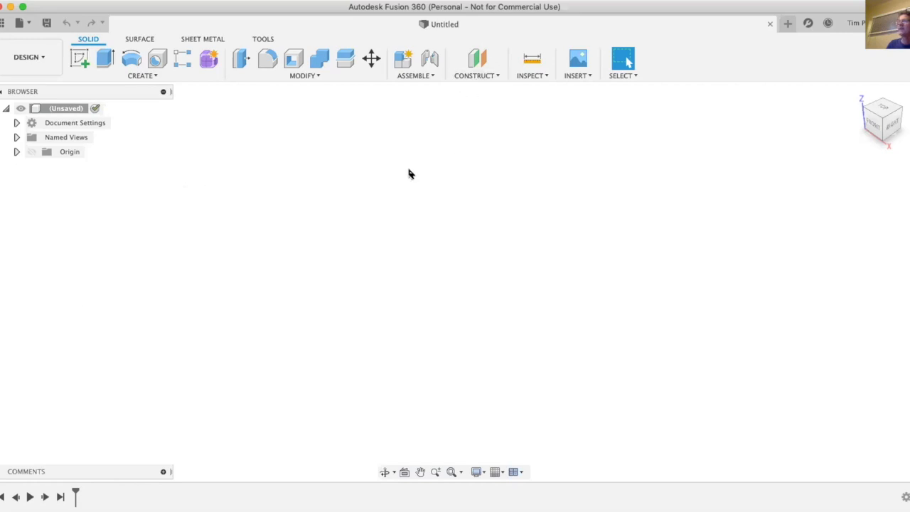
# Save the untitled design as PencilBox in the Random learning location
pyautogui.click(46, 22)
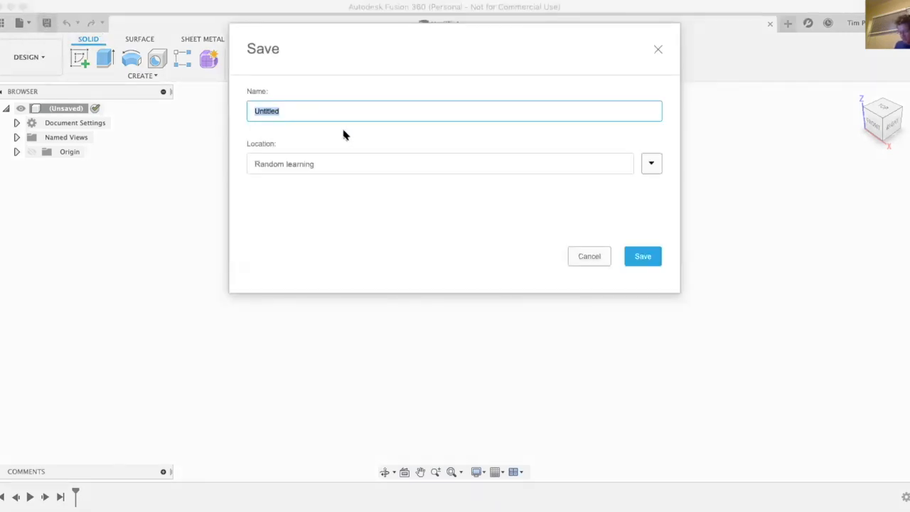
pyautogui.write('Pec')
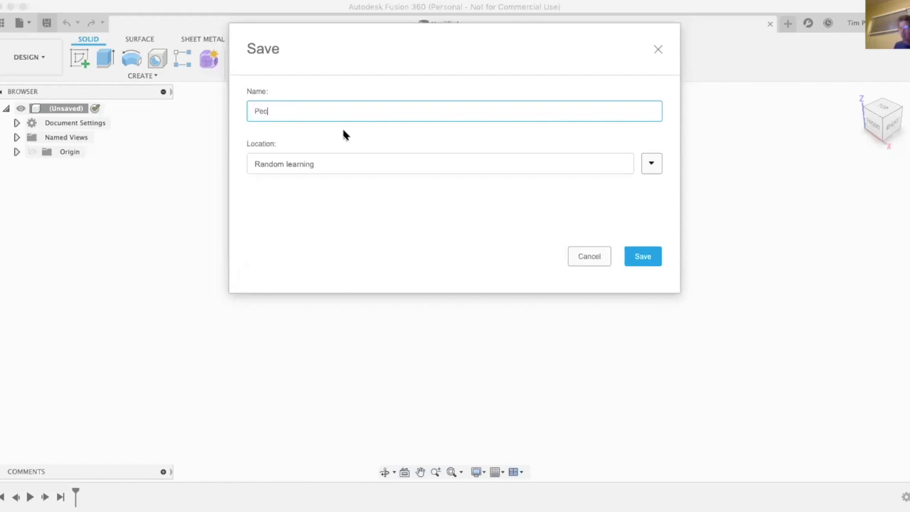
pyautogui.press('BackSpace')
pyautogui.write('ncilBox')
pyautogui.click(639, 256)
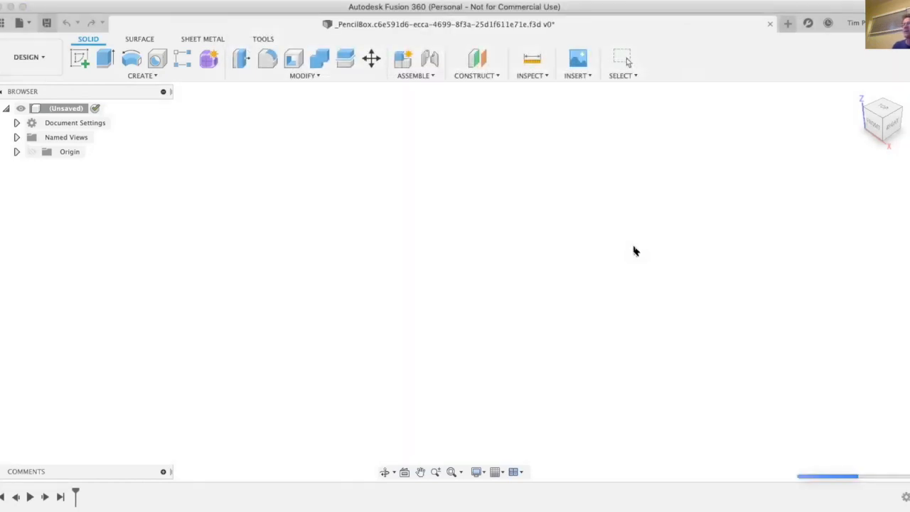
# Create an empty, activated component named Base under the PencilBox design
pyautogui.click(132, 75)
pyautogui.click(112, 87)
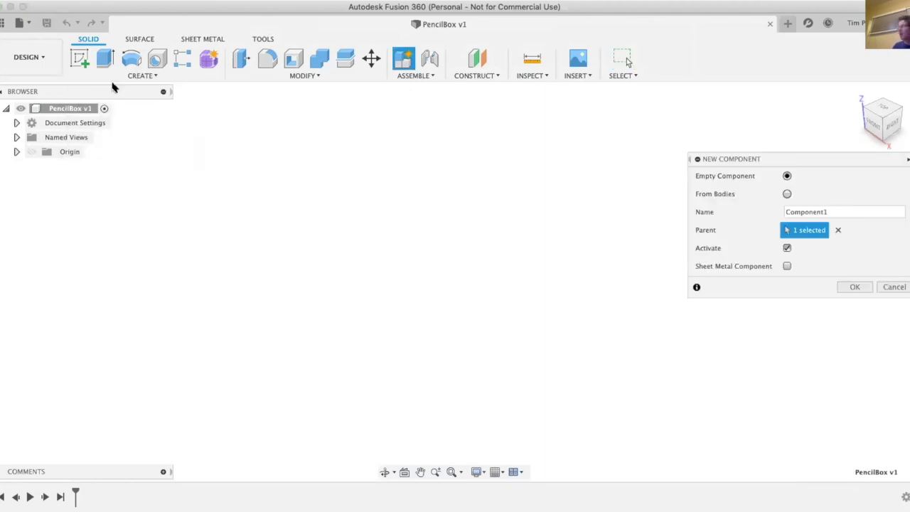
pyautogui.click(832, 209)
pyautogui.moveTo(833, 206); pyautogui.dragTo(764, 205)
pyautogui.write('Base')
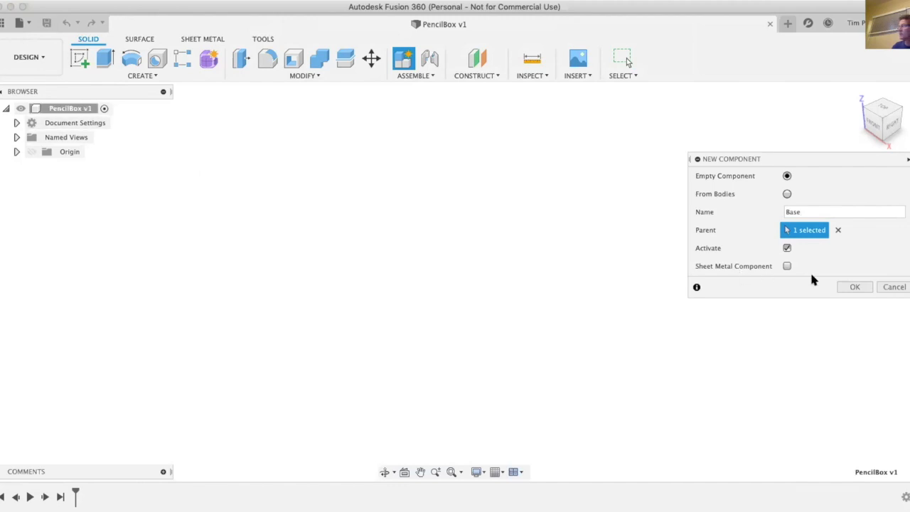
pyautogui.click(853, 286)
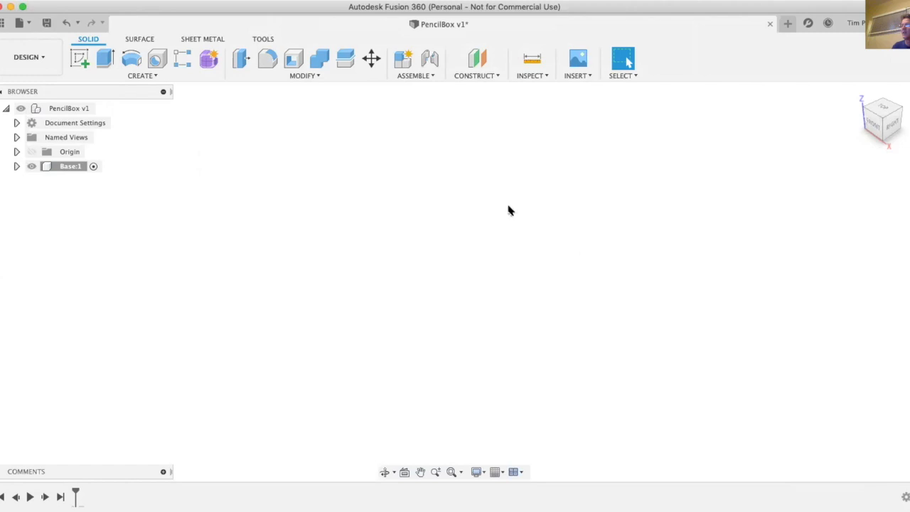
# Sketch a two-point rectangle about 200 by 100 mm from the origin on the horizontal plane, with Snap to Grid enabled
pyautogui.click(75, 58)
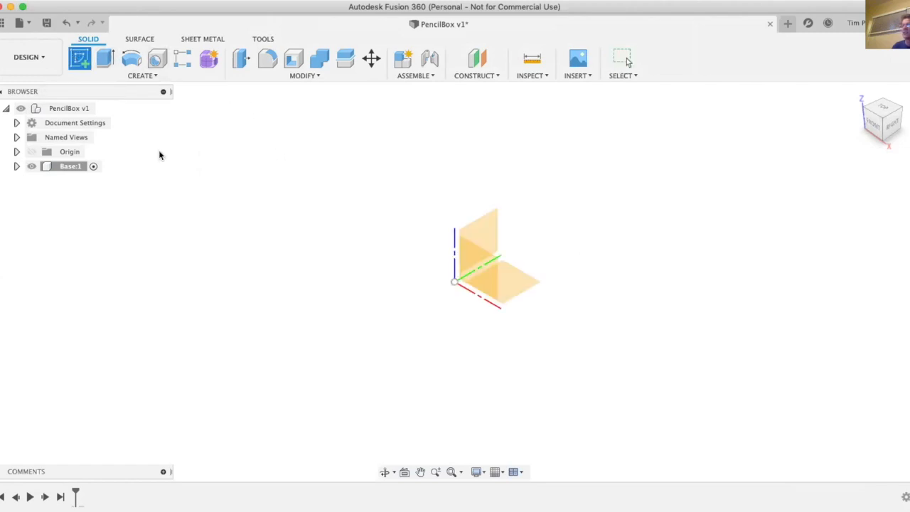
pyautogui.click(518, 278)
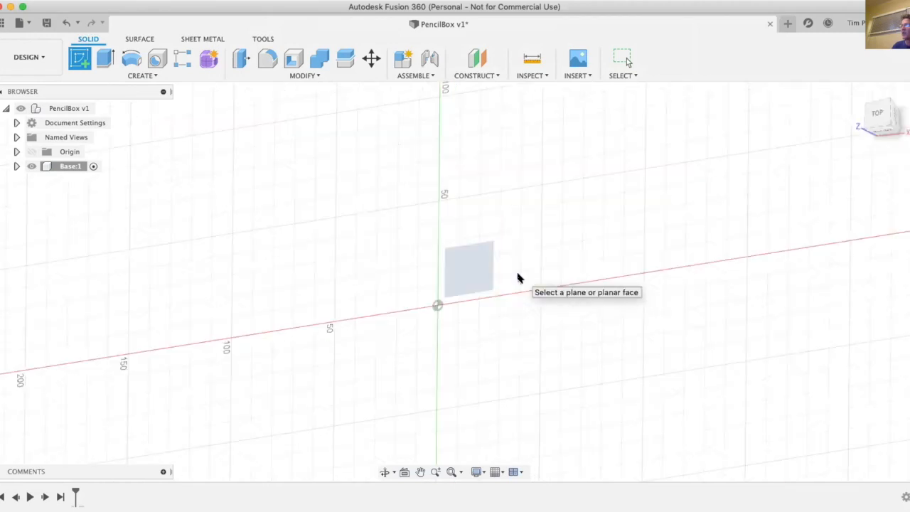
pyautogui.click(105, 57)
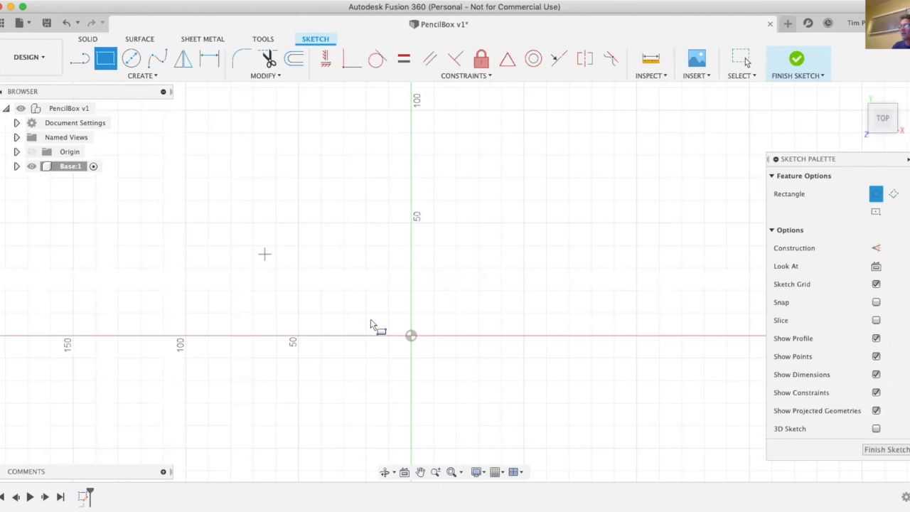
pyautogui.click(412, 335)
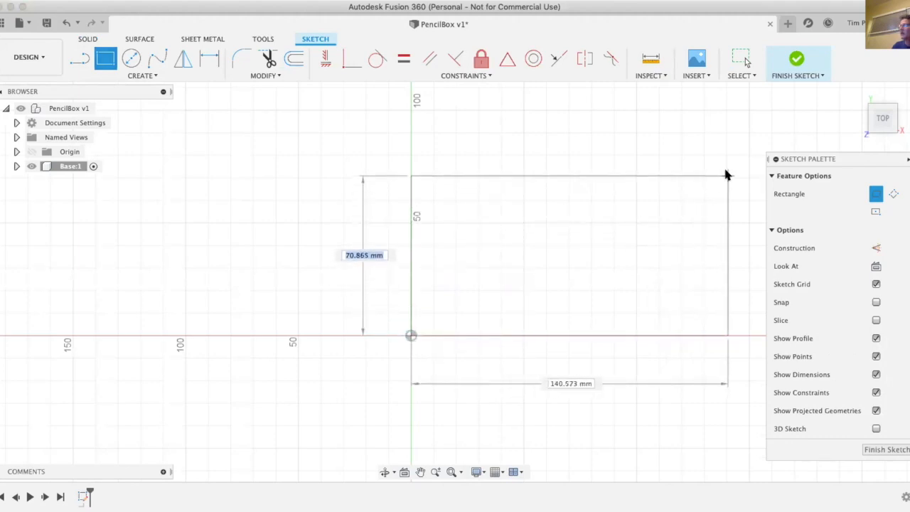
pyautogui.scroll(-2, 541, 187)
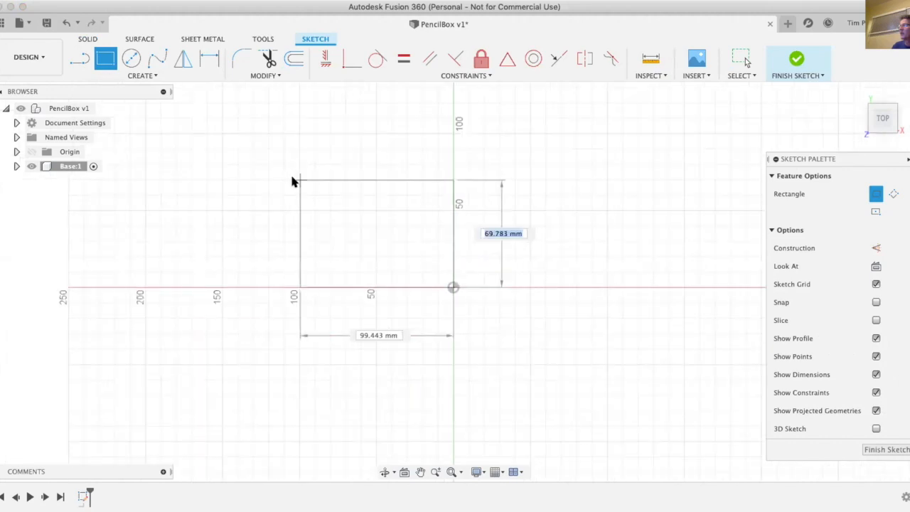
pyautogui.scroll(-1, 297, 180)
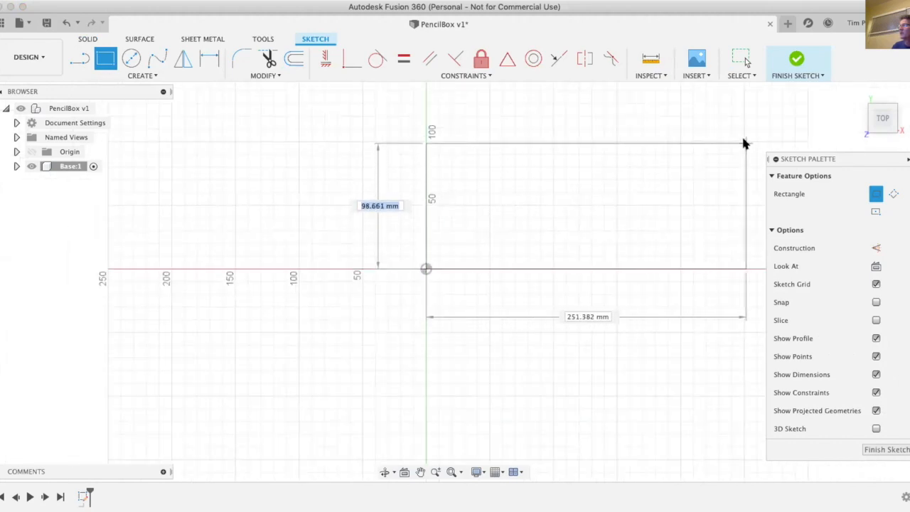
pyautogui.click(494, 472)
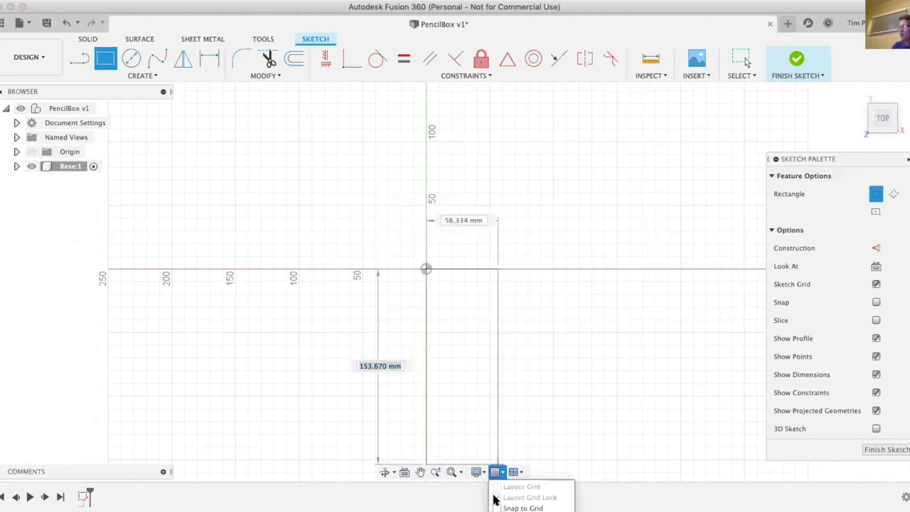
pyautogui.click(521, 507)
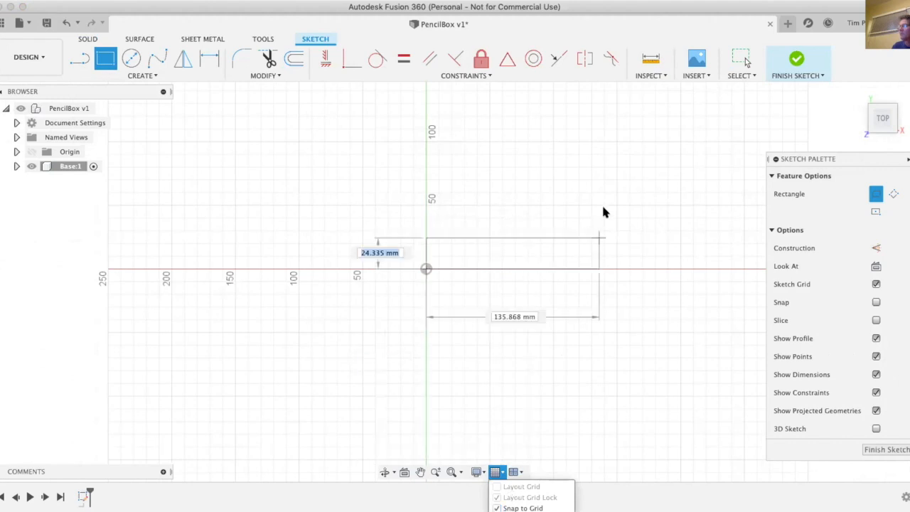
pyautogui.click(680, 141)
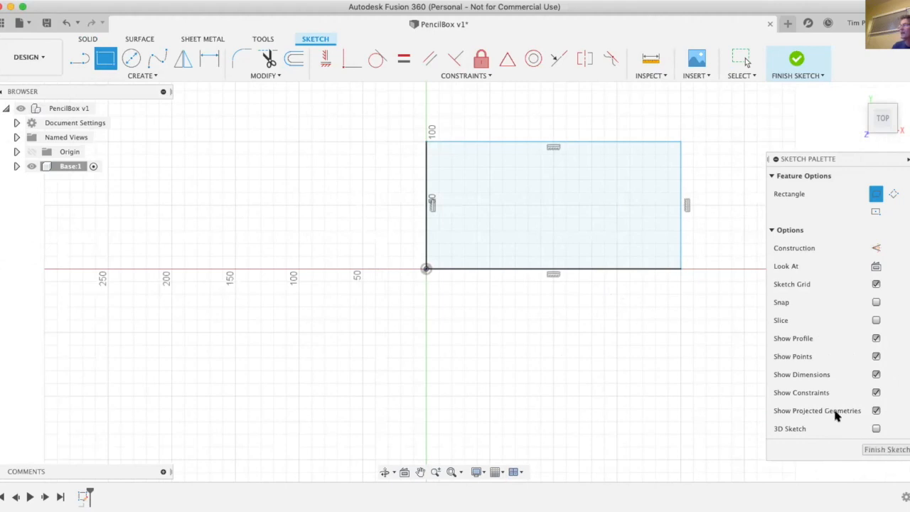
# Dimension the rectangle's long side at 200 mm and its short side at 100 mm, and finish the sketch
pyautogui.click(210, 57)
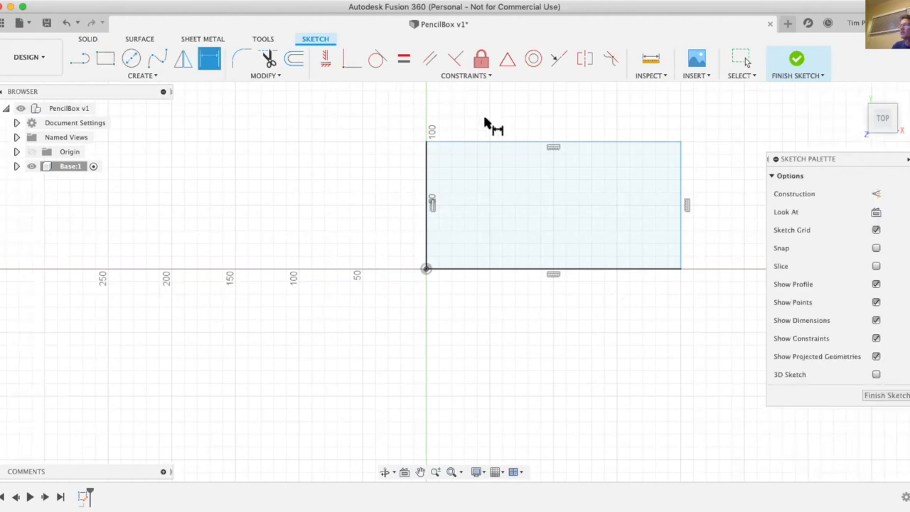
pyautogui.click(508, 143)
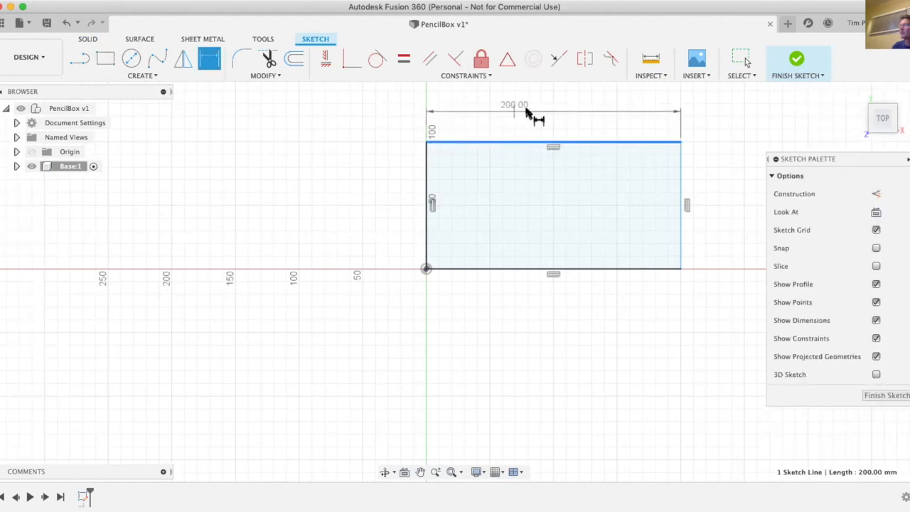
pyautogui.click(543, 110)
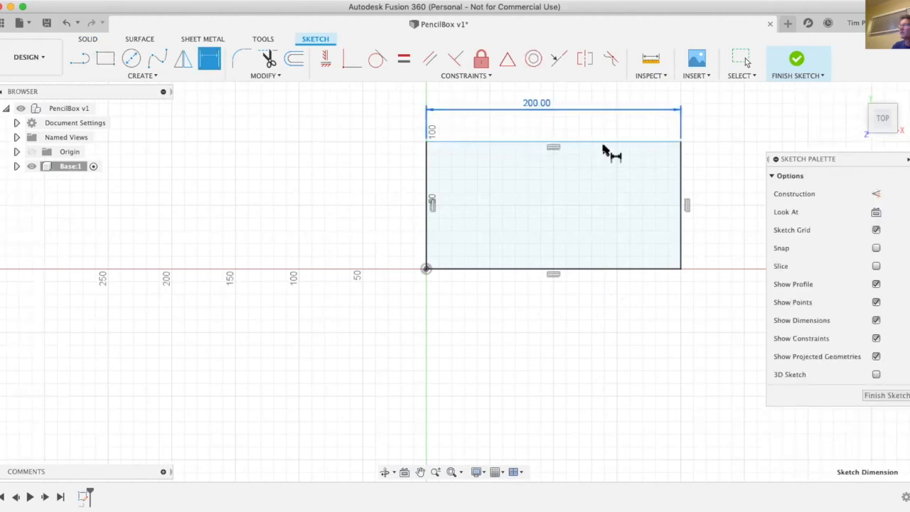
pyautogui.press('Return')
pyautogui.click(679, 190)
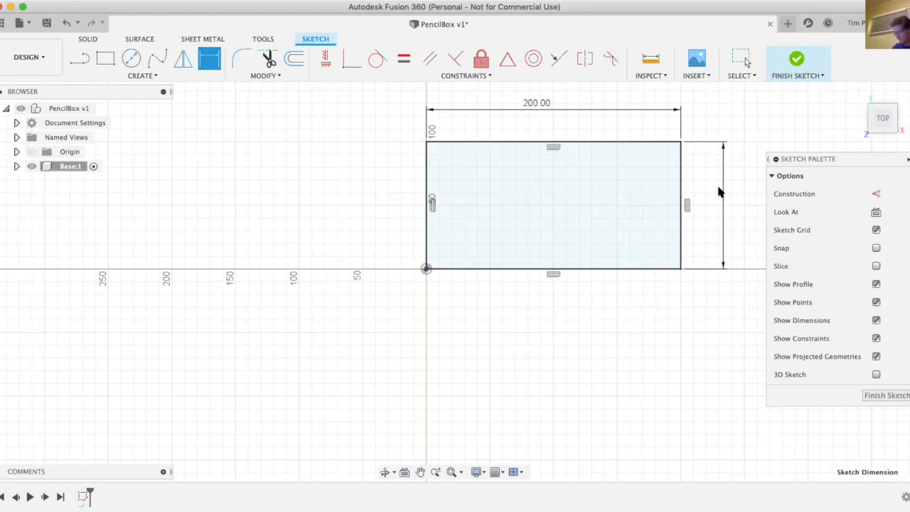
pyautogui.click(719, 191)
pyautogui.press('Return')
pyautogui.click(881, 395)
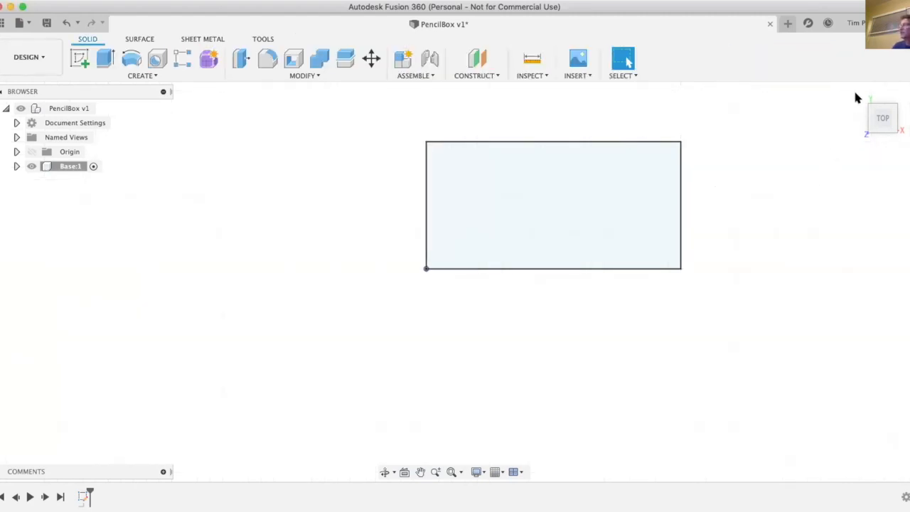
# Extrude the rectangle profile upward 200 mm as a new body
pyautogui.click(856, 93)
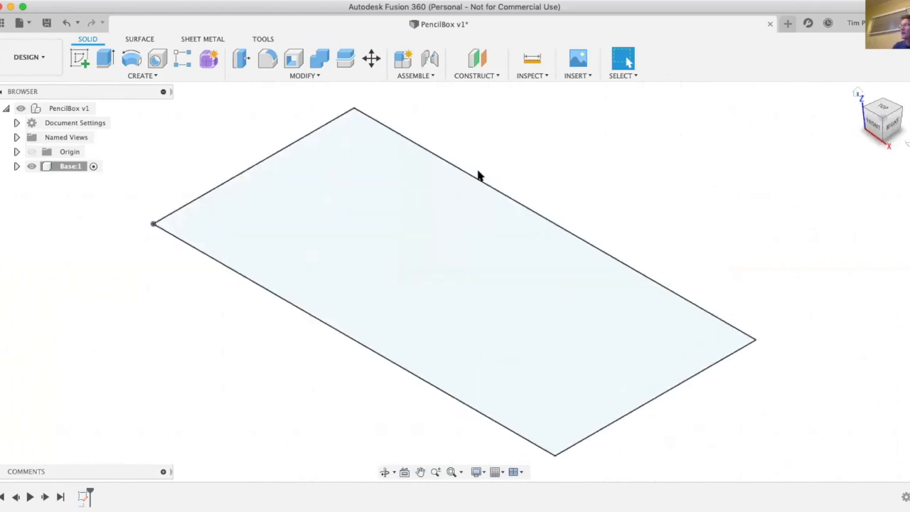
pyautogui.click(106, 54)
pyautogui.moveTo(453, 270); pyautogui.dragTo(454, 142)
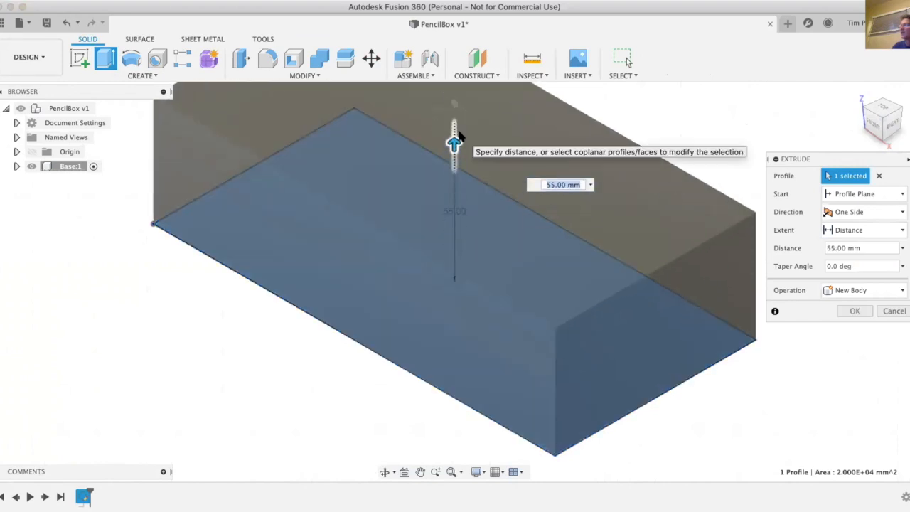
pyautogui.write('200')
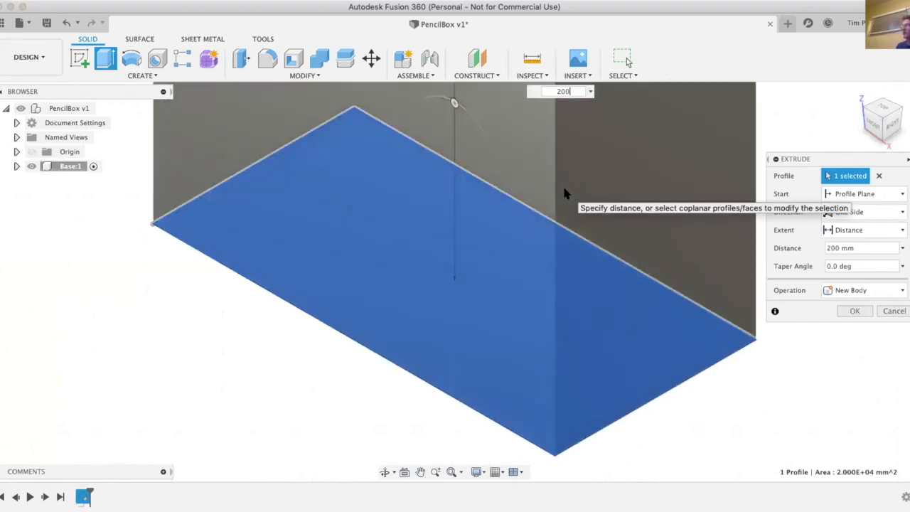
pyautogui.press('Return')
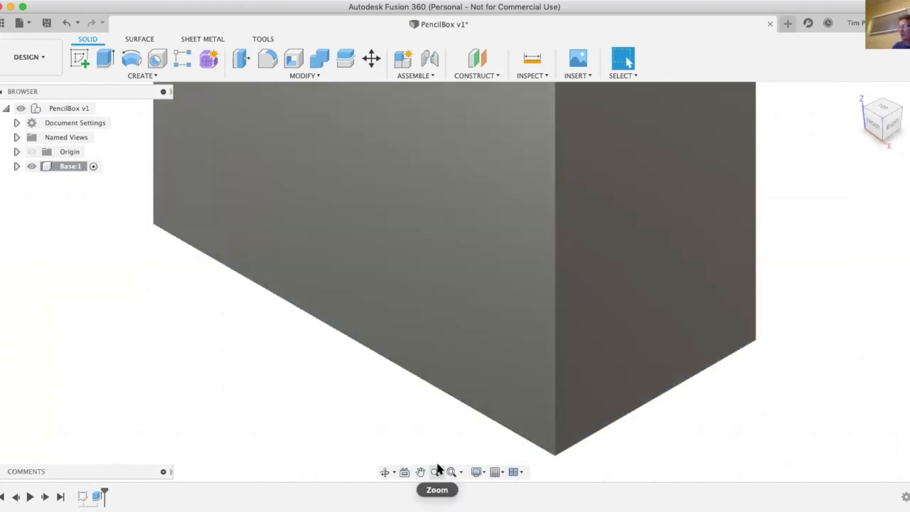
pyautogui.click(450, 472)
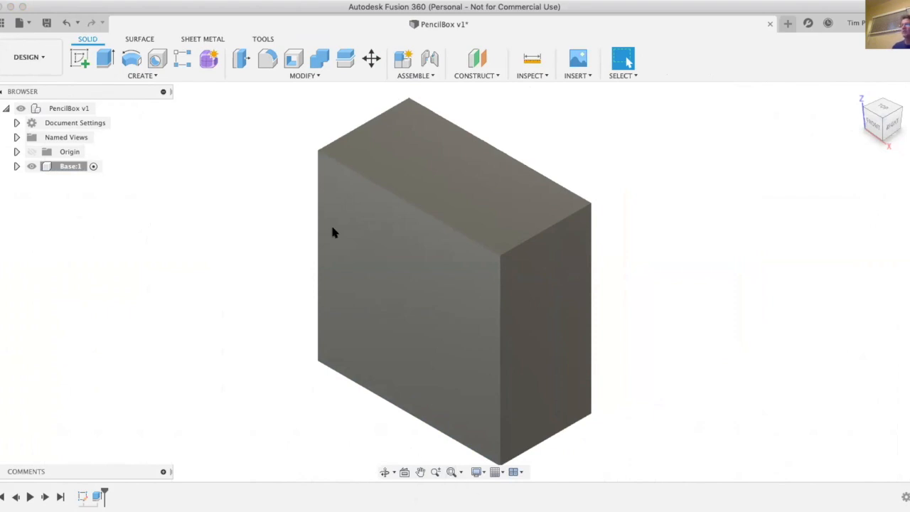
# Fillet the block's four vertical edges with a constant 30 mm radius
pyautogui.click(267, 59)
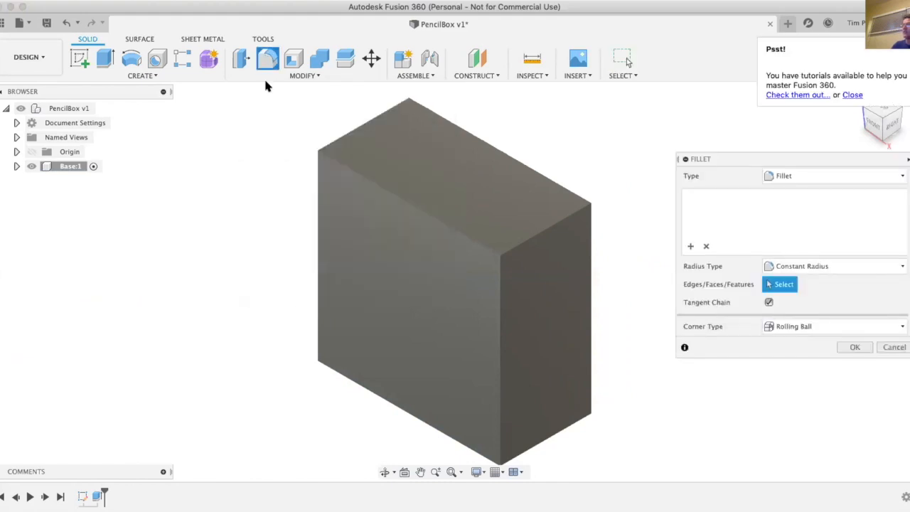
pyautogui.click(317, 238)
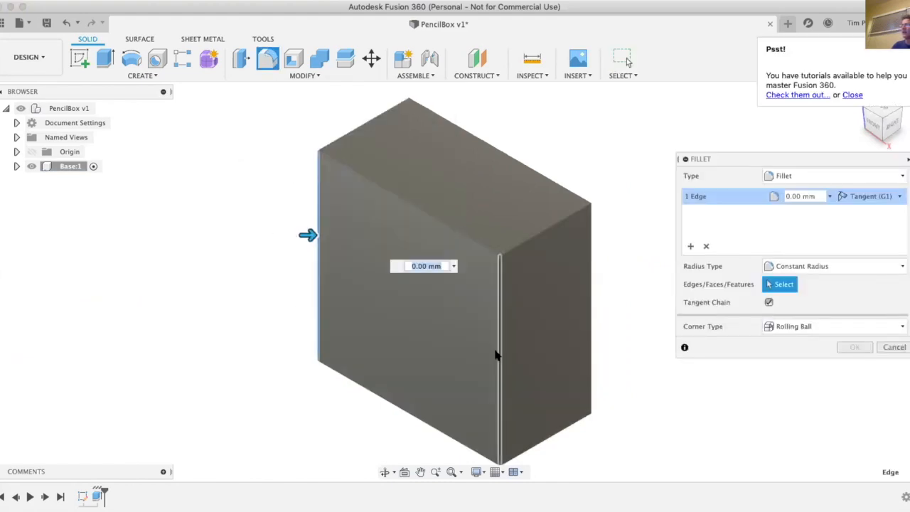
pyautogui.click(498, 356)
pyautogui.click(590, 299)
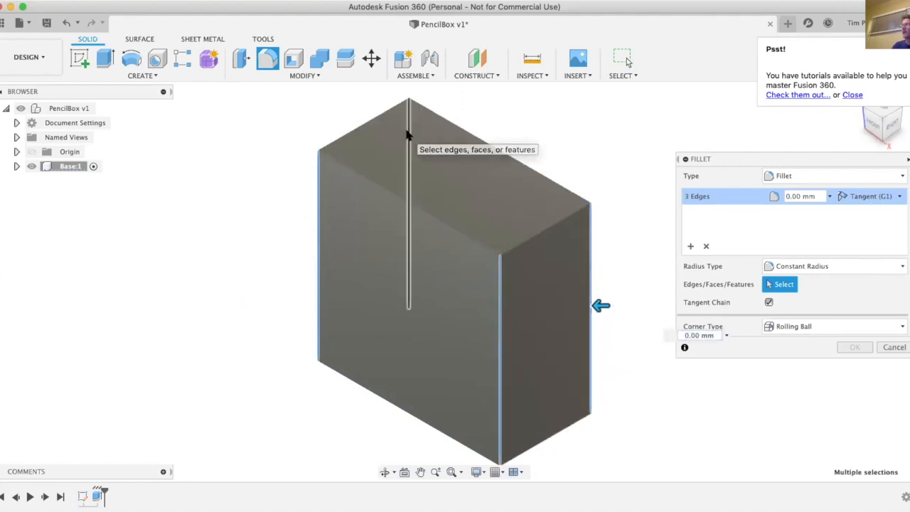
pyautogui.click(409, 134)
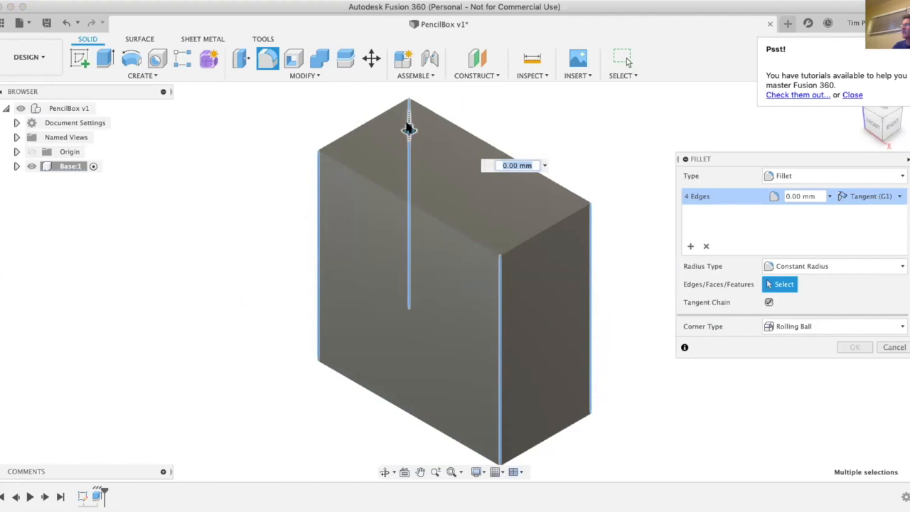
pyautogui.moveTo(403, 122); pyautogui.dragTo(401, 135)
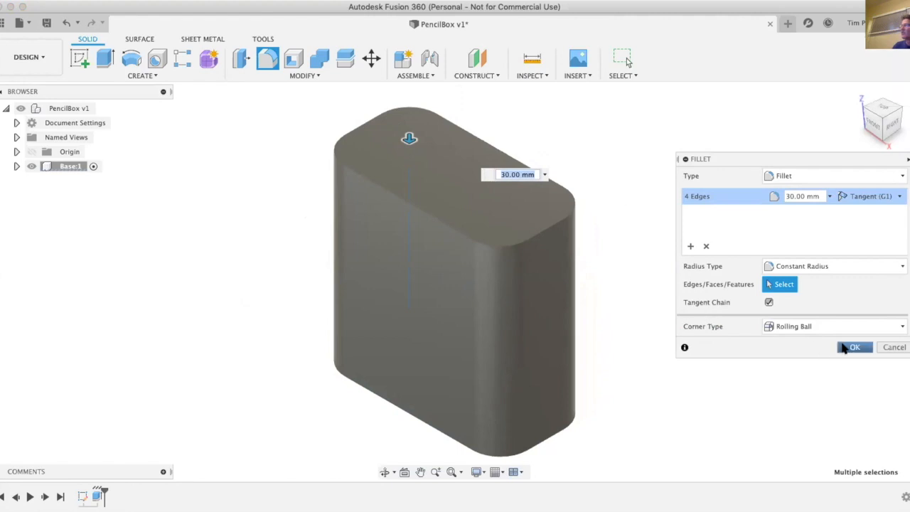
pyautogui.click(850, 347)
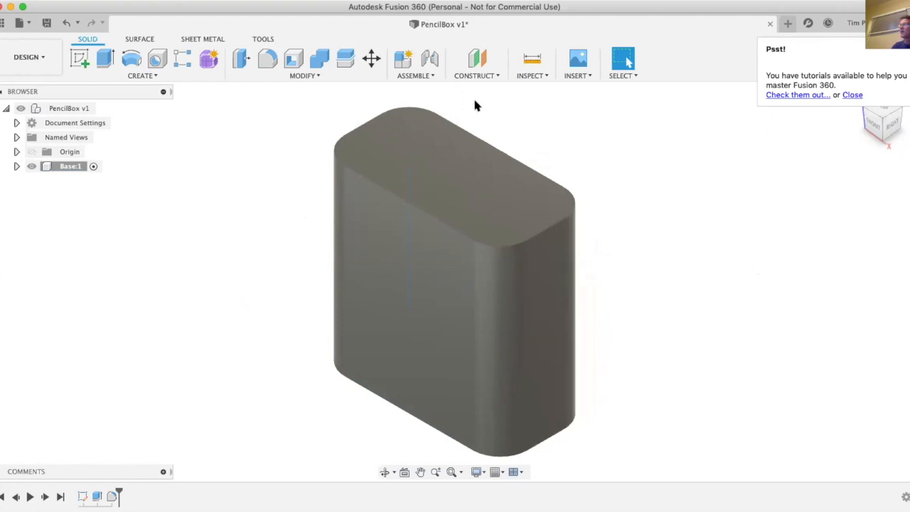
# Start a sketch on the block's top face, offset its outline by -2 mm inward, and finish the sketch
pyautogui.scroll(-2, 399, 239)
pyautogui.scroll(4, 399, 238)
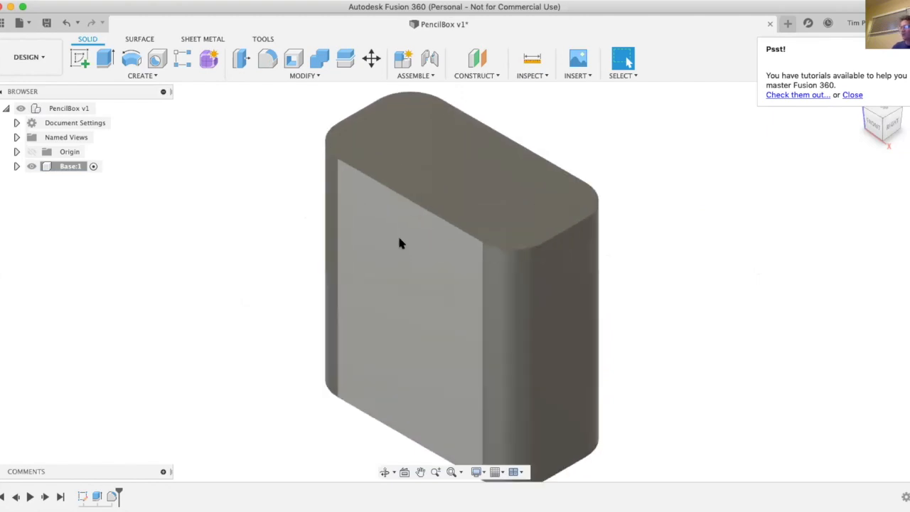
pyautogui.scroll(-3, 400, 238)
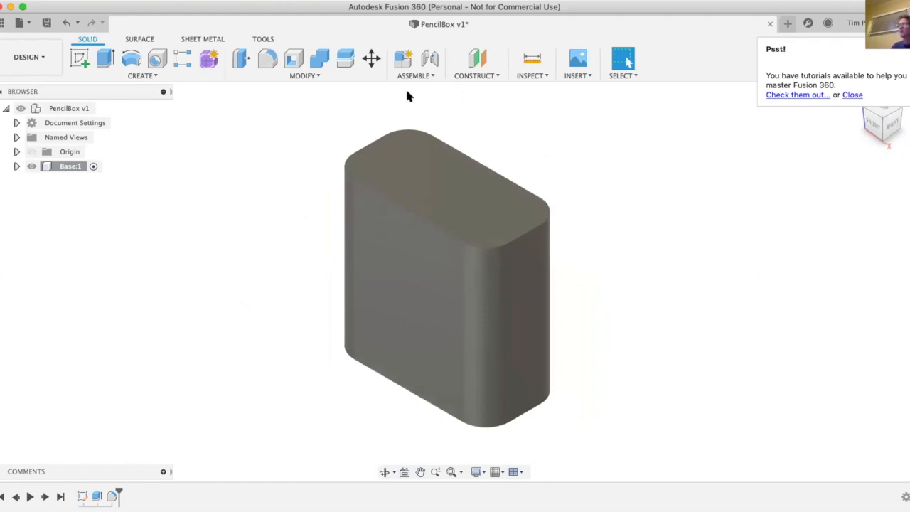
pyautogui.click(80, 57)
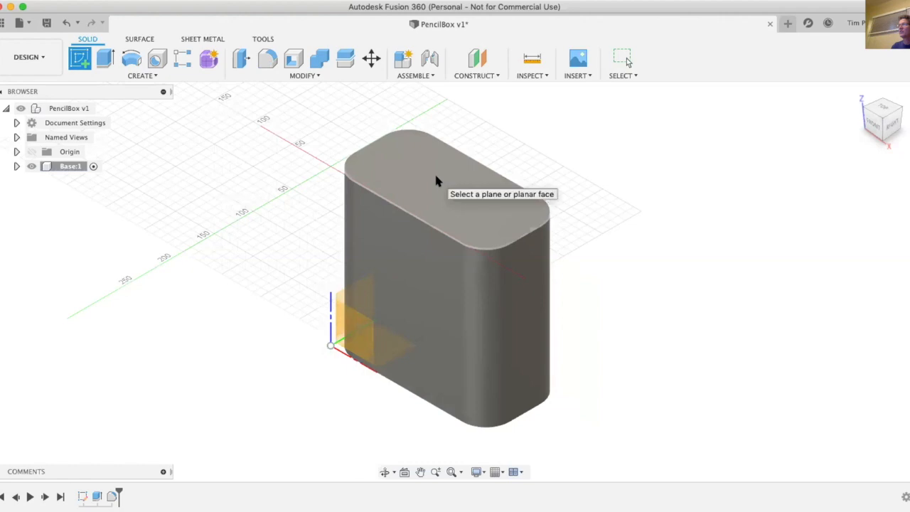
pyautogui.click(435, 175)
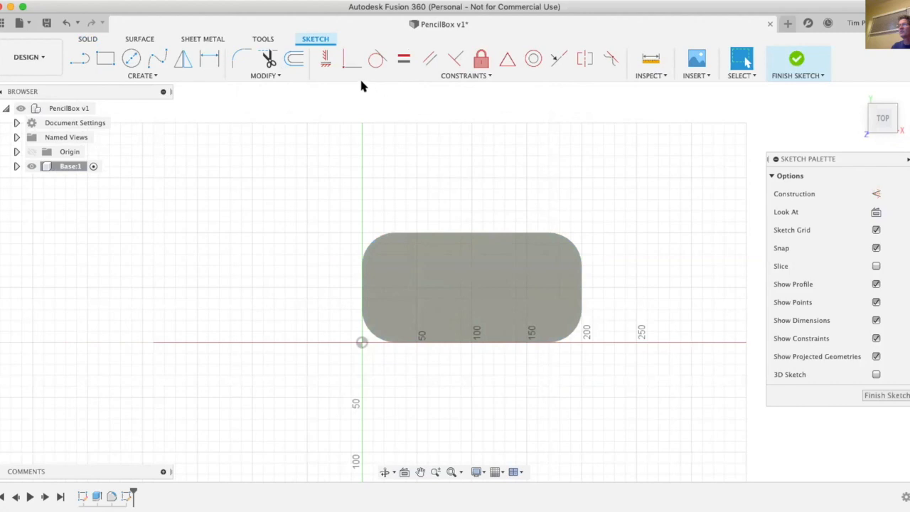
pyautogui.click(294, 58)
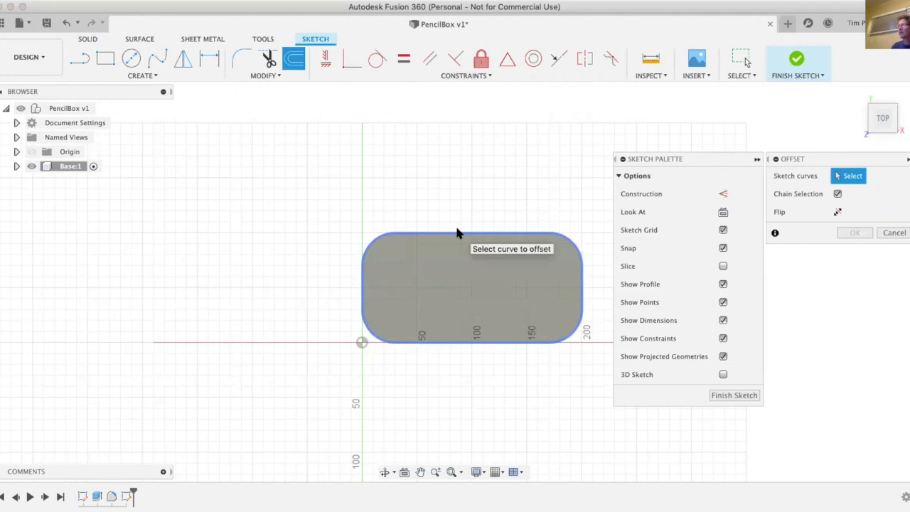
pyautogui.click(458, 234)
pyautogui.moveTo(459, 233); pyautogui.dragTo(453, 240)
pyautogui.write('-2')
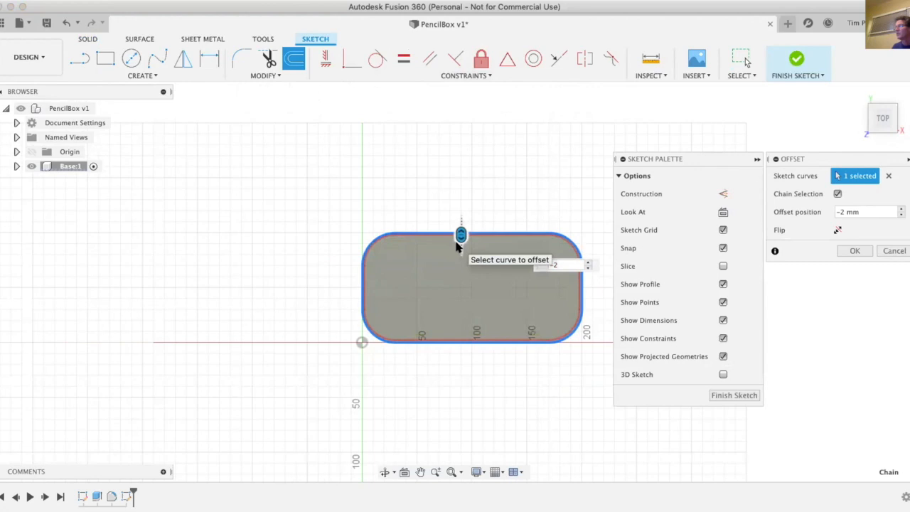
pyautogui.click(727, 393)
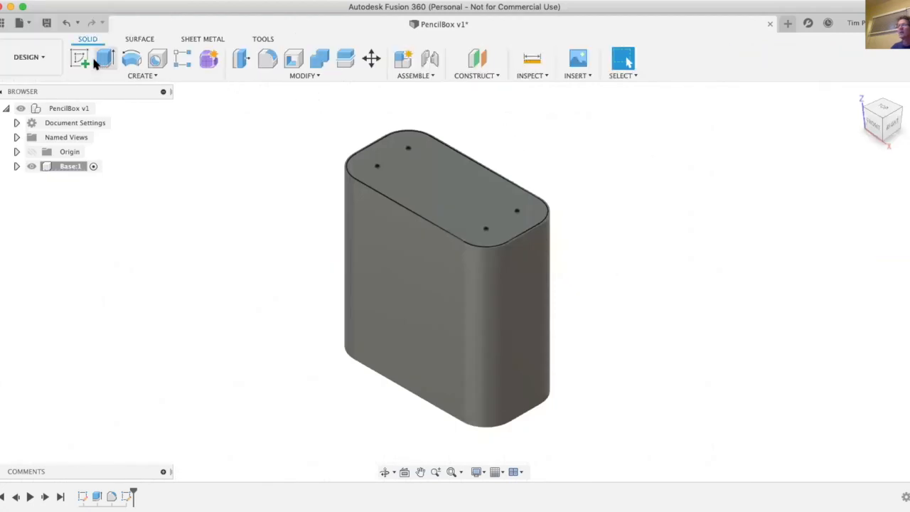
# Extrude the thin ring profile around the top face -30 mm downward as a cut to form a stepped lip
pyautogui.click(104, 59)
pyautogui.scroll(1, 562, 217)
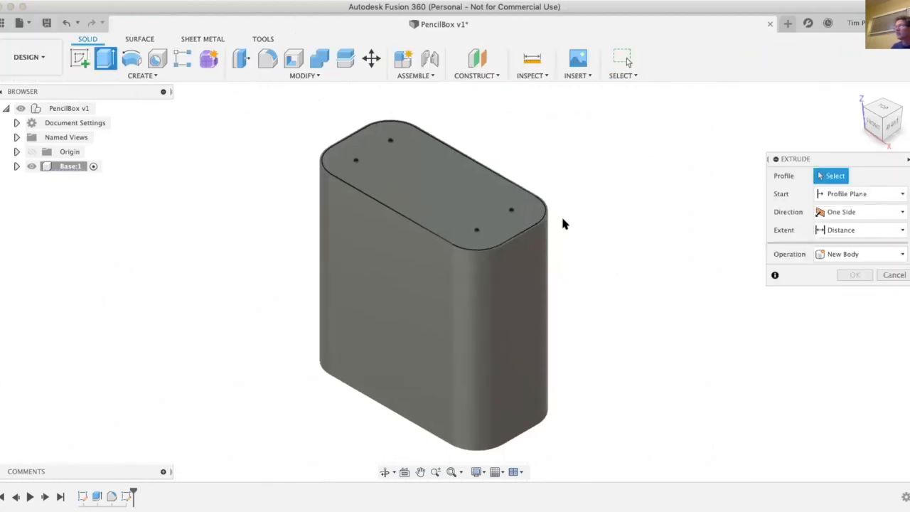
pyautogui.scroll(5, 562, 220)
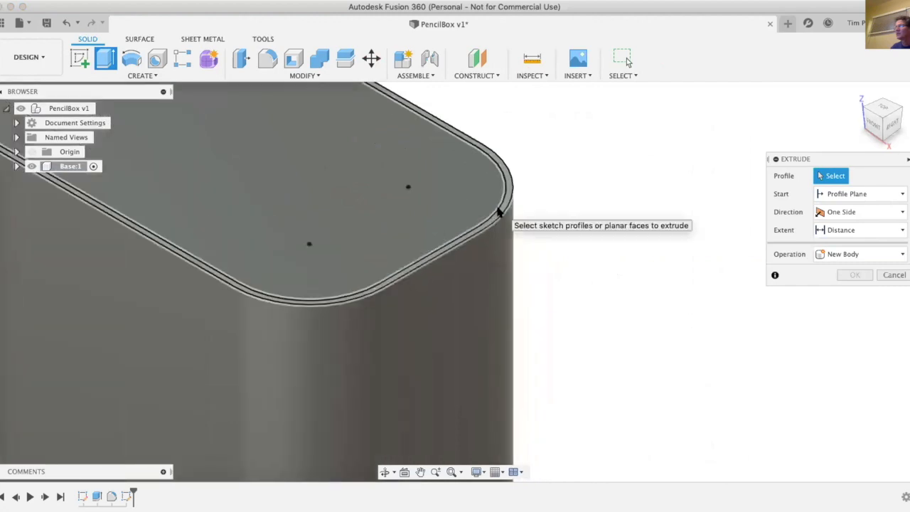
pyautogui.click(497, 211)
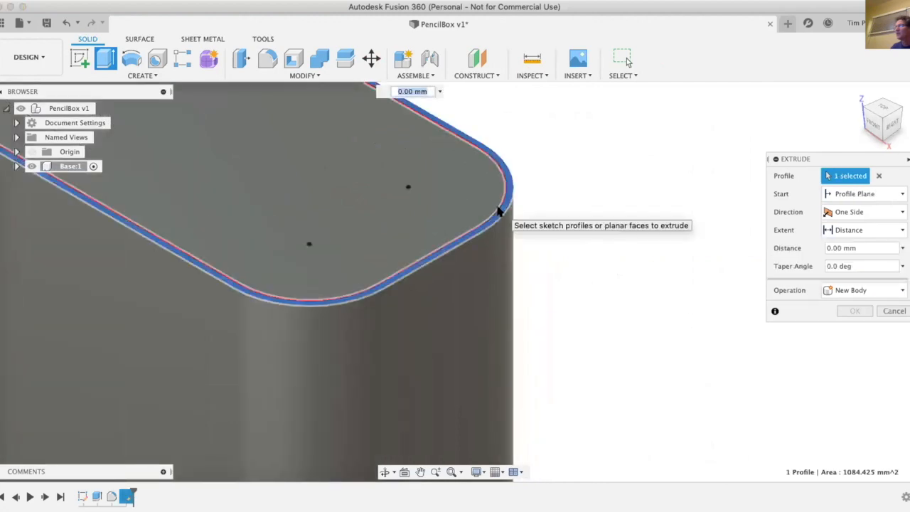
pyautogui.scroll(-6, 591, 258)
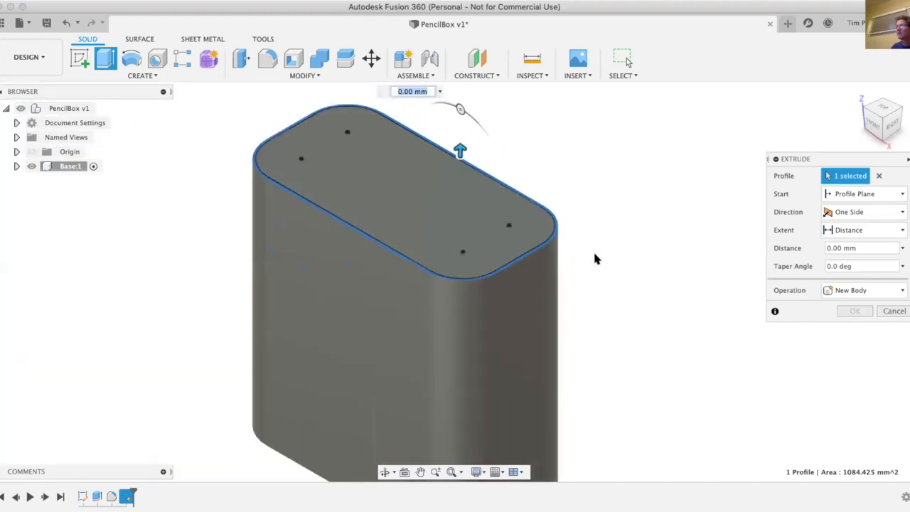
pyautogui.moveTo(495, 176); pyautogui.dragTo(495, 226)
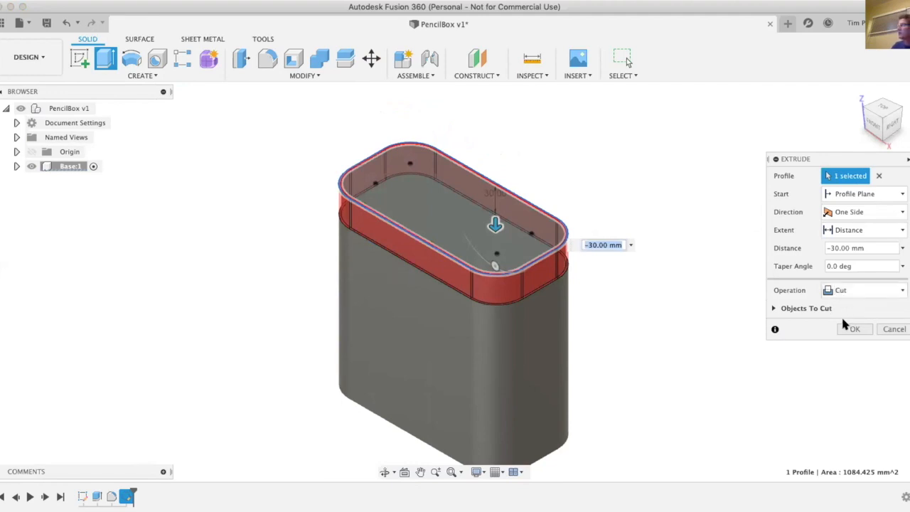
pyautogui.click(854, 329)
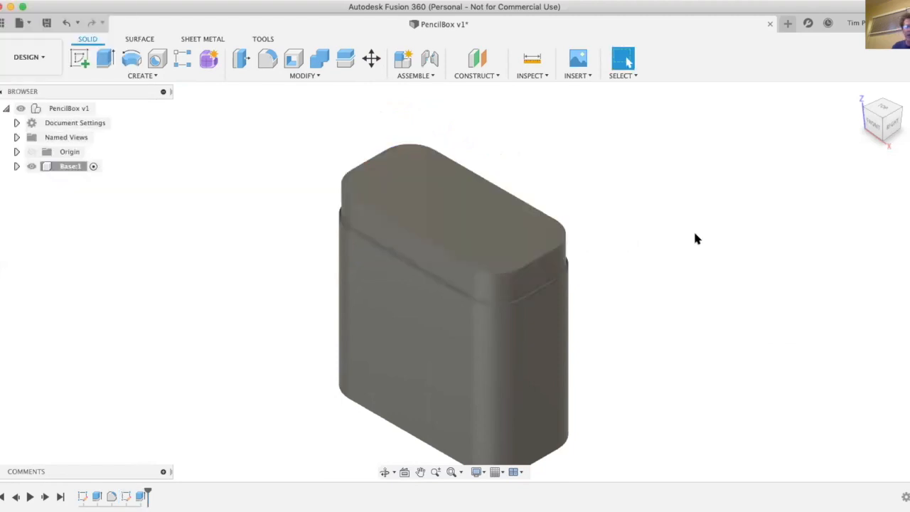
# Shell the body from its top face with an inside thickness of 3 mm
pyautogui.click(301, 75)
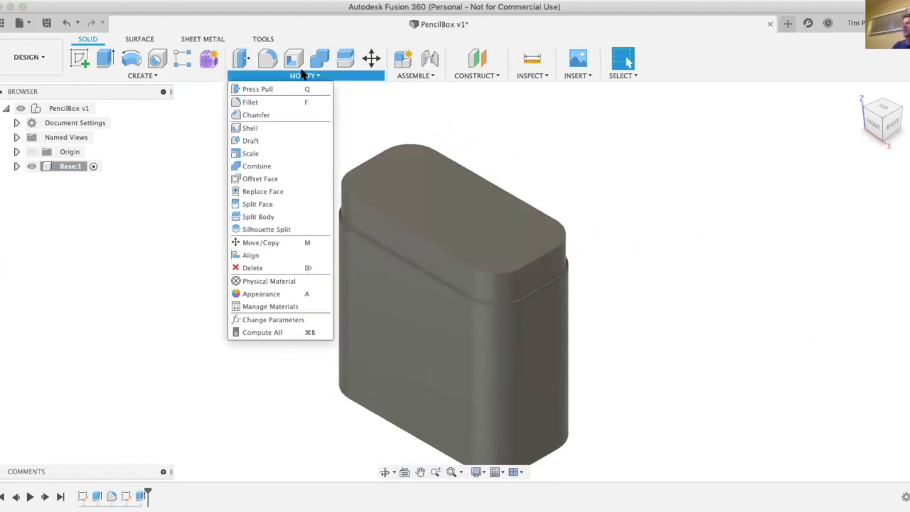
pyautogui.click(250, 127)
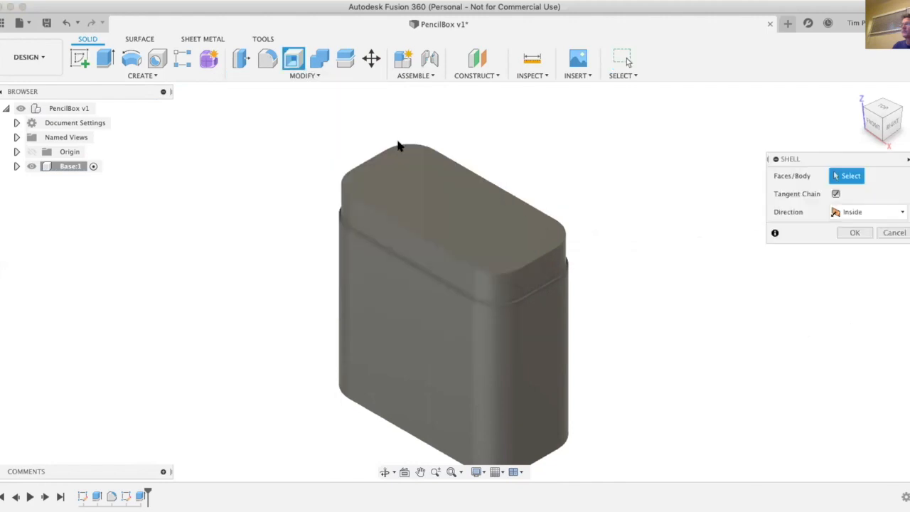
pyautogui.click(428, 192)
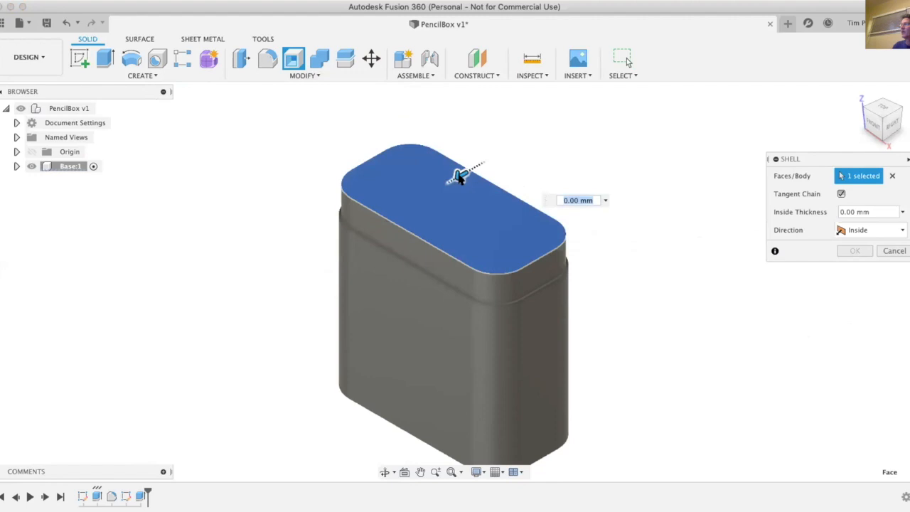
pyautogui.moveTo(451, 169); pyautogui.dragTo(450, 177)
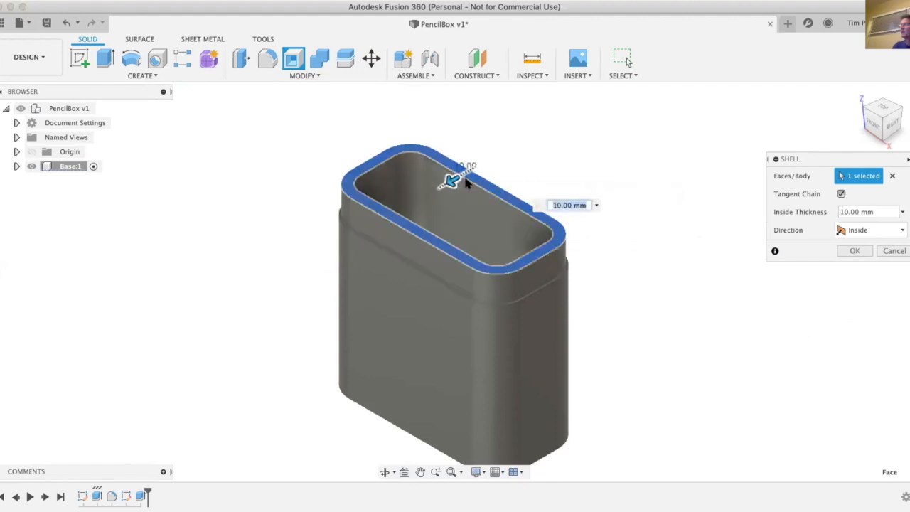
pyautogui.write('3')
pyautogui.press('Return')
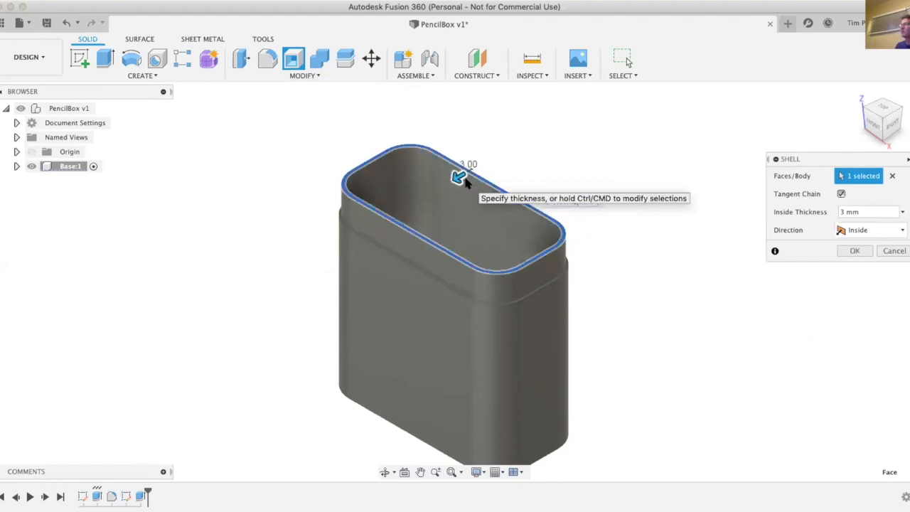
pyautogui.click(853, 251)
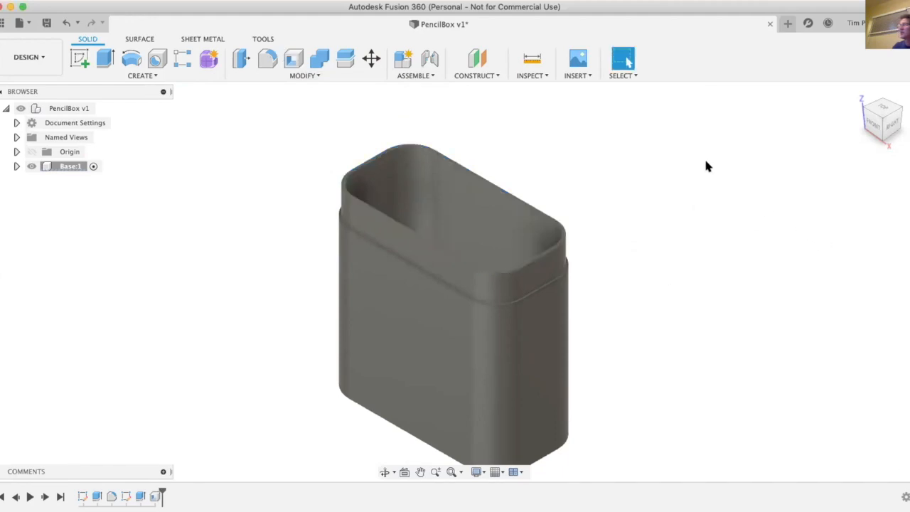
# Create a section analysis from the box's narrow flat side face, offset -70 mm into the body, to inspect the wall at the lip
pyautogui.click(534, 64)
pyautogui.click(544, 75)
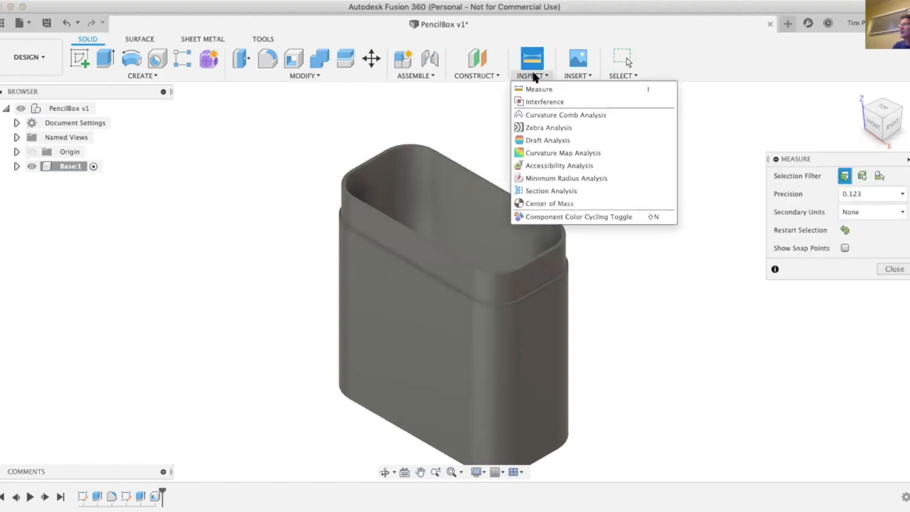
pyautogui.click(534, 191)
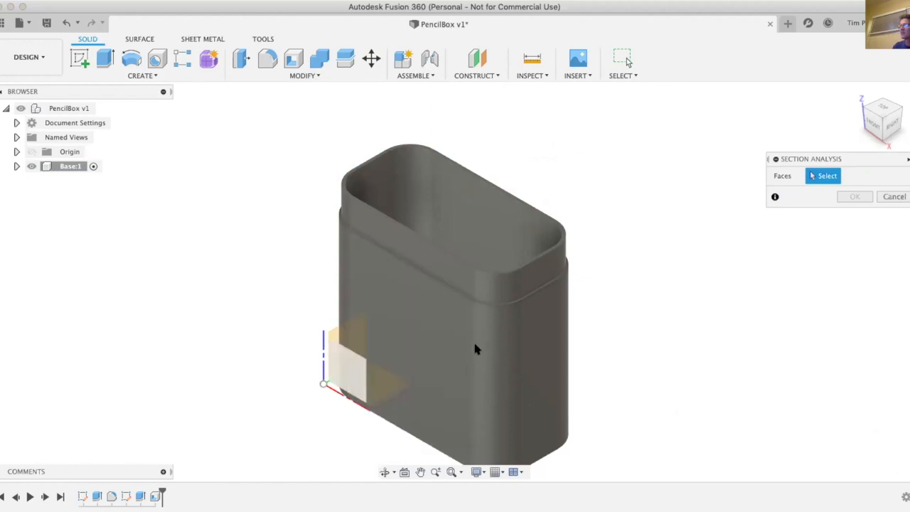
pyautogui.click(543, 345)
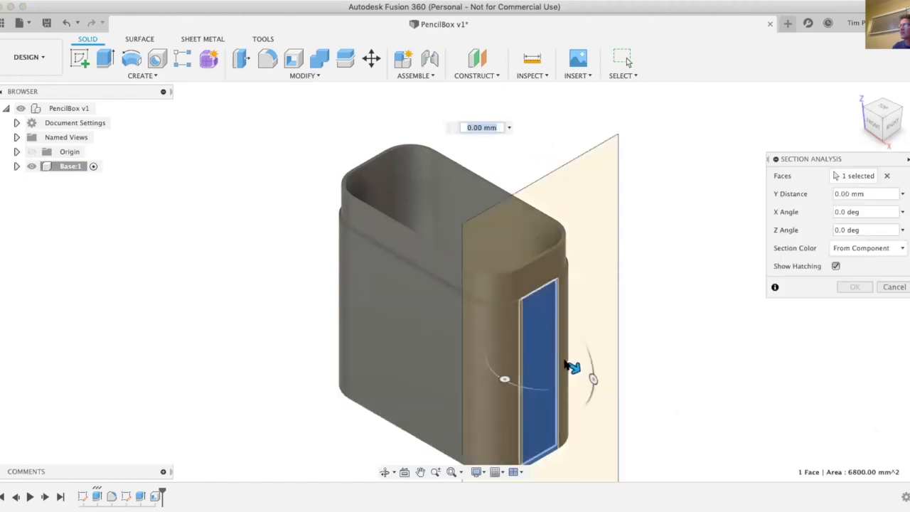
pyautogui.moveTo(574, 369); pyautogui.dragTo(512, 332)
pyautogui.scroll(4, 525, 221)
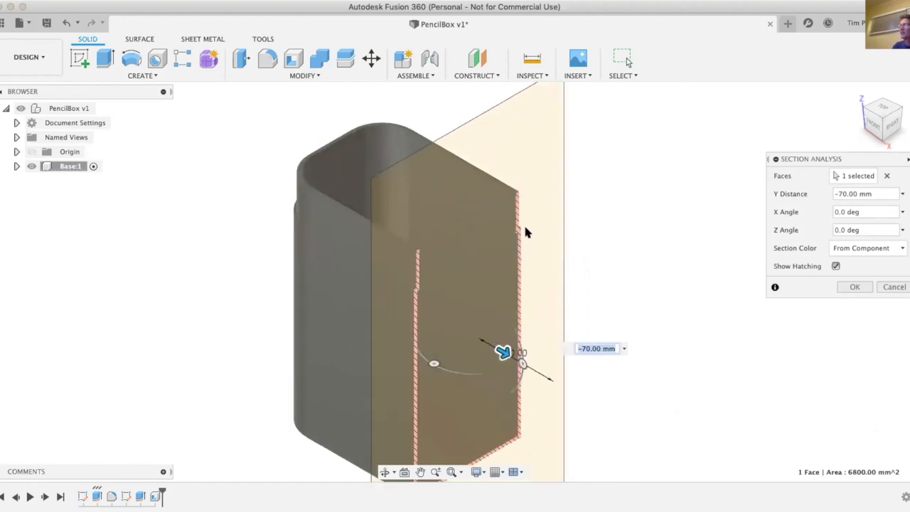
pyautogui.scroll(4, 526, 218)
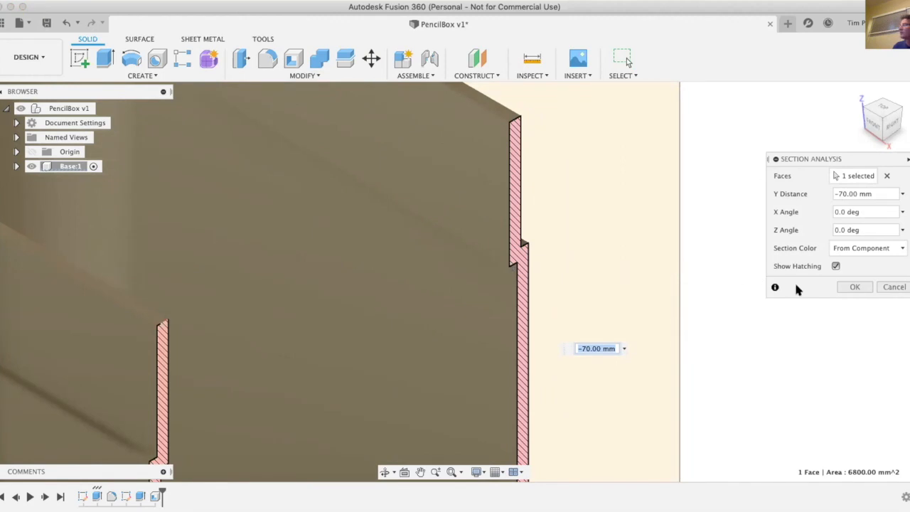
pyautogui.click(855, 286)
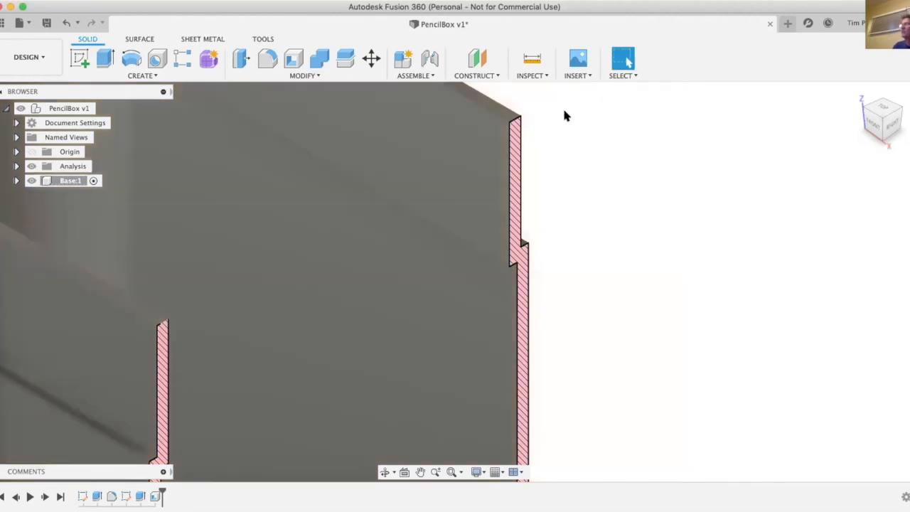
# Chamfer the inner ledge edge below the lip using two distances, 2 mm and 3 mm
pyautogui.click(304, 73)
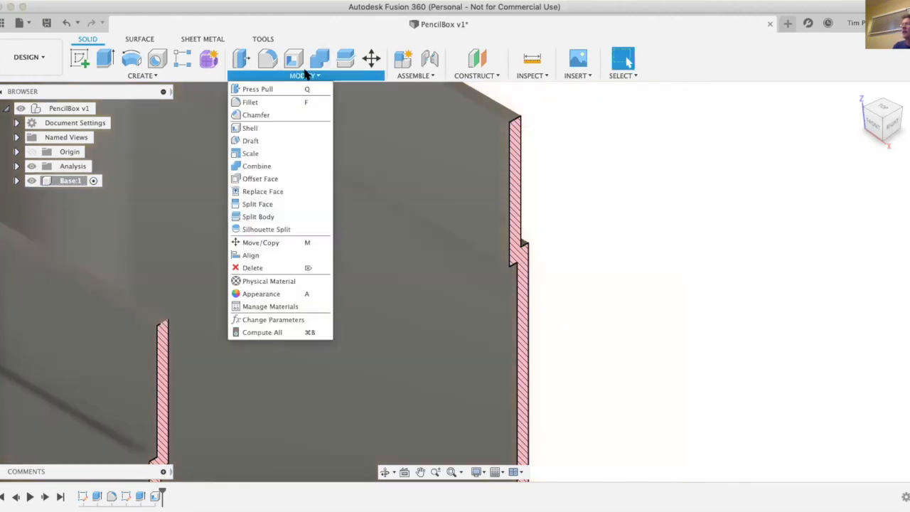
pyautogui.click(248, 114)
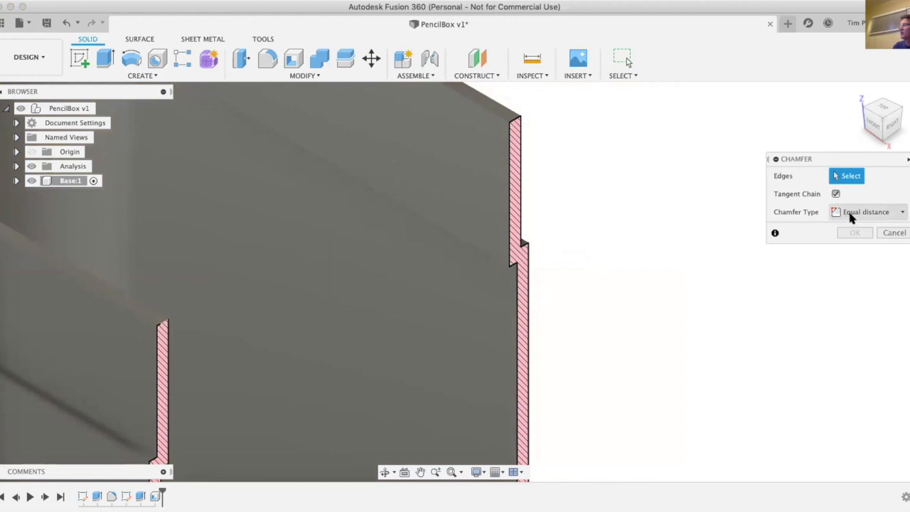
pyautogui.click(897, 213)
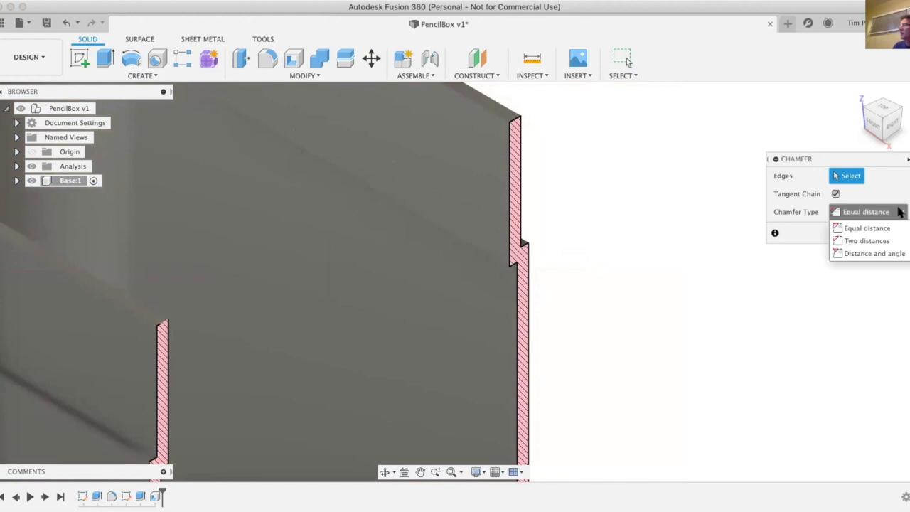
pyautogui.click(870, 242)
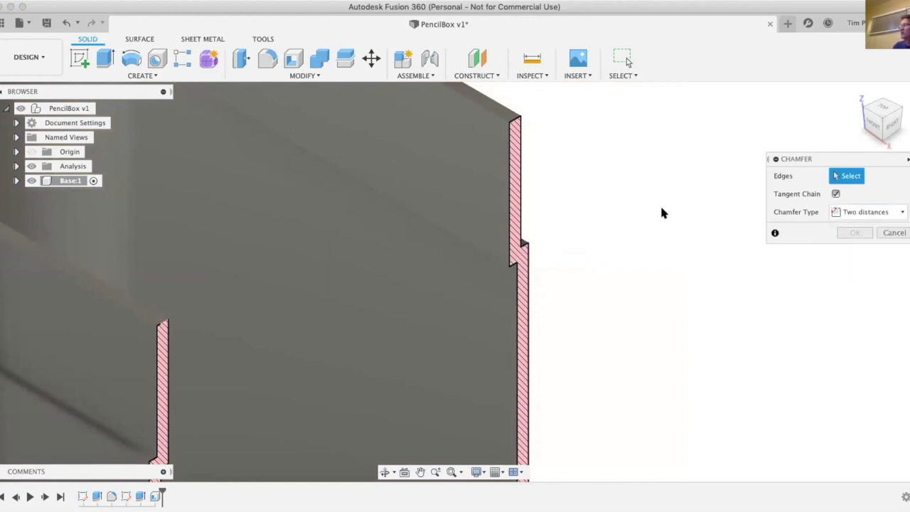
pyautogui.click(469, 242)
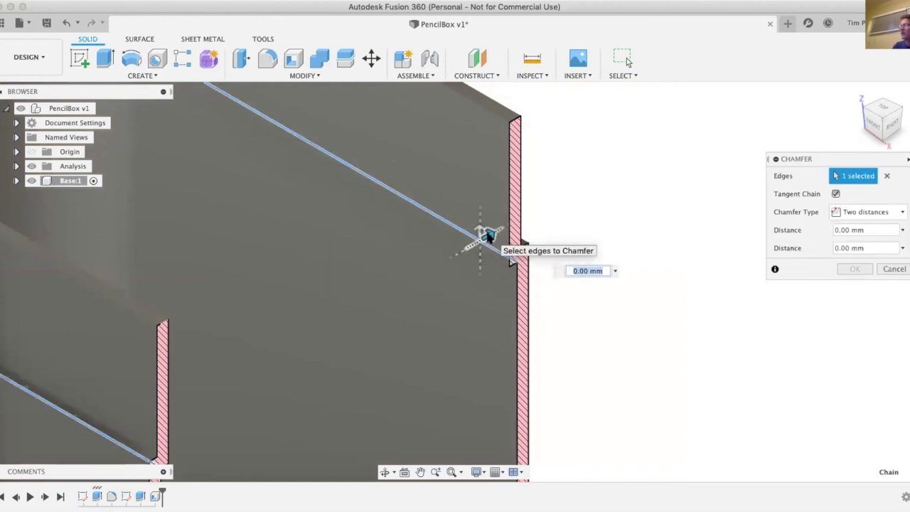
pyautogui.moveTo(484, 231); pyautogui.dragTo(484, 233)
pyautogui.moveTo(486, 234); pyautogui.dragTo(496, 230)
pyautogui.scroll(2, 523, 277)
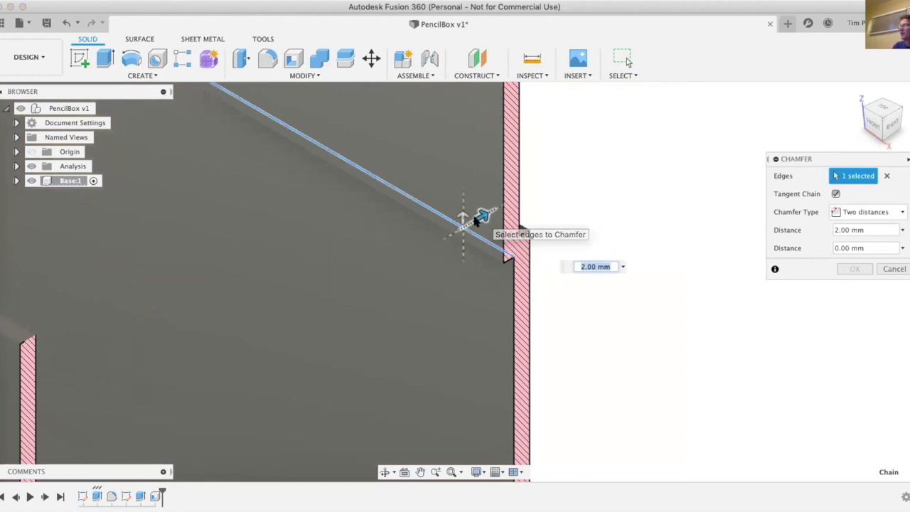
pyautogui.moveTo(459, 215); pyautogui.dragTo(460, 226)
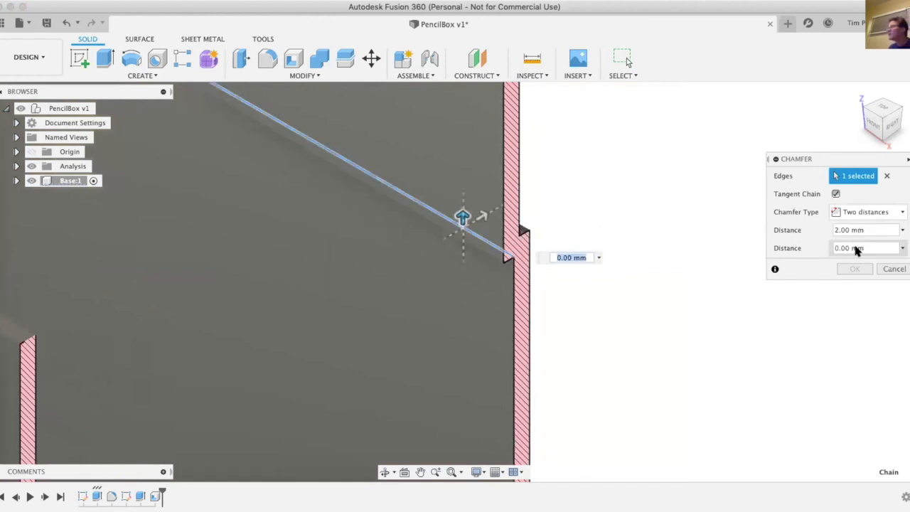
pyautogui.moveTo(867, 246); pyautogui.dragTo(833, 247)
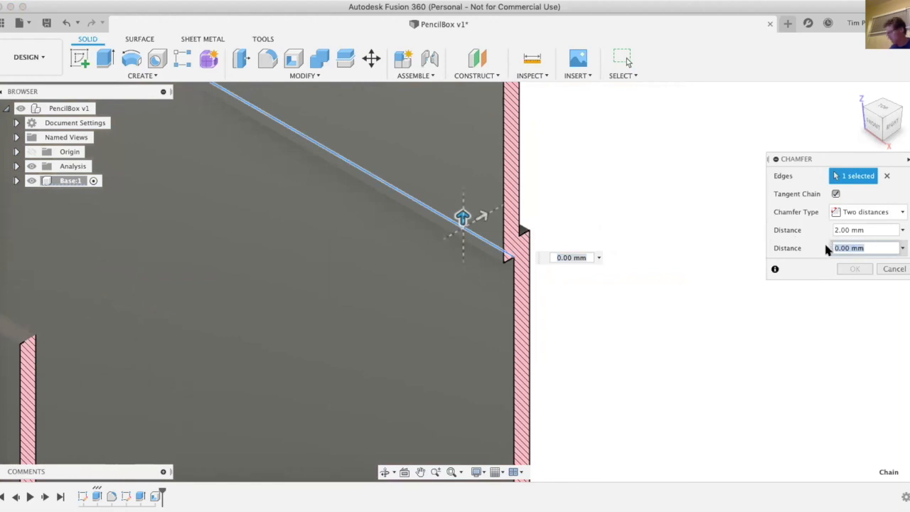
pyautogui.write('3')
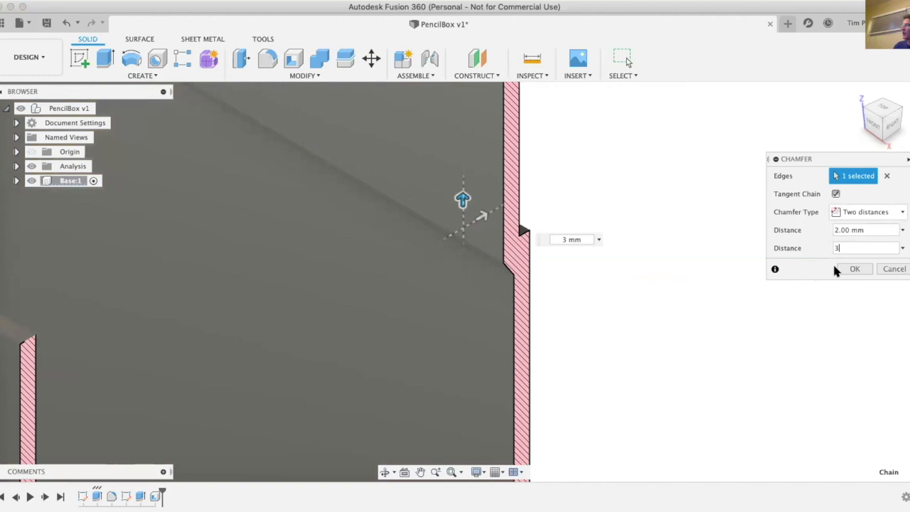
pyautogui.click(854, 269)
pyautogui.scroll(-1, 679, 298)
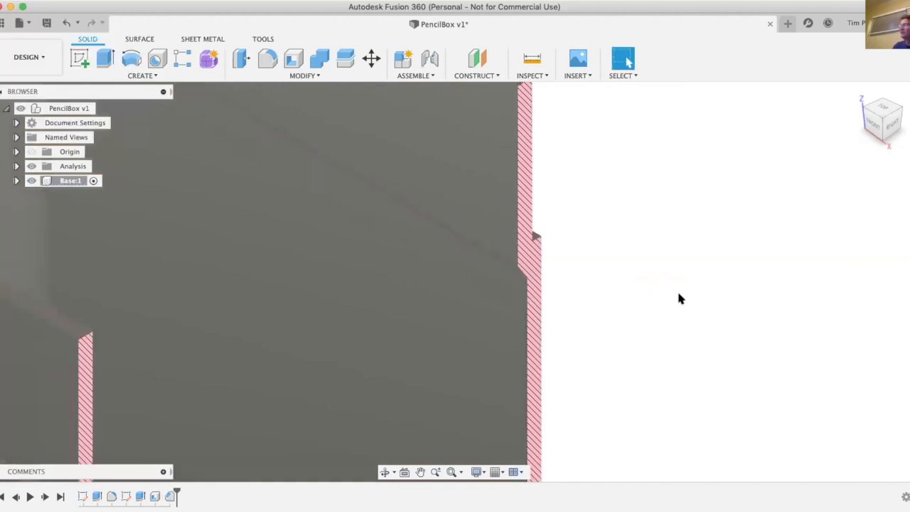
# Roll the model history back to before the shell, and forward again to just after it, to compare the solid and hollow body
pyautogui.scroll(-3, 679, 295)
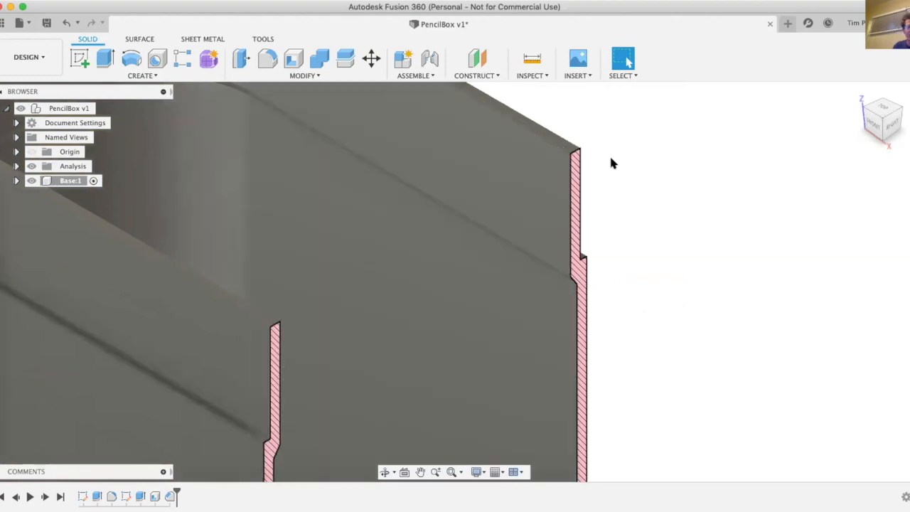
pyautogui.scroll(-2, 601, 316)
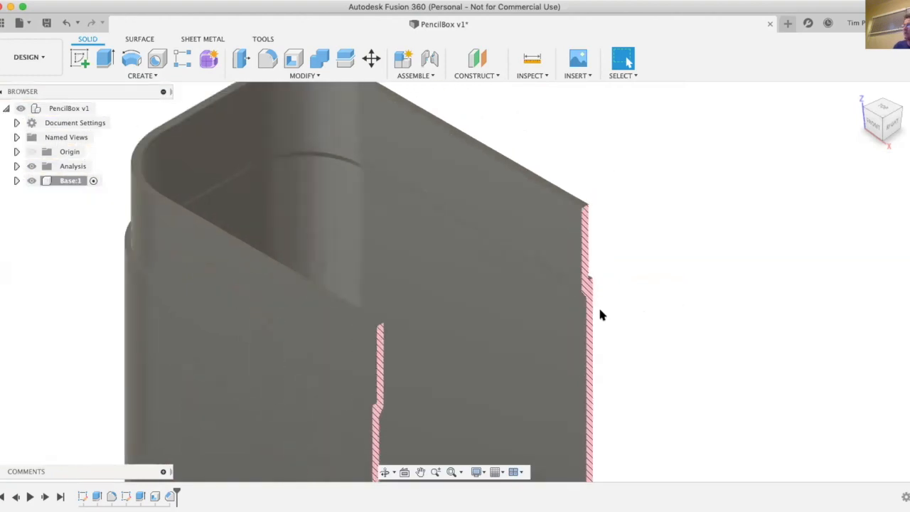
pyautogui.scroll(-2, 603, 315)
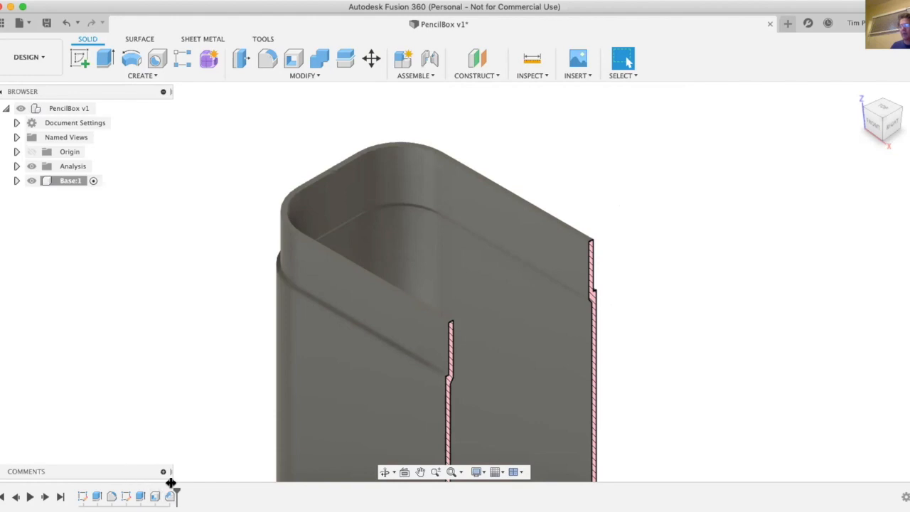
pyautogui.moveTo(175, 482); pyautogui.dragTo(133, 484)
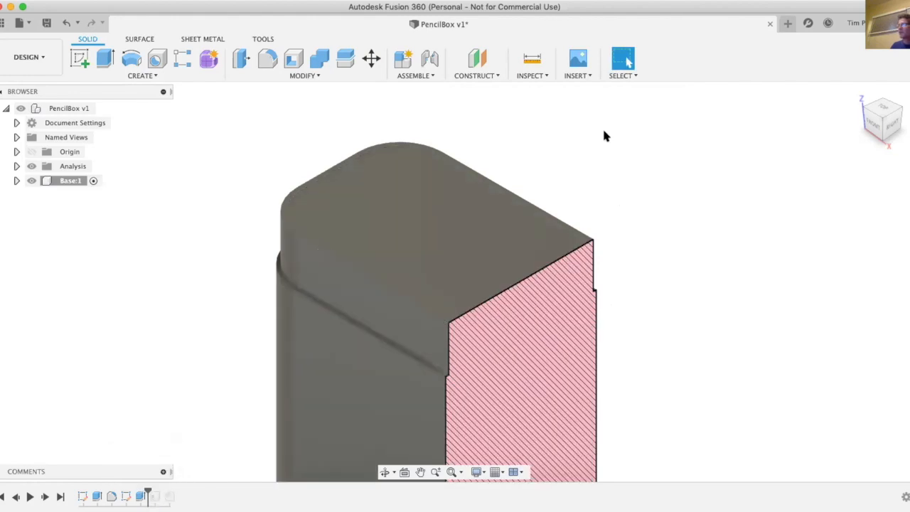
pyautogui.scroll(-3, 605, 135)
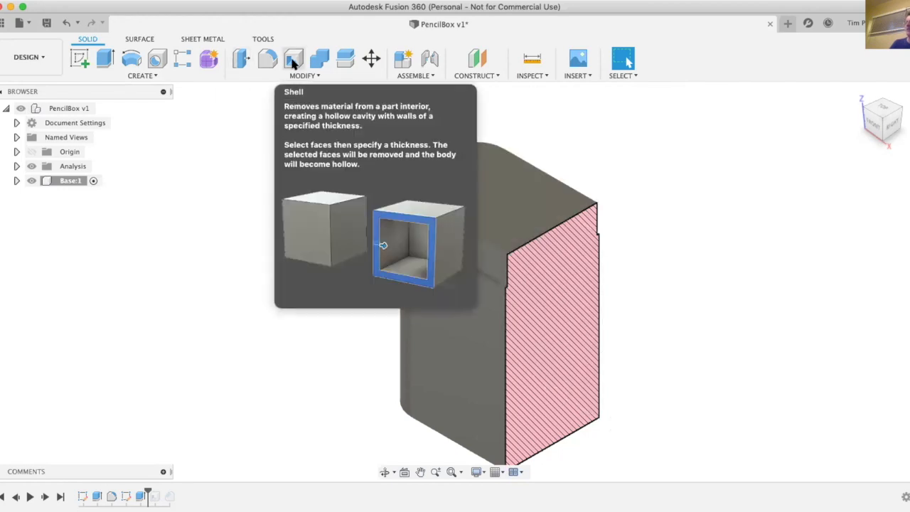
pyautogui.moveTo(144, 482); pyautogui.dragTo(157, 482)
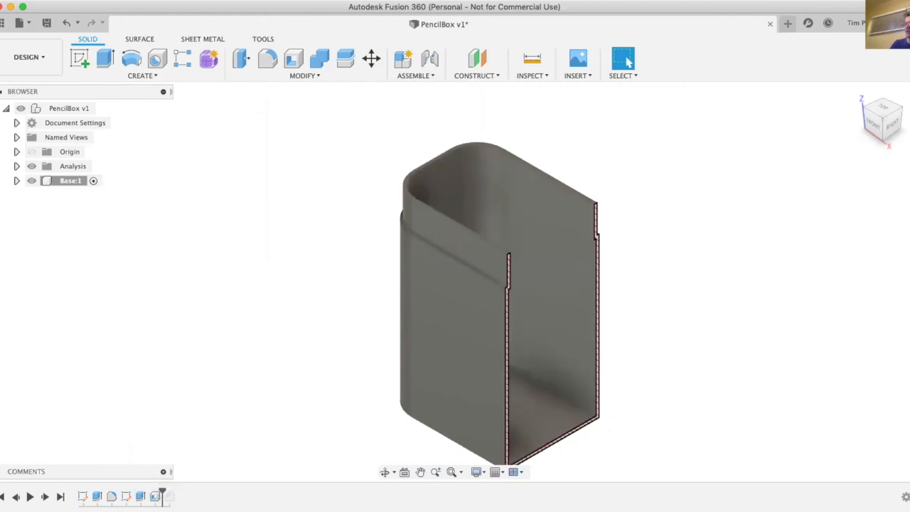
# Try an inside thickness of 20 mm on the existing shell feature
pyautogui.rightClick(158, 494)
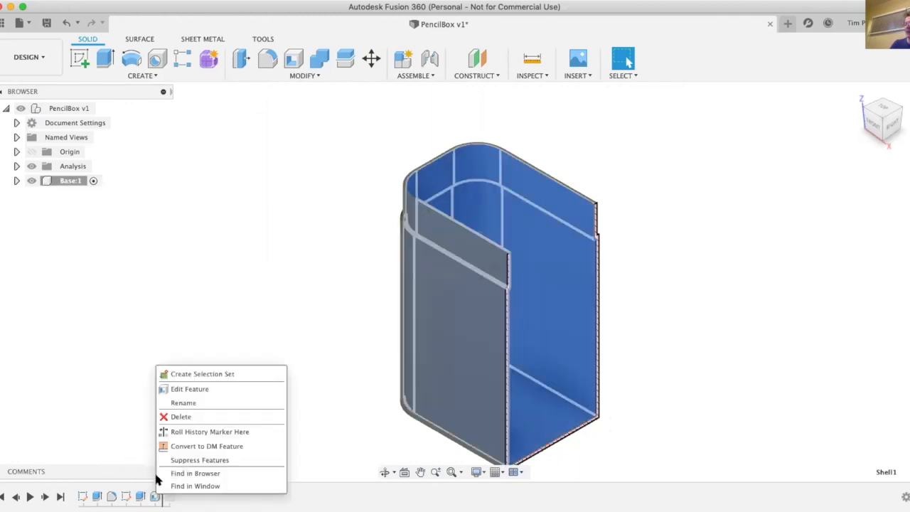
pyautogui.click(189, 390)
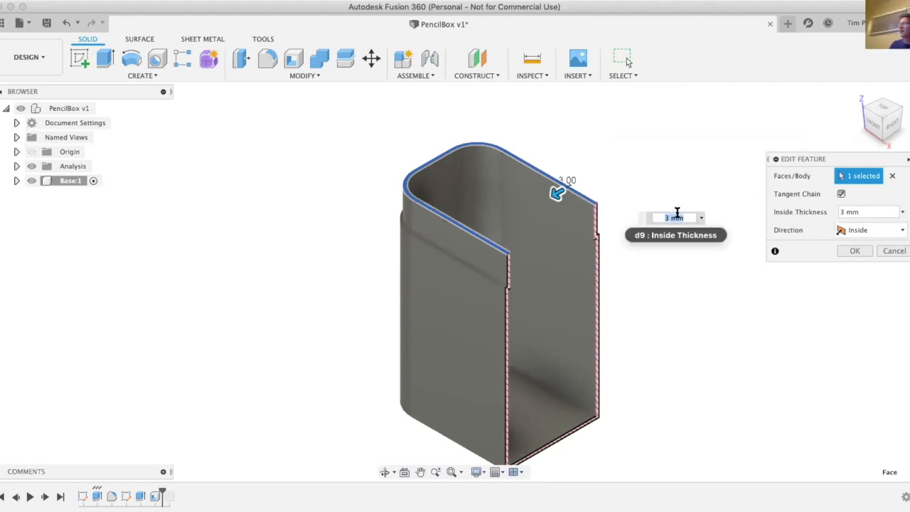
pyautogui.moveTo(555, 193); pyautogui.dragTo(534, 198)
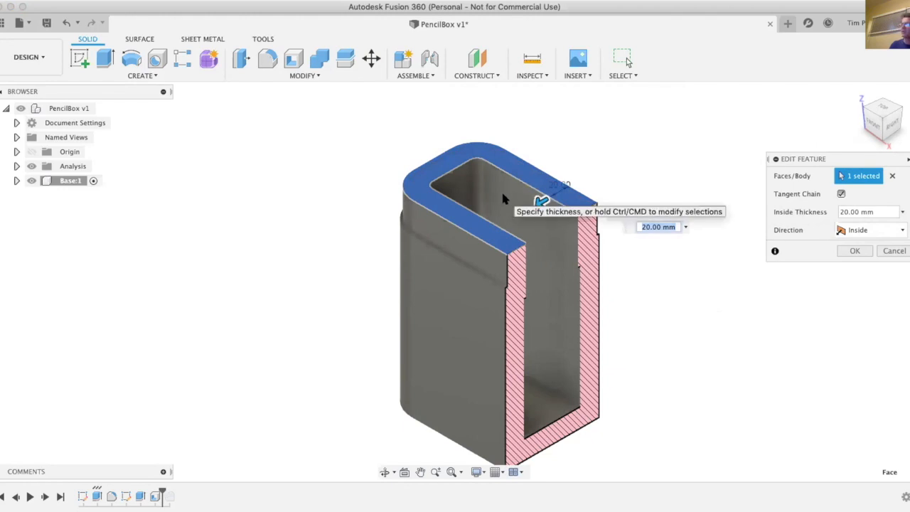
pyautogui.click(853, 250)
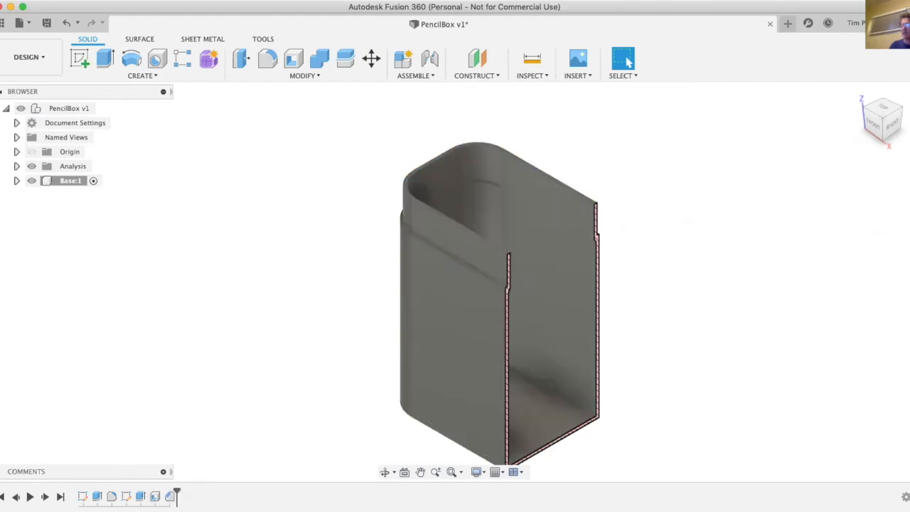
# Delete the inner ledge chamfer and the shell feature from the model history
pyautogui.rightClick(169, 493)
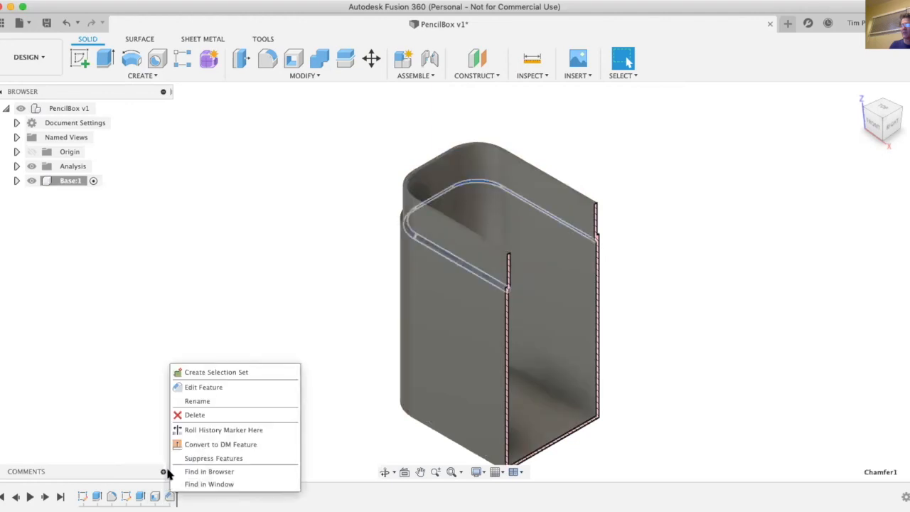
pyautogui.click(182, 415)
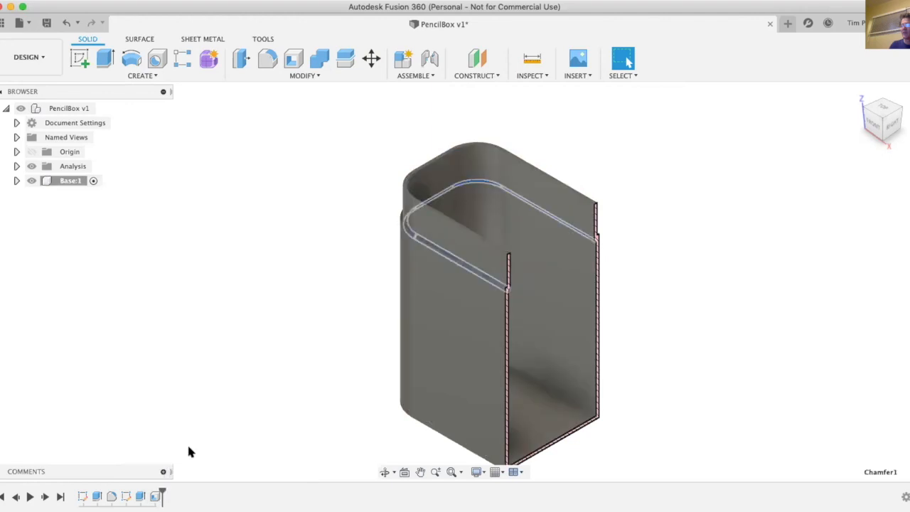
pyautogui.rightClick(156, 495)
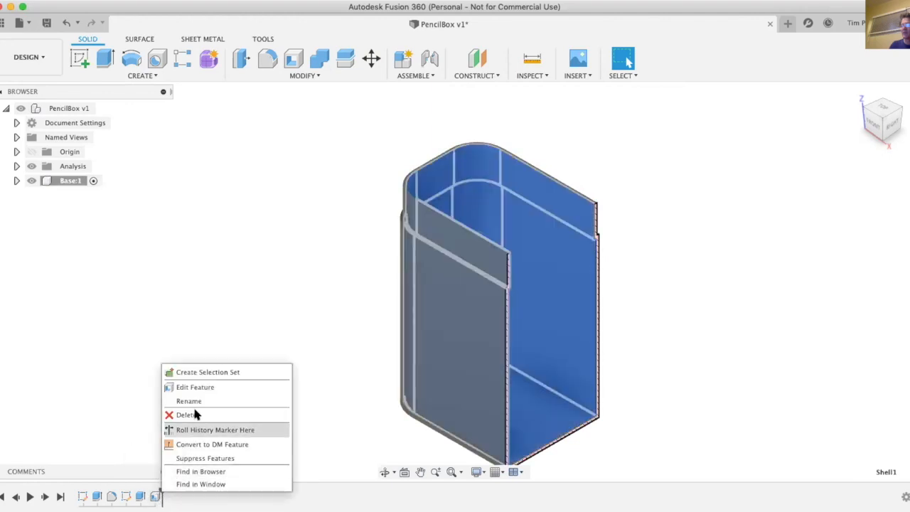
pyautogui.click(187, 415)
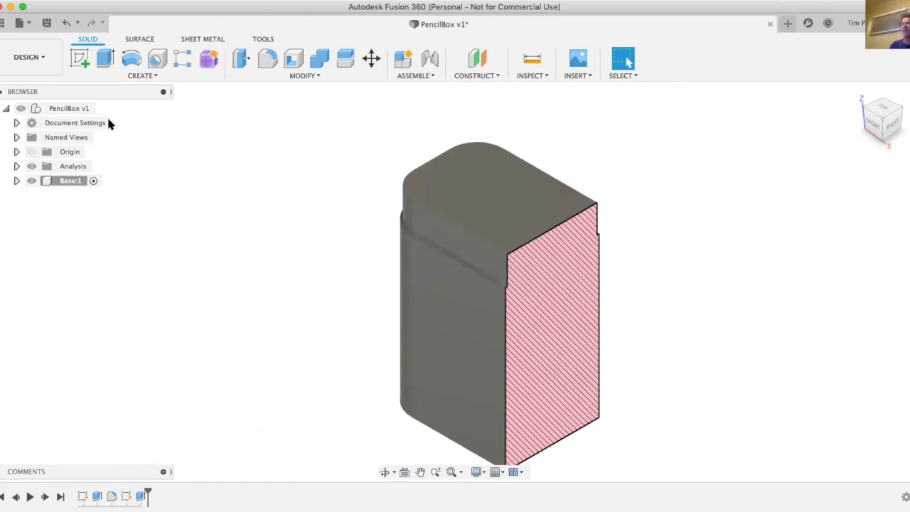
# Hide the existing section analysis so the whole box is displayed
pyautogui.click(16, 166)
pyautogui.click(42, 181)
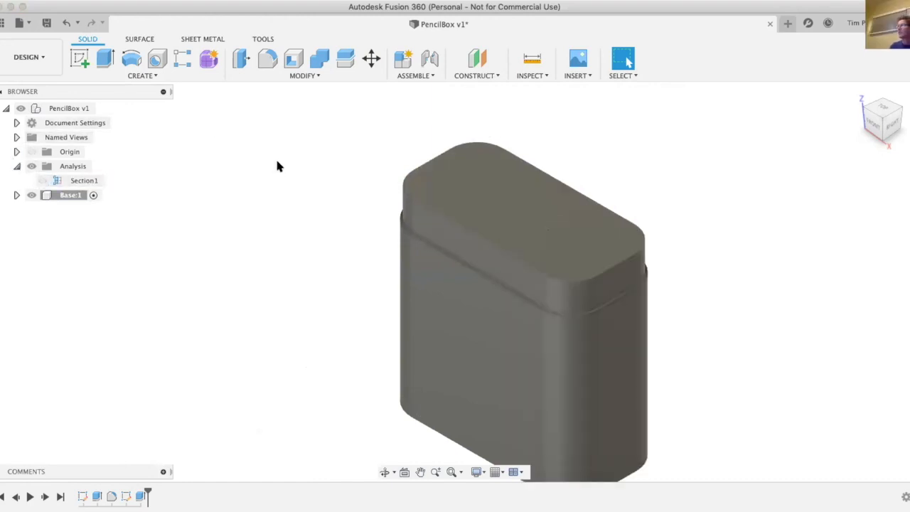
pyautogui.scroll(-2, 266, 155)
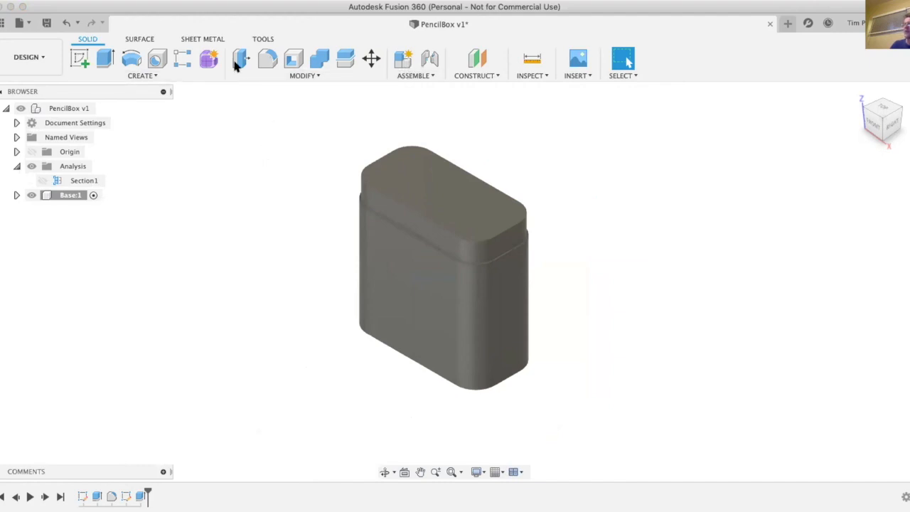
# Shell the body through its top and bottom faces with the direction set to Outside and an outside thickness of 20 mm
pyautogui.click(288, 60)
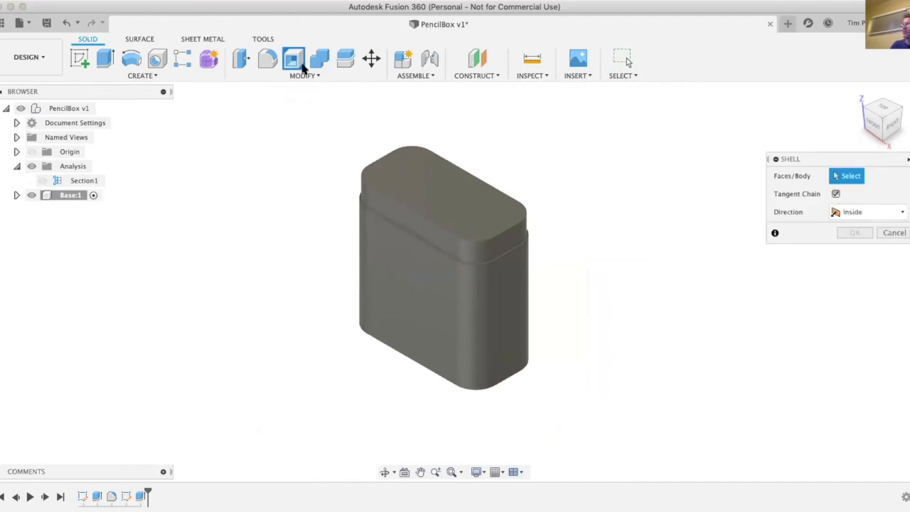
pyautogui.click(436, 180)
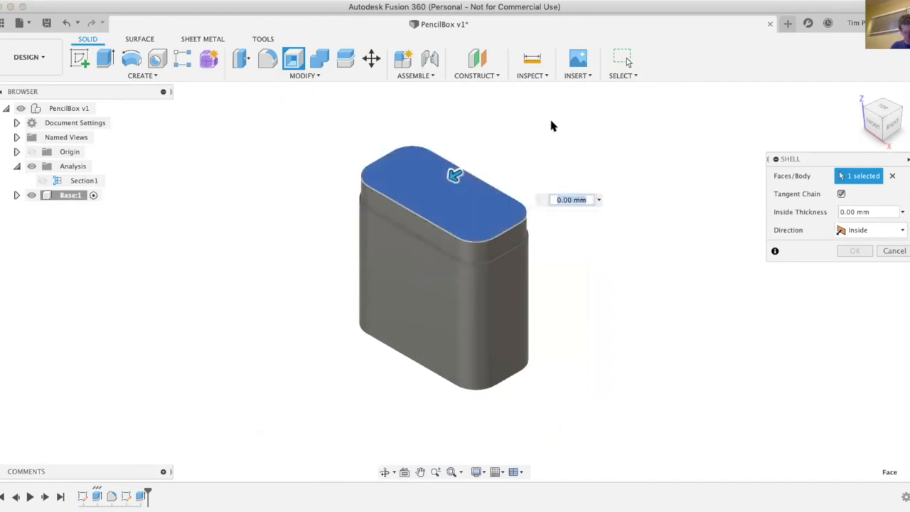
pyautogui.moveTo(560, 313)
pyautogui.keyDown('shift'); pyautogui.mouseDown(button='middle')
pyautogui.moveTo(559, 252)
pyautogui.moveTo(552, 298)
pyautogui.mouseUp(button='middle'); pyautogui.keyUp('shift')
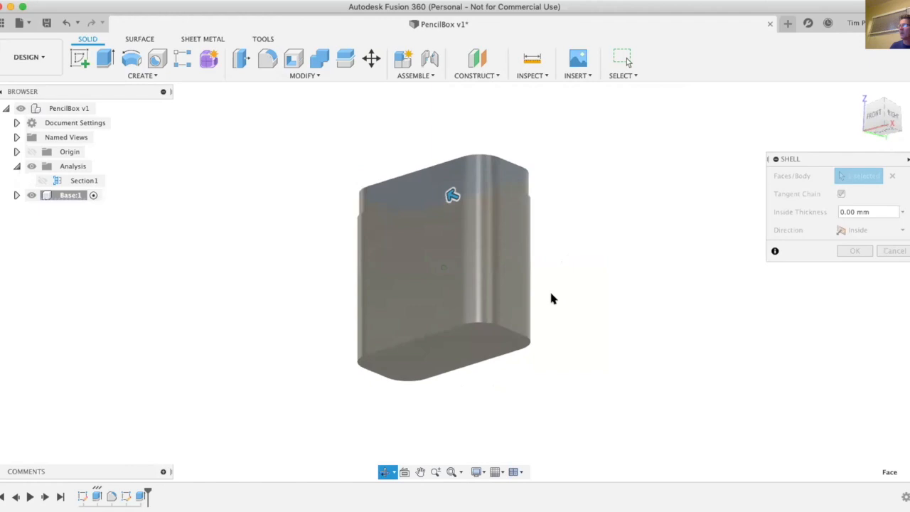
pyautogui.click(456, 340)
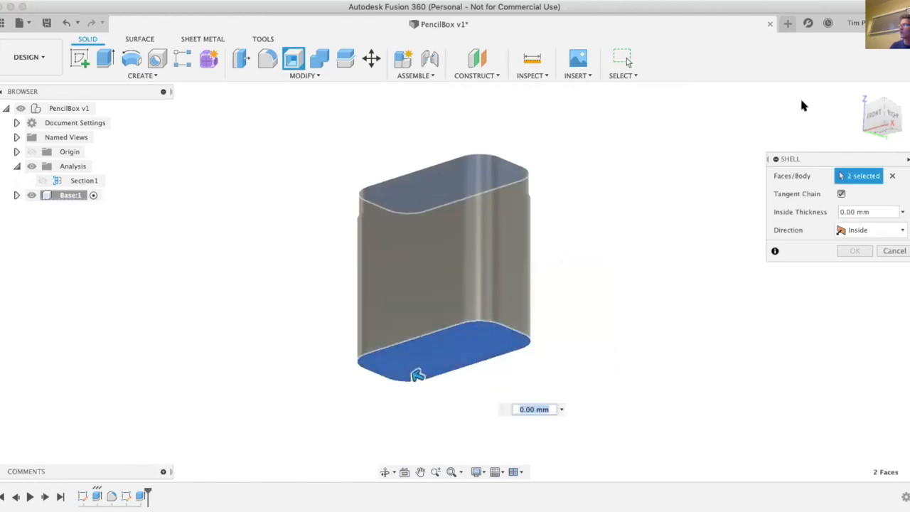
pyautogui.click(855, 86)
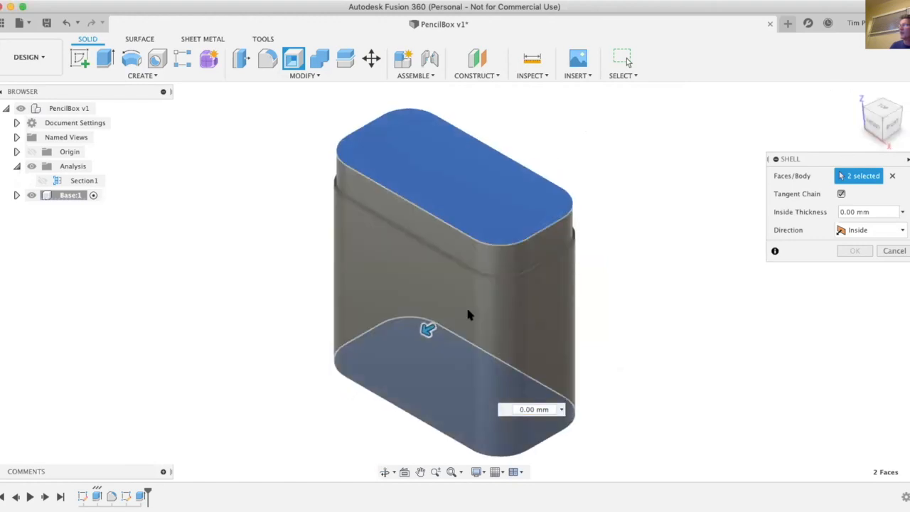
pyautogui.moveTo(425, 329); pyautogui.dragTo(468, 320)
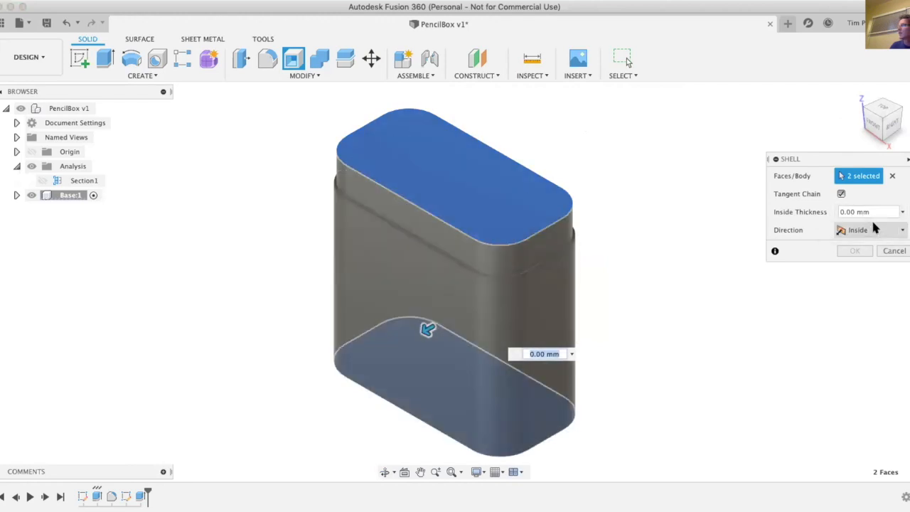
pyautogui.click(900, 230)
pyautogui.click(861, 259)
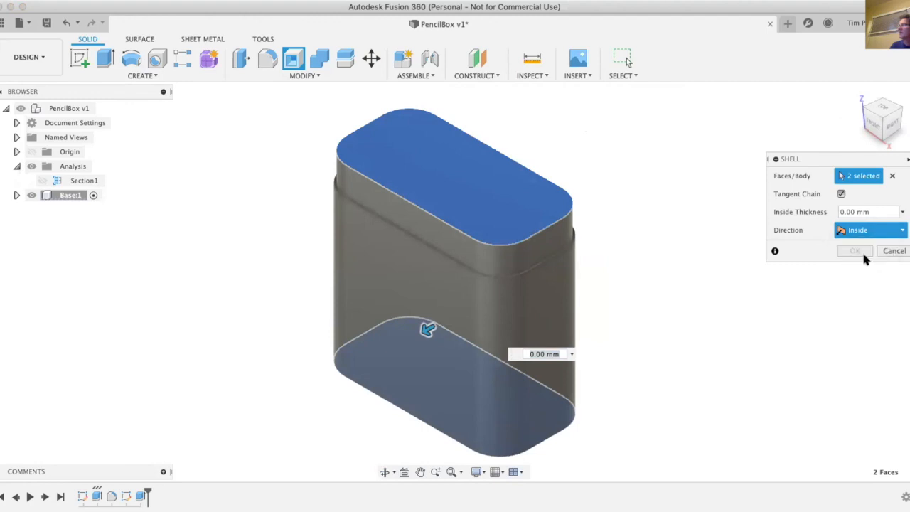
pyautogui.moveTo(444, 317); pyautogui.dragTo(461, 306)
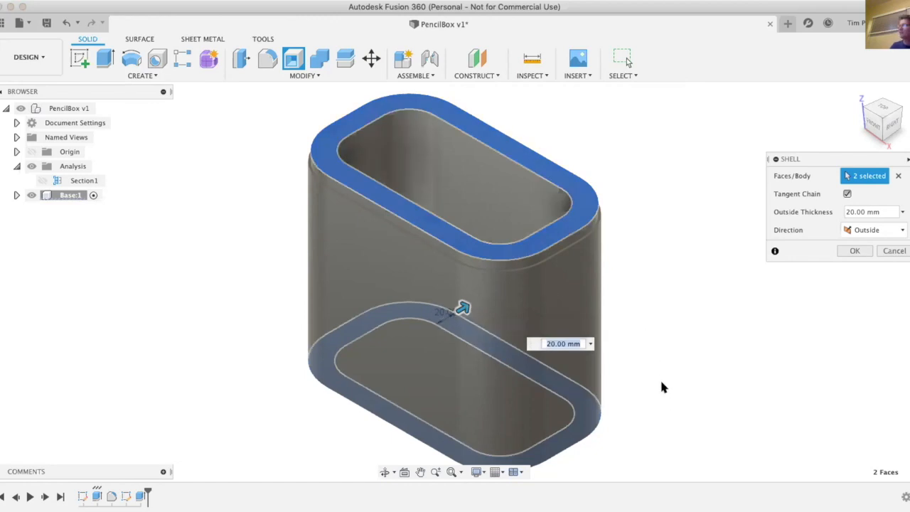
pyautogui.keyDown('shift'); pyautogui.moveTo(656, 378); pyautogui.dragTo(693, 380, button='middle'); pyautogui.keyUp('shift')
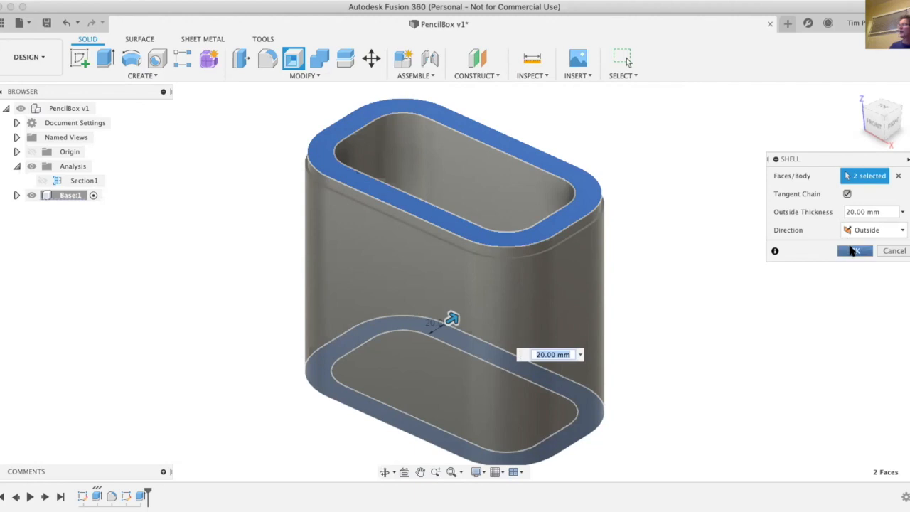
pyautogui.click(853, 250)
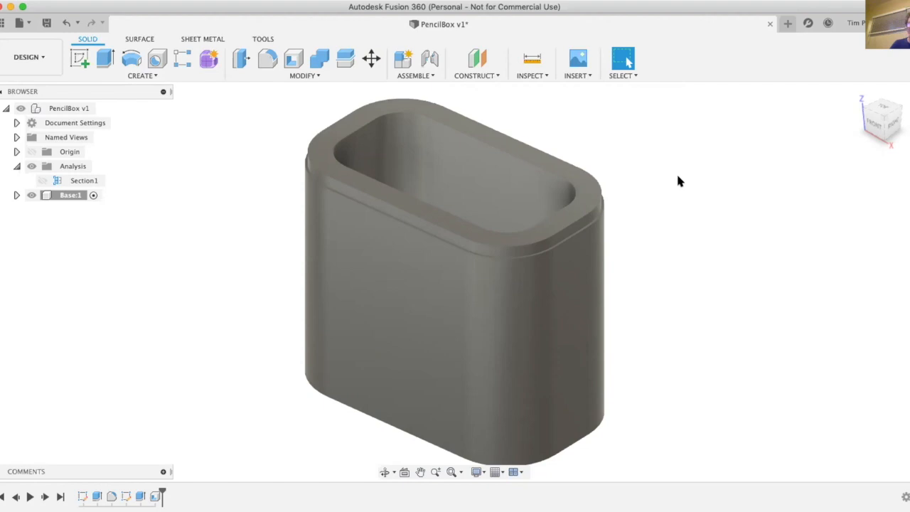
# Section the box from its narrow flat side face, moving the plane inward to -50 mm and back out to 30 mm to inspect the walls
pyautogui.click(544, 76)
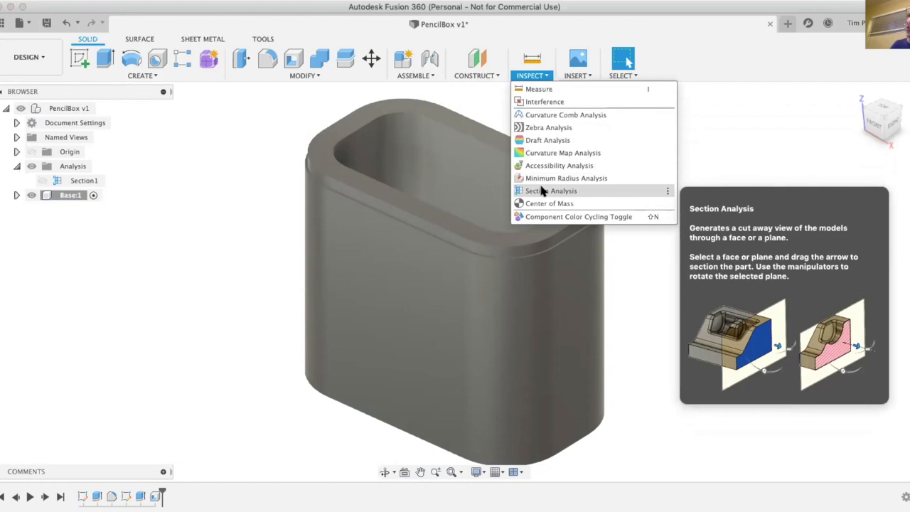
pyautogui.click(541, 191)
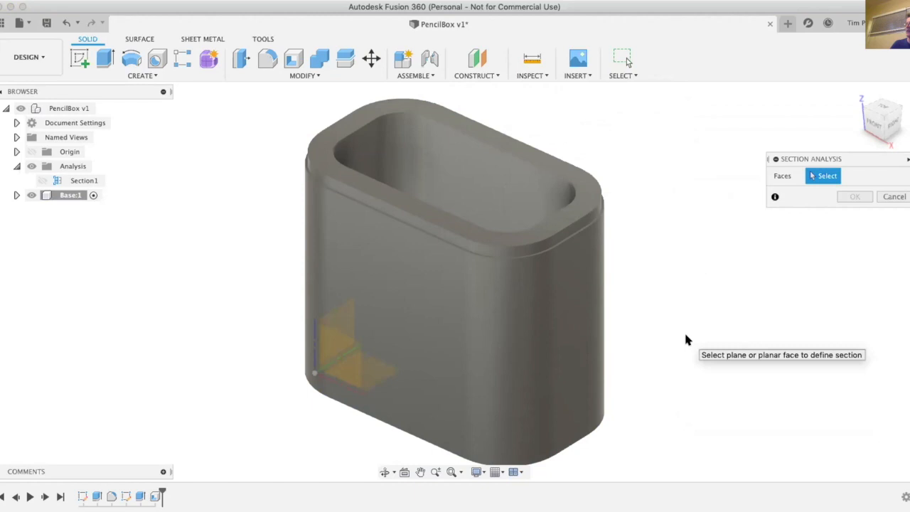
pyautogui.click(566, 343)
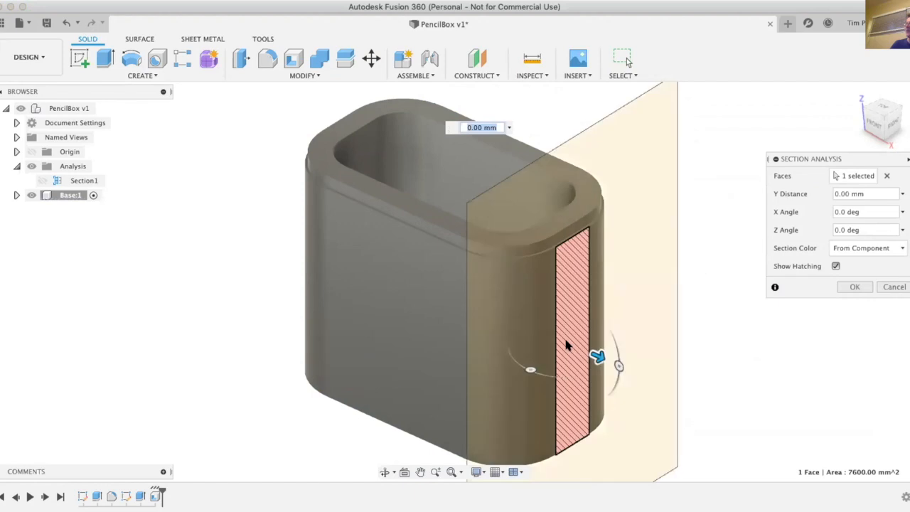
pyautogui.moveTo(596, 354)
pyautogui.mouseDown()
pyautogui.moveTo(576, 344)
pyautogui.moveTo(587, 349)
pyautogui.mouseUp()
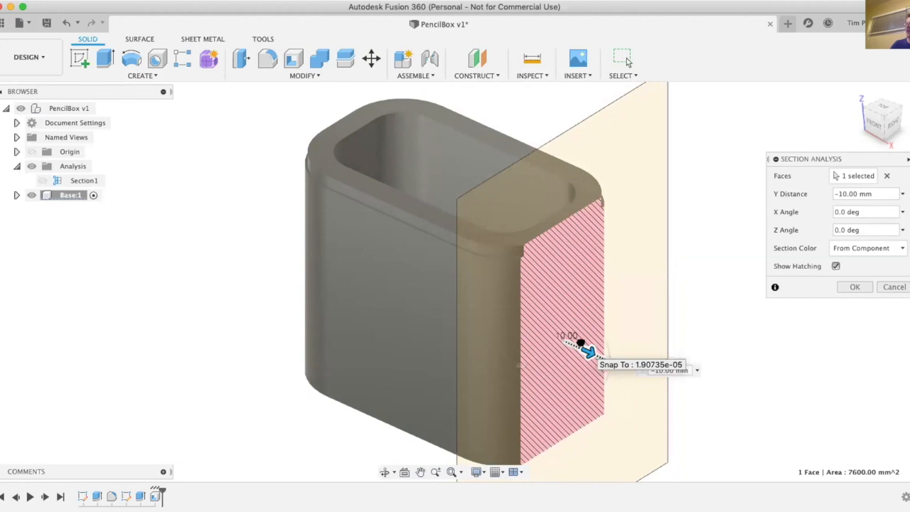
pyautogui.moveTo(586, 350); pyautogui.dragTo(578, 347)
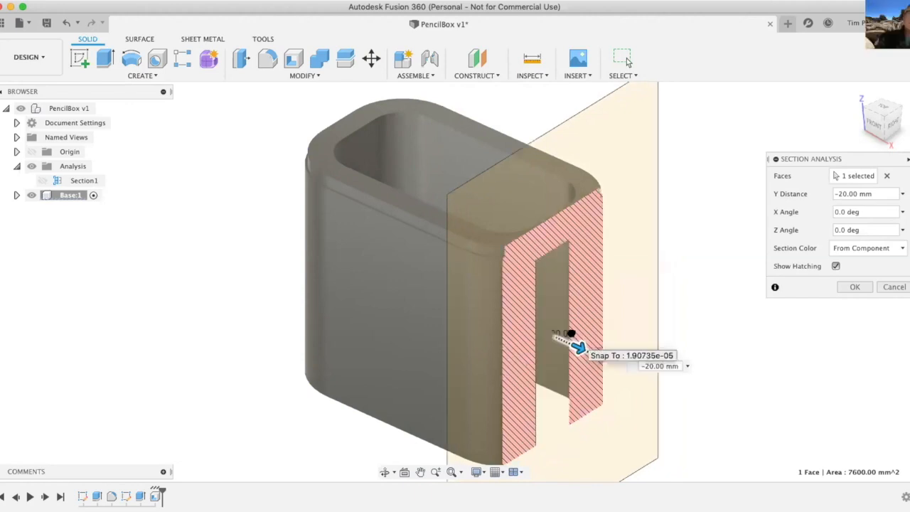
pyautogui.moveTo(578, 347); pyautogui.dragTo(560, 312)
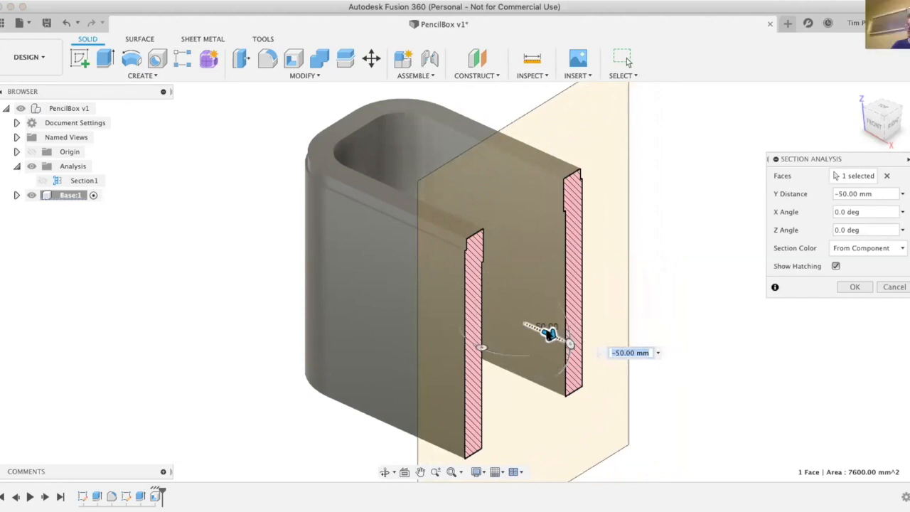
pyautogui.moveTo(547, 332); pyautogui.dragTo(618, 386)
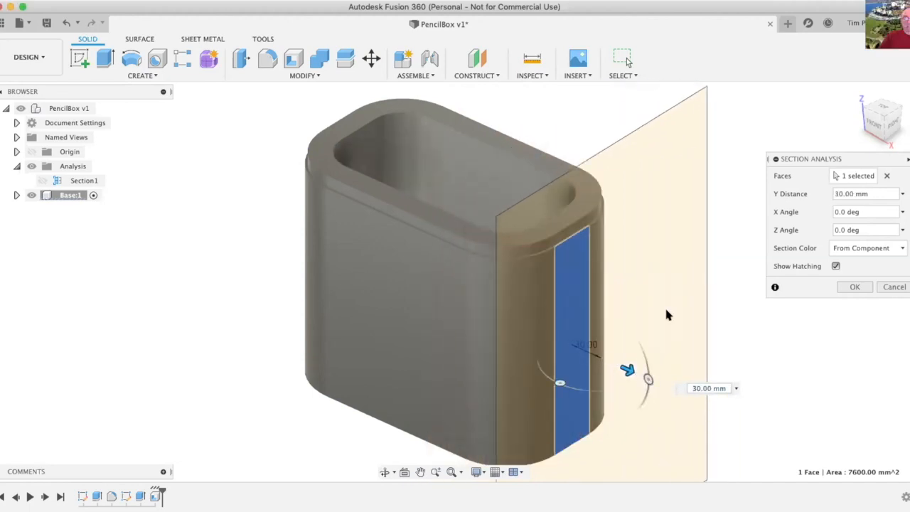
# Show the origin planes, align the section plane with the origin's side plane, move it to a Y distance of -100 mm, and save the section
pyautogui.click(29, 152)
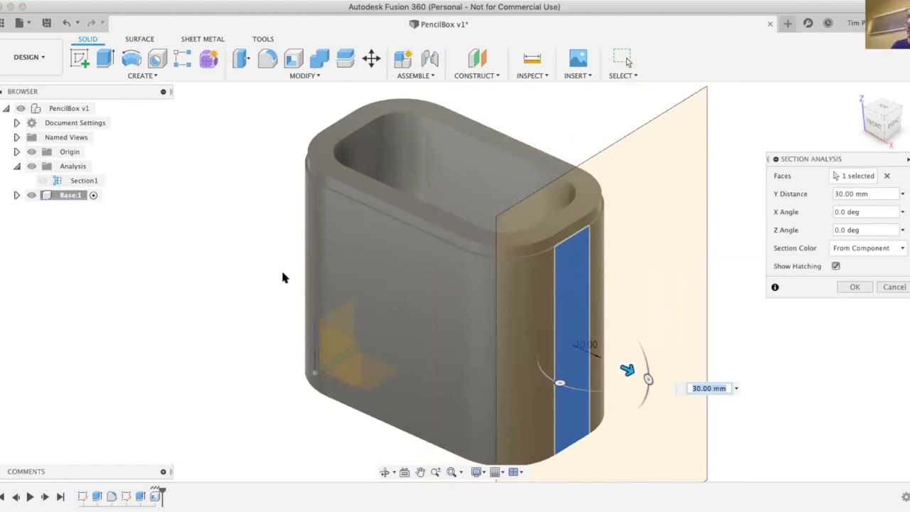
pyautogui.click(341, 318)
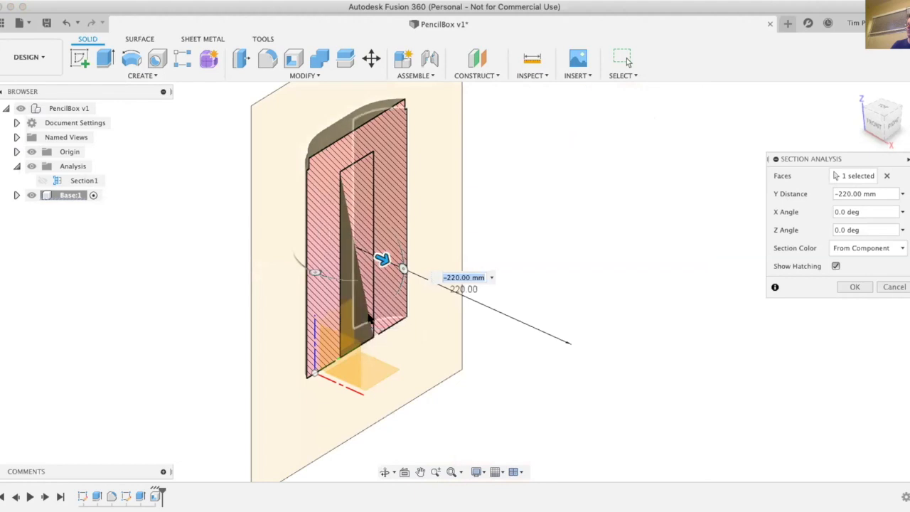
pyautogui.moveTo(380, 260); pyautogui.dragTo(465, 358)
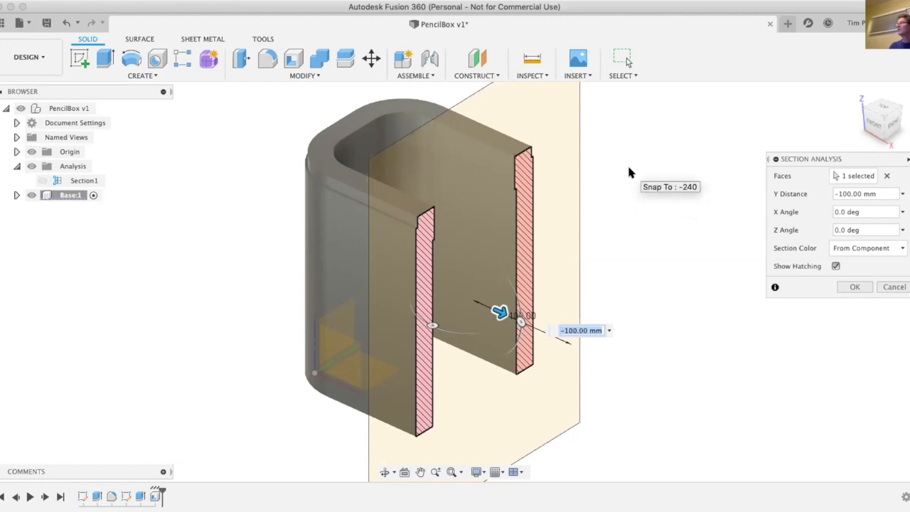
pyautogui.scroll(4, 516, 189)
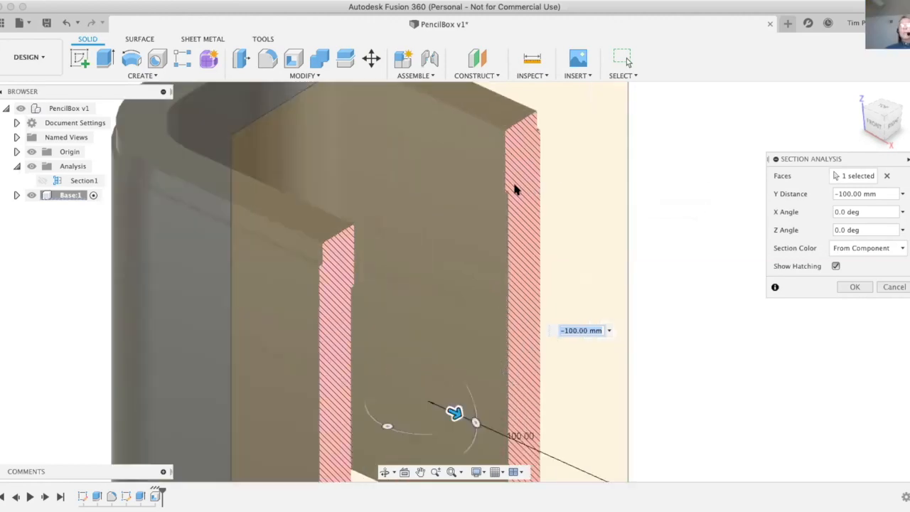
pyautogui.scroll(5, 515, 189)
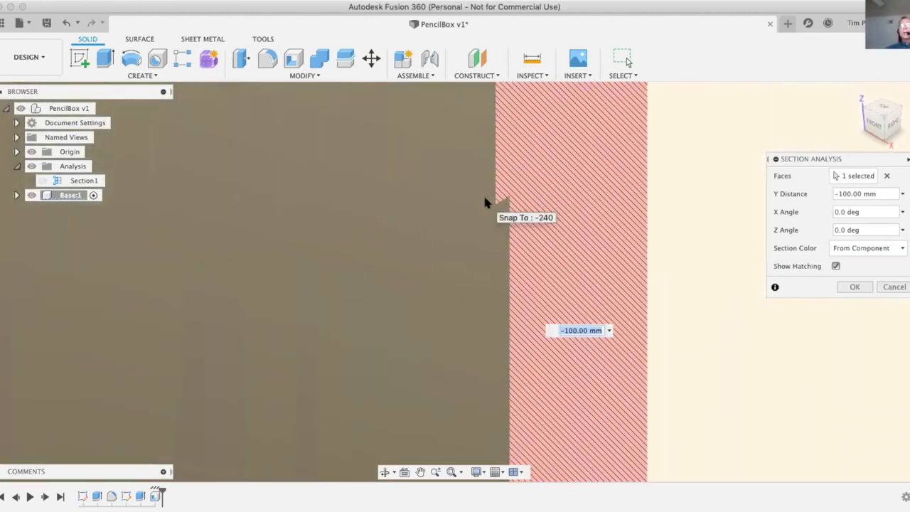
pyautogui.scroll(-1, 640, 163)
pyautogui.scroll(-2, 690, 245)
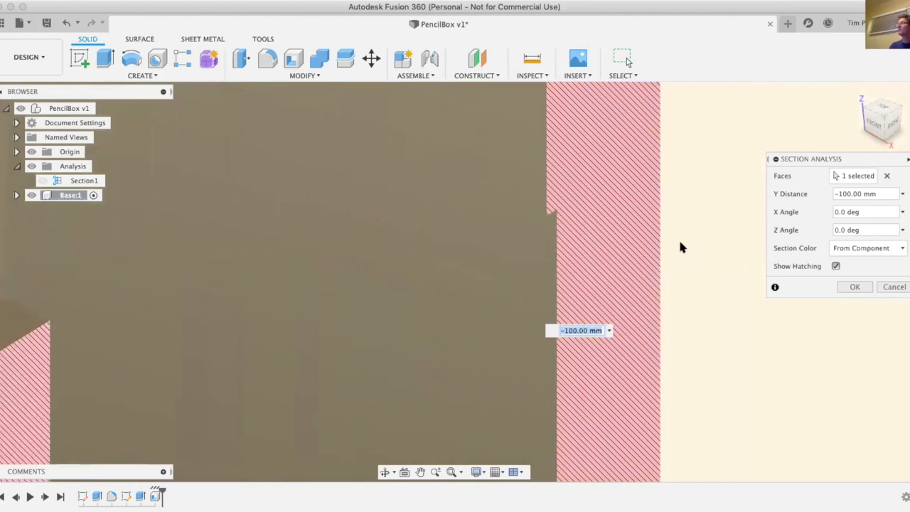
pyautogui.scroll(-2, 681, 246)
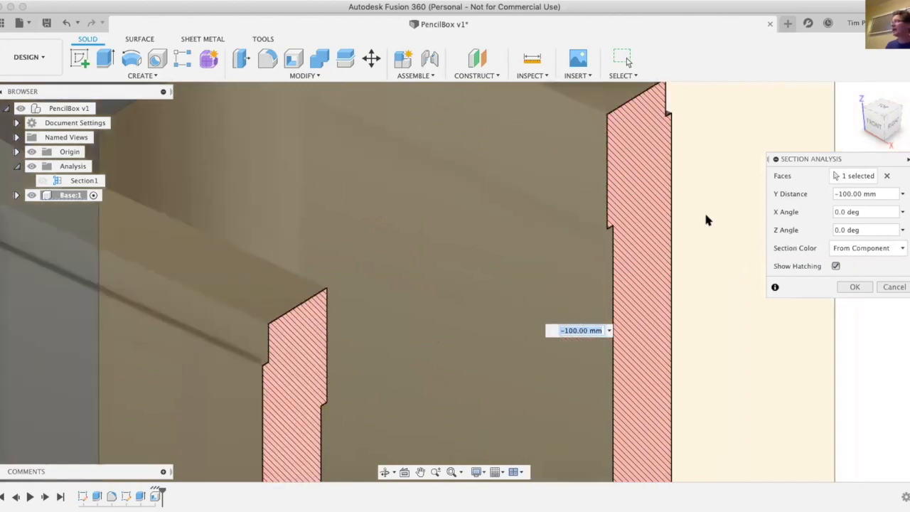
pyautogui.scroll(-3, 670, 291)
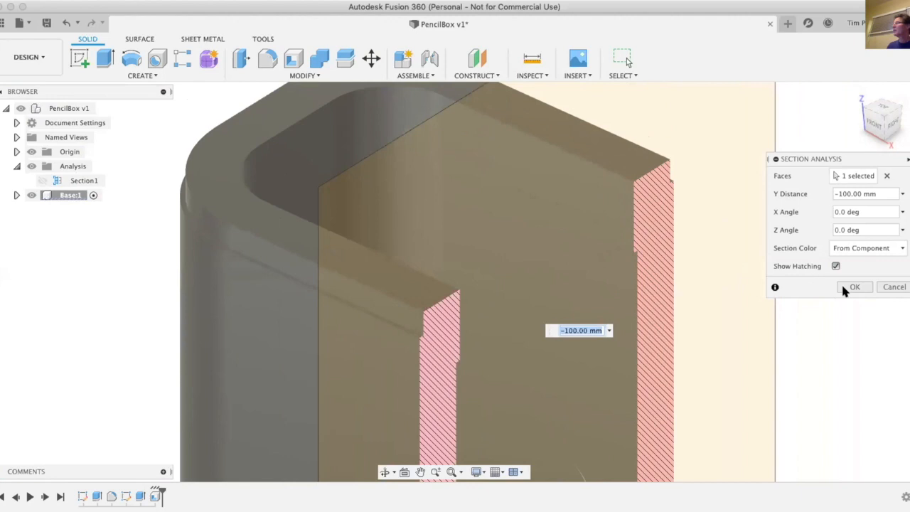
pyautogui.click(856, 286)
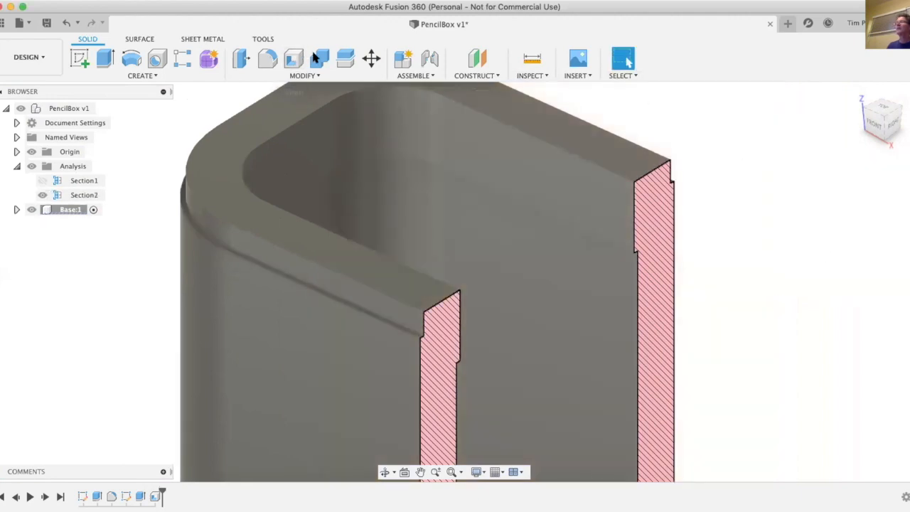
pyautogui.click(303, 71)
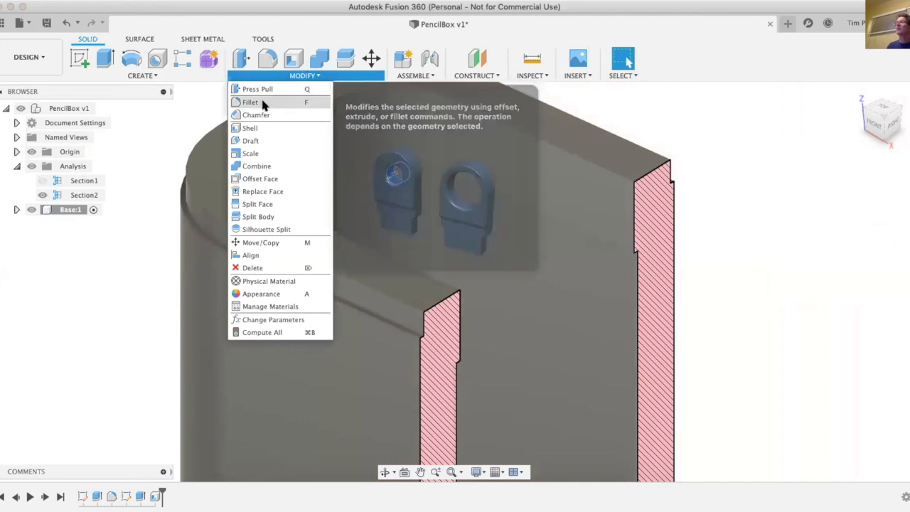
pyautogui.click(257, 114)
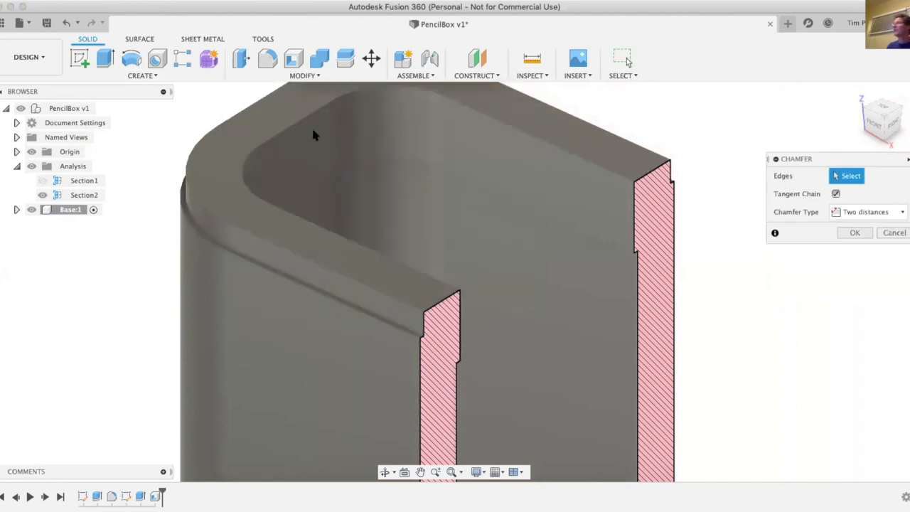
pyautogui.click(836, 194)
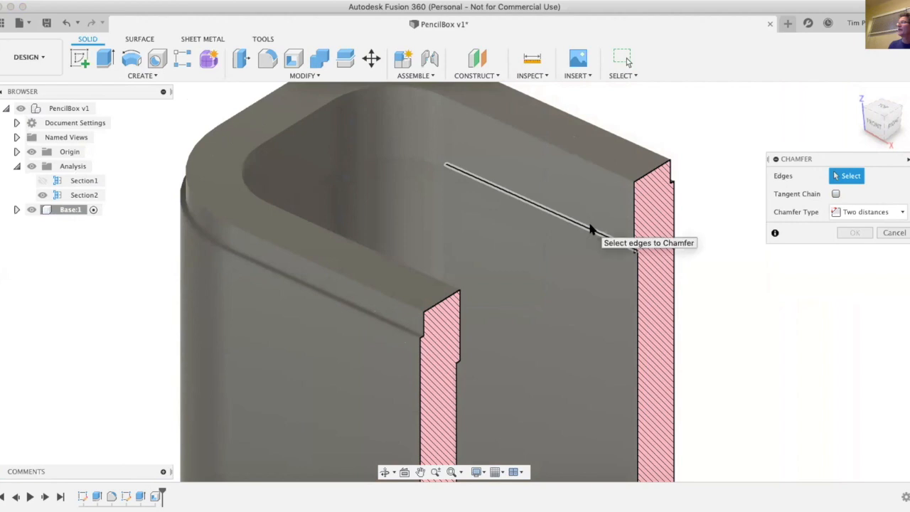
pyautogui.click(590, 228)
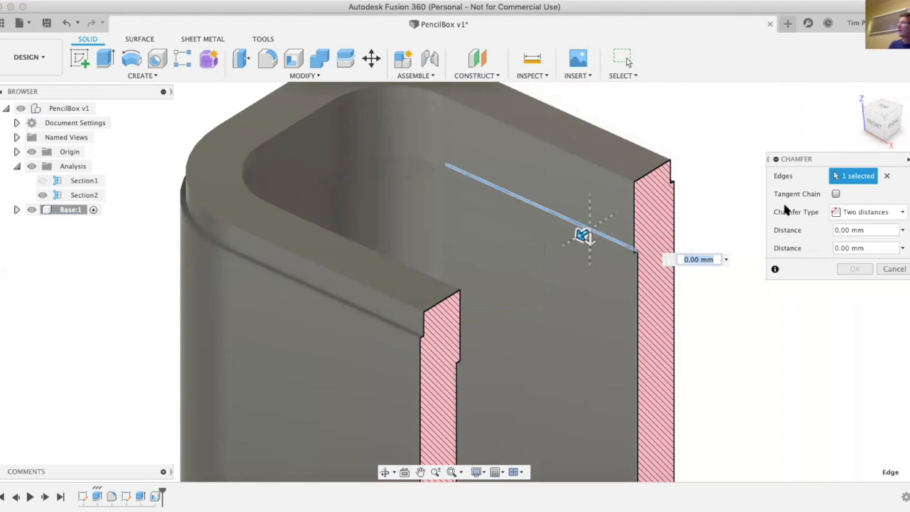
pyautogui.click(836, 194)
pyautogui.press('Escape')
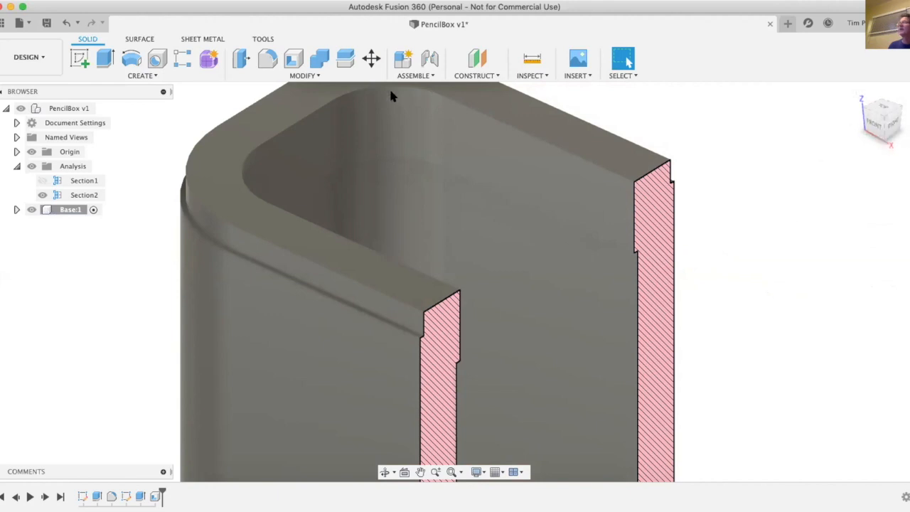
pyautogui.click(297, 75)
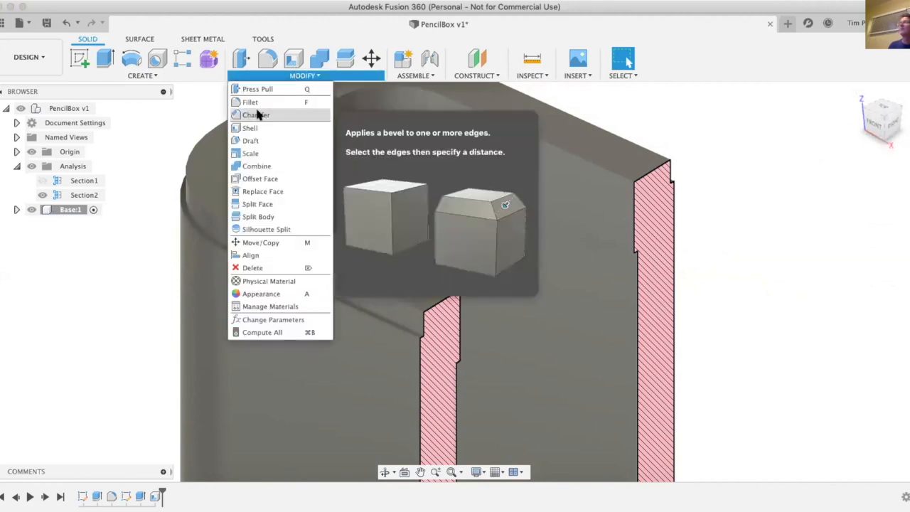
pyautogui.click(256, 114)
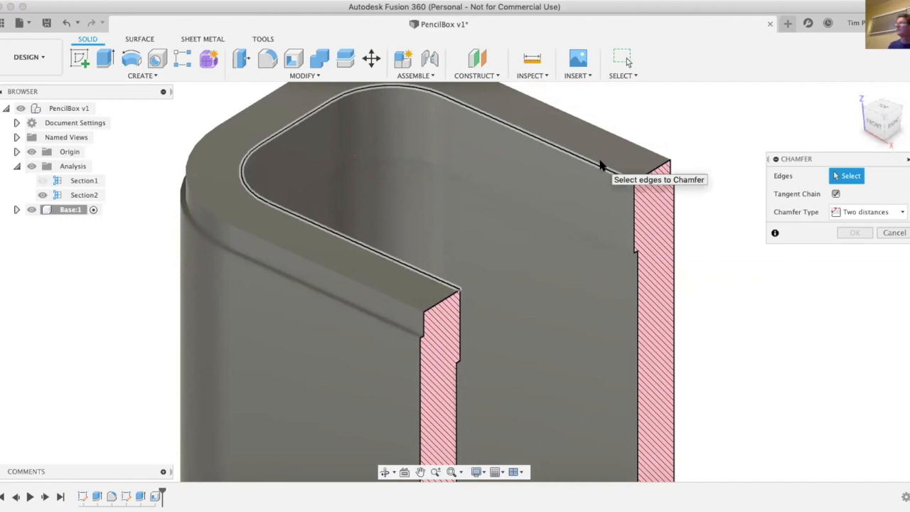
pyautogui.scroll(-5, 596, 164)
pyautogui.scroll(-4, 561, 171)
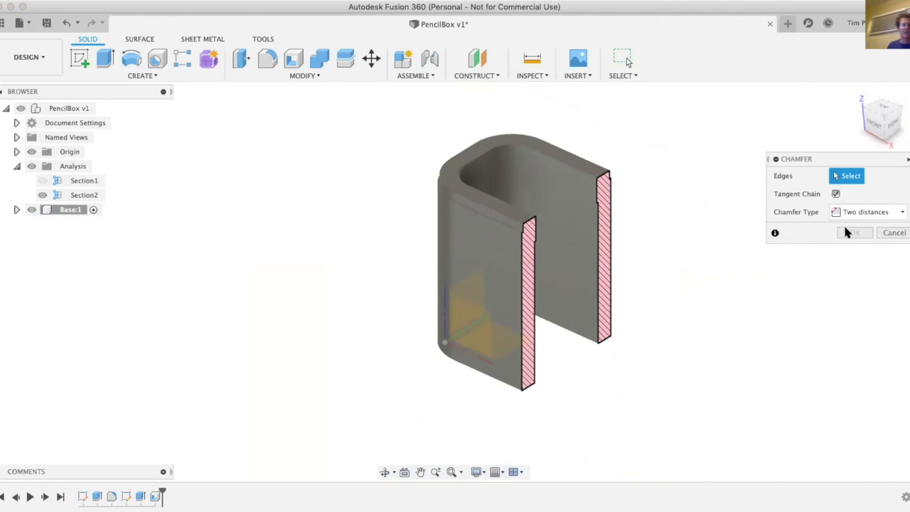
pyautogui.click(881, 233)
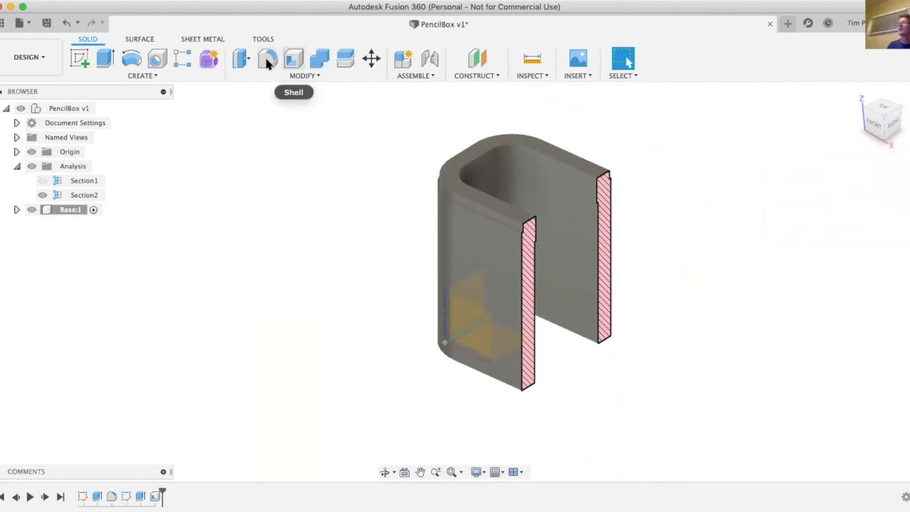
# Fillet the outer tangent edge loop around the box's top rim with a constant radius of 2 mm
pyautogui.click(266, 57)
pyautogui.scroll(6, 441, 149)
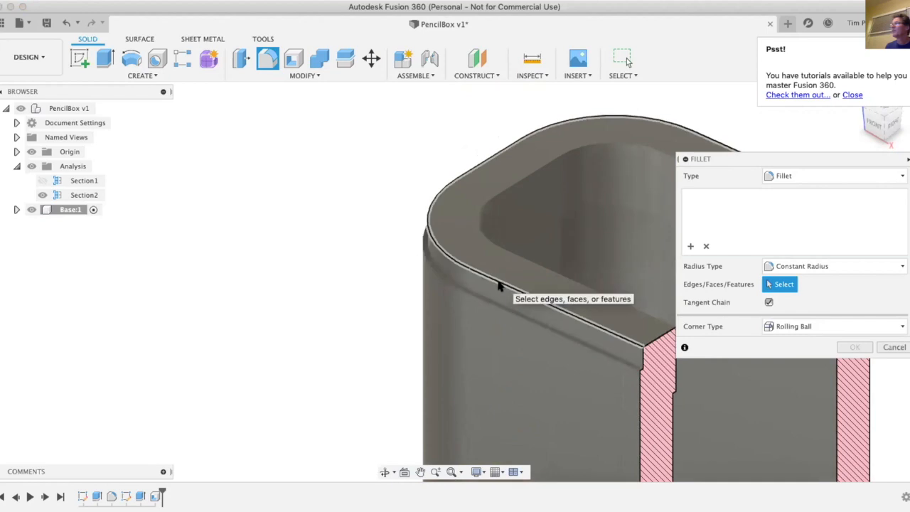
pyautogui.click(499, 285)
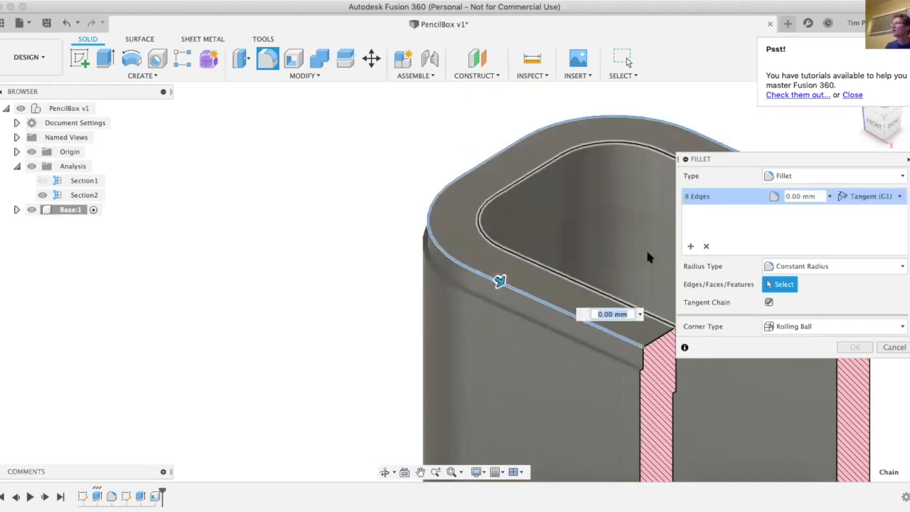
pyautogui.write('.5')
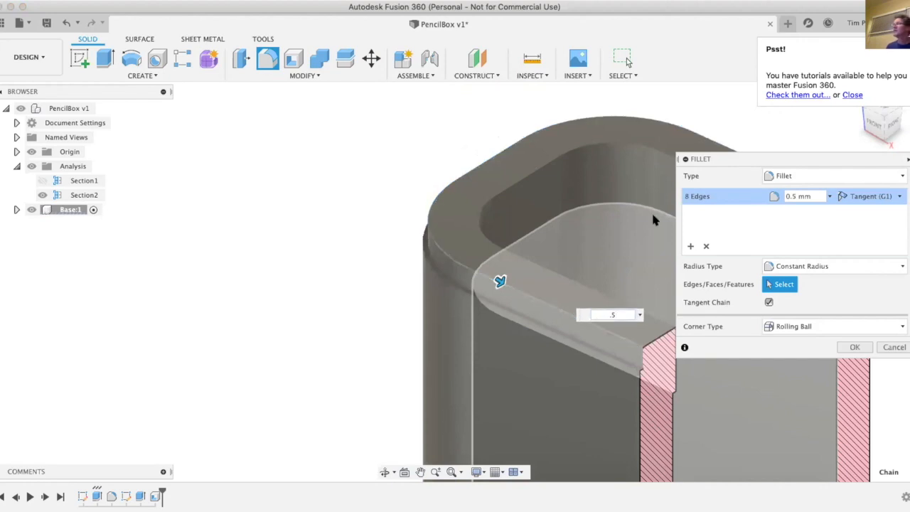
pyautogui.press('Return')
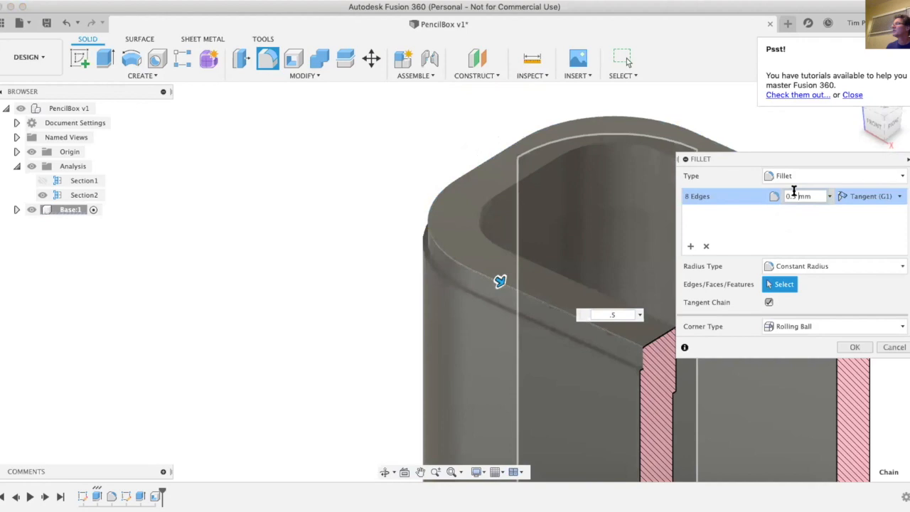
pyautogui.doubleClick(794, 195)
pyautogui.write('2')
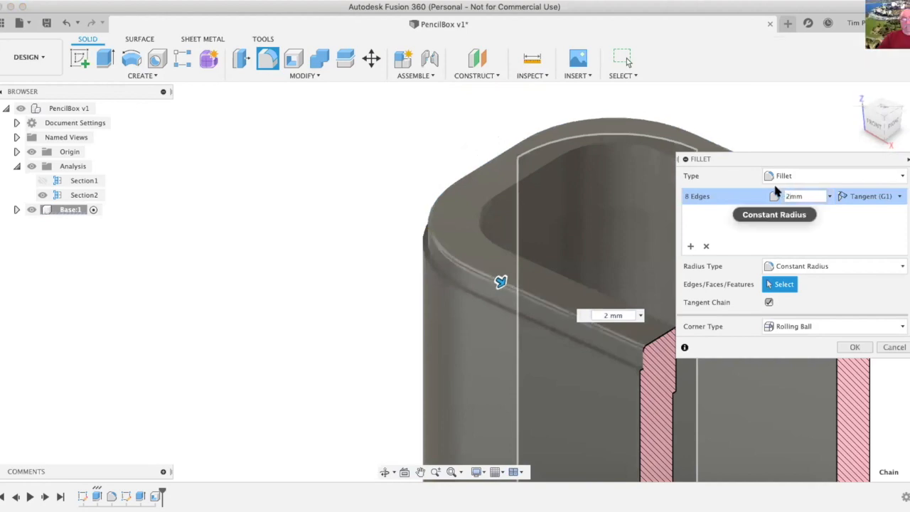
pyautogui.press('Return')
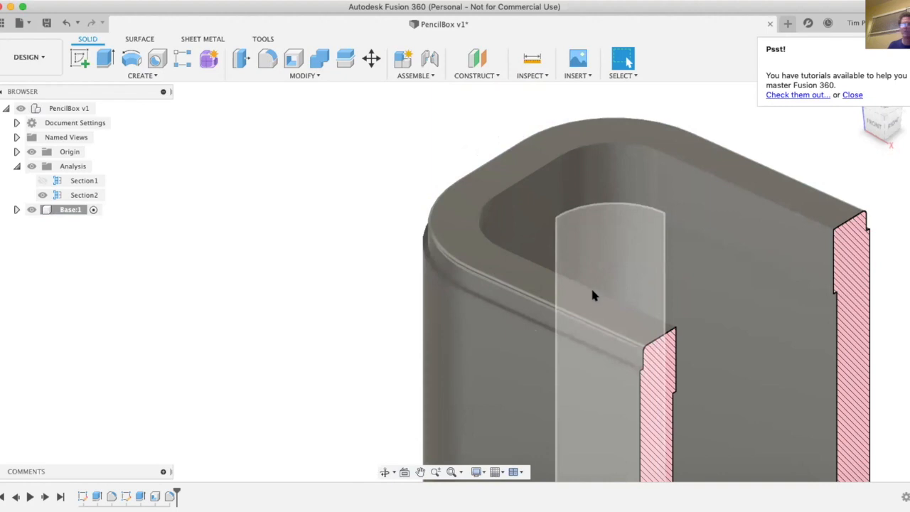
# Examine the rounded outer rim edge and the stepped wall profile on the section cut, dismissing the tutorials notice
pyautogui.scroll(10, 593, 295)
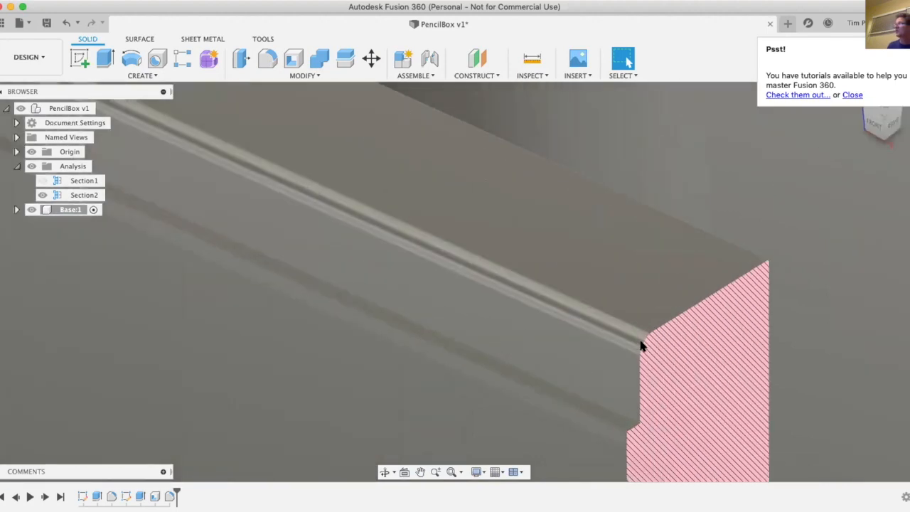
pyautogui.scroll(5, 642, 346)
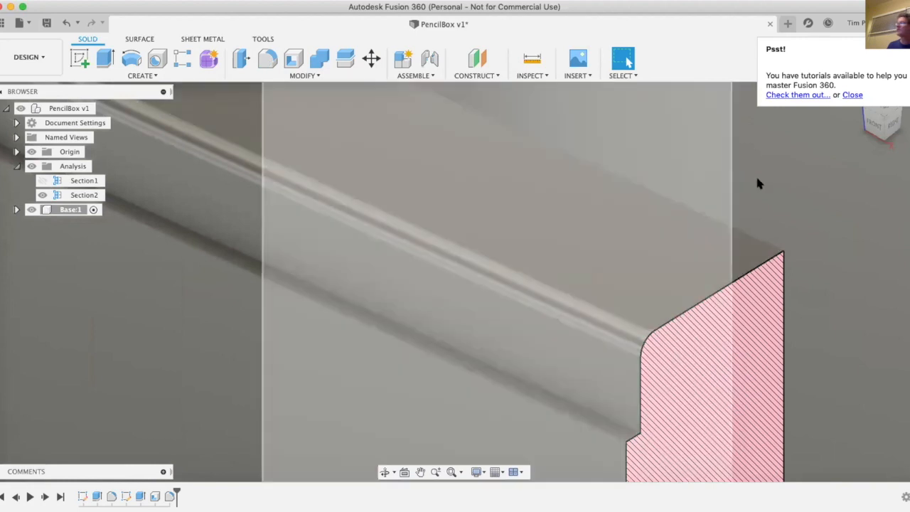
pyautogui.click(718, 194)
pyautogui.scroll(-5, 580, 260)
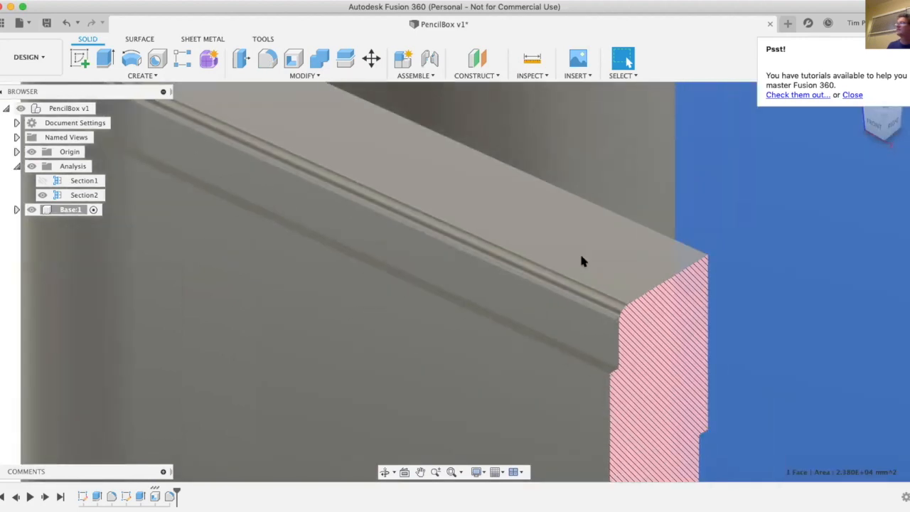
pyautogui.click(852, 95)
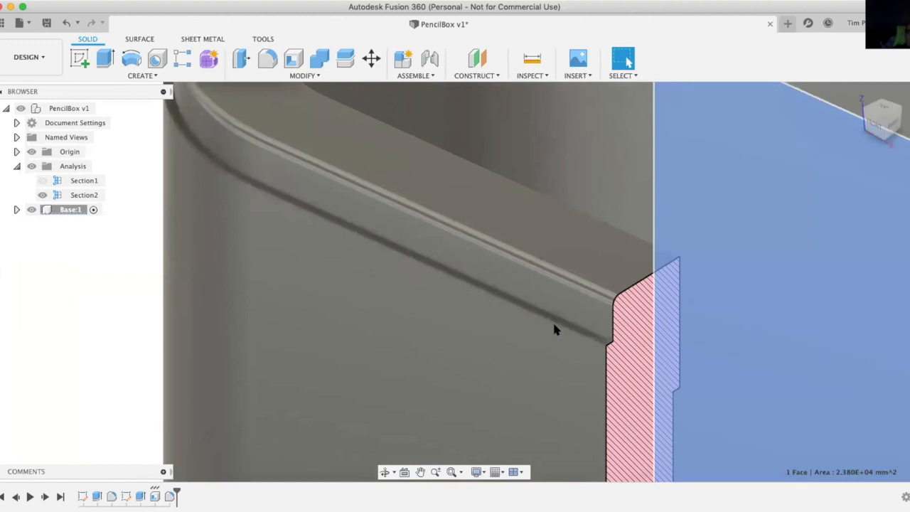
pyautogui.scroll(-2, 601, 355)
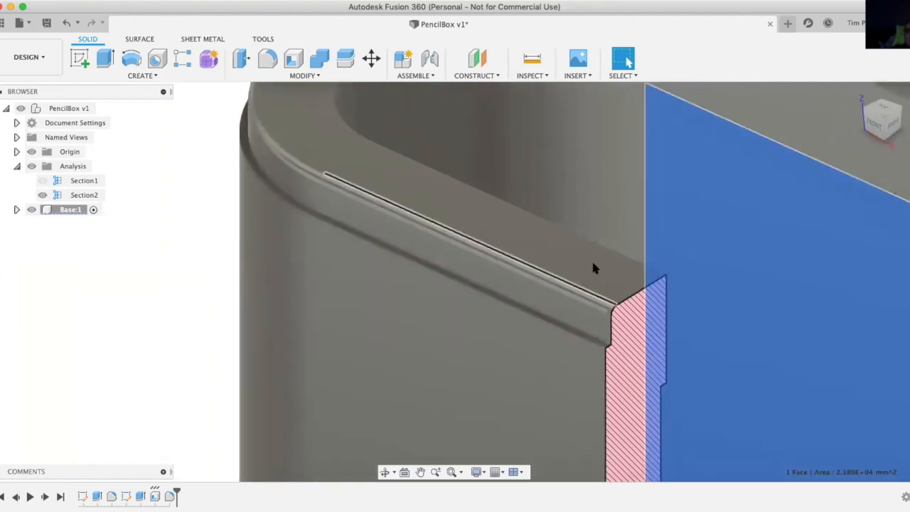
pyautogui.scroll(-5, 323, 422)
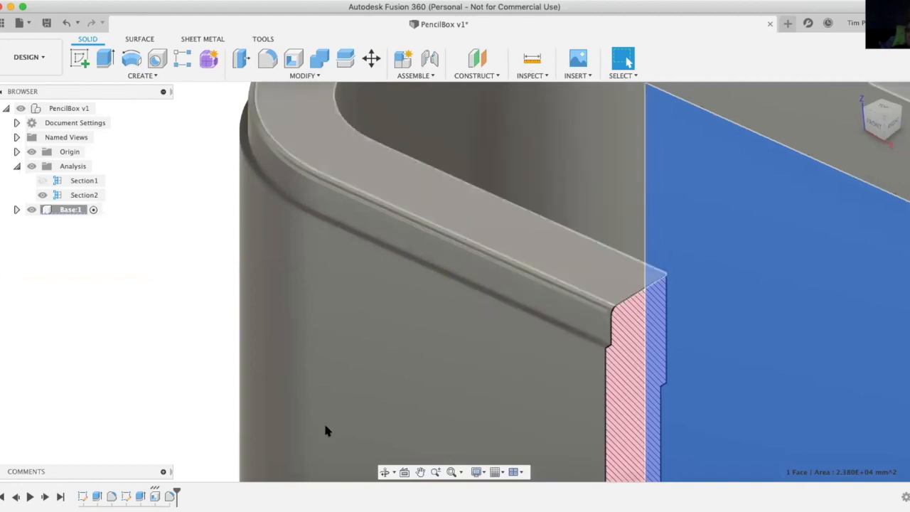
pyautogui.scroll(-2, 190, 377)
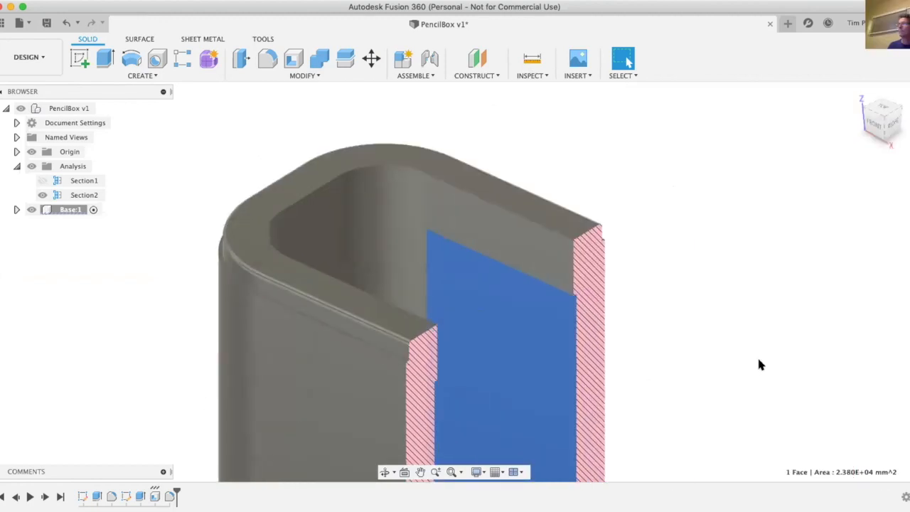
pyautogui.scroll(-3, 750, 363)
pyautogui.scroll(-3, 337, 187)
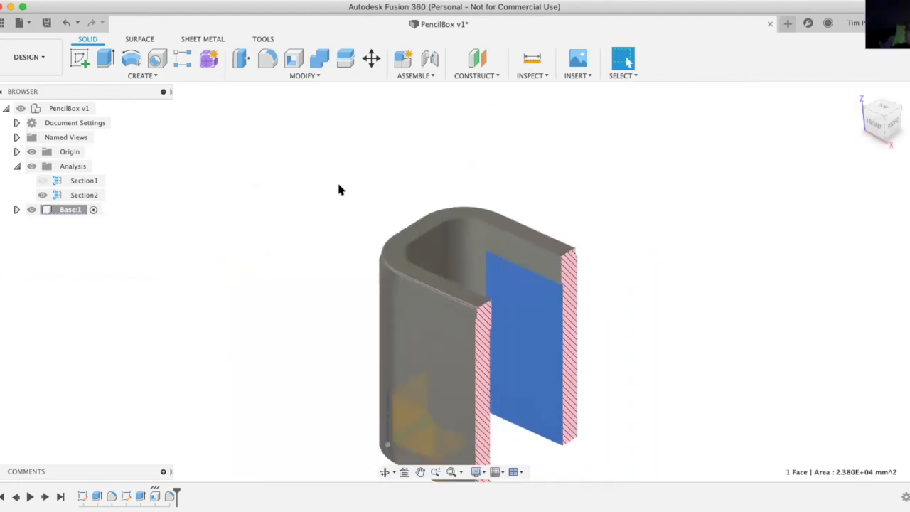
pyautogui.scroll(3, 502, 455)
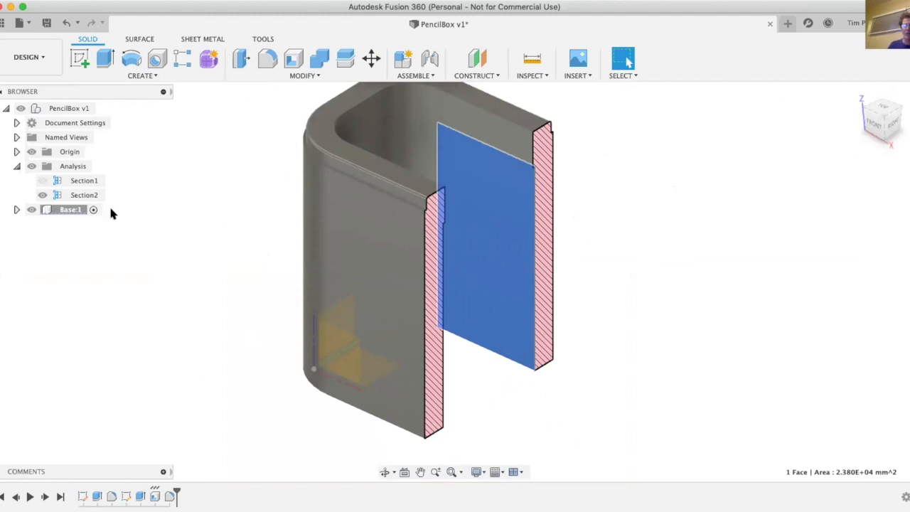
# Hide Section2 and display Section1 in its place
pyautogui.click(64, 181)
pyautogui.click(41, 194)
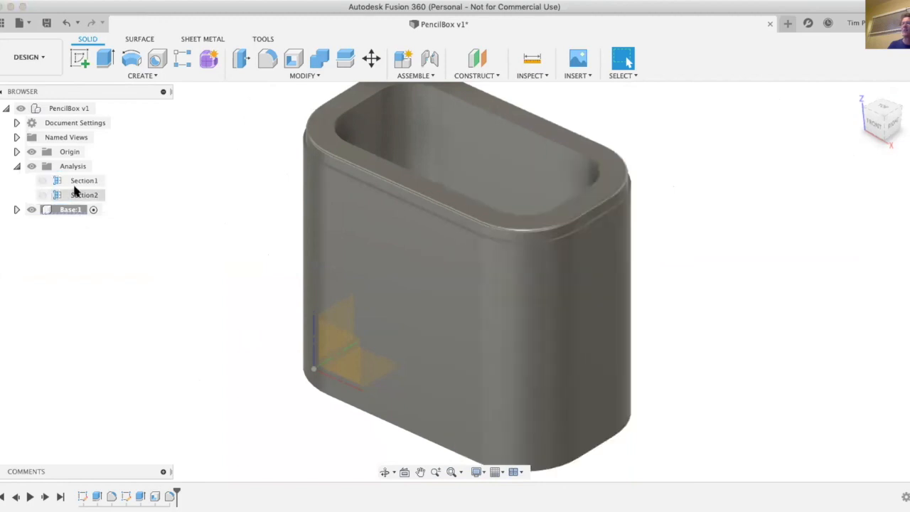
pyautogui.click(41, 175)
pyautogui.click(41, 178)
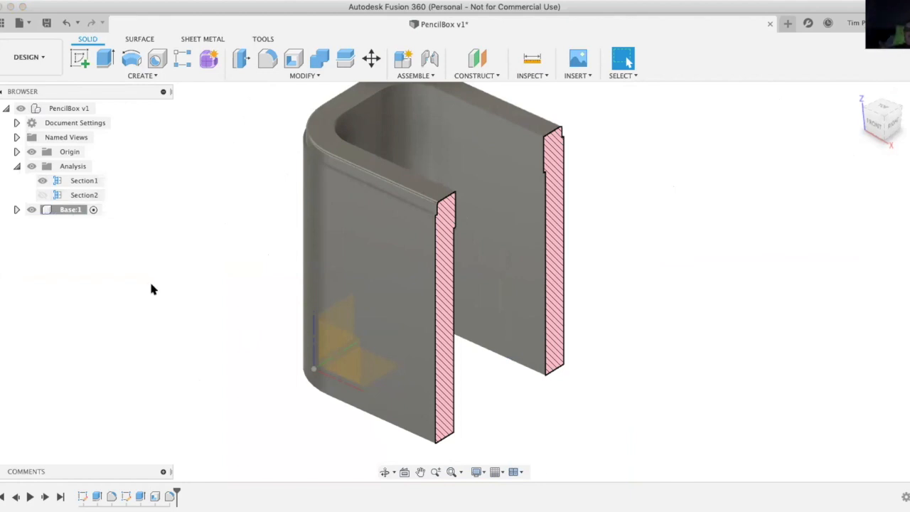
# Create a section analysis on the origin's XZ plane with a Y distance of 90 mm
pyautogui.scroll(-2, 171, 295)
pyautogui.scroll(-2, 194, 284)
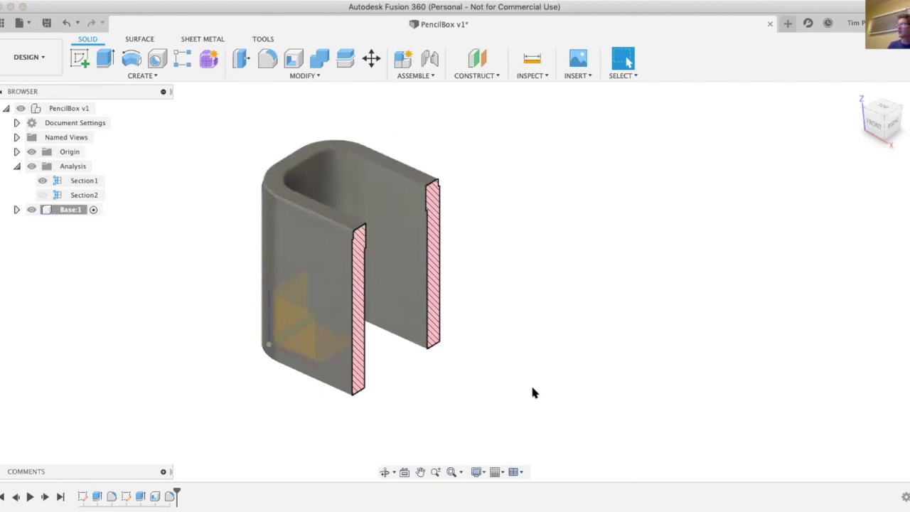
pyautogui.click(57, 152)
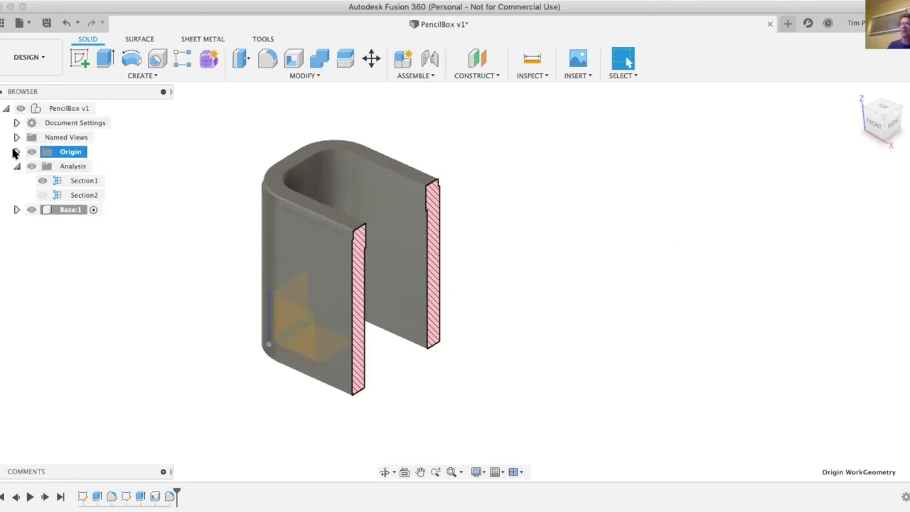
pyautogui.click(16, 152)
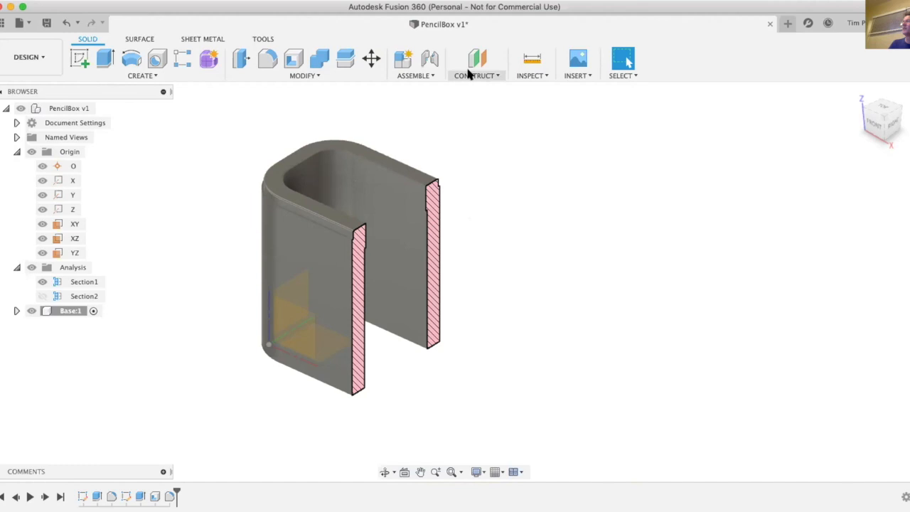
pyautogui.click(530, 75)
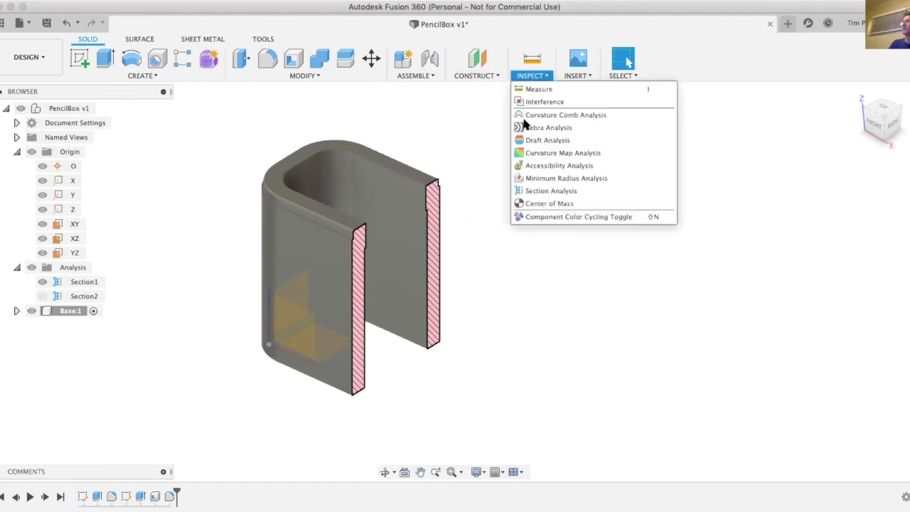
pyautogui.click(537, 191)
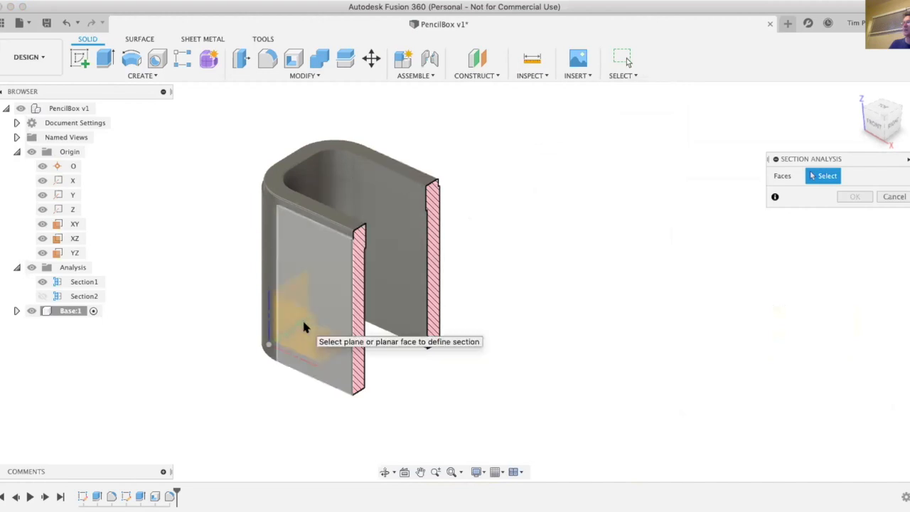
pyautogui.click(304, 327)
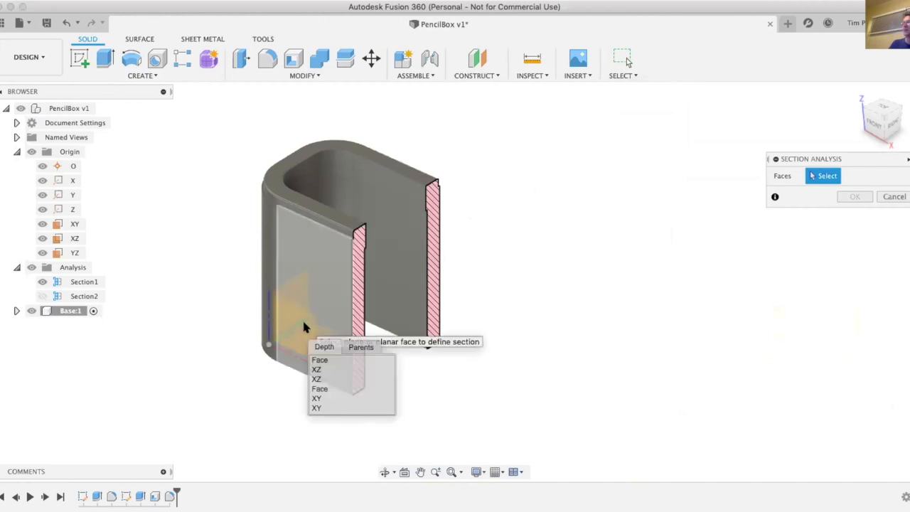
pyautogui.click(316, 369)
pyautogui.moveTo(303, 324); pyautogui.dragTo(329, 307)
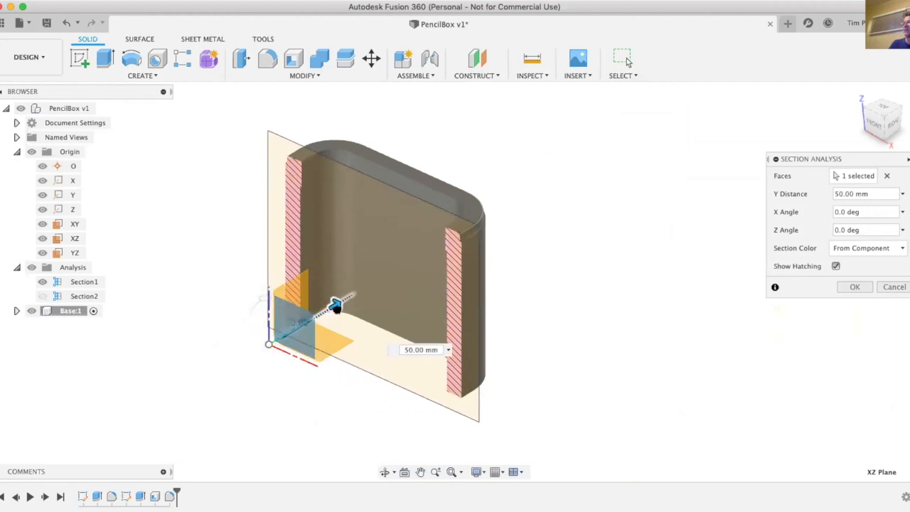
pyautogui.moveTo(336, 307); pyautogui.dragTo(362, 301)
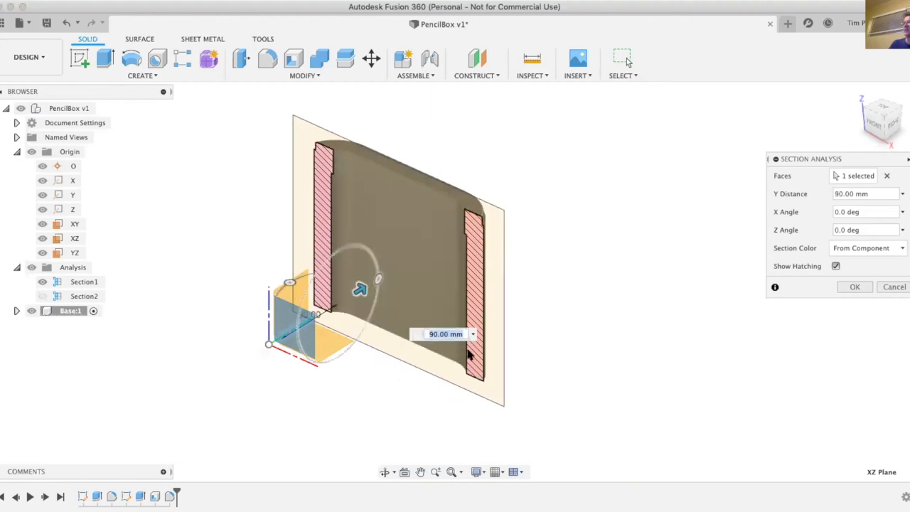
pyautogui.click(850, 287)
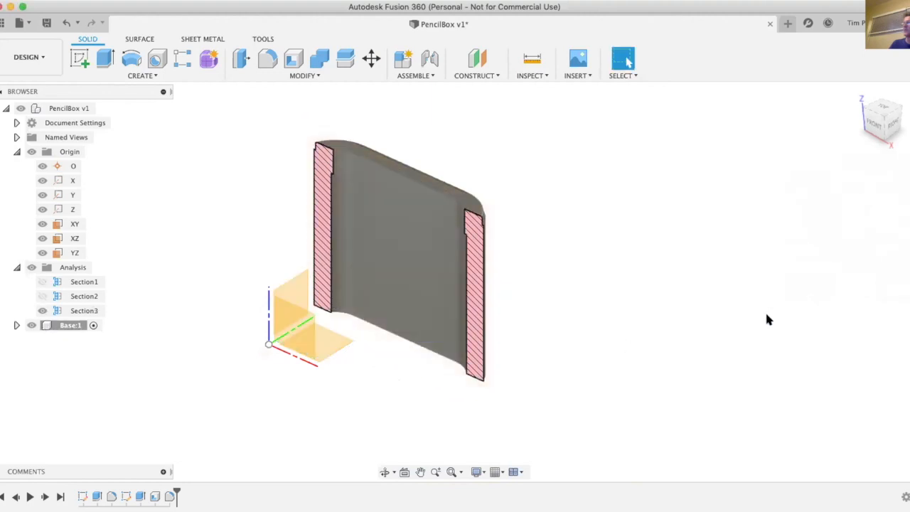
# Switch the displayed section analysis from Section3 to Section1, ending with only Section2 shown
pyautogui.click(43, 282)
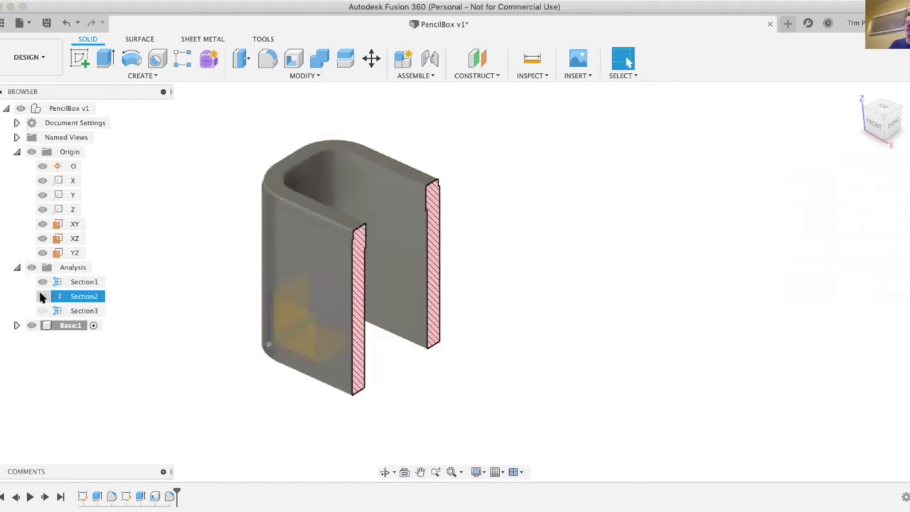
pyautogui.click(41, 296)
pyautogui.click(43, 311)
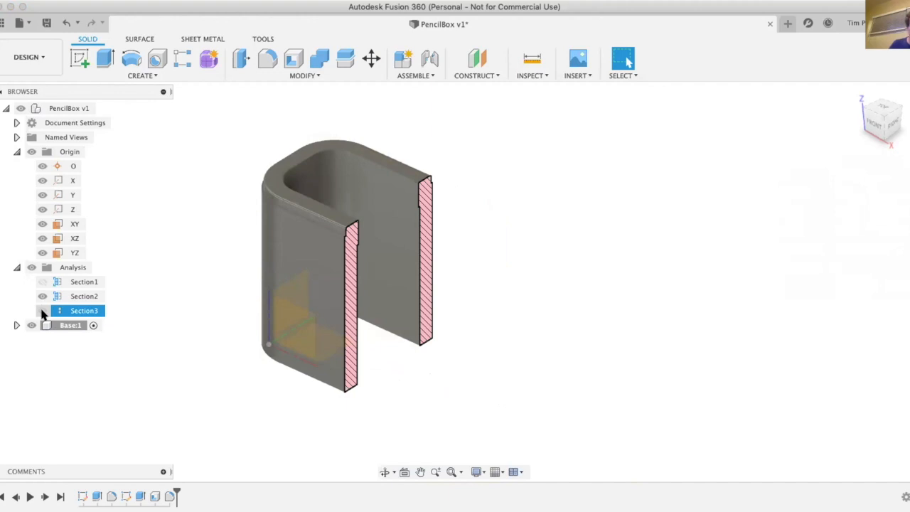
pyautogui.click(43, 313)
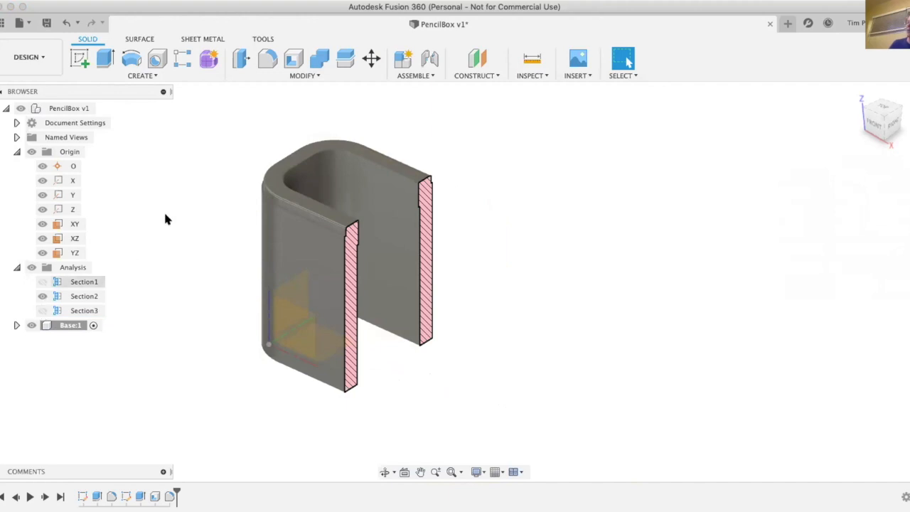
pyautogui.click(85, 284)
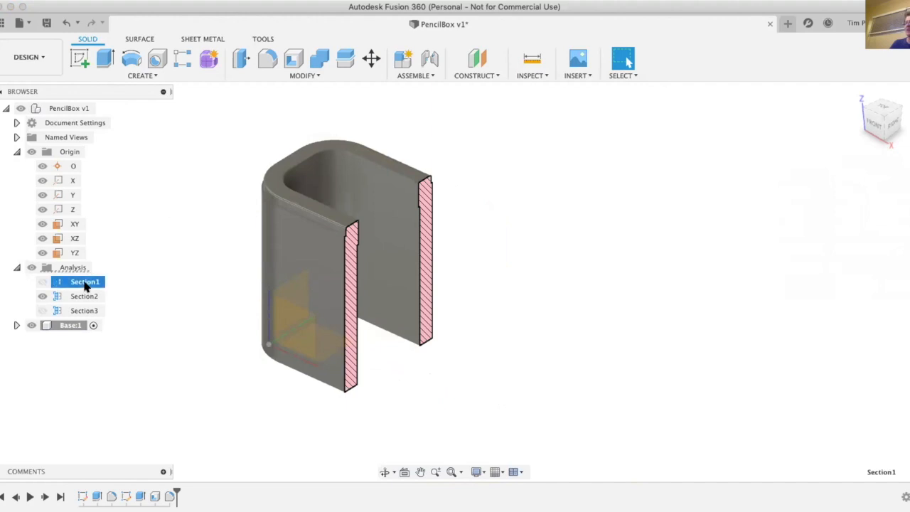
pyautogui.doubleClick(85, 281)
pyautogui.click(131, 282)
pyautogui.click(34, 282)
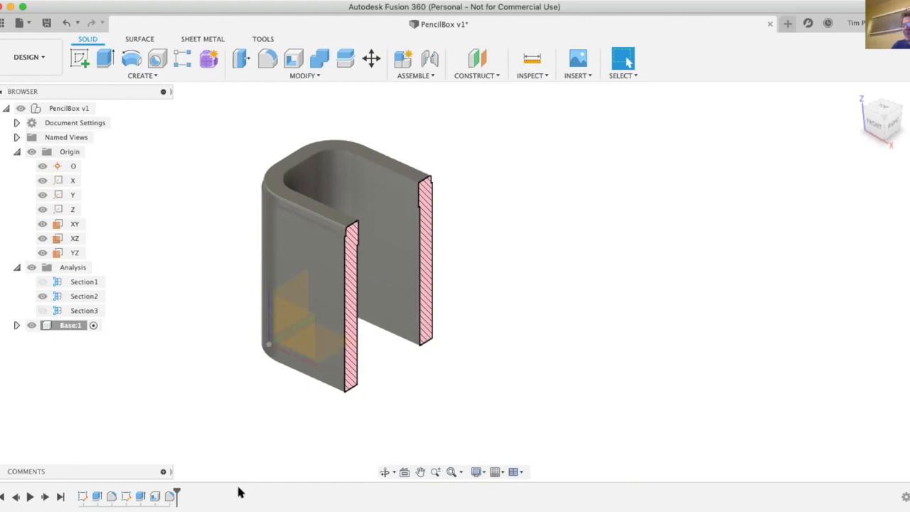
pyautogui.rightClick(82, 498)
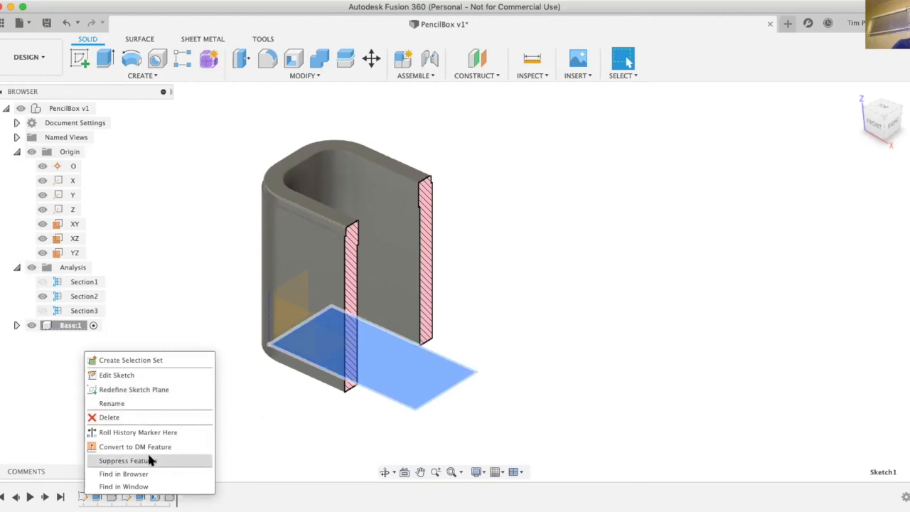
pyautogui.click(273, 426)
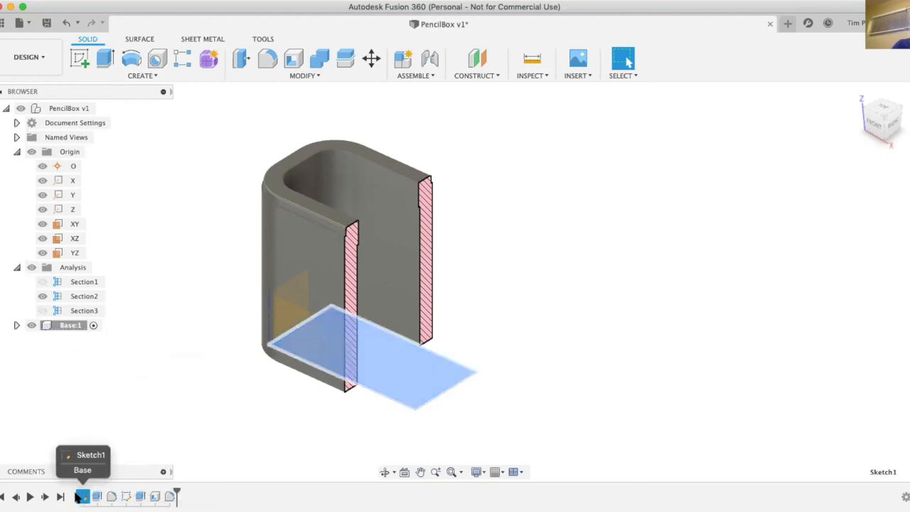
pyautogui.click(96, 496)
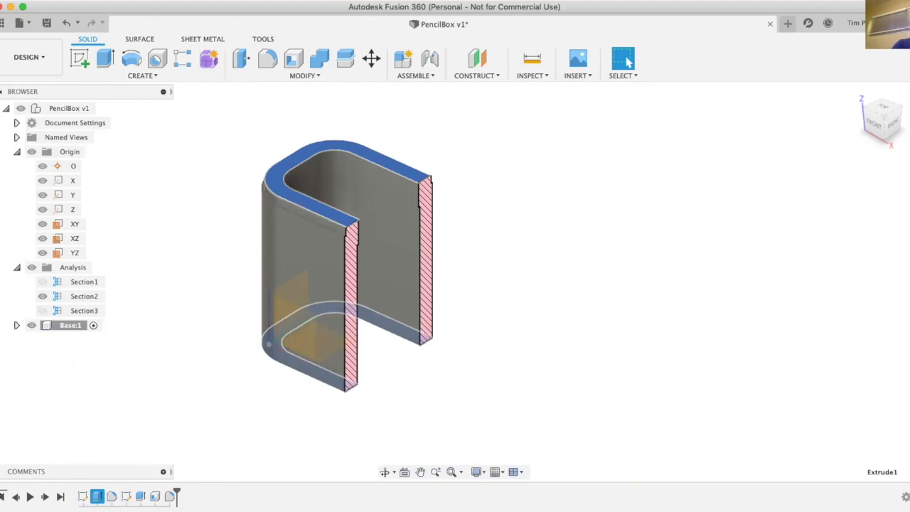
# Roll the design history back to its start, advance it past the first extrusion, and hide Section2
pyautogui.click(2, 497)
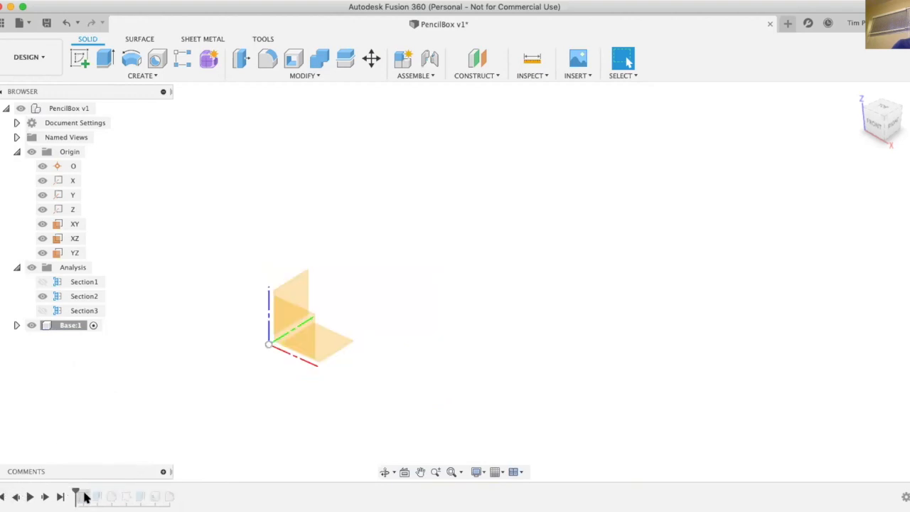
pyautogui.click(44, 497)
pyautogui.click(44, 497)
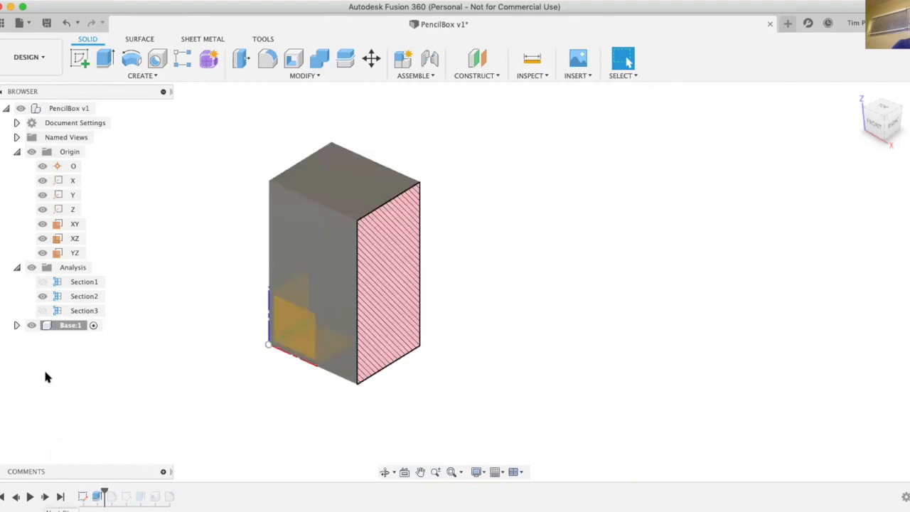
pyautogui.click(43, 295)
pyautogui.click(41, 297)
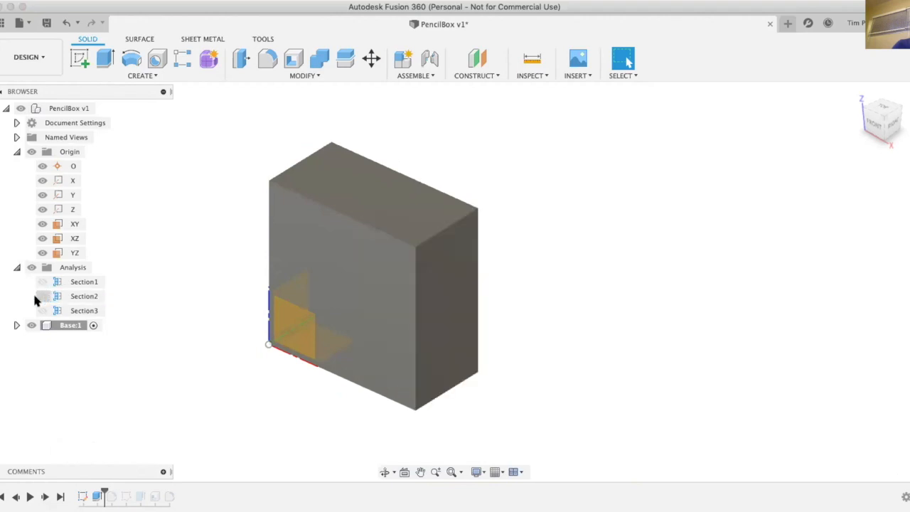
# Advance the history past the corner fillet and second sketch, and show Sketch1 and Sketch2 in the Base component
pyautogui.click(45, 496)
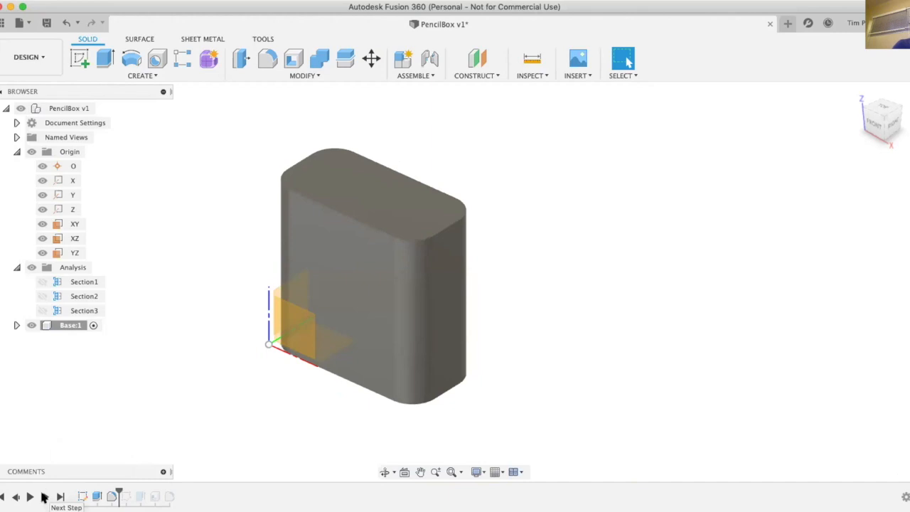
pyautogui.click(44, 497)
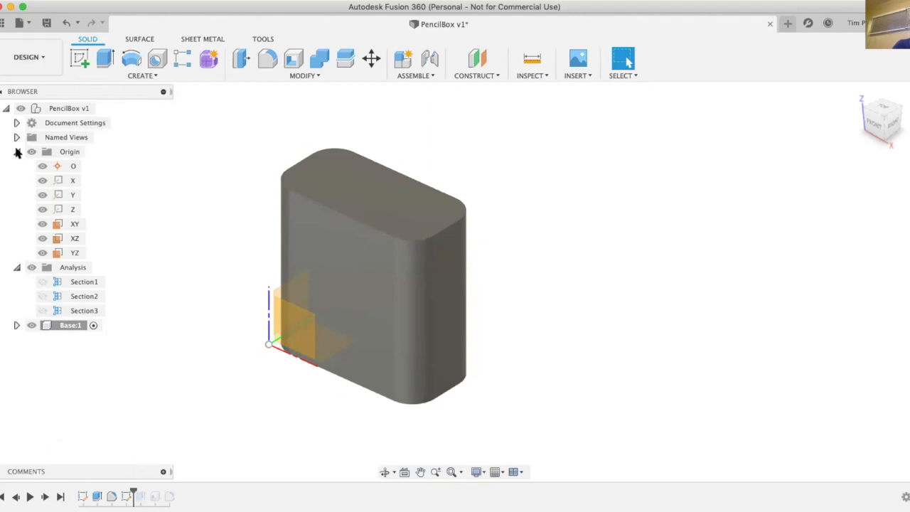
pyautogui.click(16, 325)
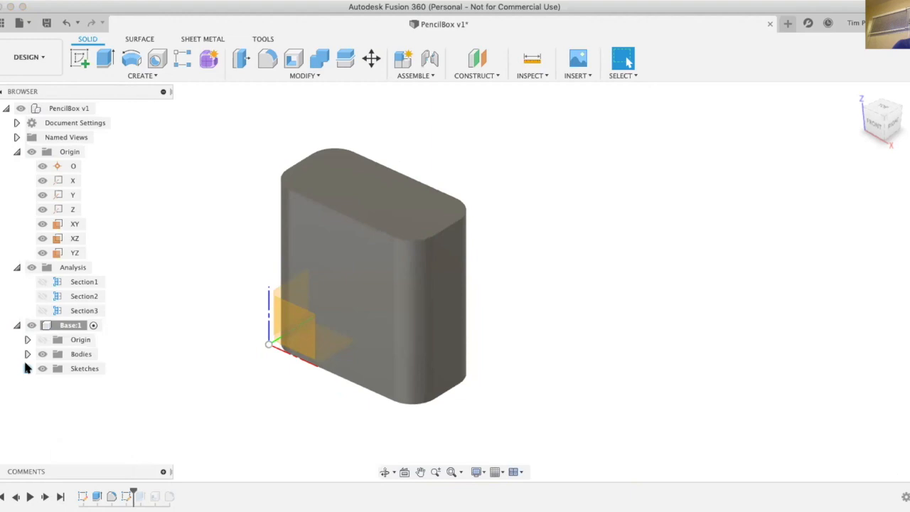
pyautogui.click(29, 369)
pyautogui.click(50, 382)
pyautogui.click(53, 383)
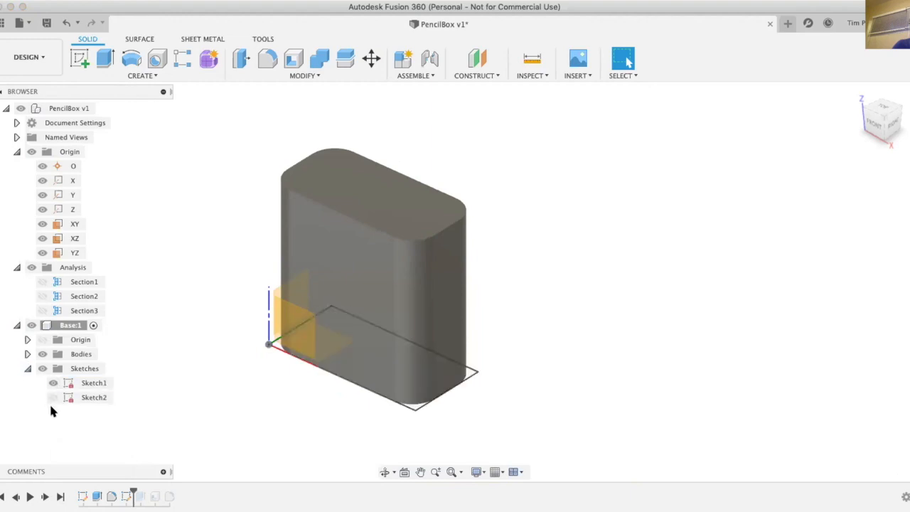
pyautogui.click(53, 397)
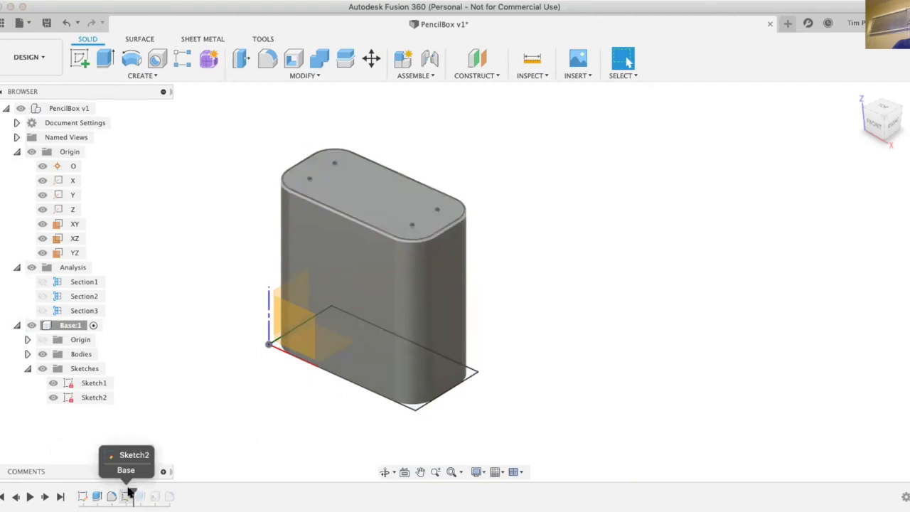
# Roll the history back before Sketch1 and replay it feature by feature to the final rim fillet, examining how the box builds up
pyautogui.moveTo(131, 491); pyautogui.dragTo(66, 485)
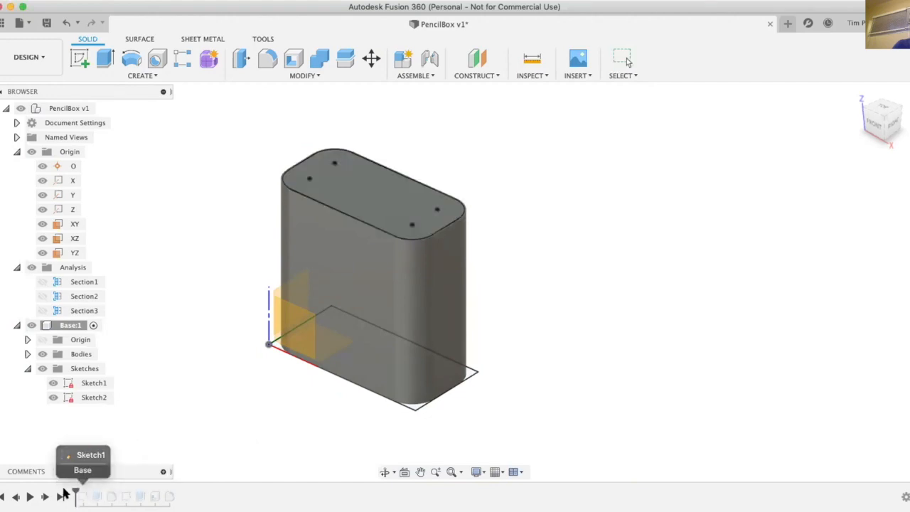
pyautogui.click(44, 495)
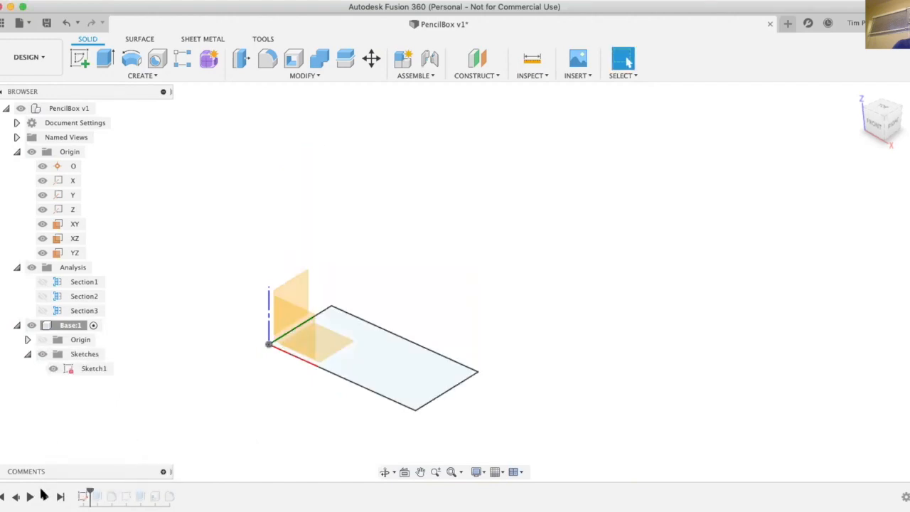
pyautogui.click(43, 496)
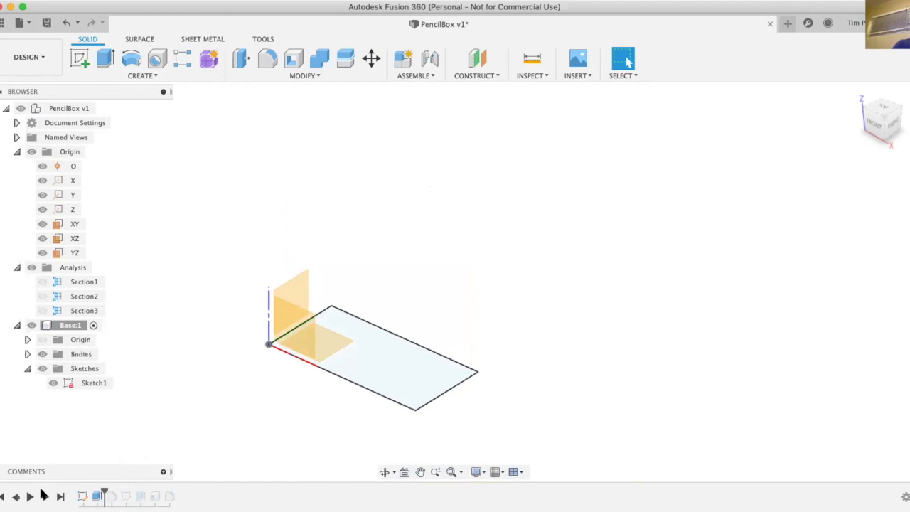
pyautogui.click(44, 496)
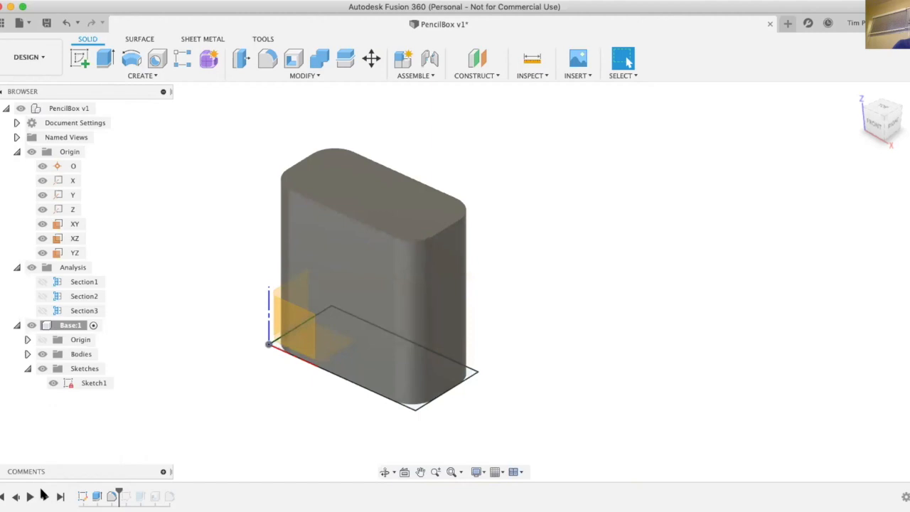
pyautogui.click(43, 495)
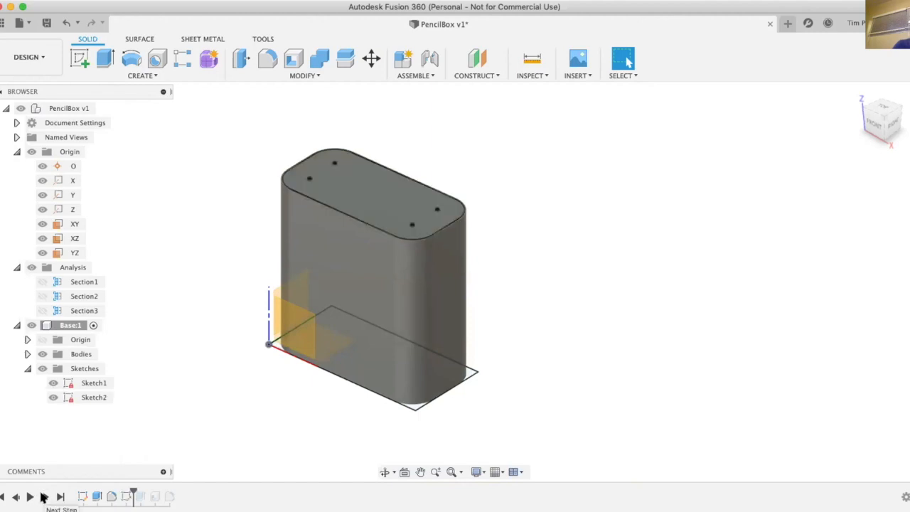
pyautogui.click(43, 497)
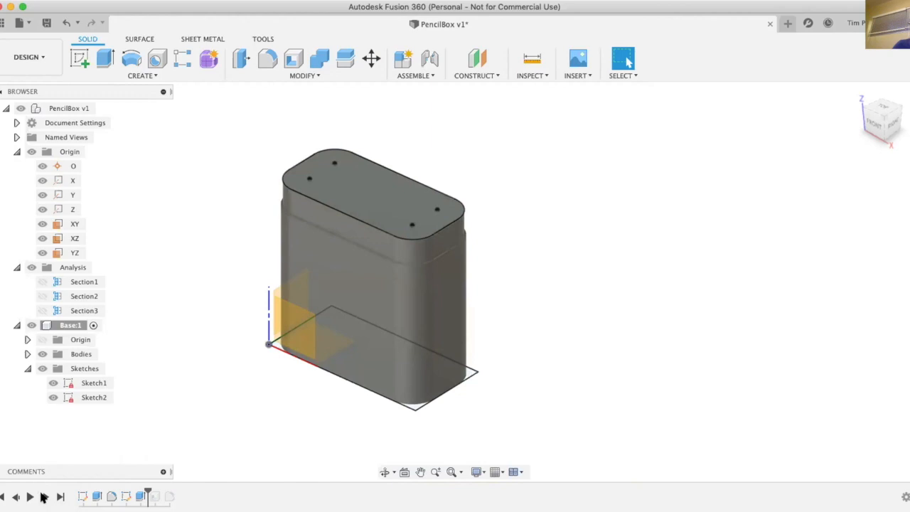
pyautogui.click(43, 496)
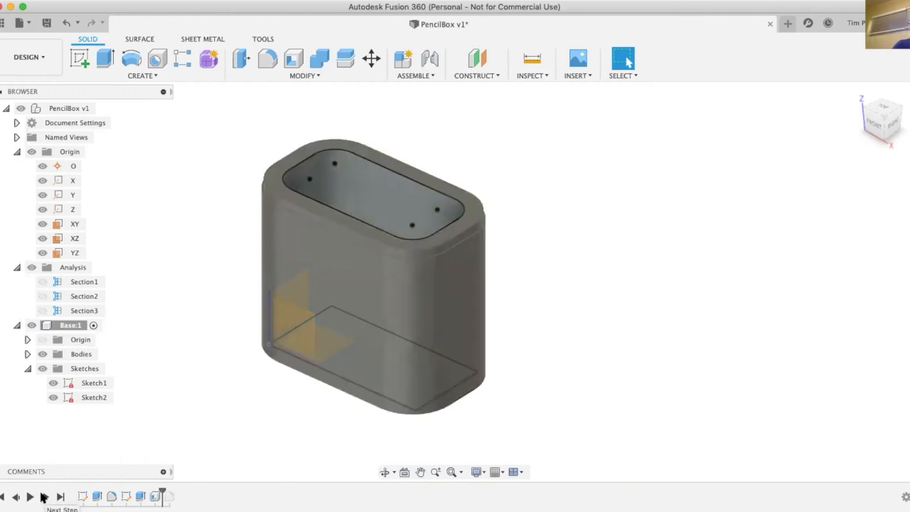
pyautogui.click(44, 496)
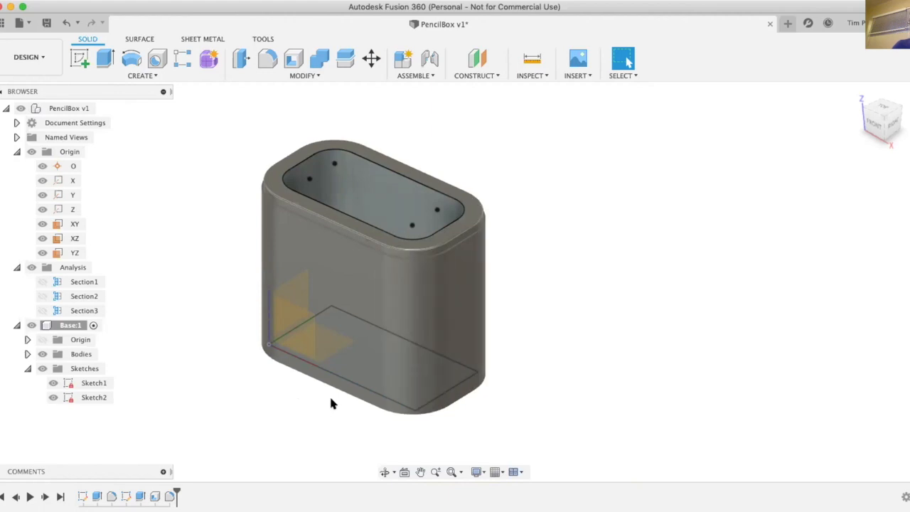
# Edit the fillet on the box's four vertical corners to a radius of 20 mm
pyautogui.click(111, 497)
pyautogui.rightClick(111, 496)
pyautogui.click(149, 390)
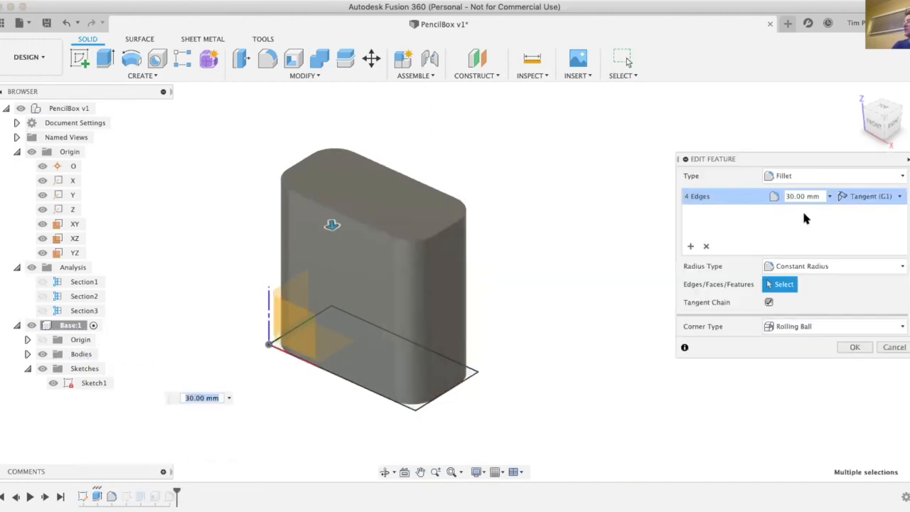
pyautogui.click(795, 193)
pyautogui.click(788, 193)
pyautogui.press('BackSpace')
pyautogui.write('2')
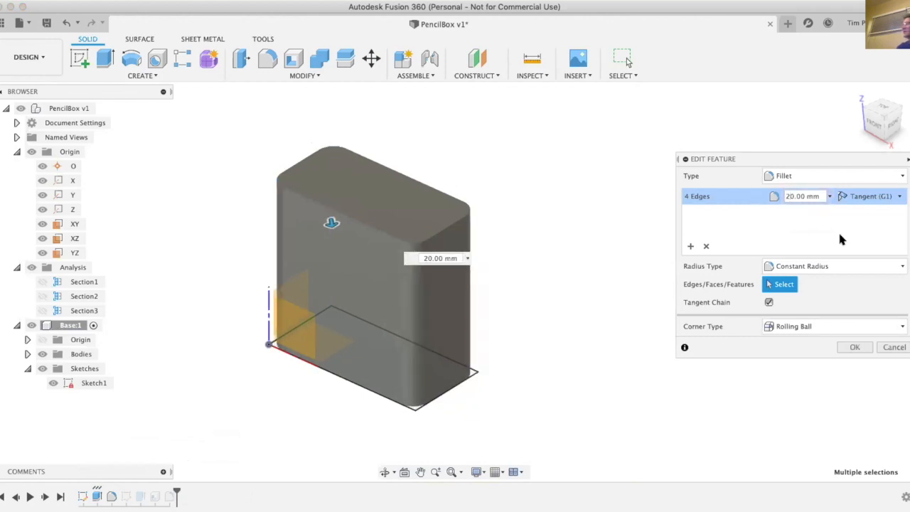
pyautogui.click(854, 347)
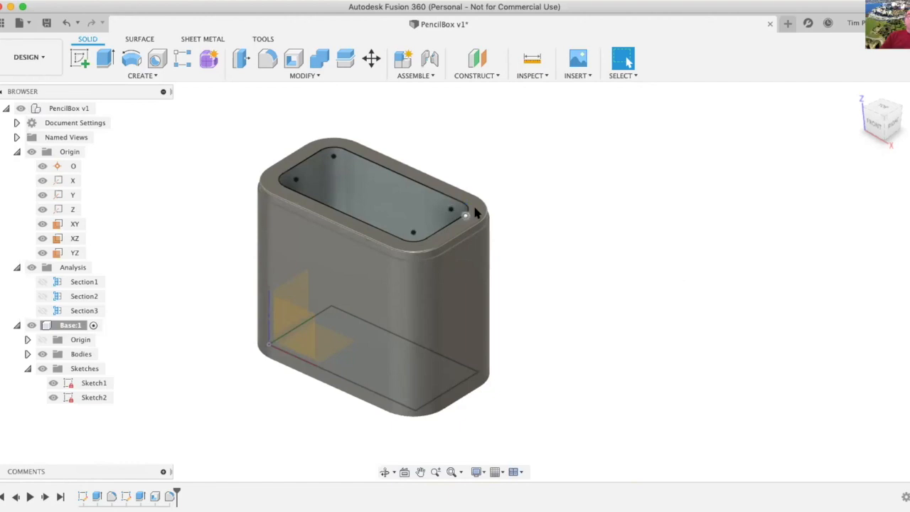
# Hide Sketch1 and Sketch2 of the Base component
pyautogui.click(51, 395)
pyautogui.click(52, 382)
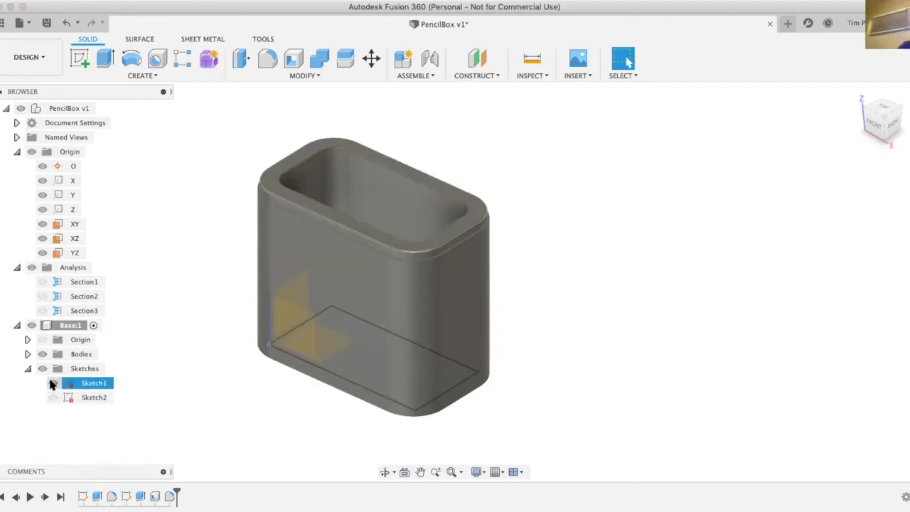
pyautogui.click(254, 434)
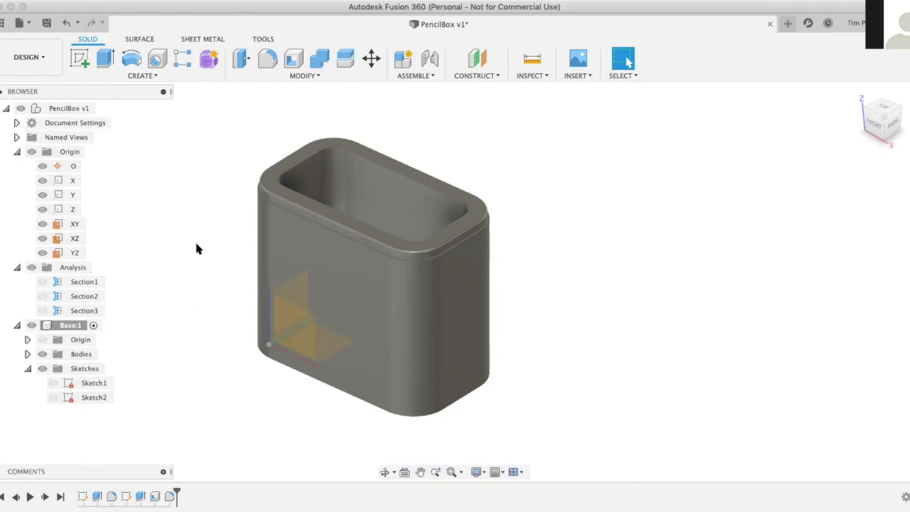
pyautogui.click(175, 487)
pyautogui.moveTo(163, 491)
pyautogui.mouseDown()
pyautogui.moveTo(130, 482)
pyautogui.moveTo(113, 489)
pyautogui.mouseUp()
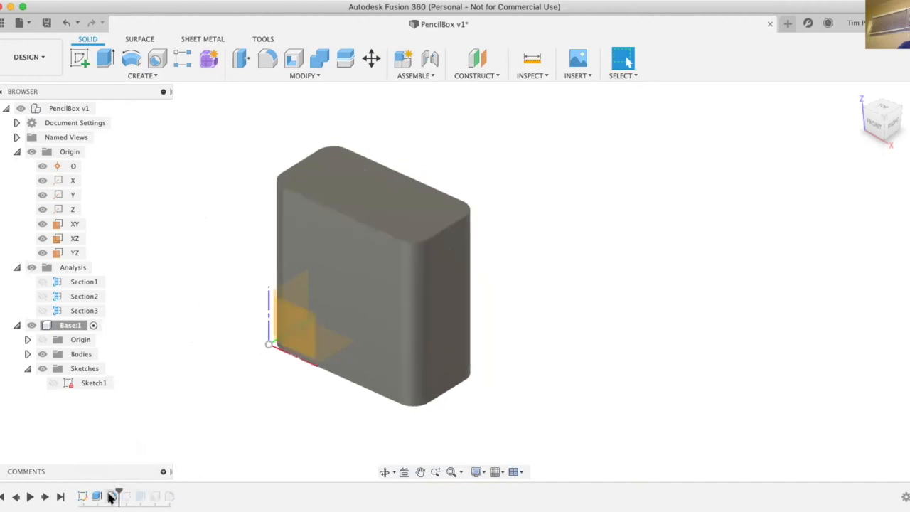
pyautogui.rightClick(111, 496)
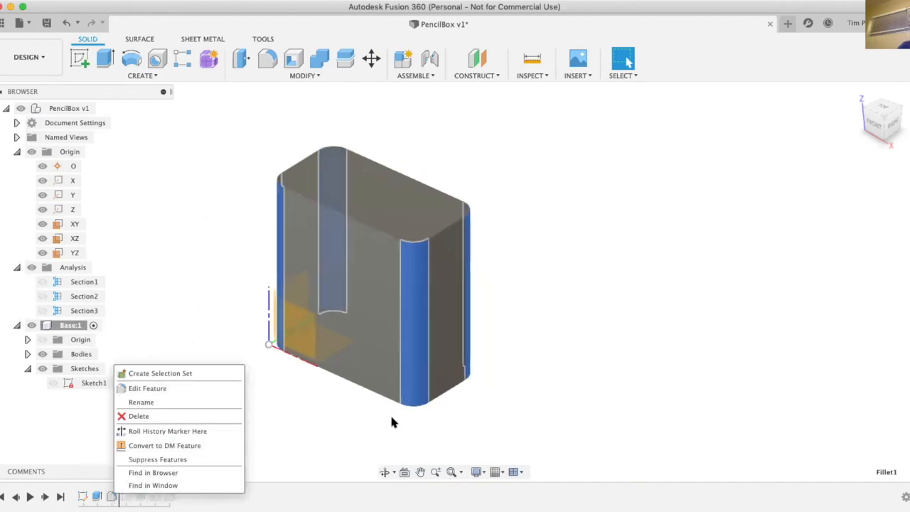
pyautogui.click(391, 422)
pyautogui.click(61, 496)
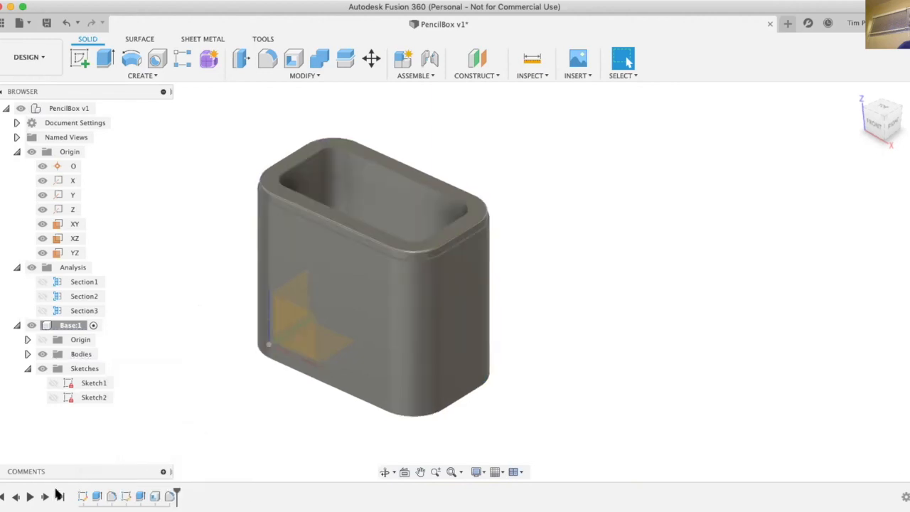
# Edit the four-corner fillet, trying a 50 mm radius and applying a 5 mm radius instead
pyautogui.rightClick(111, 496)
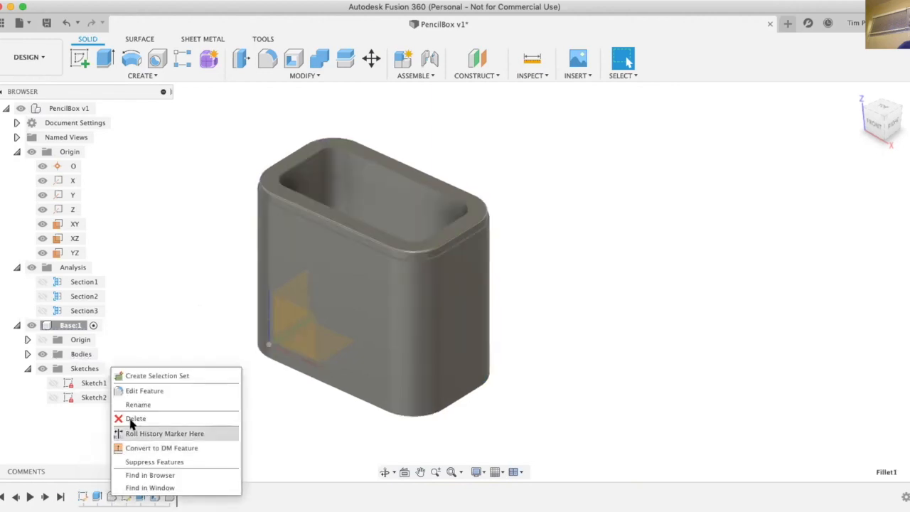
pyautogui.click(132, 392)
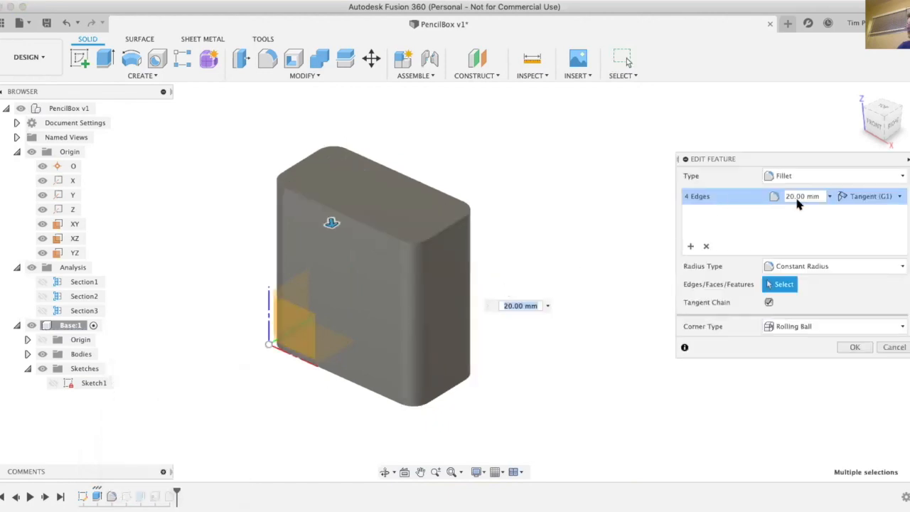
pyautogui.click(796, 196)
pyautogui.press('BackSpace')
pyautogui.write('5')
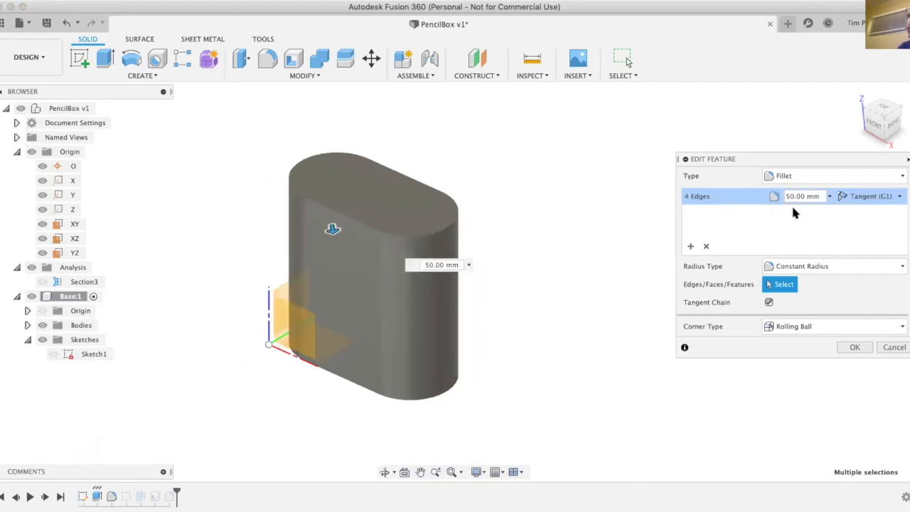
pyautogui.press('BackSpace')
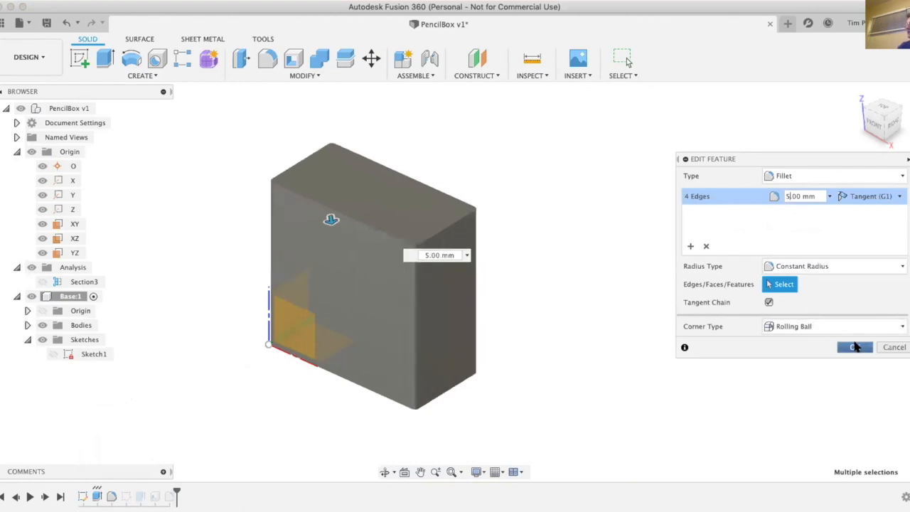
pyautogui.click(854, 347)
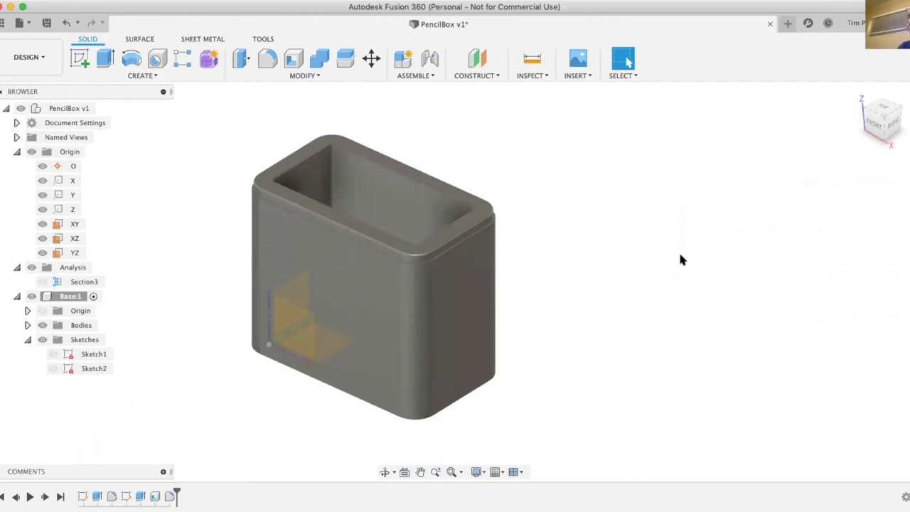
# Examine the box's corners and undo the last corner fillet change
pyautogui.moveTo(412, 254)
pyautogui.keyDown('shift'); pyautogui.mouseDown(button='middle')
pyautogui.moveTo(255, 318)
pyautogui.moveTo(340, 268)
pyautogui.mouseUp(button='middle'); pyautogui.keyUp('shift')
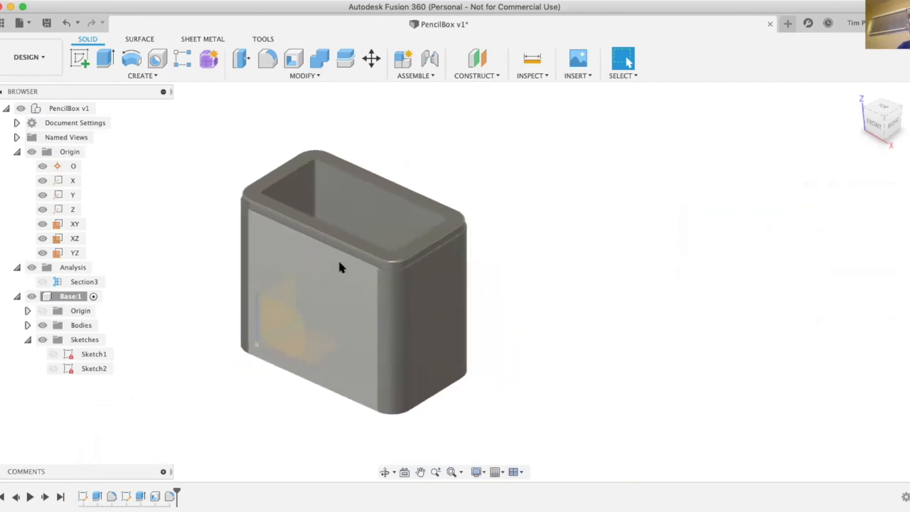
pyautogui.scroll(-2, 339, 264)
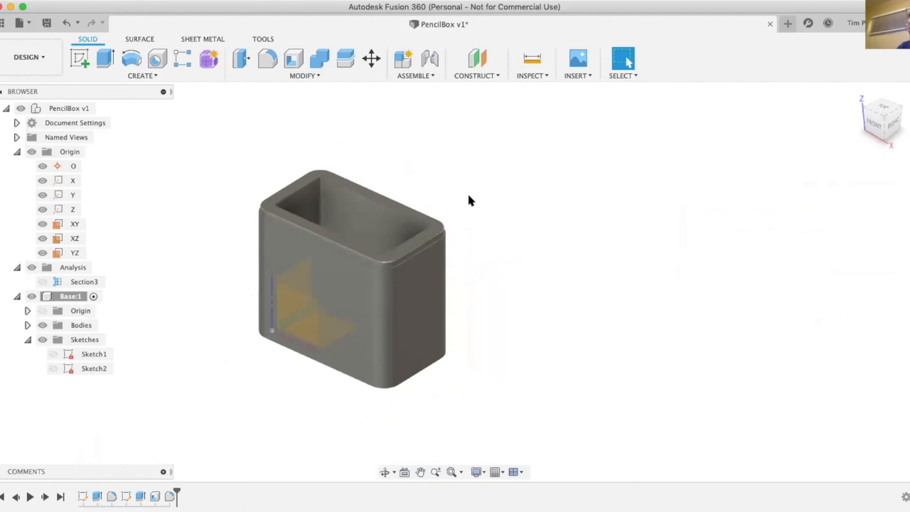
pyautogui.click(64, 23)
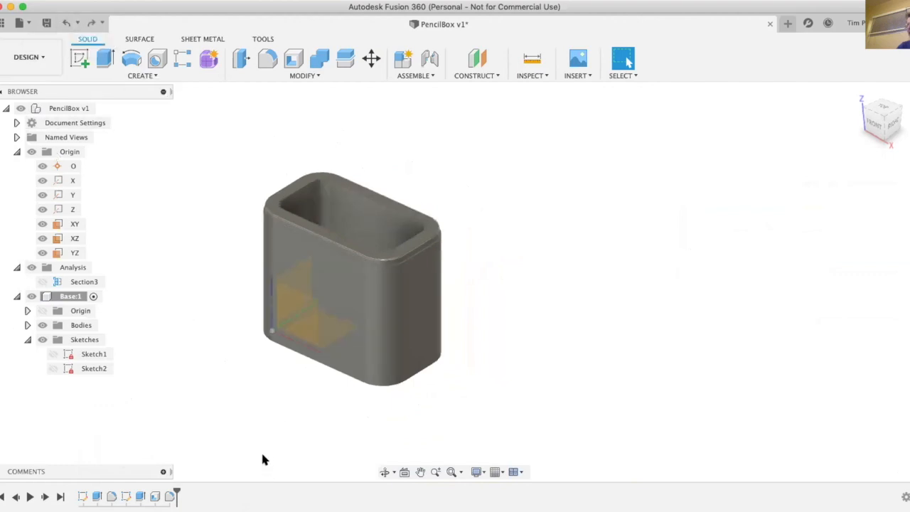
# Edit the box's shell feature to use the Inside direction with an inside thickness of 10 mm
pyautogui.click(154, 499)
pyautogui.rightClick(154, 500)
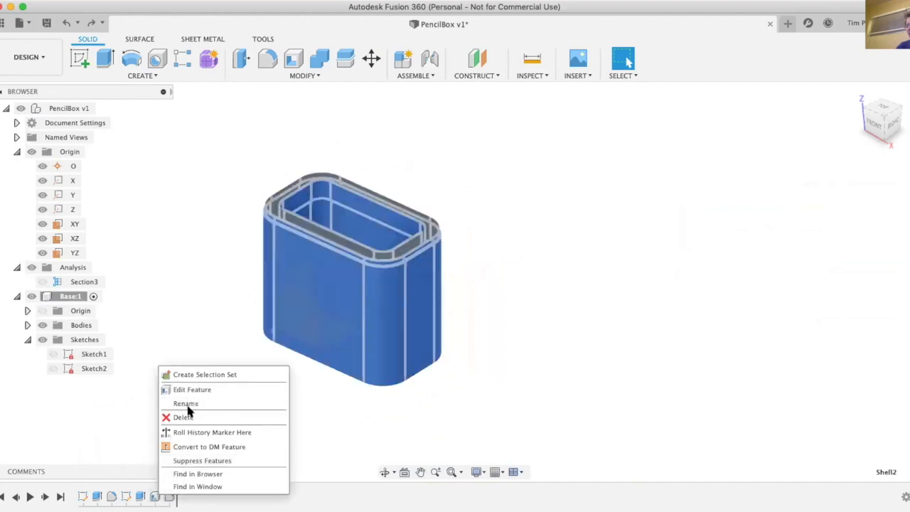
pyautogui.click(189, 390)
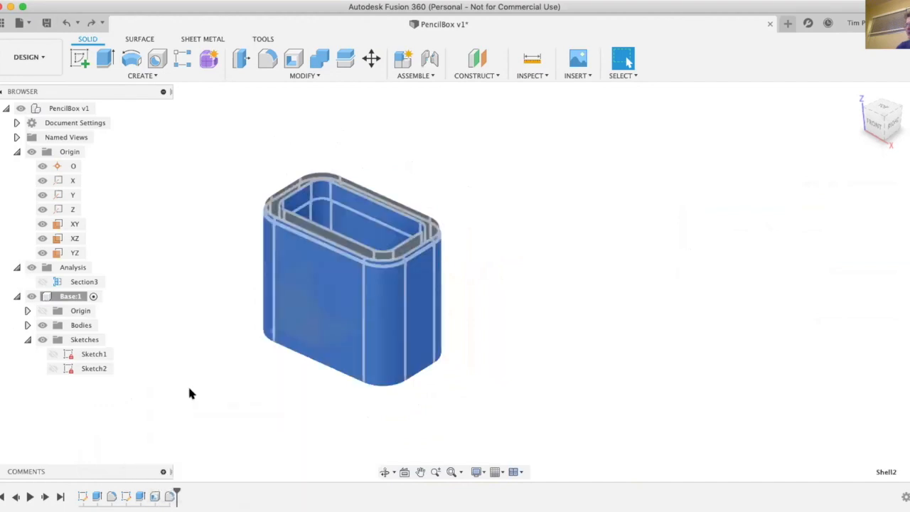
pyautogui.click(861, 229)
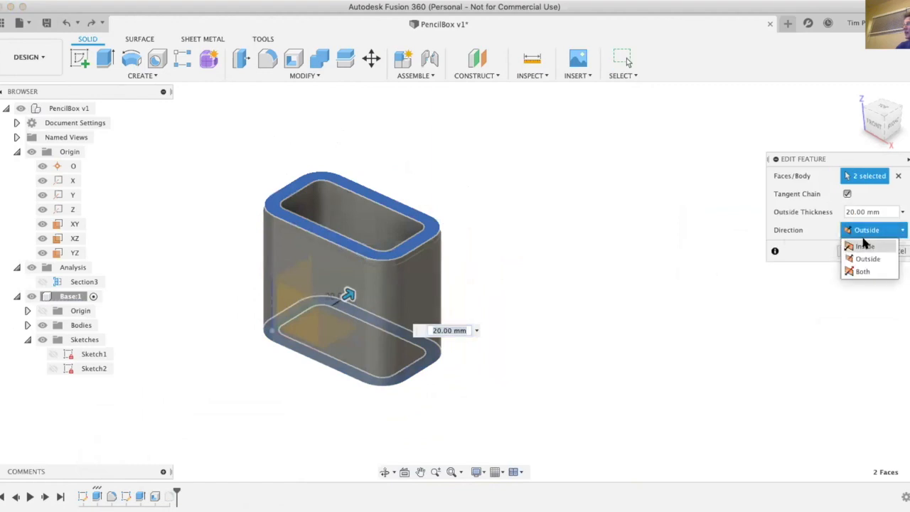
pyautogui.click(864, 245)
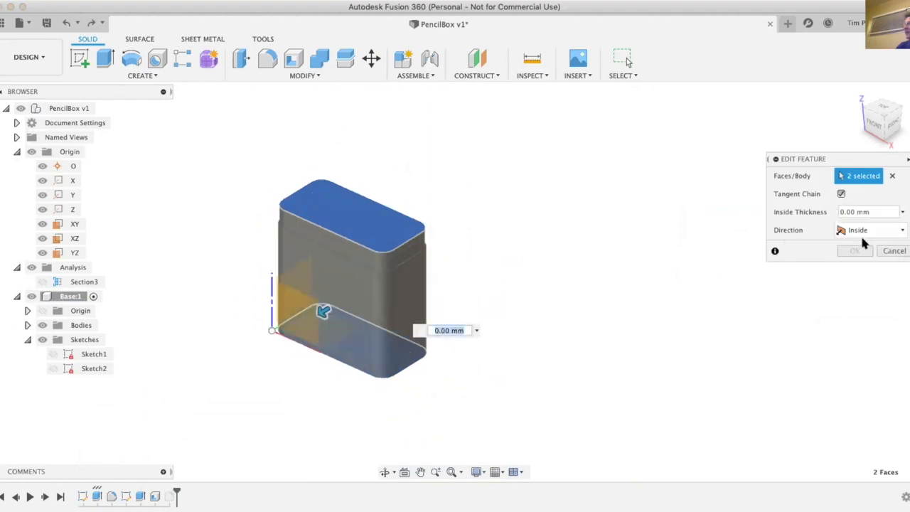
pyautogui.click(840, 208)
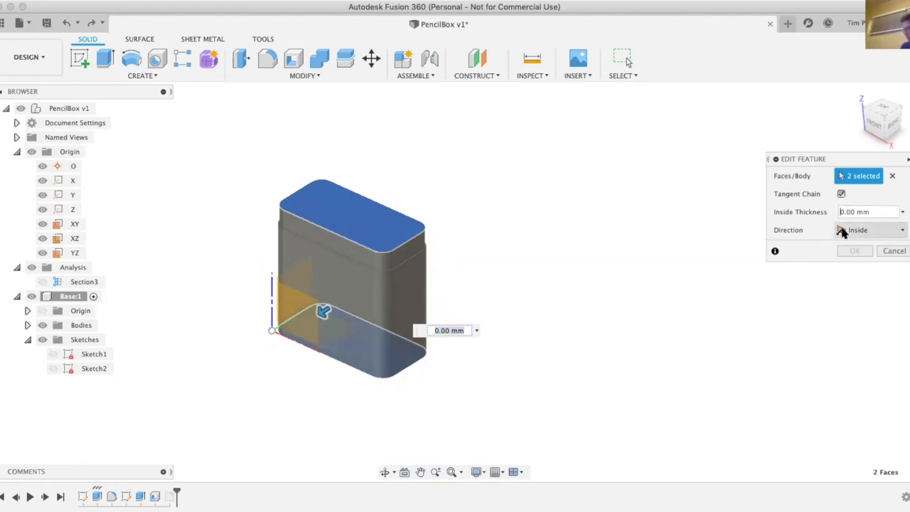
pyautogui.write('1')
pyautogui.click(853, 252)
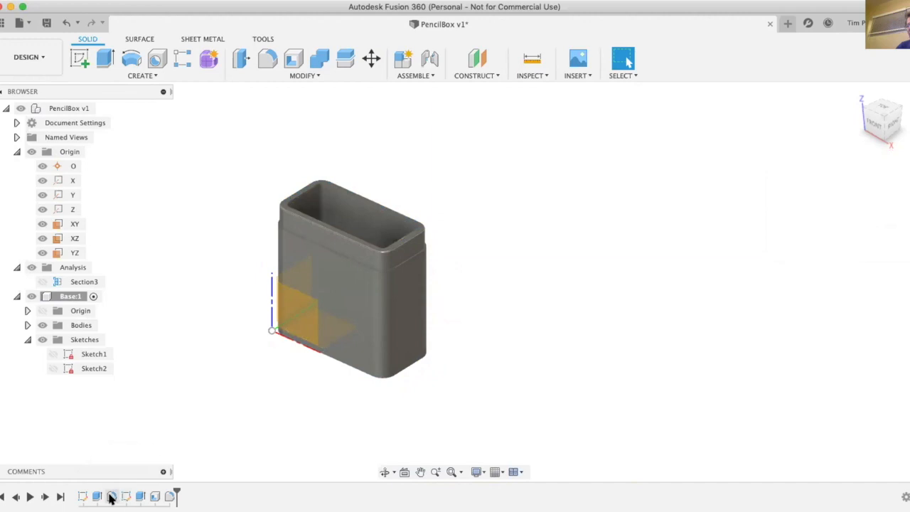
# Examine the shell's inner corners, then set the four-corner fillet radius to 5 mm
pyautogui.scroll(3, 320, 187)
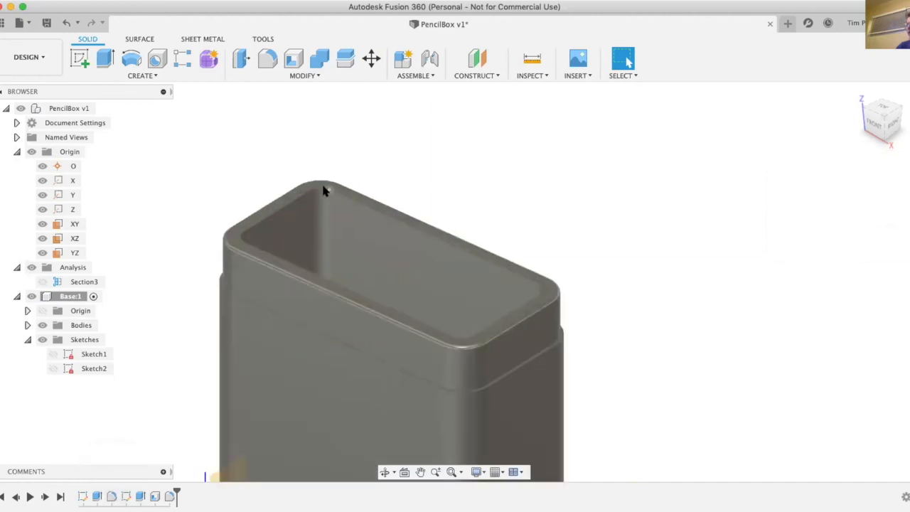
pyautogui.scroll(2, 324, 191)
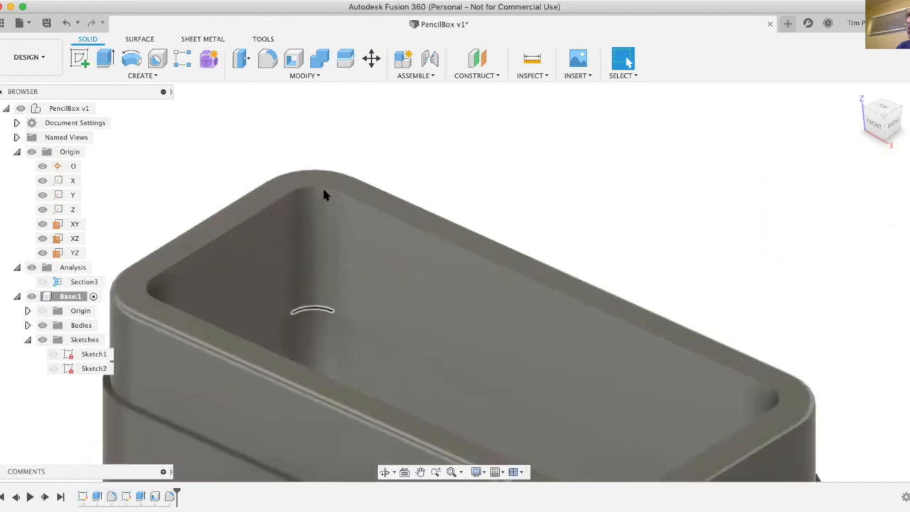
pyautogui.scroll(-5, 122, 404)
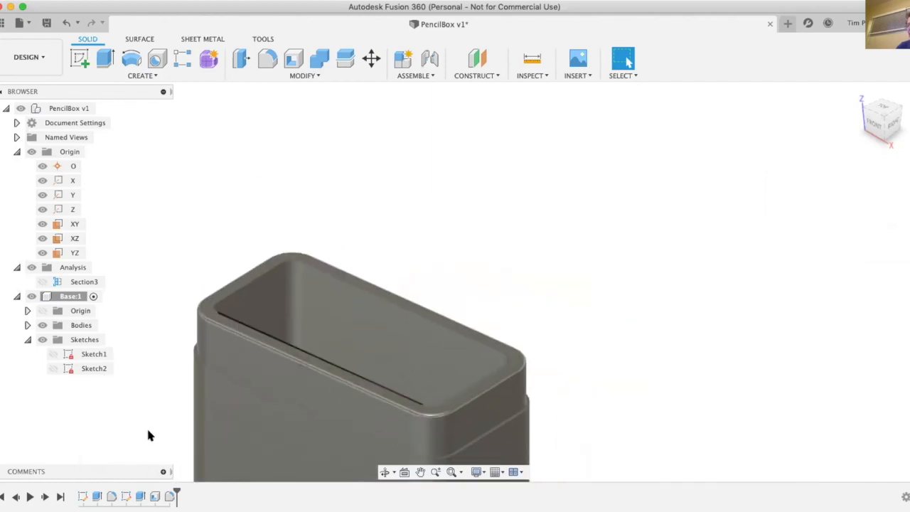
pyautogui.rightClick(113, 496)
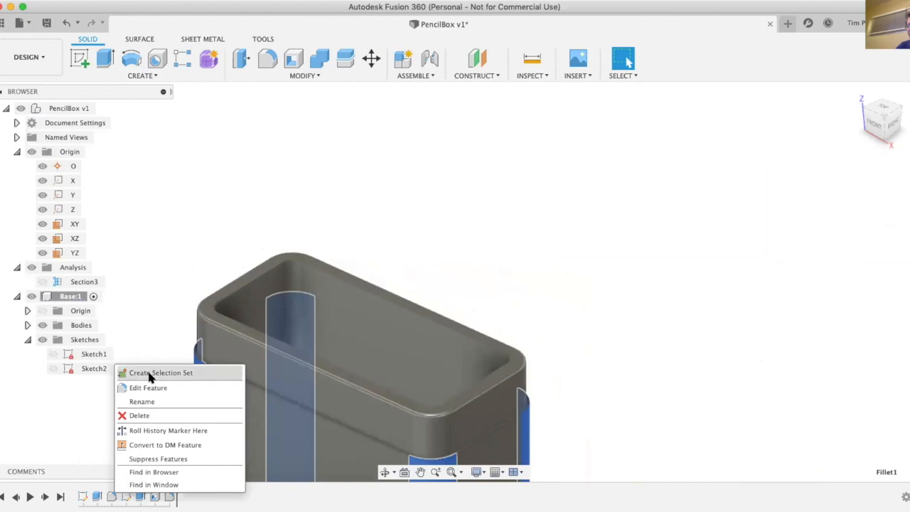
pyautogui.click(147, 388)
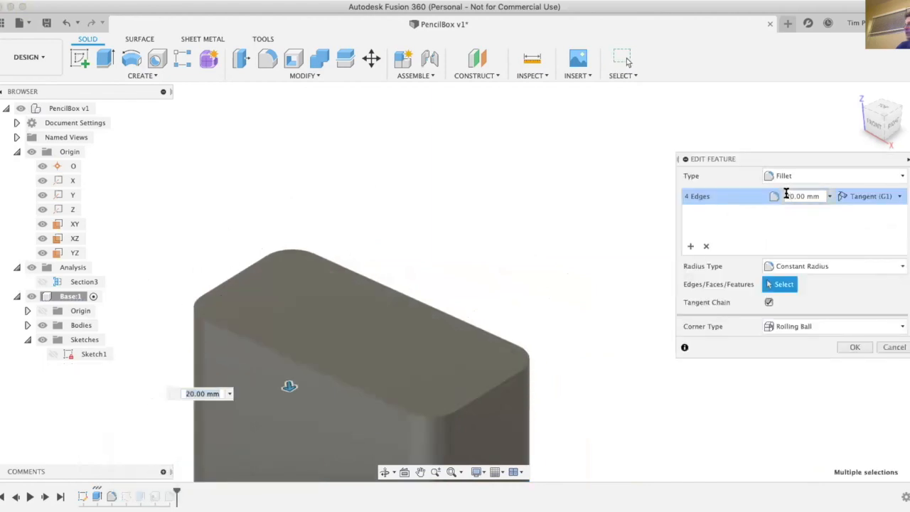
pyautogui.press('BackSpace')
pyautogui.write('1')
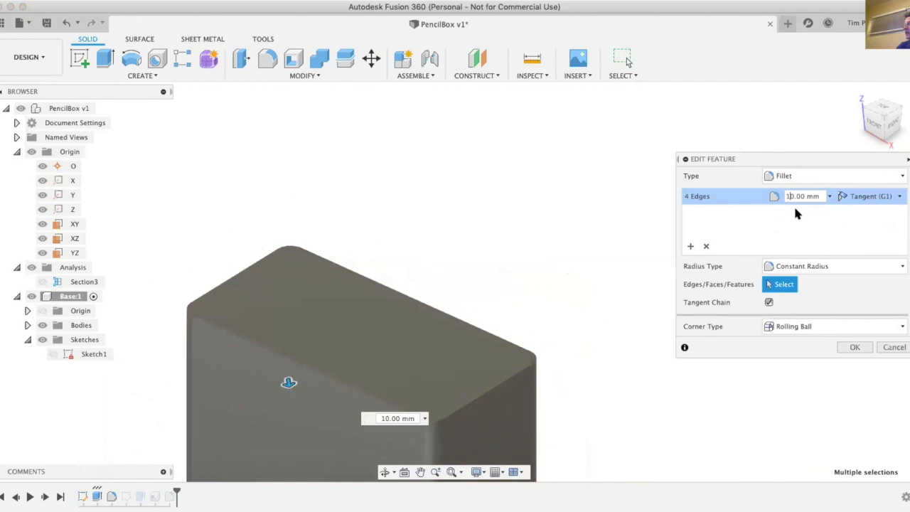
pyautogui.press('BackSpace')
pyautogui.write('5')
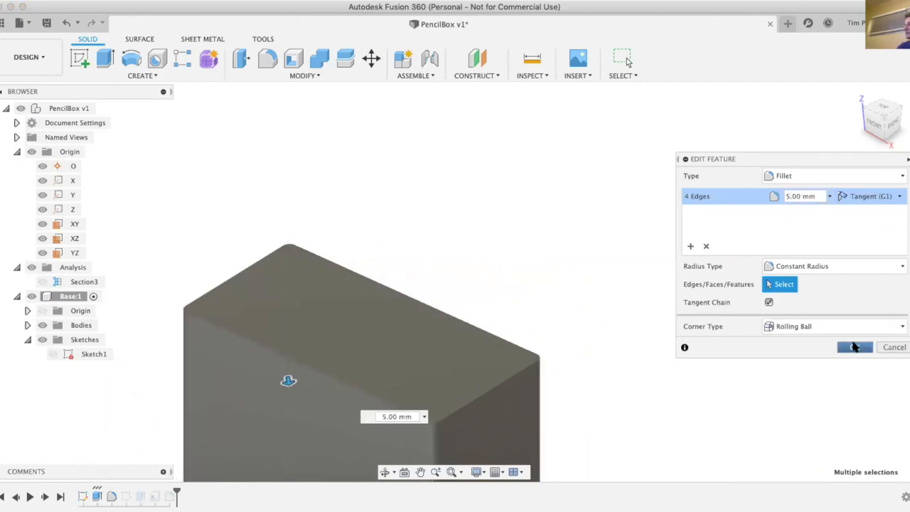
pyautogui.click(854, 346)
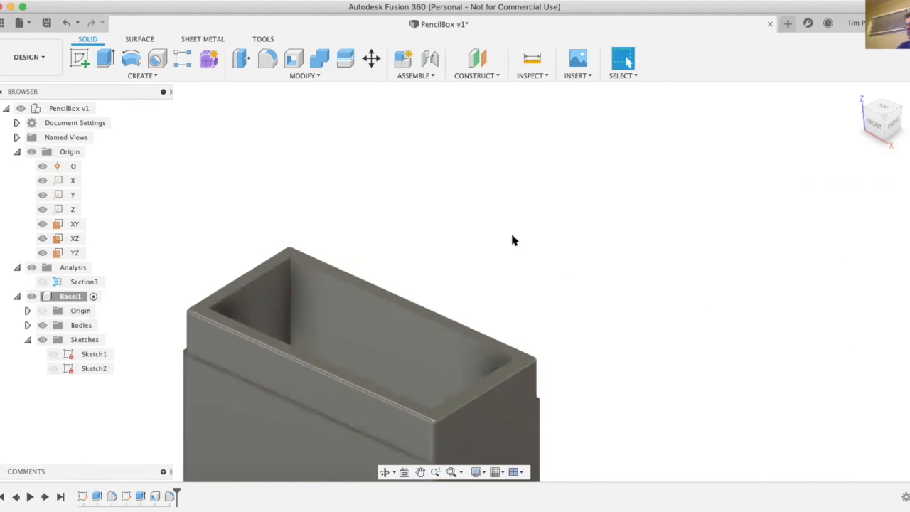
# Examine the pencil box's open rim and inner corners
pyautogui.scroll(-5, 498, 228)
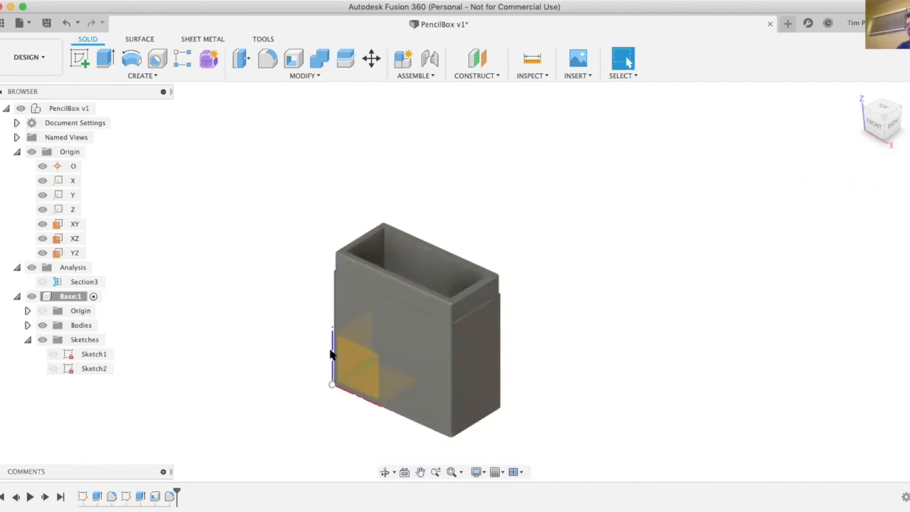
pyautogui.scroll(10, 370, 220)
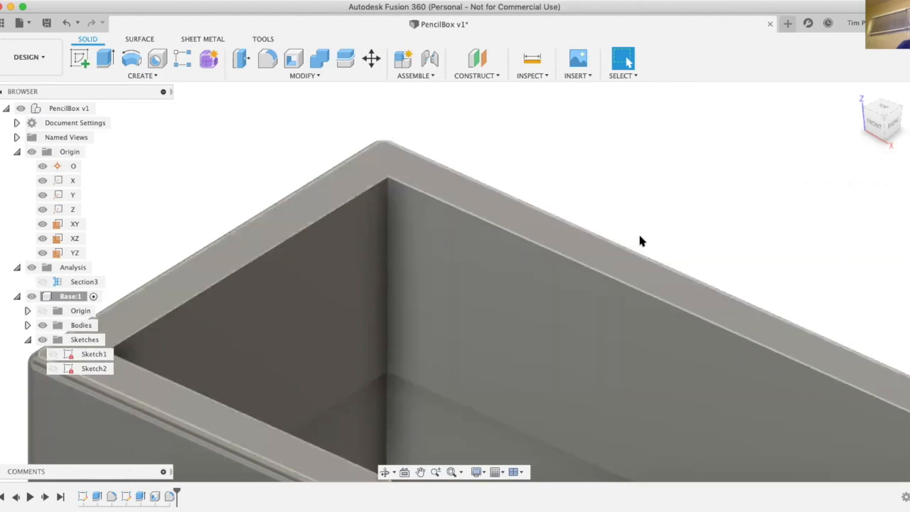
pyautogui.scroll(-3, 633, 234)
pyautogui.scroll(-2, 342, 237)
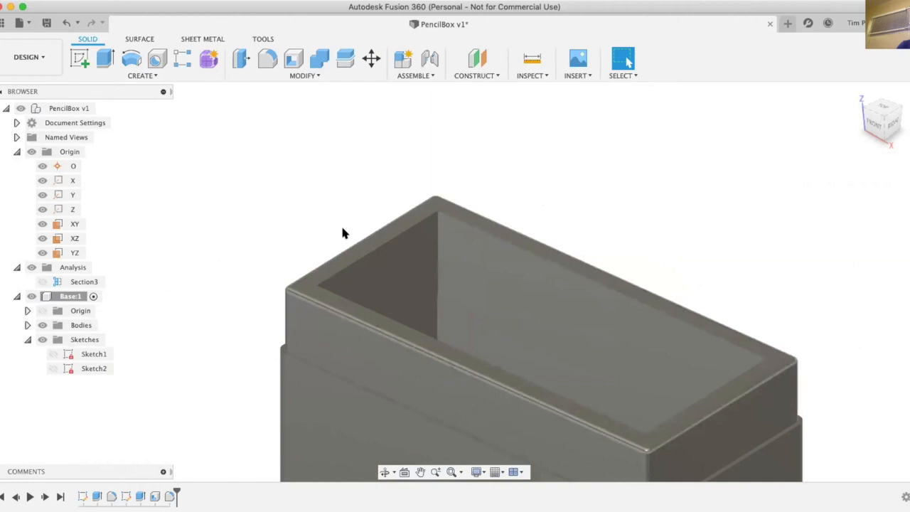
pyautogui.scroll(-3, 343, 235)
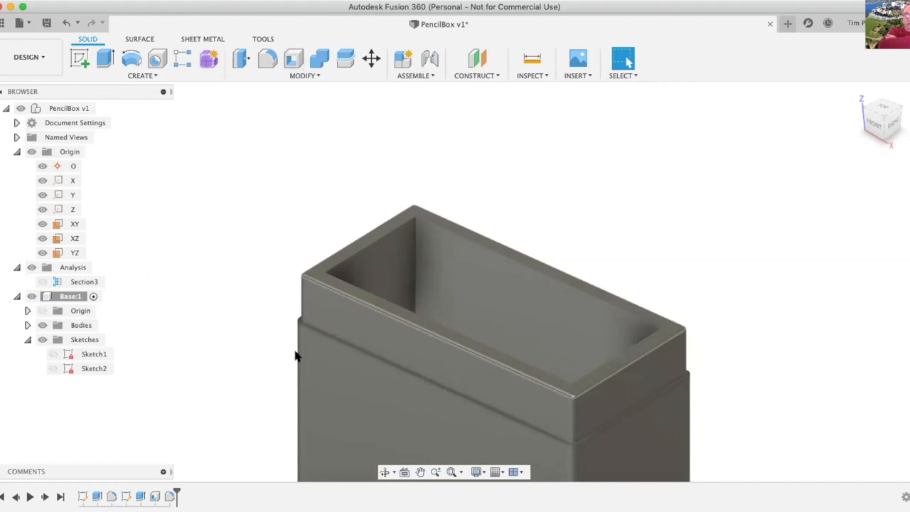
# Edit the four-corner fillet, trying a 500 mm radius and applying a 50 mm radius instead
pyautogui.rightClick(107, 495)
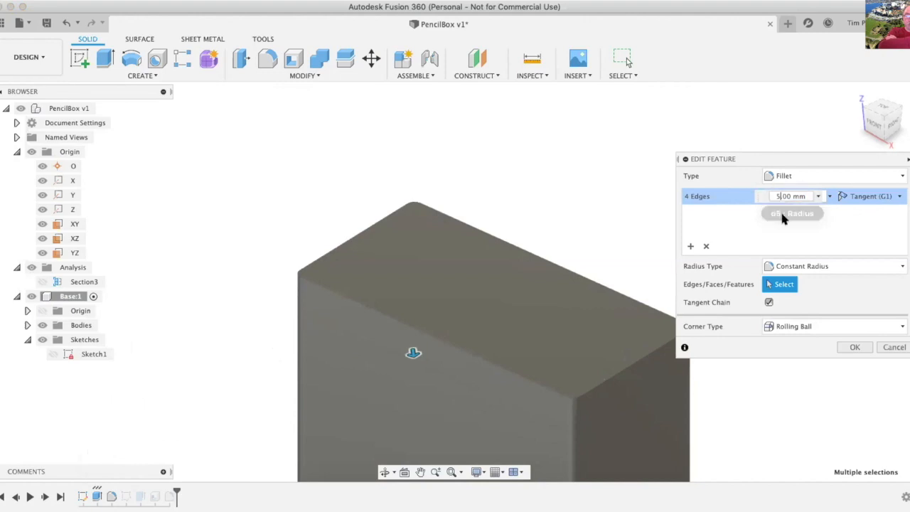
pyautogui.press('Return')
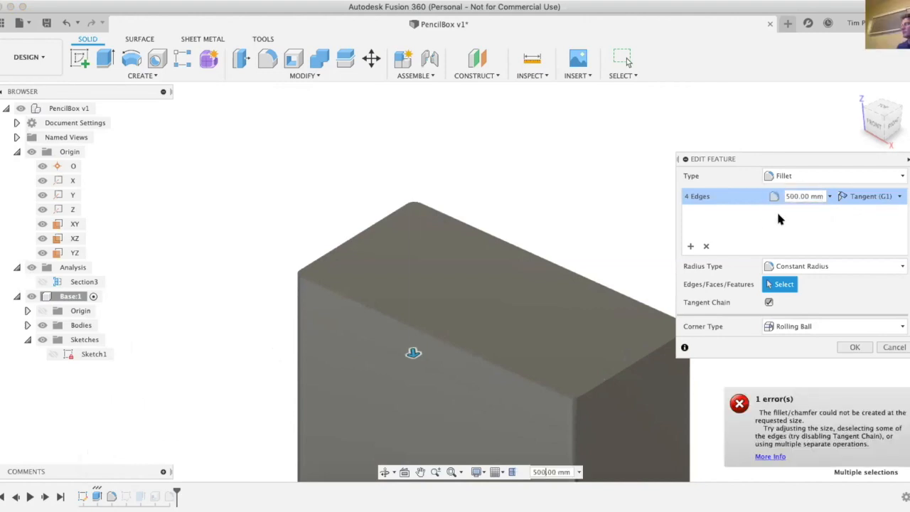
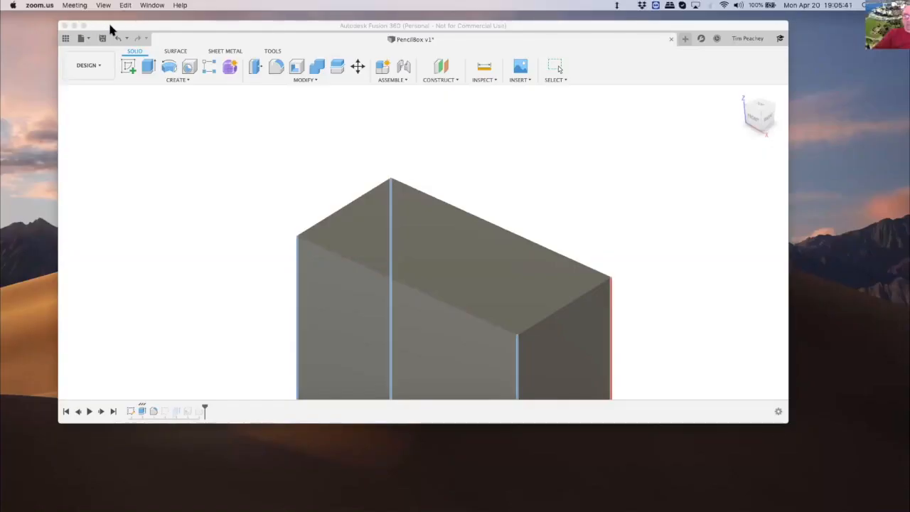
pyautogui.moveTo(110, 25); pyautogui.dragTo(62, 17)
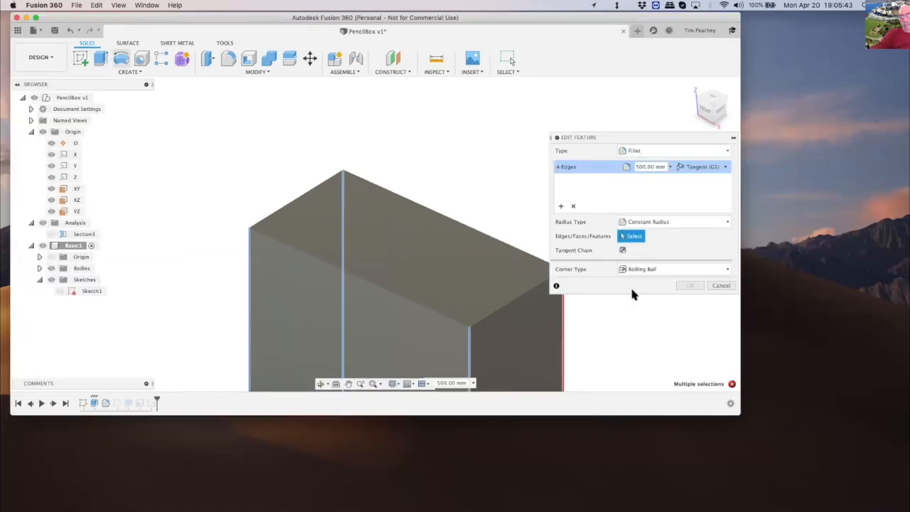
pyautogui.moveTo(739, 413); pyautogui.dragTo(893, 455)
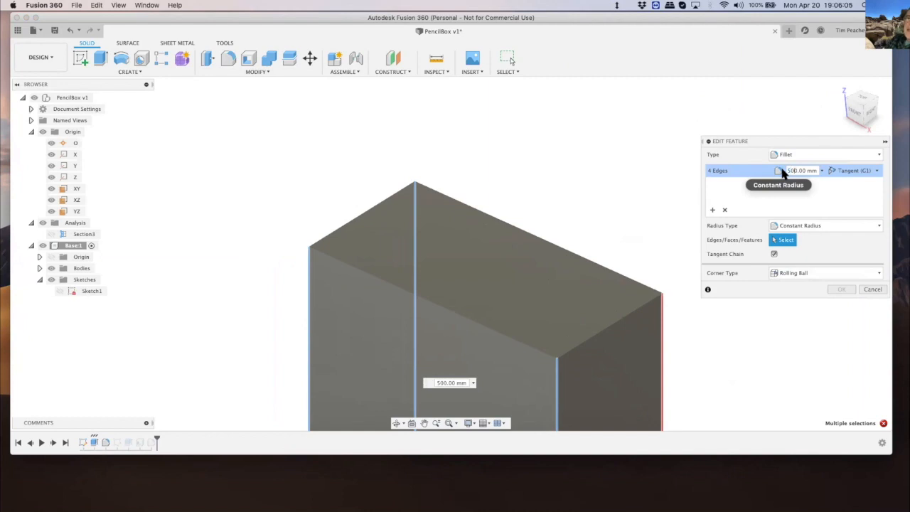
pyautogui.press('Delete')
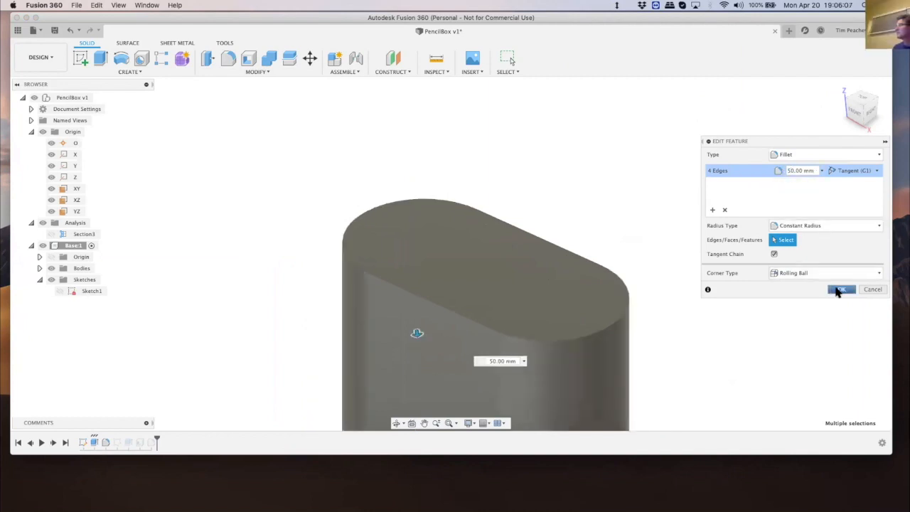
pyautogui.click(838, 290)
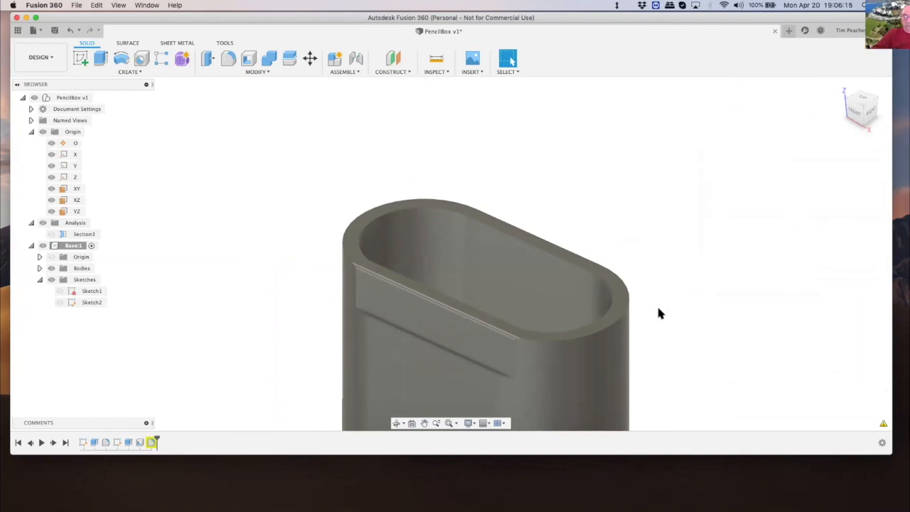
# Examine the box's rounded ends and stepped rim, and read the warning details for the Fillet2 feature
pyautogui.scroll(-2, 529, 269)
pyautogui.scroll(5, 535, 328)
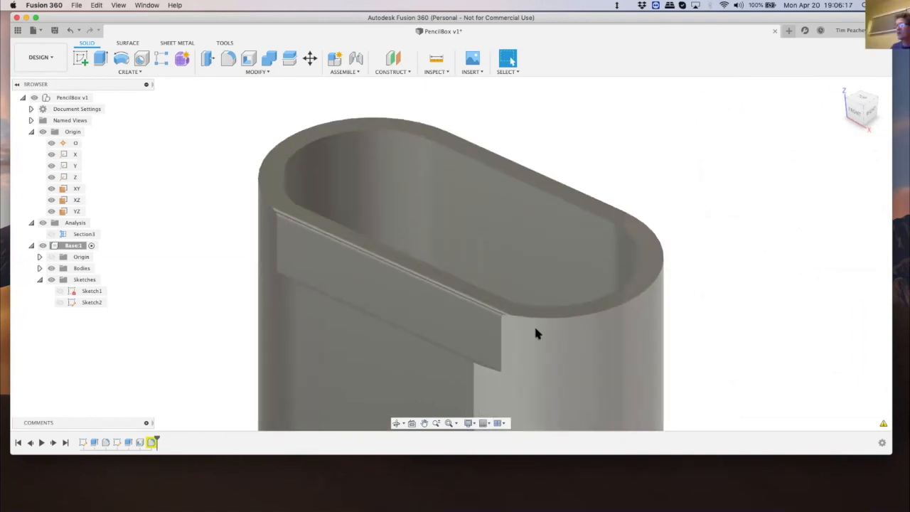
pyautogui.scroll(-3, 518, 329)
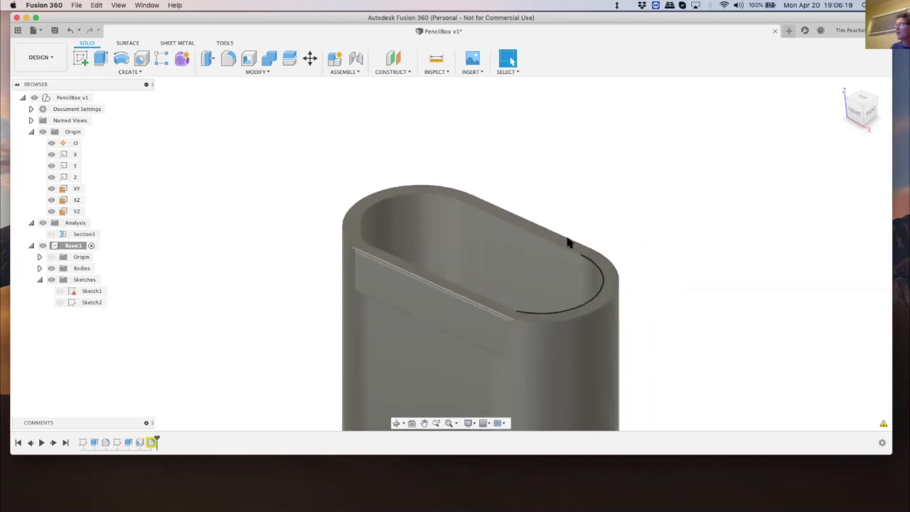
pyautogui.scroll(-4, 558, 269)
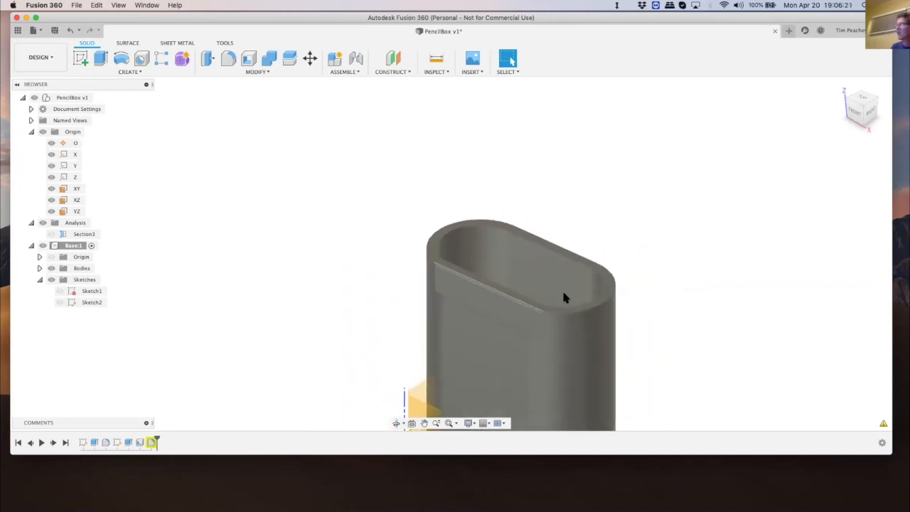
pyautogui.scroll(5, 574, 322)
pyautogui.scroll(-4, 591, 299)
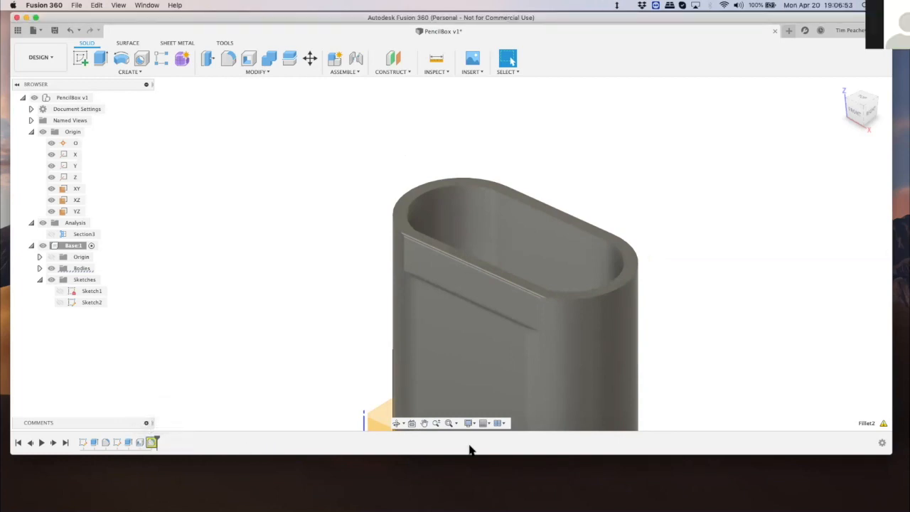
pyautogui.moveTo(884, 424)
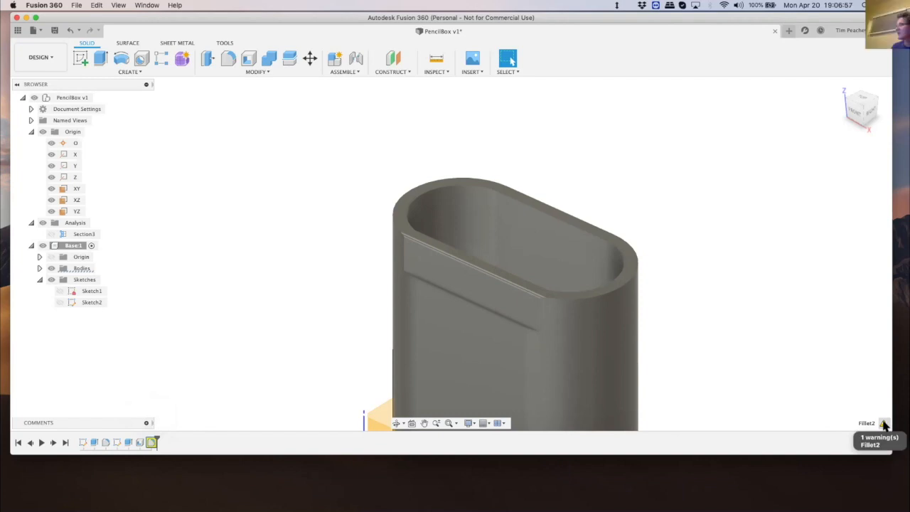
pyautogui.click(885, 424)
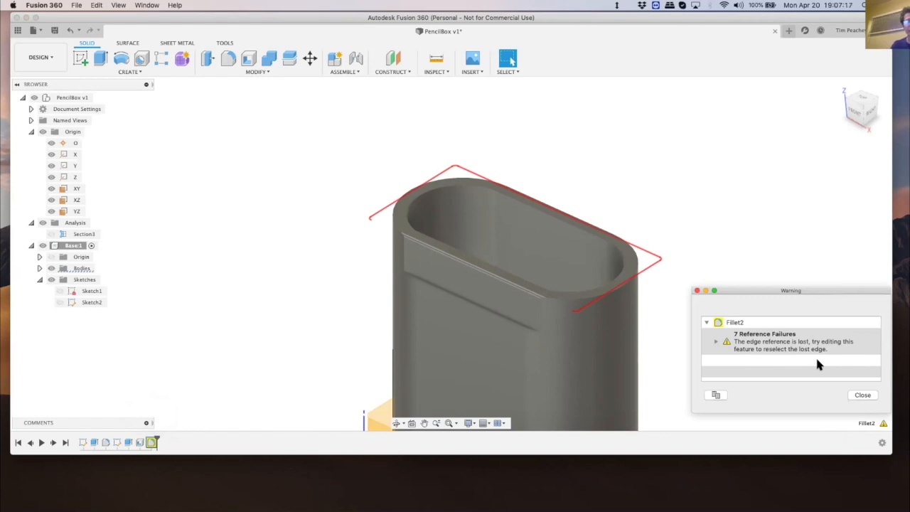
pyautogui.click(862, 396)
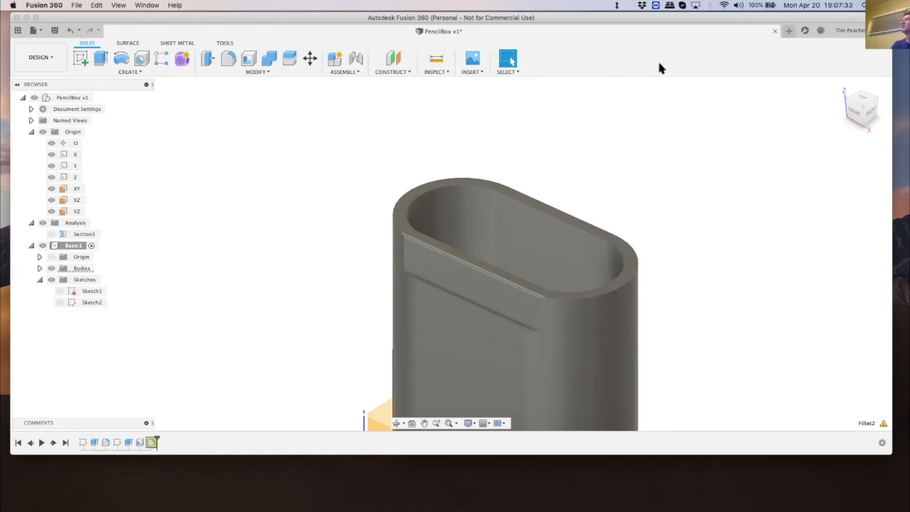
# Create a new design and save it as Bookcase2 in the Random learning location
pyautogui.click(788, 30)
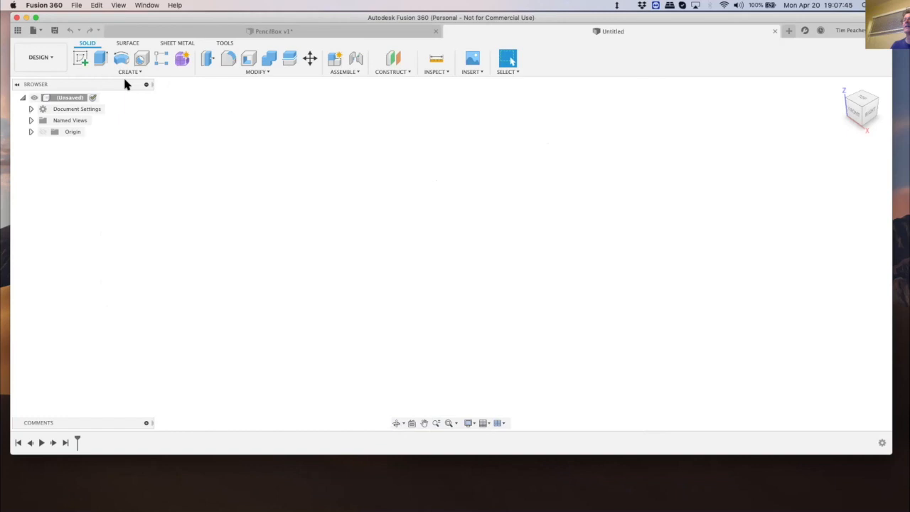
pyautogui.click(55, 31)
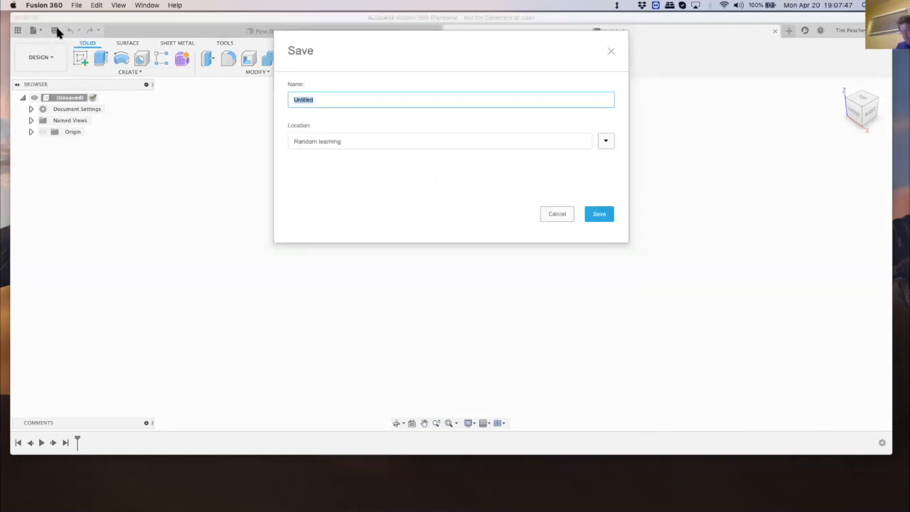
pyautogui.write('Book')
pyautogui.write('case2')
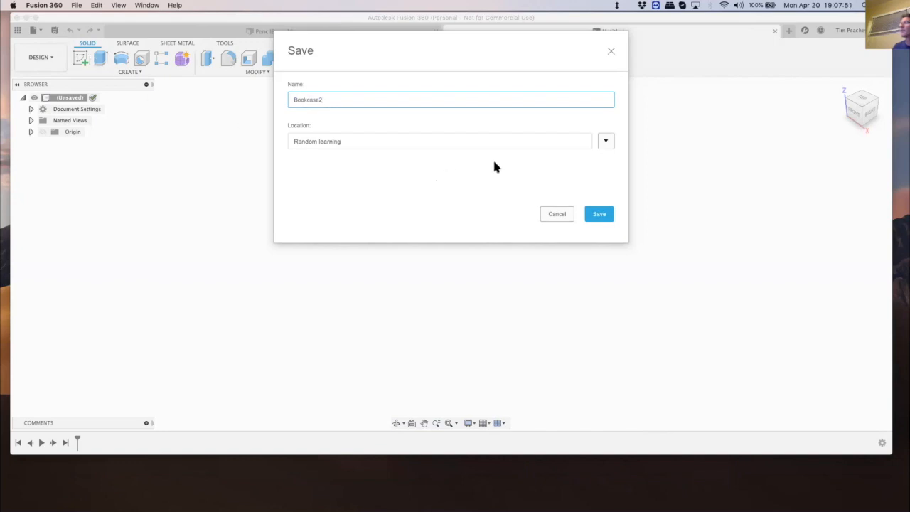
pyautogui.click(596, 214)
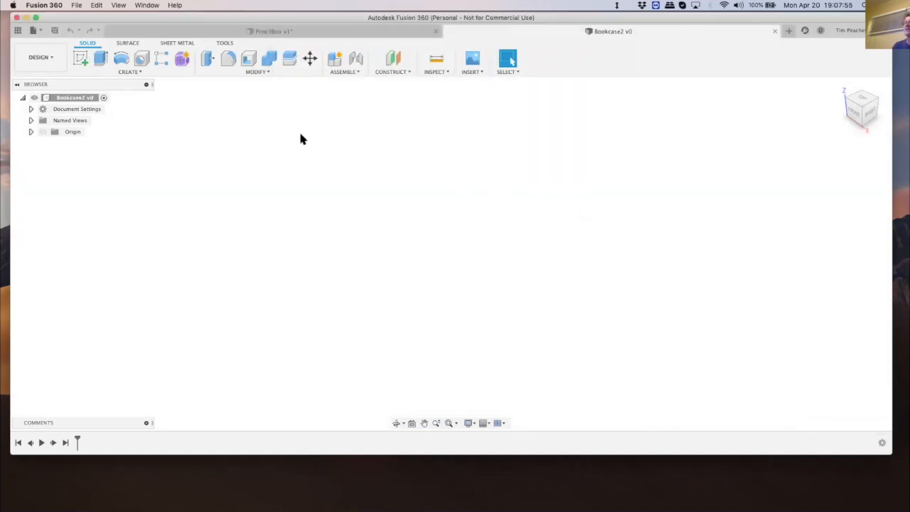
pyautogui.click(126, 71)
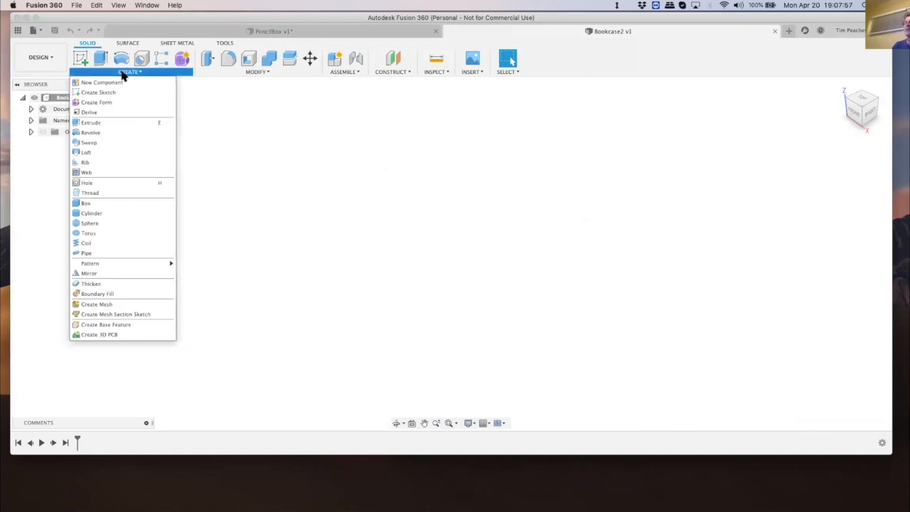
pyautogui.click(263, 190)
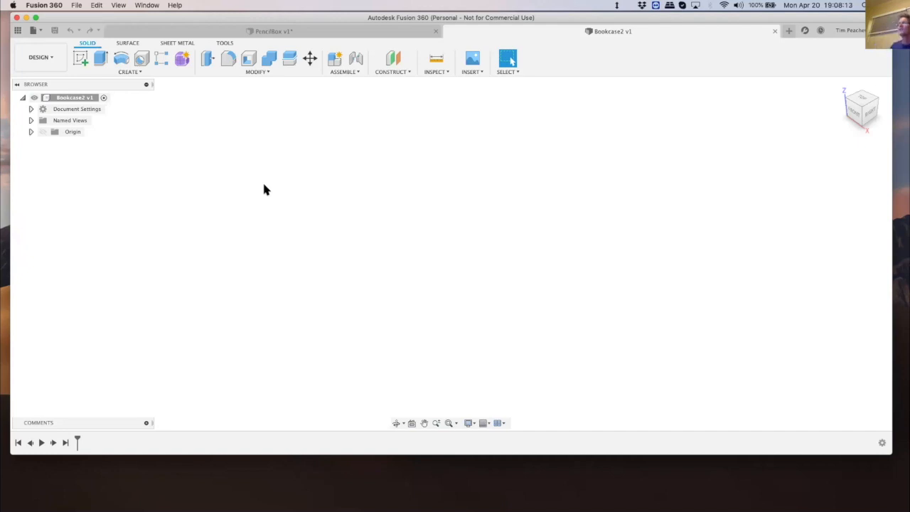
pyautogui.click(258, 69)
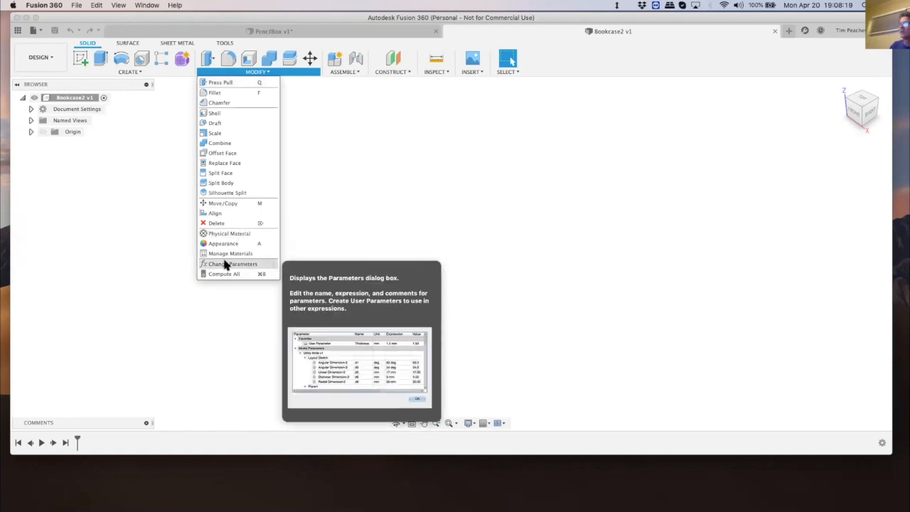
pyautogui.click(225, 264)
pyautogui.moveTo(250, 120); pyautogui.dragTo(372, 127)
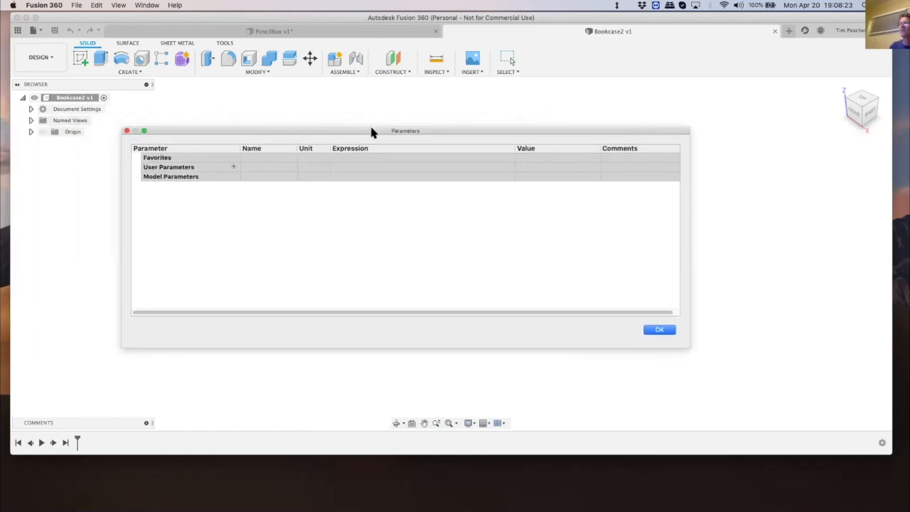
pyautogui.click(233, 168)
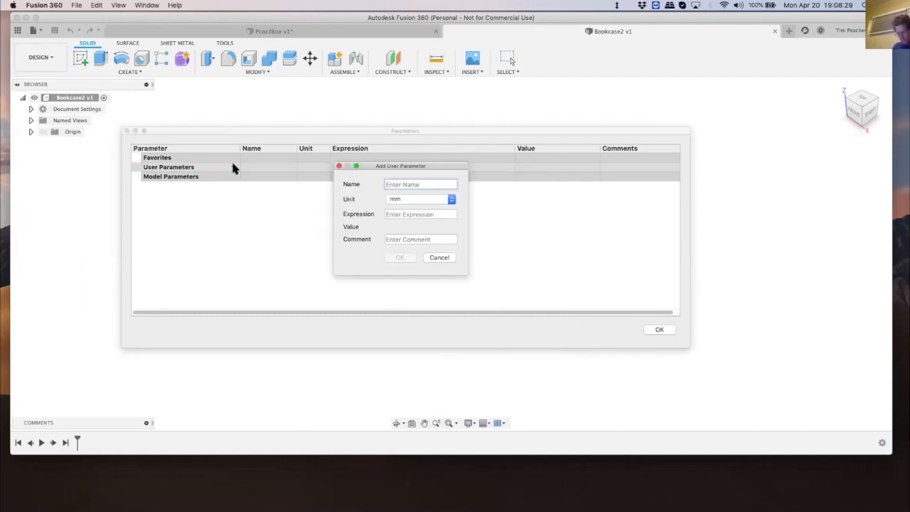
pyautogui.write('Height')
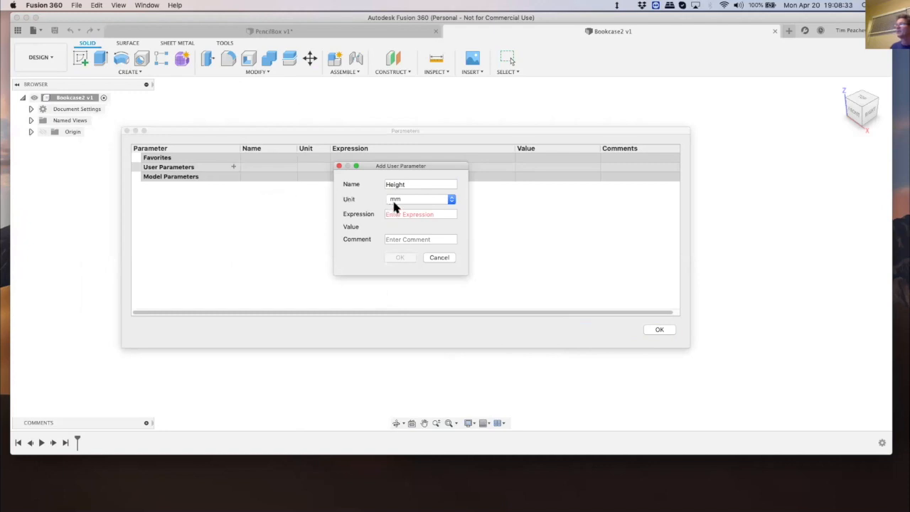
pyautogui.click(438, 258)
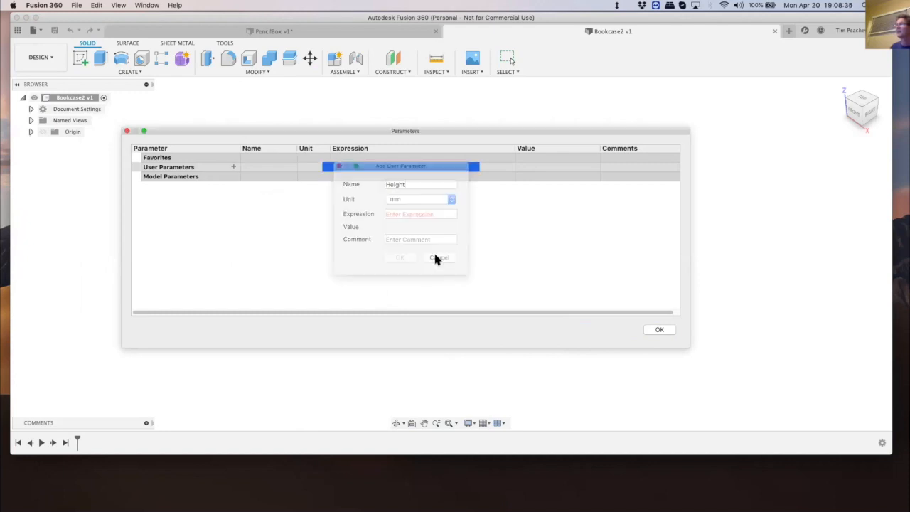
pyautogui.click(659, 329)
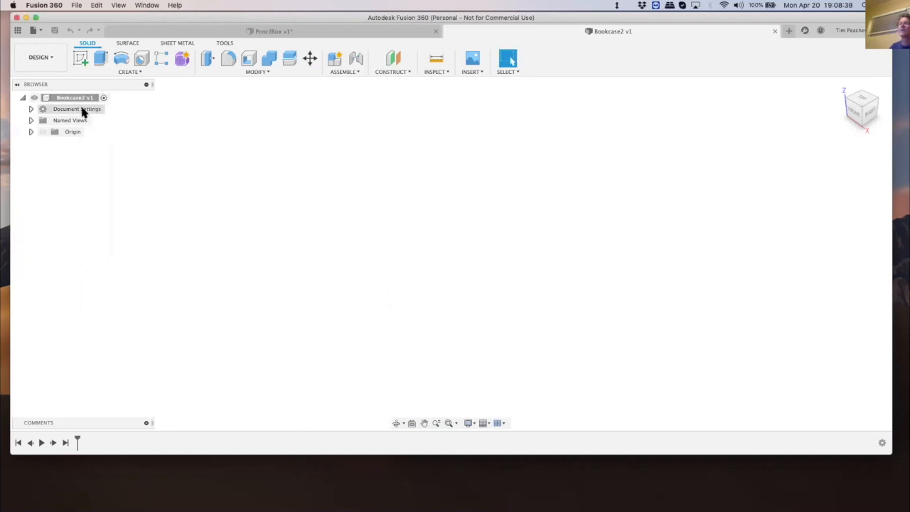
# Change the Bookcase2 document's active unit type to Inch
pyautogui.click(30, 109)
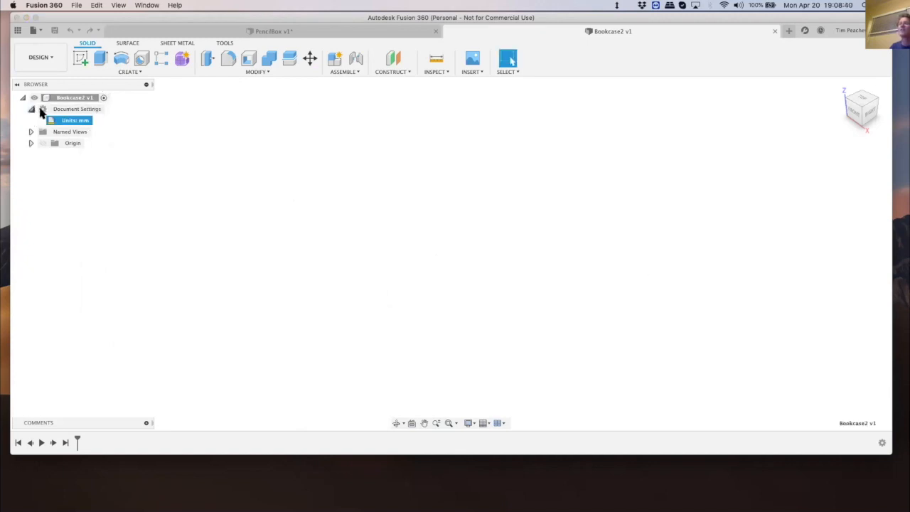
pyautogui.click(98, 122)
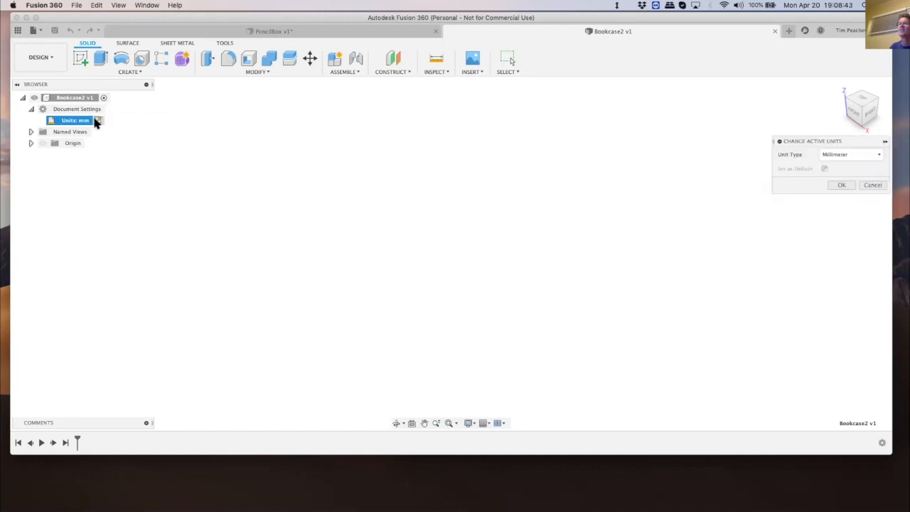
pyautogui.click(836, 156)
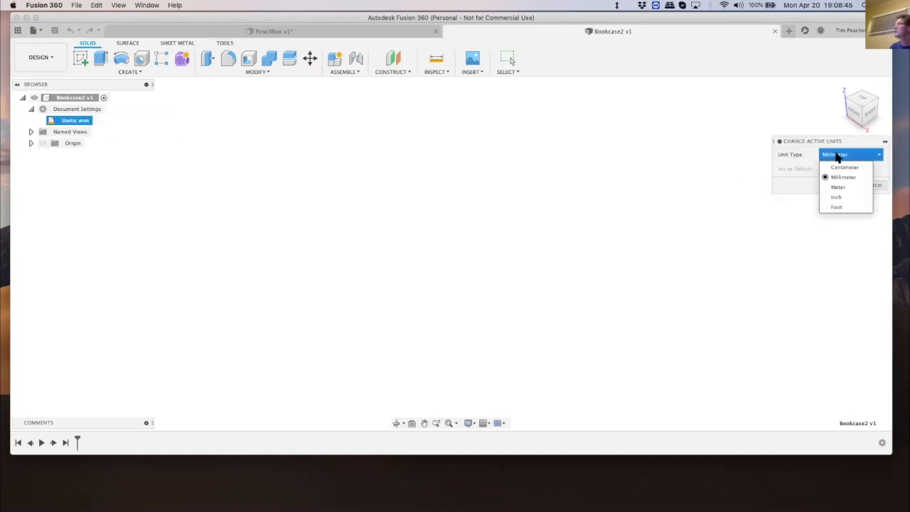
pyautogui.click(836, 197)
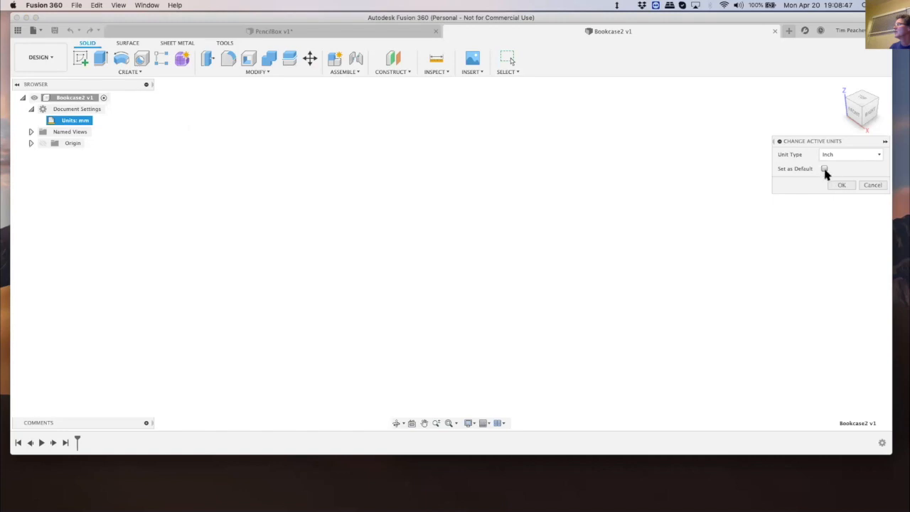
pyautogui.click(840, 185)
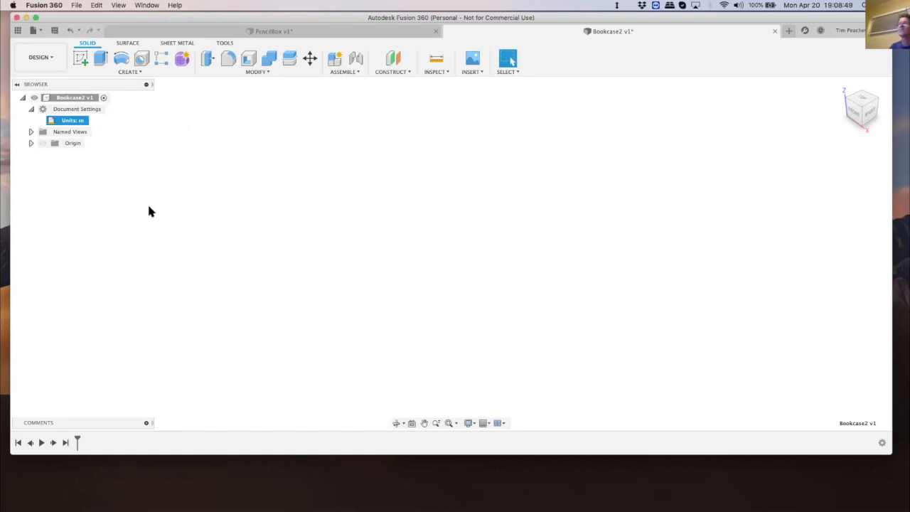
# Add a user parameter Height in inches with the expression 55 and the comment "Overall Height"
pyautogui.click(256, 71)
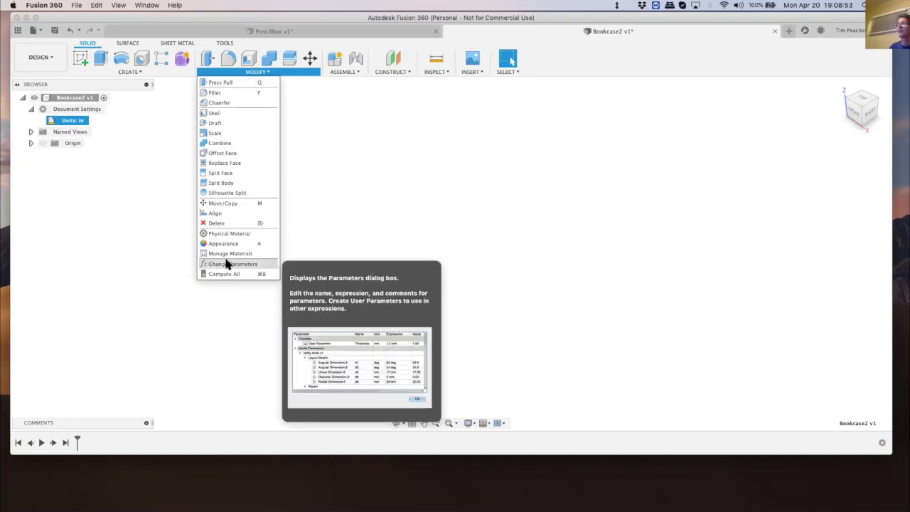
pyautogui.click(227, 263)
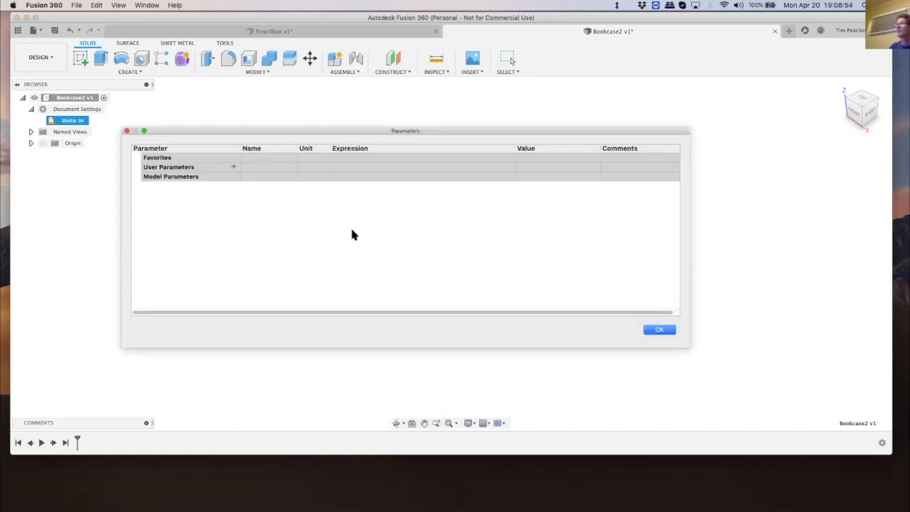
pyautogui.click(231, 168)
pyautogui.click(234, 167)
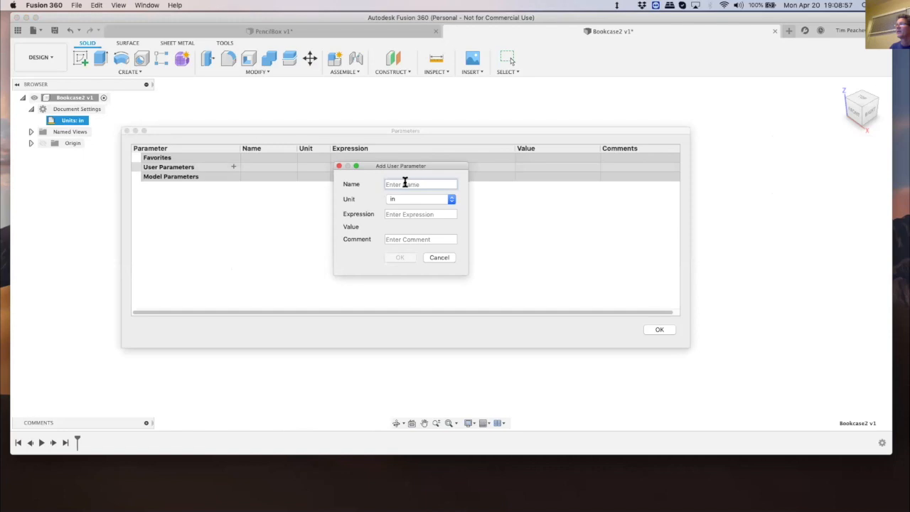
pyautogui.write('Height')
pyautogui.click(400, 214)
pyautogui.write('55')
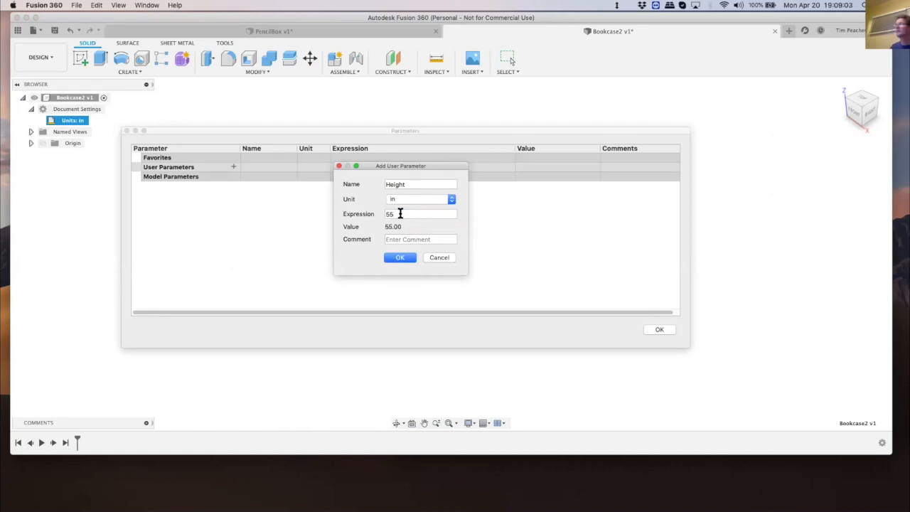
pyautogui.click(394, 238)
pyautogui.write('O')
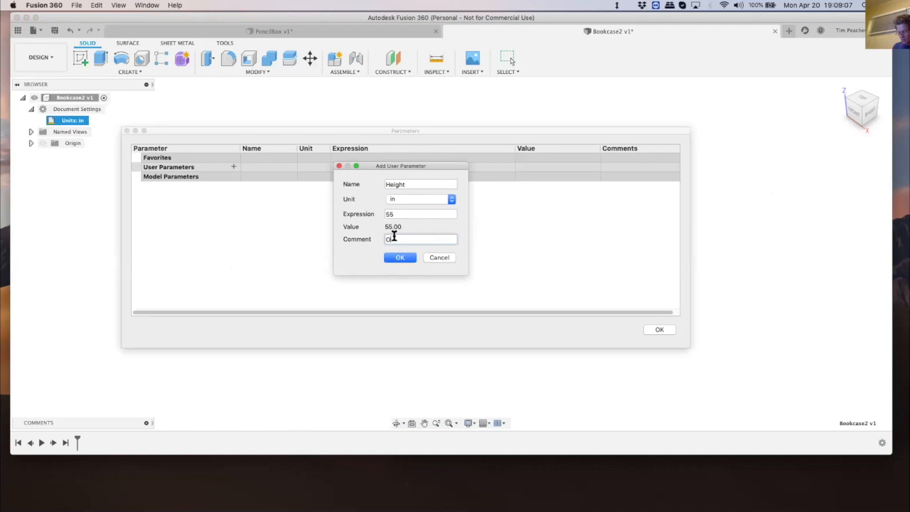
pyautogui.write('verall Height')
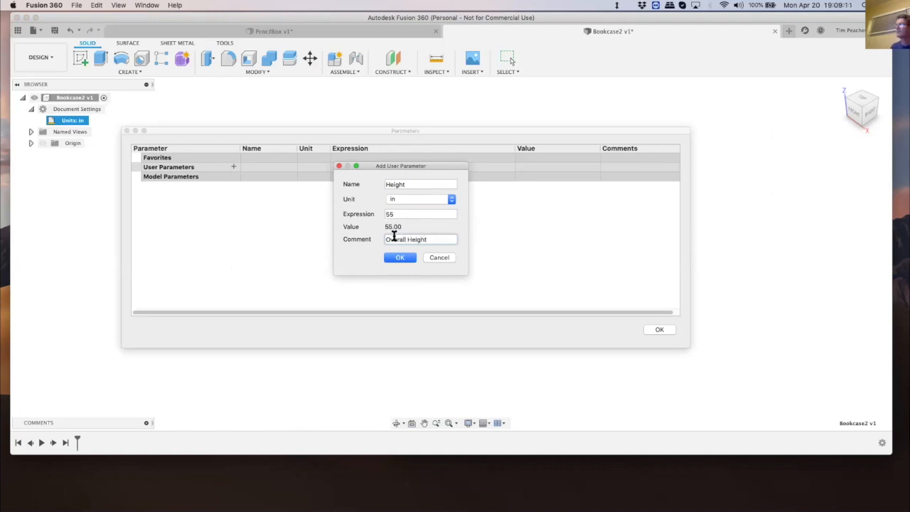
pyautogui.click(399, 259)
# Add a user parameter Width in inches with the expression 40
pyautogui.click(234, 167)
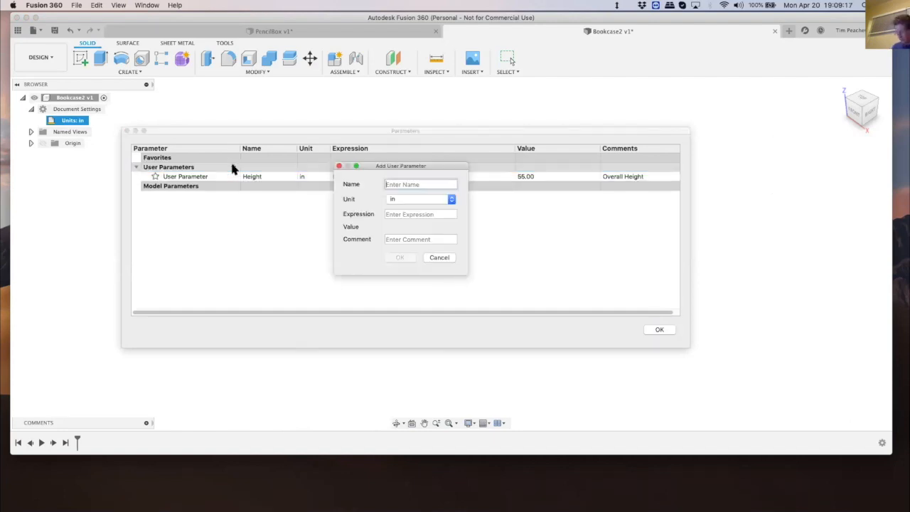
pyautogui.write('Width')
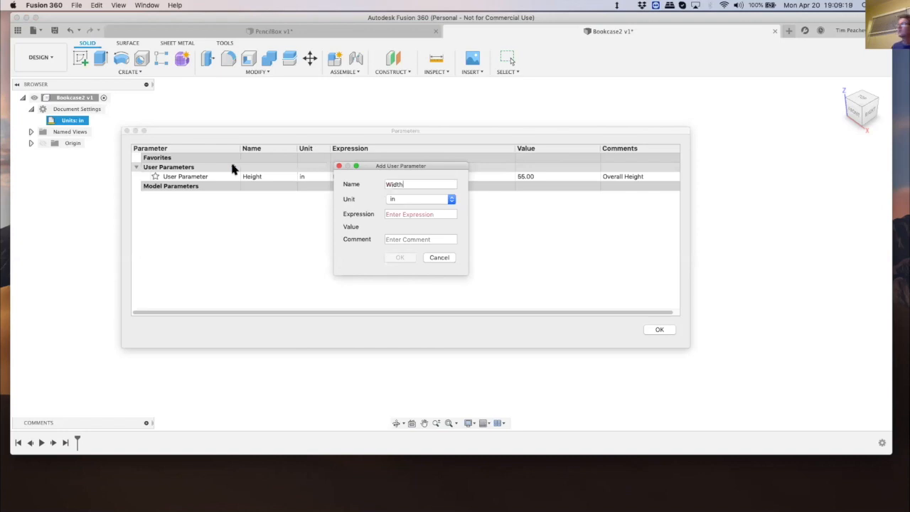
pyautogui.click(398, 213)
pyautogui.write('40')
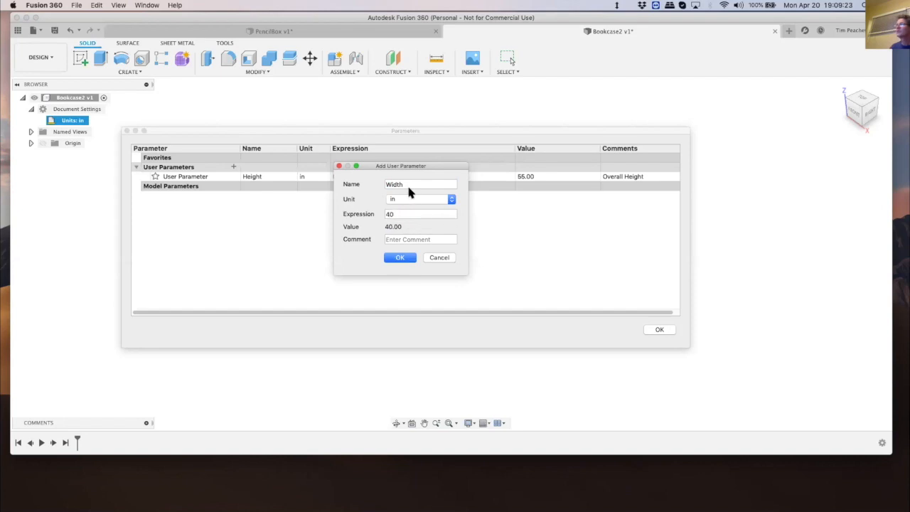
pyautogui.click(399, 258)
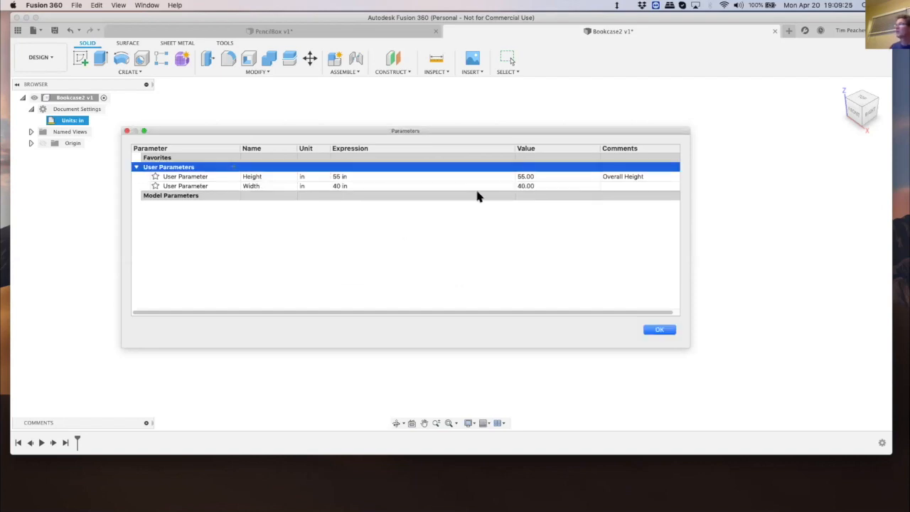
# Add a user parameter Depth in inches with the expression 11.5 and the comment "Depth not including backplate"
pyautogui.click(233, 167)
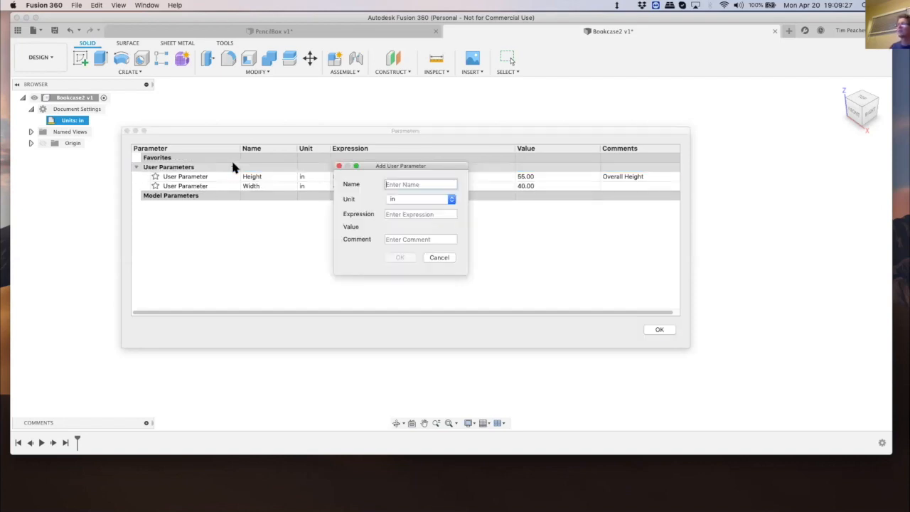
pyautogui.write('Depth')
pyautogui.click(401, 213)
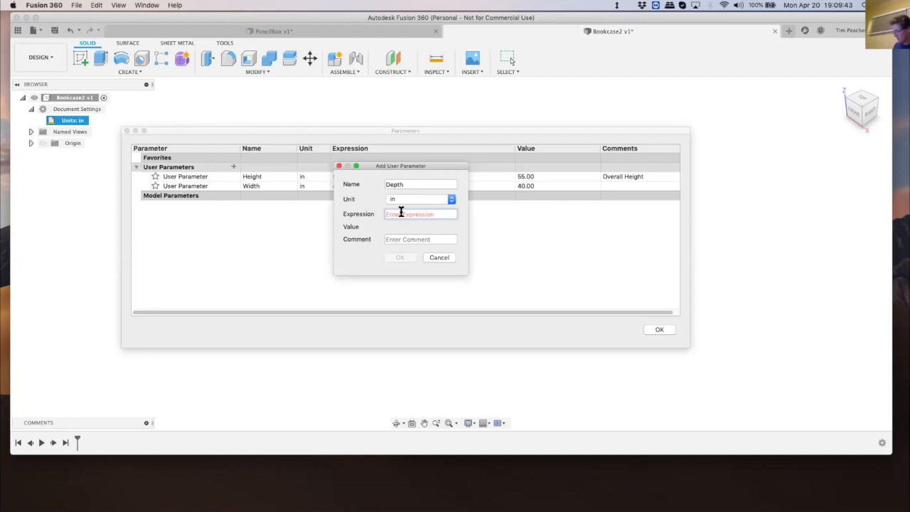
pyautogui.write('11.5')
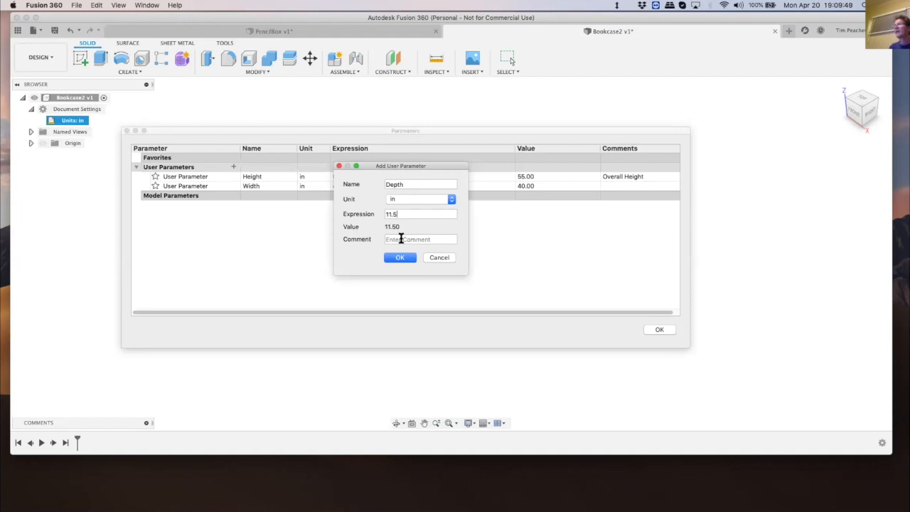
pyautogui.click(397, 237)
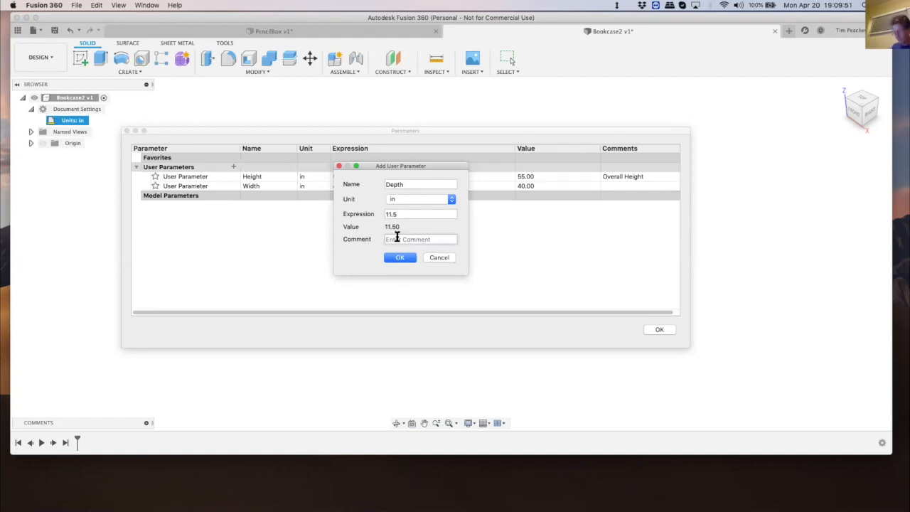
pyautogui.write('Depth not including ba')
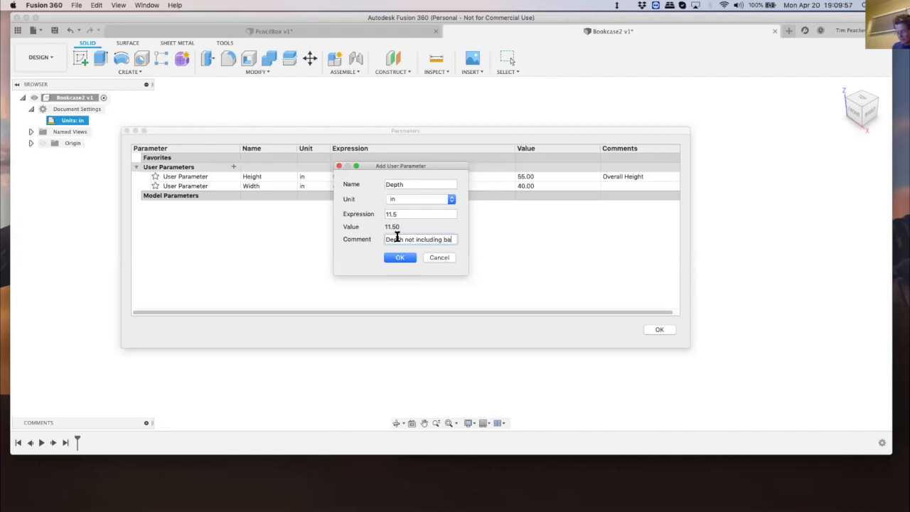
pyautogui.write('ckplate')
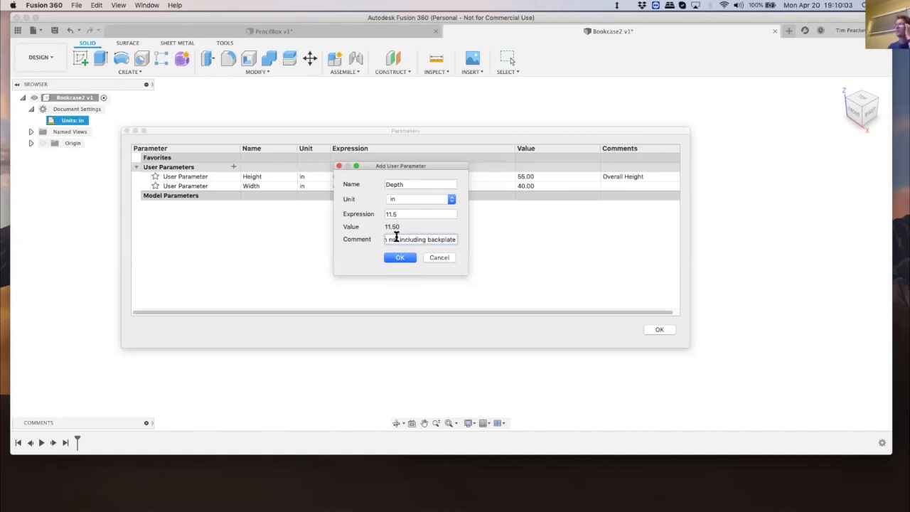
pyautogui.click(395, 259)
pyautogui.click(393, 259)
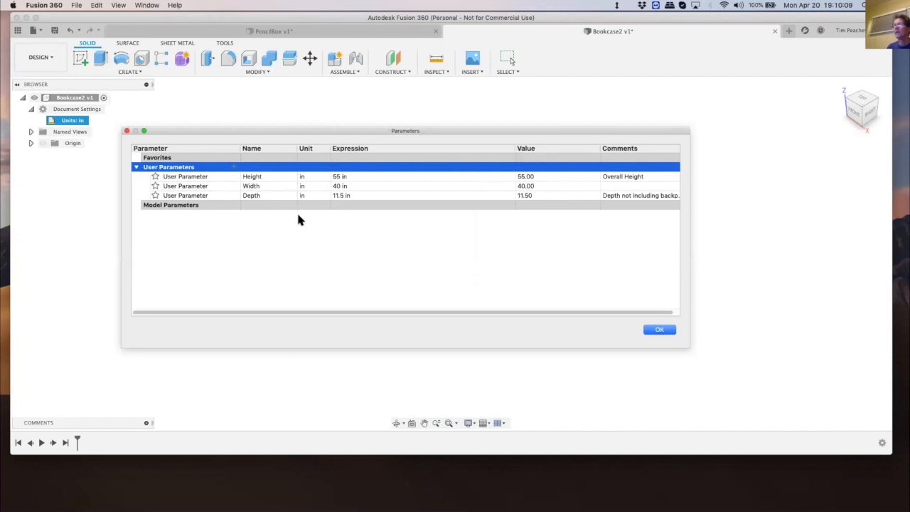
# Add a user parameter DadoDepth in inches with the expression 1/2
pyautogui.click(232, 168)
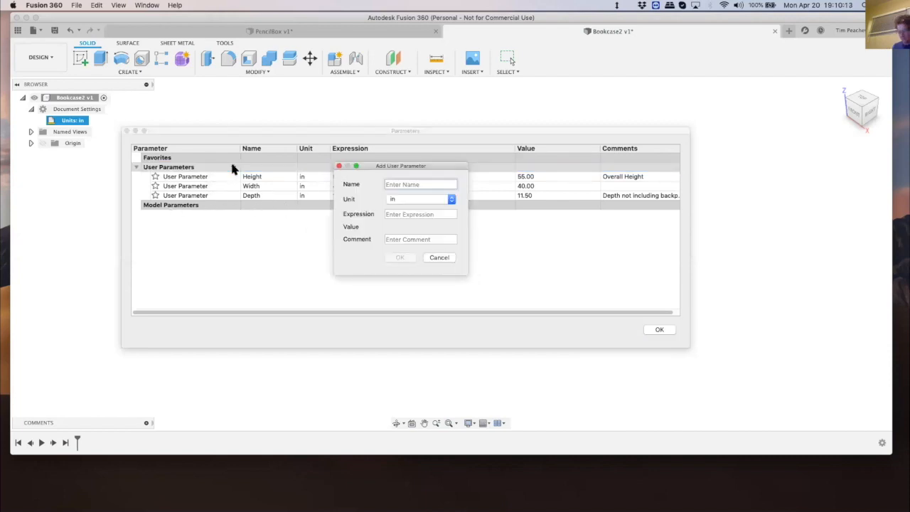
pyautogui.write('DadoDepth')
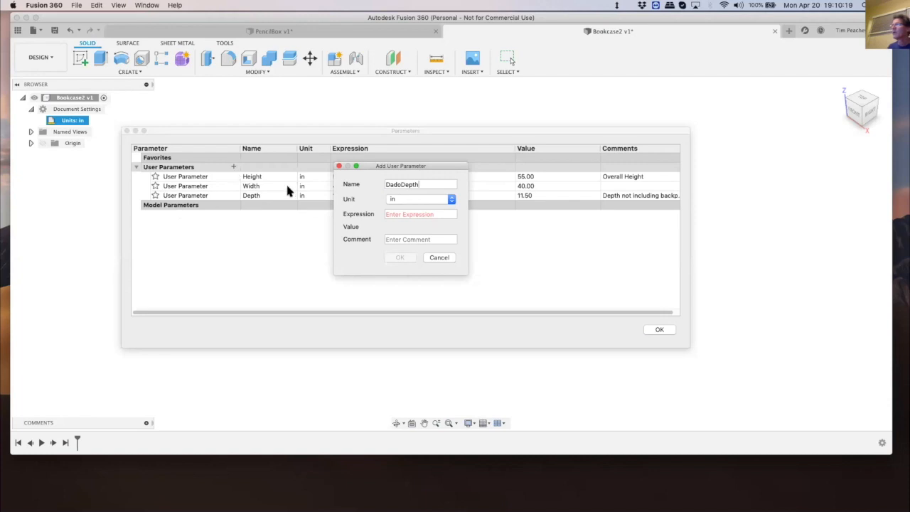
pyautogui.click(408, 214)
pyautogui.write('1/2')
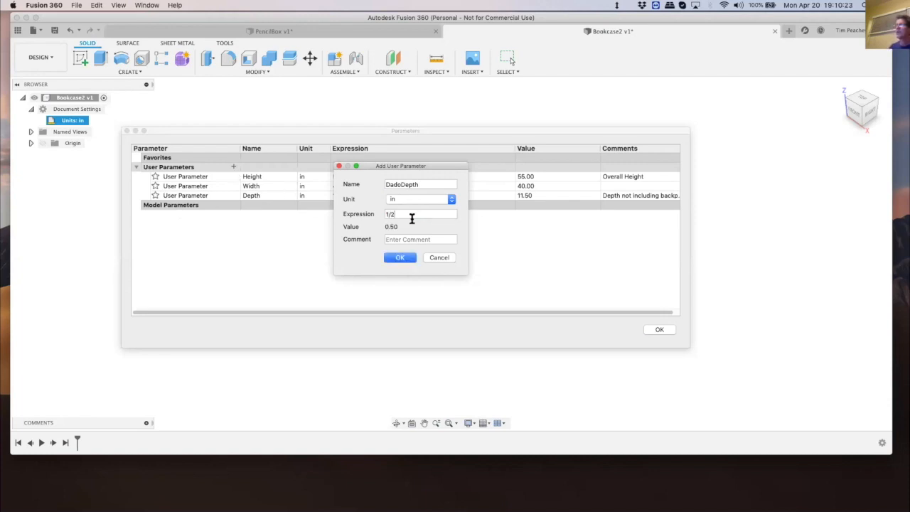
pyautogui.click(400, 257)
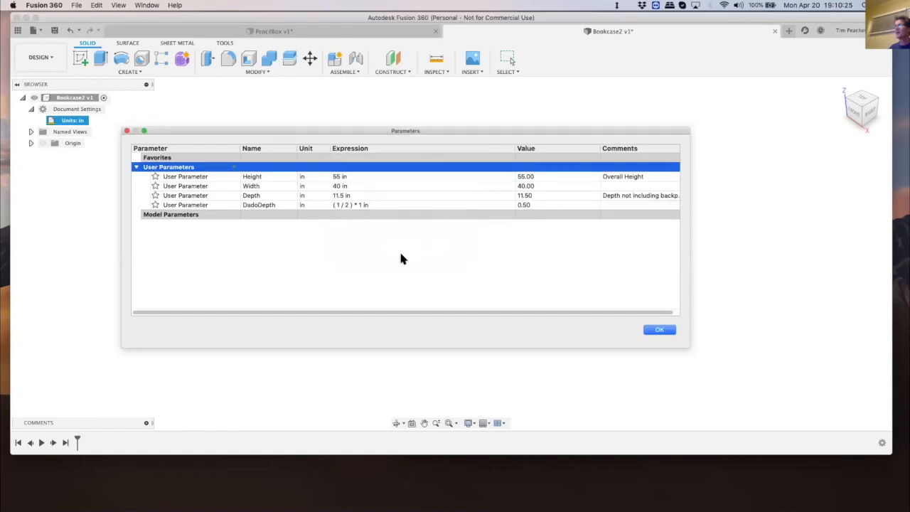
# Add a user parameter SidePanelThickness in inches with the expression 1.5
pyautogui.click(233, 168)
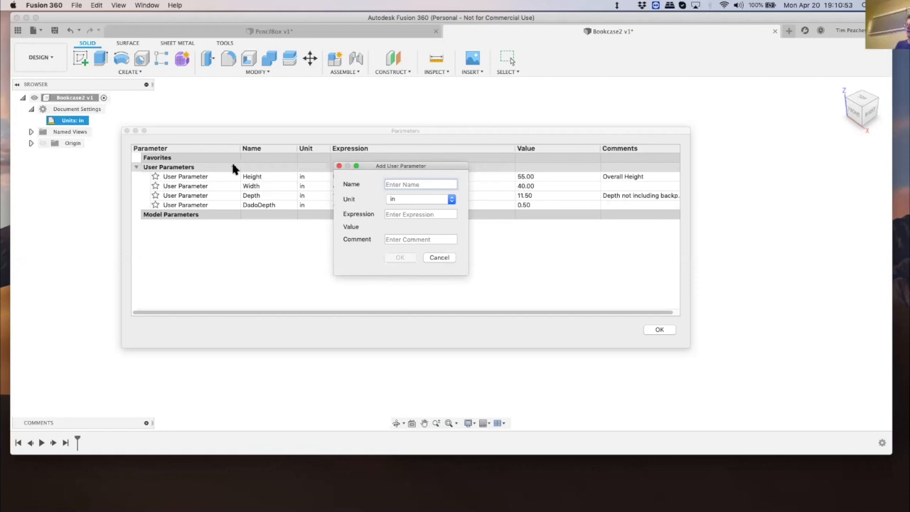
pyautogui.write('S')
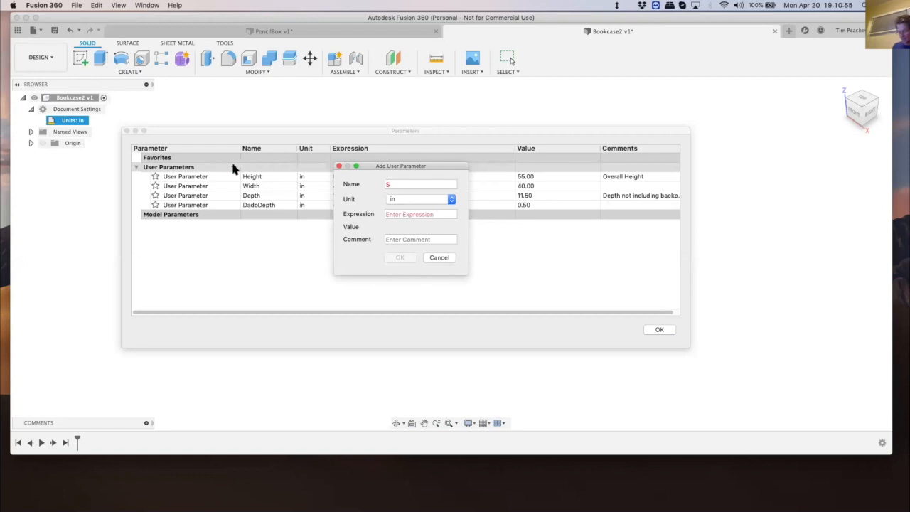
pyautogui.write('ide')
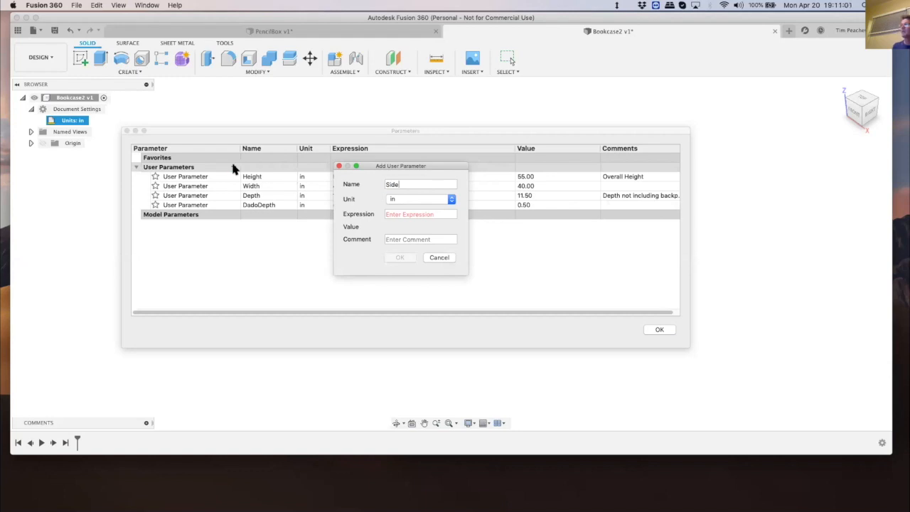
pyautogui.write('Pan')
pyautogui.write('el')
pyautogui.write('Thic')
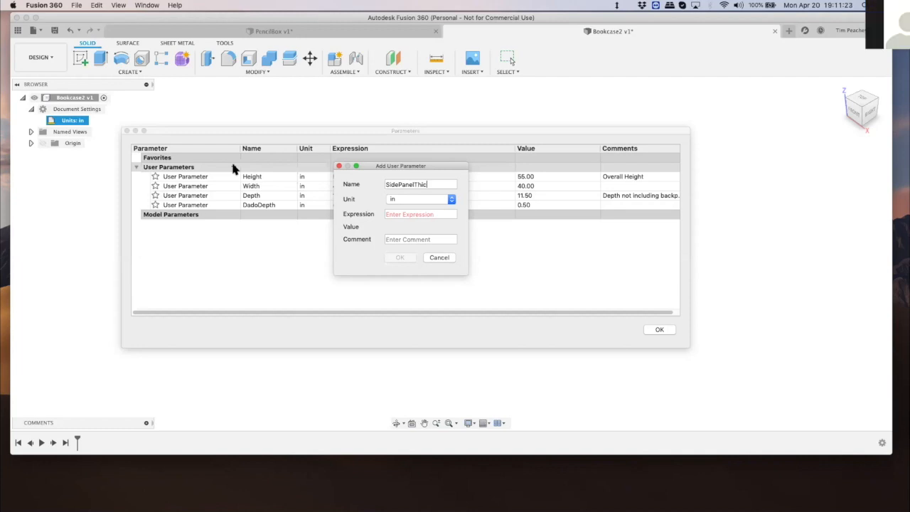
pyautogui.write('kness')
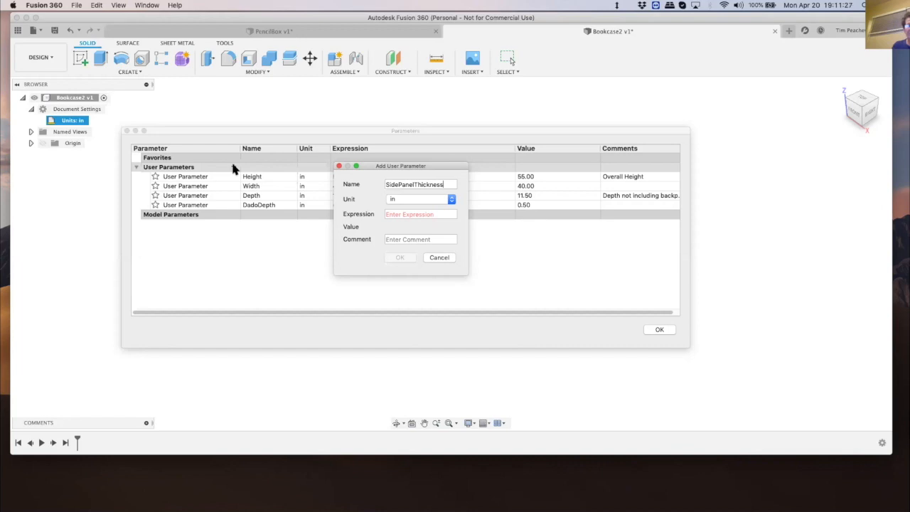
pyautogui.click(391, 215)
pyautogui.write('1.5')
pyautogui.click(400, 258)
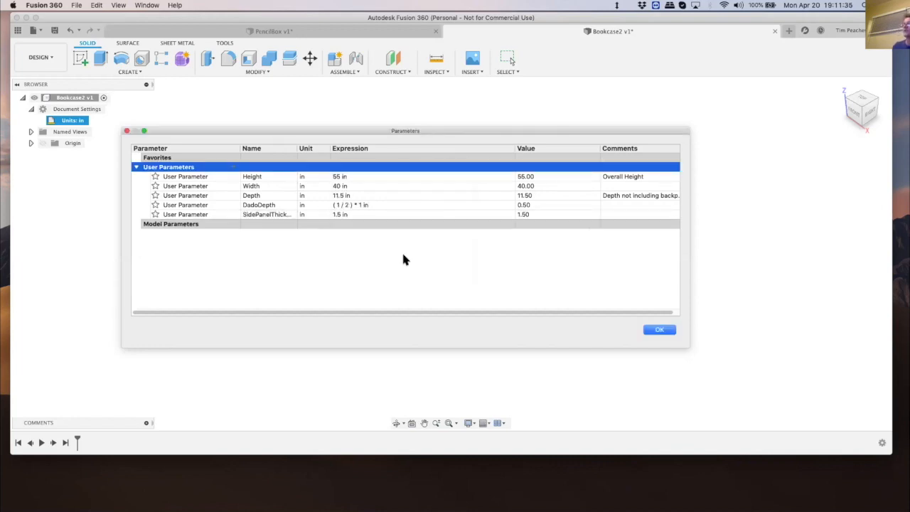
# Add a user parameter ShelfThickness in inches with the expression 3/4 and accept the parameter list
pyautogui.click(233, 167)
pyautogui.write('ShelfThickness')
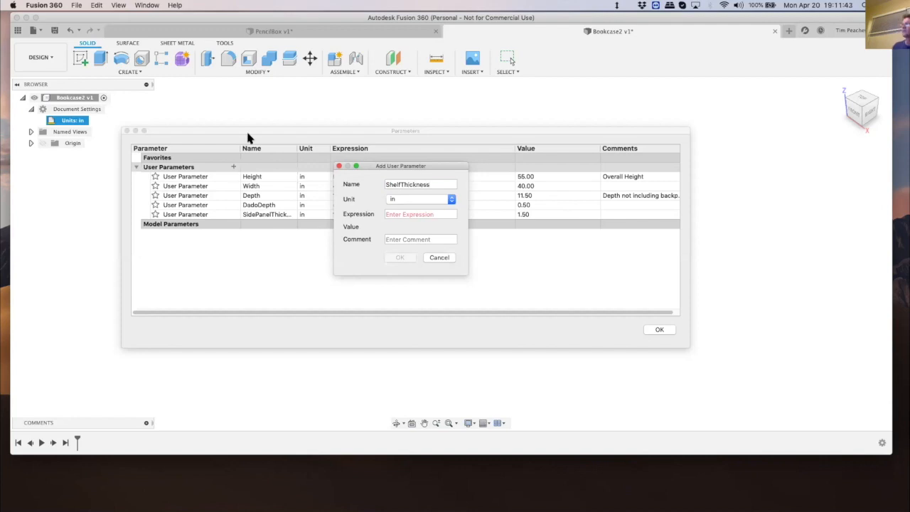
pyautogui.click(398, 214)
pyautogui.write('3/4')
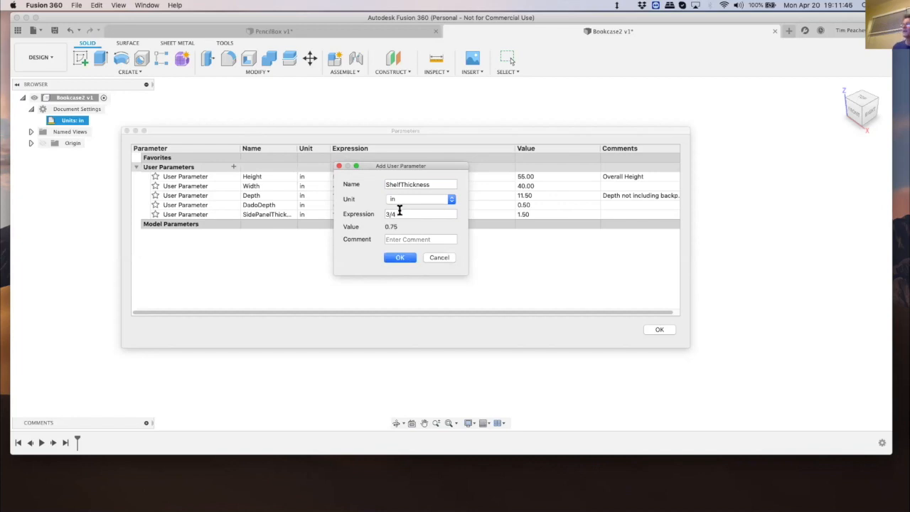
pyautogui.click(397, 257)
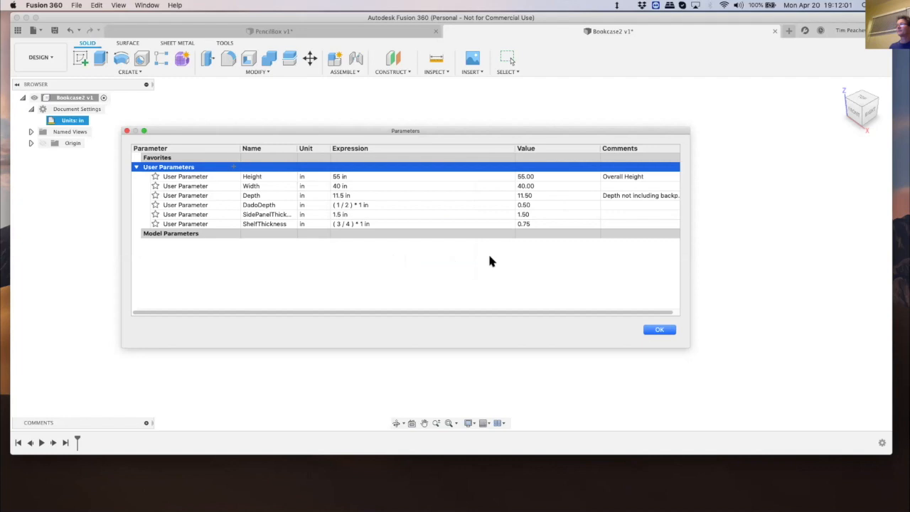
pyautogui.click(658, 331)
pyautogui.click(665, 331)
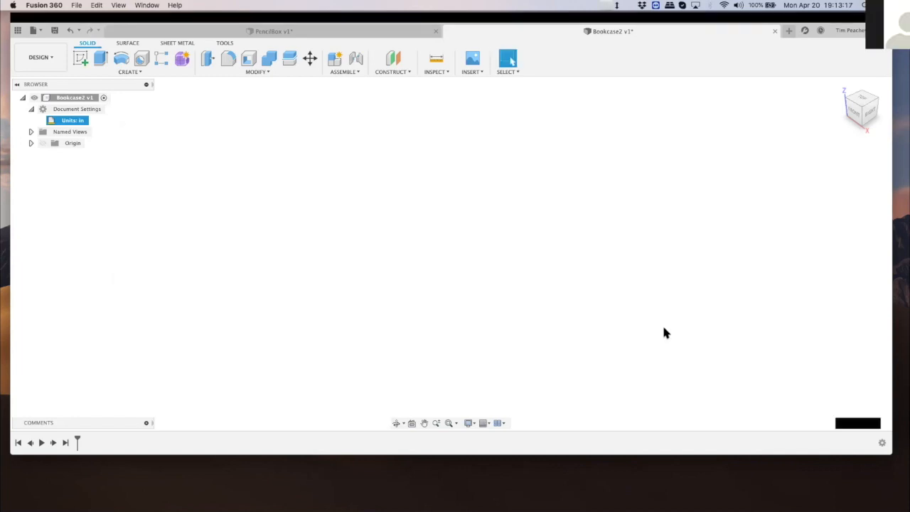
# Add a user parameter NumberOfShelves with no units and the expression 5, and accept the parameter list
pyautogui.click(250, 72)
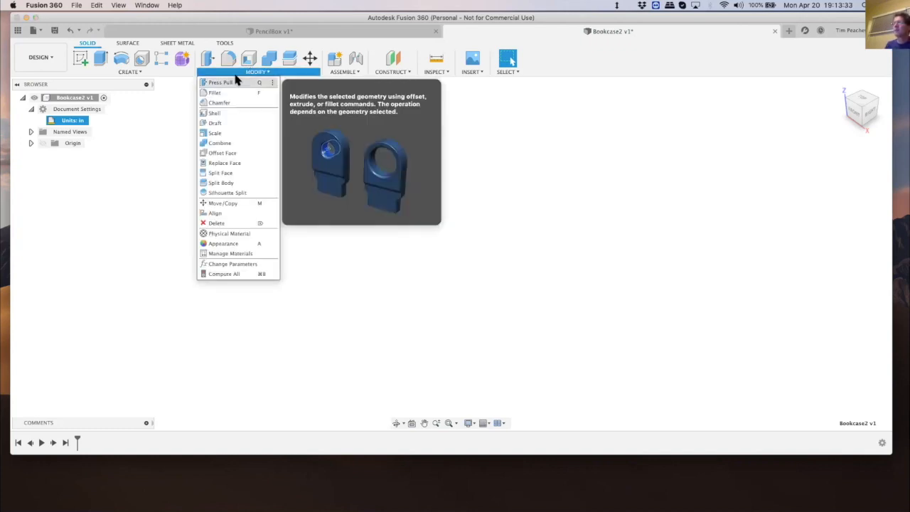
pyautogui.click(226, 263)
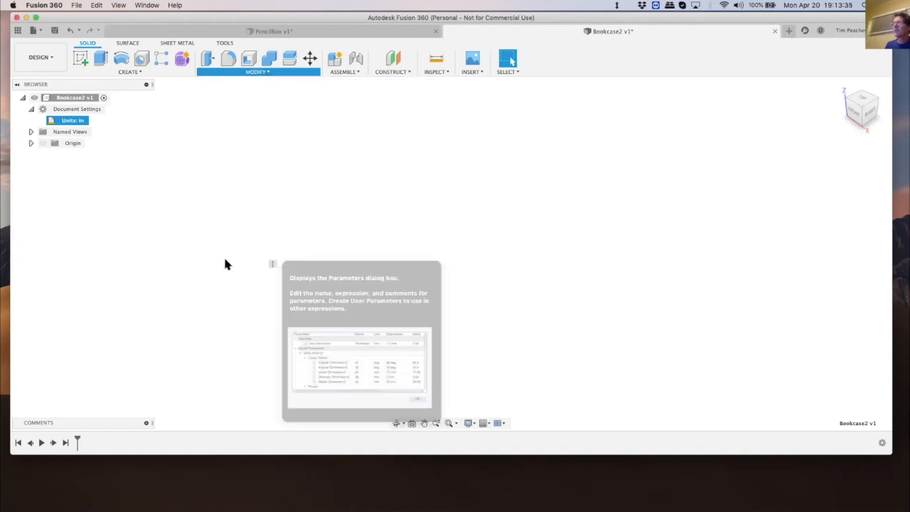
pyautogui.click(233, 166)
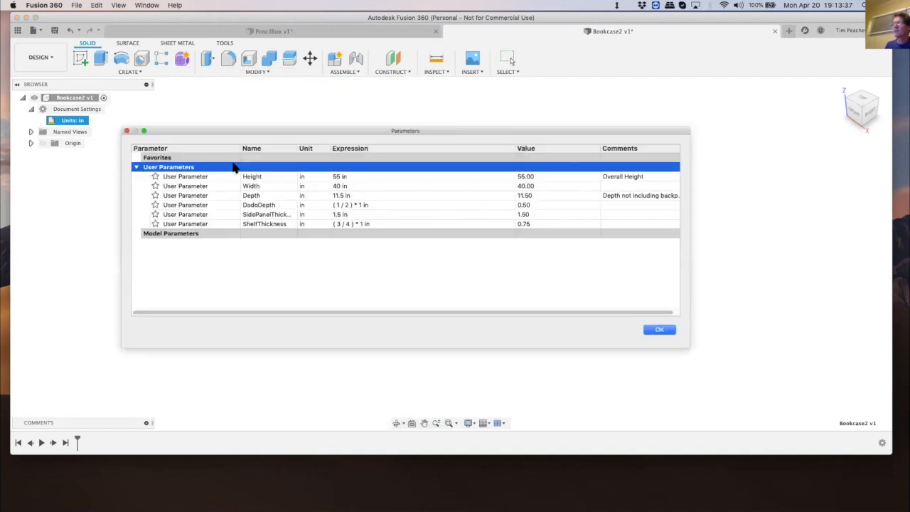
pyautogui.write('NumberOfShelves')
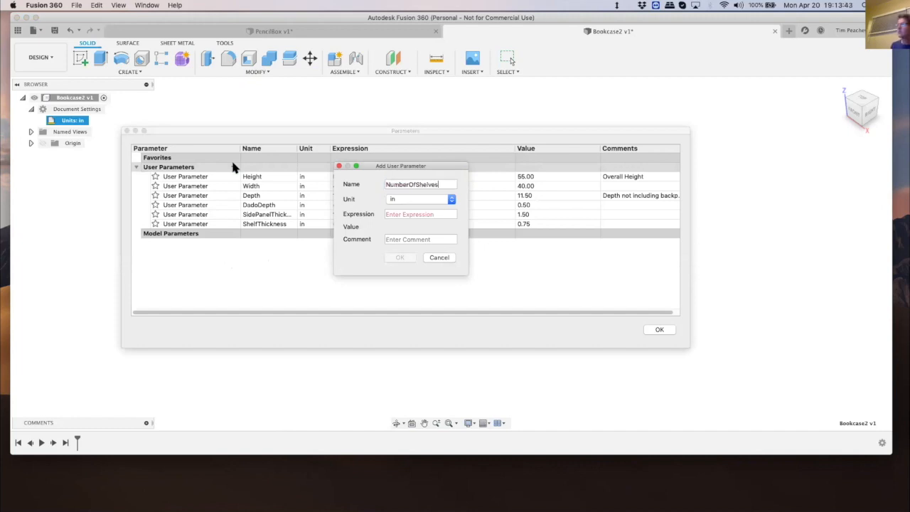
pyautogui.click(451, 199)
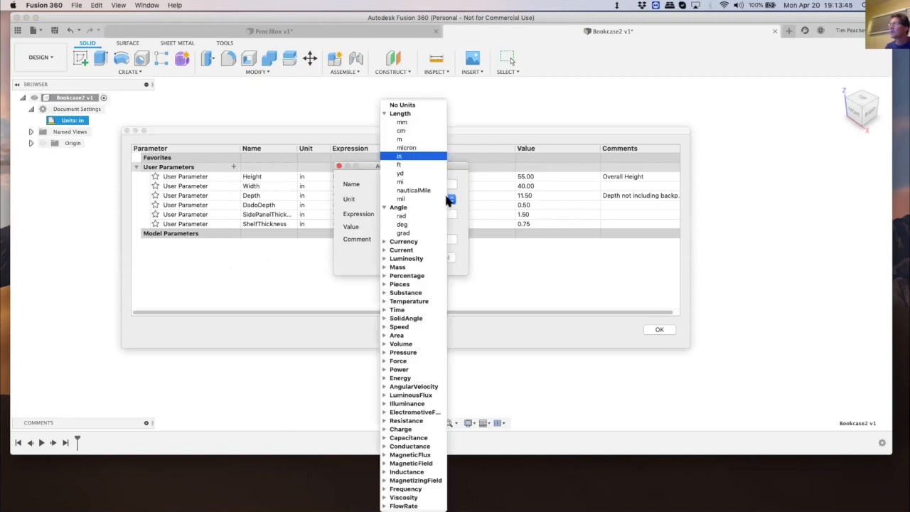
pyautogui.click(408, 107)
pyautogui.click(402, 212)
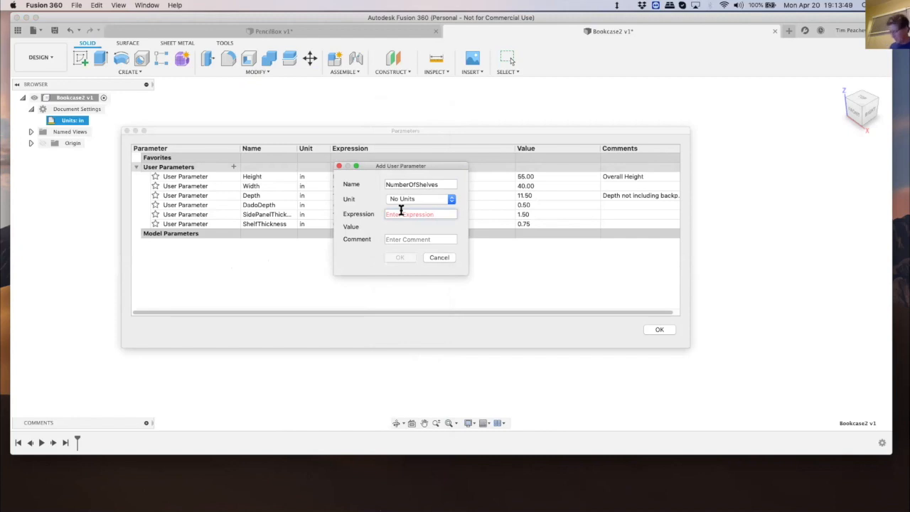
pyautogui.write('5')
pyautogui.click(400, 259)
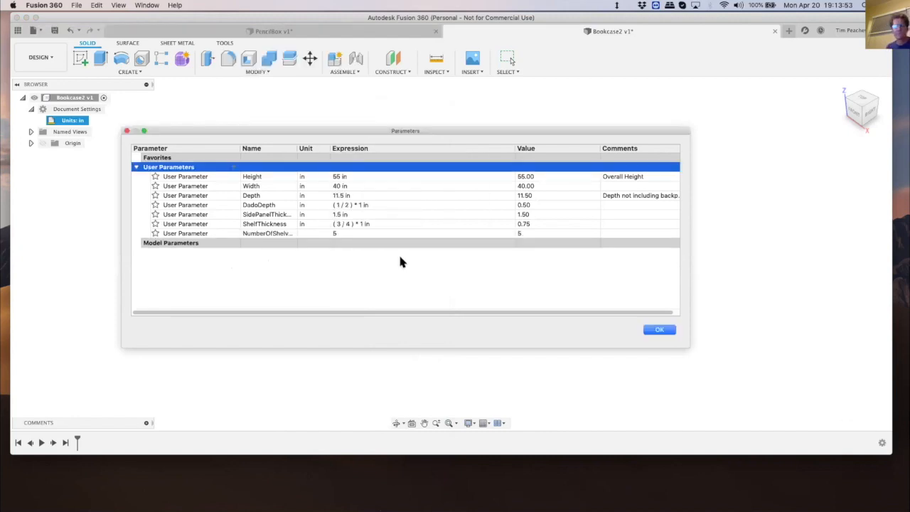
pyautogui.click(657, 329)
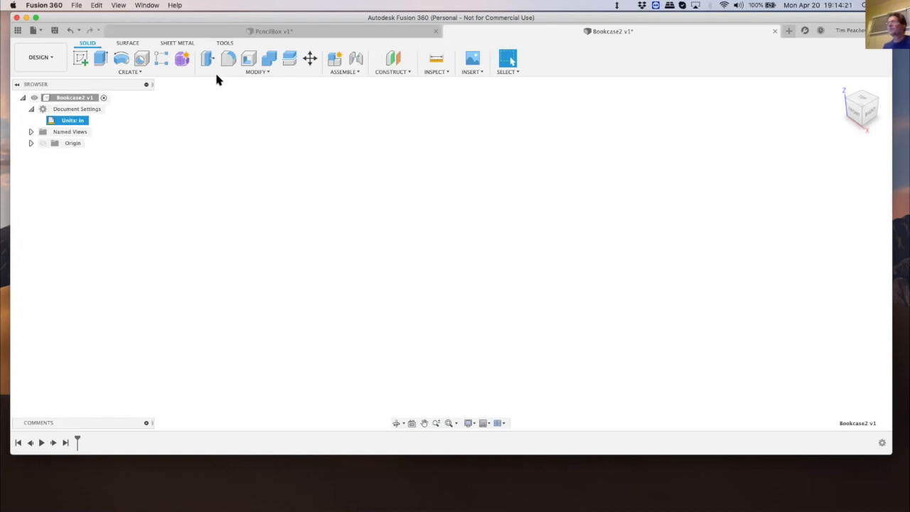
pyautogui.click(256, 72)
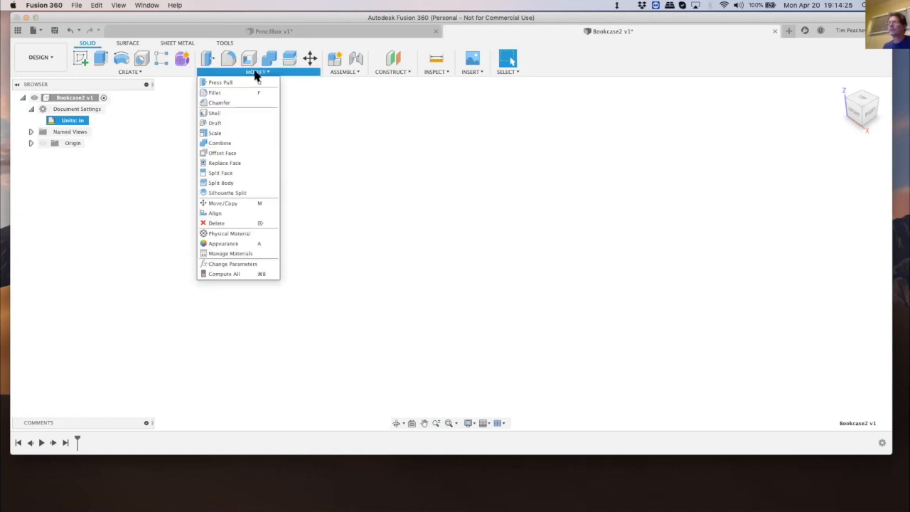
# Add a user parameter named FirstShelf in inches with the expression 4
pyautogui.click(230, 264)
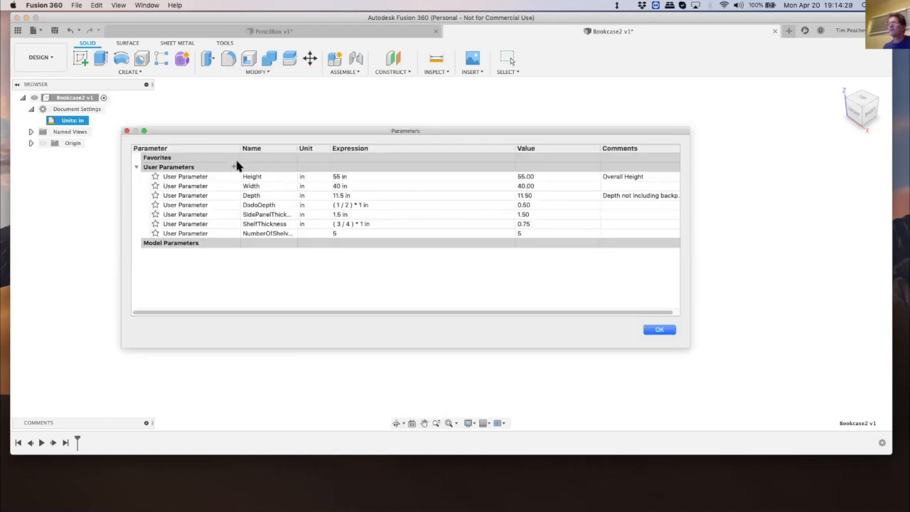
pyautogui.click(233, 166)
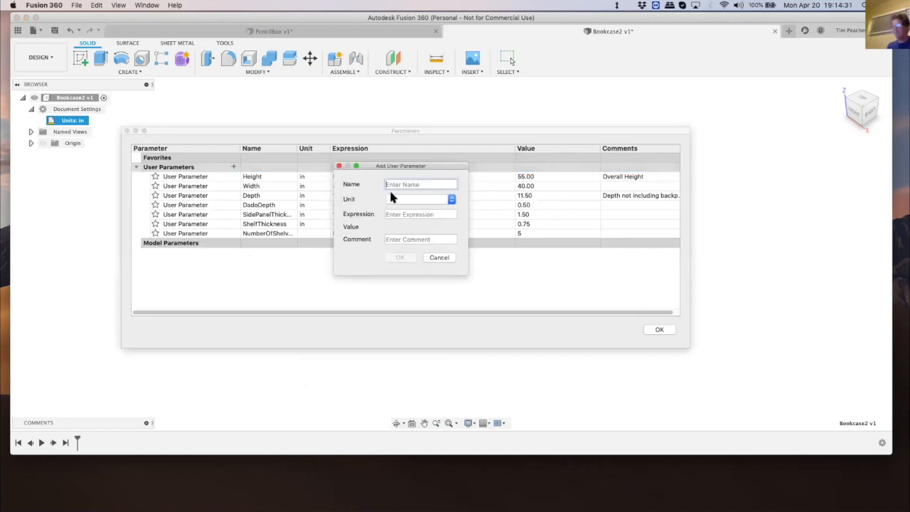
pyautogui.write('FirstShelf')
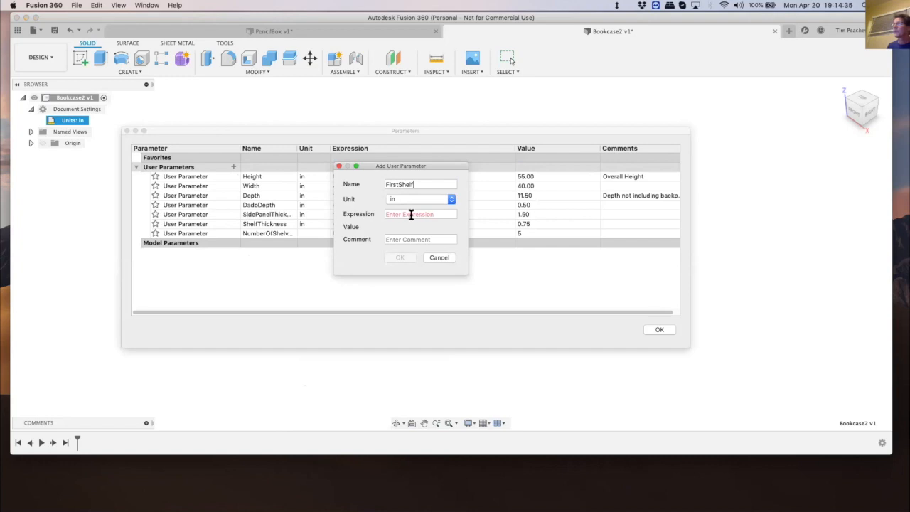
pyautogui.click(405, 214)
pyautogui.write('4')
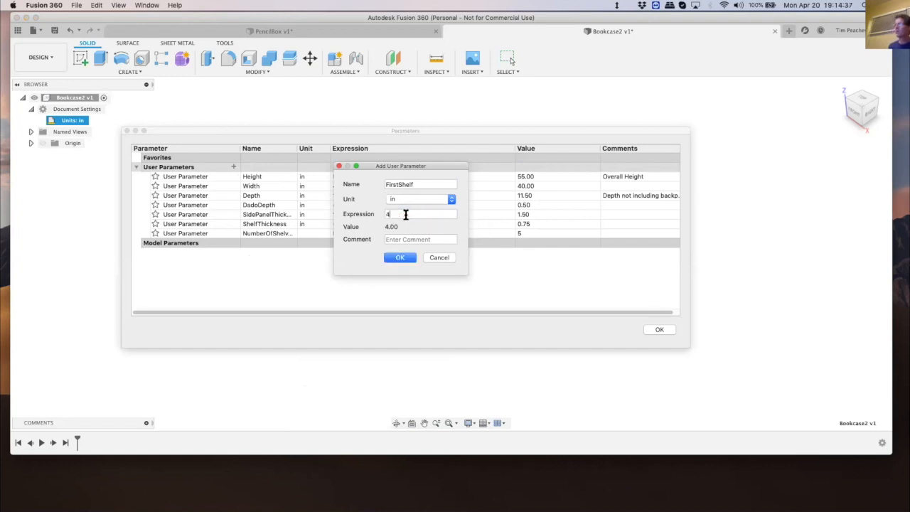
pyautogui.click(400, 257)
pyautogui.click(655, 330)
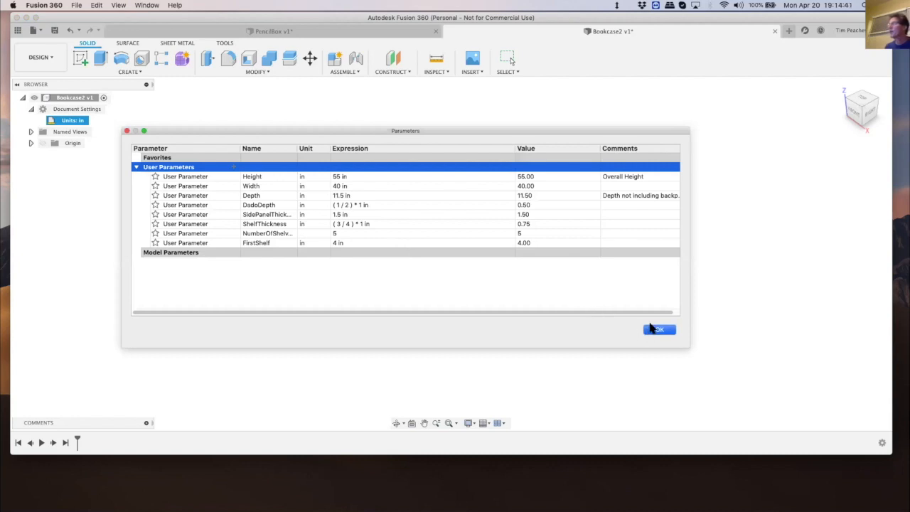
# Create a new empty, active component named Side under the Bookcase2 root
pyautogui.click(125, 72)
pyautogui.click(121, 83)
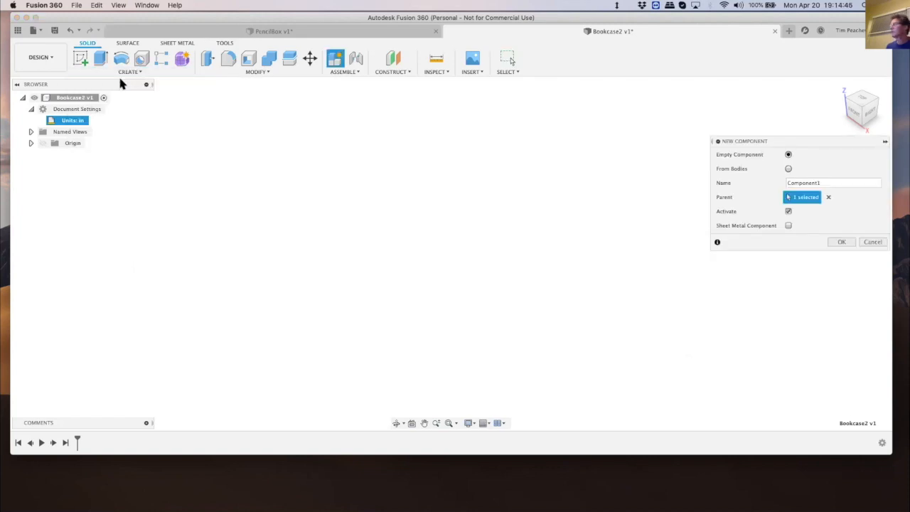
pyautogui.moveTo(829, 178); pyautogui.dragTo(773, 182)
pyautogui.write('Side')
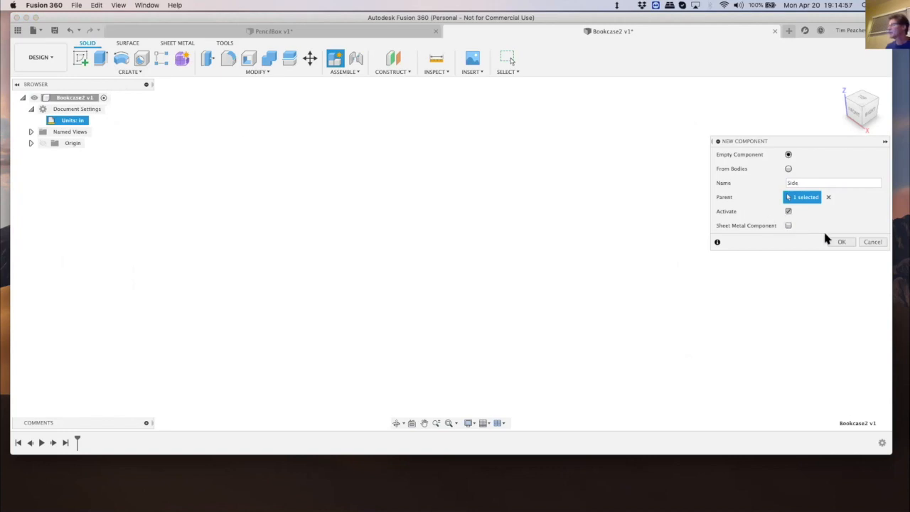
pyautogui.click(837, 242)
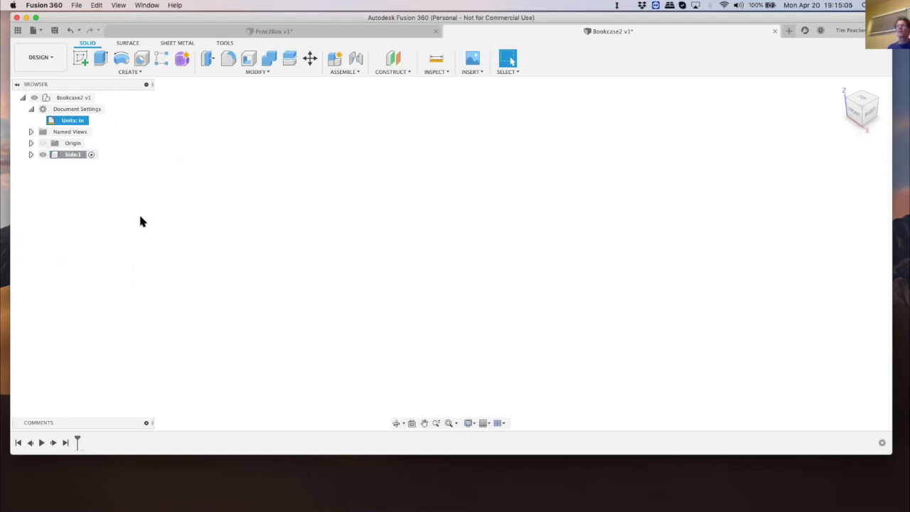
# Save the design as a new version with the description User Saved
pyautogui.click(56, 31)
pyautogui.click(447, 236)
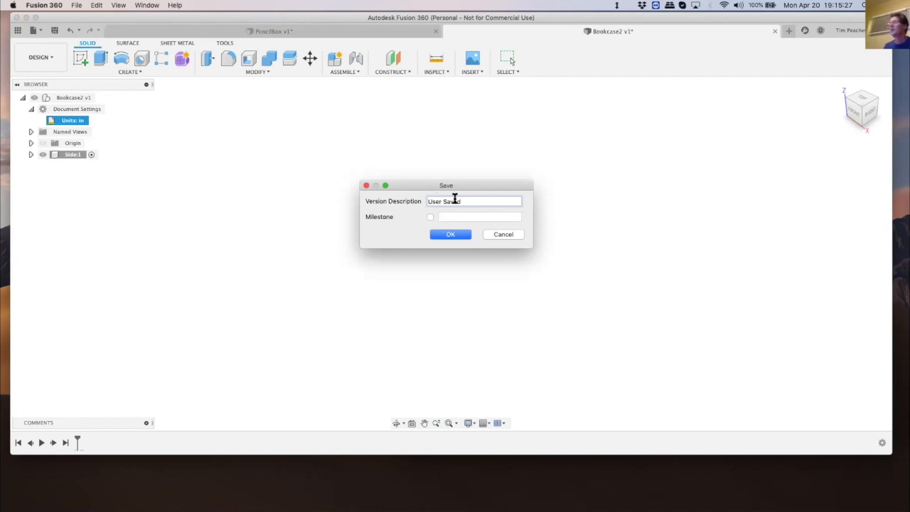
pyautogui.click(451, 235)
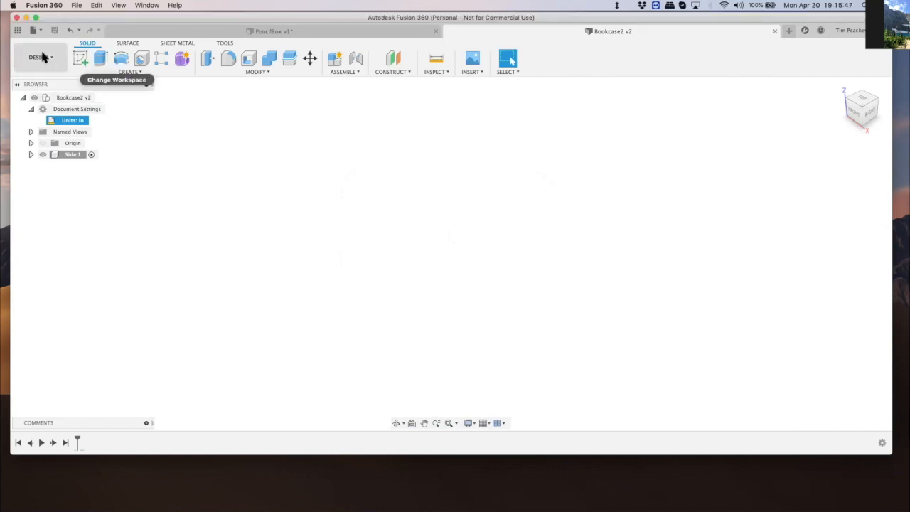
# Create a milestone named Initial Parameters Defined from version 2 in Bookcase2's version history
pyautogui.click(17, 29)
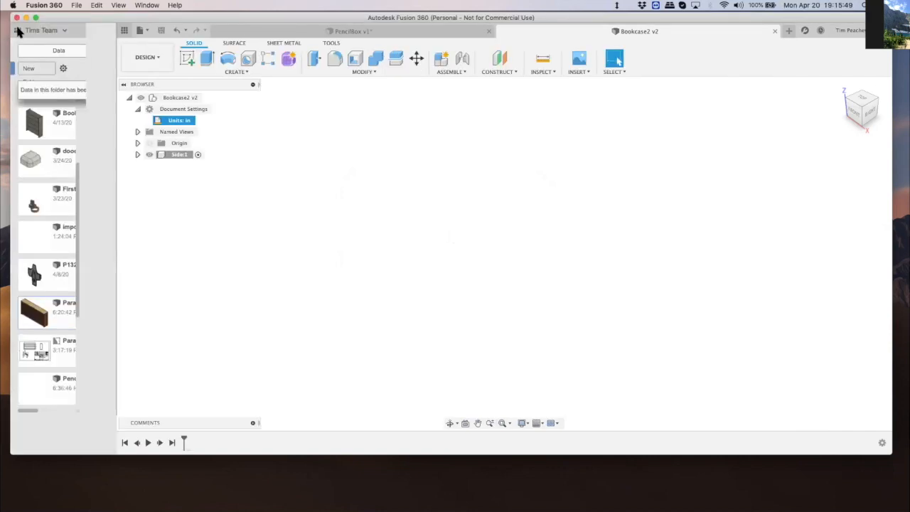
pyautogui.scroll(-1, 114, 316)
pyautogui.scroll(-4, 110, 328)
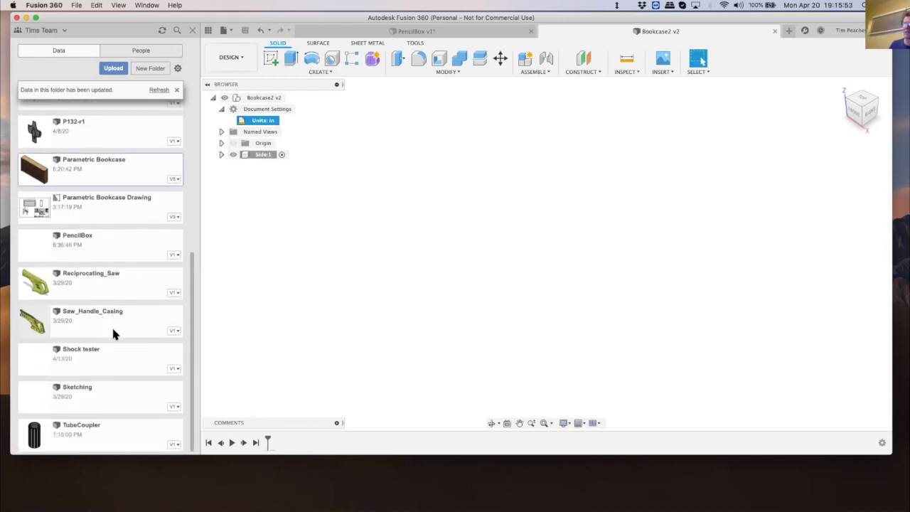
pyautogui.scroll(7, 145, 352)
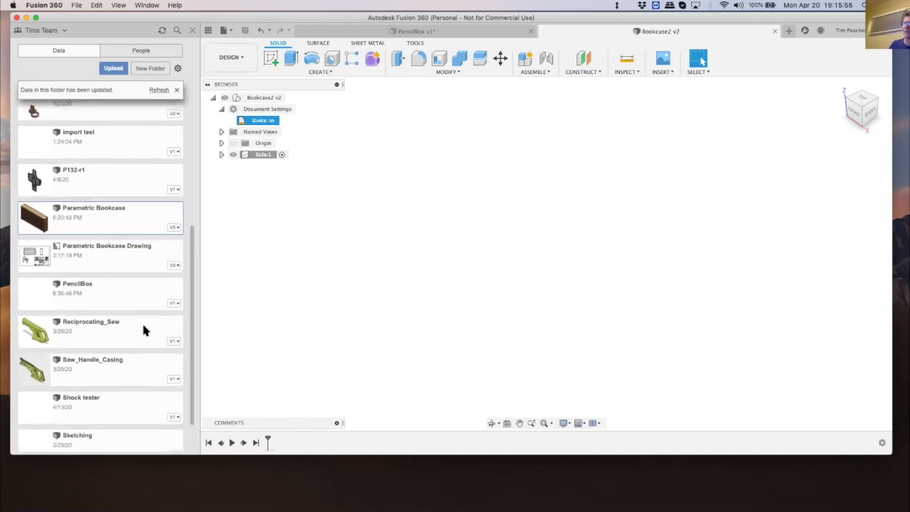
pyautogui.scroll(2, 146, 311)
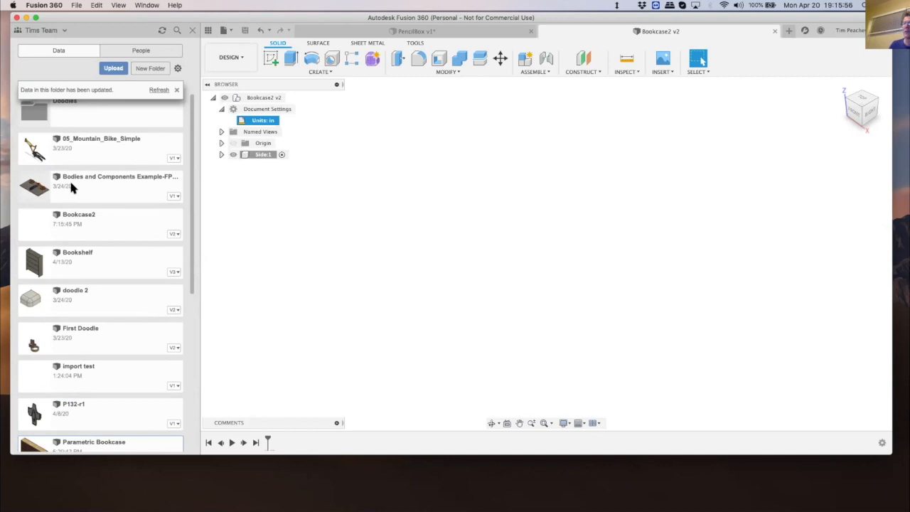
pyautogui.click(172, 233)
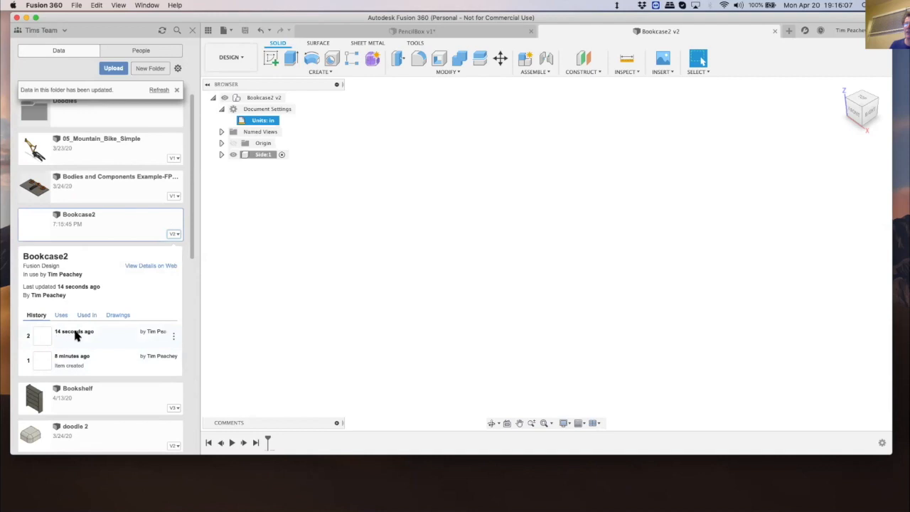
pyautogui.click(173, 339)
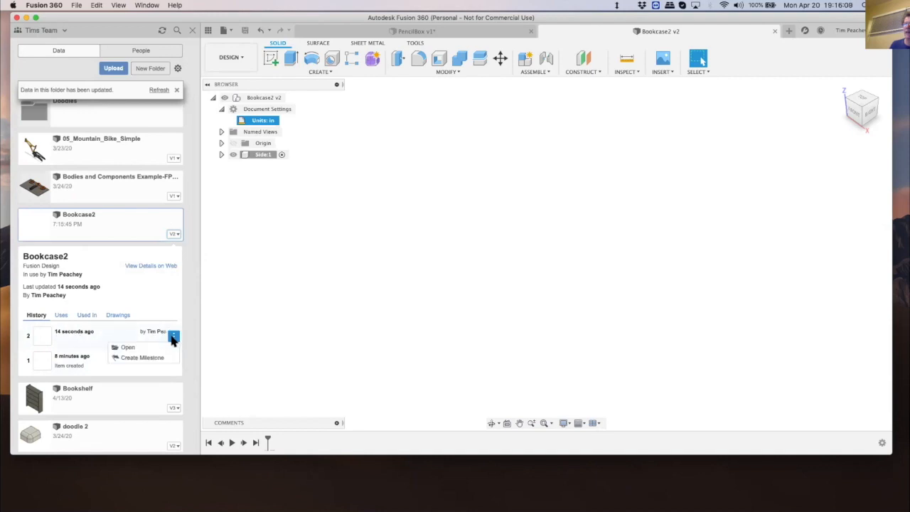
pyautogui.click(142, 358)
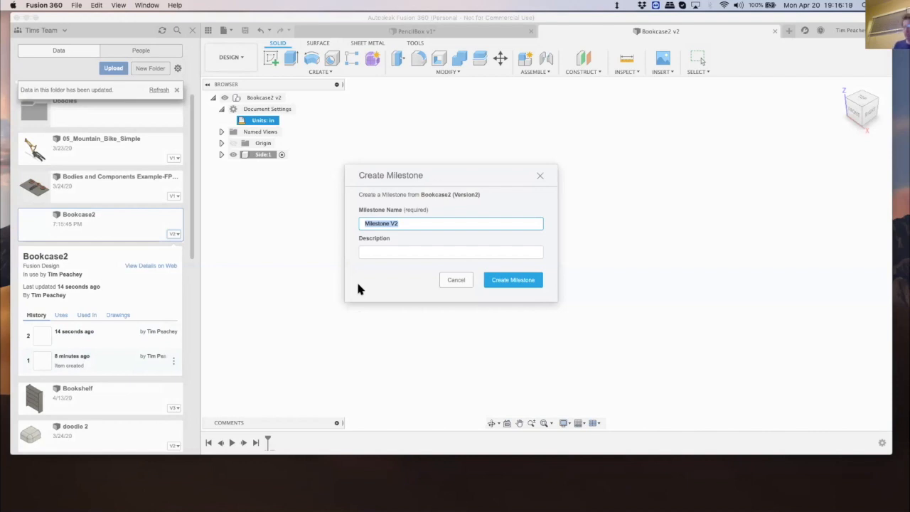
pyautogui.write('In')
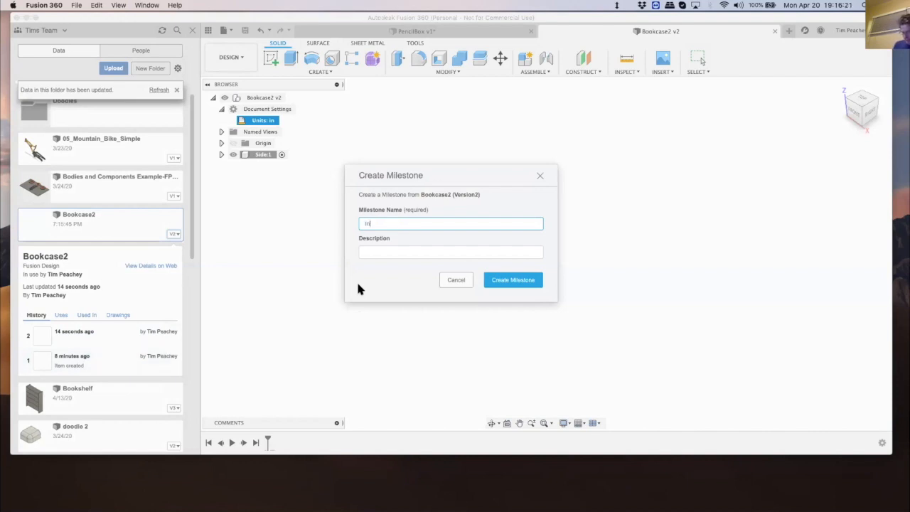
pyautogui.write('itial Parameters Defined')
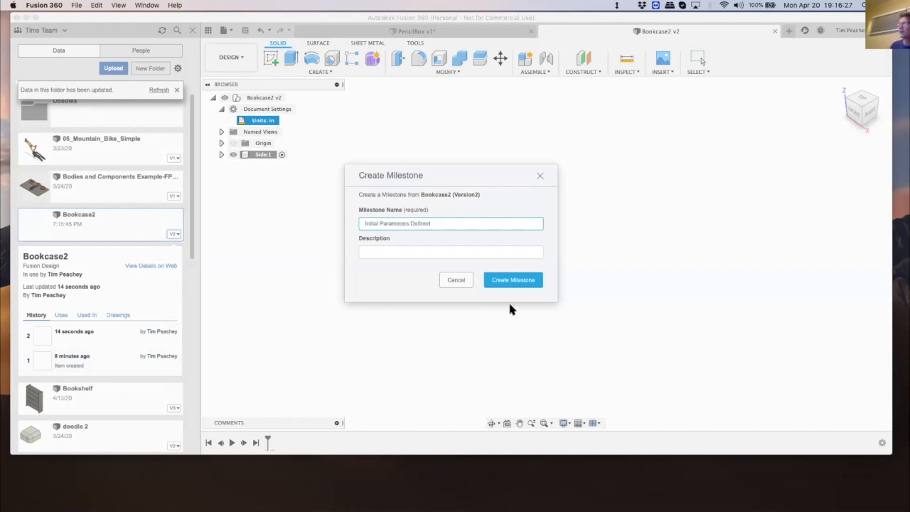
pyautogui.click(504, 278)
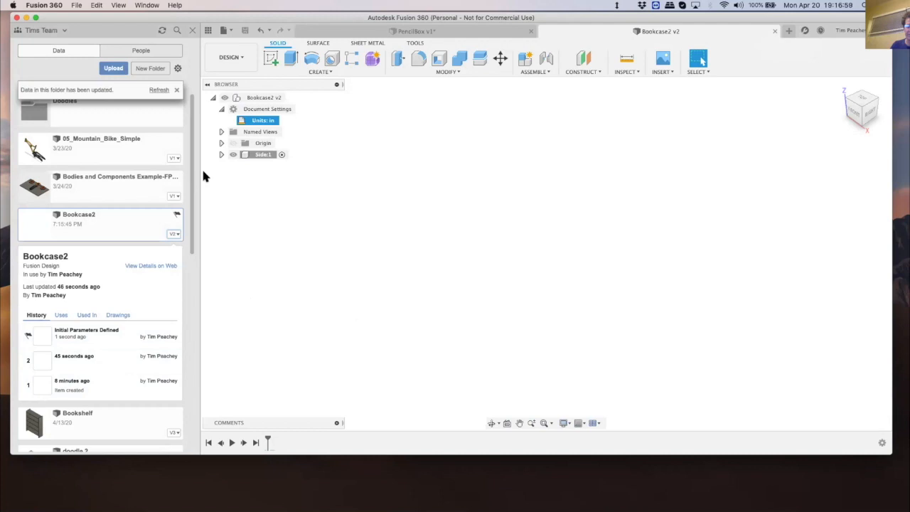
pyautogui.click(190, 32)
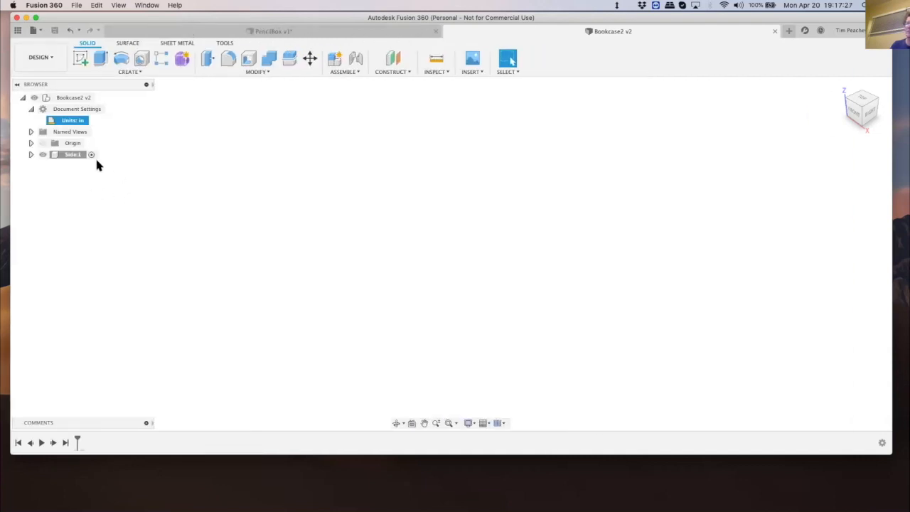
# Start a sketch on the horizontal XY origin plane in the Side component
pyautogui.press('Return')
pyautogui.click(78, 60)
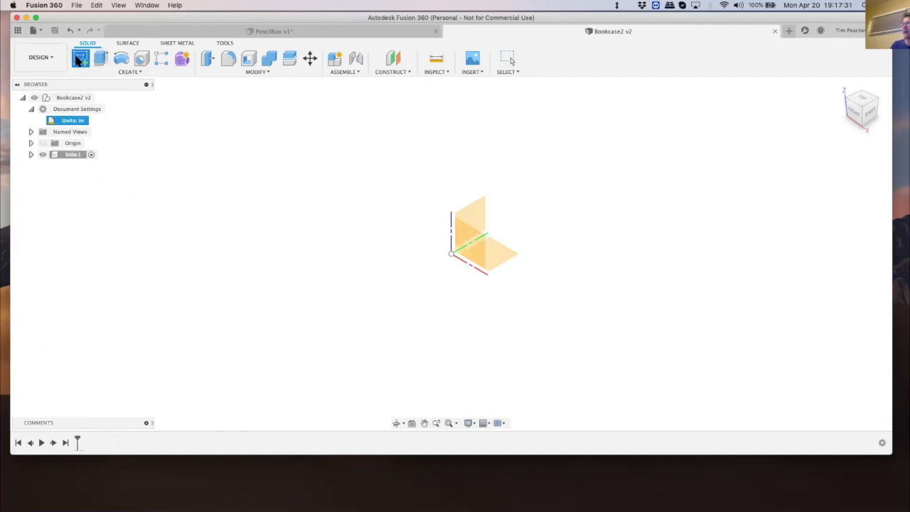
pyautogui.click(506, 257)
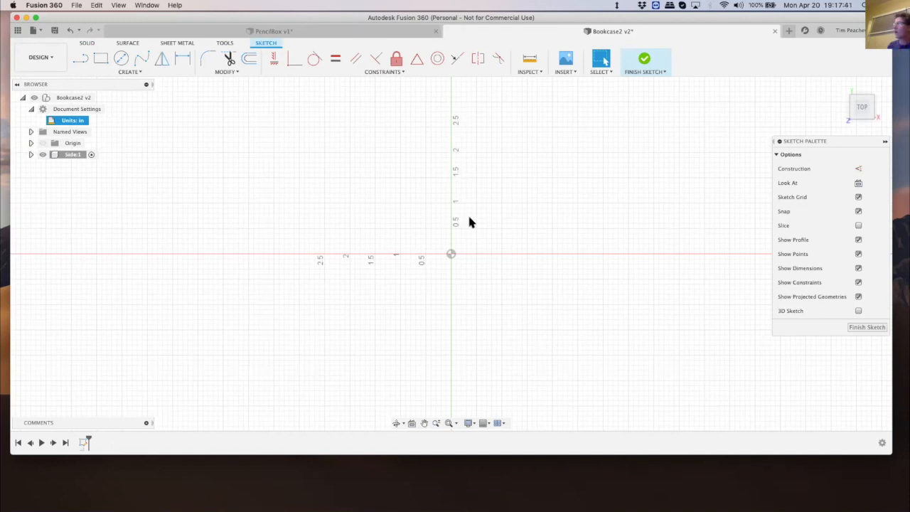
# Draw a rectangle from a corner on the red axis about 5 in left of the origin, Depth high and SidePanelThickness wide
pyautogui.click(100, 58)
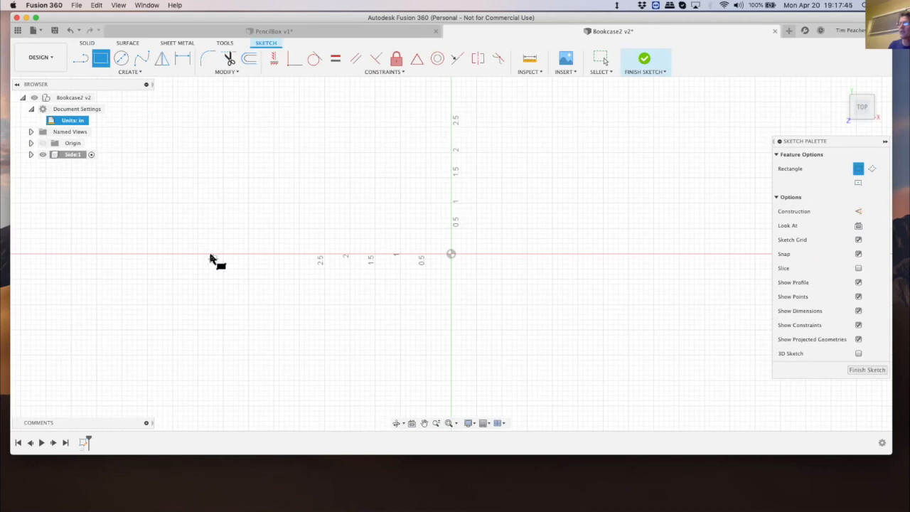
pyautogui.click(198, 254)
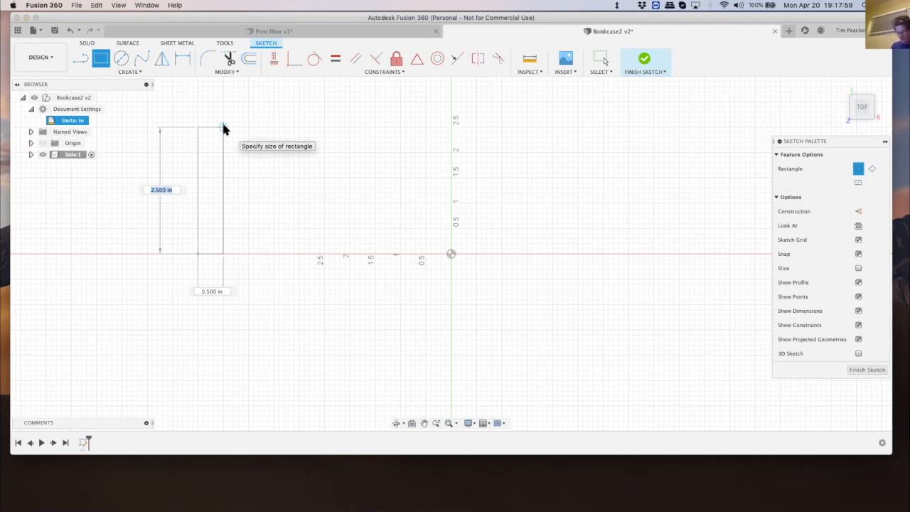
pyautogui.write('De')
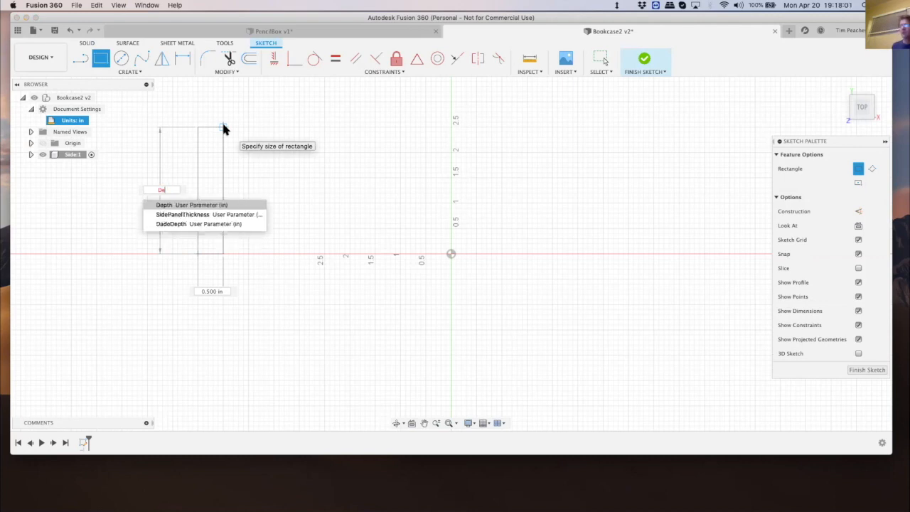
pyautogui.click(169, 206)
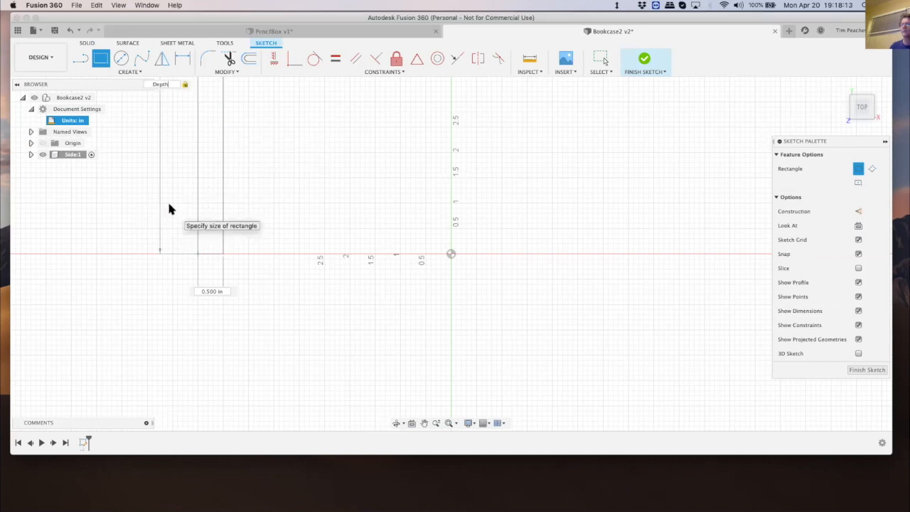
pyautogui.press('Tab')
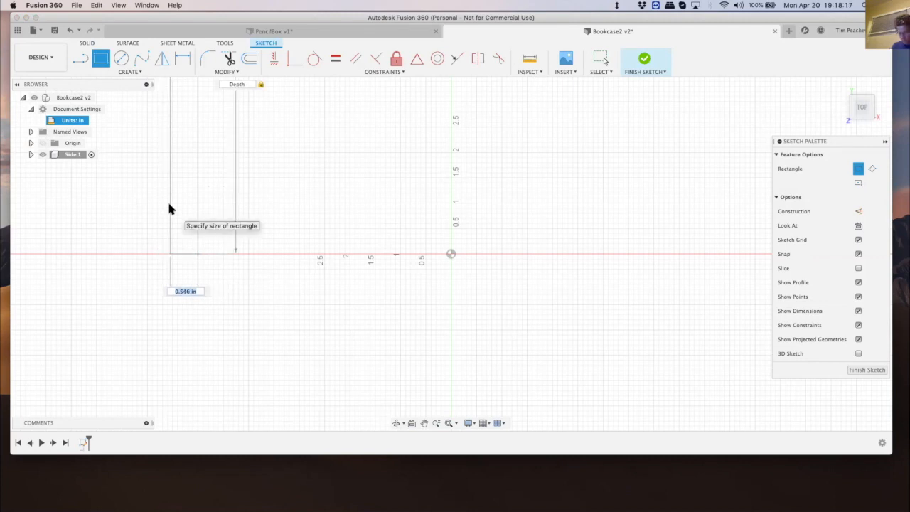
pyautogui.write('th')
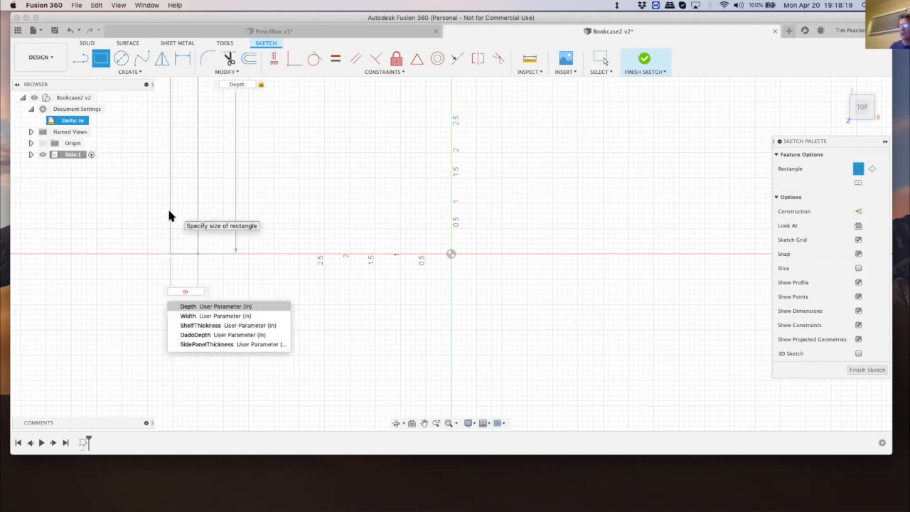
pyautogui.click(189, 345)
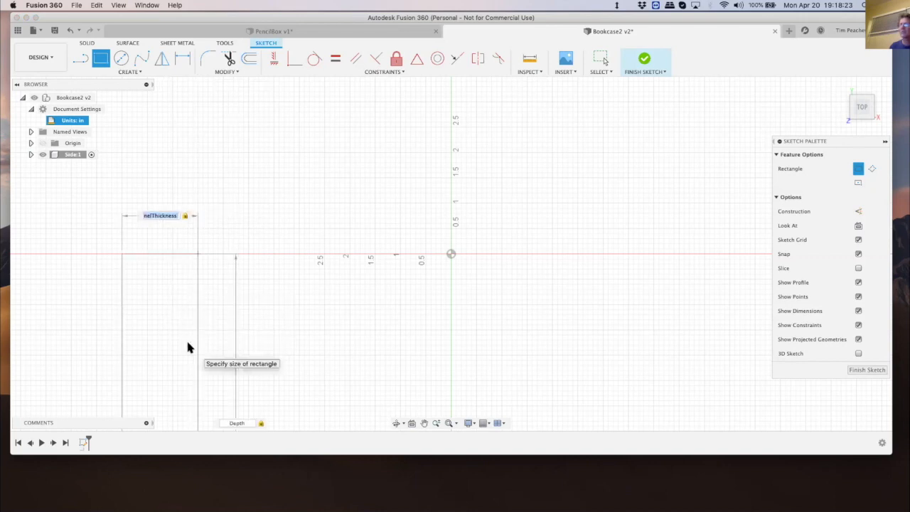
pyautogui.scroll(-1, 197, 287)
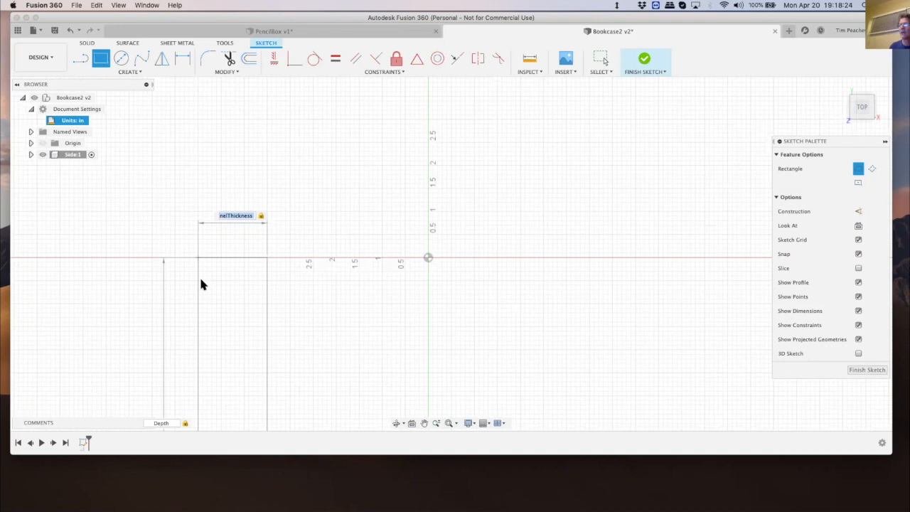
pyautogui.scroll(-5, 193, 261)
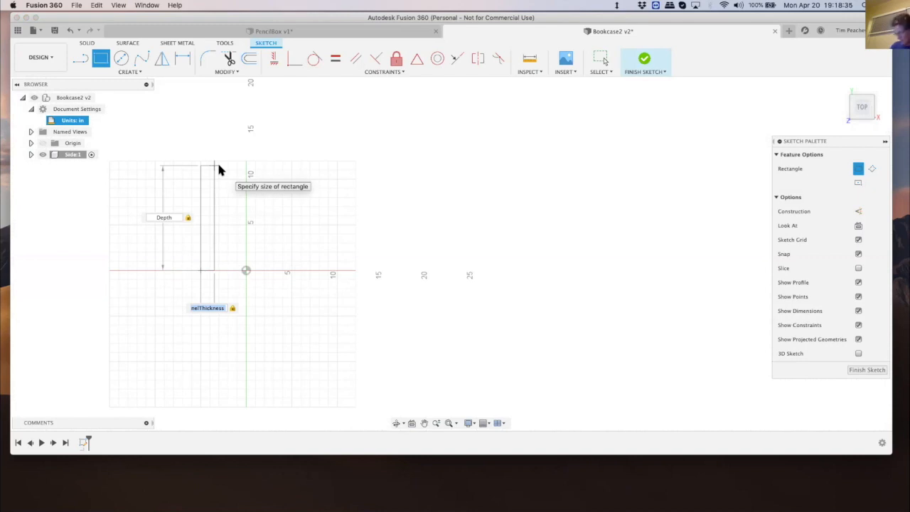
pyautogui.press('Return')
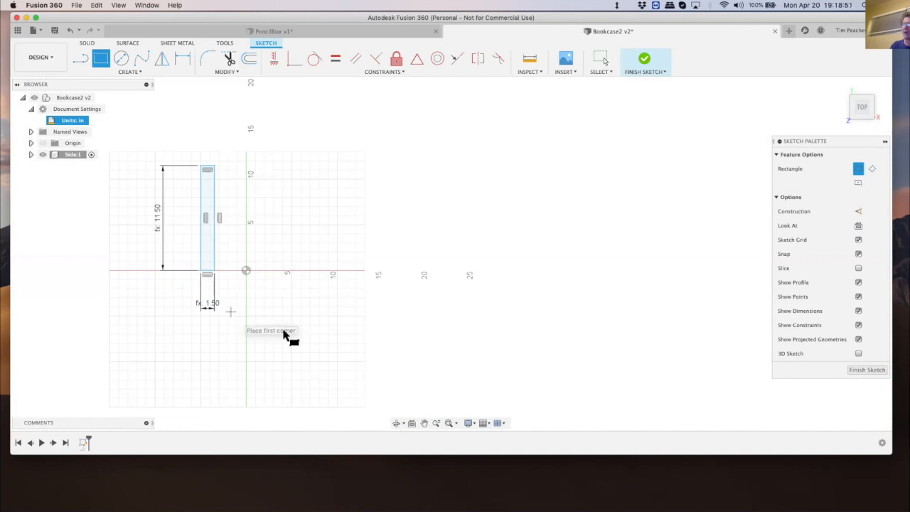
pyautogui.click(182, 57)
pyautogui.click(203, 199)
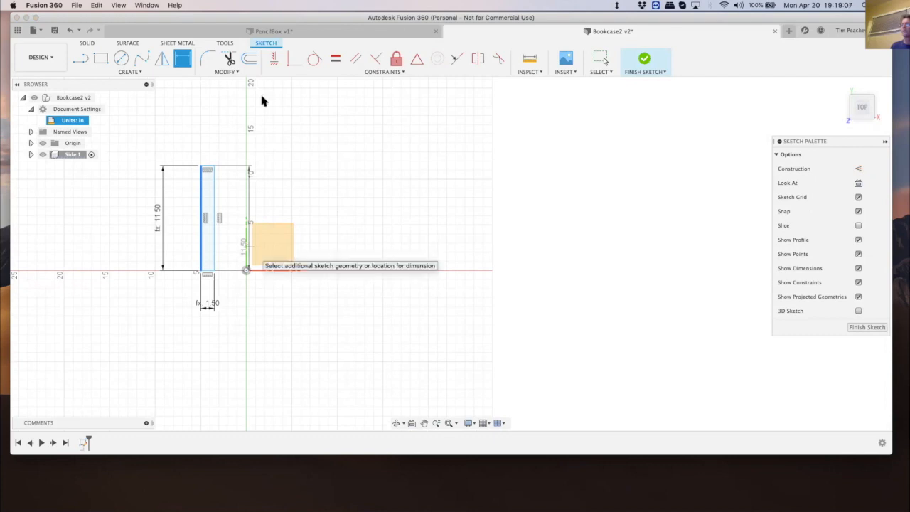
pyautogui.click(185, 57)
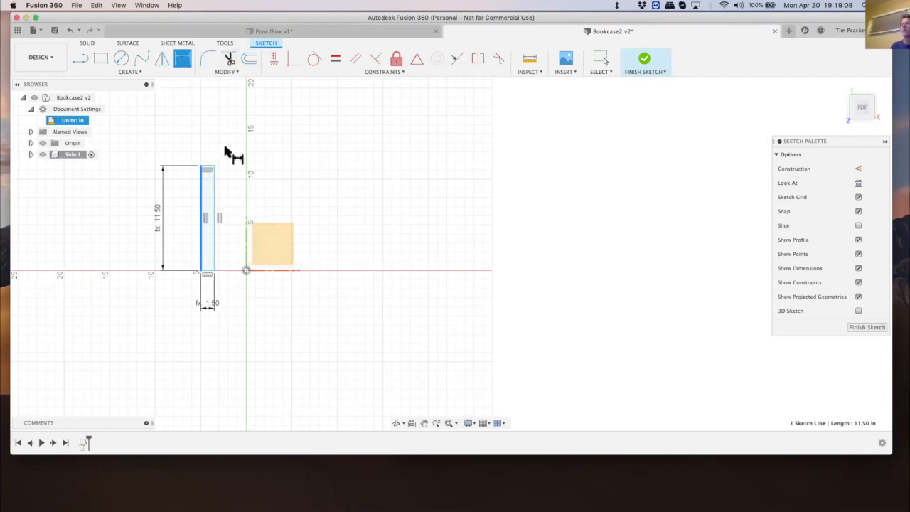
pyautogui.press('Escape')
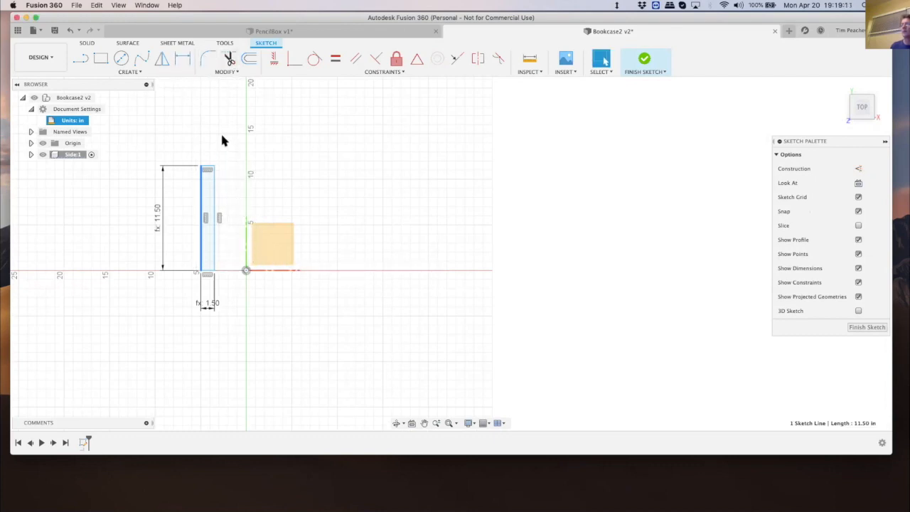
pyautogui.press('Escape')
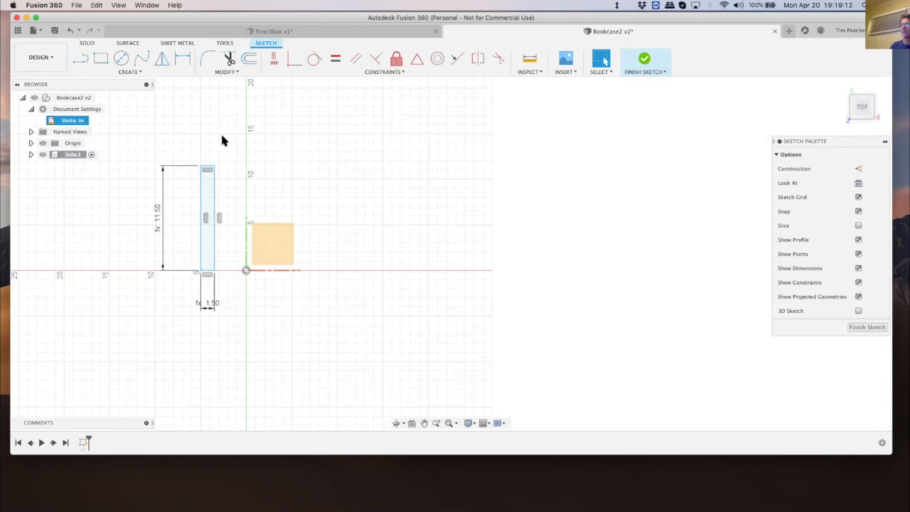
# Dimension the rectangle's outer long edge from the green Y axis as Width/2 and finish the sketch
pyautogui.click(184, 60)
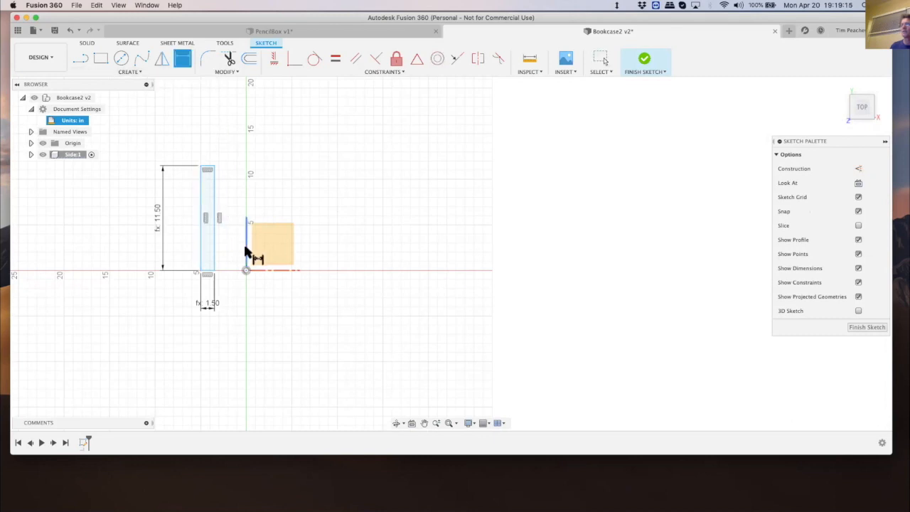
pyautogui.click(246, 251)
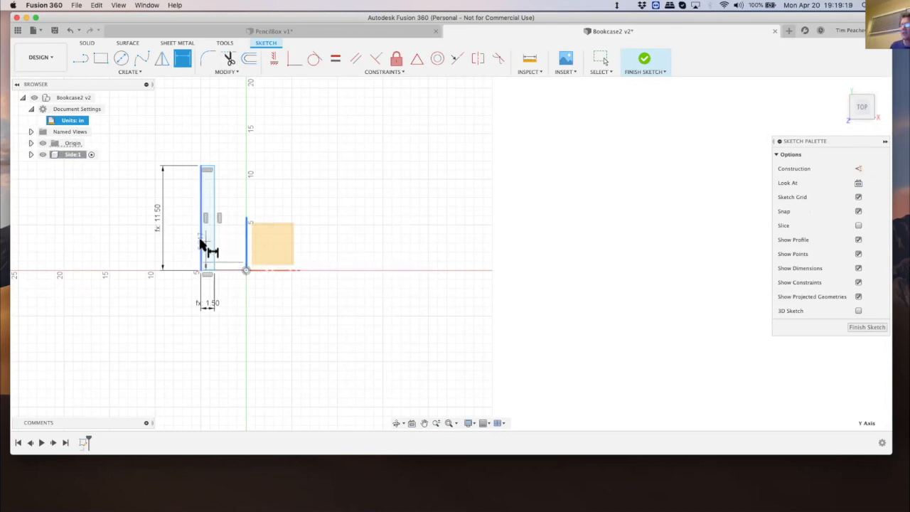
pyautogui.click(203, 245)
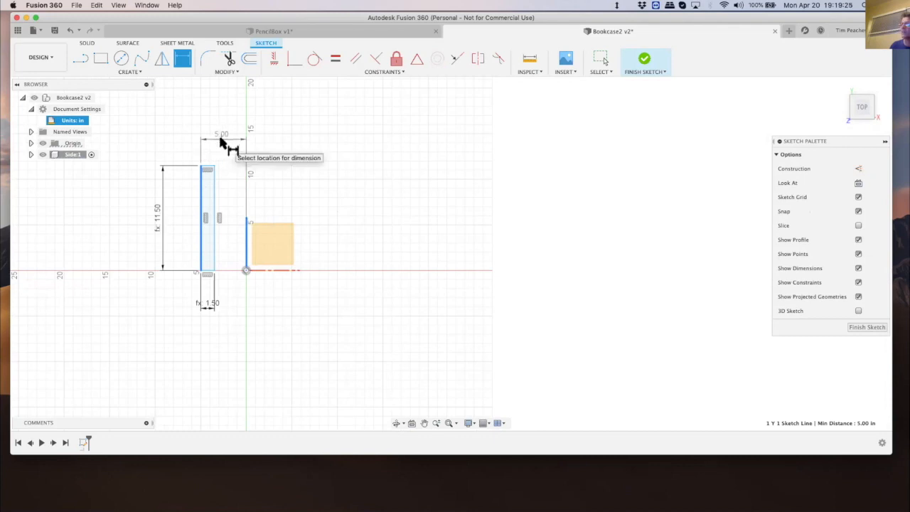
pyautogui.click(220, 140)
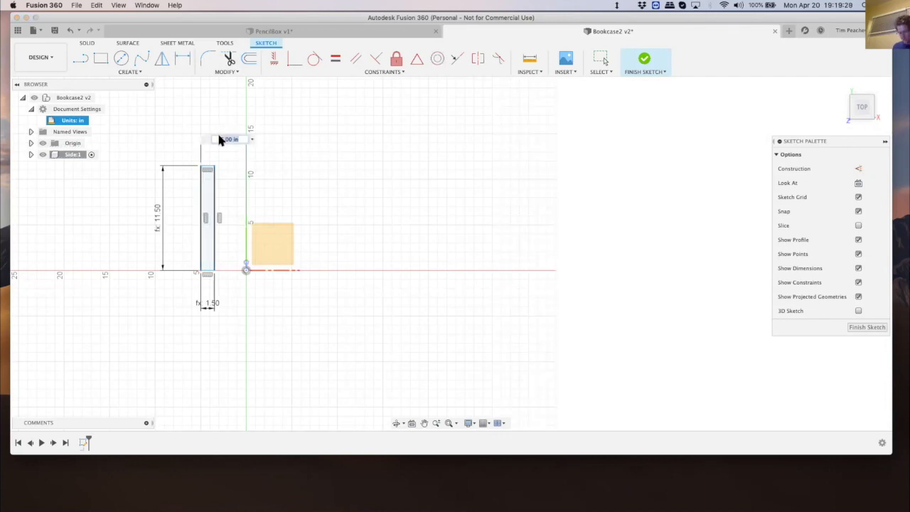
pyautogui.write('width')
pyautogui.press('BackSpace')
pyautogui.press('BackSpace')
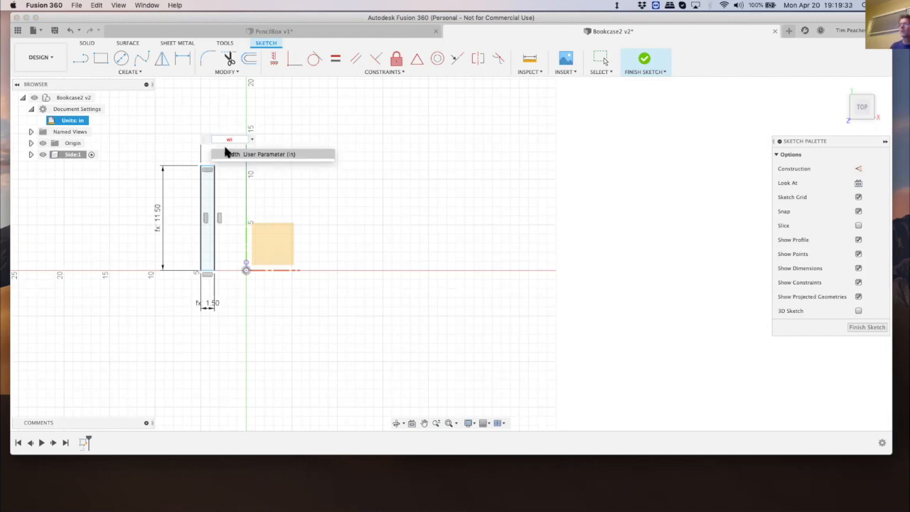
pyautogui.click(230, 154)
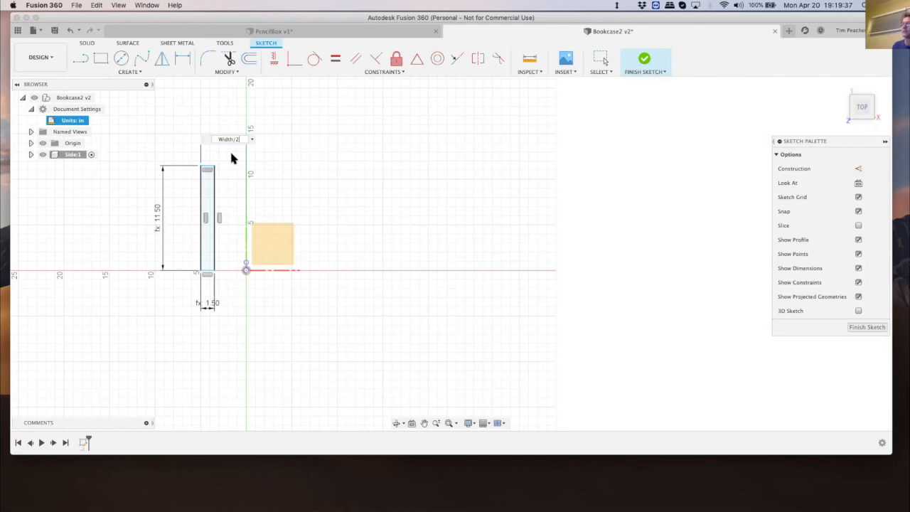
pyautogui.write('/2')
pyautogui.press('Return')
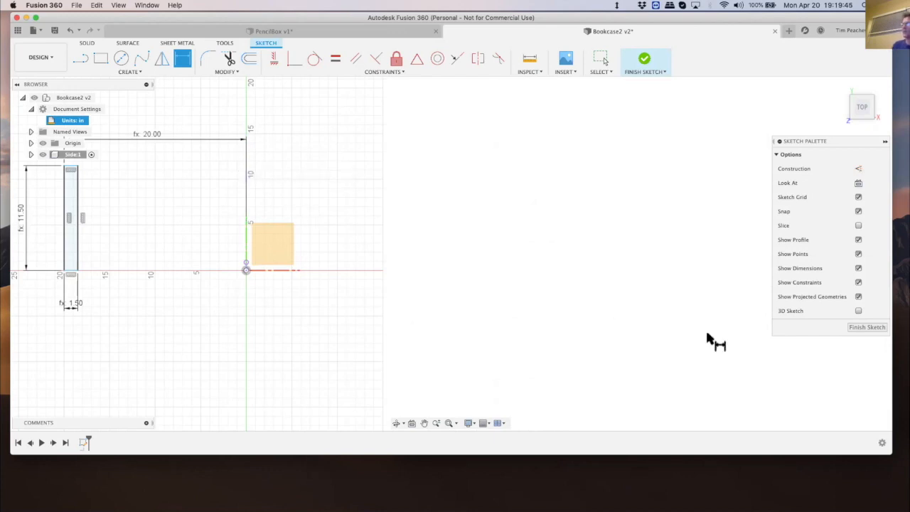
pyautogui.click(856, 328)
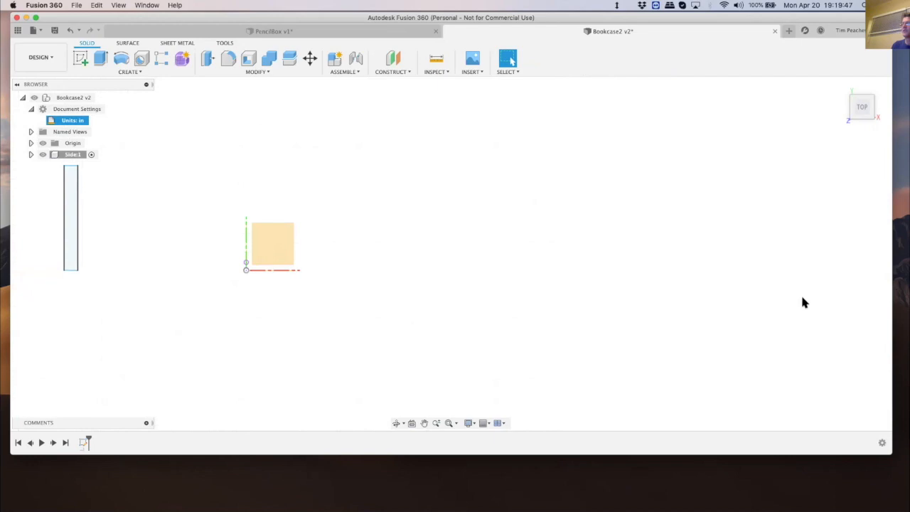
# Start an upward extrusion of the side panel's rectangle profile with height-ShelfThickness as the distance expression
pyautogui.click(839, 86)
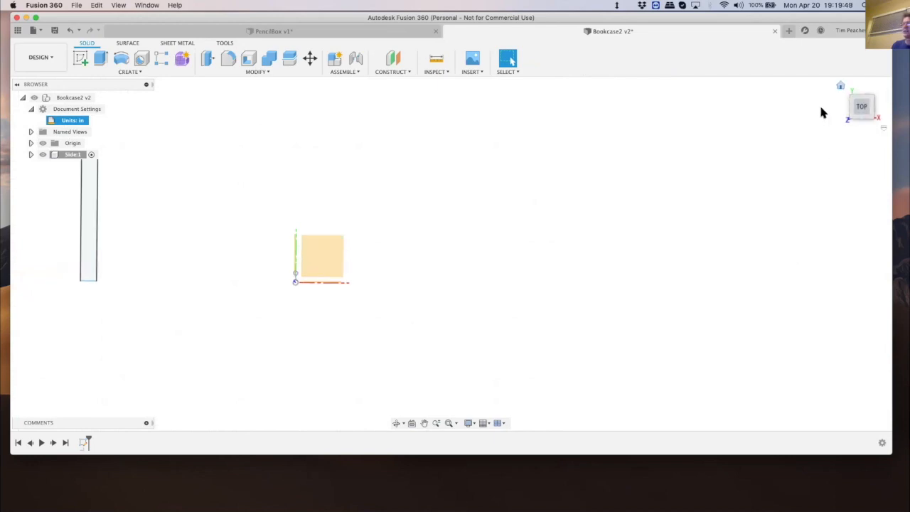
pyautogui.scroll(-4, 435, 249)
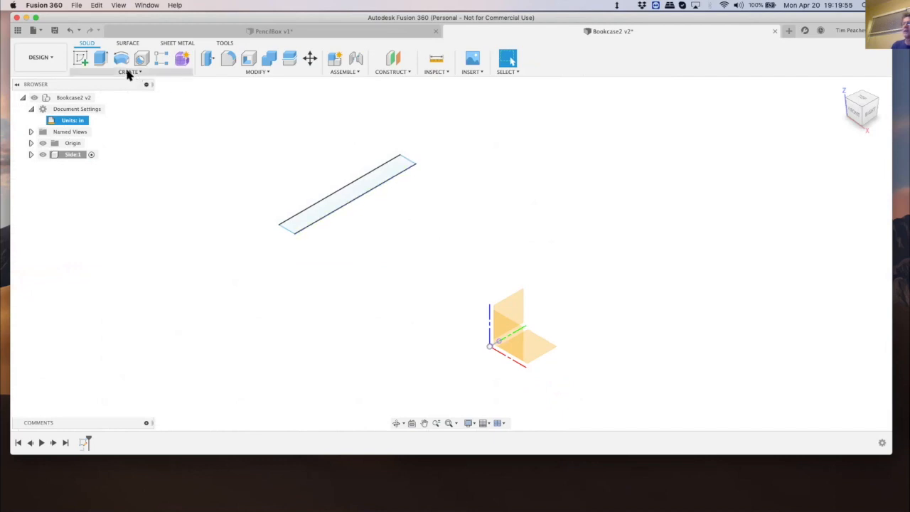
pyautogui.click(99, 59)
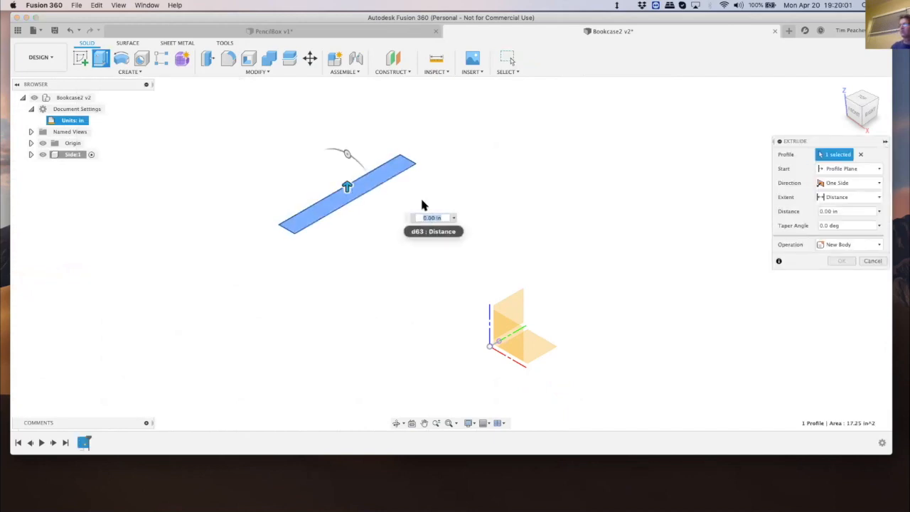
pyautogui.moveTo(346, 183); pyautogui.dragTo(346, 162)
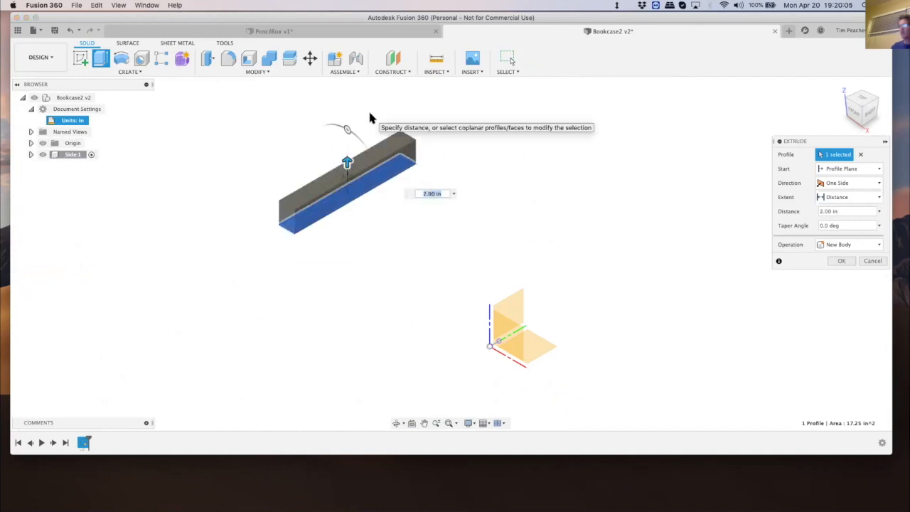
pyautogui.write('height')
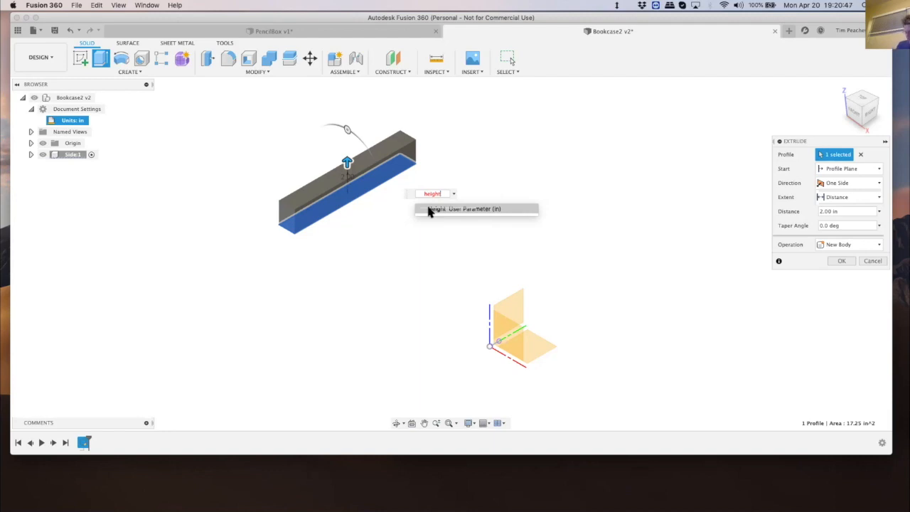
pyautogui.write('-sh')
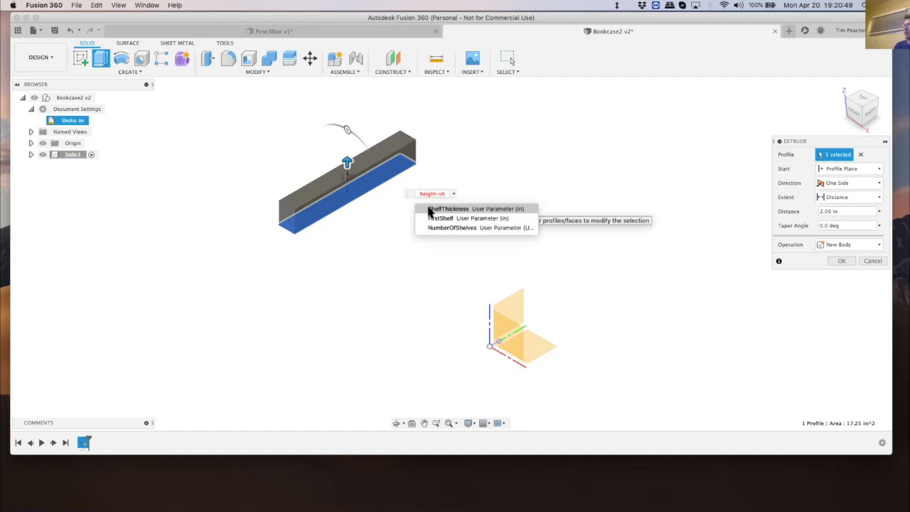
pyautogui.click(429, 209)
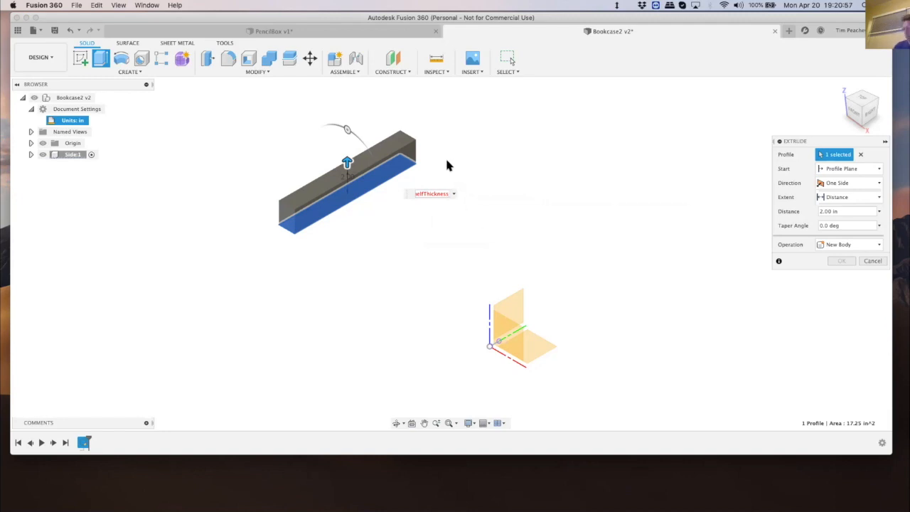
# Correct the extrusion distance to Height-ShelfThickness using the capitalised Height parameter, and create the side panel as a new body
pyautogui.press('super+a')
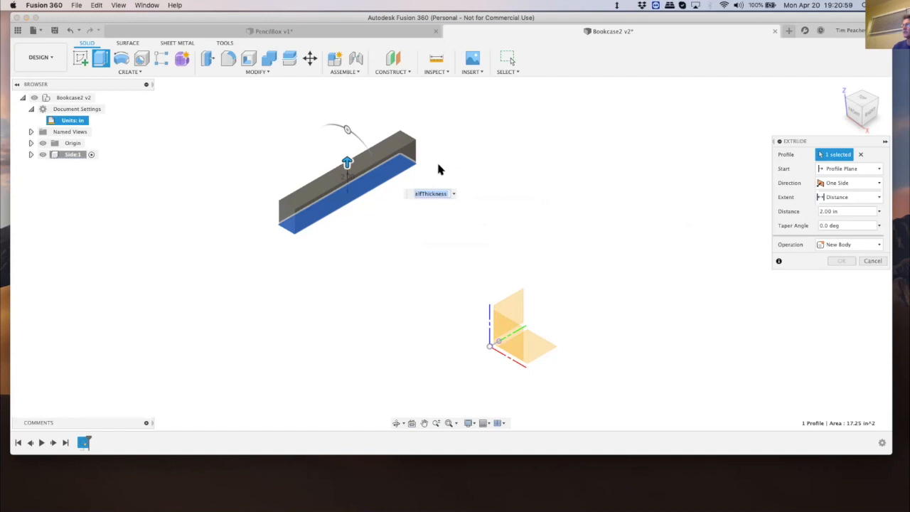
pyautogui.click(445, 192)
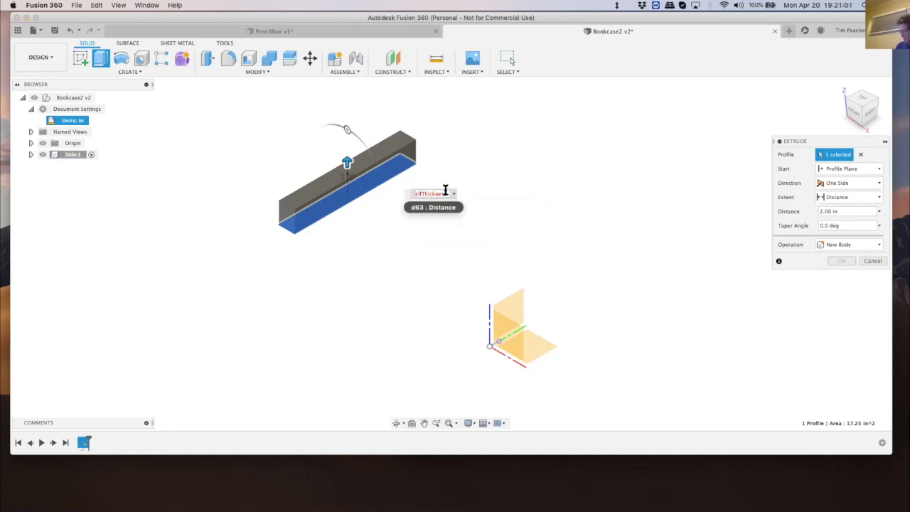
pyautogui.press('BackSpace')
pyautogui.press('Left')
pyautogui.press('Left')
pyautogui.press('Left')
pyautogui.press('Left')
pyautogui.press('Left')
pyautogui.press('Left')
pyautogui.press('Left')
pyautogui.press('Left')
pyautogui.press('Left')
pyautogui.press('Left')
pyautogui.press('Left')
pyautogui.press('Left')
pyautogui.press('Left')
pyautogui.press('Left')
pyautogui.press('Left')
pyautogui.press('Left')
pyautogui.press('Left')
pyautogui.press('Left')
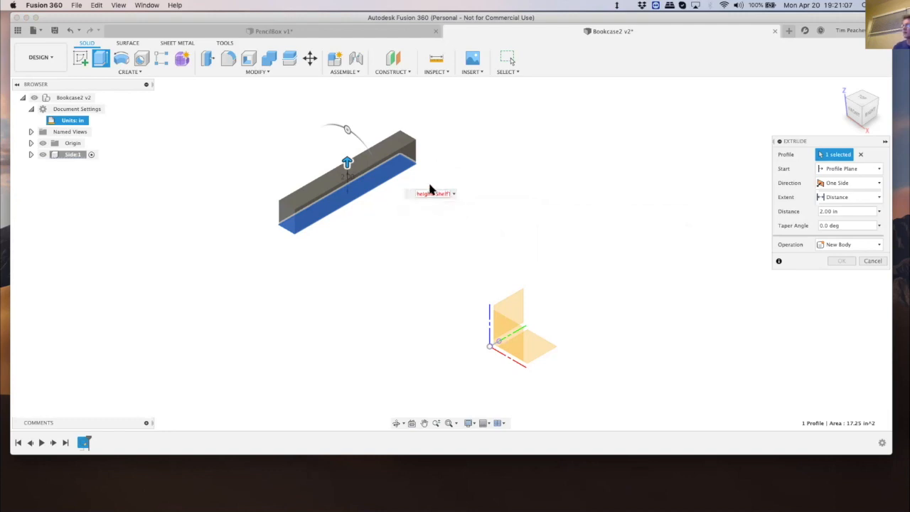
pyautogui.doubleClick(430, 192)
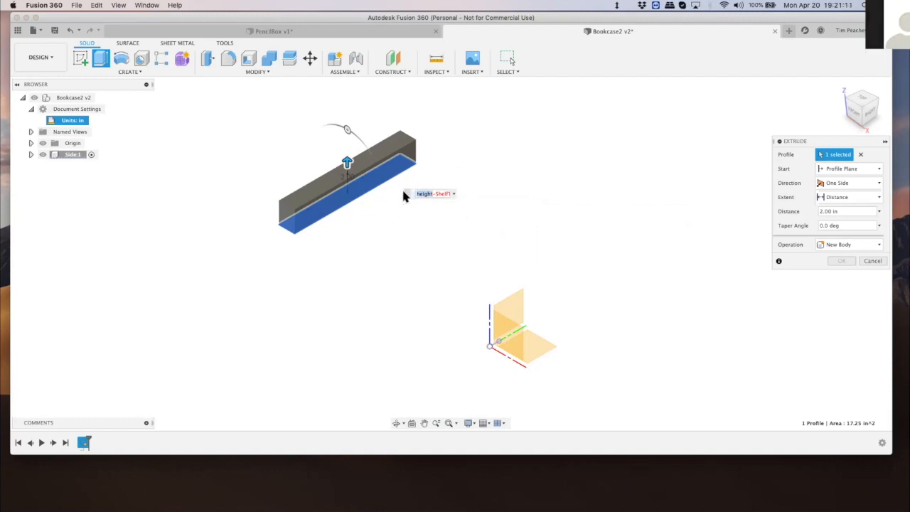
pyautogui.write('H-ShelfThick')
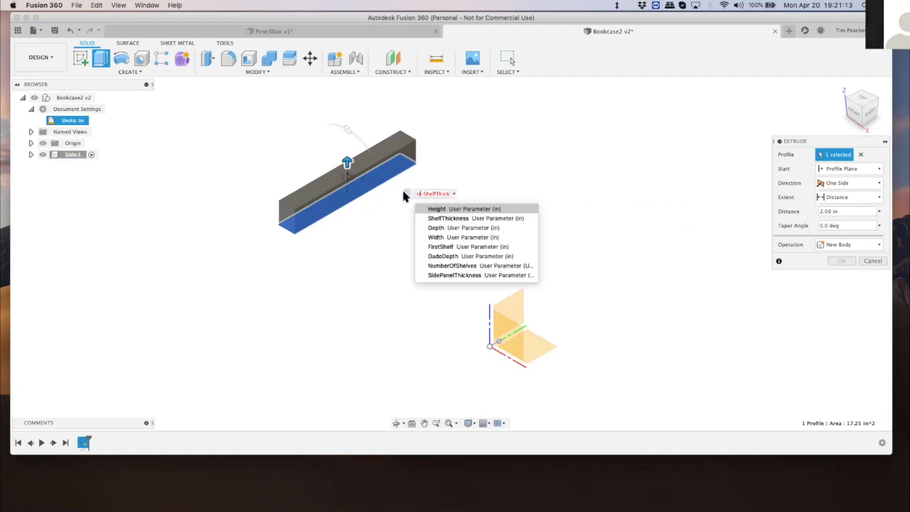
pyautogui.click(437, 208)
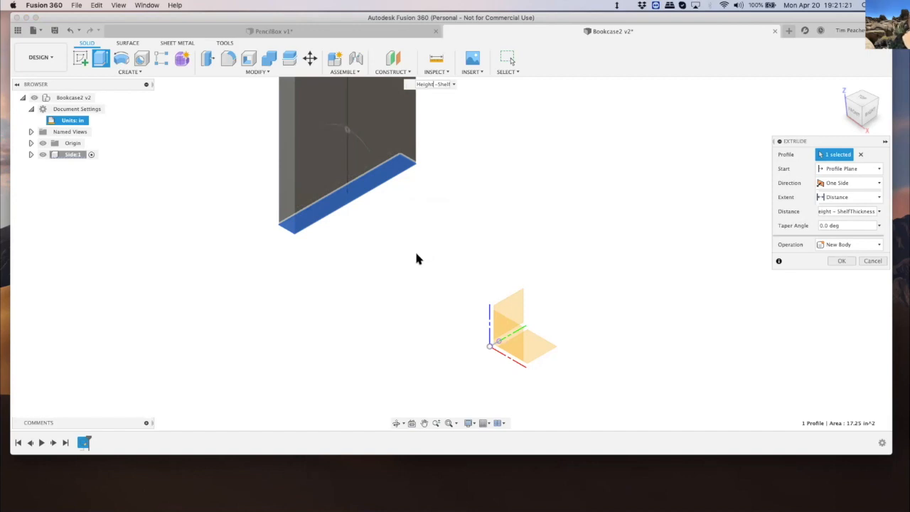
pyautogui.scroll(-1, 407, 270)
pyautogui.scroll(-5, 407, 275)
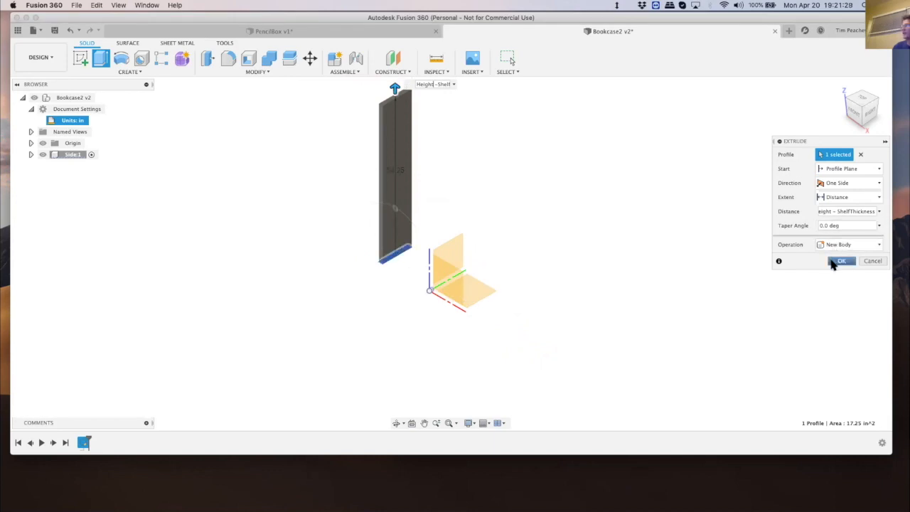
pyautogui.click(839, 262)
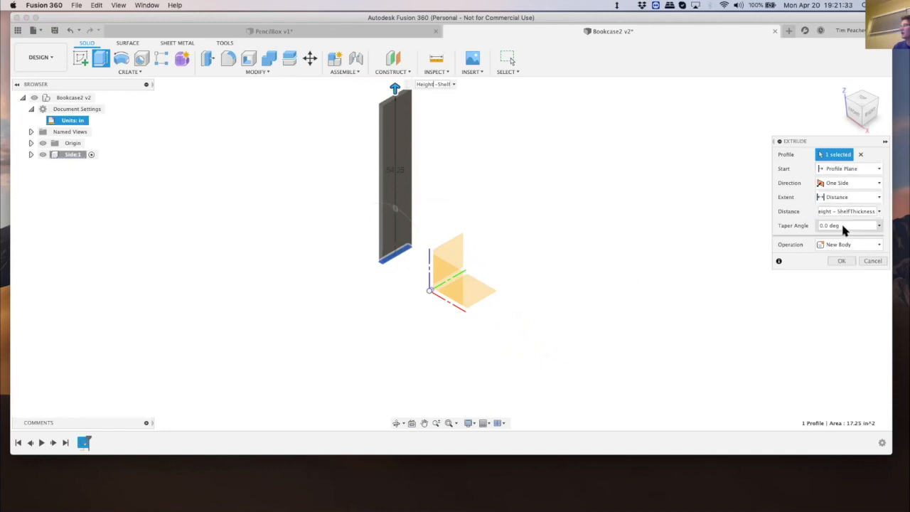
pyautogui.click(842, 261)
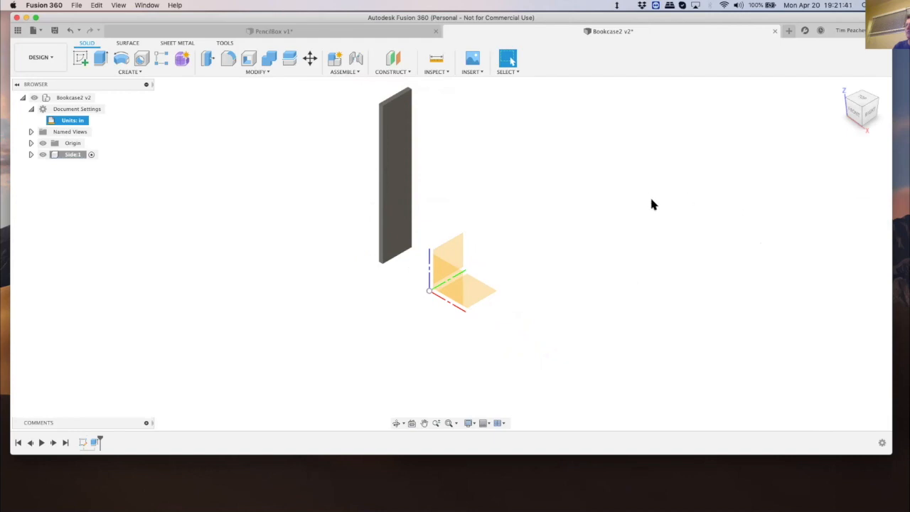
# Apply the Oak, White physical material from the library's Wood category to the side panel
pyautogui.click(257, 73)
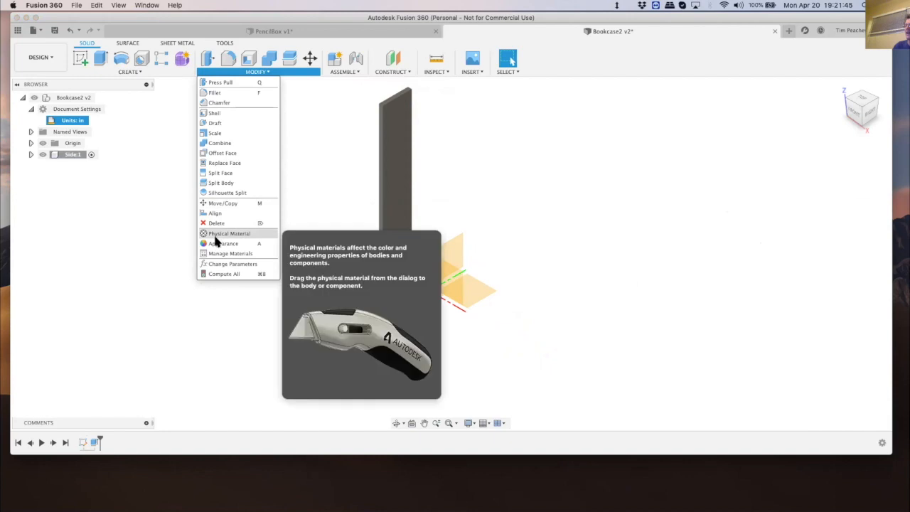
pyautogui.click(261, 232)
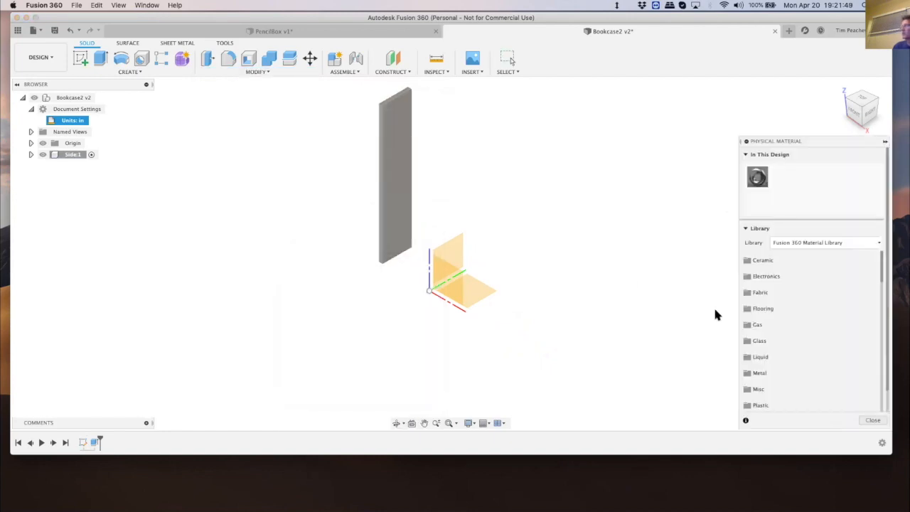
pyautogui.scroll(-2, 791, 359)
pyautogui.scroll(-8, 789, 359)
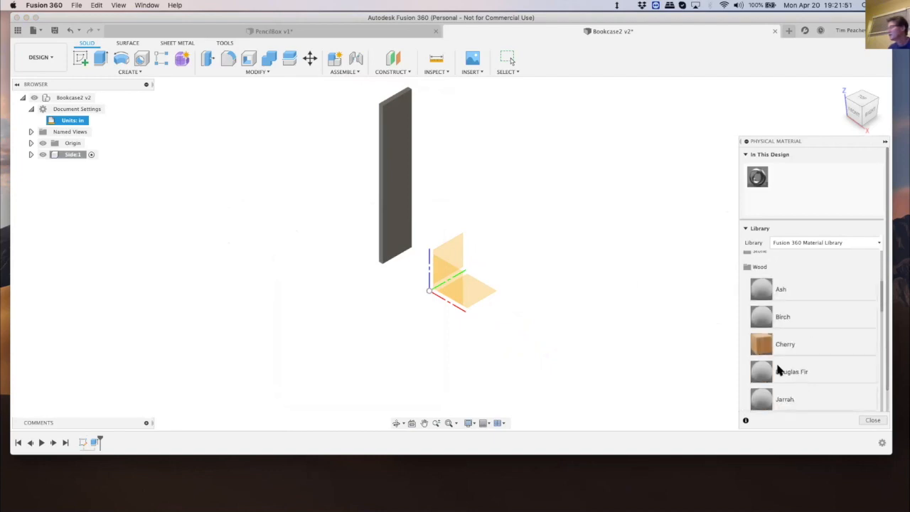
pyautogui.scroll(-4, 779, 370)
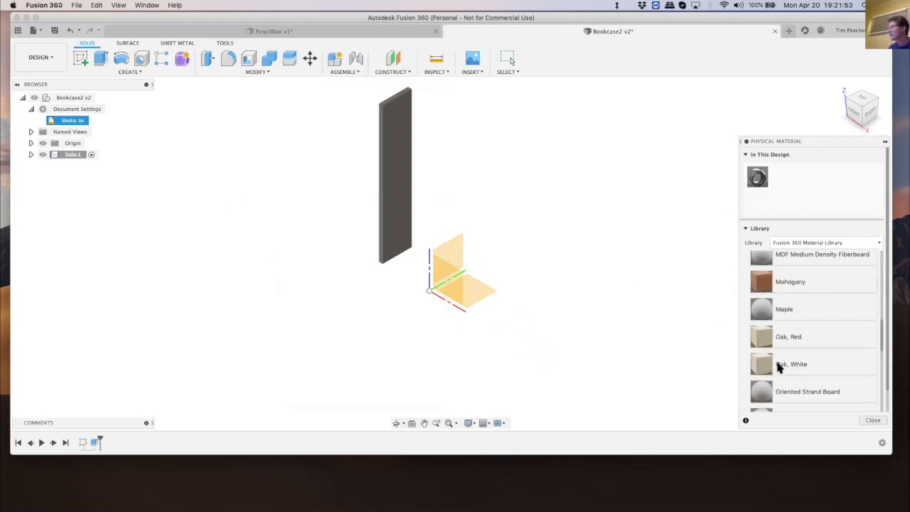
pyautogui.scroll(-1, 777, 368)
pyautogui.moveTo(763, 335); pyautogui.dragTo(391, 176)
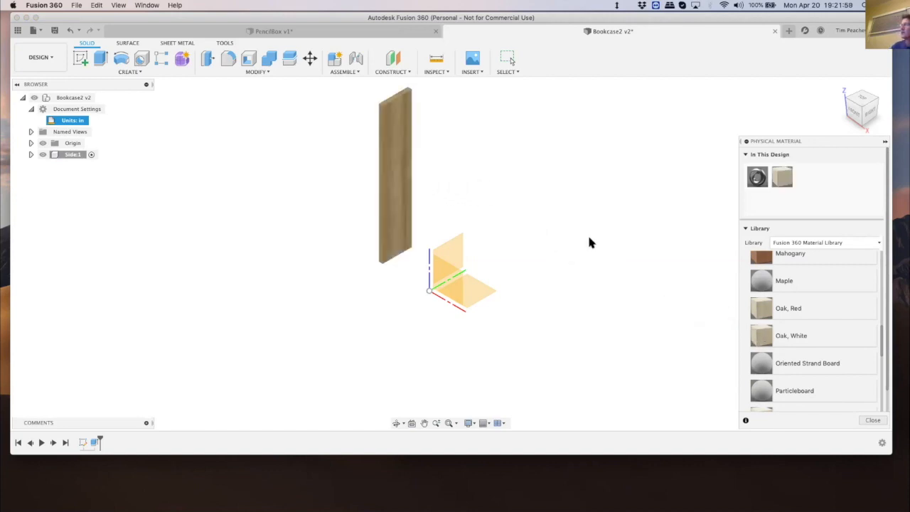
pyautogui.click(872, 421)
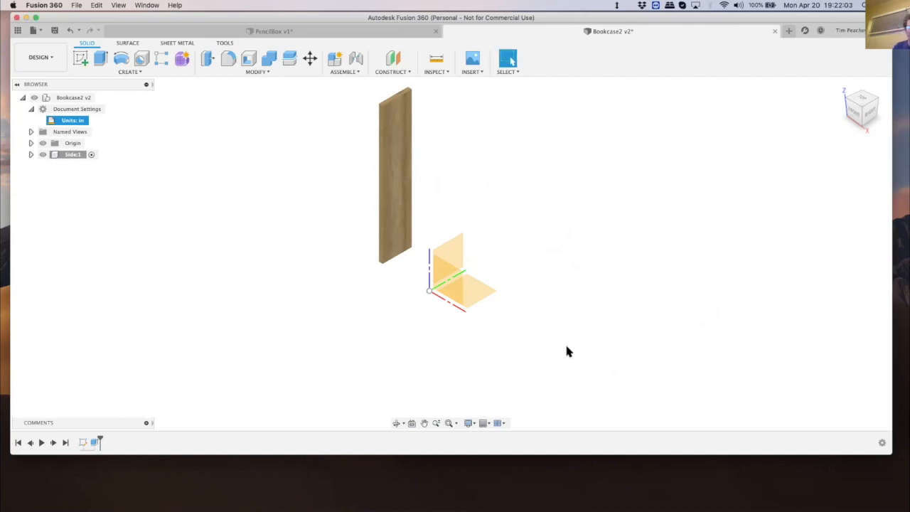
# Save the design as a new version with the description User Saved
pyautogui.click(55, 30)
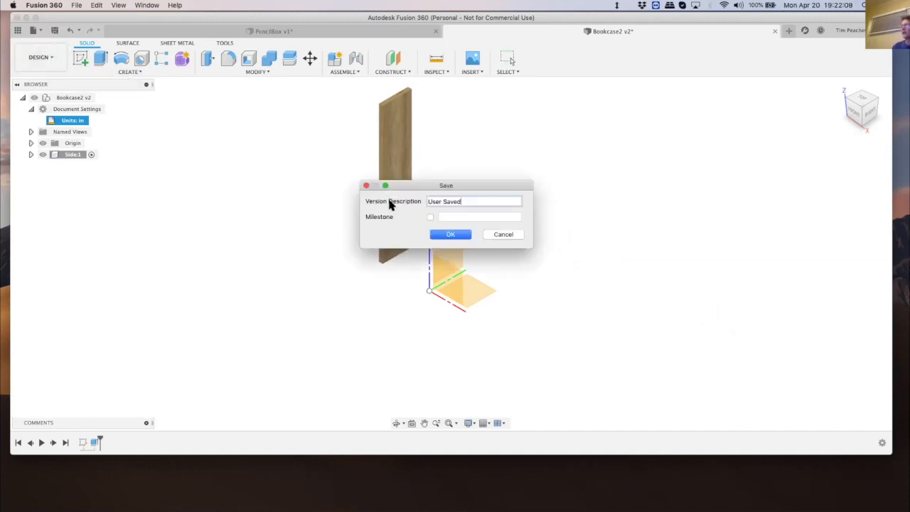
pyautogui.click(451, 235)
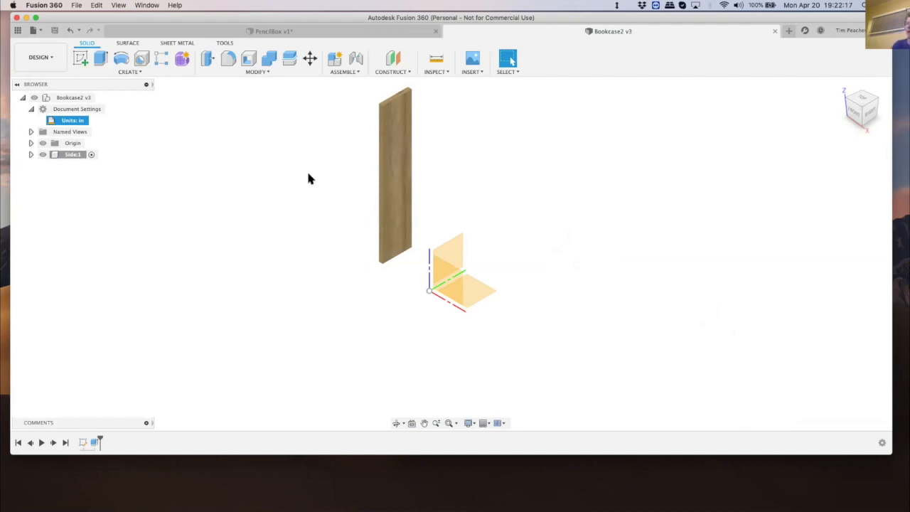
# Sketch a rectangle about 1.6 in tall across the full width of the side panel's inner face, near its lower end
pyautogui.click(80, 58)
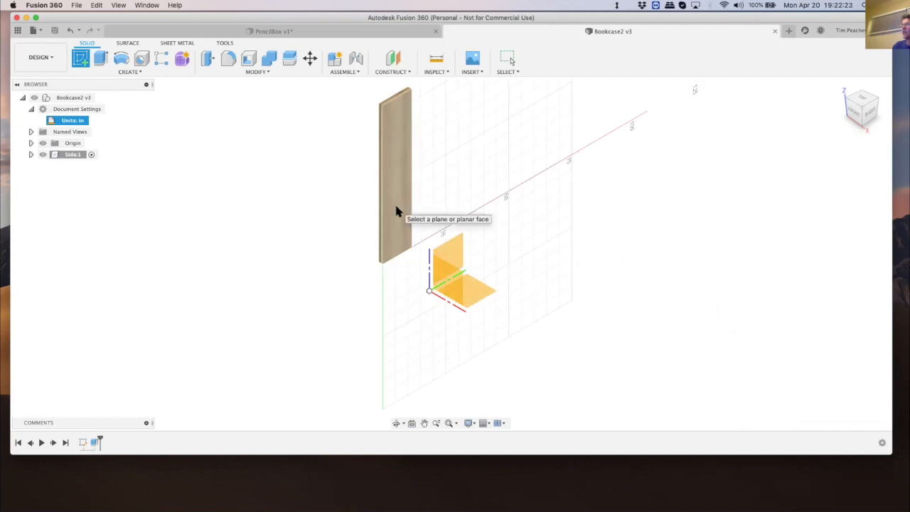
pyautogui.click(396, 209)
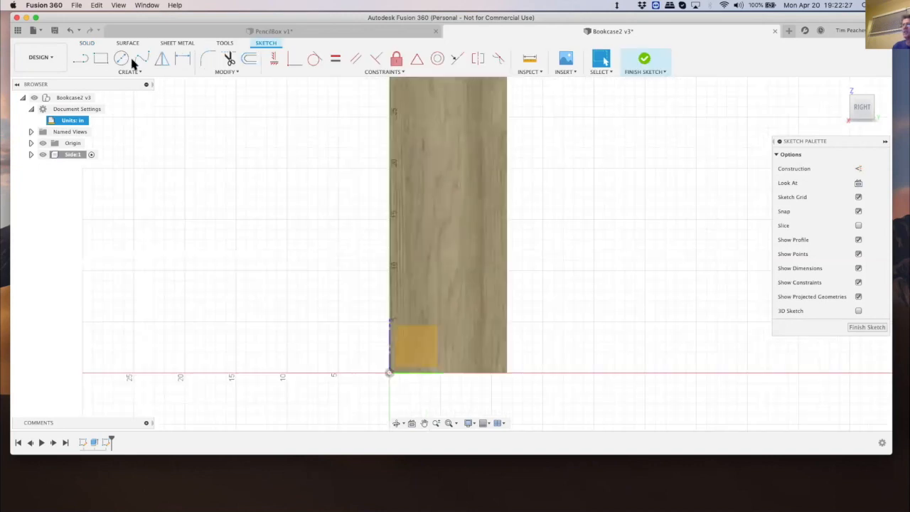
pyautogui.click(100, 59)
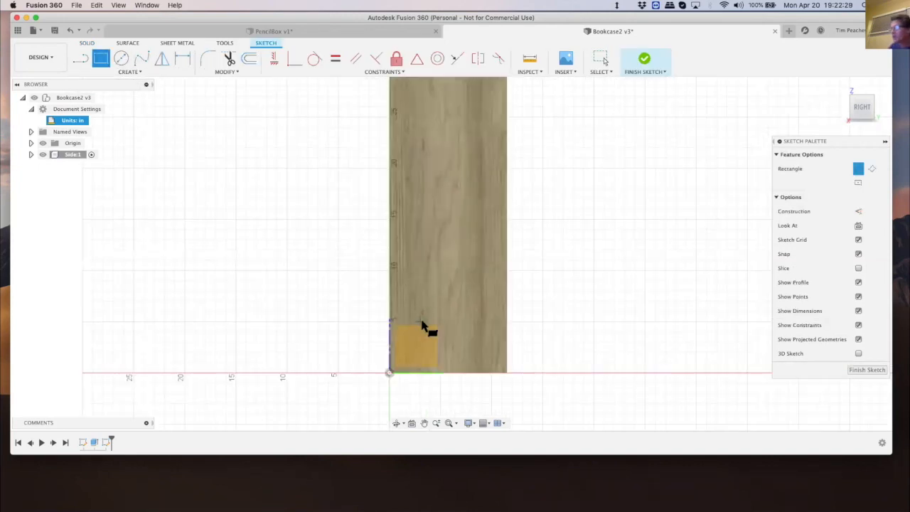
pyautogui.click(390, 340)
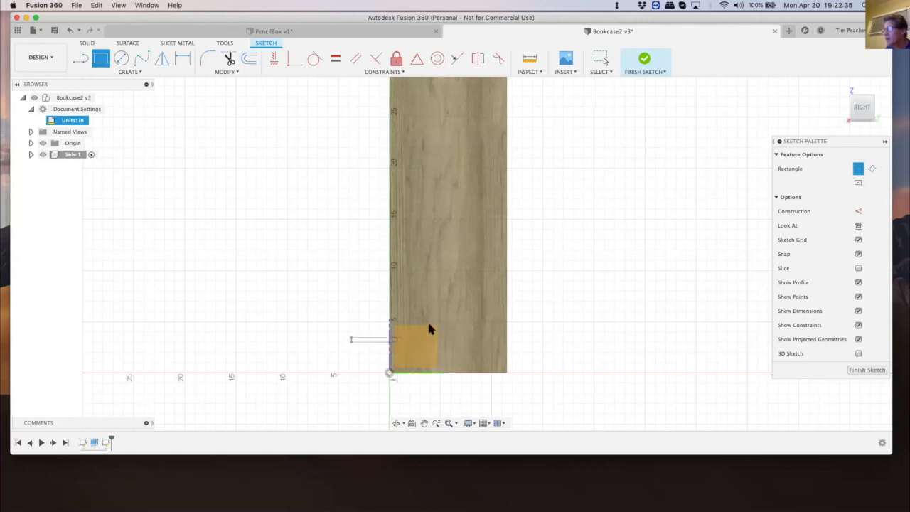
pyautogui.click(506, 329)
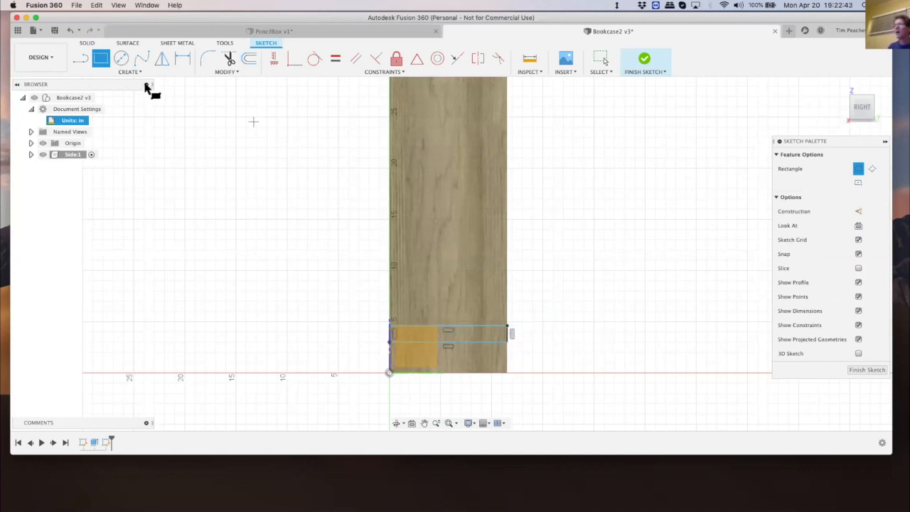
# Dimension the rectangle's short vertical edge with the ShelfThickness parameter
pyautogui.click(183, 59)
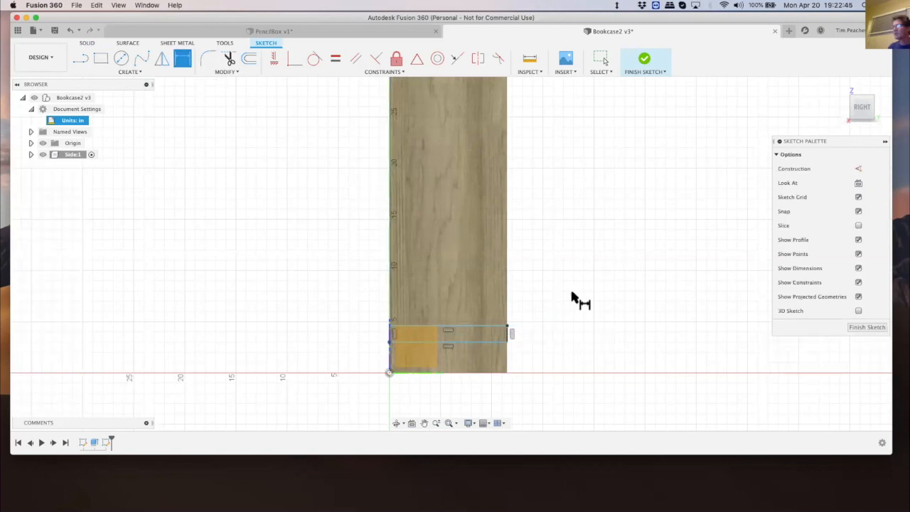
pyautogui.click(508, 334)
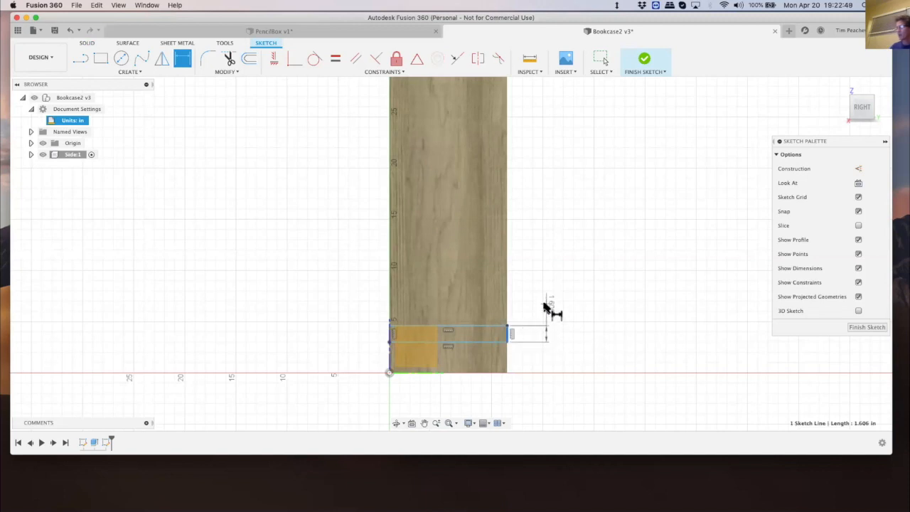
pyautogui.click(546, 306)
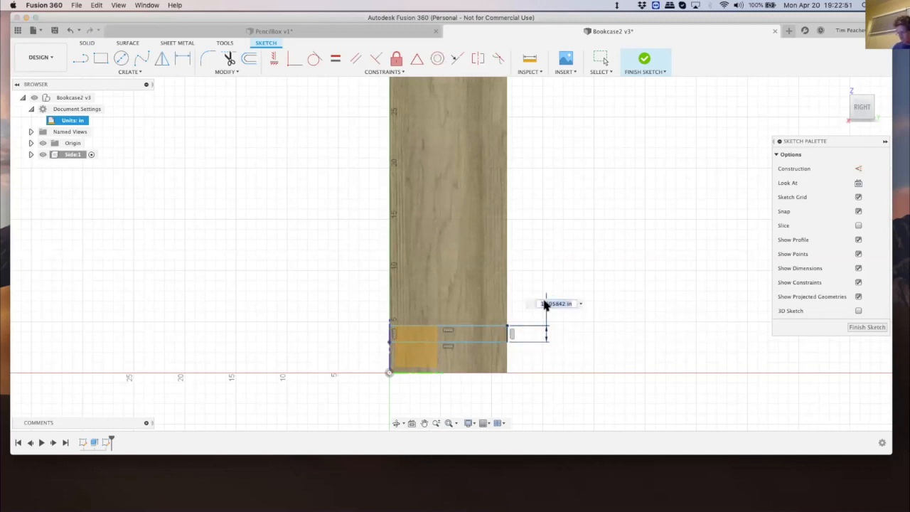
pyautogui.write('S')
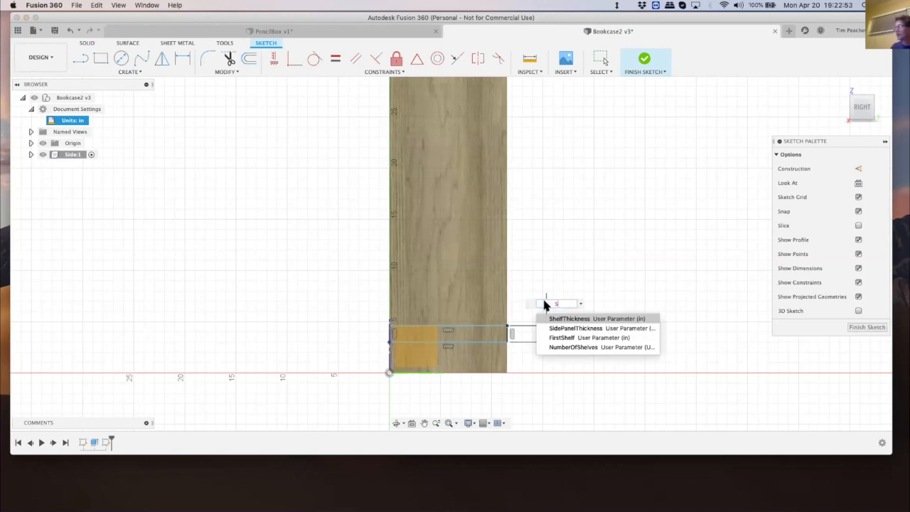
pyautogui.click(564, 318)
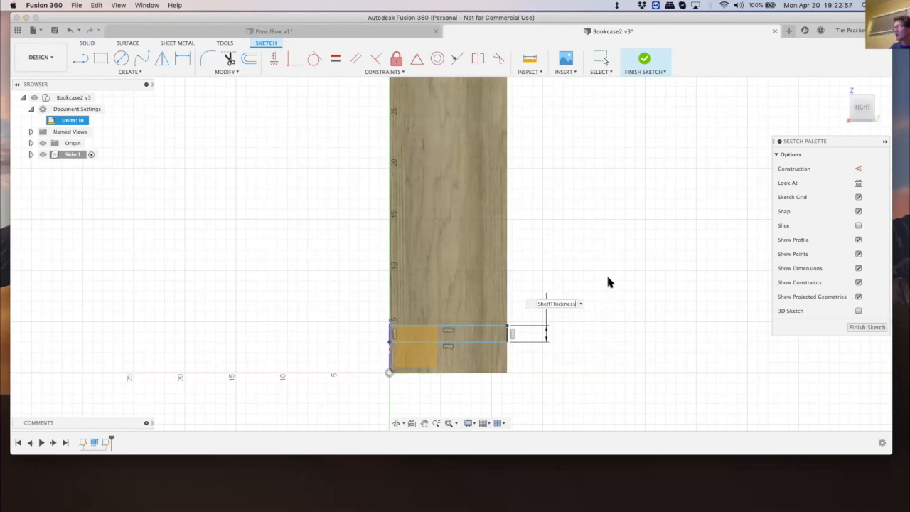
pyautogui.press('Return')
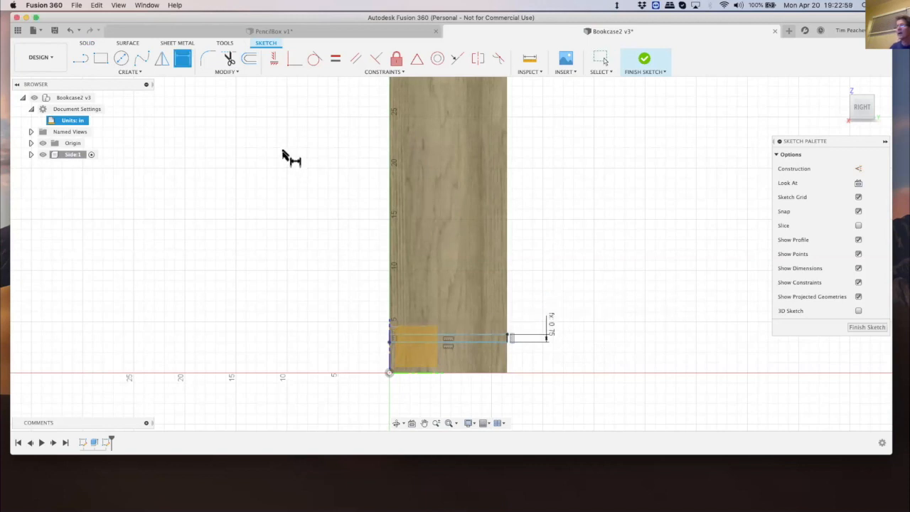
# Dimension the rectangle's lower edge from the side panel's bottom edge as FirstShelf and finish the sketch
pyautogui.click(460, 342)
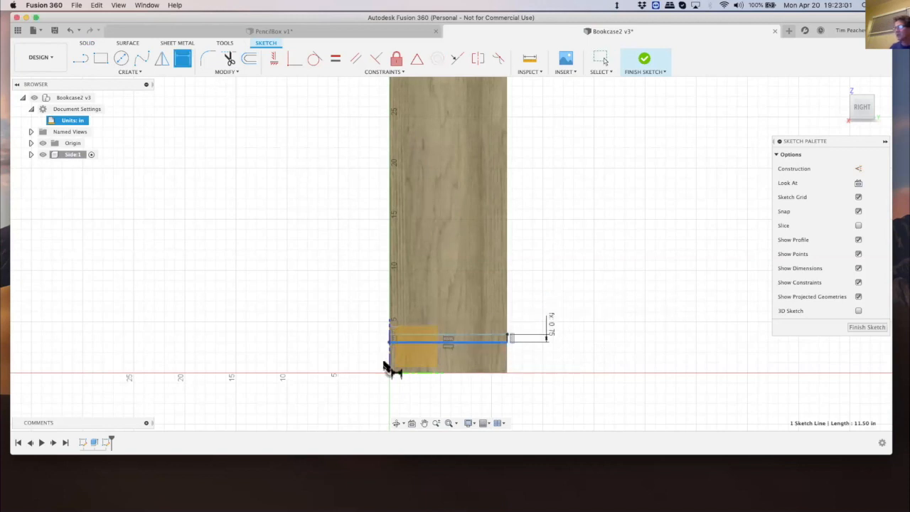
pyautogui.click(405, 371)
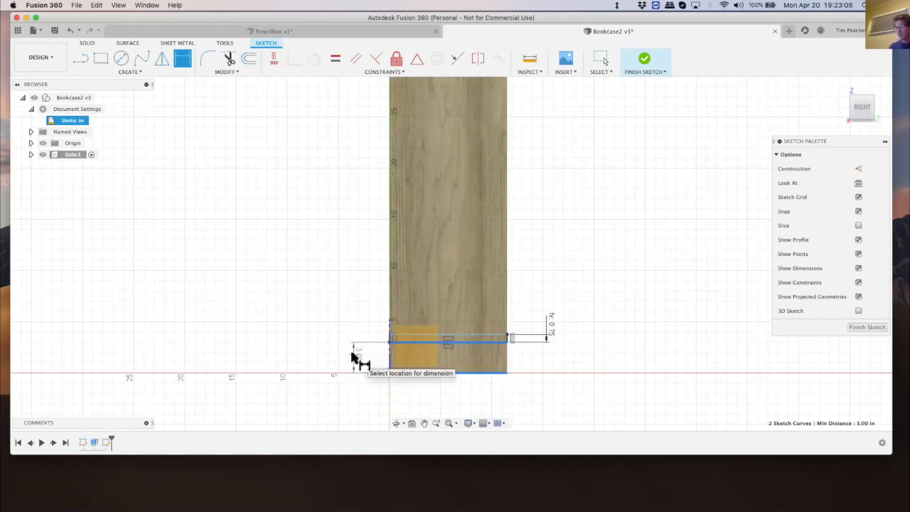
pyautogui.click(352, 358)
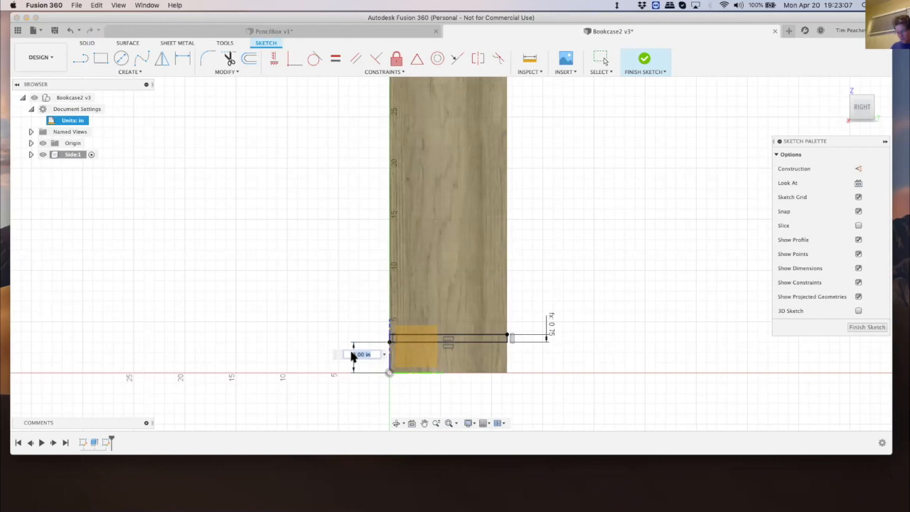
pyautogui.write('Fir')
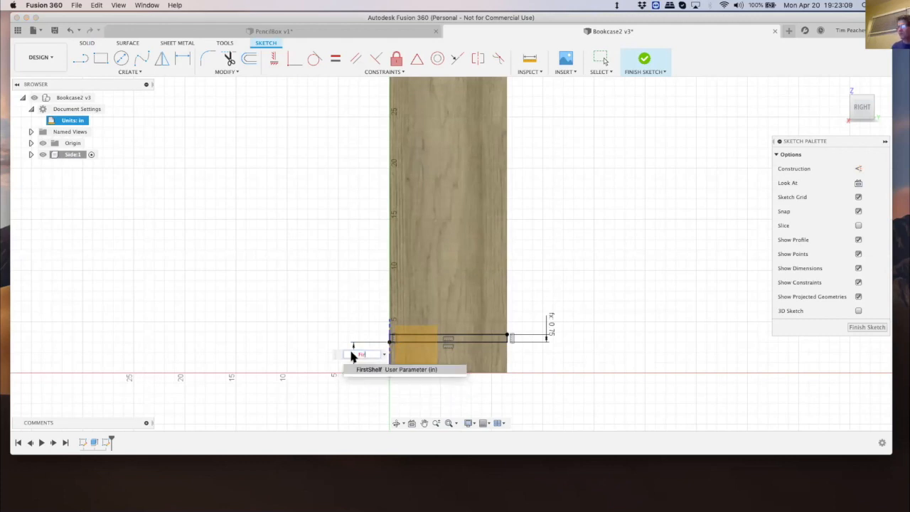
pyautogui.click(361, 368)
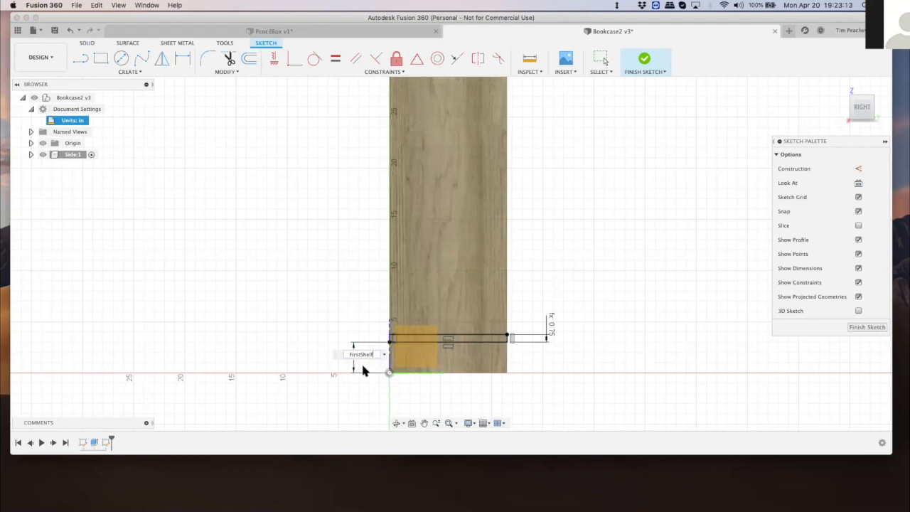
pyautogui.press('Return')
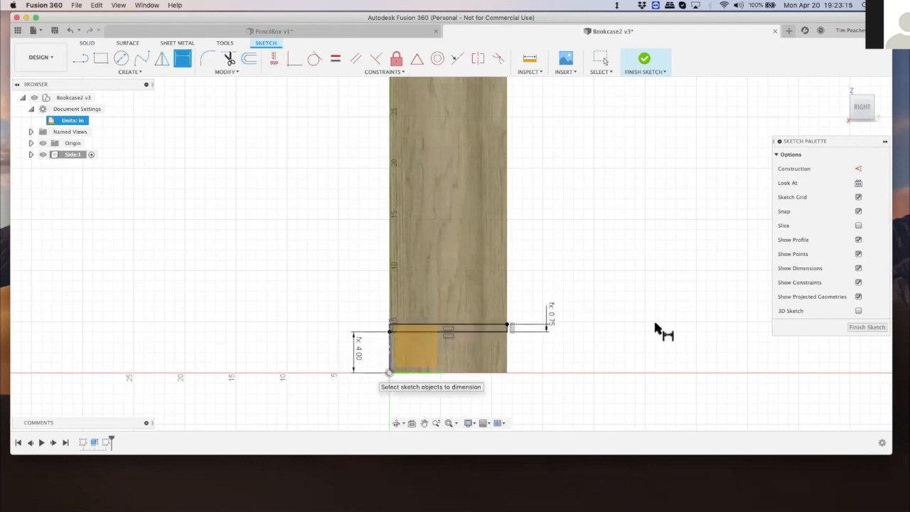
pyautogui.click(855, 326)
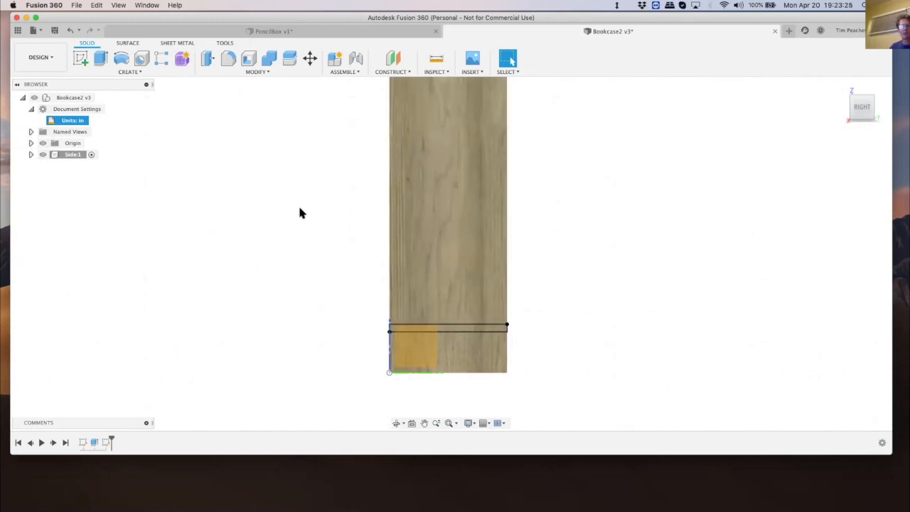
# Expand the Side component and its Sketches folder to show the sketches it contains
pyautogui.click(75, 155)
pyautogui.click(30, 155)
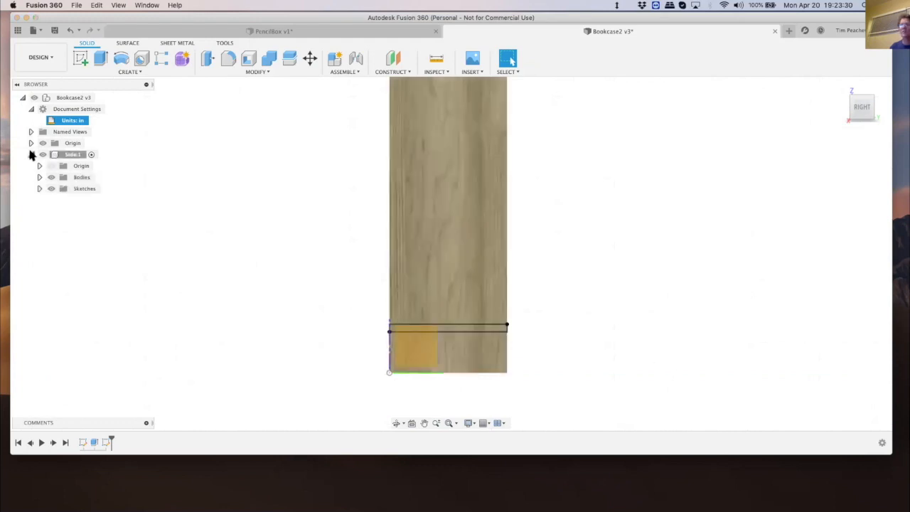
pyautogui.click(39, 188)
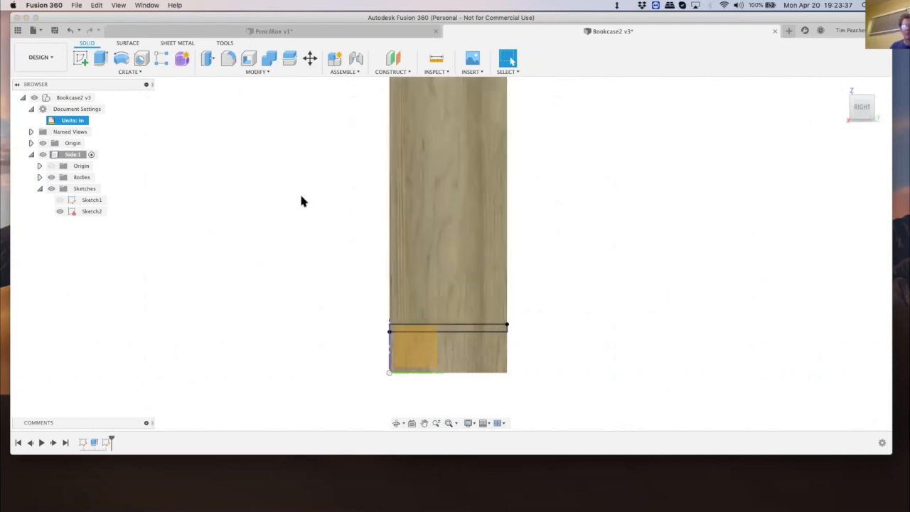
# Create an empty, activated component named Shelf with the top-level Bookcase2 assembly as its parent
pyautogui.click(132, 72)
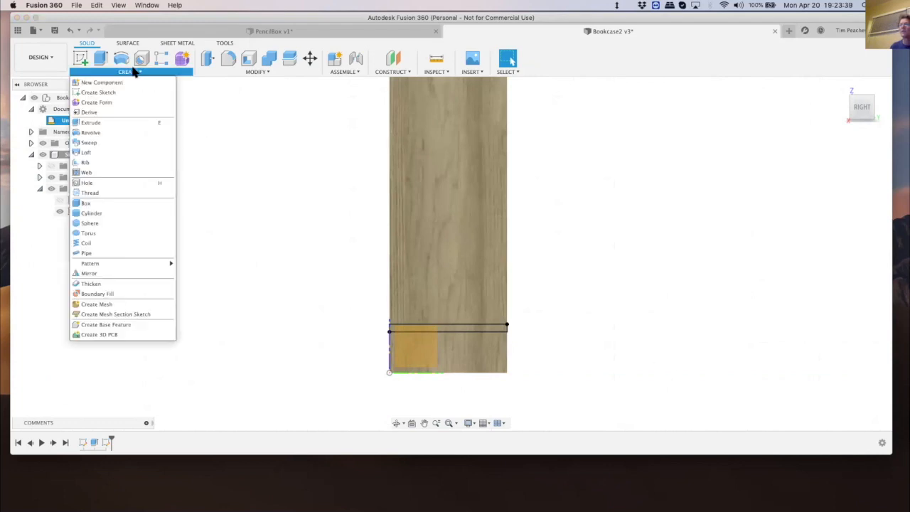
pyautogui.click(115, 82)
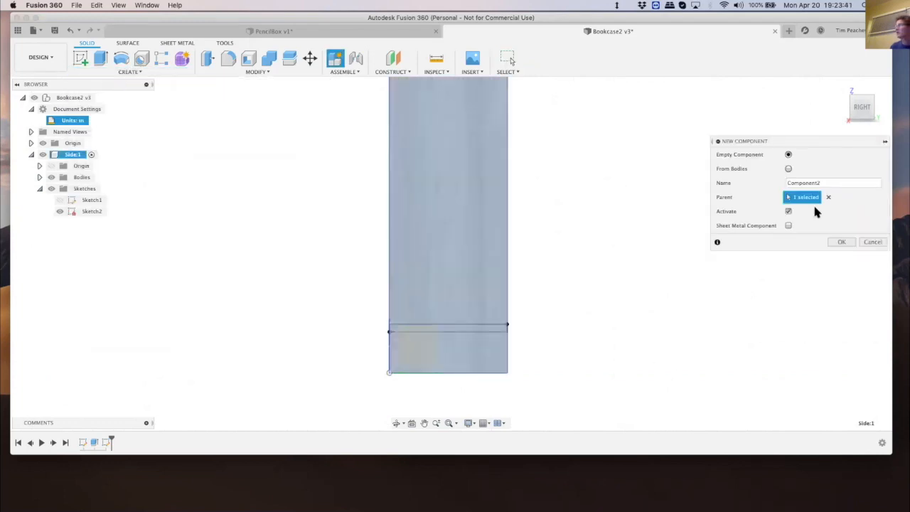
pyautogui.moveTo(830, 184); pyautogui.dragTo(777, 183)
pyautogui.write('Shelf')
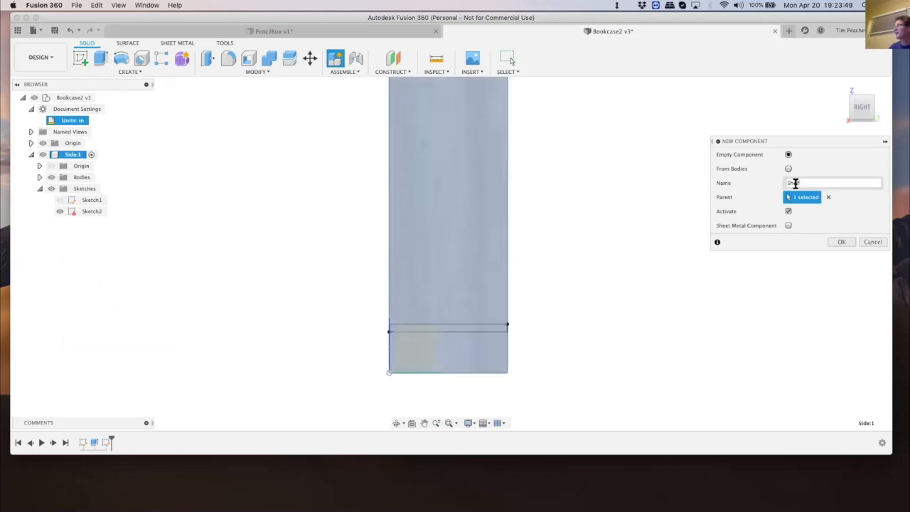
pyautogui.click(828, 197)
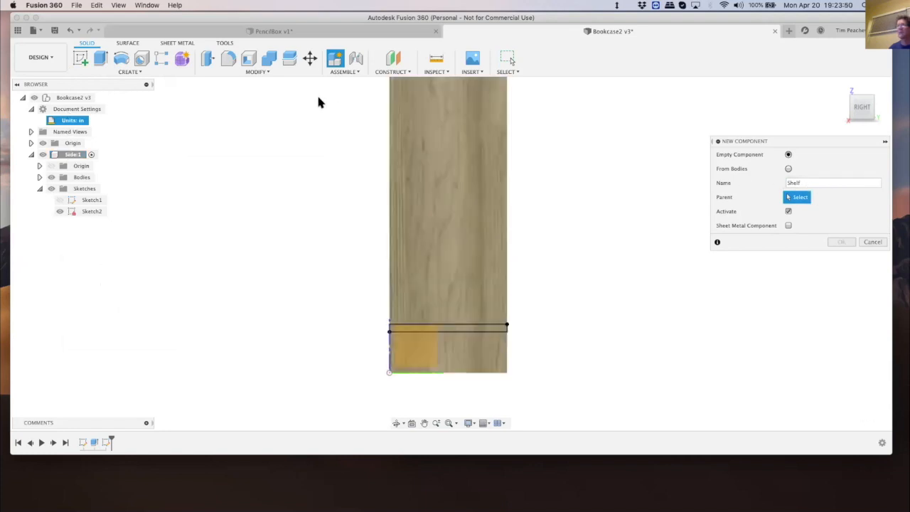
pyautogui.click(65, 97)
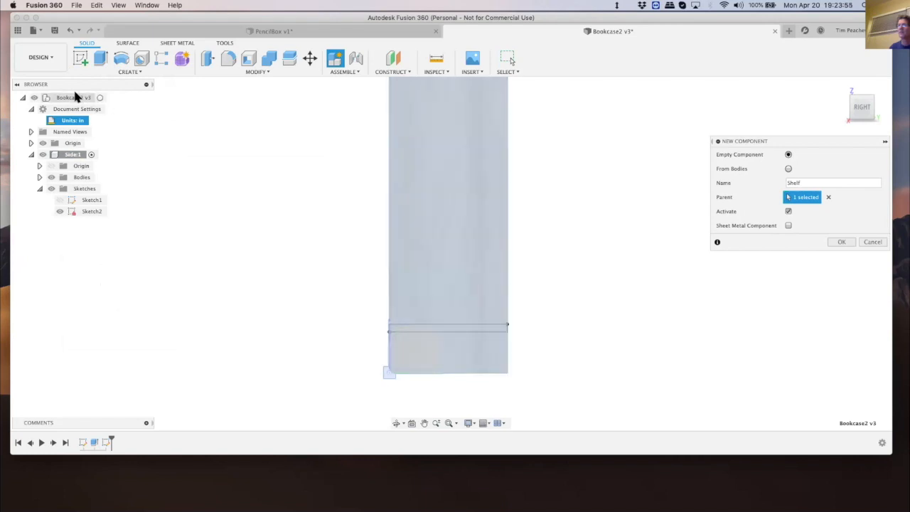
pyautogui.click(839, 242)
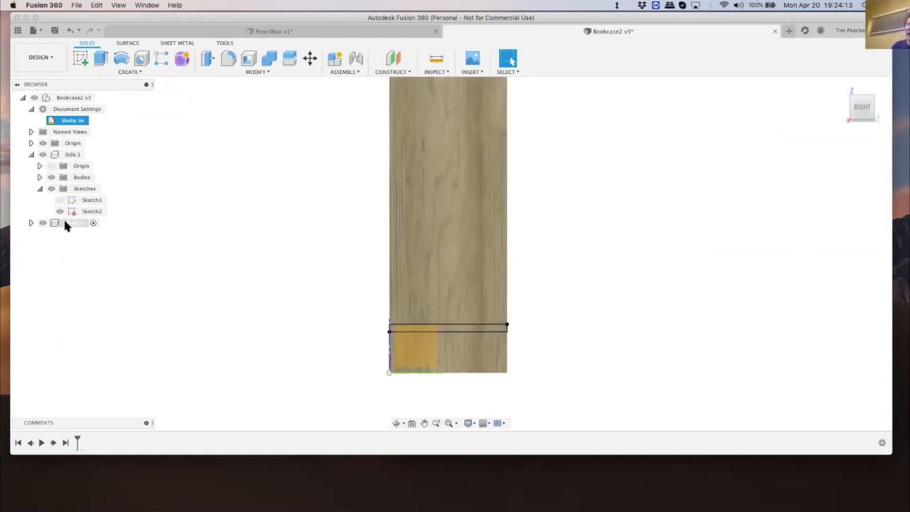
# Examine how the browser and timeline differ with the Shelf component, the top-level Bookcase2 assembly and the Side component active
pyautogui.click(93, 222)
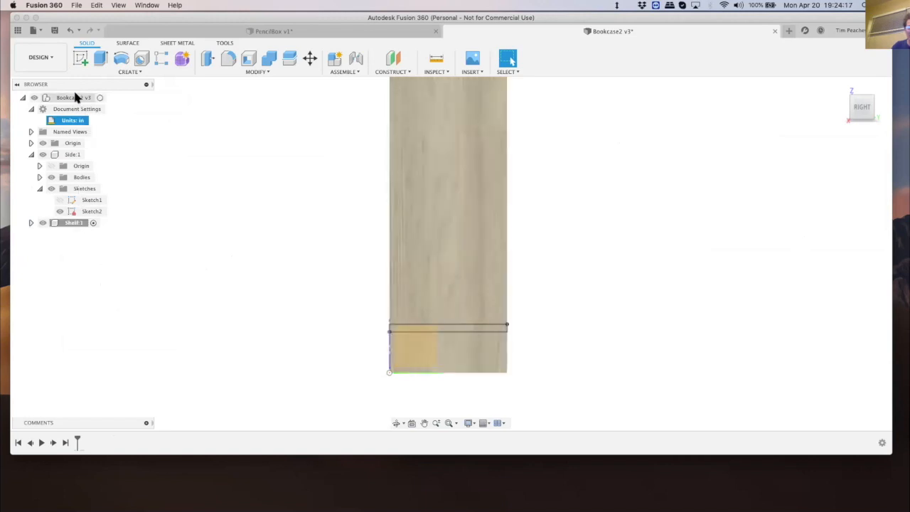
pyautogui.doubleClick(74, 97)
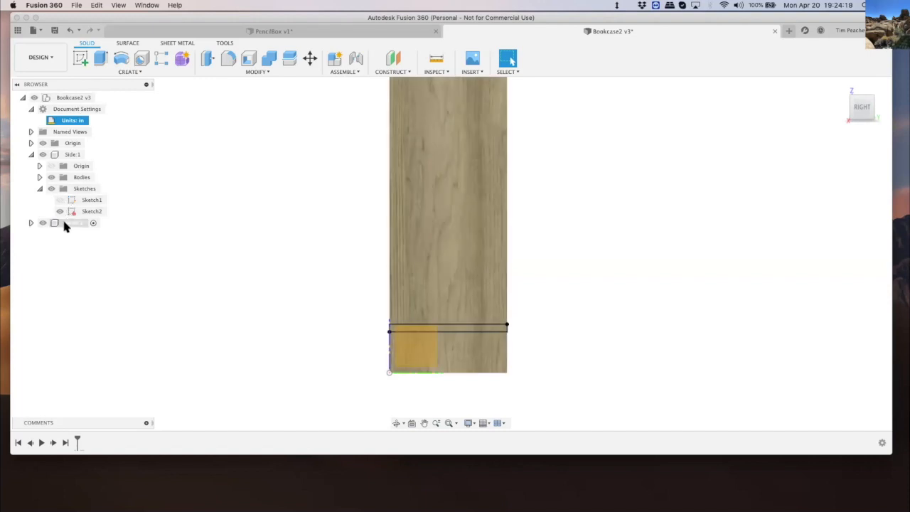
pyautogui.click(88, 155)
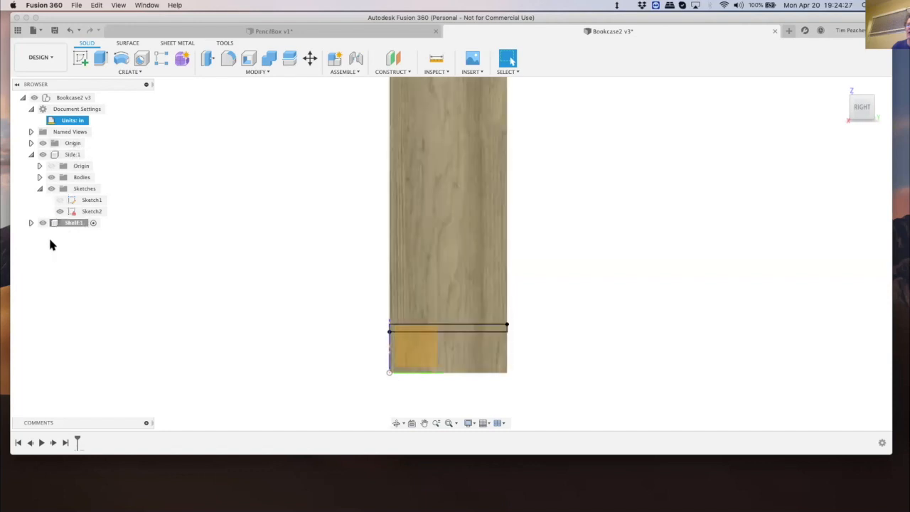
pyautogui.click(31, 222)
pyautogui.doubleClick(68, 225)
pyautogui.click(67, 224)
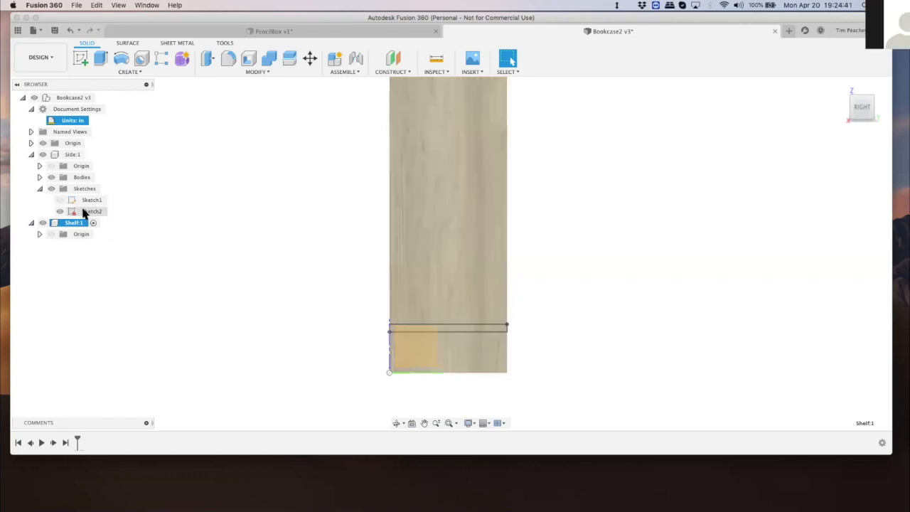
pyautogui.click(99, 97)
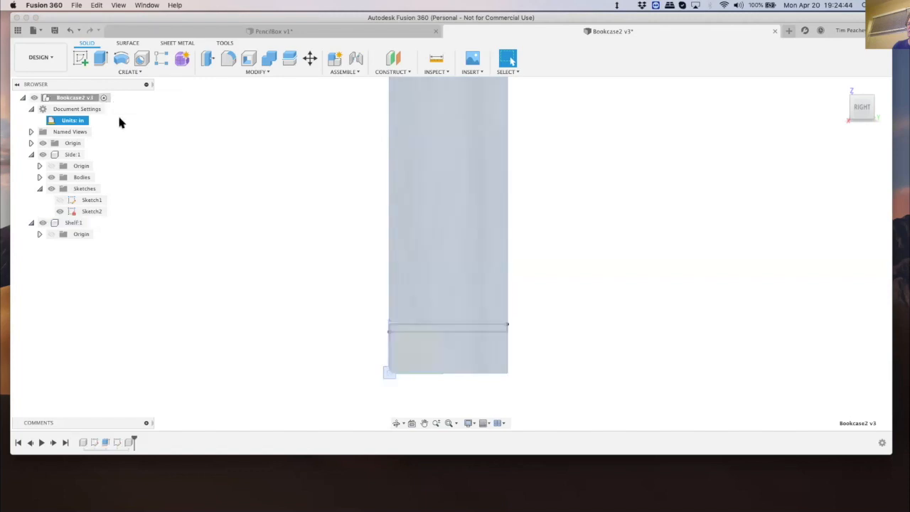
pyautogui.click(74, 223)
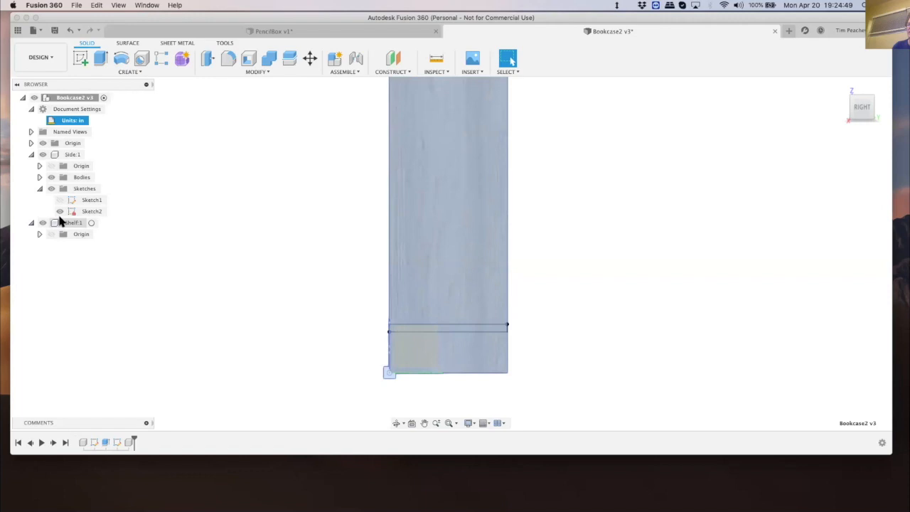
pyautogui.doubleClick(73, 154)
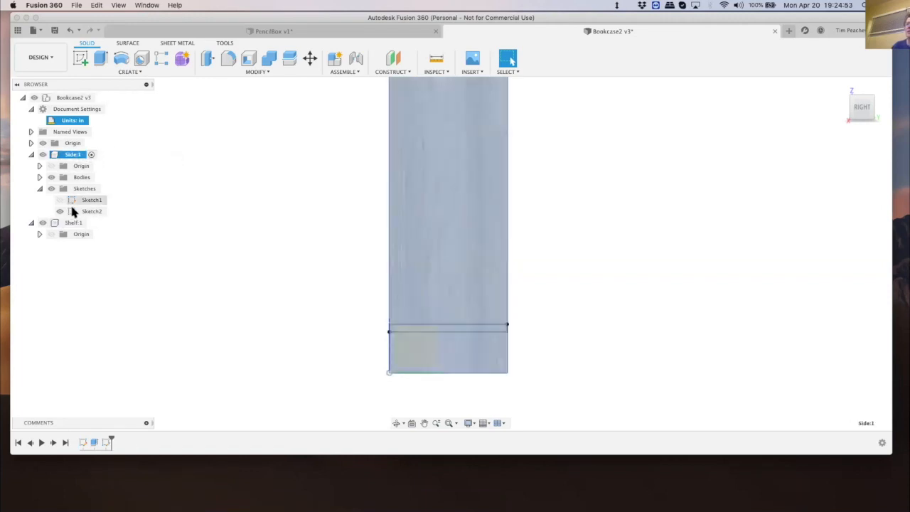
# Delete Sketch2, the first-shelf sketch, from the Side component
pyautogui.click(65, 223)
pyautogui.click(138, 264)
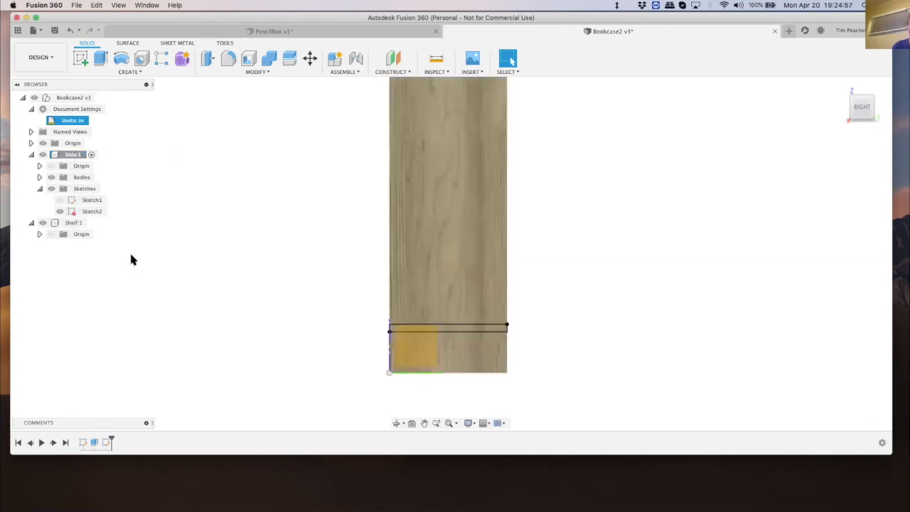
pyautogui.rightClick(91, 212)
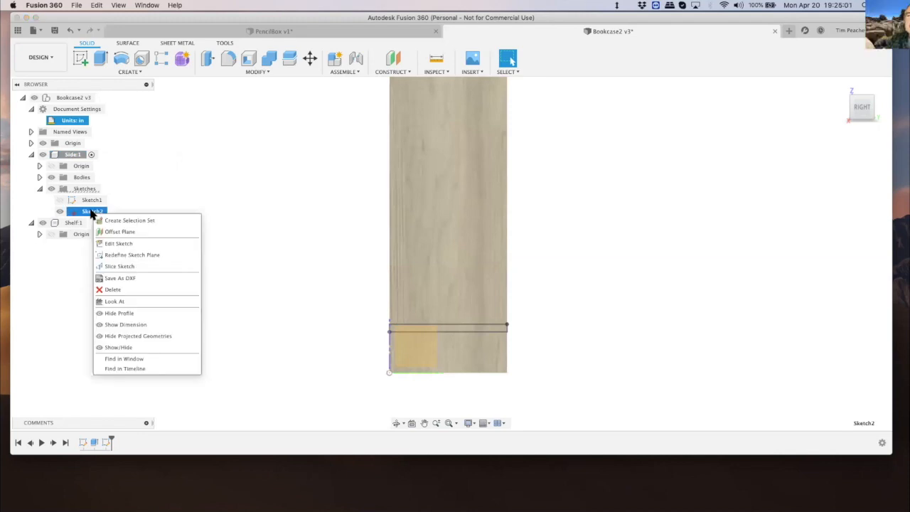
pyautogui.click(114, 290)
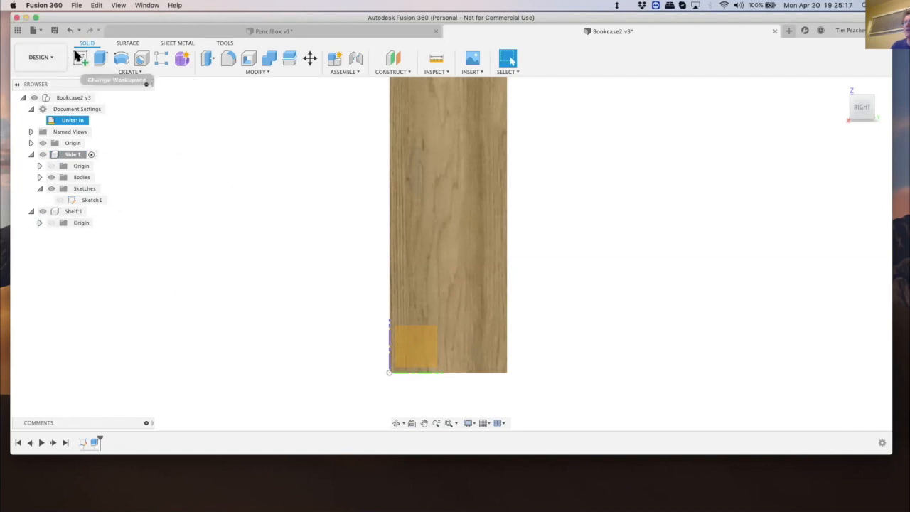
# Activate the Shelf component and start a sketch on the wide face of the side panel
pyautogui.click(92, 211)
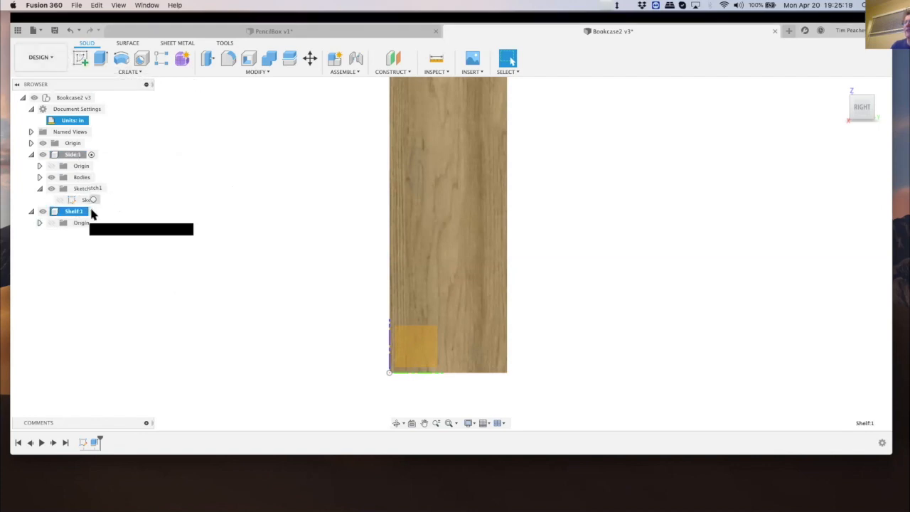
pyautogui.click(81, 57)
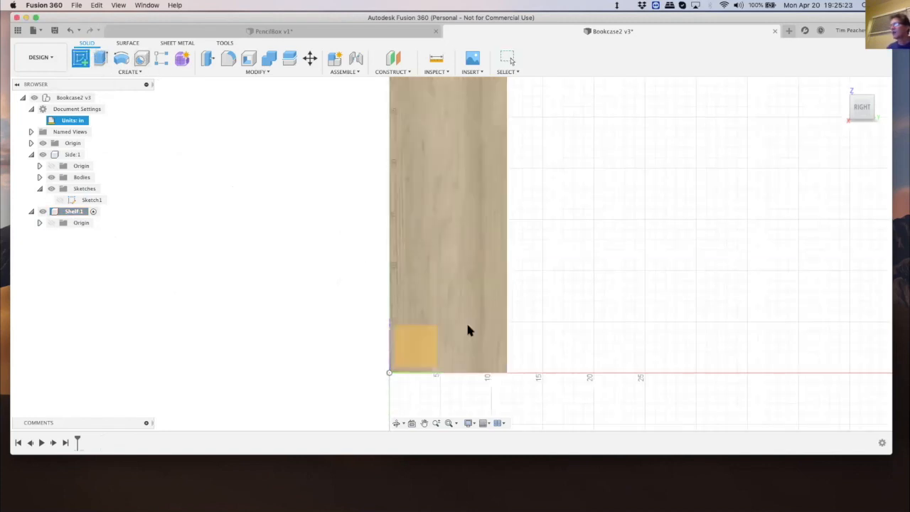
pyautogui.scroll(-3, 406, 273)
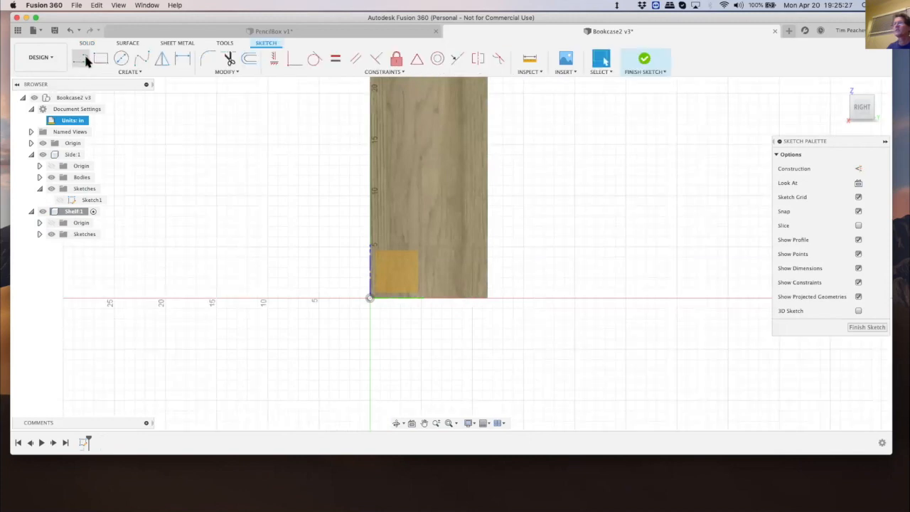
# Sketch a thin rectangle about 1.38 in high across the full width of the side panel, near its lower end
pyautogui.click(101, 59)
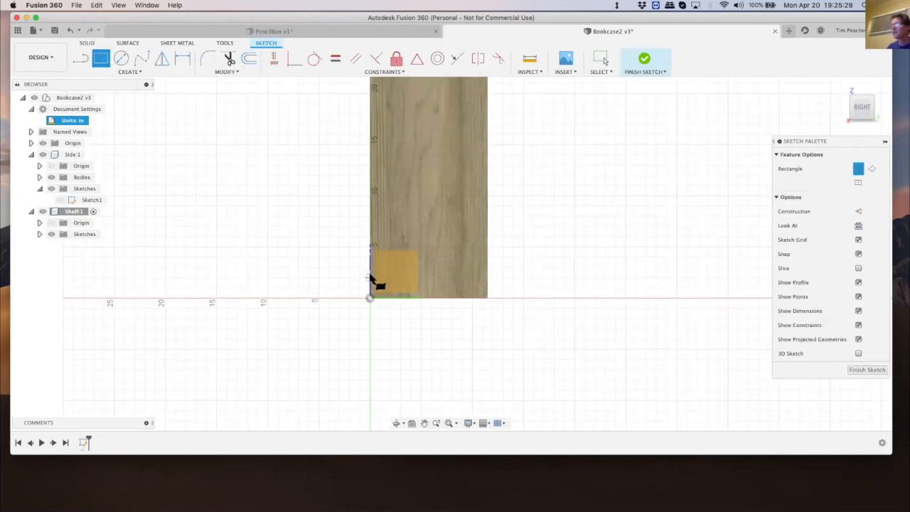
pyautogui.click(370, 297)
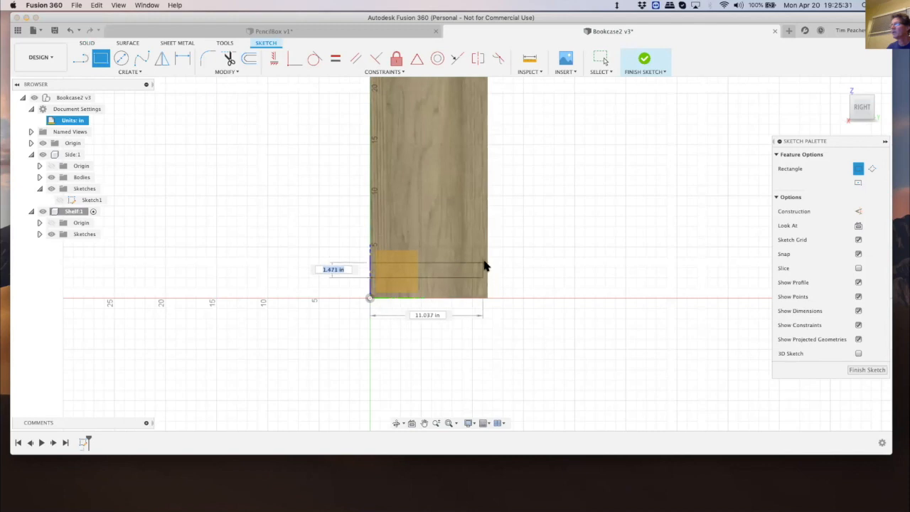
pyautogui.click(488, 266)
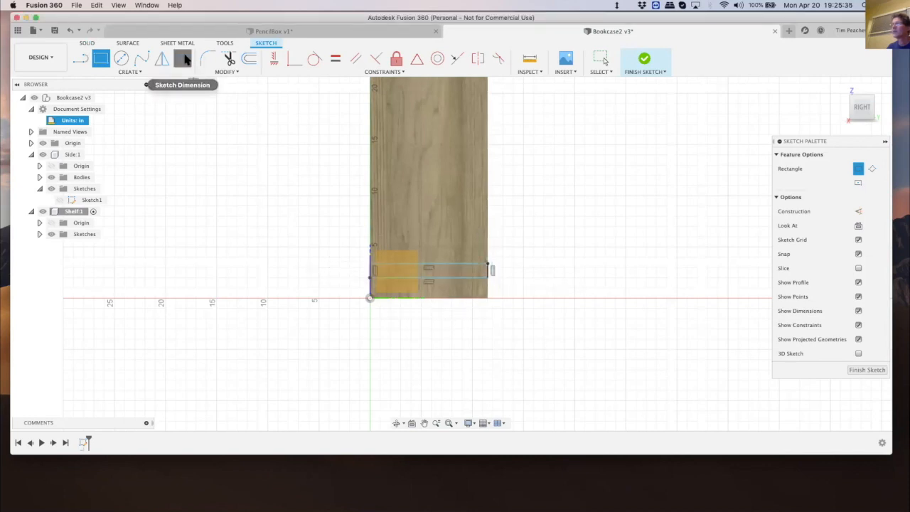
# Dimension the rectangle's height with the ShelfThickness user parameter
pyautogui.click(186, 60)
pyautogui.click(491, 272)
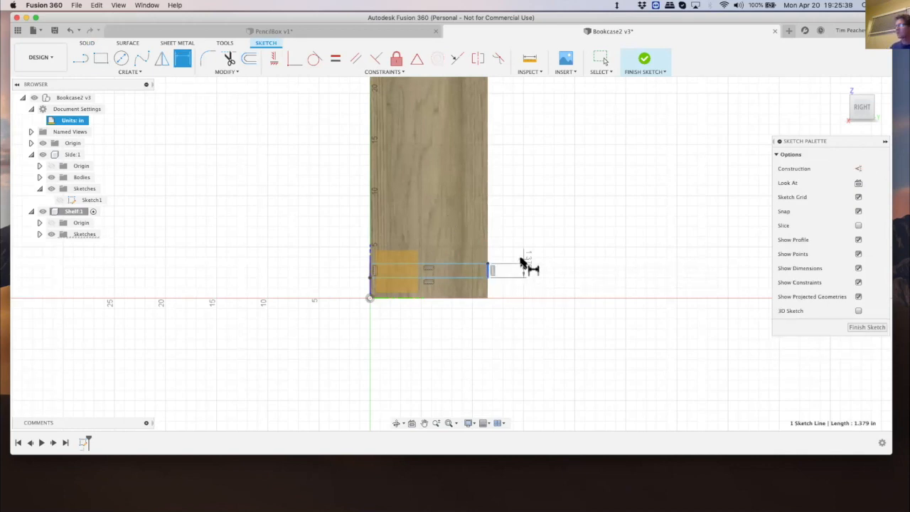
pyautogui.click(523, 263)
pyautogui.write('sh')
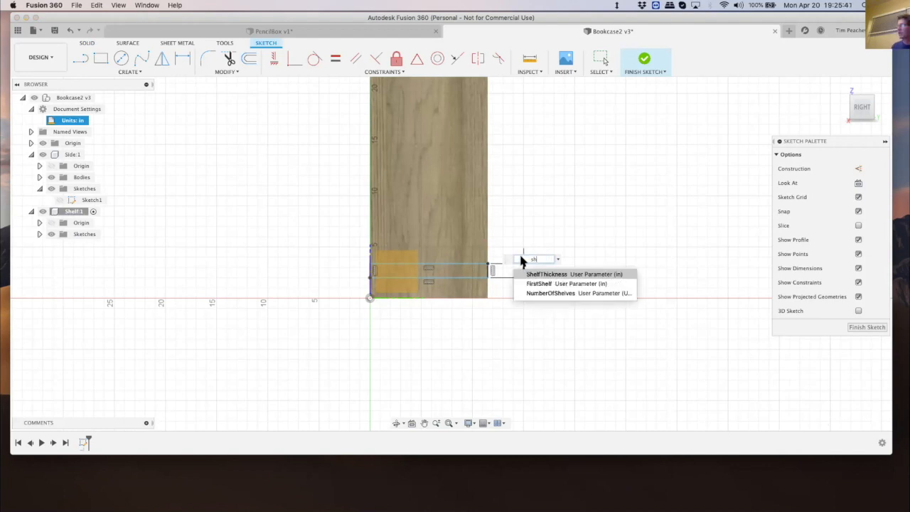
pyautogui.click(538, 275)
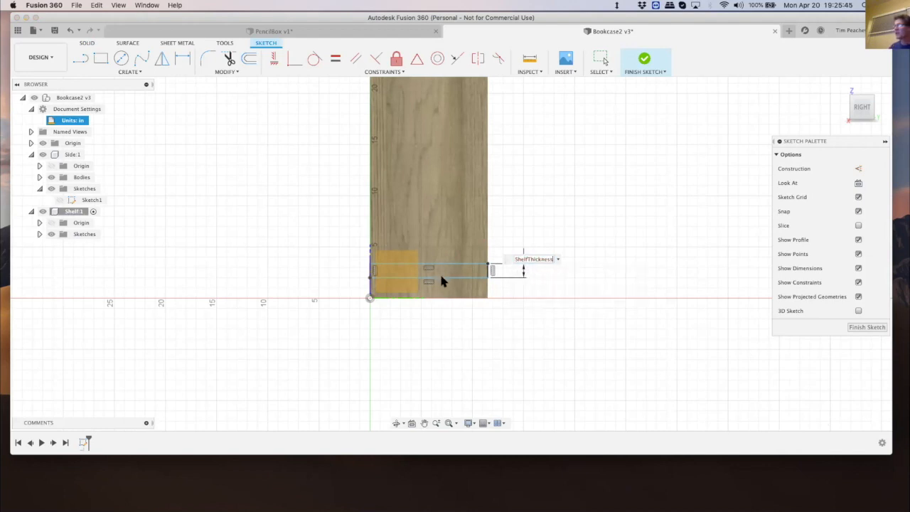
pyautogui.press('Return')
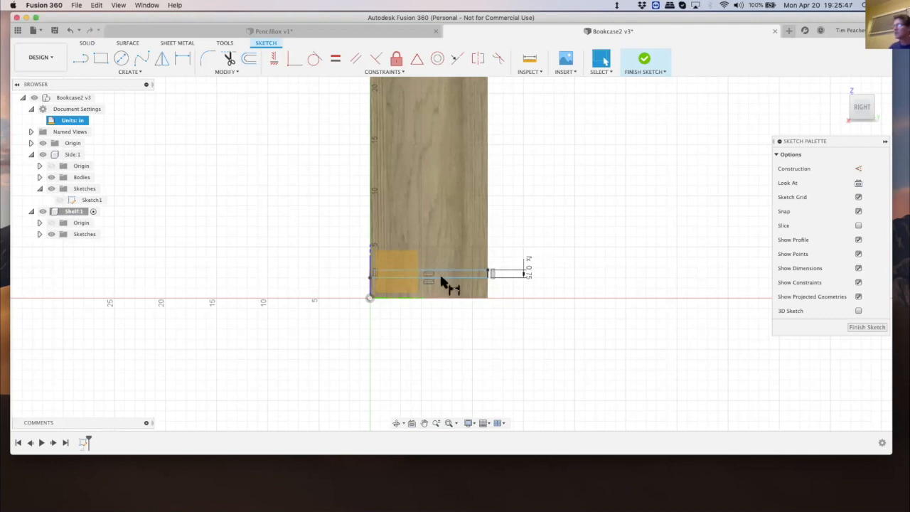
pyautogui.click(440, 280)
pyautogui.click(377, 298)
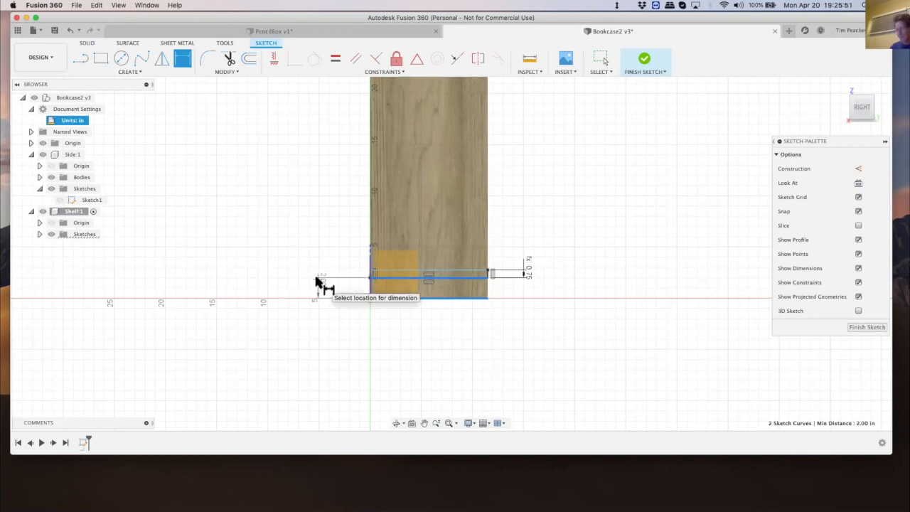
pyautogui.press('i')
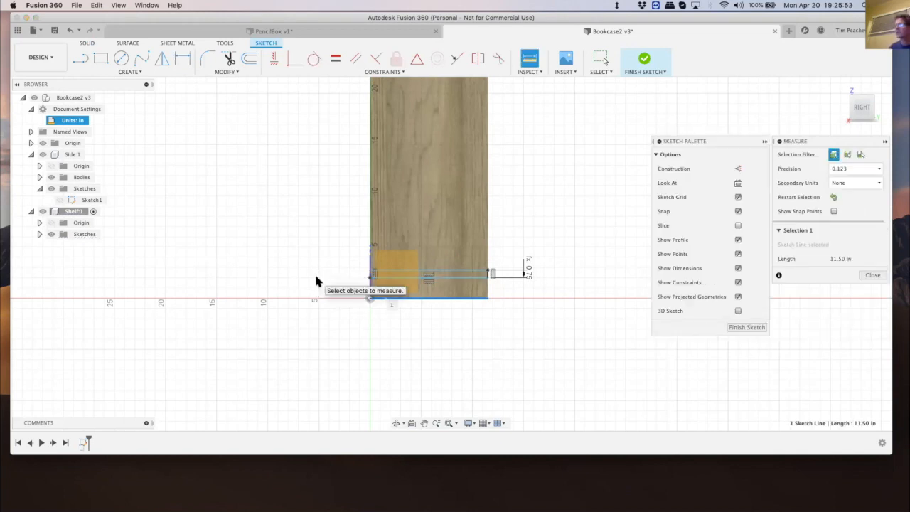
pyautogui.click(406, 300)
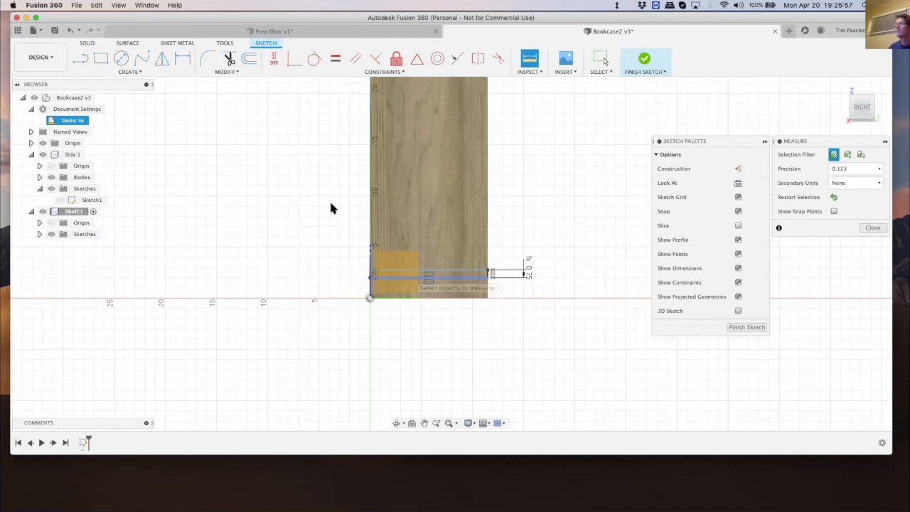
# Dimension the rectangle's lower edge from the side panel's bottom edge as FirstShelf and finish the Shelf sketch
pyautogui.click(182, 58)
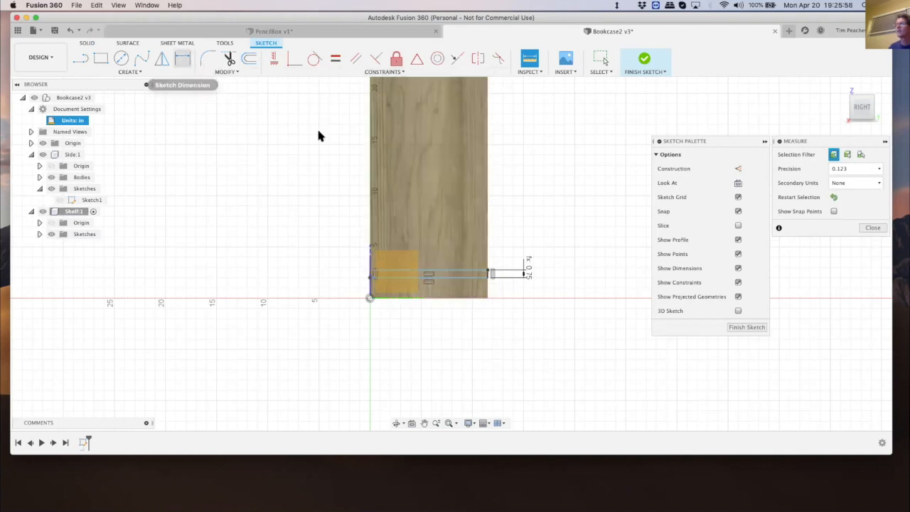
pyautogui.click(437, 277)
pyautogui.click(432, 297)
pyautogui.click(311, 270)
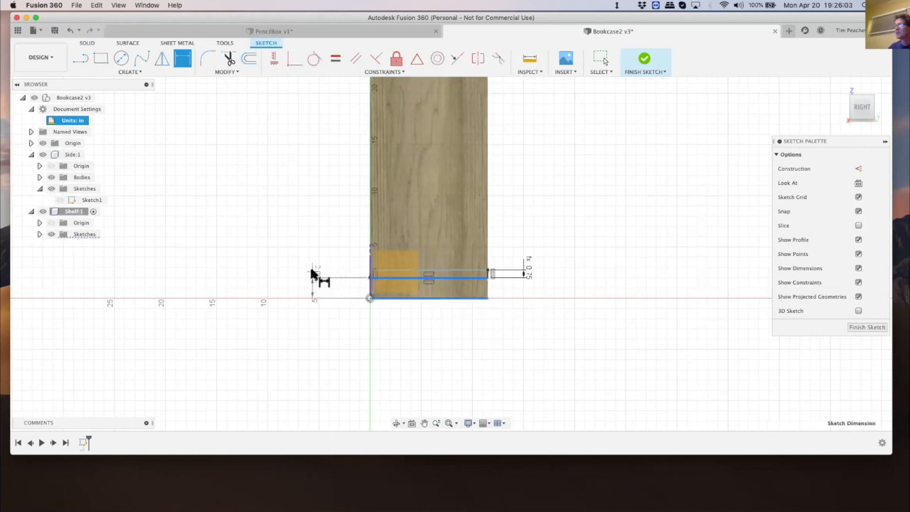
pyautogui.click(311, 272)
pyautogui.write('fi')
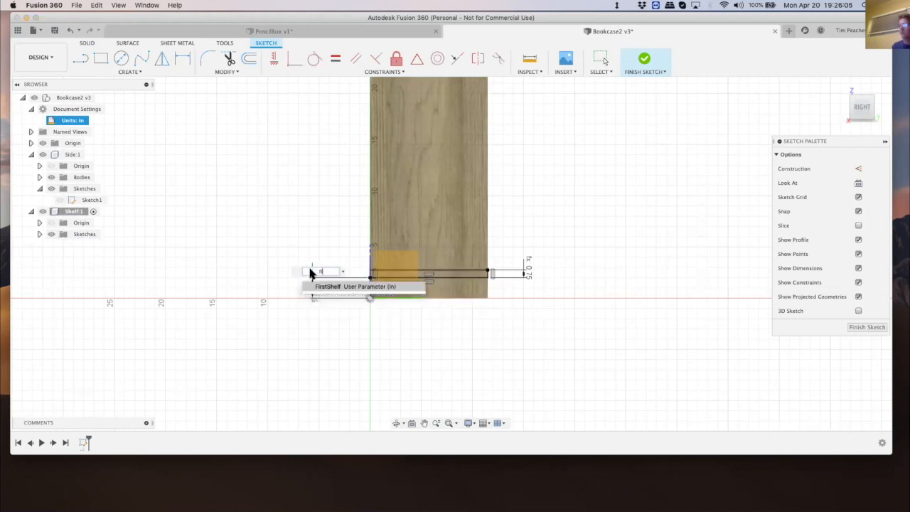
pyautogui.click(322, 287)
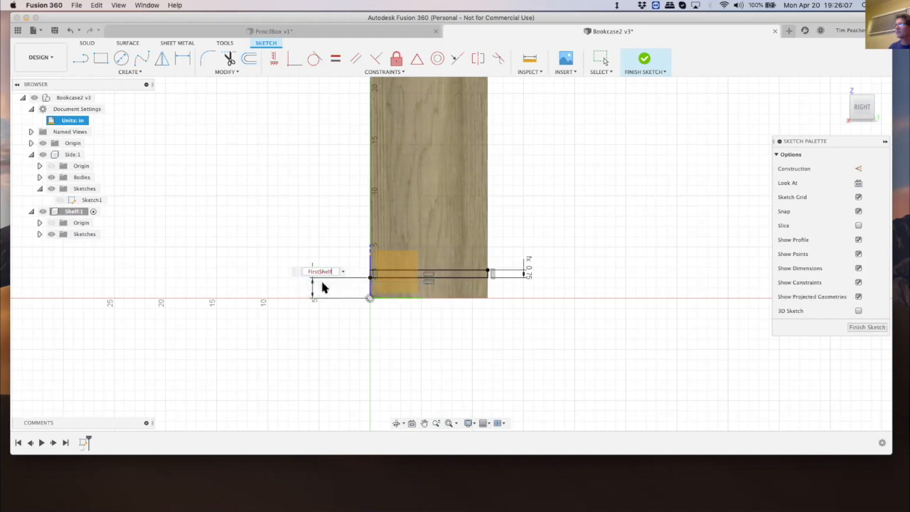
pyautogui.press('Return')
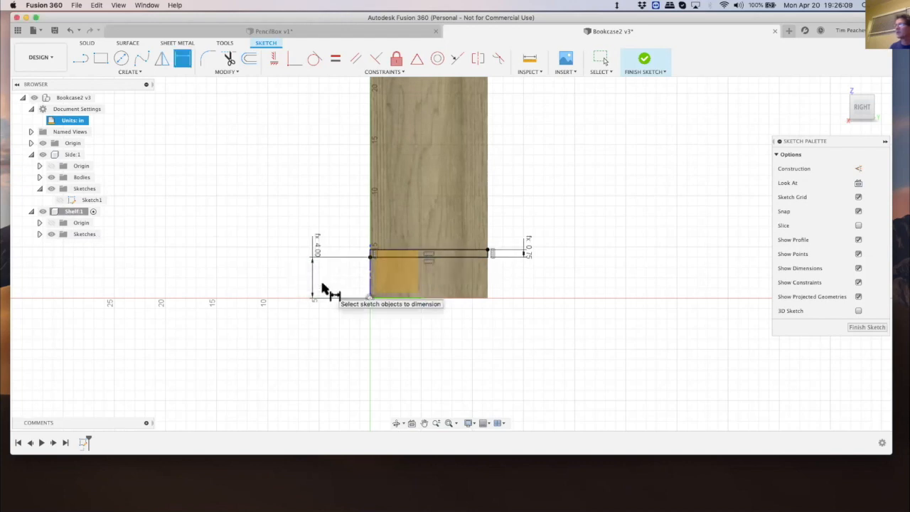
pyautogui.click(867, 328)
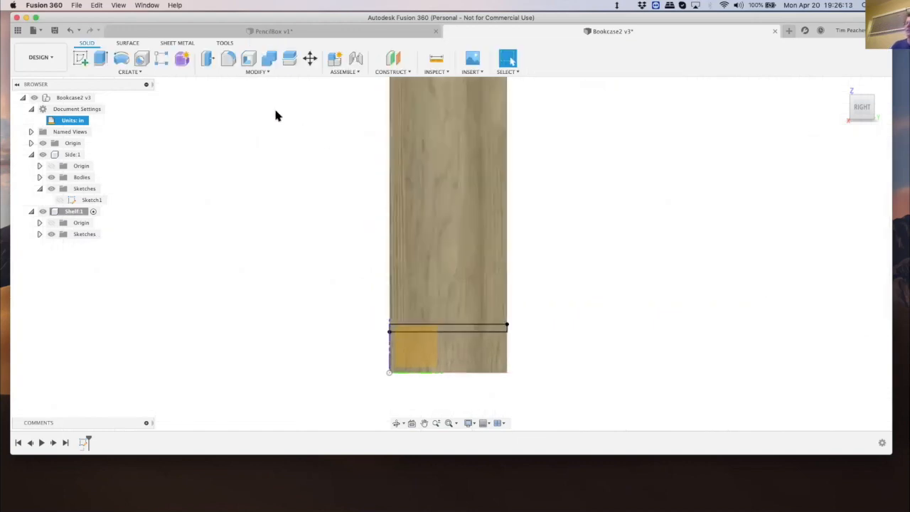
# Set up a new-body extrusion of the shelf rectangle starting from an offset plane, with a distance of 1.50 in outward from the panel
pyautogui.click(101, 59)
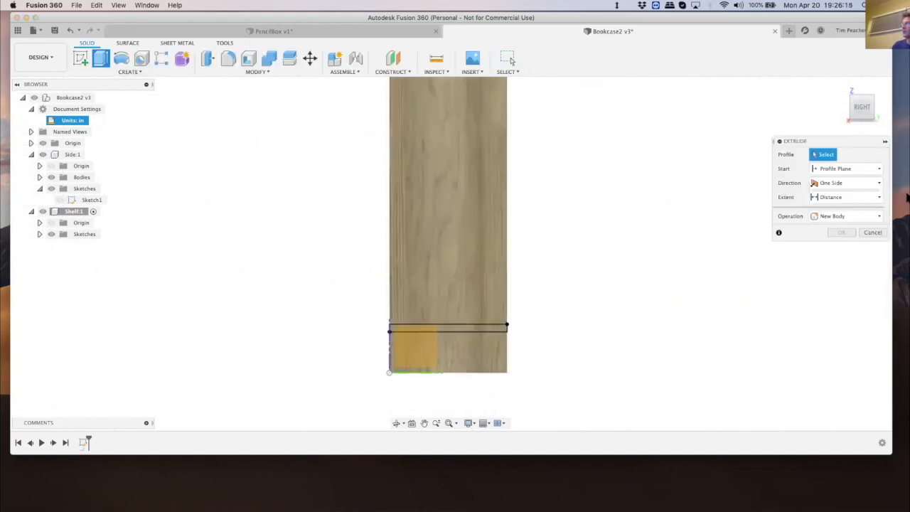
pyautogui.click(840, 86)
pyautogui.scroll(5, 476, 399)
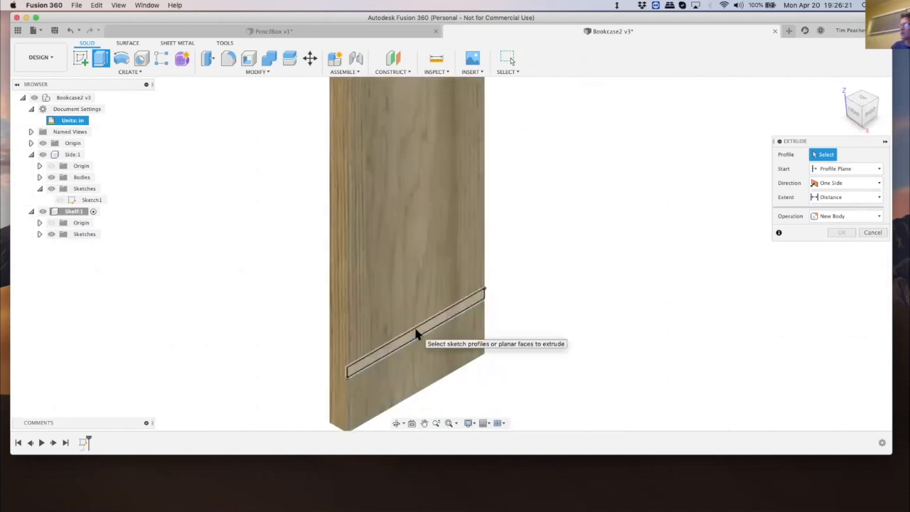
pyautogui.click(417, 335)
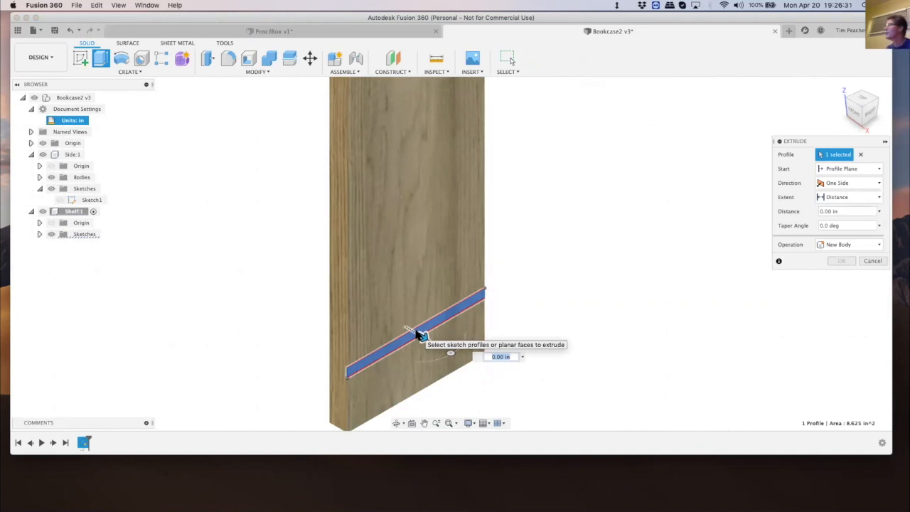
pyautogui.click(854, 170)
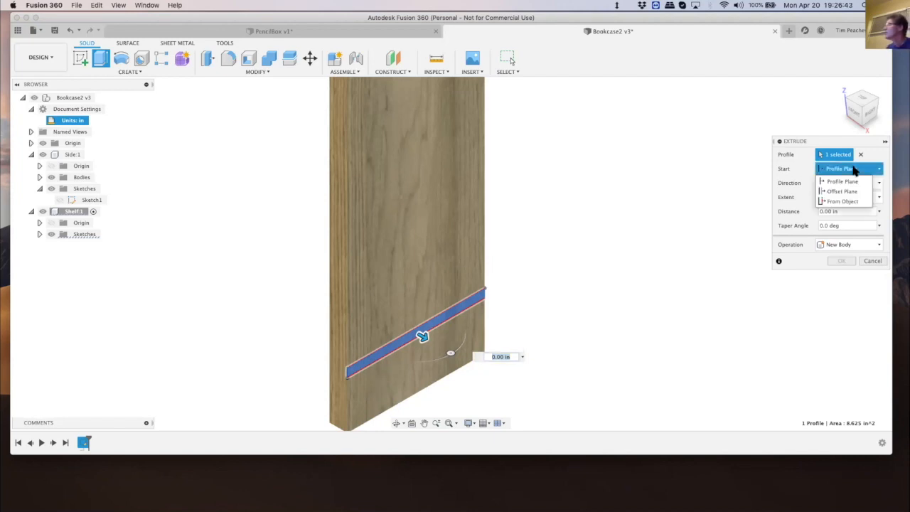
pyautogui.click(843, 192)
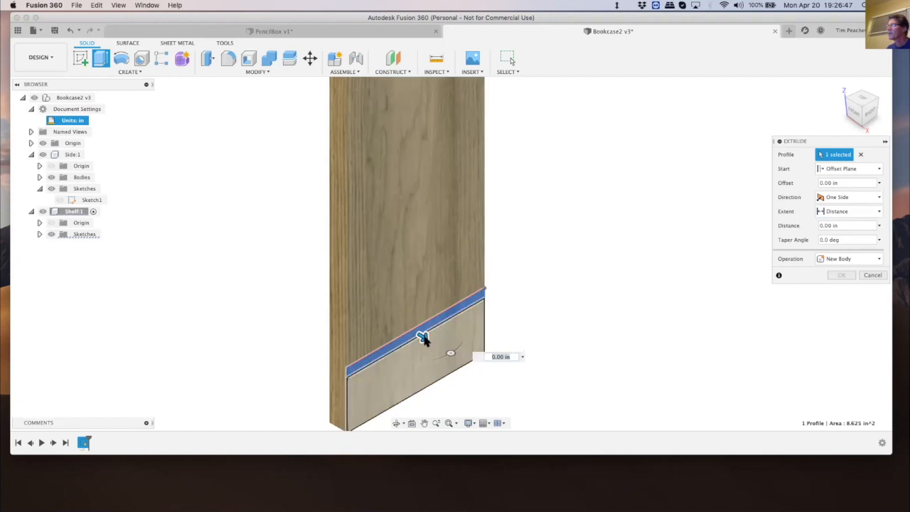
pyautogui.moveTo(423, 337)
pyautogui.mouseDown()
pyautogui.moveTo(386, 321)
pyautogui.moveTo(407, 331)
pyautogui.mouseUp()
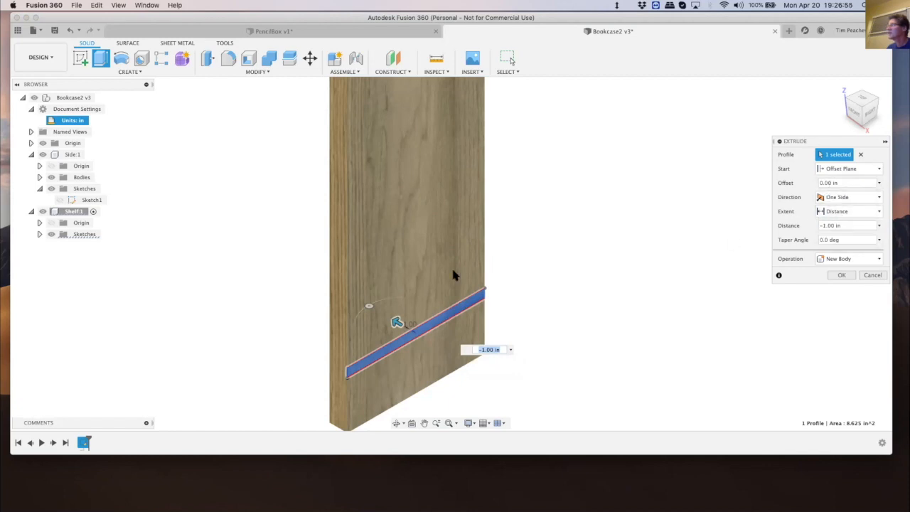
pyautogui.moveTo(396, 321); pyautogui.dragTo(441, 347)
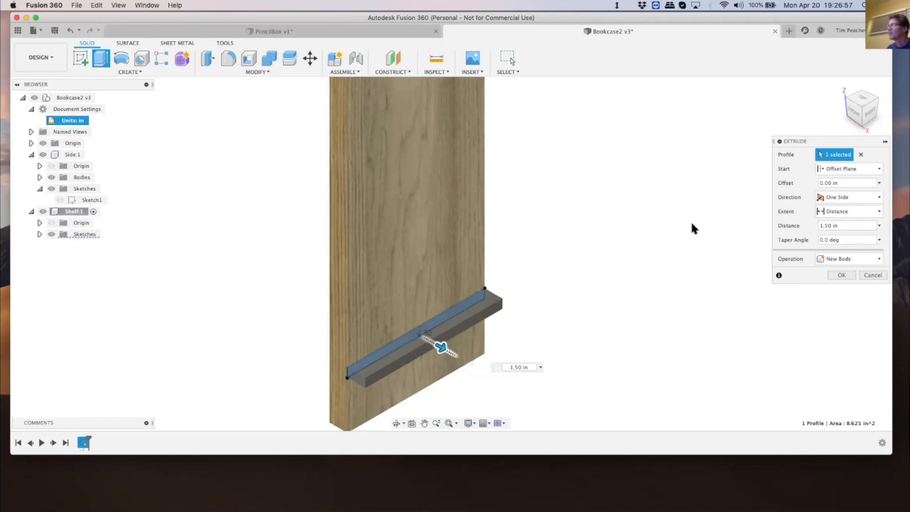
# Set the extrusion's start offset to -DadoDepth so that the shelf begins inside the side panel, checking it from the front
pyautogui.click(837, 181)
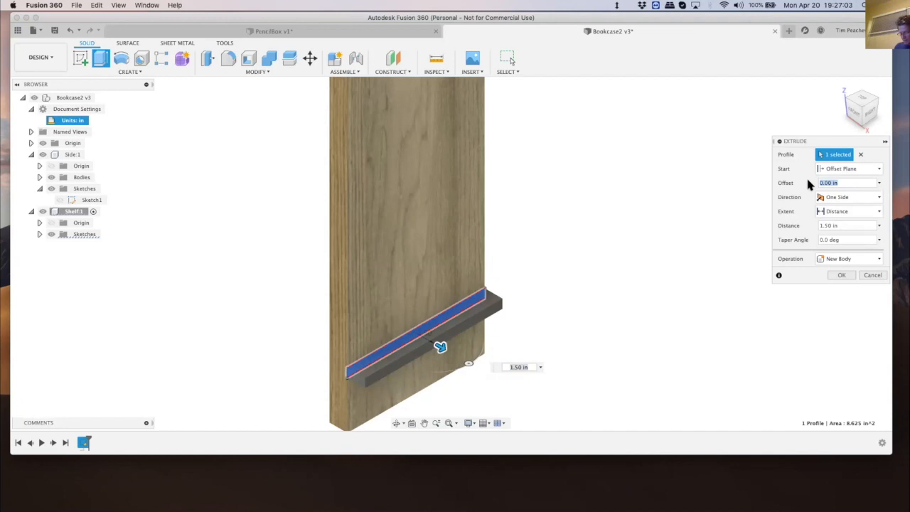
pyautogui.write('da')
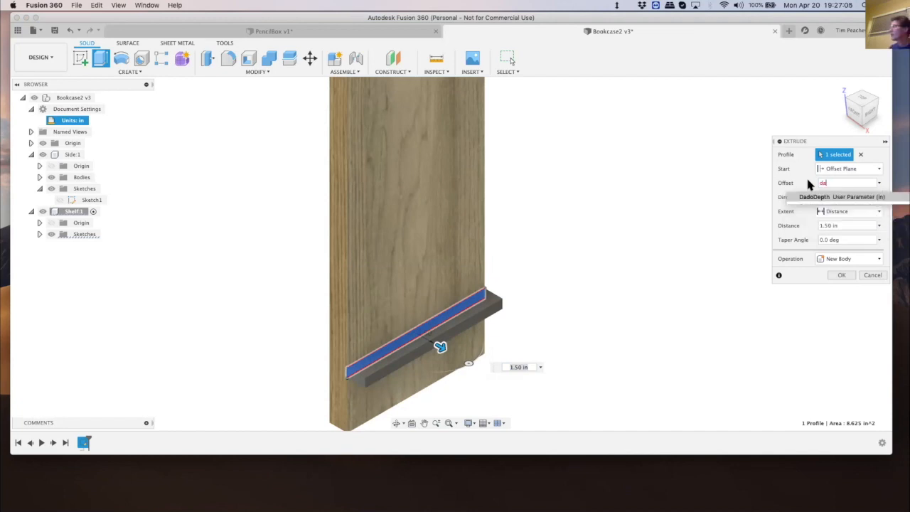
pyautogui.click(811, 198)
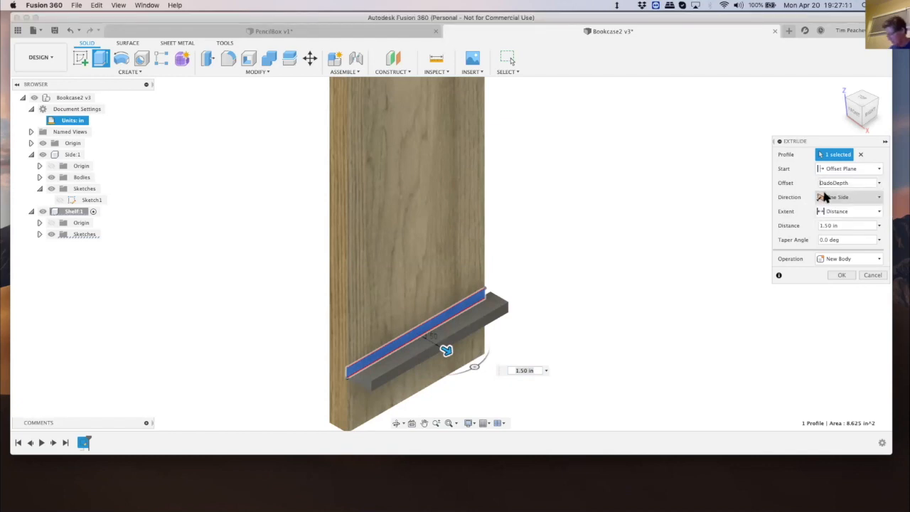
pyautogui.click(855, 113)
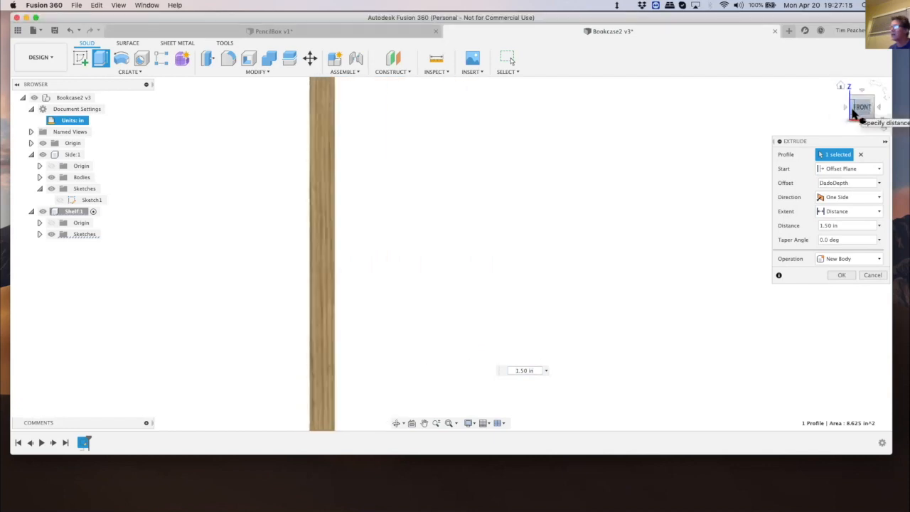
pyautogui.scroll(2, 498, 293)
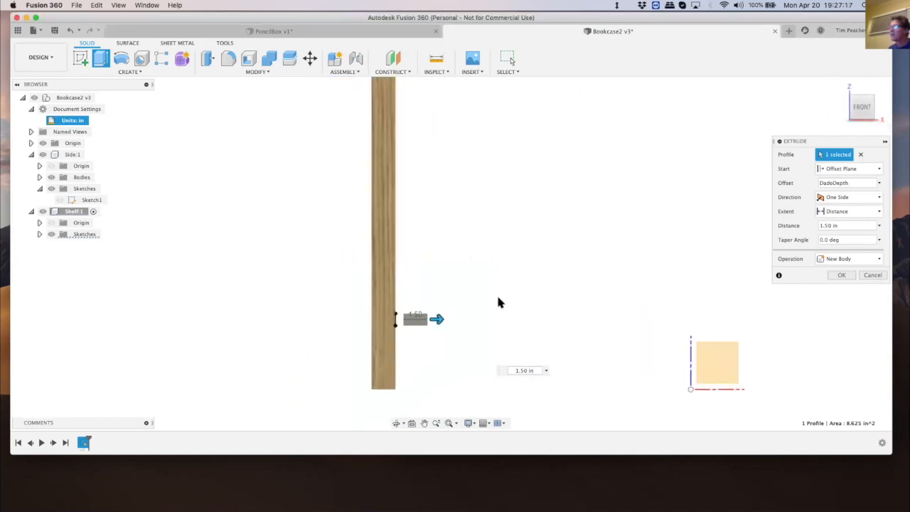
pyautogui.click(820, 183)
pyautogui.write('-')
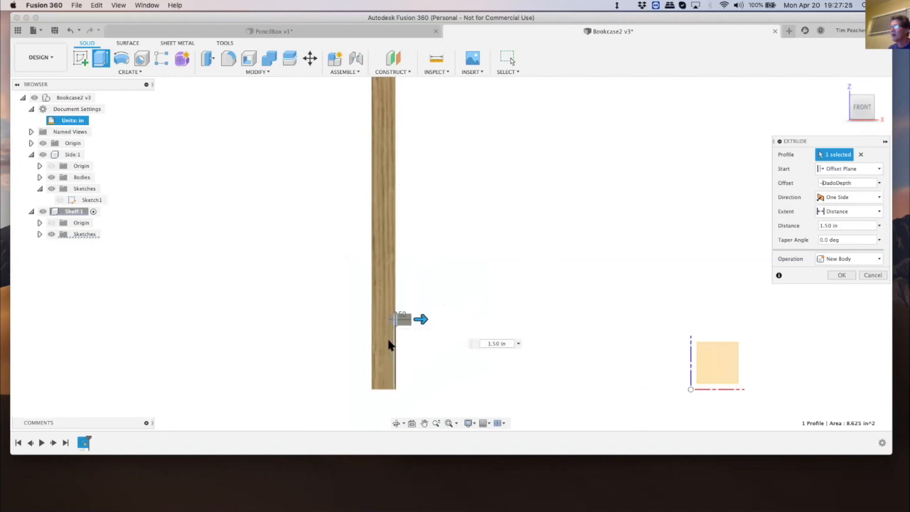
# Set the shelf extrusion's distance to Width -2*SidePanelThickness using the user parameters
pyautogui.scroll(5, 393, 335)
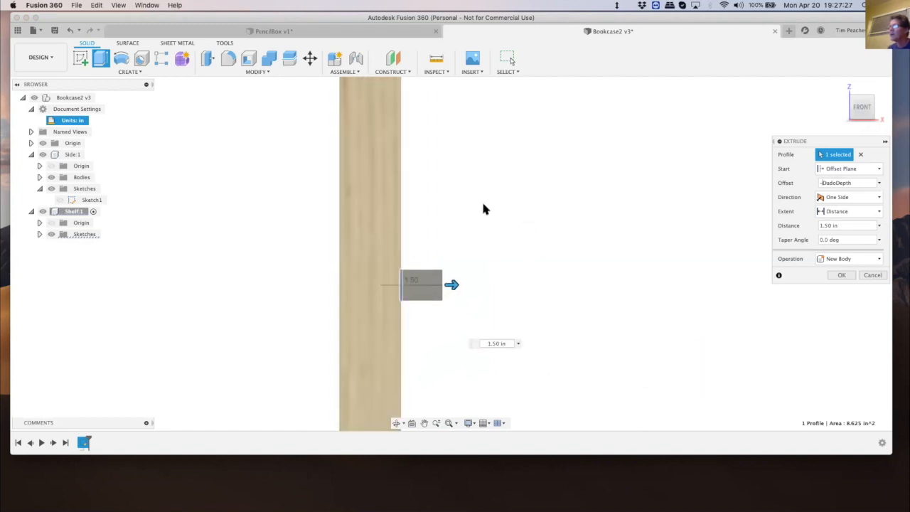
pyautogui.click(844, 224)
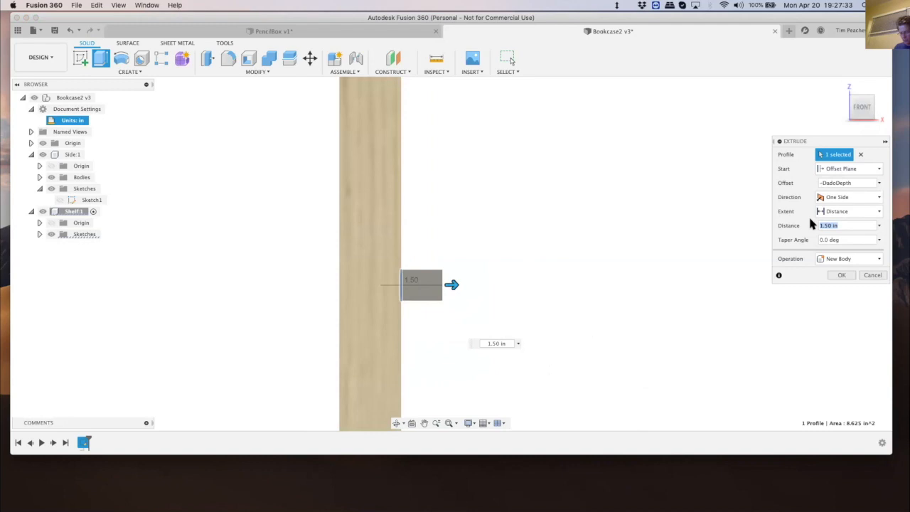
pyautogui.write('wi')
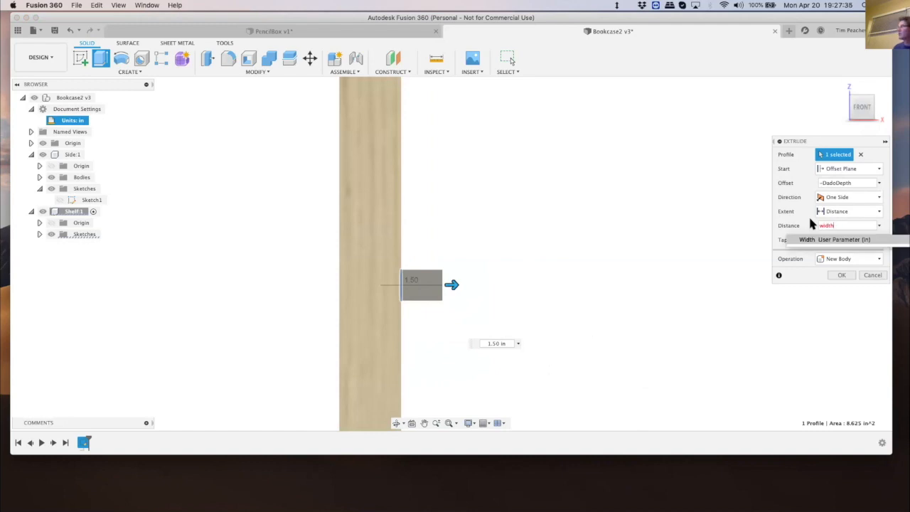
pyautogui.write('dth-')
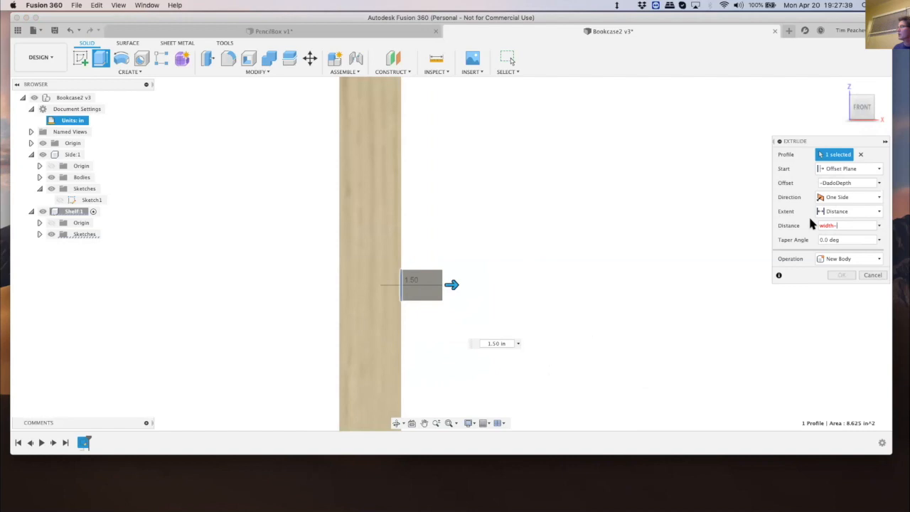
pyautogui.write('2*si')
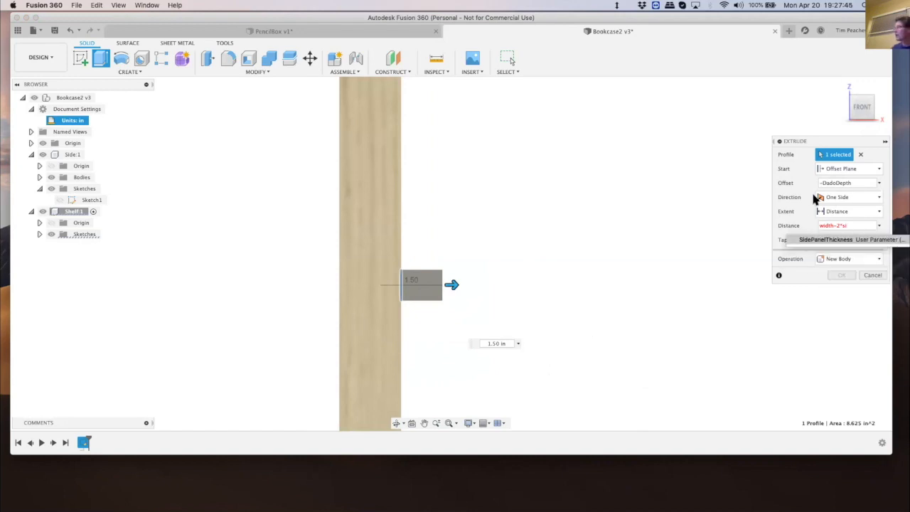
pyautogui.click(825, 239)
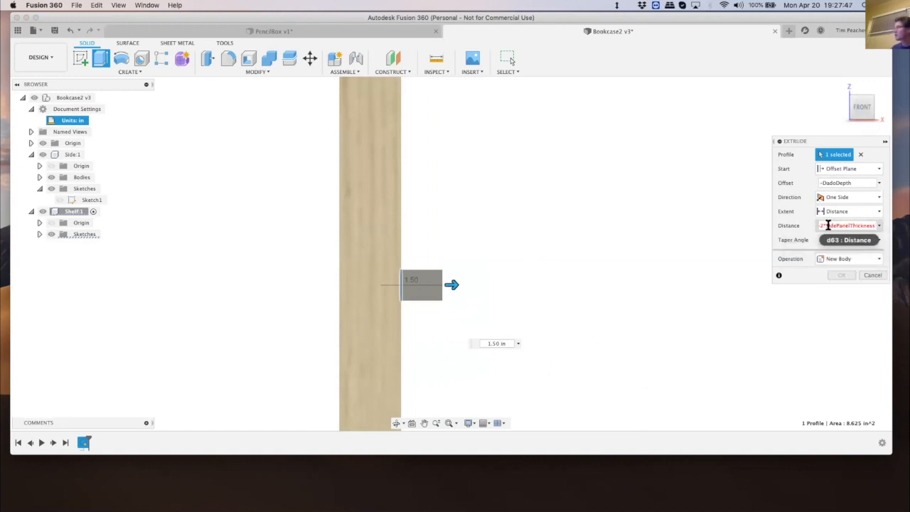
pyautogui.press('Left')
pyautogui.press('Left')
pyautogui.press('Left')
pyautogui.press('Left')
pyautogui.press('Left')
pyautogui.press('Left')
pyautogui.press('Left')
pyautogui.press('Left')
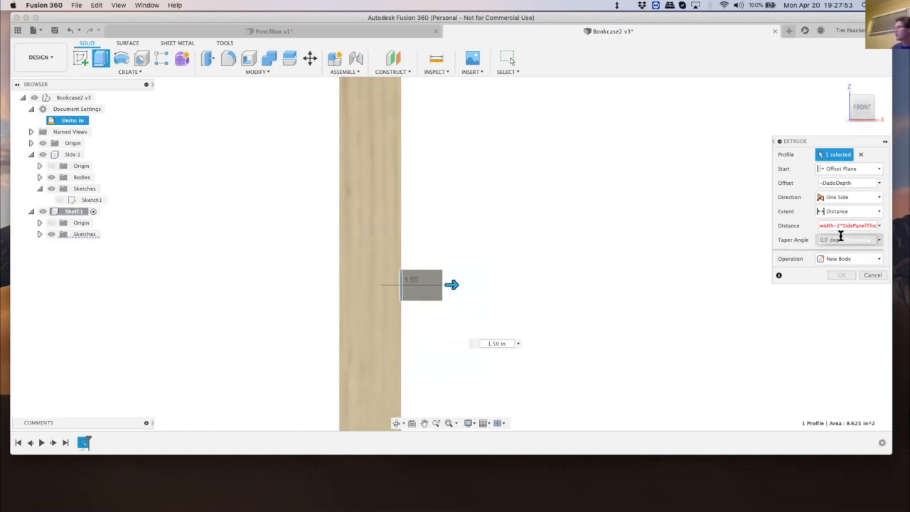
pyautogui.press('Right')
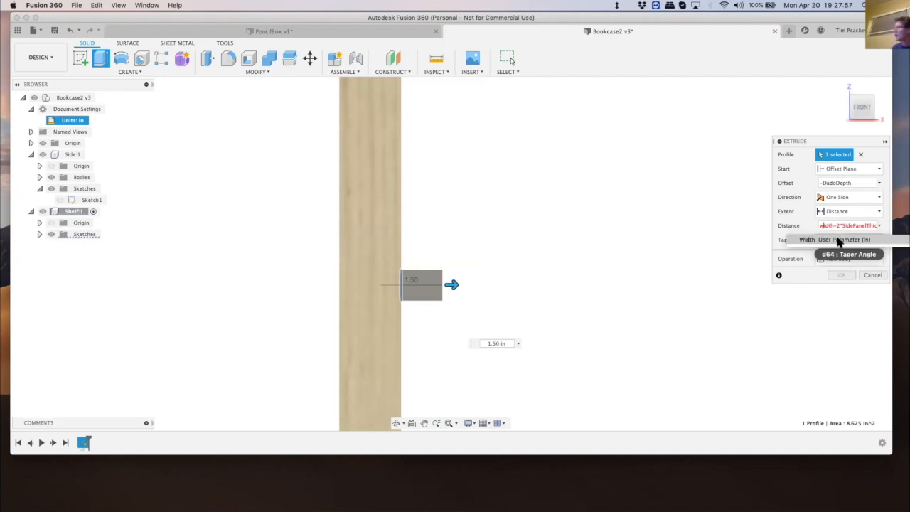
pyautogui.click(839, 239)
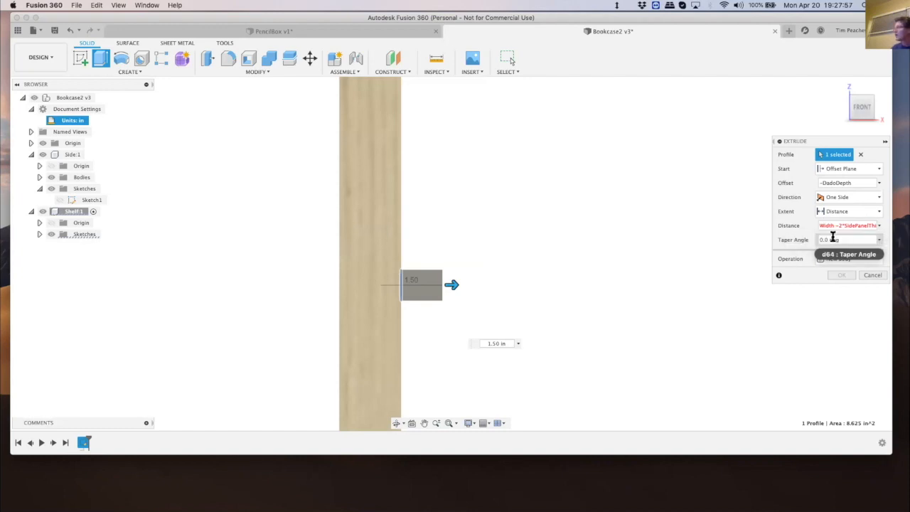
# Extend the extrusion's distance expression with +2*DadoDepth to allow for a dado at each end of the shelf
pyautogui.click(870, 226)
pyautogui.press('Right')
pyautogui.press('Right')
pyautogui.press('Right')
pyautogui.press('Right')
pyautogui.press('Right')
pyautogui.press('Right')
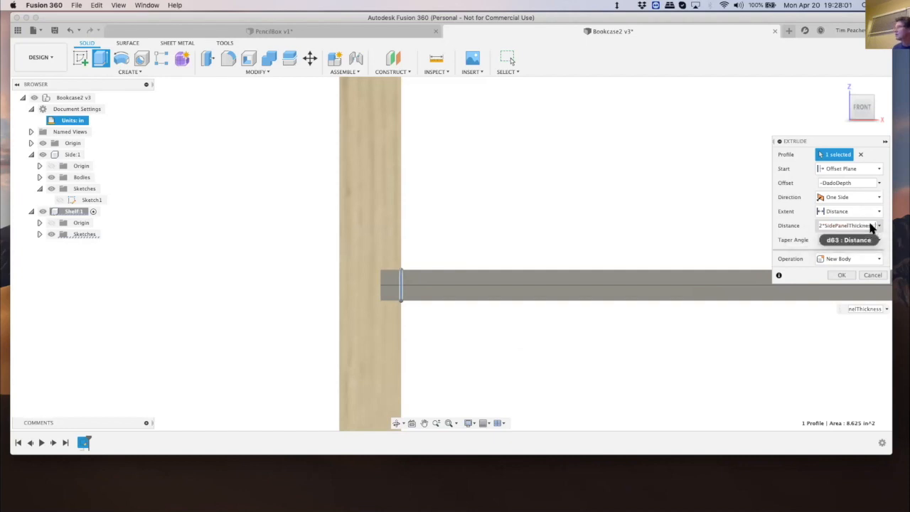
pyautogui.press('Right')
pyautogui.press('Right')
pyautogui.write('+2')
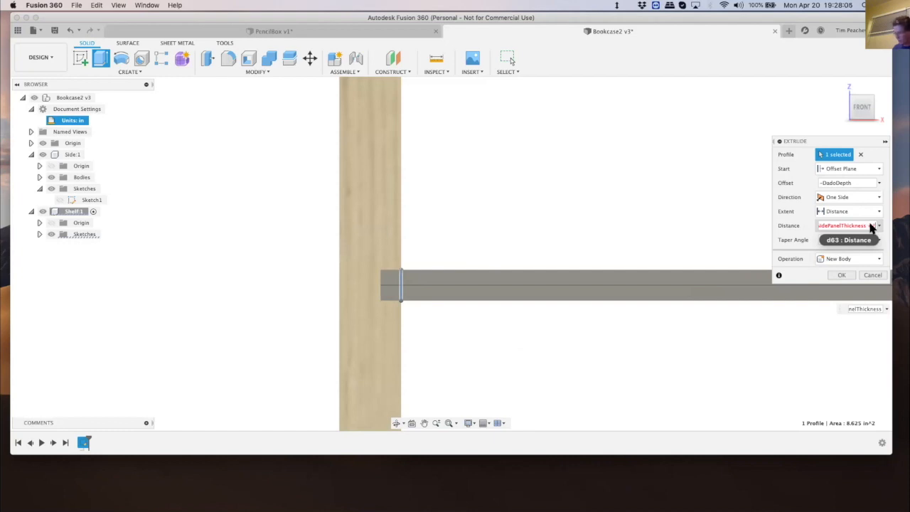
pyautogui.write('*da')
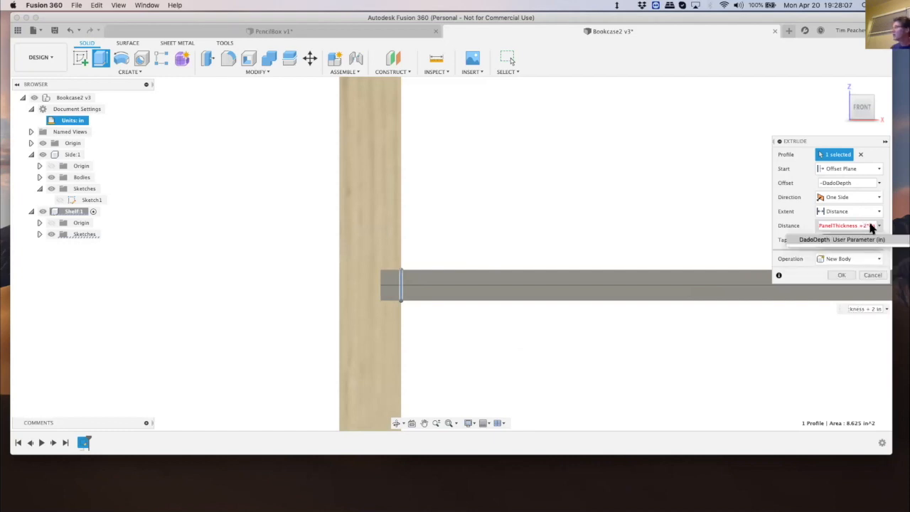
pyautogui.click(818, 240)
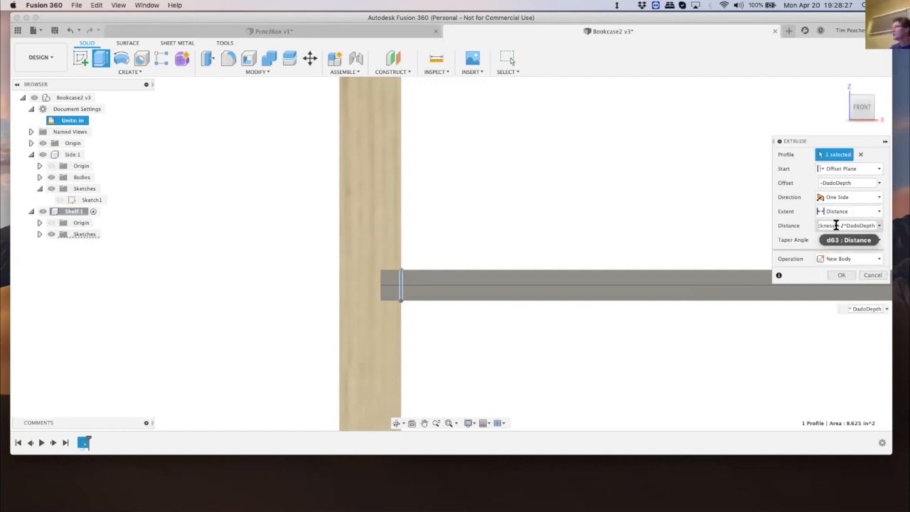
# Review the complete distance expression of the shelf extrusion, widening the Extrude dialog enough to read it in full
pyautogui.press('Left')
pyautogui.press('Left')
pyautogui.press('Left')
pyautogui.press('Left')
pyautogui.press('Left')
pyautogui.press('Left')
pyautogui.press('Left')
pyautogui.press('Left')
pyautogui.press('Left')
pyautogui.press('Left')
pyautogui.press('Left')
pyautogui.press('Left')
pyautogui.press('Left')
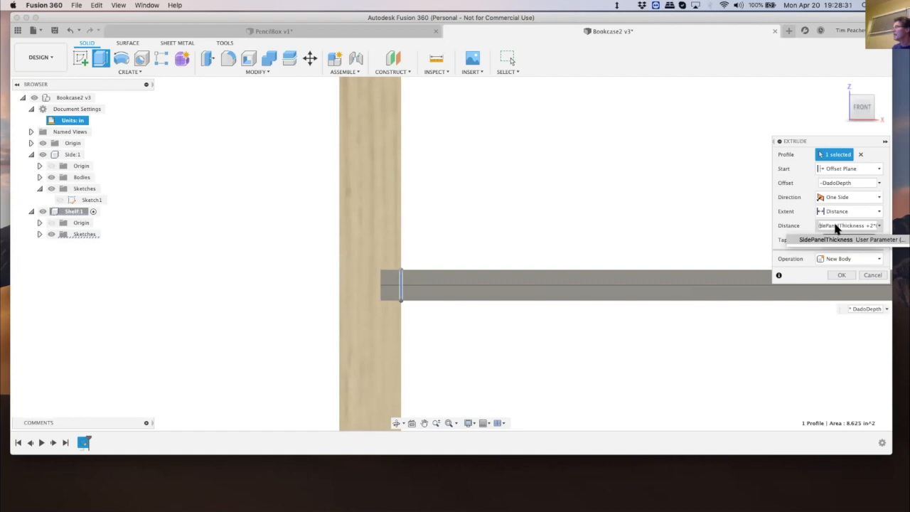
pyautogui.press('Left')
pyautogui.press('Left')
pyautogui.press('Left')
pyautogui.press('Left')
pyautogui.press('Left')
pyautogui.press('Left')
pyautogui.press('Left')
pyautogui.press('Left')
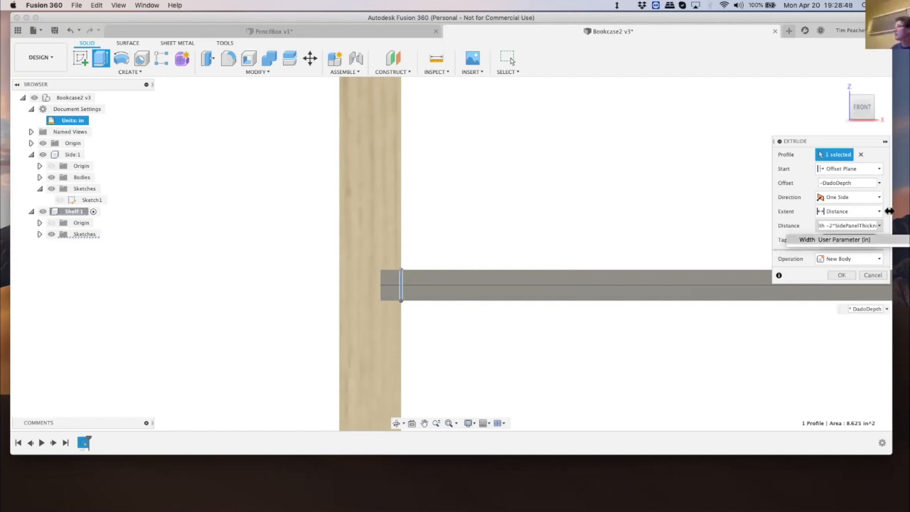
pyautogui.moveTo(889, 211); pyautogui.dragTo(869, 207)
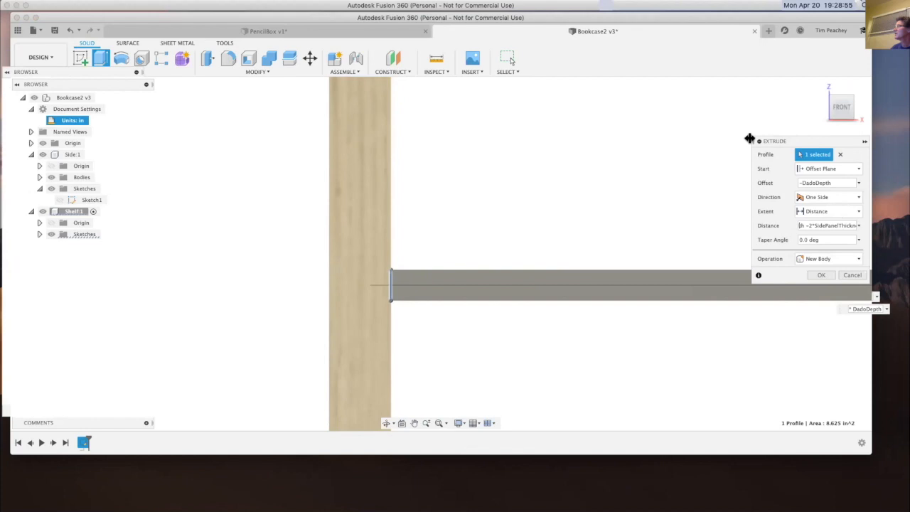
pyautogui.moveTo(749, 138); pyautogui.dragTo(609, 138)
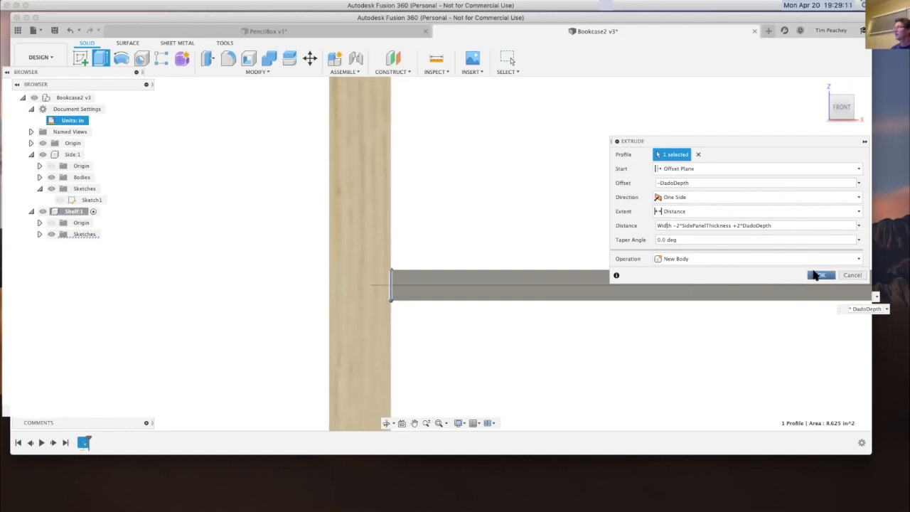
# Complete the shelf extrusion and inspect how the shelf's end sits inside the side panel, finishing in an isometric view
pyautogui.click(817, 275)
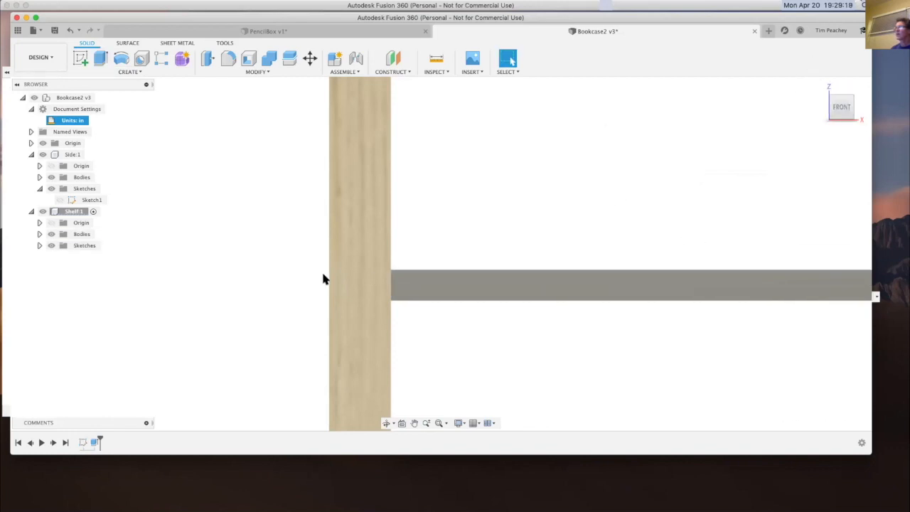
pyautogui.click(442, 285)
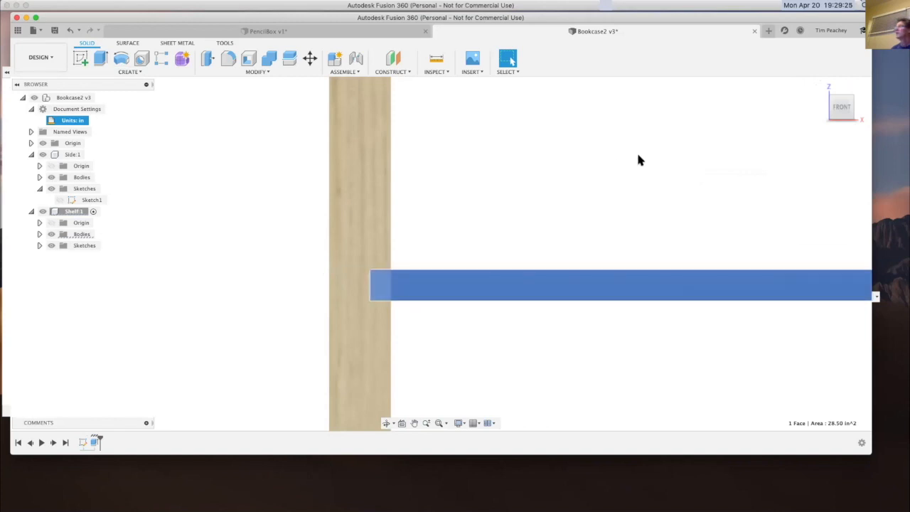
pyautogui.click(817, 78)
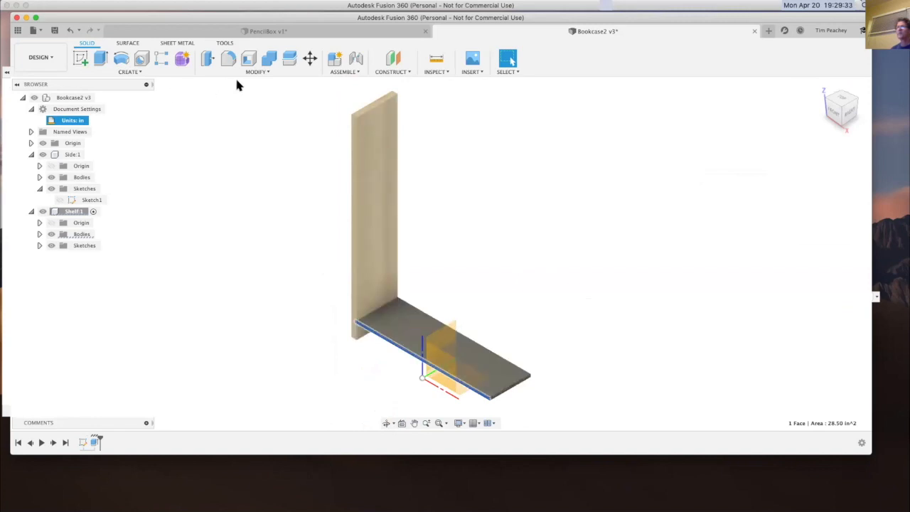
pyautogui.click(123, 72)
pyautogui.click(208, 241)
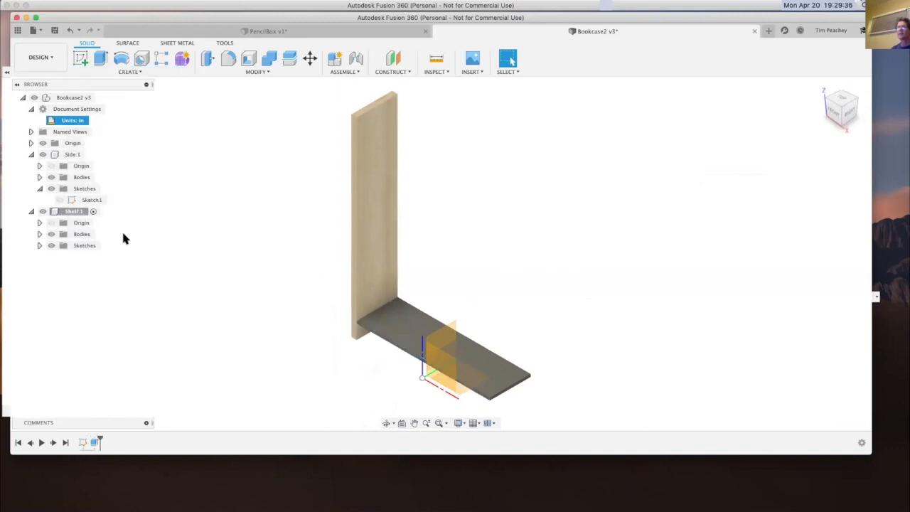
pyautogui.click(74, 211)
pyautogui.click(186, 201)
pyautogui.scroll(-3, 123, 200)
pyautogui.scroll(3, 124, 196)
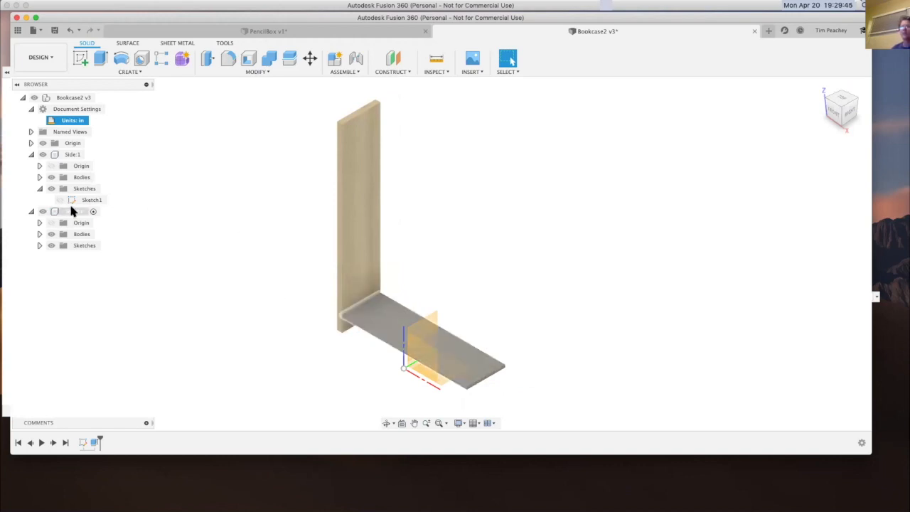
# Activate the top-level Bookcase2 component and start a rectangular component pattern of the Shelf along the vertical origin axis
pyautogui.click(100, 98)
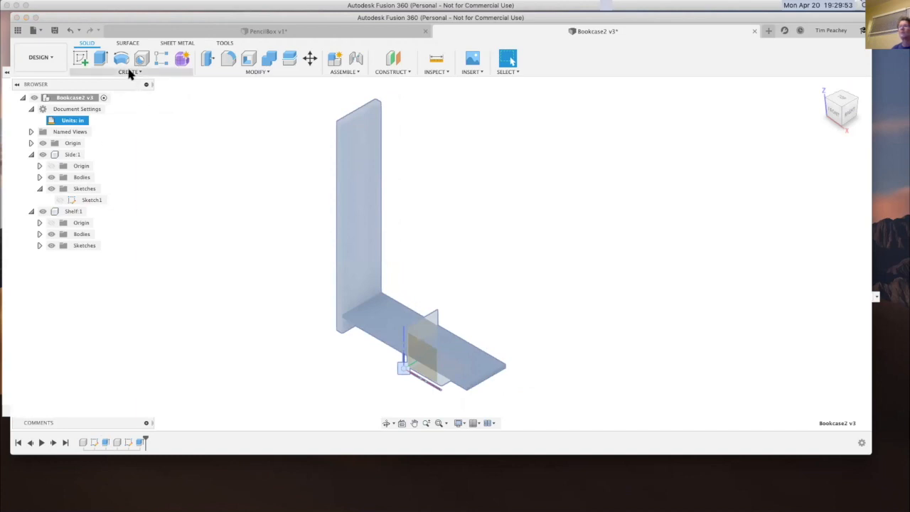
pyautogui.click(72, 211)
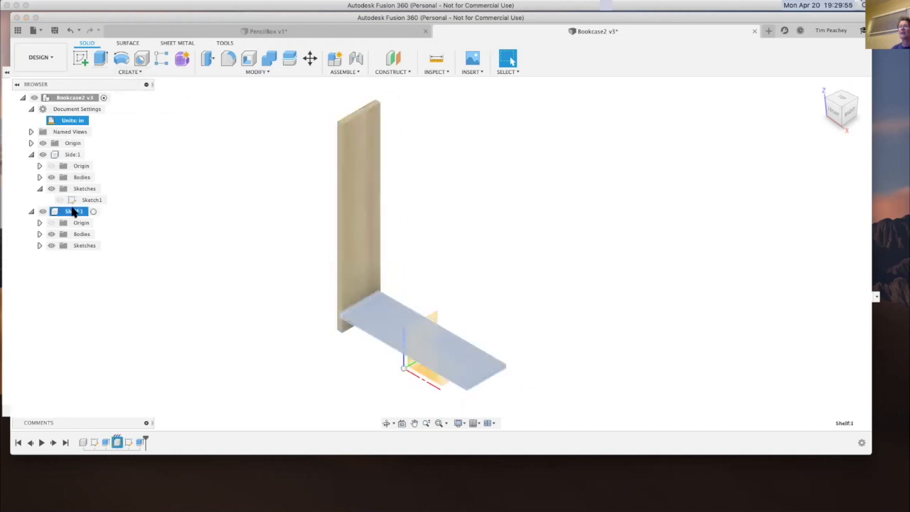
pyautogui.click(128, 71)
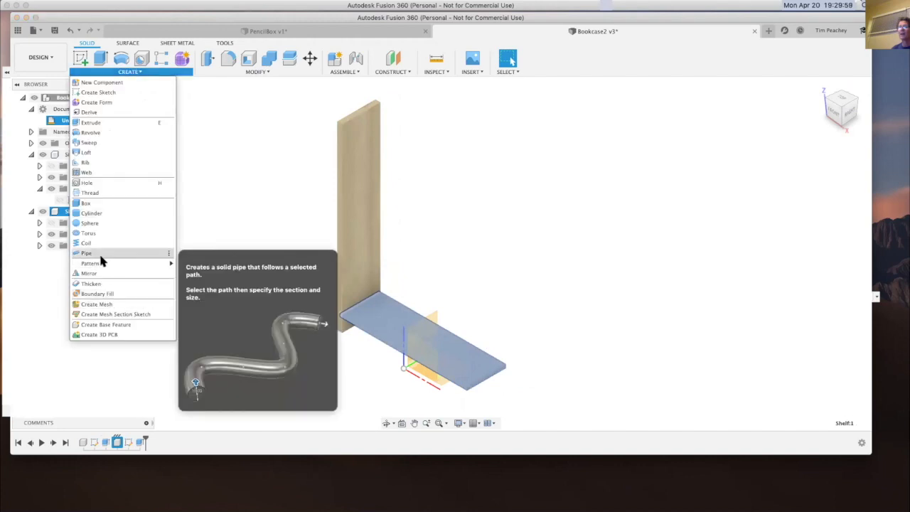
pyautogui.moveTo(102, 263)
pyautogui.click(202, 264)
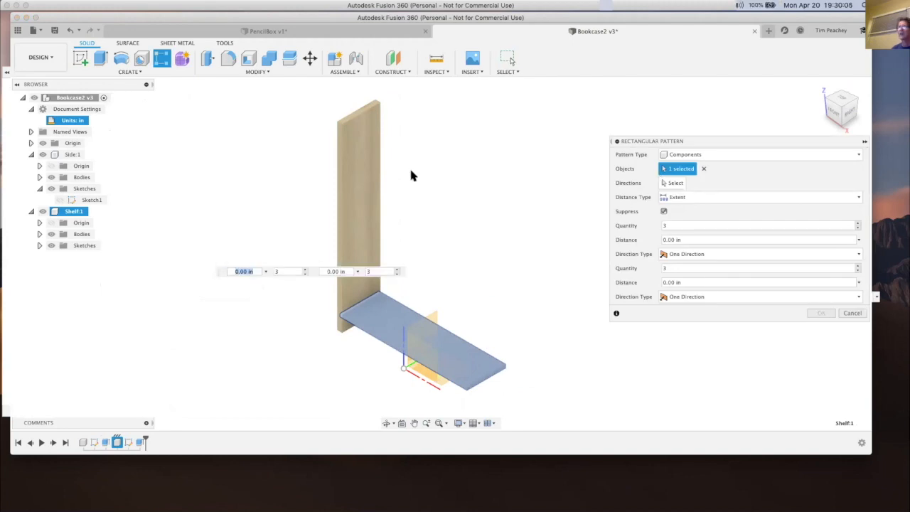
pyautogui.click(668, 184)
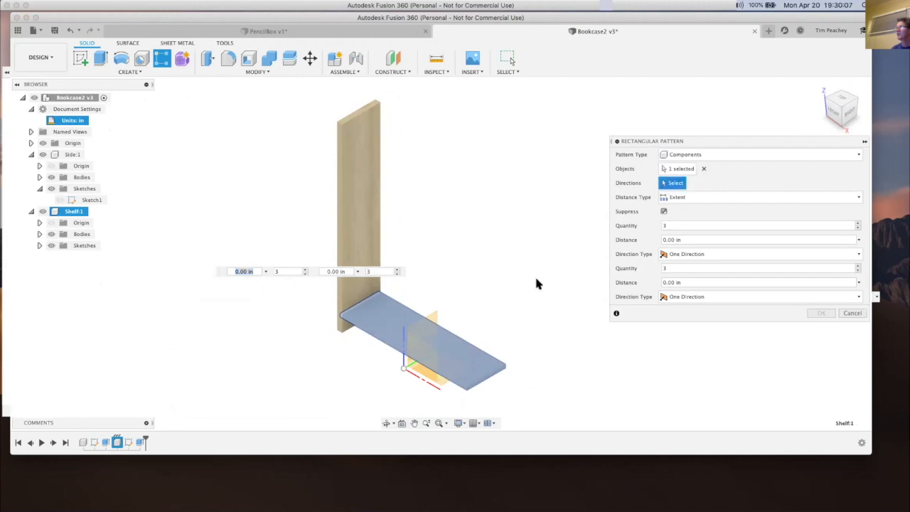
pyautogui.click(401, 362)
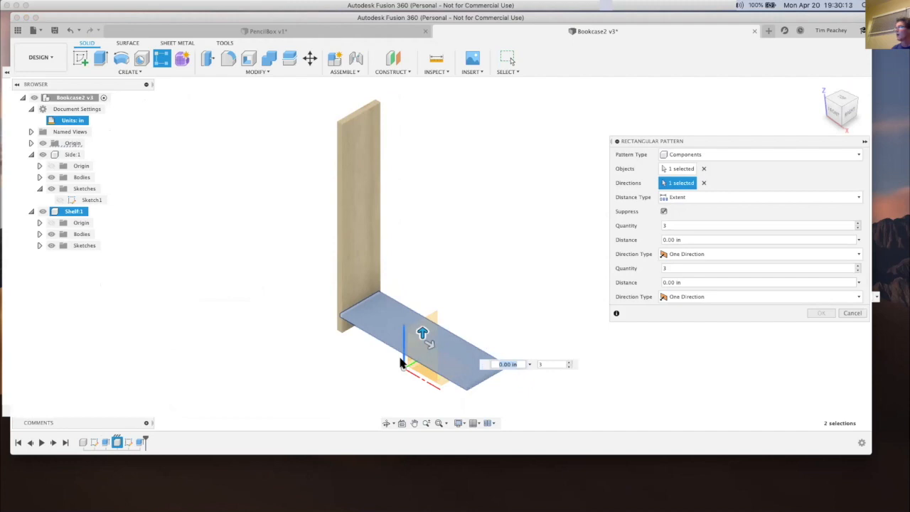
# Set the shelf pattern's quantity to NumberOfShelves+1
pyautogui.click(664, 212)
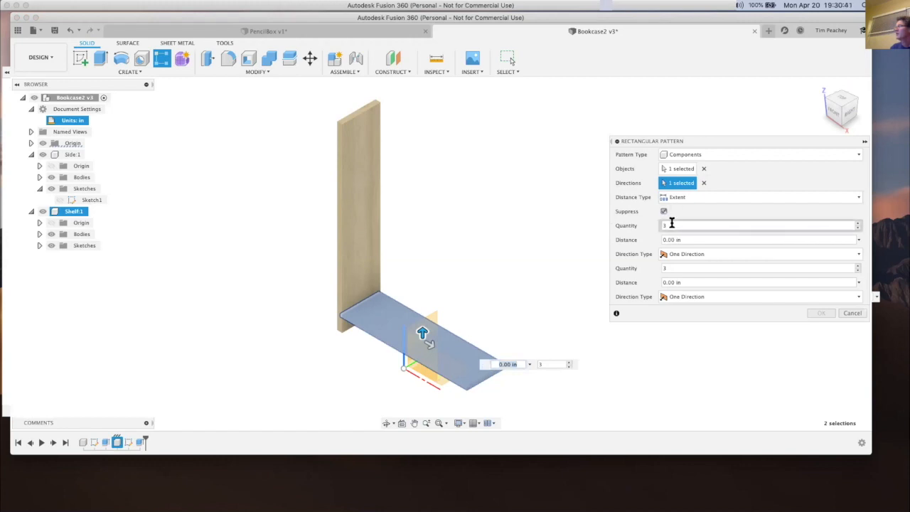
pyautogui.write('n')
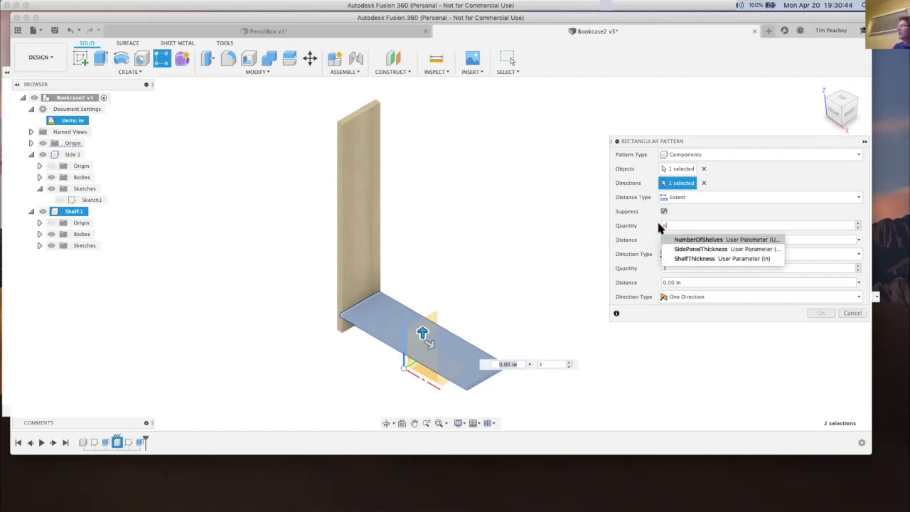
pyautogui.click(694, 239)
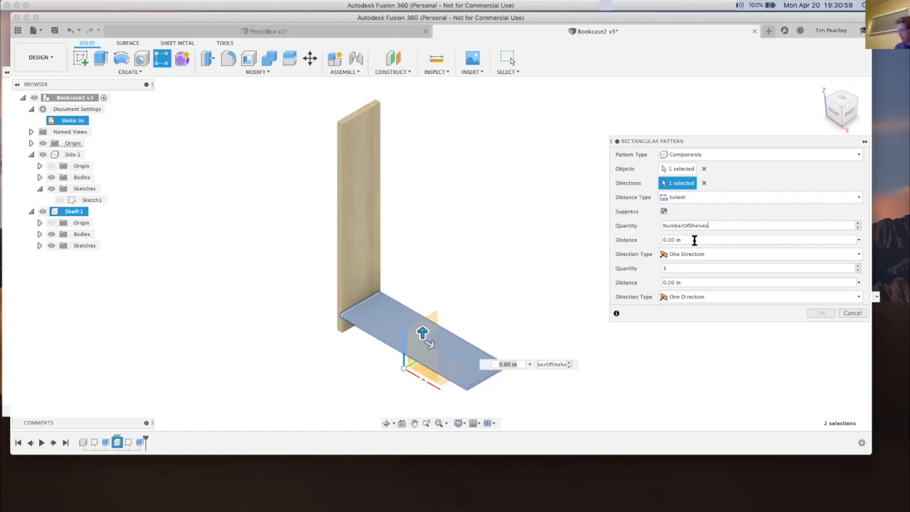
pyautogui.write('1')
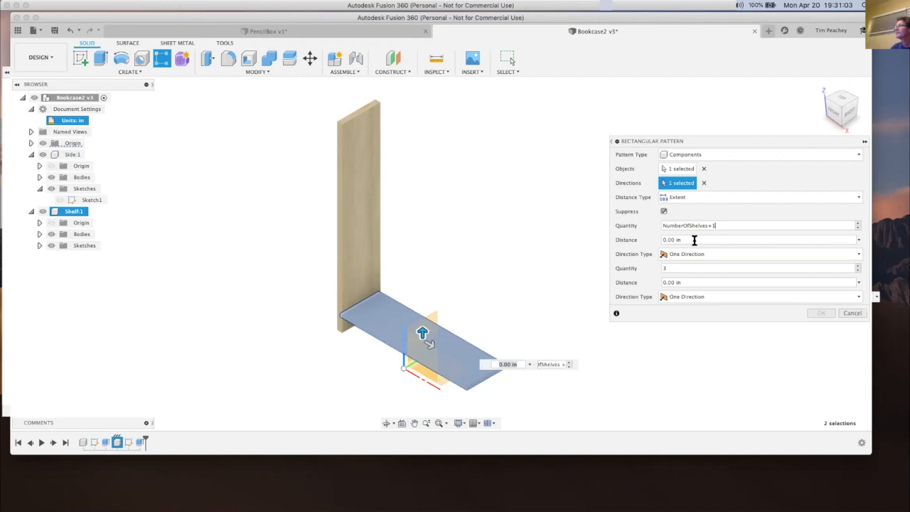
# Set the shelf pattern's extent distance to the Height user parameter
pyautogui.click(694, 241)
pyautogui.moveTo(693, 241); pyautogui.dragTo(656, 241)
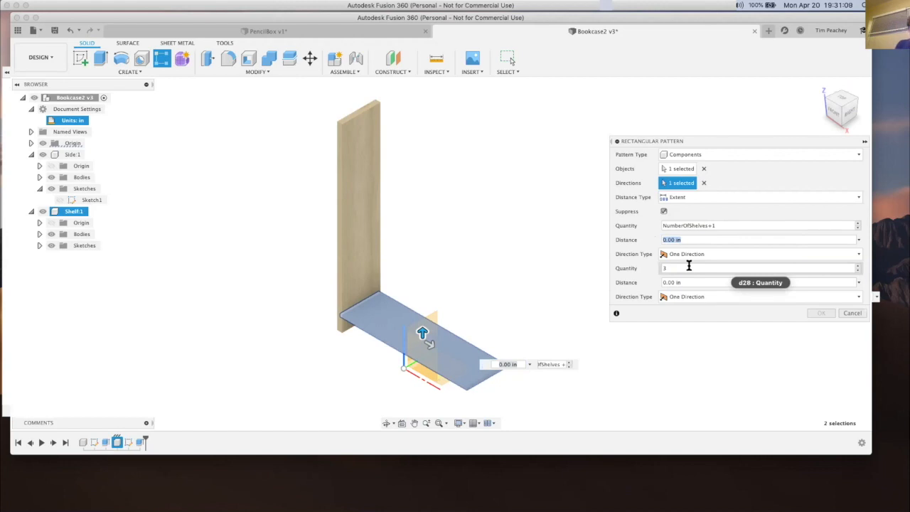
pyautogui.write('ht')
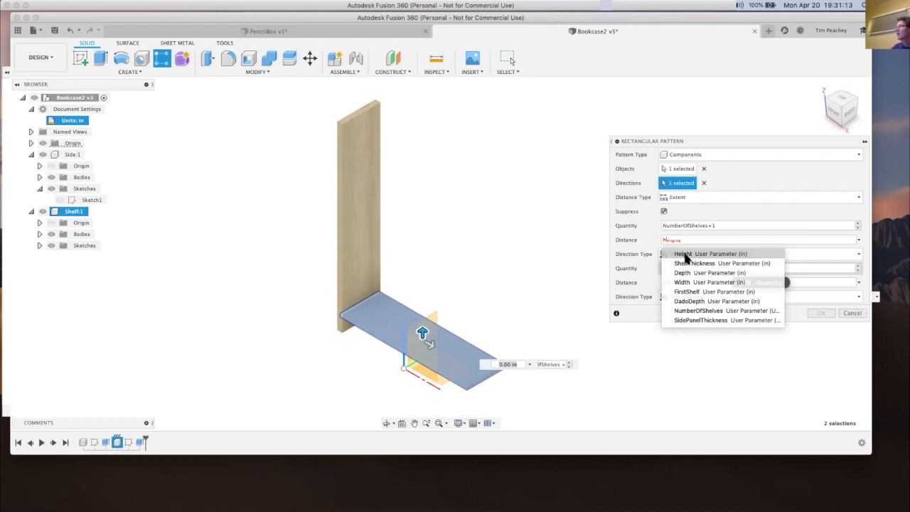
pyautogui.click(686, 256)
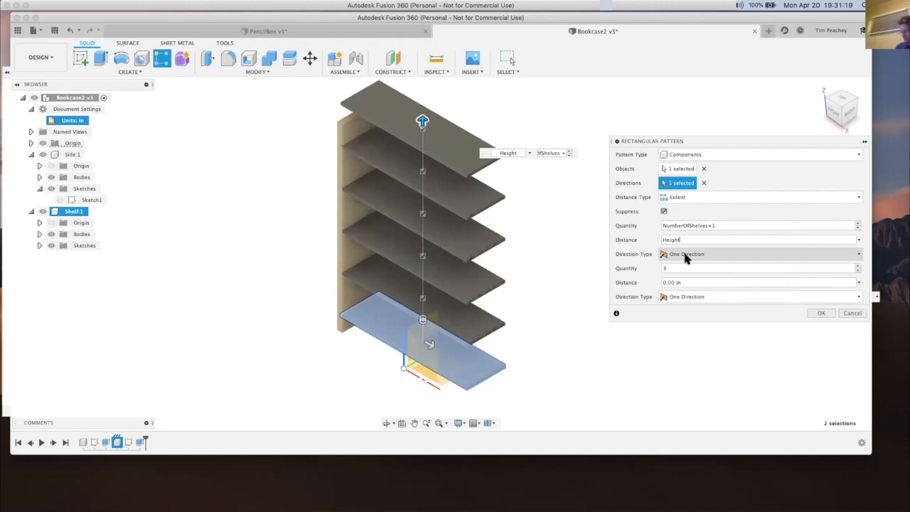
# Set the shelf pattern's extent distance to Height-FirstShelf-ShelfThickness, keeping the quantity at NumberOfShelves+1
pyautogui.write('-fi')
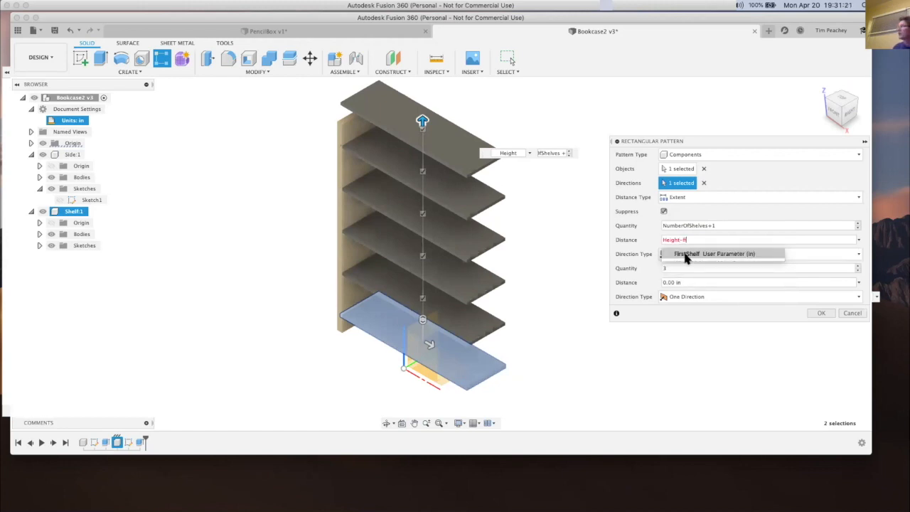
pyautogui.click(686, 256)
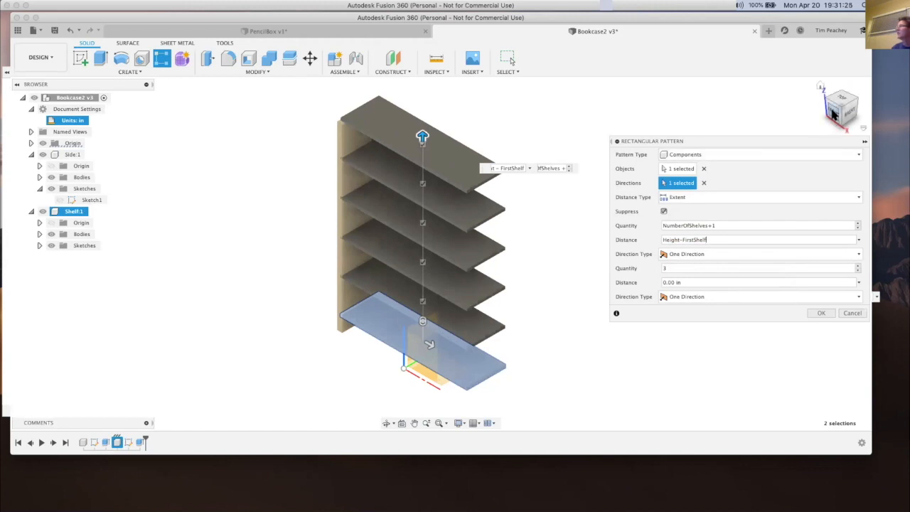
pyautogui.click(833, 114)
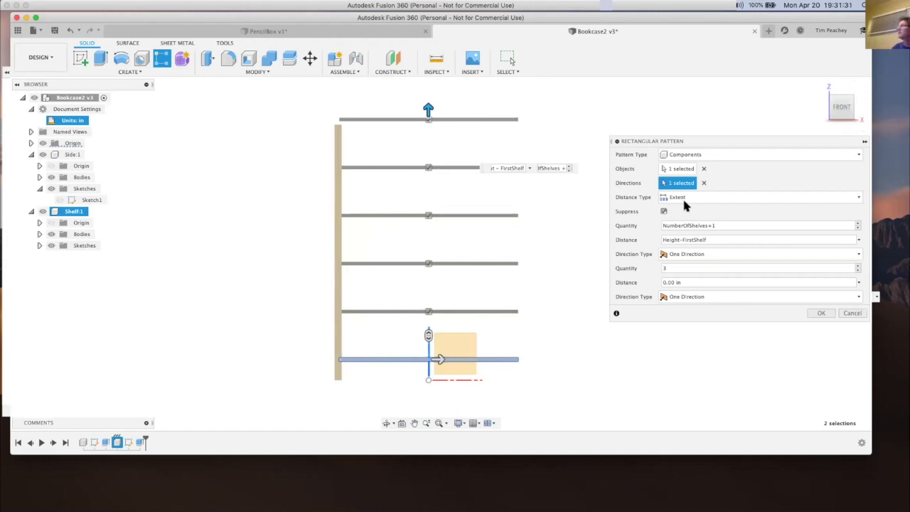
pyautogui.click(711, 224)
pyautogui.write('+1')
pyautogui.click(718, 236)
pyautogui.write('-')
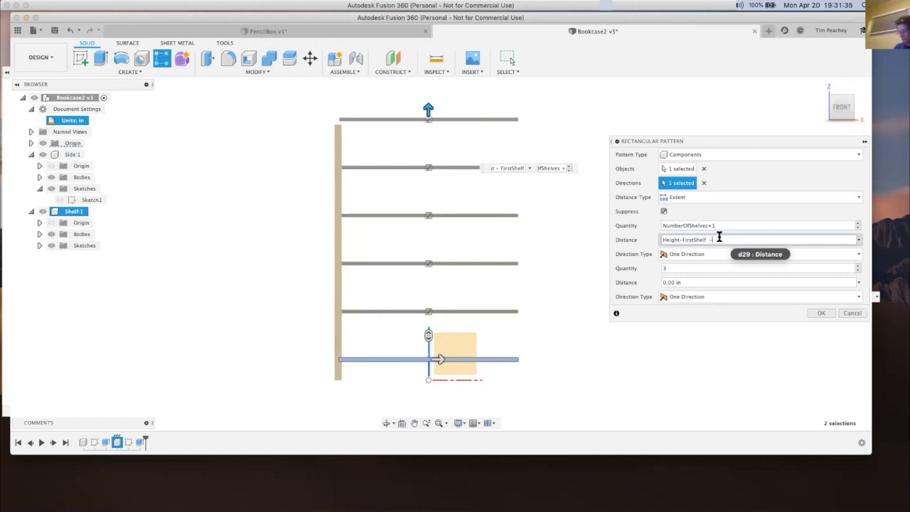
pyautogui.write('th')
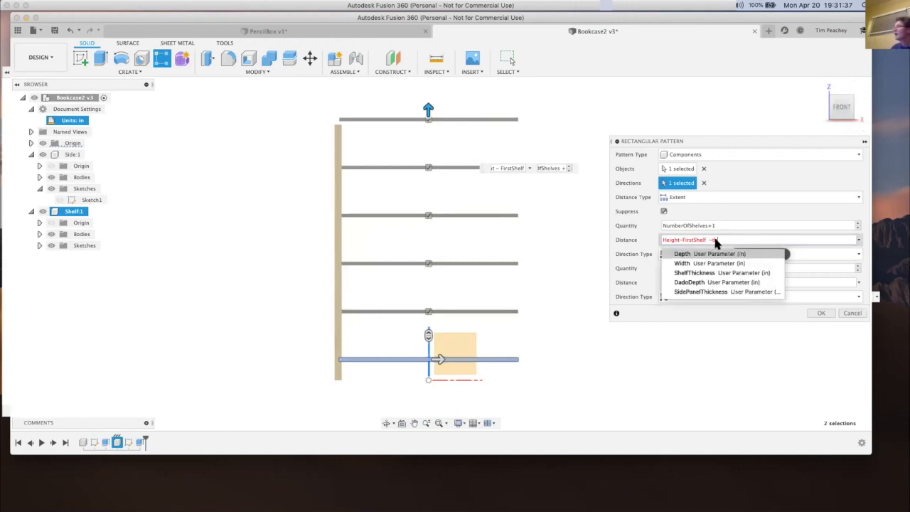
pyautogui.click(707, 272)
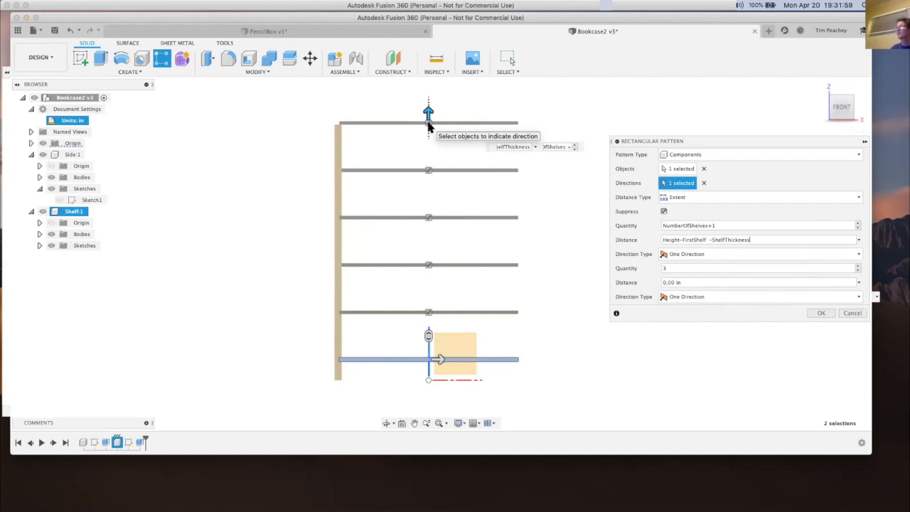
# Suppress the topmost shelf instance, complete the rectangular pattern, and collapse the original Shelf component in the browser
pyautogui.click(821, 87)
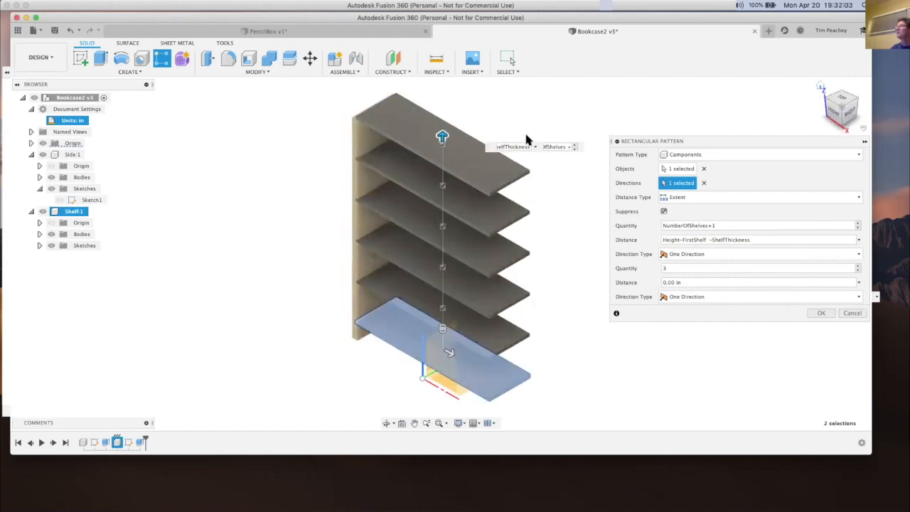
pyautogui.click(442, 139)
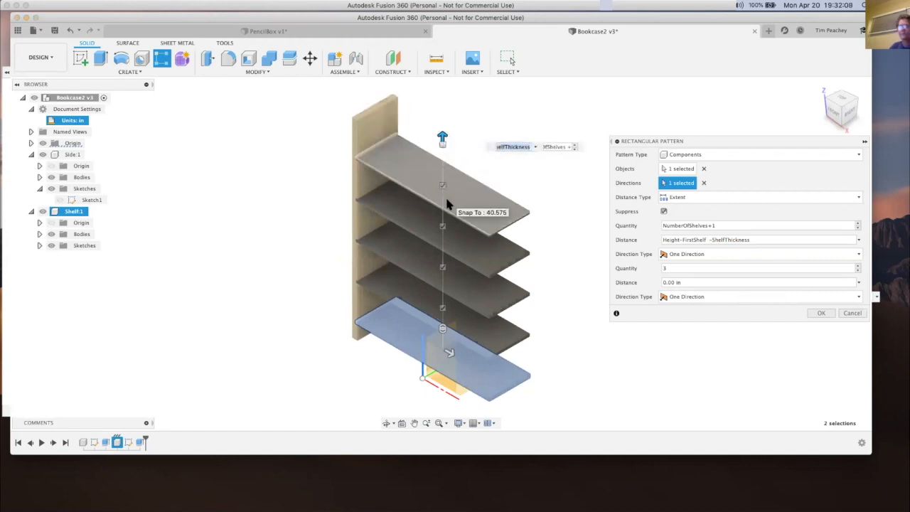
pyautogui.click(817, 312)
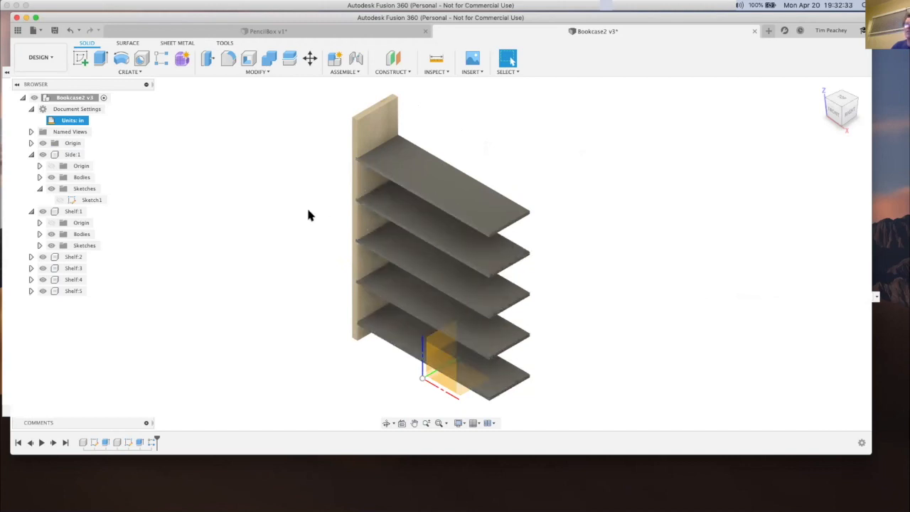
pyautogui.click(31, 212)
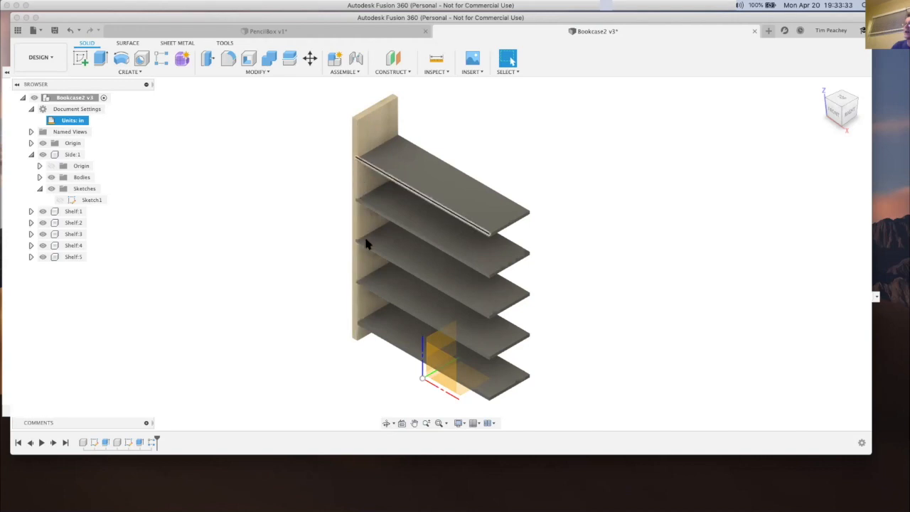
pyautogui.scroll(3, 360, 266)
pyautogui.keyDown('shift'); pyautogui.moveTo(360, 256); pyautogui.dragTo(243, 269, button='middle'); pyautogui.keyUp('shift')
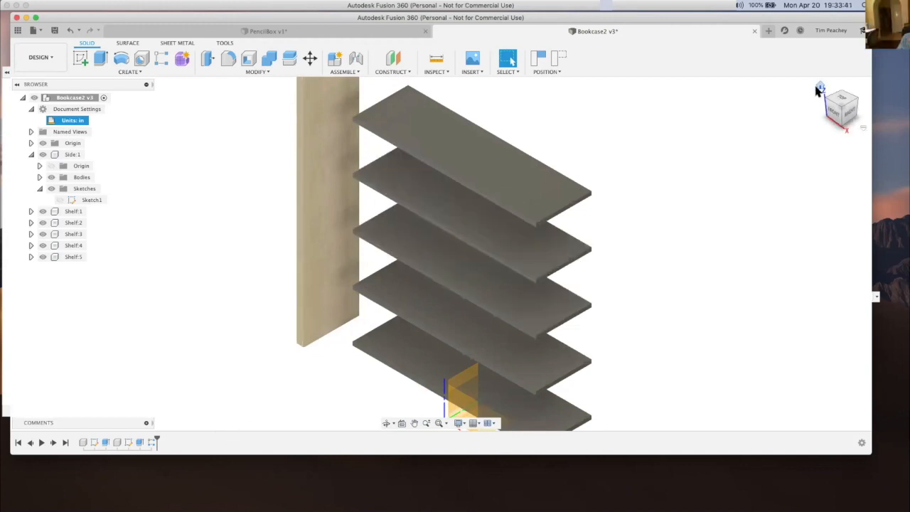
pyautogui.click(558, 57)
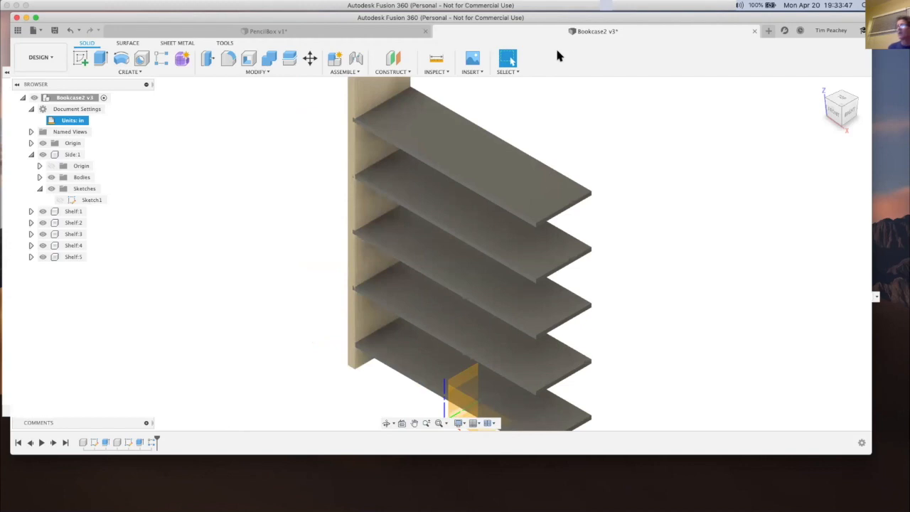
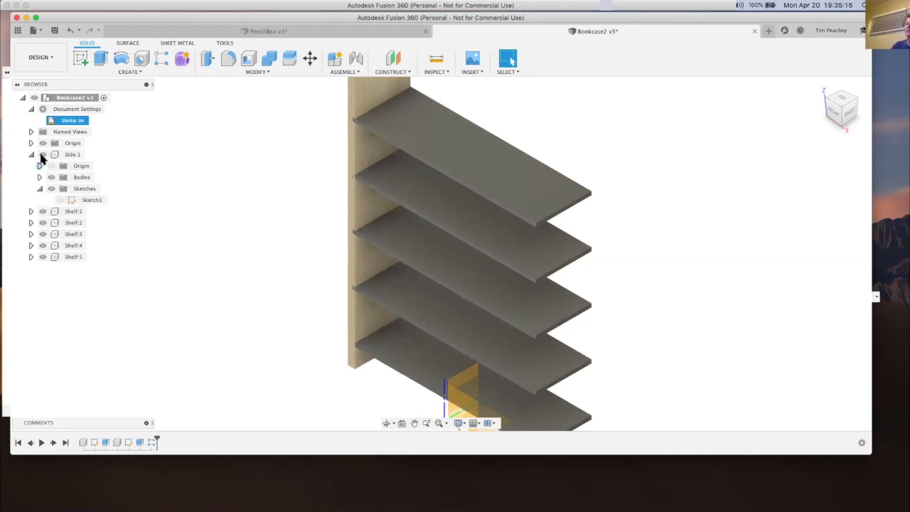
# Activate the Side component and start a sketch on the side panel's front edge face
pyautogui.click(87, 154)
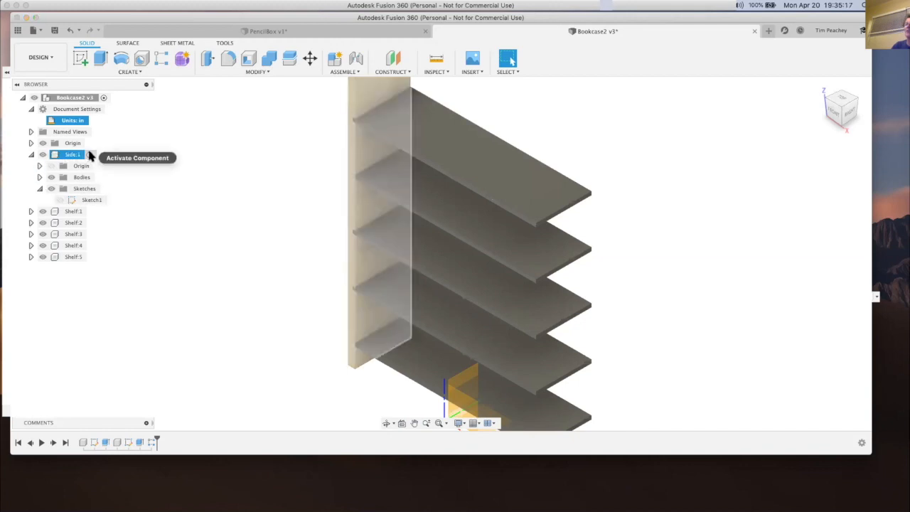
pyautogui.click(90, 154)
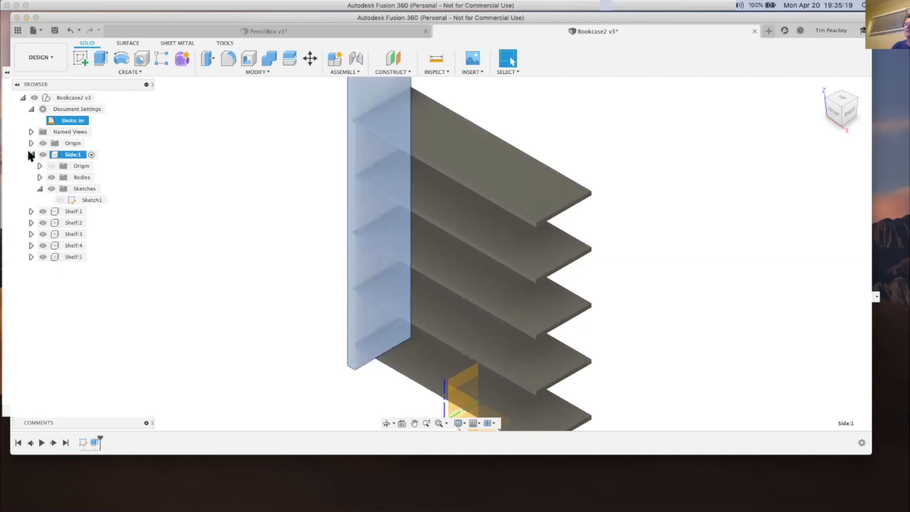
pyautogui.click(30, 154)
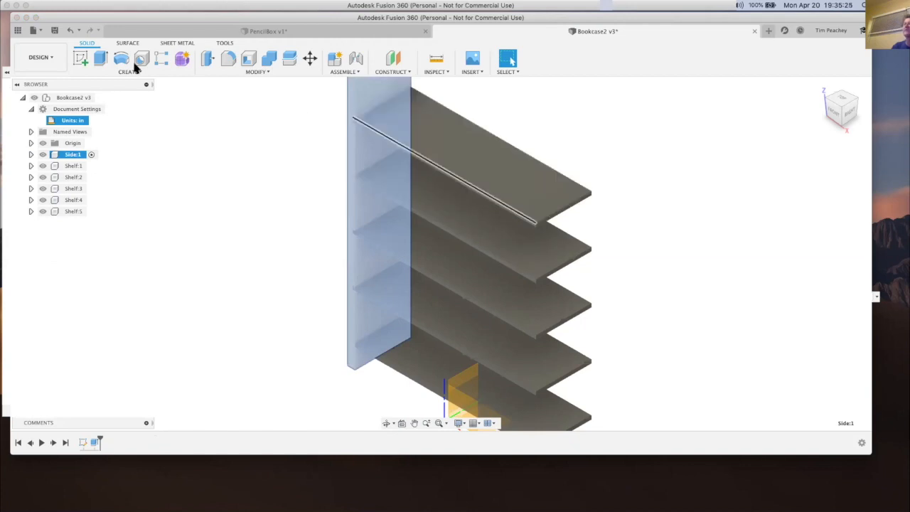
pyautogui.click(80, 57)
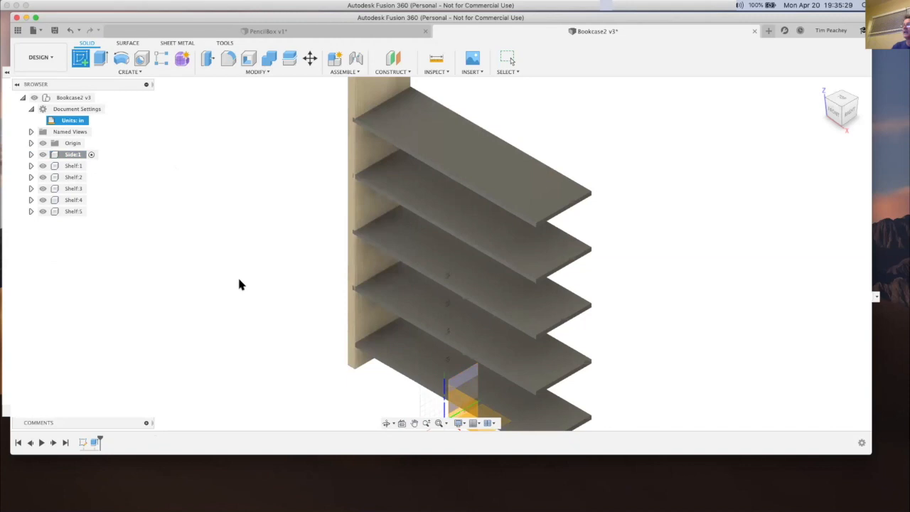
pyautogui.click(351, 327)
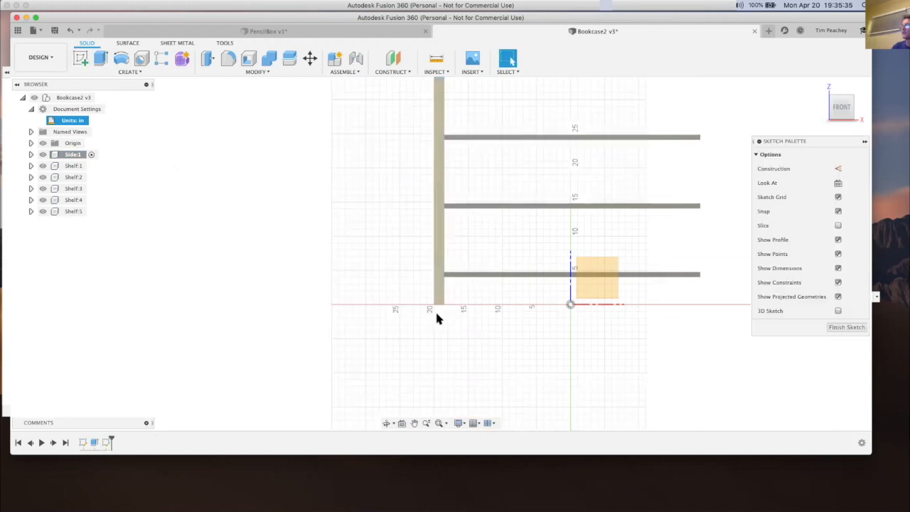
# Turn on Construction and project the bottom shelf's upper, lower and end edges and the side panel's inner edge into the sketch
pyautogui.scroll(5, 441, 284)
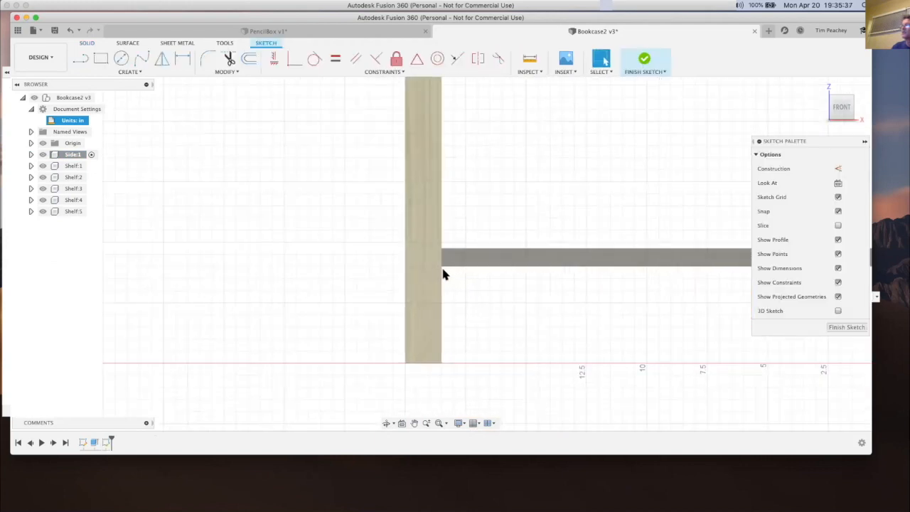
pyautogui.scroll(2, 442, 274)
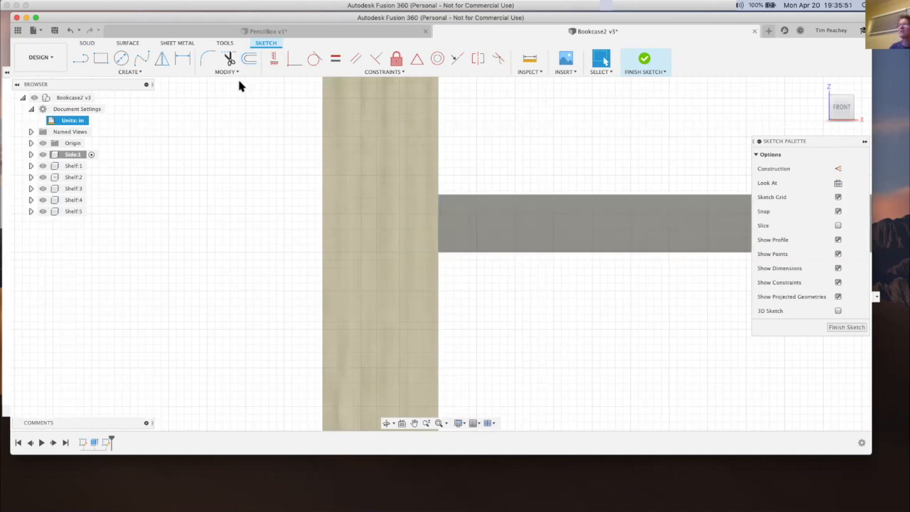
pyautogui.click(134, 72)
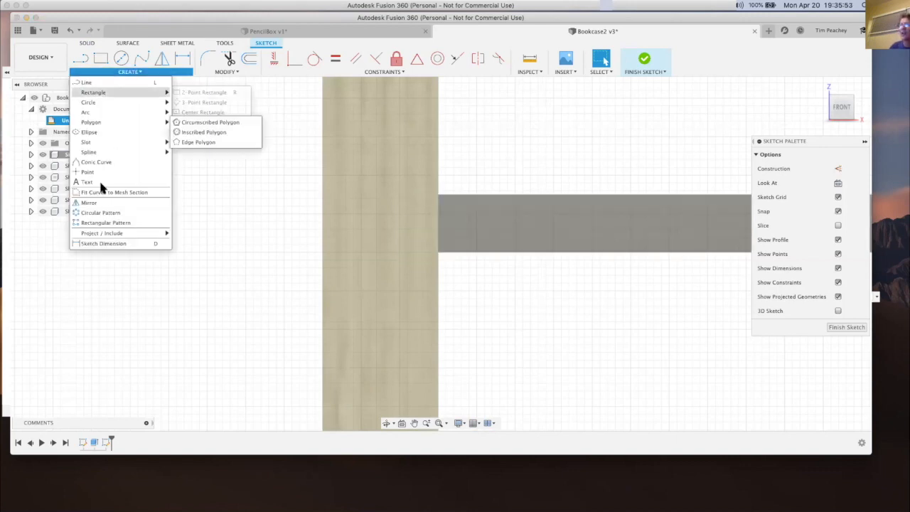
pyautogui.moveTo(102, 231)
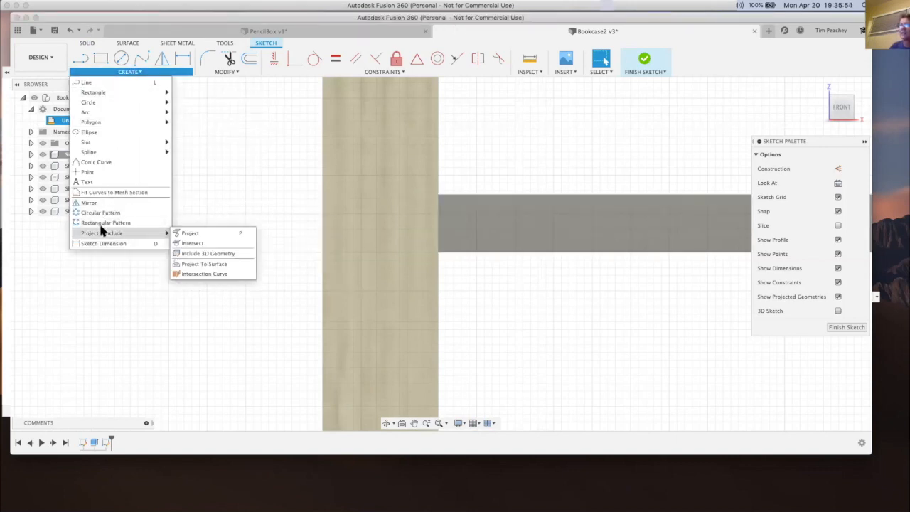
pyautogui.click(189, 235)
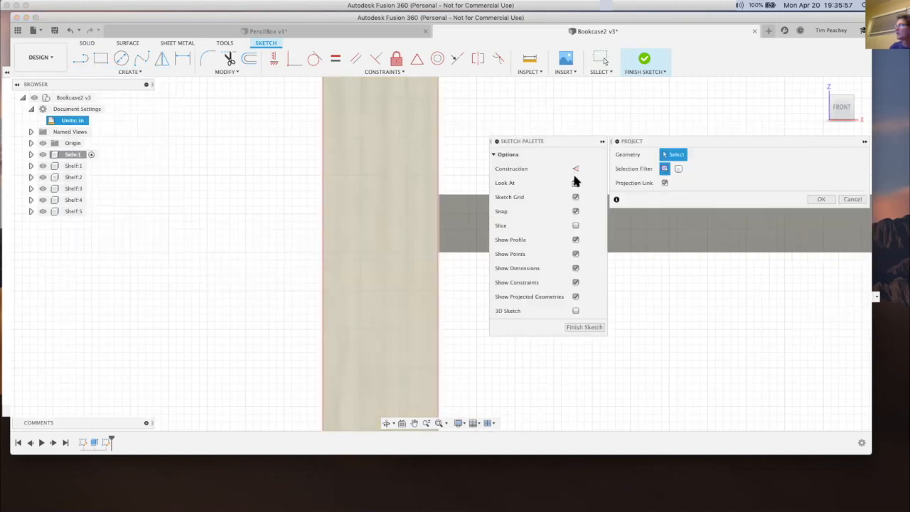
pyautogui.click(664, 168)
pyautogui.click(576, 169)
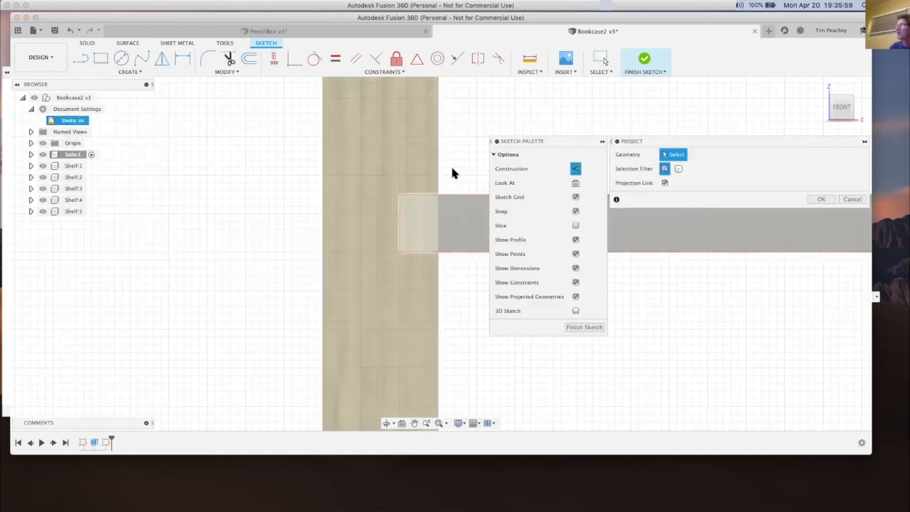
pyautogui.click(420, 198)
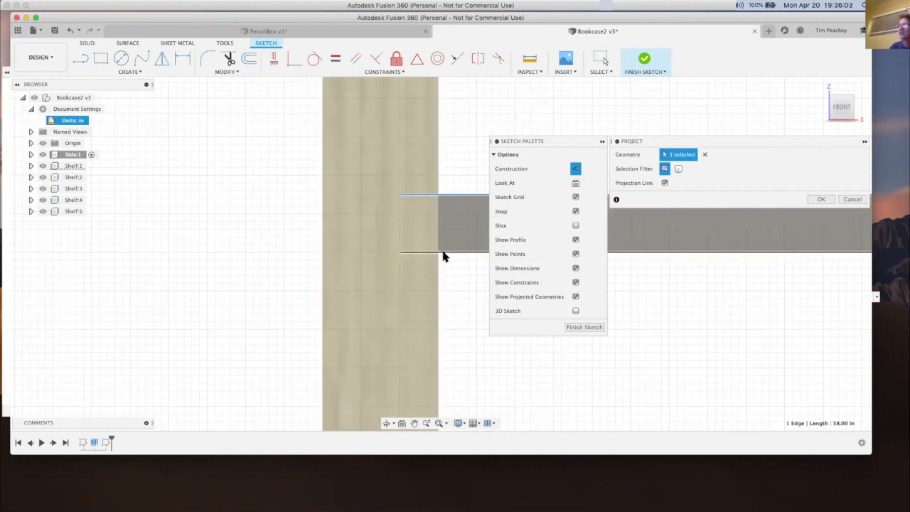
pyautogui.click(443, 253)
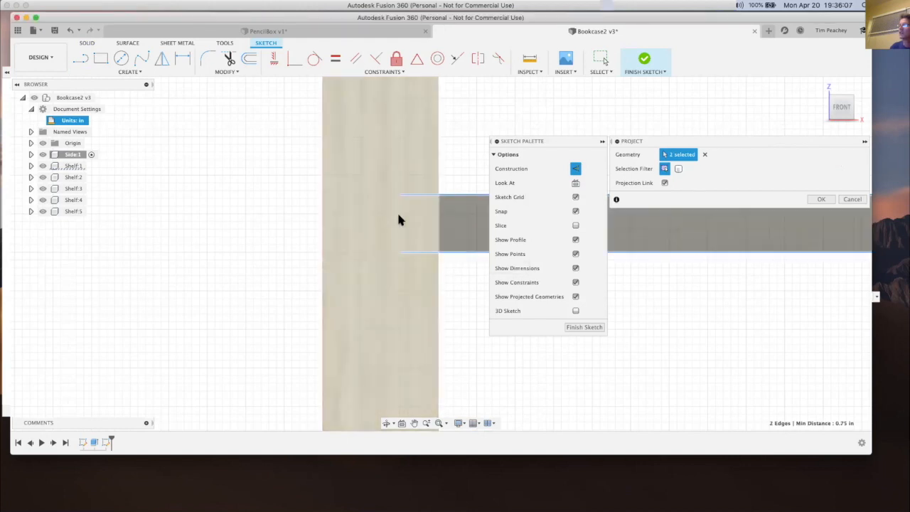
pyautogui.click(408, 205)
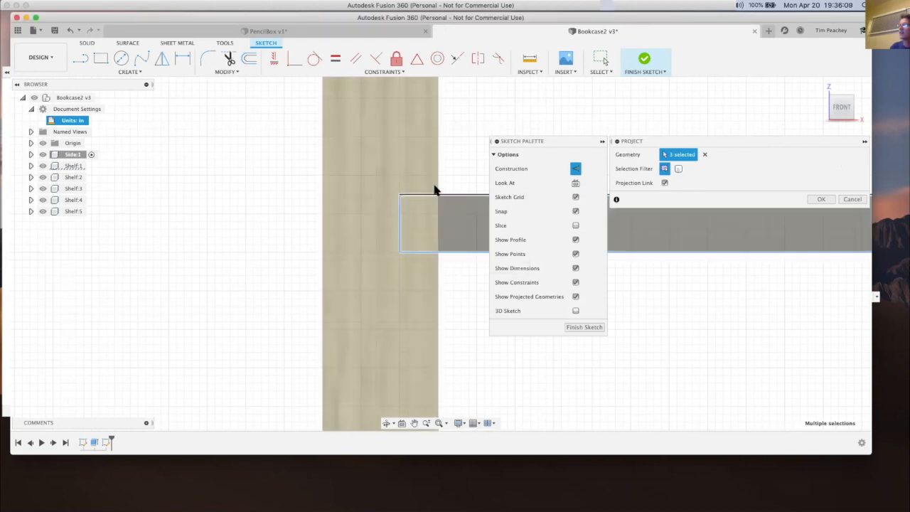
pyautogui.click(437, 189)
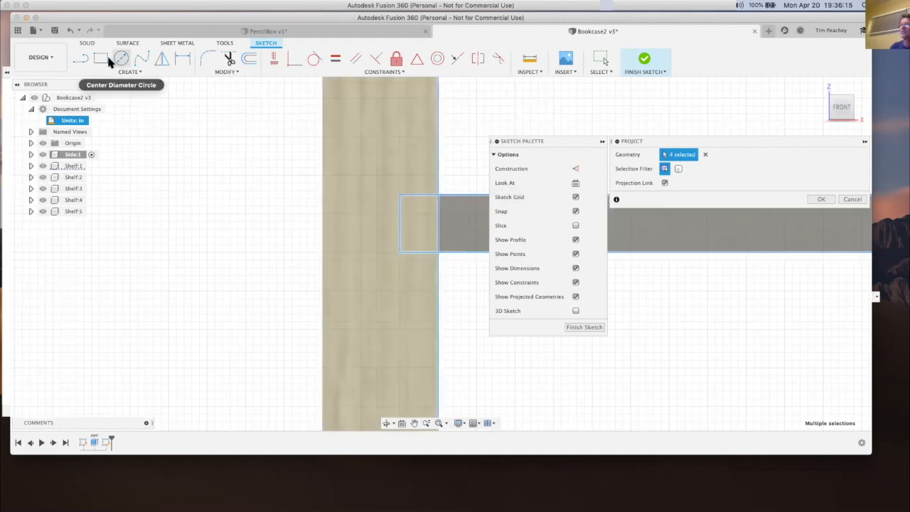
# Draw a 0.5 in wide by 0.75 in high rectangle over the shelf end inside the side panel, and finish the sketch
pyautogui.click(100, 58)
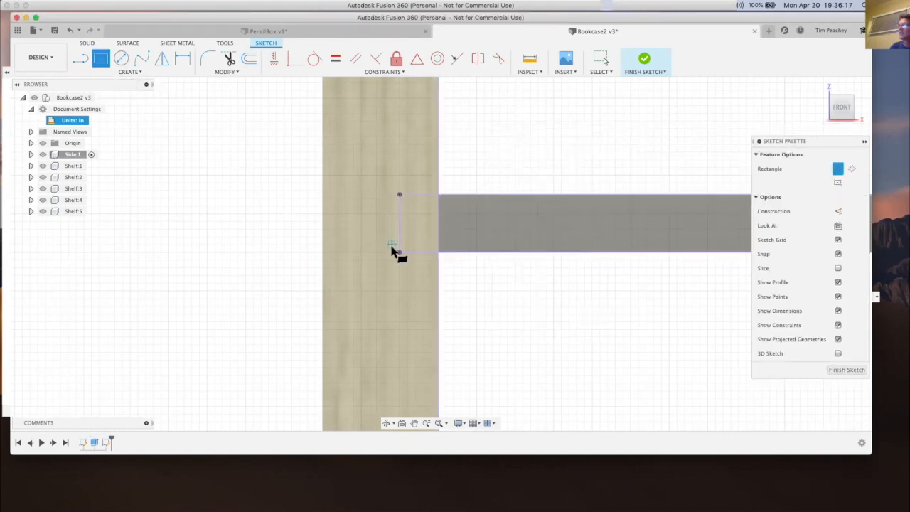
pyautogui.click(399, 252)
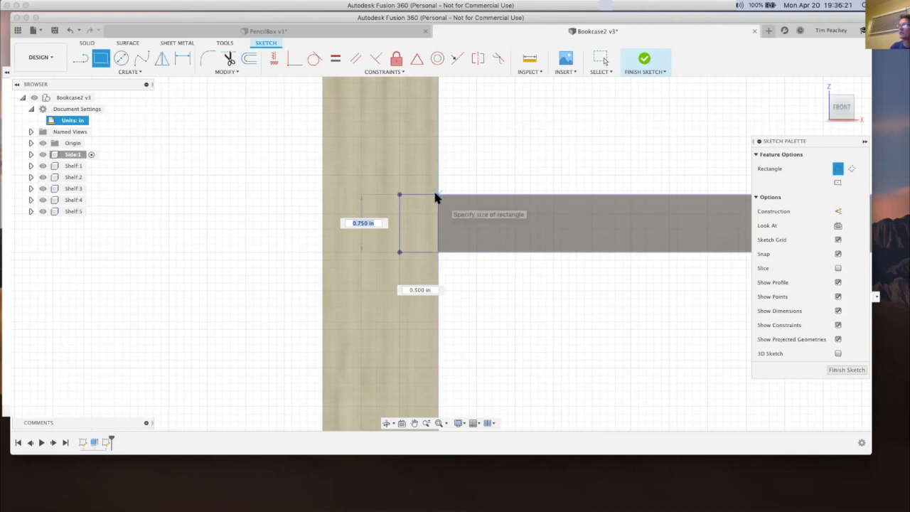
pyautogui.click(437, 195)
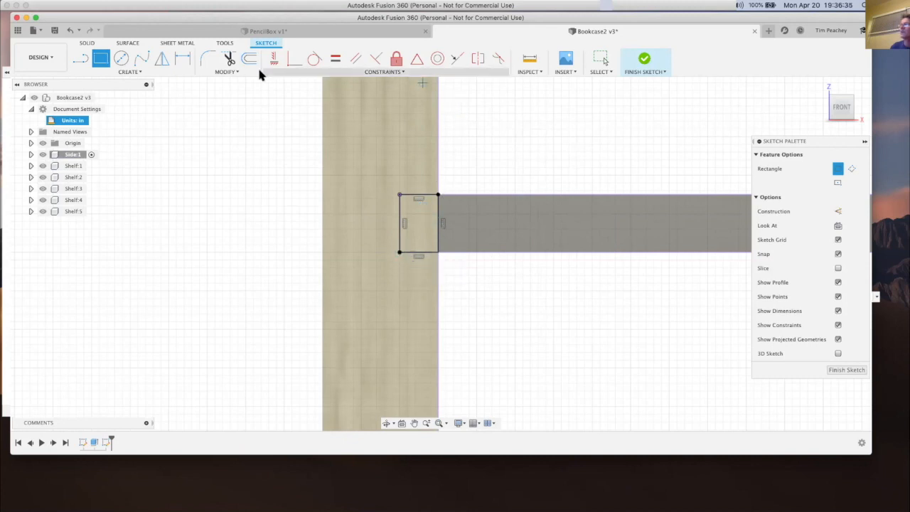
pyautogui.click(601, 60)
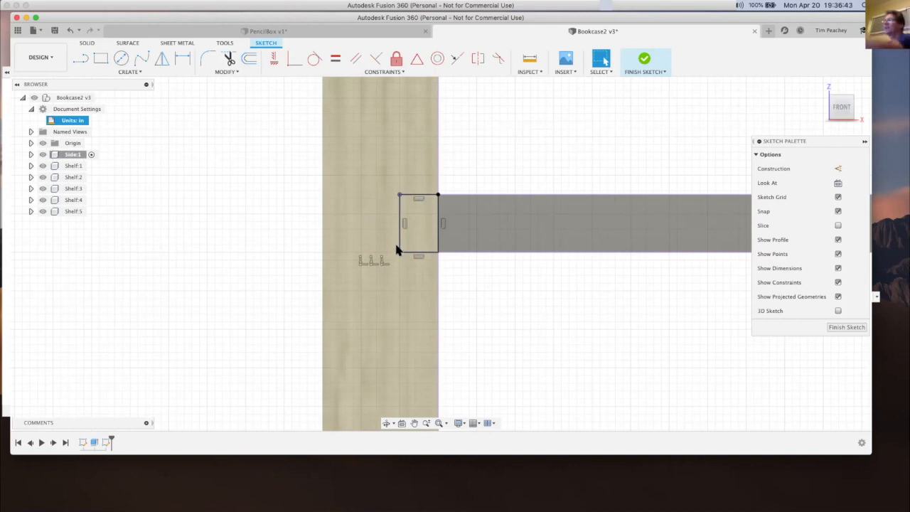
pyautogui.click(381, 72)
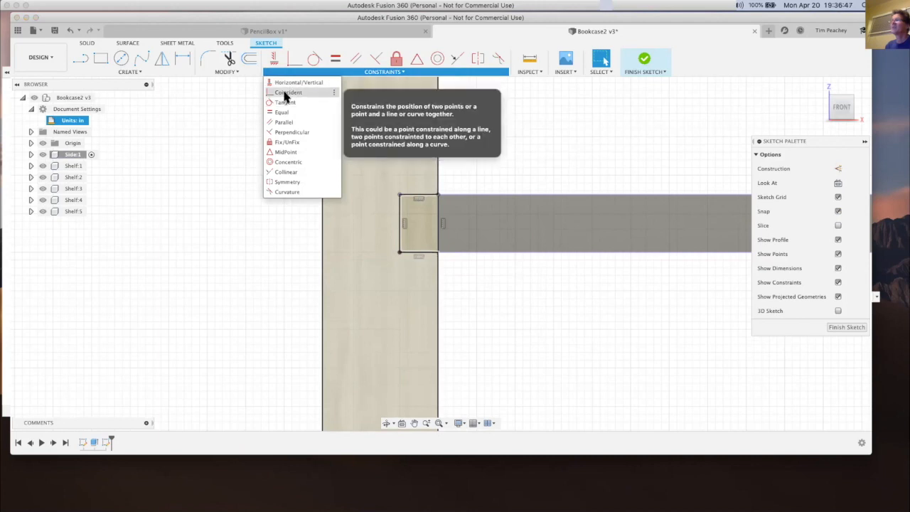
pyautogui.click(398, 251)
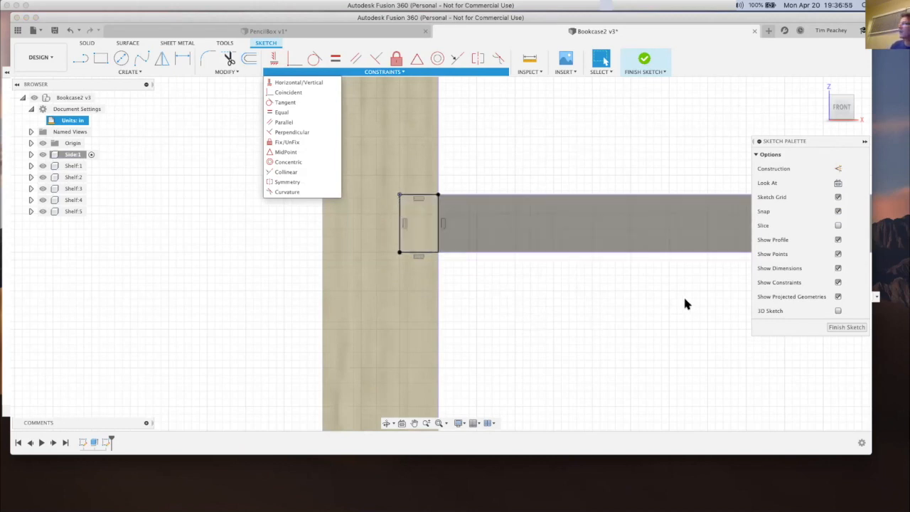
pyautogui.click(846, 327)
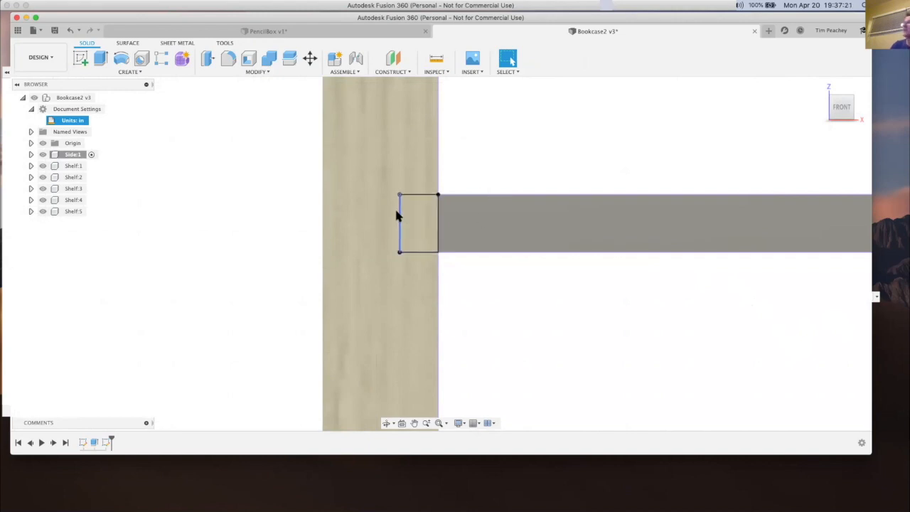
# Start an interference check and select the Side:1 and Shelf:1 components for it
pyautogui.click(435, 72)
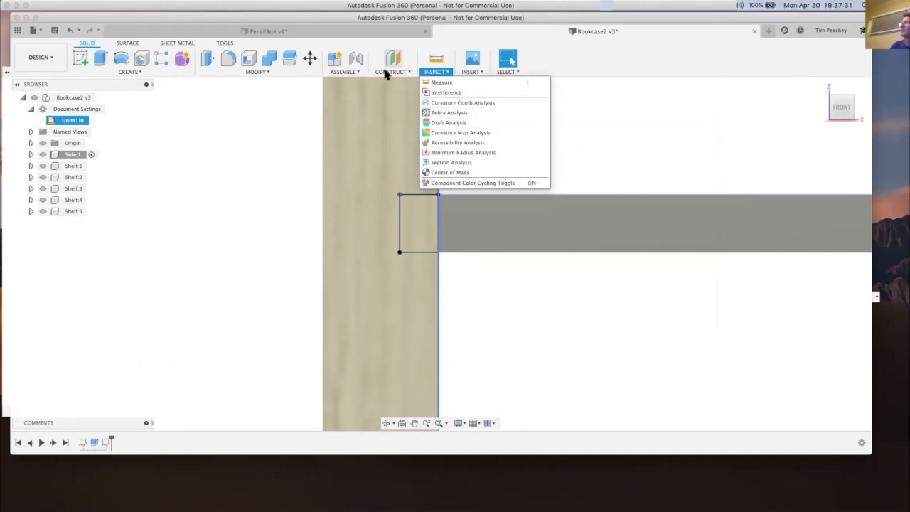
pyautogui.moveTo(346, 75)
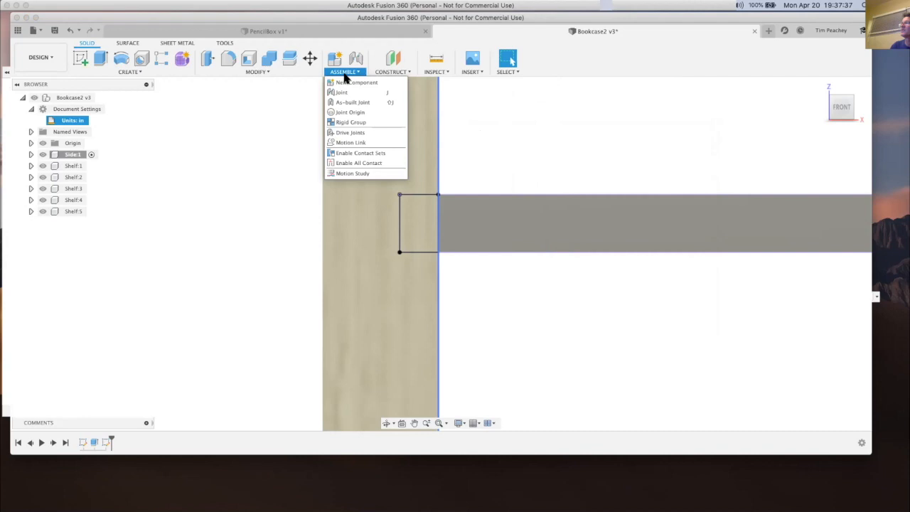
pyautogui.moveTo(389, 75)
pyautogui.click(435, 71)
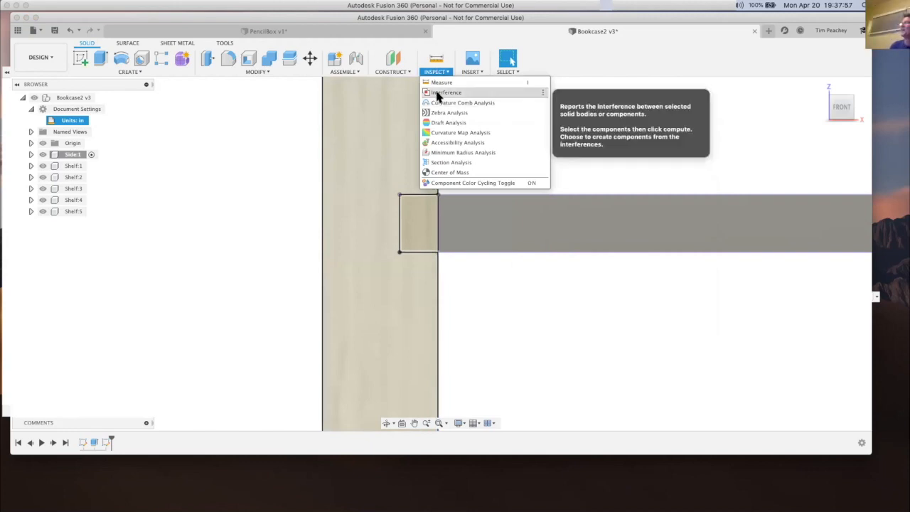
pyautogui.click(440, 93)
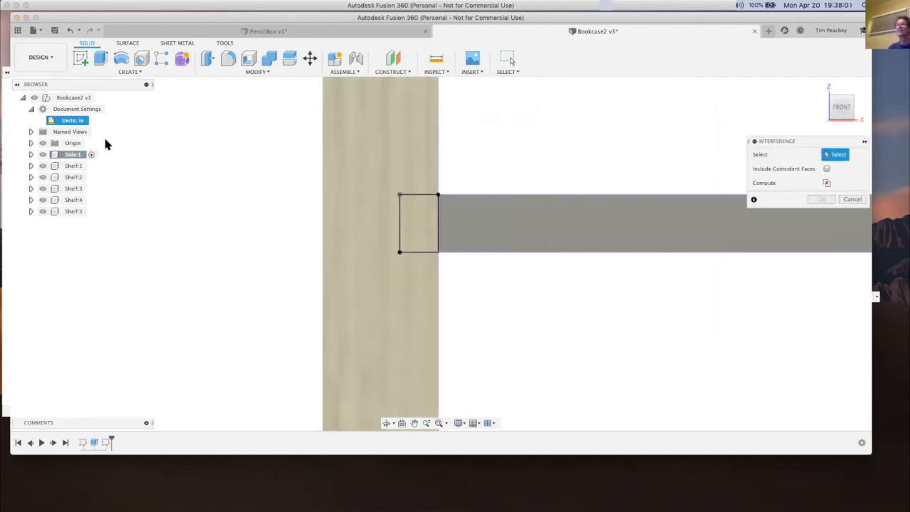
pyautogui.click(78, 155)
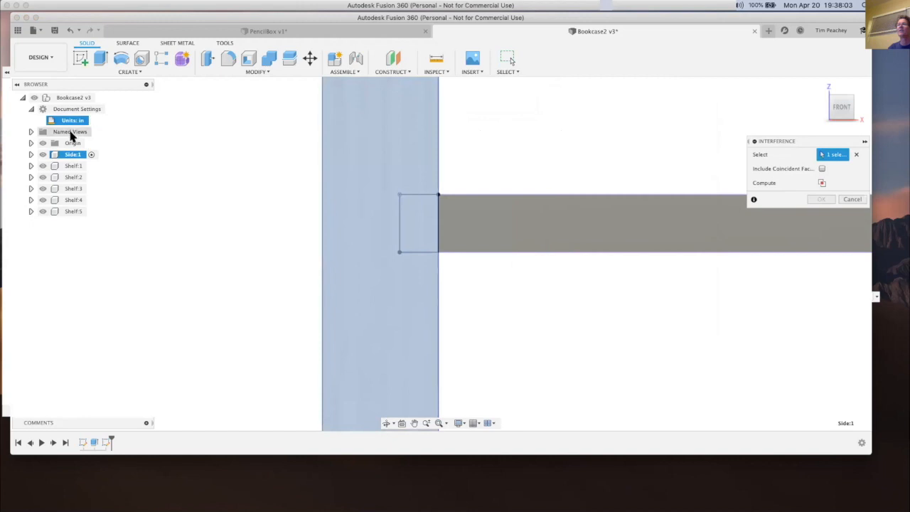
pyautogui.click(74, 165)
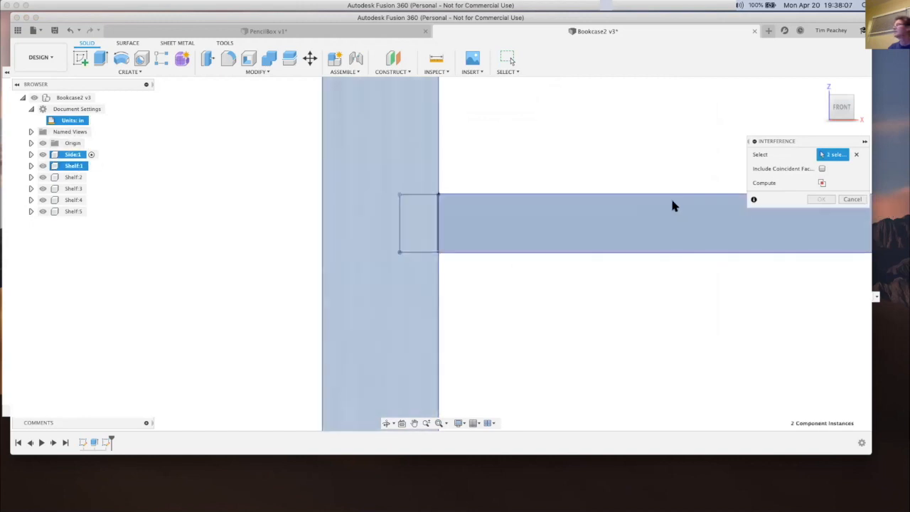
# Include coincident faces, compute the interference between the side panel and bottom shelf, and close the results
pyautogui.click(818, 84)
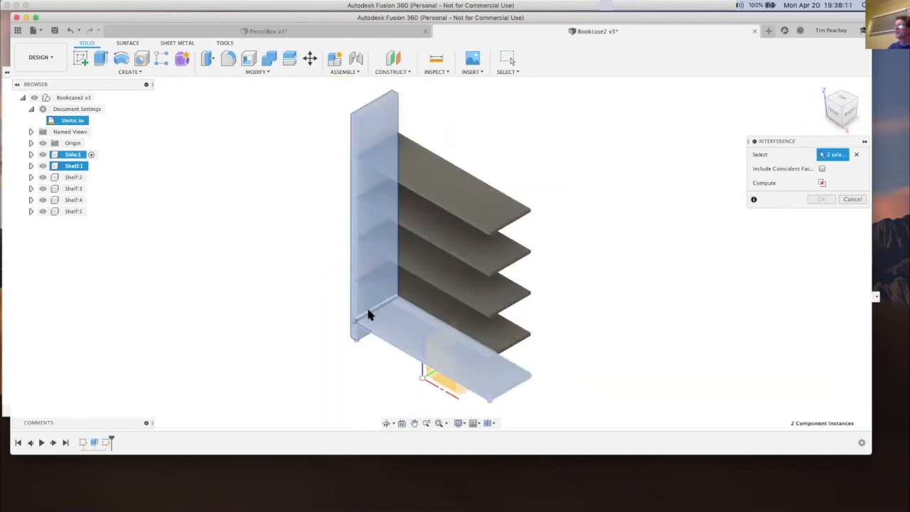
pyautogui.scroll(2, 370, 321)
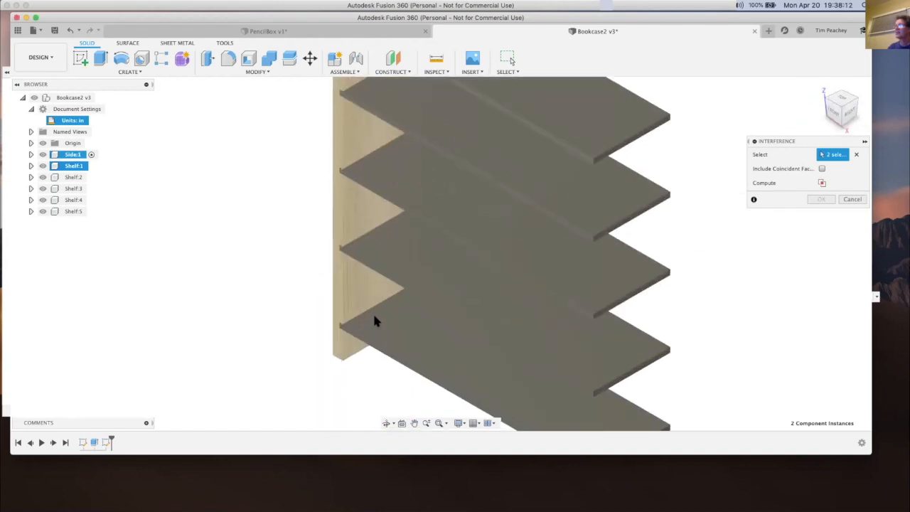
pyautogui.click(821, 168)
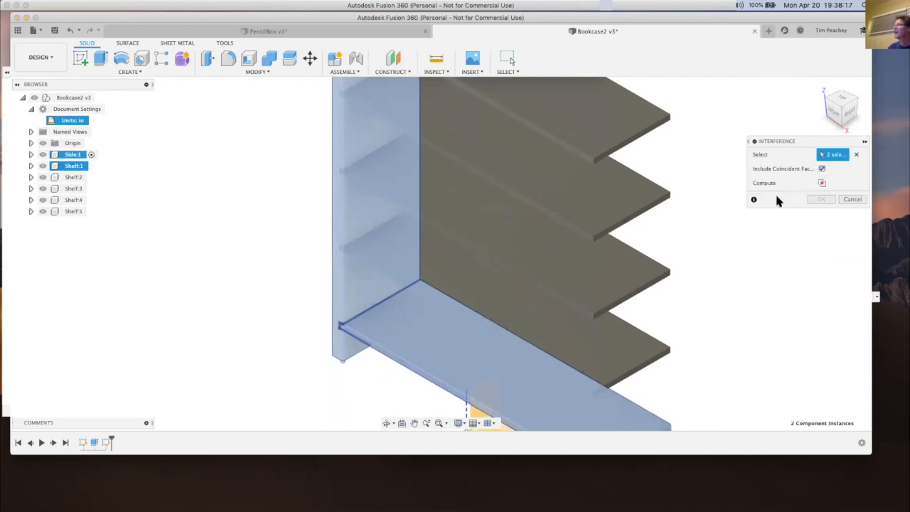
pyautogui.click(822, 184)
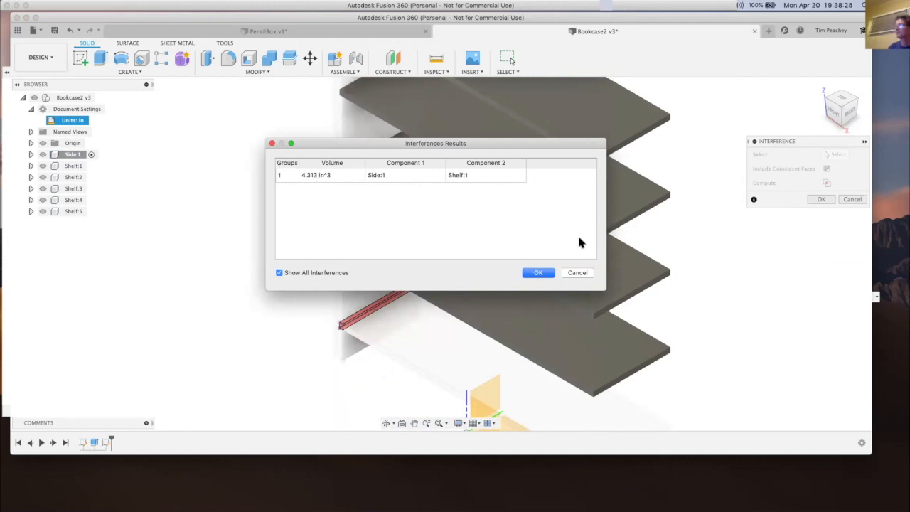
pyautogui.click(545, 273)
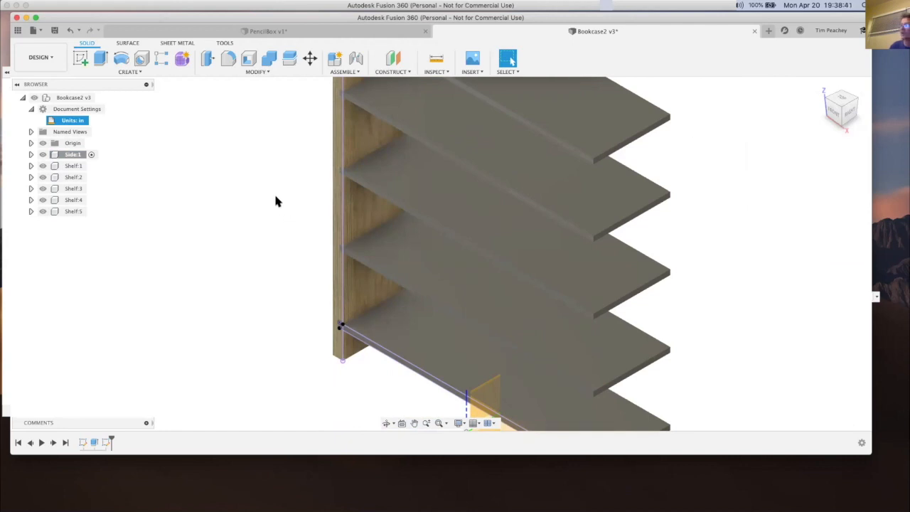
# Extrude the rectangle at the bottom shelf's end as a cut with extent All through the side panel's depth, excluding the Shelf body
pyautogui.scroll(6, 345, 334)
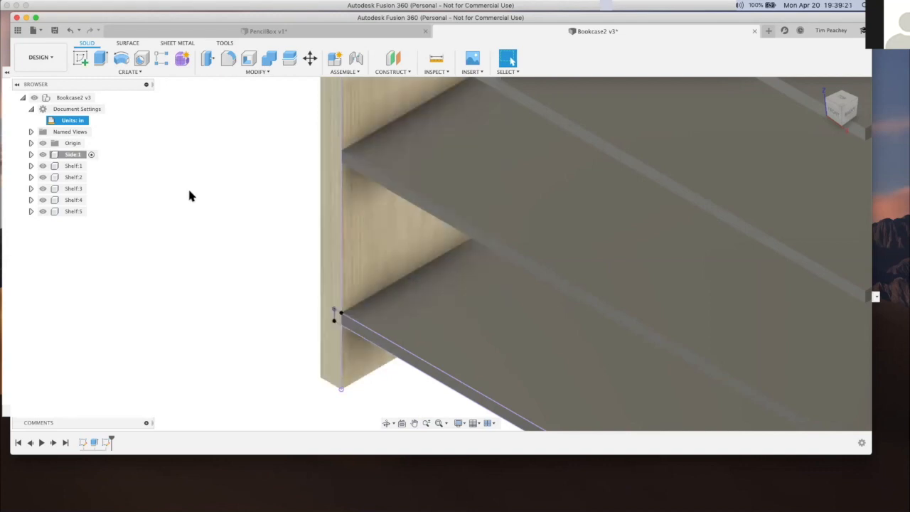
pyautogui.click(101, 59)
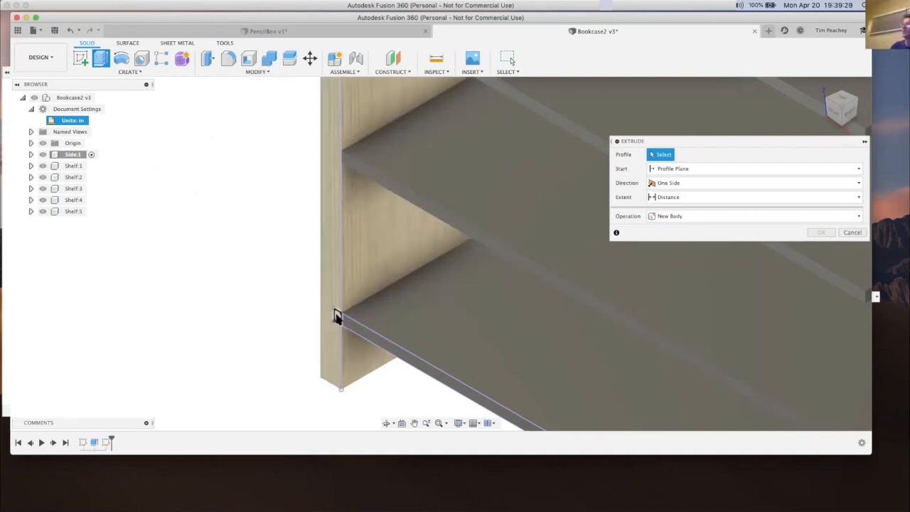
pyautogui.click(338, 318)
pyautogui.moveTo(337, 319); pyautogui.dragTo(400, 279)
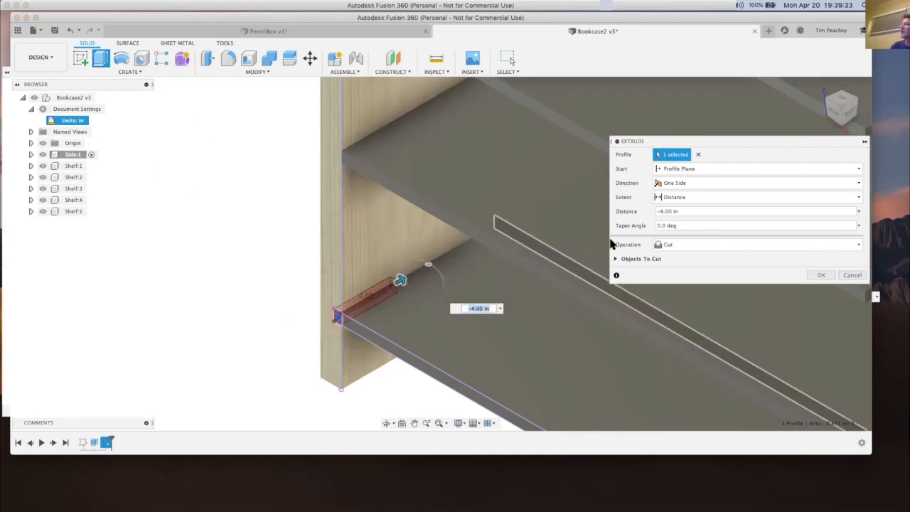
pyautogui.click(678, 199)
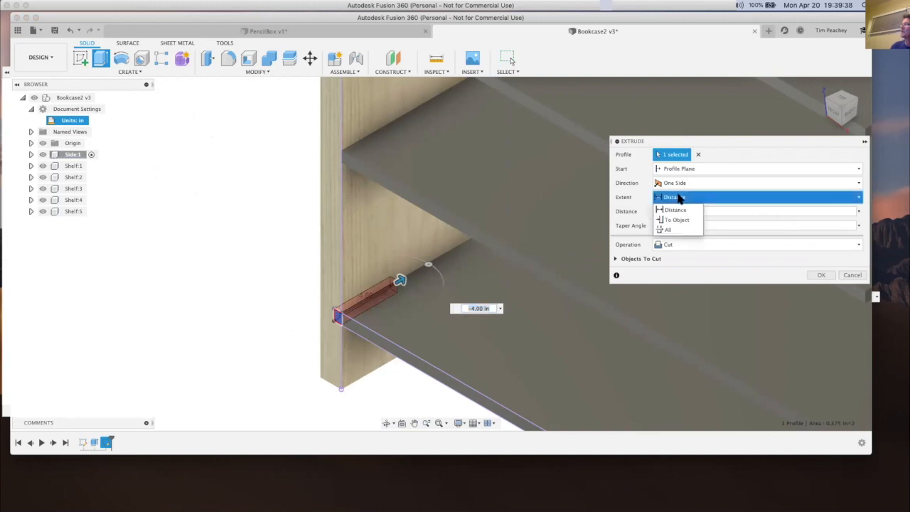
pyautogui.click(671, 230)
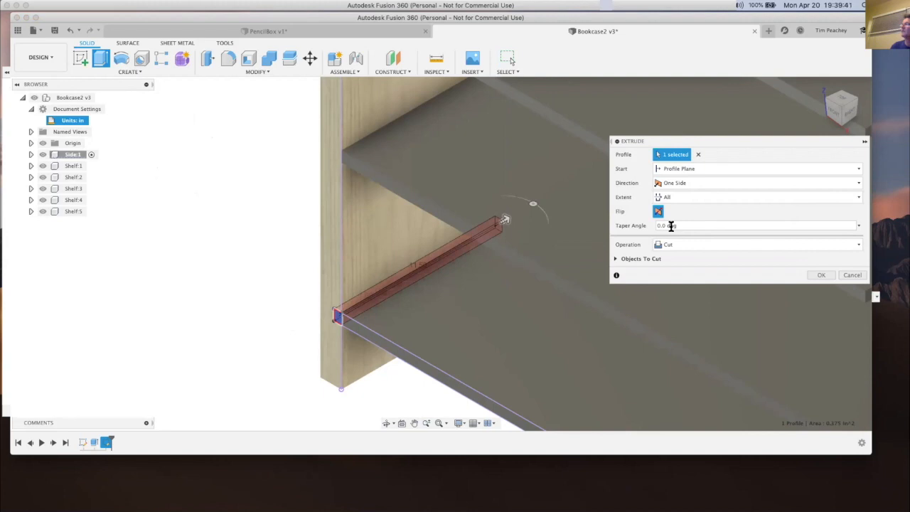
pyautogui.click(614, 258)
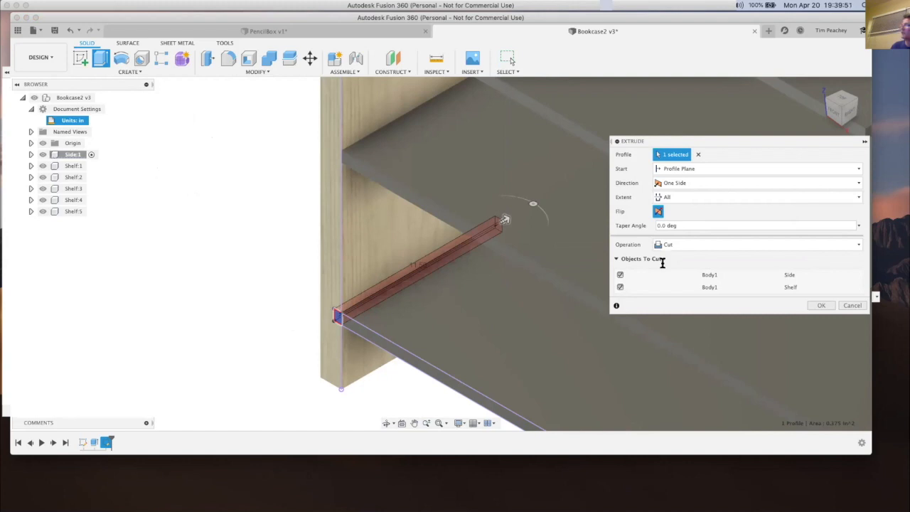
pyautogui.click(619, 287)
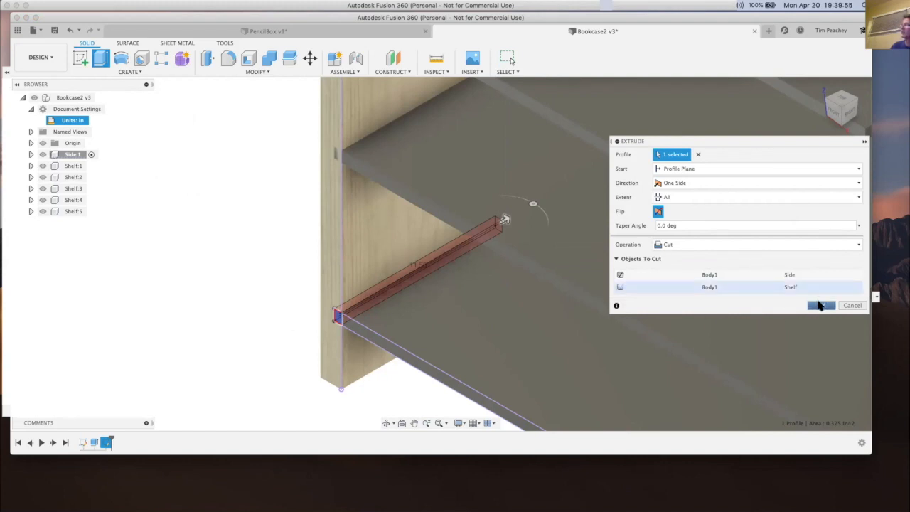
pyautogui.click(821, 305)
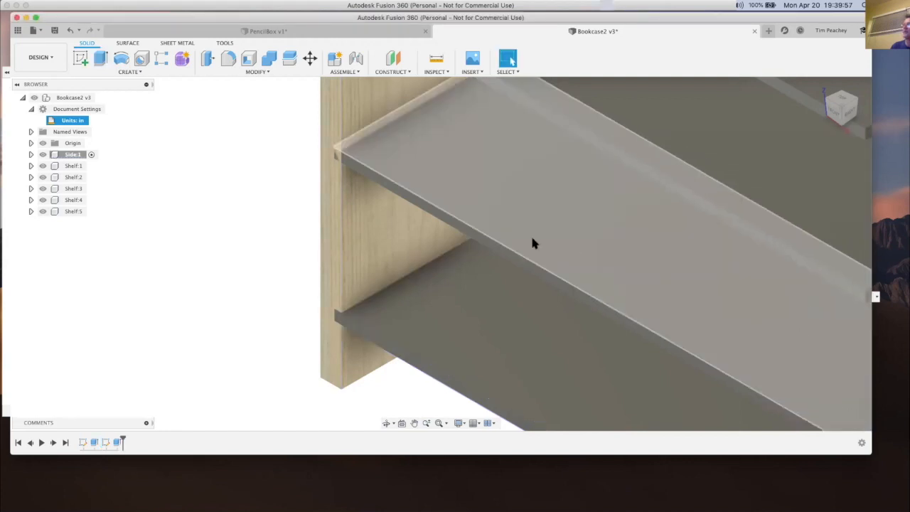
# Move the side panel away from the shelves to expose the dado cut
pyautogui.moveTo(374, 236); pyautogui.dragTo(295, 195)
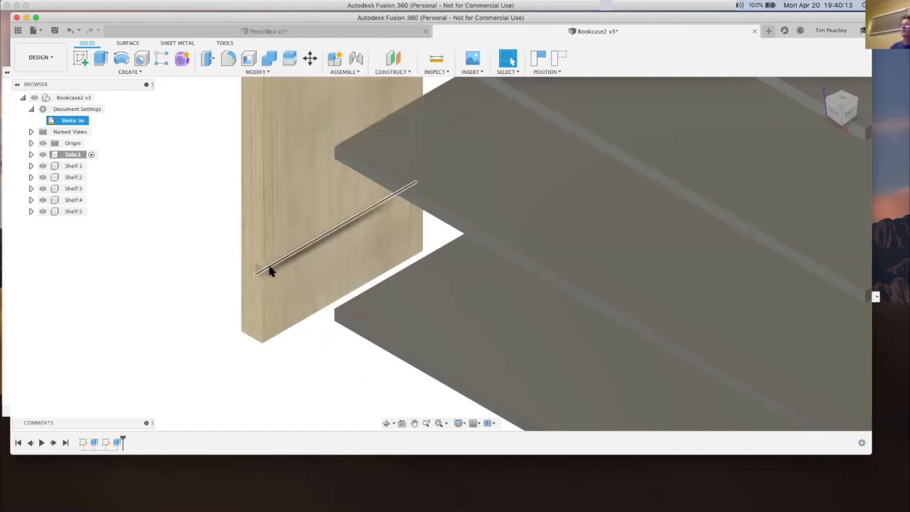
pyautogui.click(130, 72)
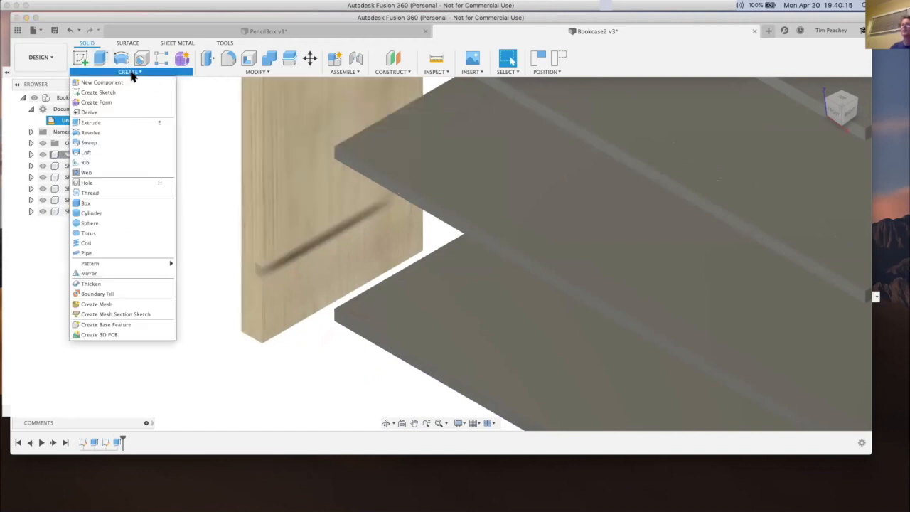
pyautogui.click(199, 170)
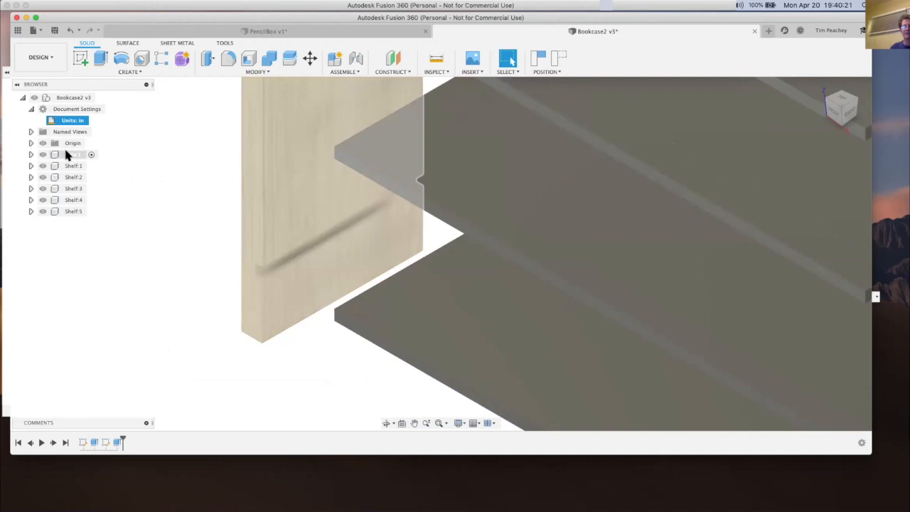
pyautogui.click(65, 155)
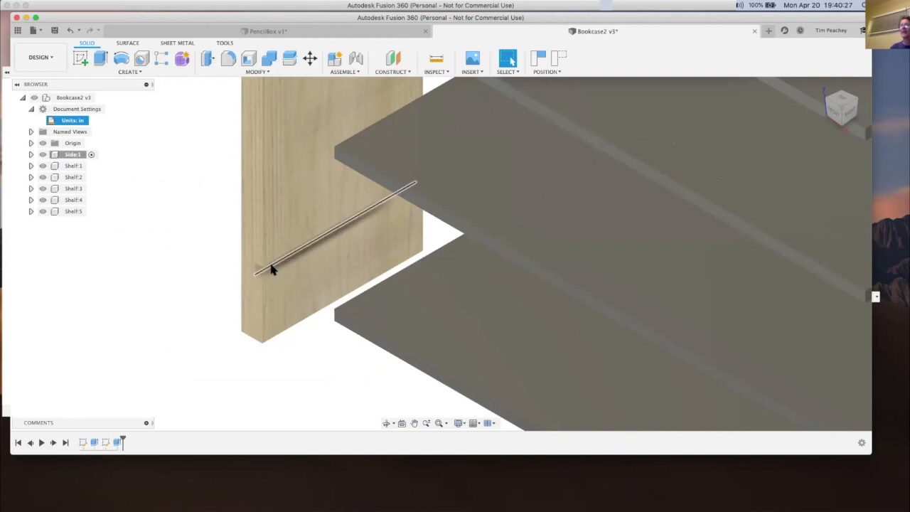
# Start a rectangular pattern of the dado cut feature, continuing in the components' previous position, with the vertical Z axis as direction
pyautogui.click(118, 443)
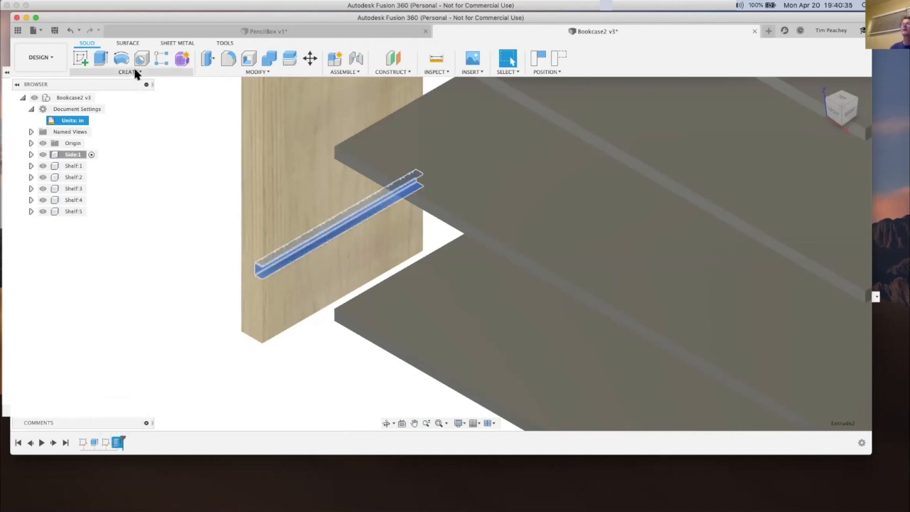
pyautogui.click(161, 60)
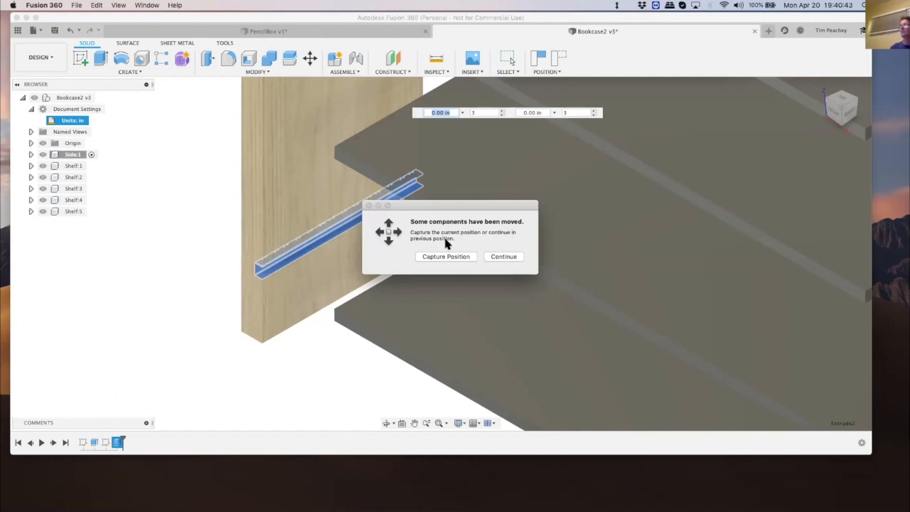
pyautogui.click(503, 257)
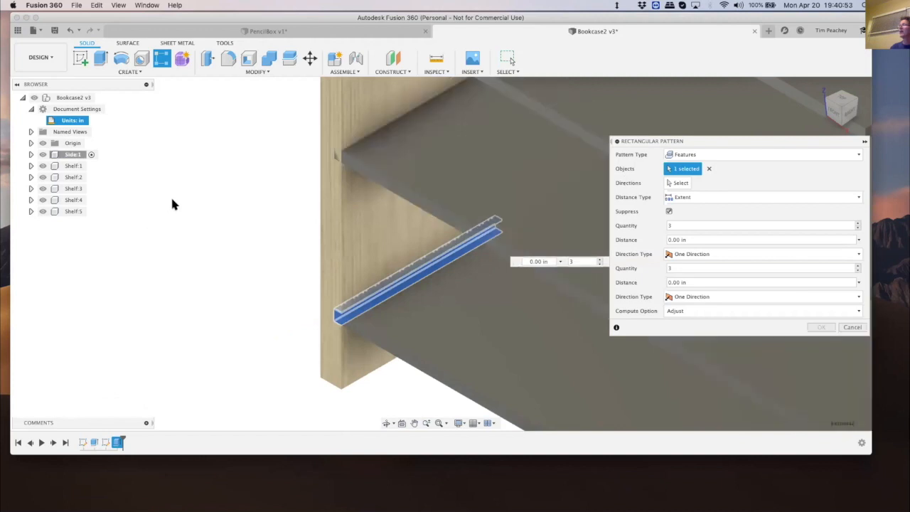
pyautogui.scroll(-4, 175, 199)
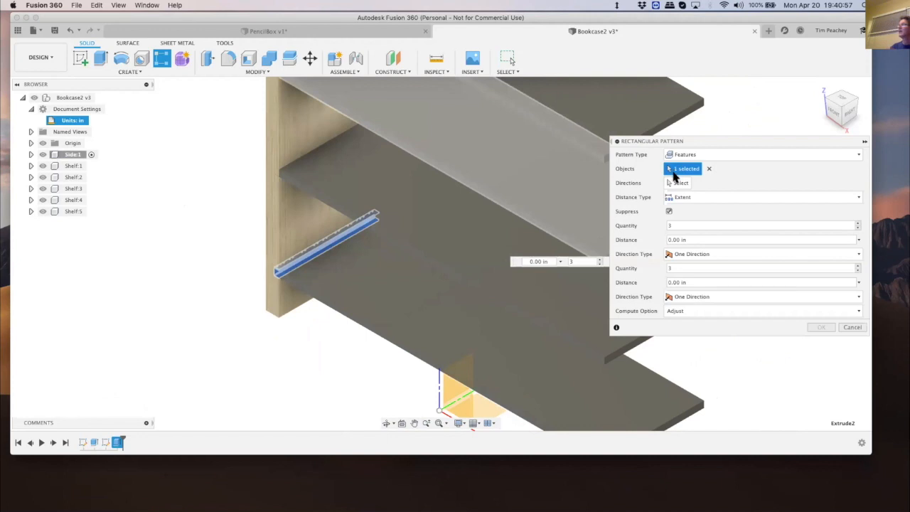
pyautogui.click(674, 183)
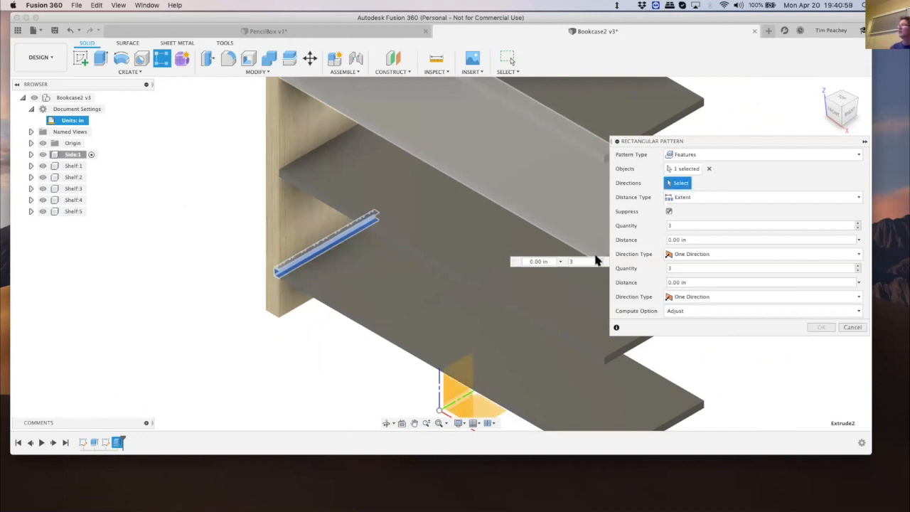
pyautogui.click(437, 394)
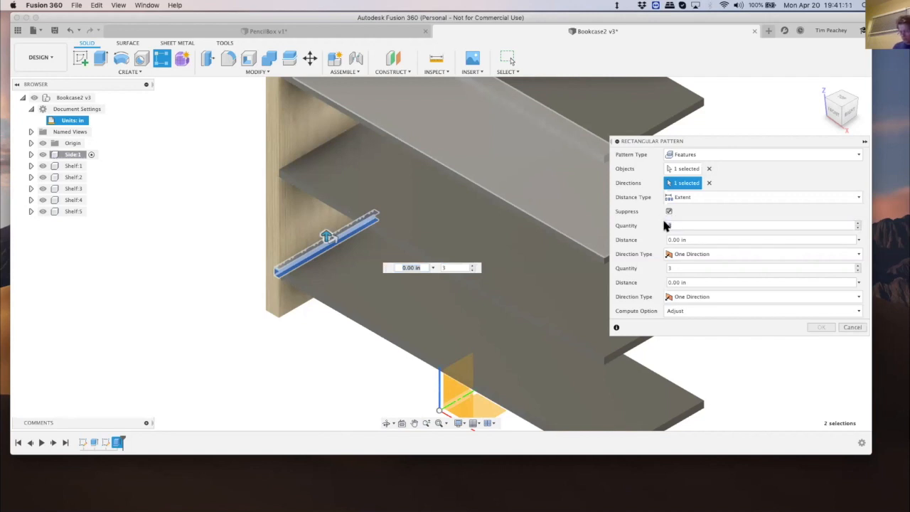
# Set the dado pattern's quantity in the vertical direction to the expression NumberOfShelves+1
pyautogui.write('u')
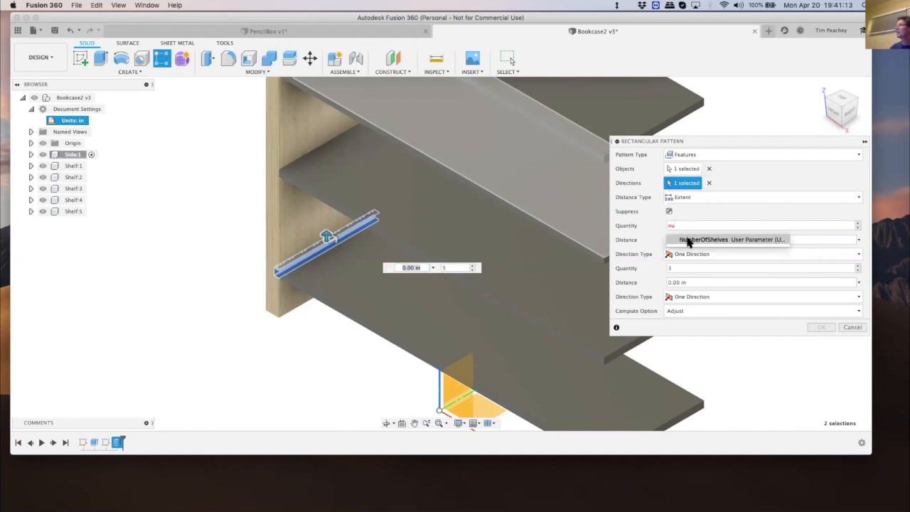
pyautogui.click(687, 238)
pyautogui.write('+ 1')
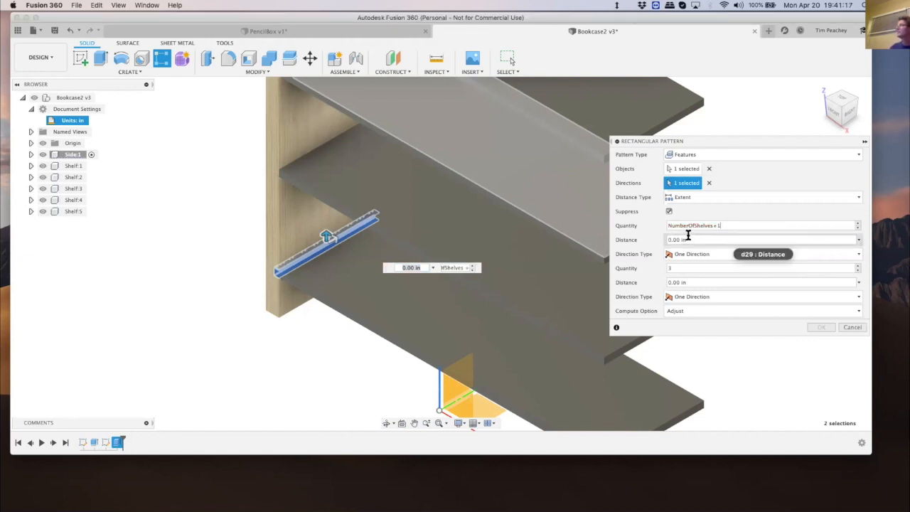
# Set the dado pattern's vertical extent distance to the expression Height-FirstShelf-ShelfThickness
pyautogui.click(688, 239)
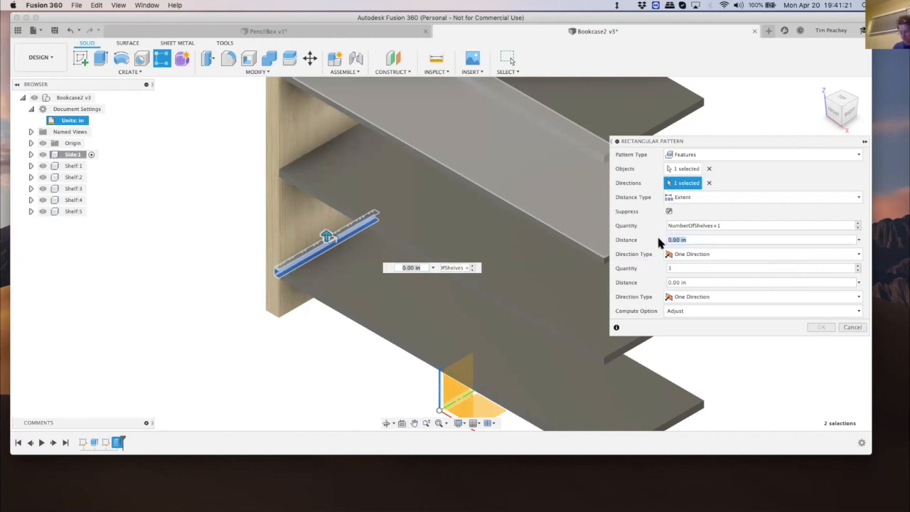
pyautogui.write('he')
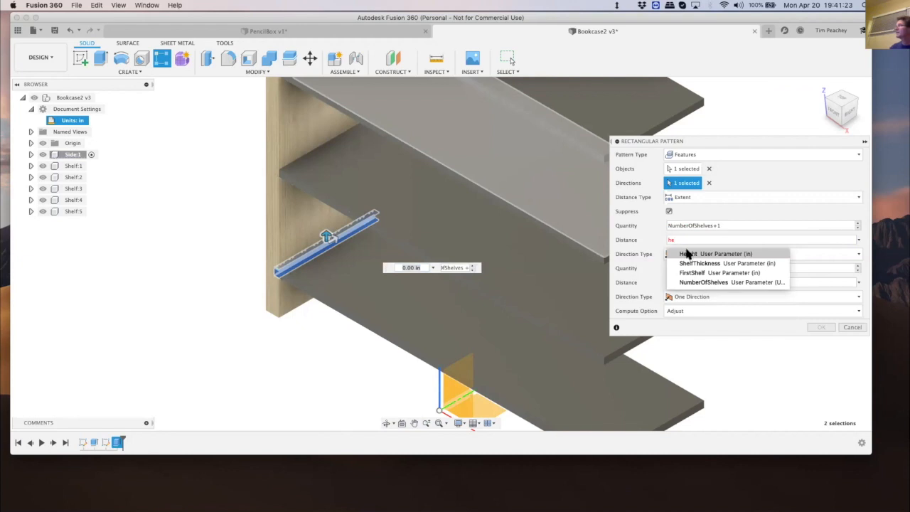
pyautogui.click(695, 254)
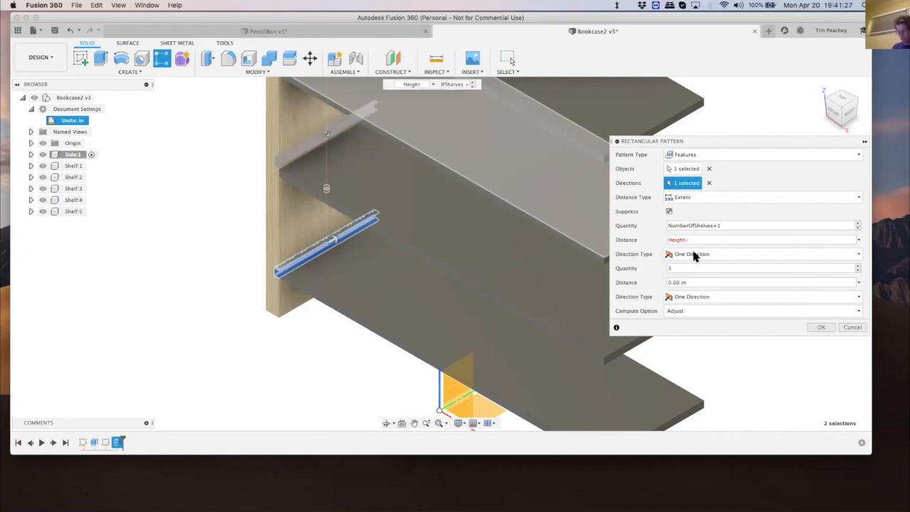
pyautogui.write('-Fi')
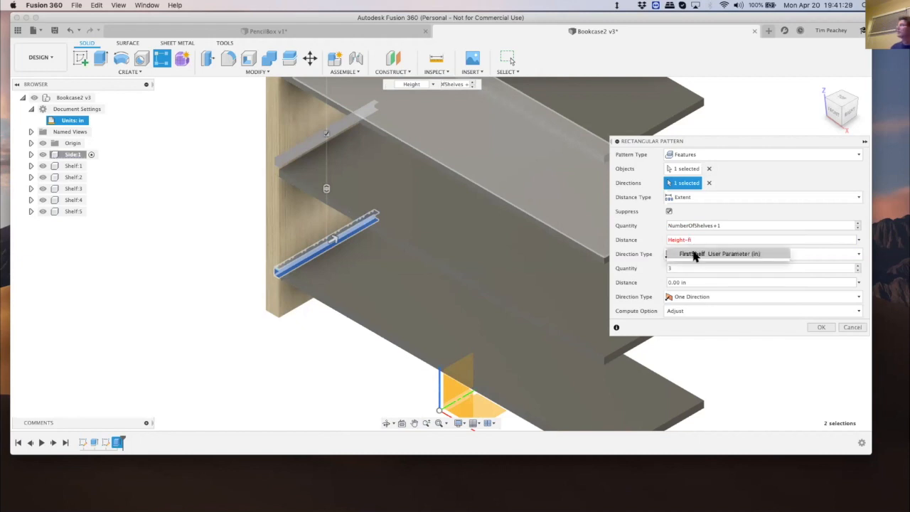
pyautogui.click(694, 254)
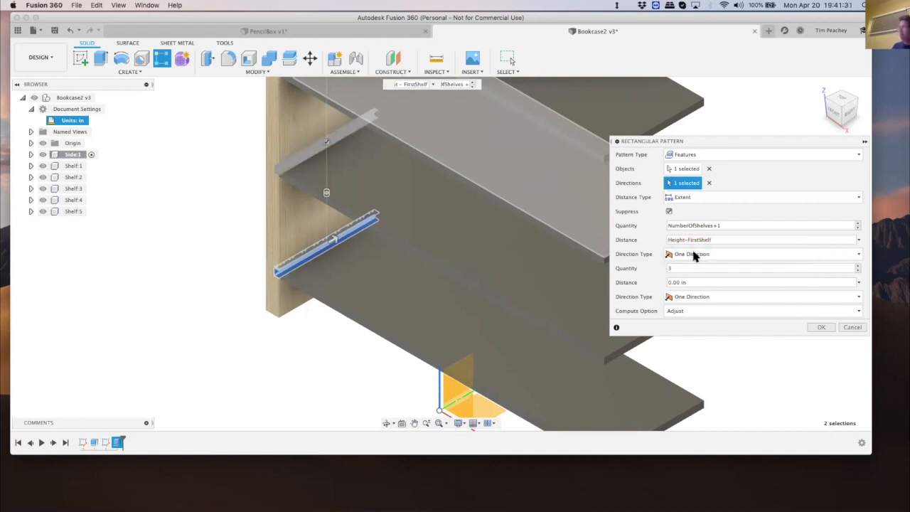
pyautogui.write('-sh')
pyautogui.click(695, 254)
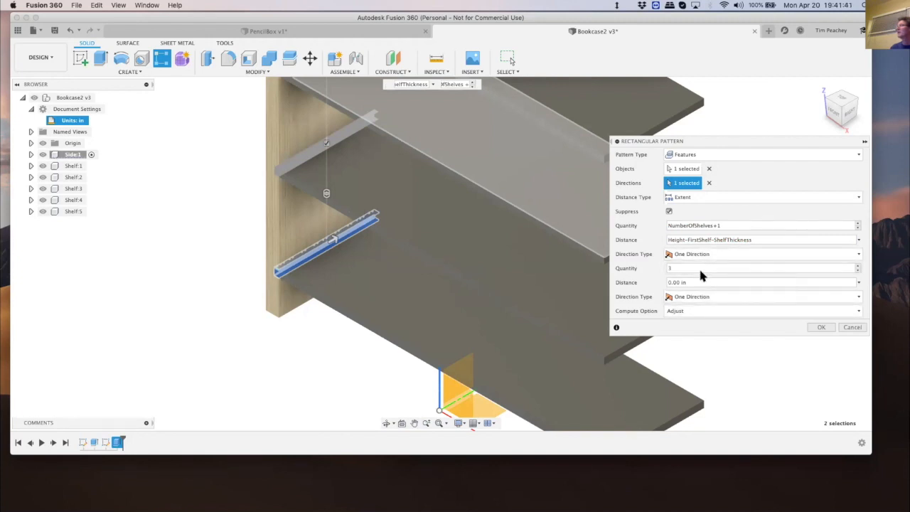
# Reduce the dado pattern's second-direction quantity to 1 and create the pattern
pyautogui.click(857, 270)
pyautogui.click(858, 270)
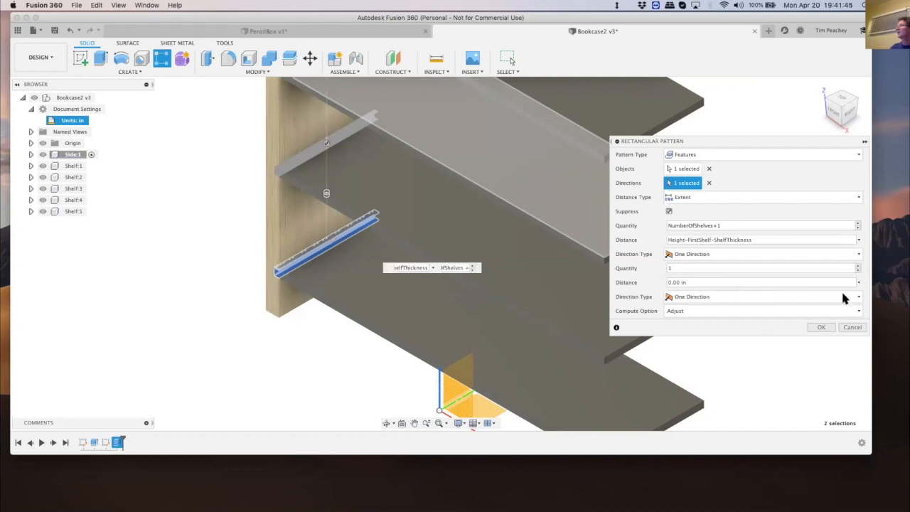
pyautogui.click(818, 328)
# Move the side panel away from the shelves to inspect the patterned dados, and revert its position
pyautogui.scroll(-5, 519, 204)
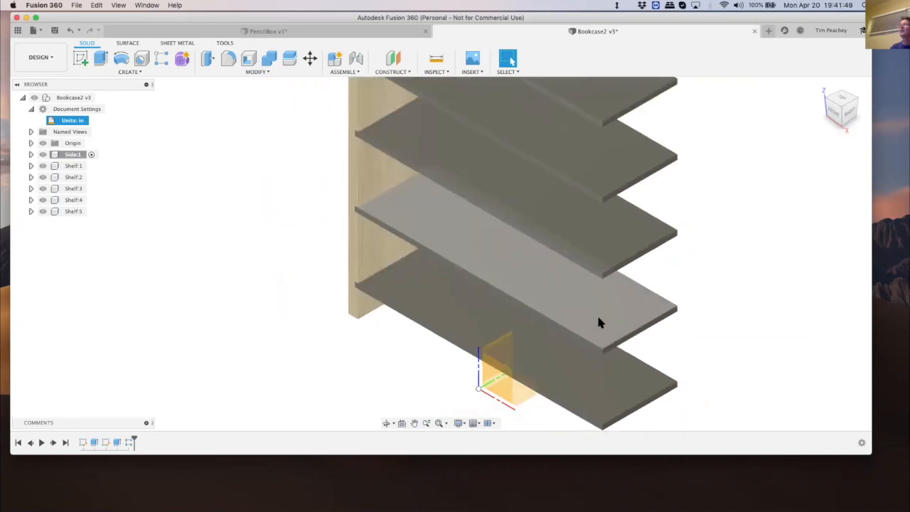
pyautogui.moveTo(390, 129); pyautogui.dragTo(364, 121)
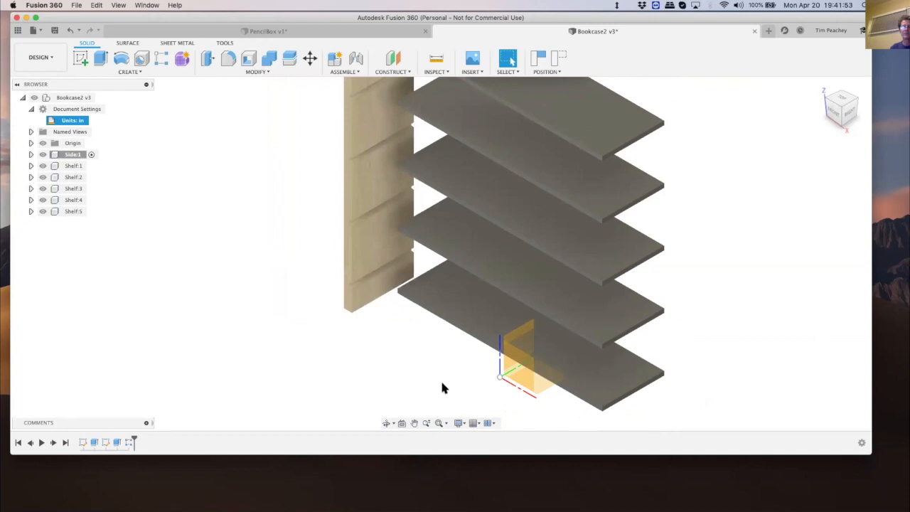
pyautogui.scroll(-4, 408, 365)
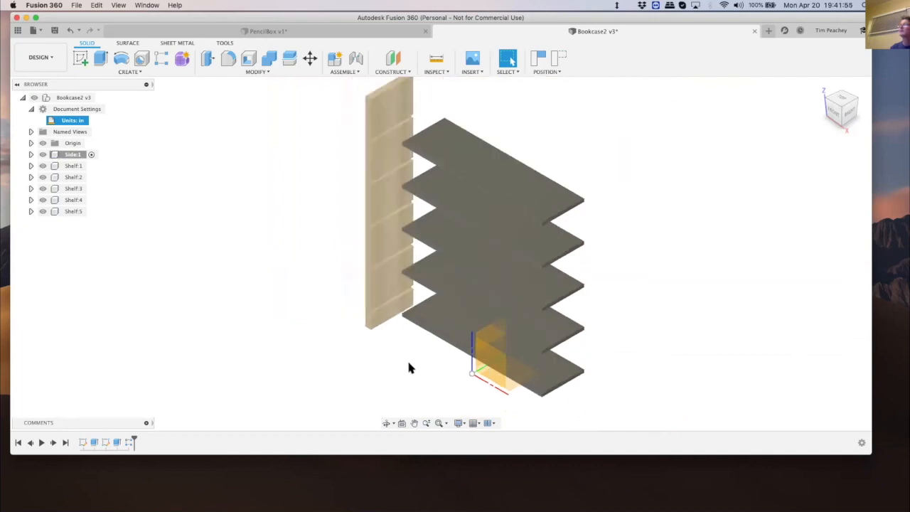
pyautogui.click(554, 59)
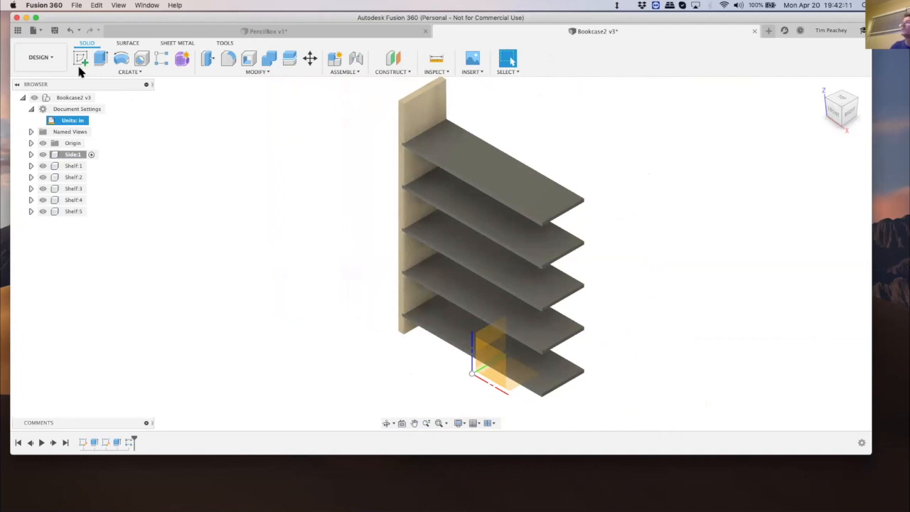
# Activate the top-level Bookcase2 component and mirror the Side component across the YZ origin plane
pyautogui.click(99, 98)
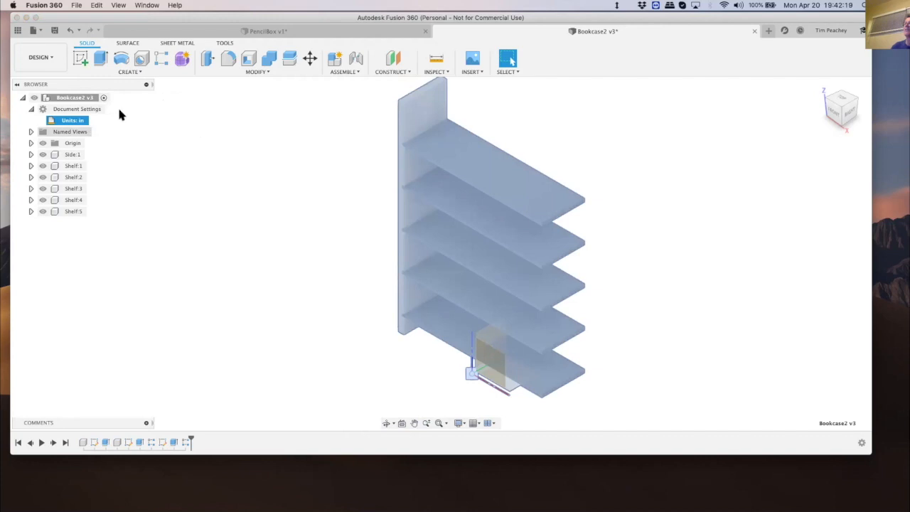
pyautogui.doubleClick(74, 156)
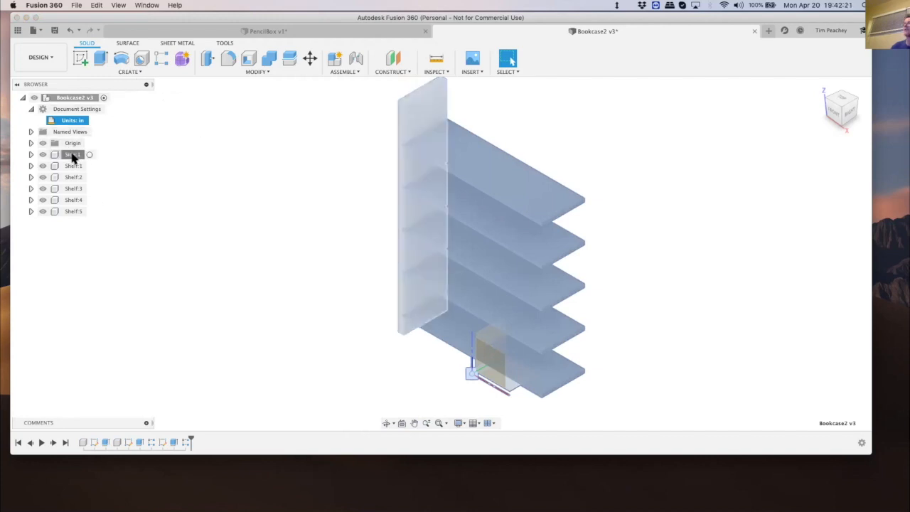
pyautogui.click(136, 72)
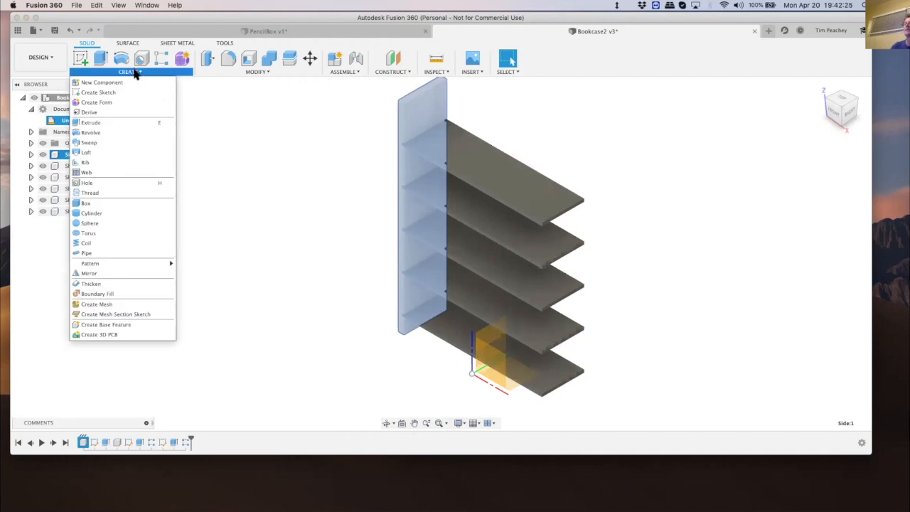
pyautogui.click(81, 274)
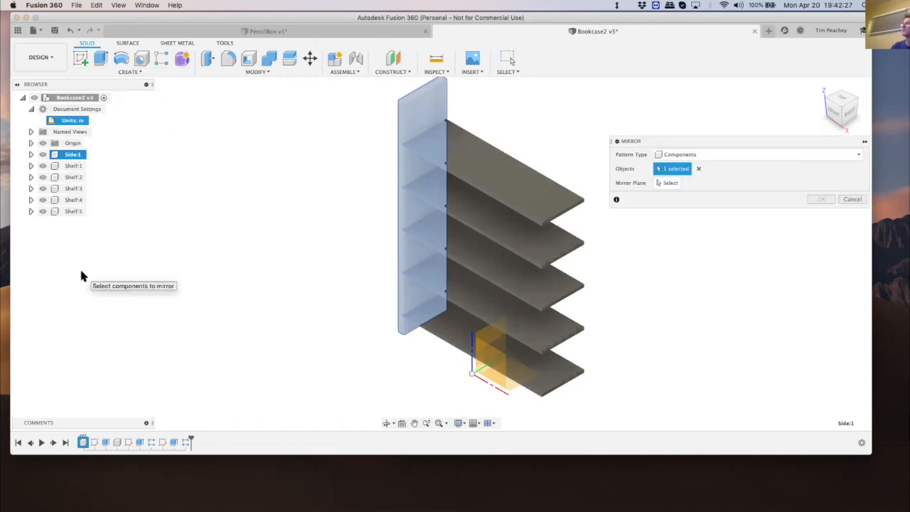
pyautogui.click(667, 182)
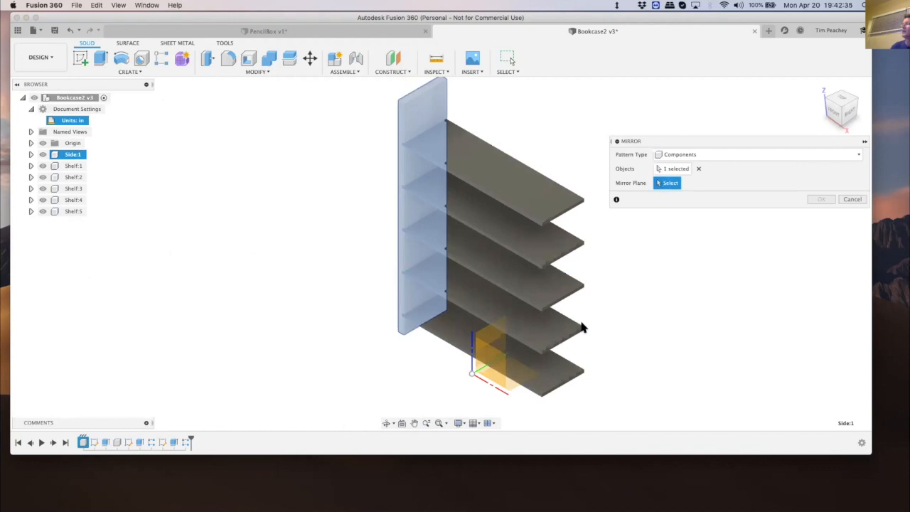
pyautogui.click(489, 340)
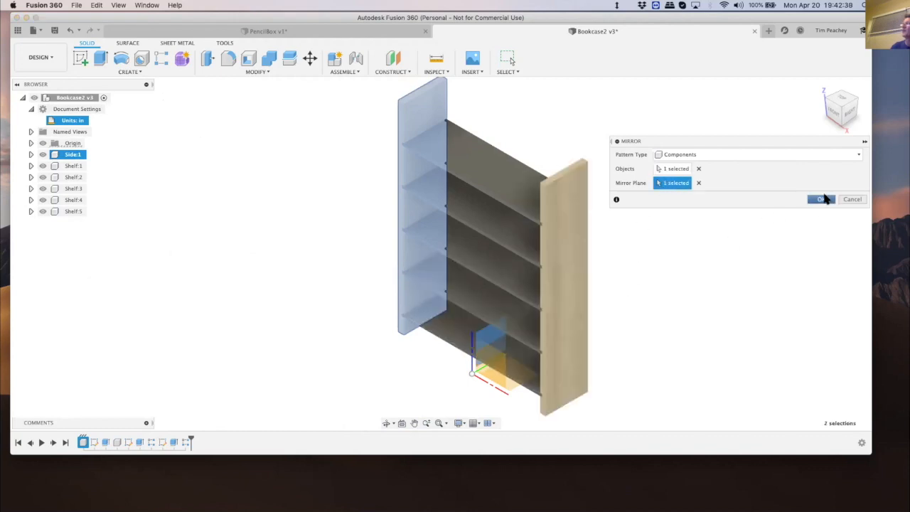
pyautogui.click(822, 199)
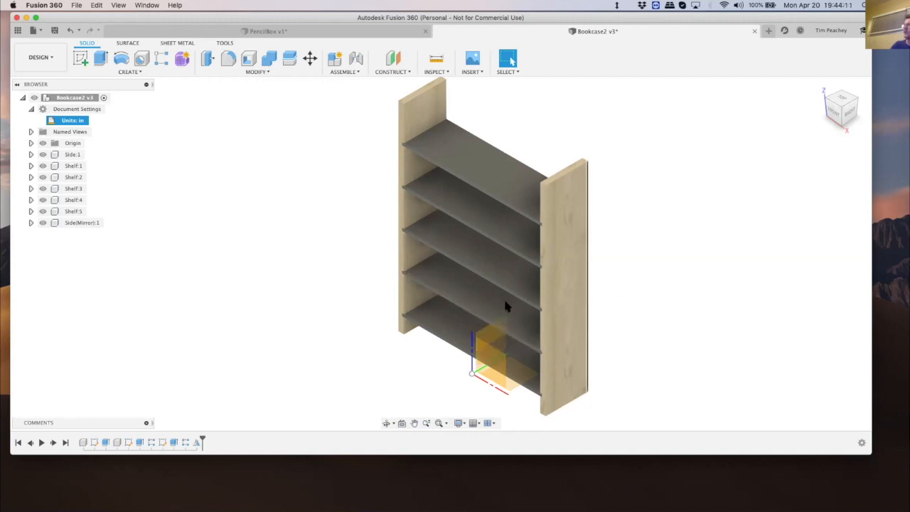
# Try an offset construction plane at half the Width parameter from the YZ plane, and undo it
pyautogui.click(492, 337)
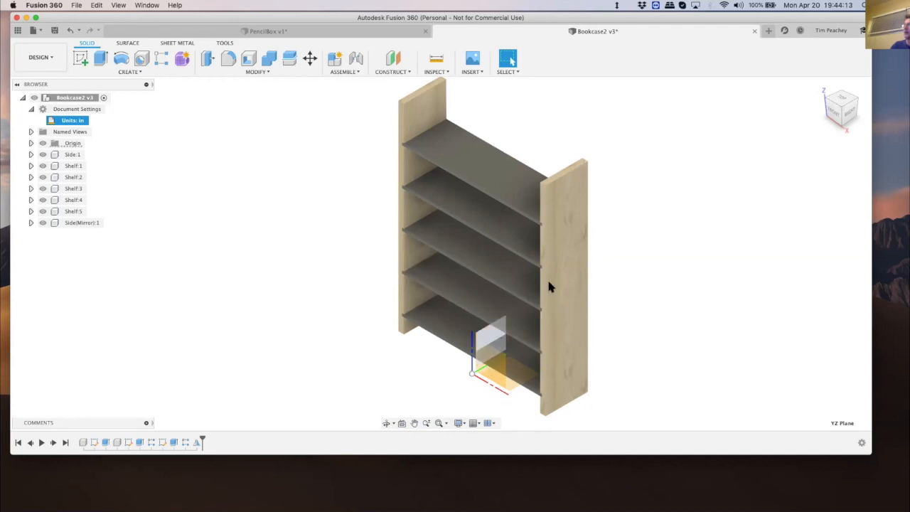
pyautogui.click(406, 71)
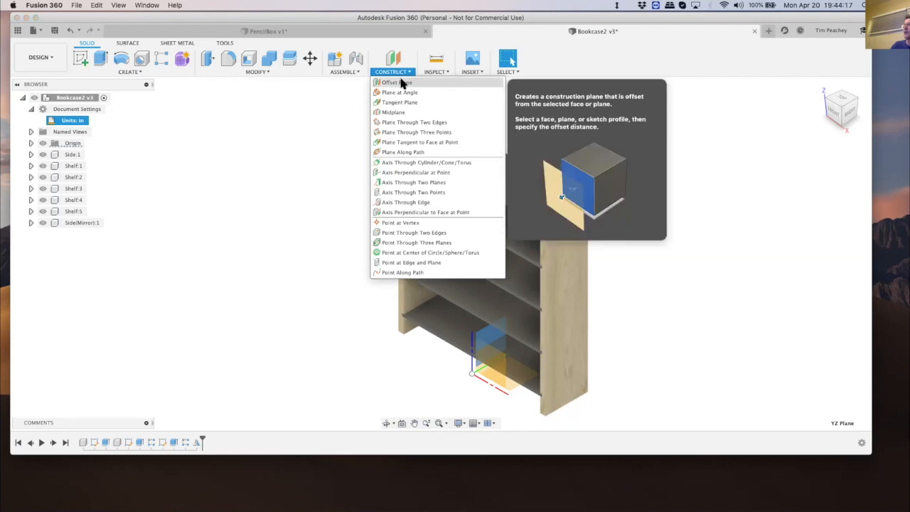
pyautogui.click(402, 82)
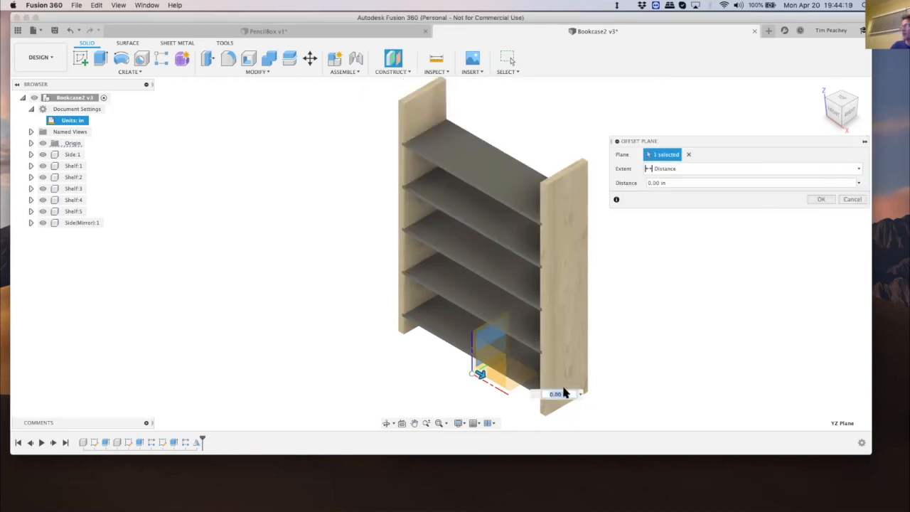
pyautogui.write('wid')
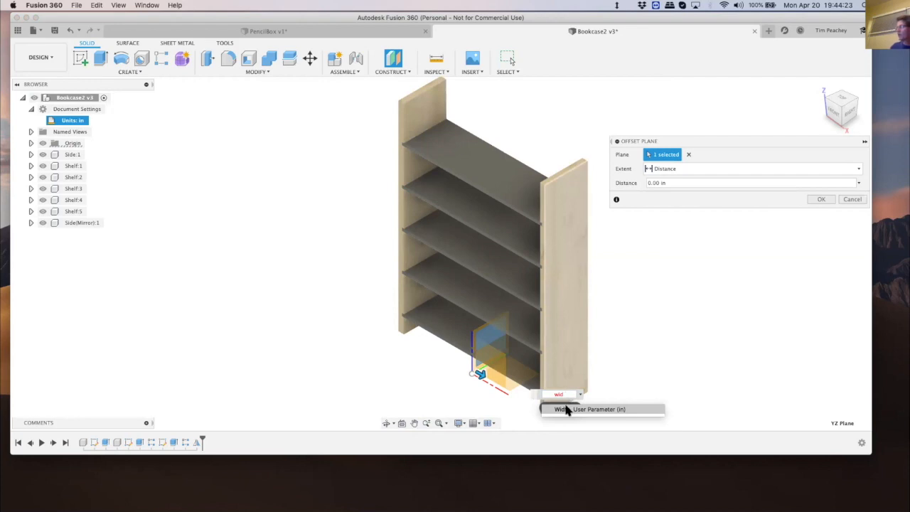
pyautogui.click(567, 408)
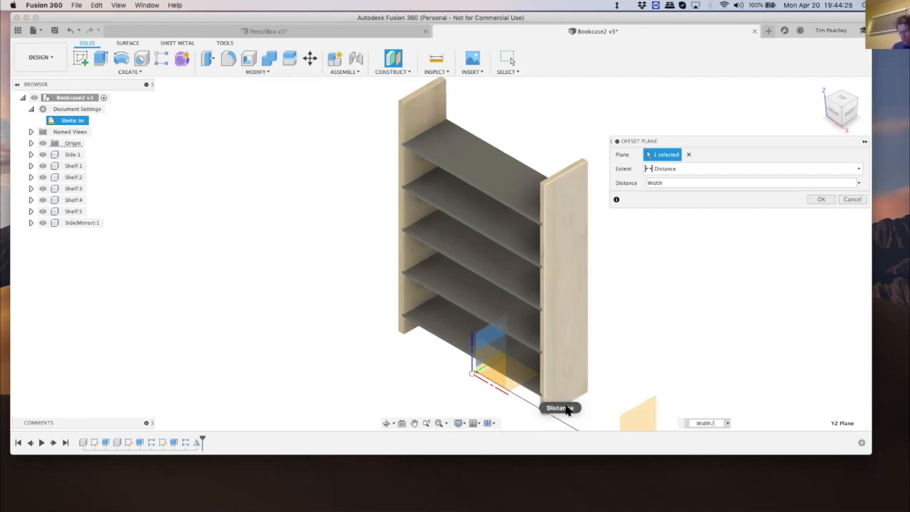
pyautogui.press('Return')
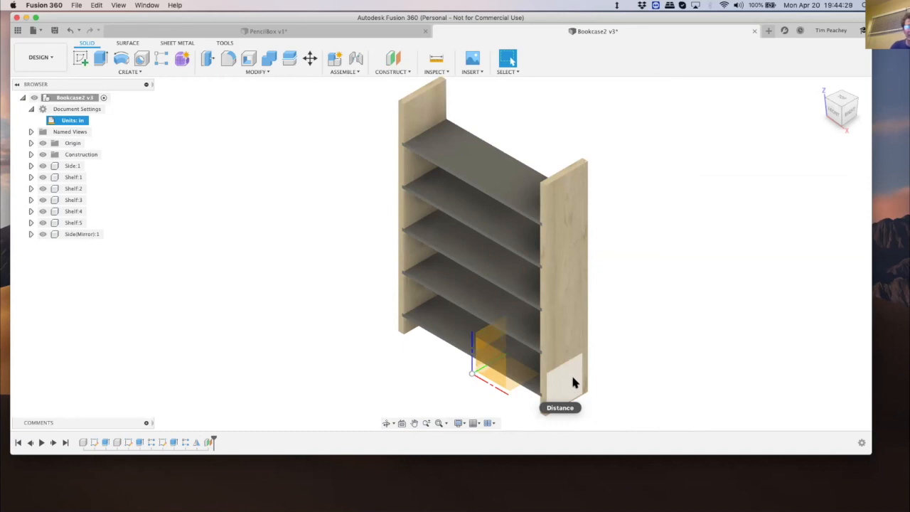
pyautogui.click(574, 381)
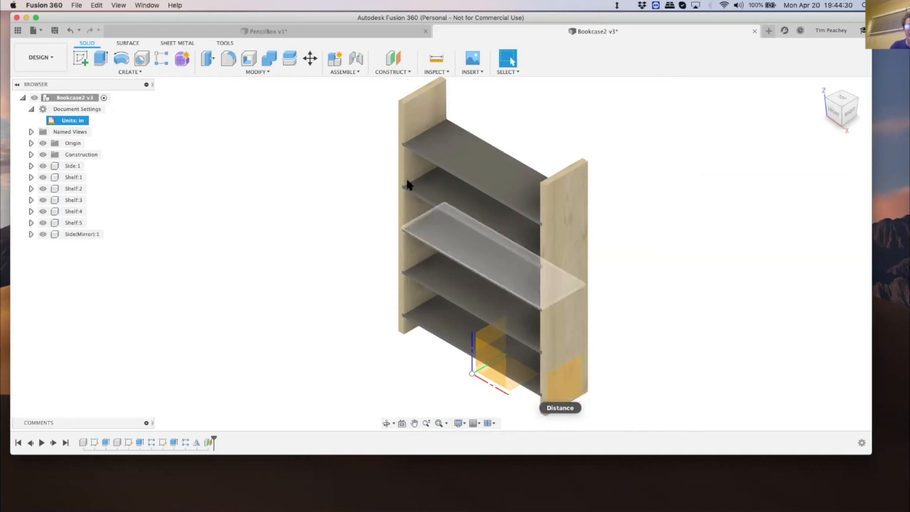
pyautogui.click(67, 31)
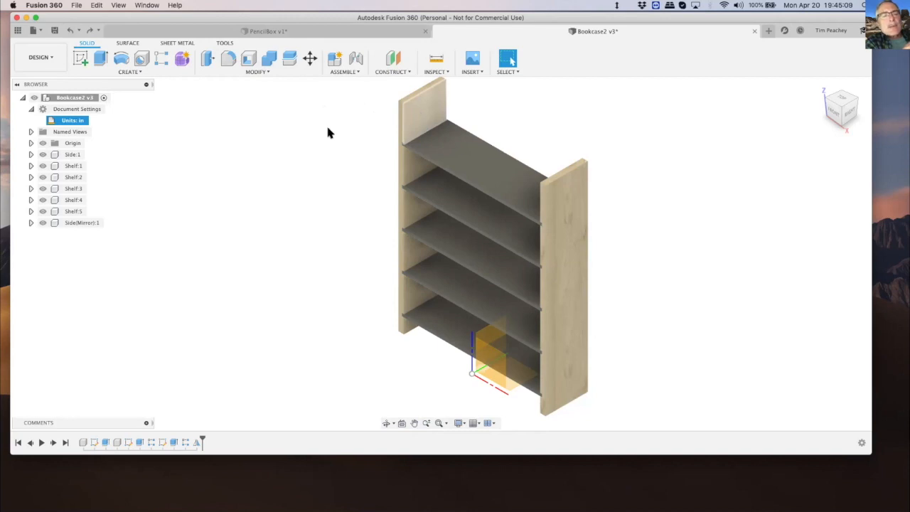
pyautogui.click(129, 73)
pyautogui.moveTo(98, 262)
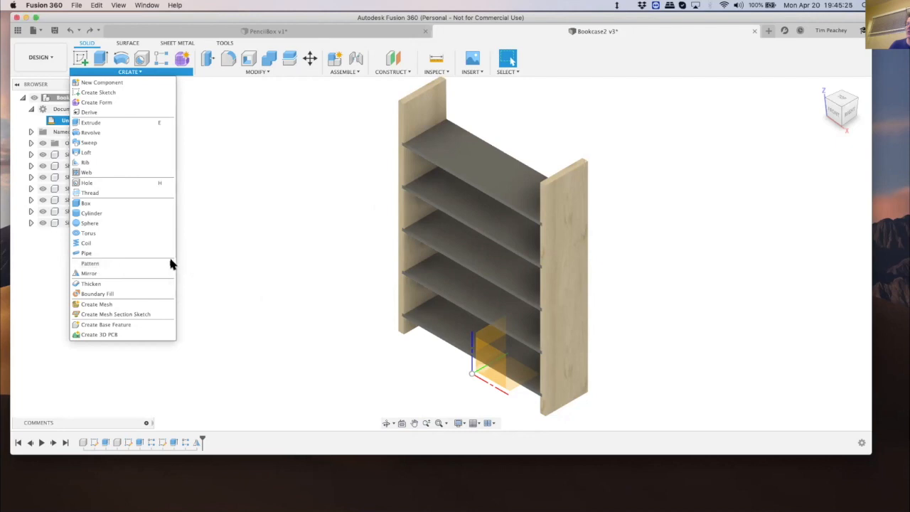
pyautogui.moveTo(170, 264)
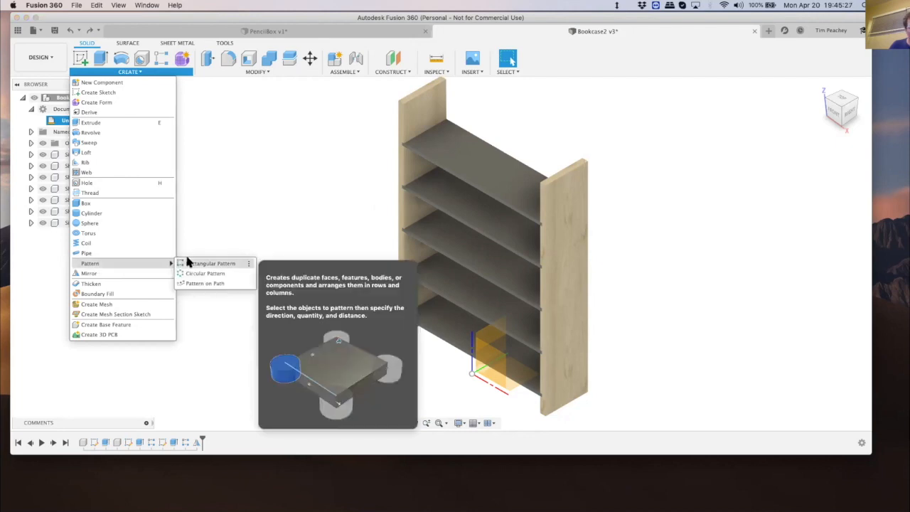
pyautogui.click(232, 181)
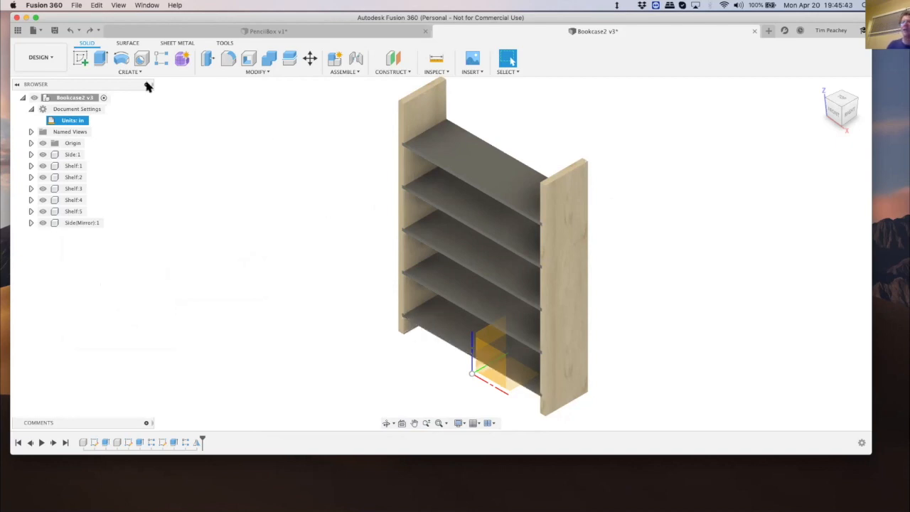
# Save the bookcase as a new version with the description User Saved
pyautogui.click(54, 31)
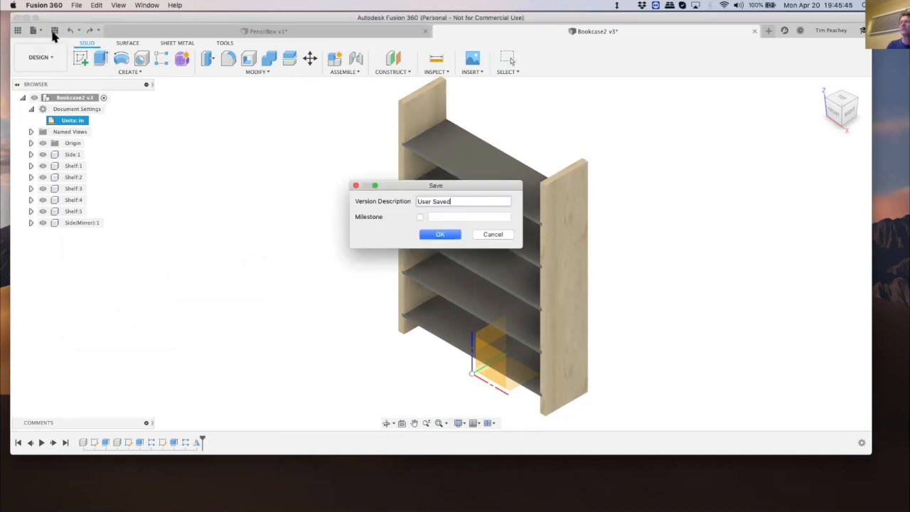
pyautogui.click(451, 236)
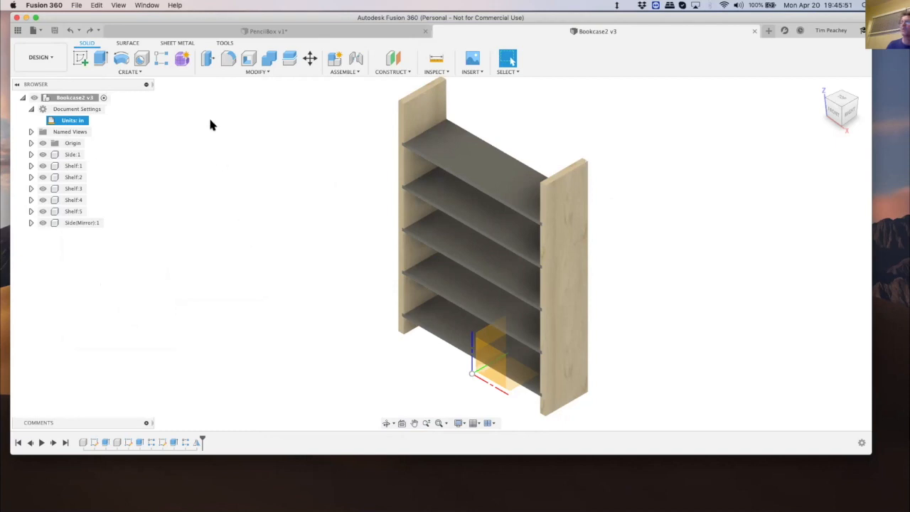
# Open the design's parameter list and place it so that the upper part of the bookcase stays in view
pyautogui.click(253, 70)
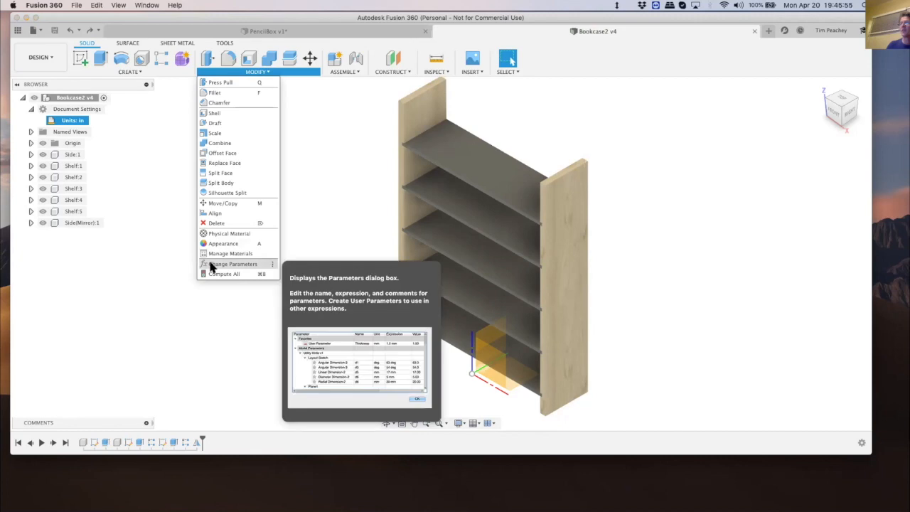
pyautogui.click(211, 264)
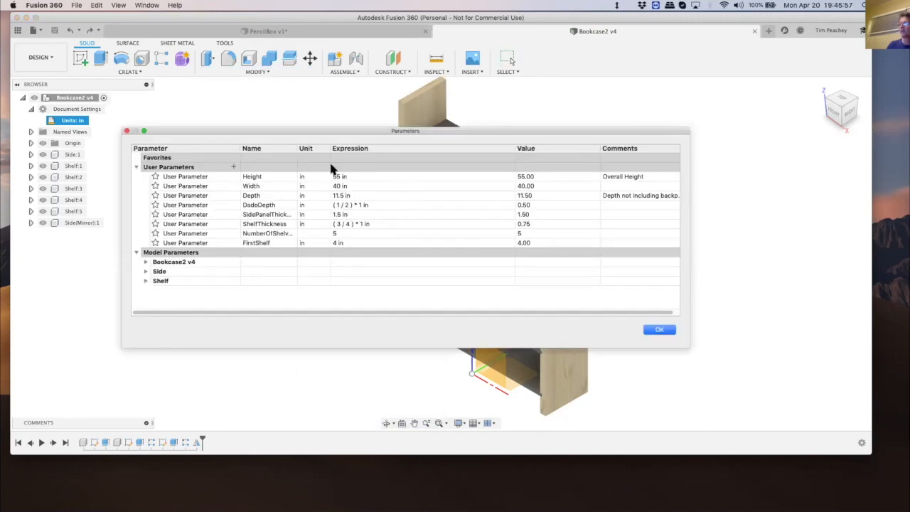
pyautogui.moveTo(299, 127); pyautogui.dragTo(379, 249)
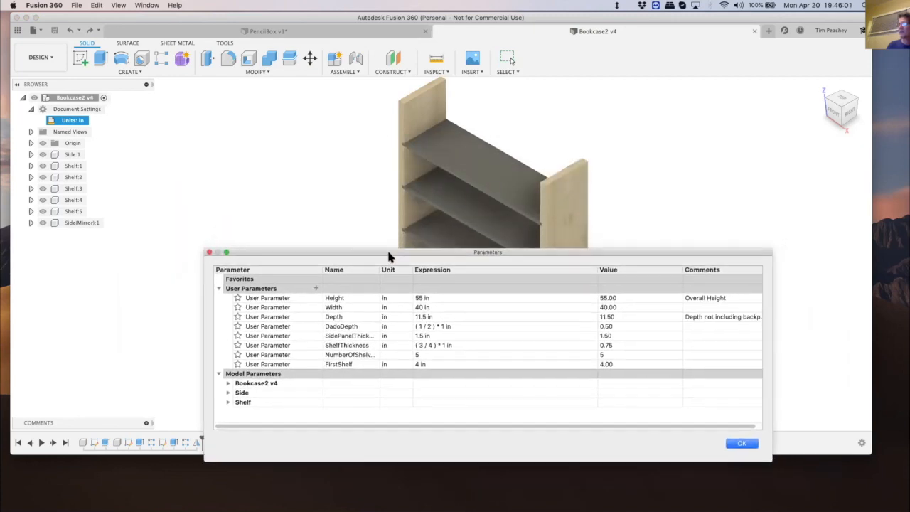
# Set the bookcase's Height user parameter to 80 in and apply the parameter change
pyautogui.doubleClick(422, 298)
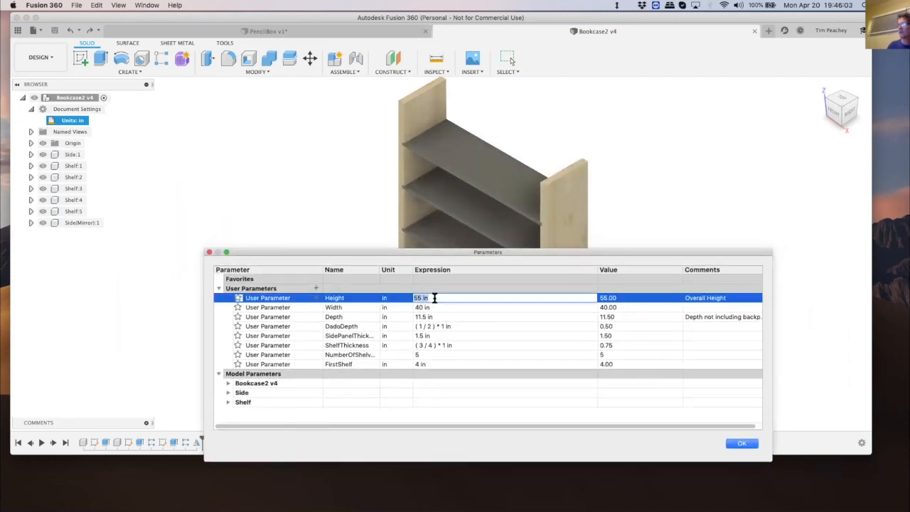
pyautogui.write('80')
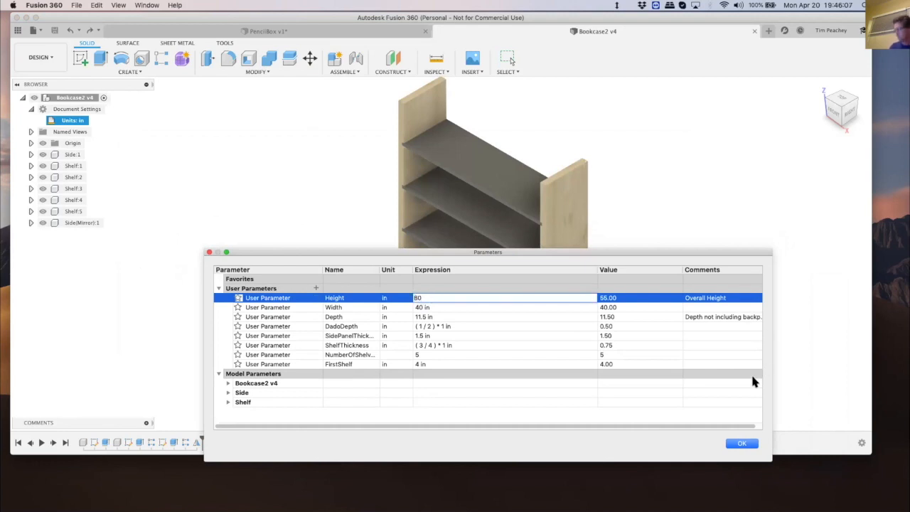
pyautogui.press('Return')
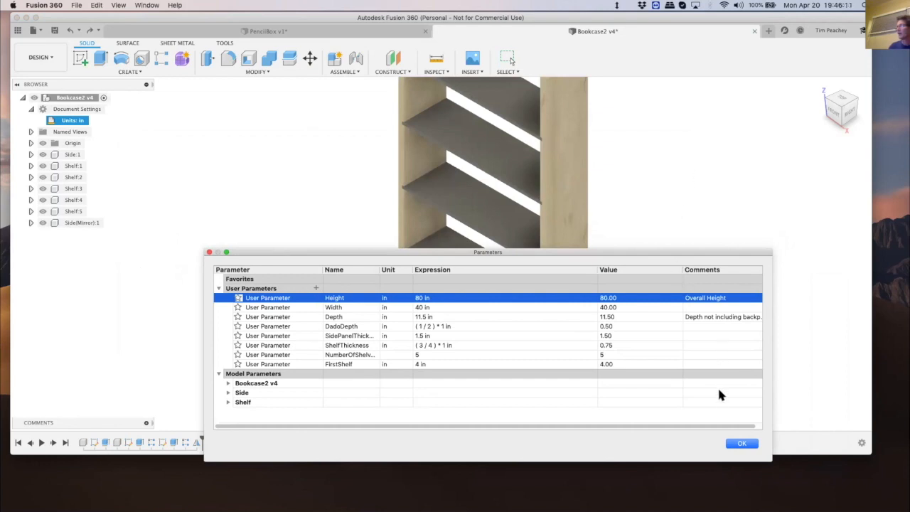
pyautogui.click(741, 443)
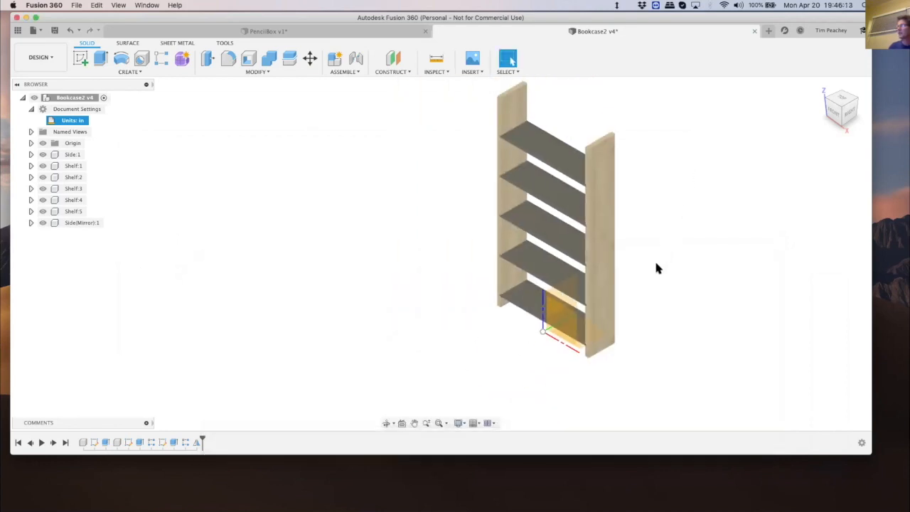
# Set the bookcase's Width user parameter to 65 in and apply the parameter change
pyautogui.click(834, 111)
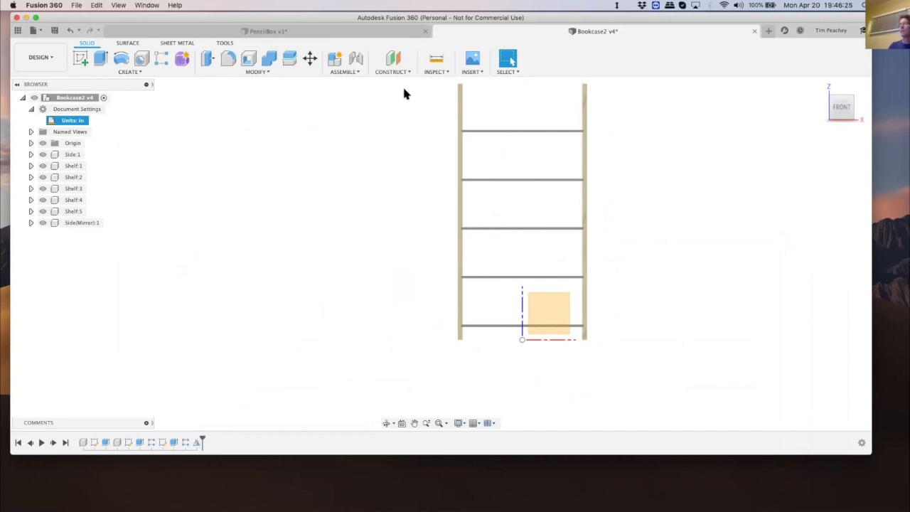
pyautogui.click(819, 86)
pyautogui.click(260, 72)
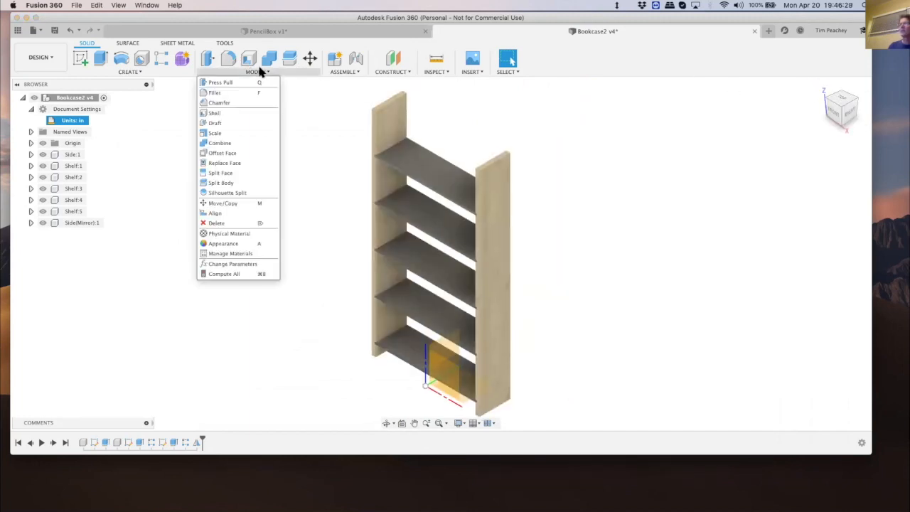
pyautogui.click(229, 263)
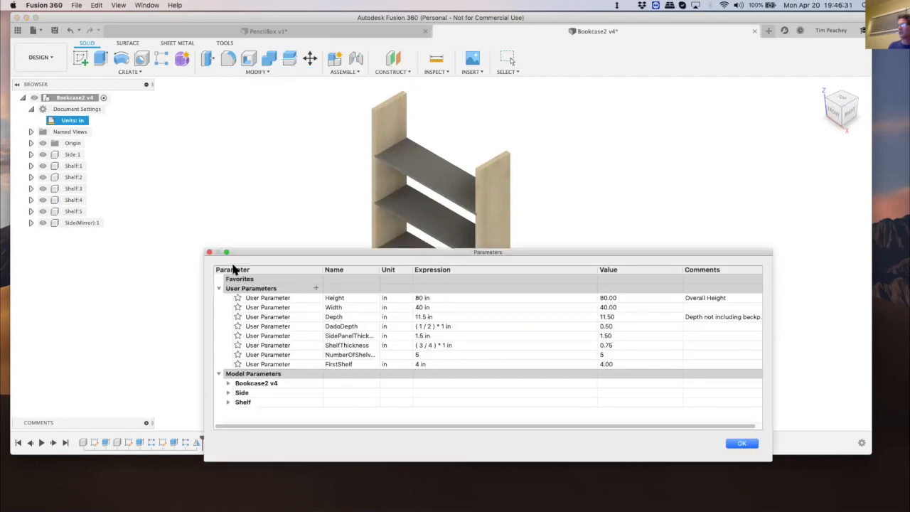
pyautogui.doubleClick(421, 307)
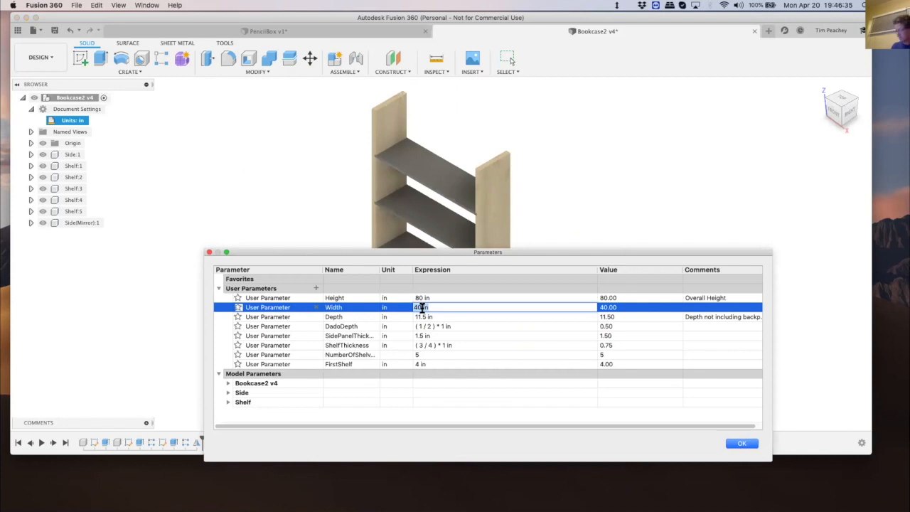
pyautogui.write('80')
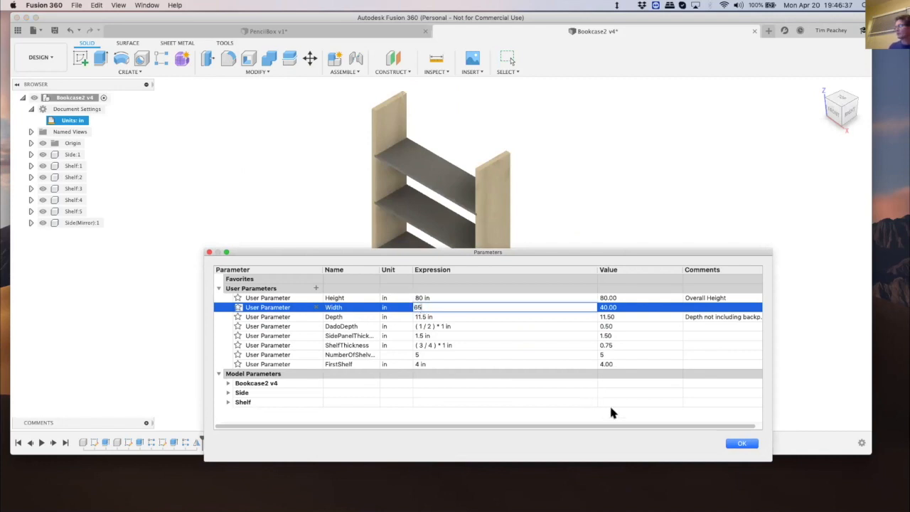
pyautogui.click(736, 444)
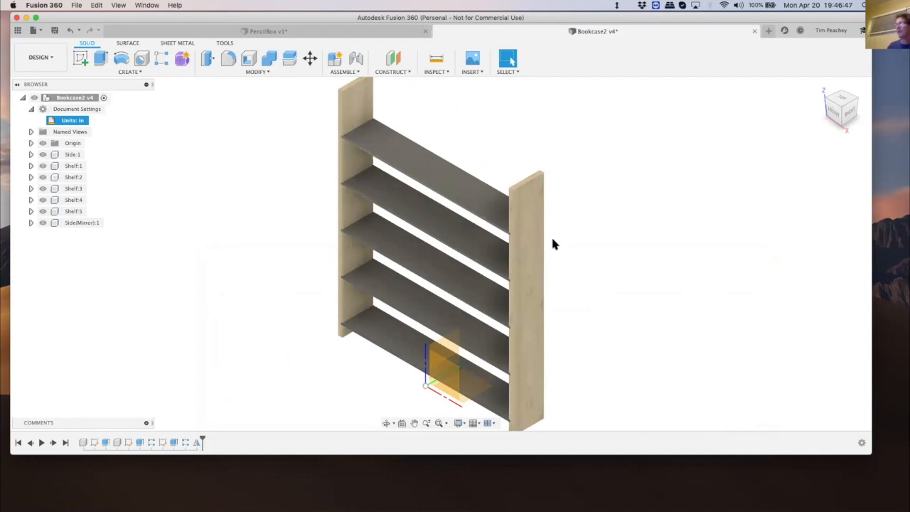
# Set the bookcase's Depth user parameter to 9.5 in and apply the parameter change
pyautogui.click(256, 71)
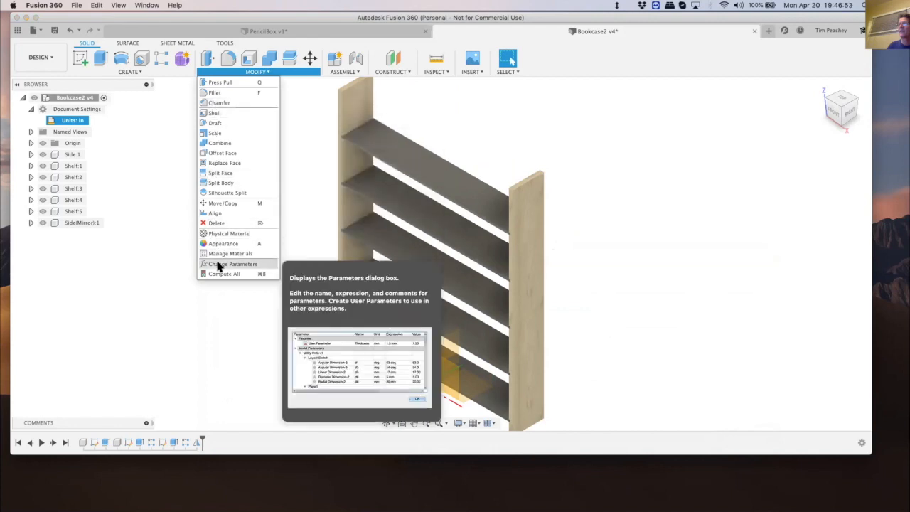
pyautogui.click(218, 264)
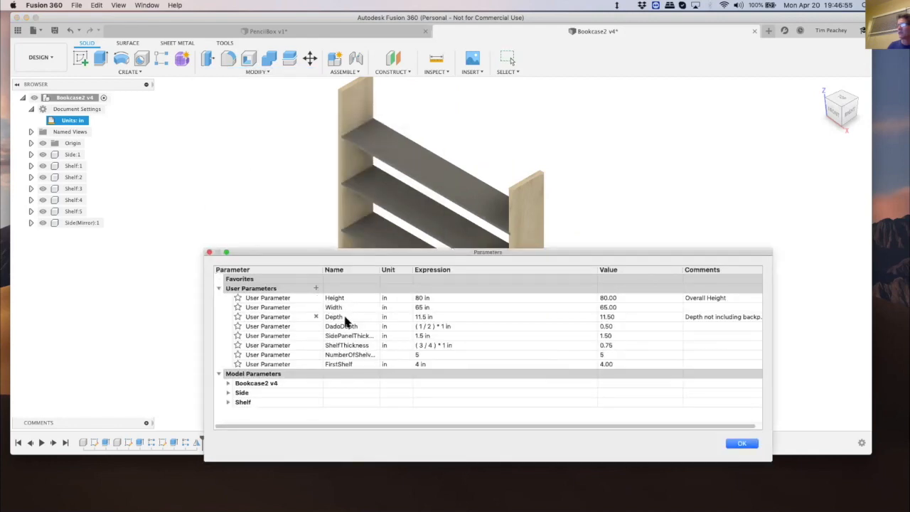
pyautogui.click(426, 316)
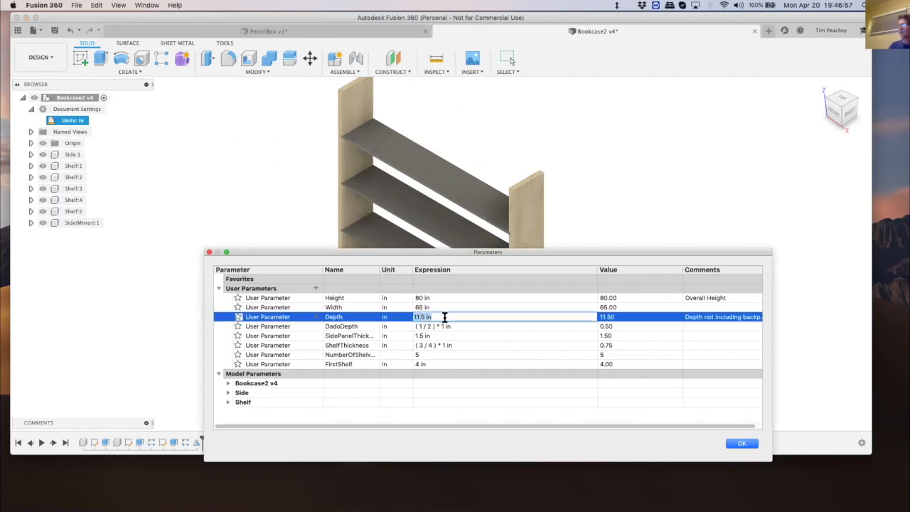
pyautogui.write('9.5')
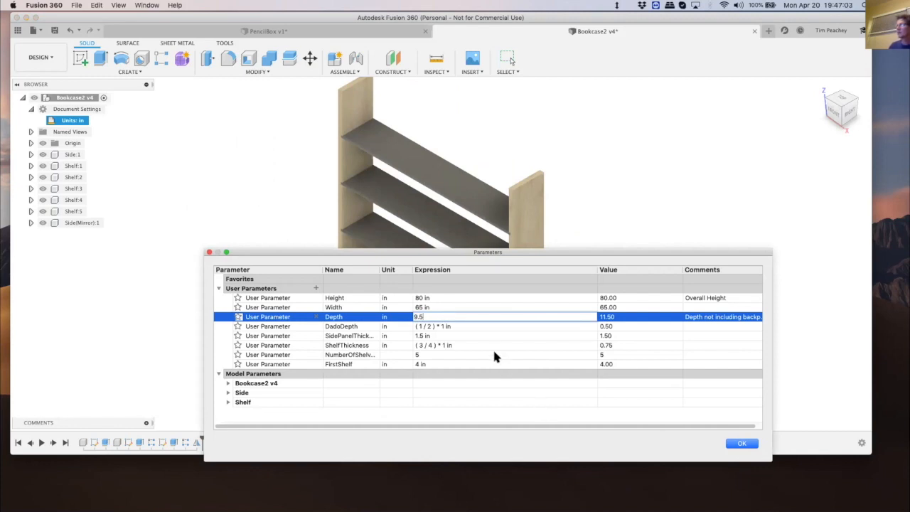
pyautogui.press('Return')
pyautogui.click(743, 443)
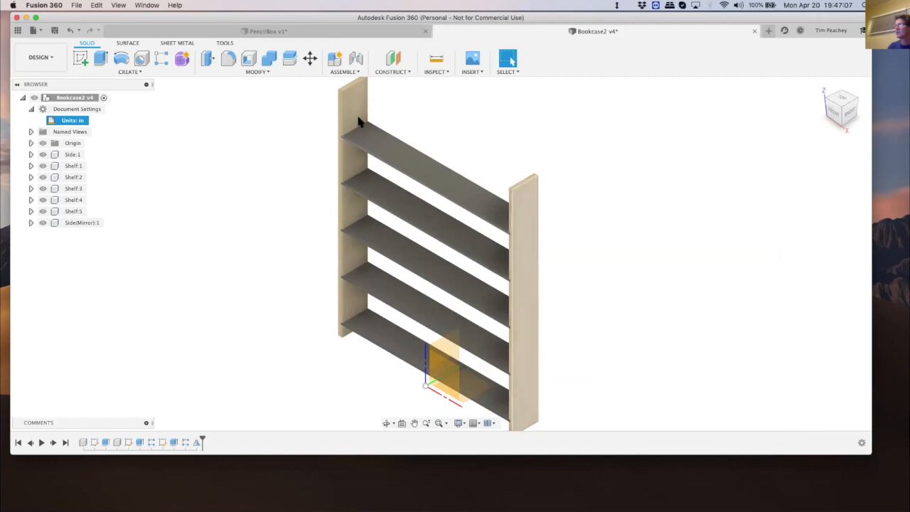
# Set the user parameter for the number of shelves to 8 and apply the parameter change
pyautogui.scroll(5, 360, 127)
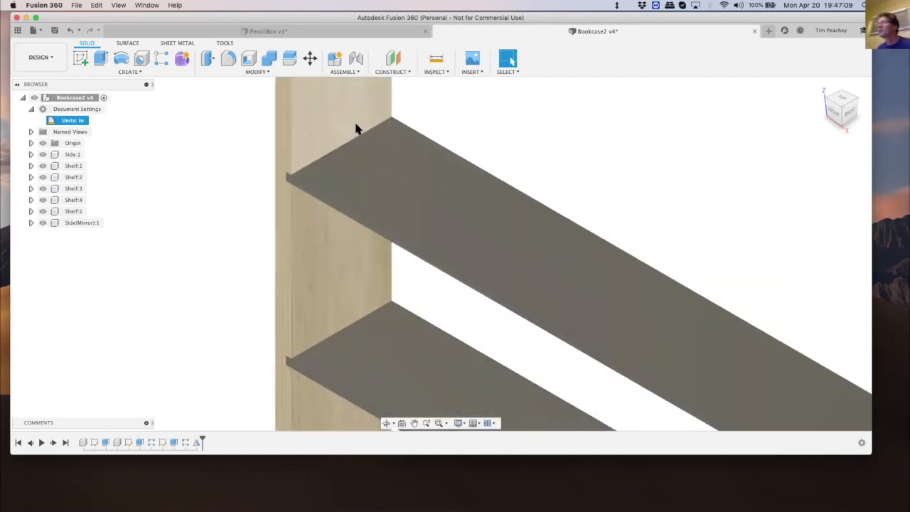
pyautogui.scroll(-5, 357, 128)
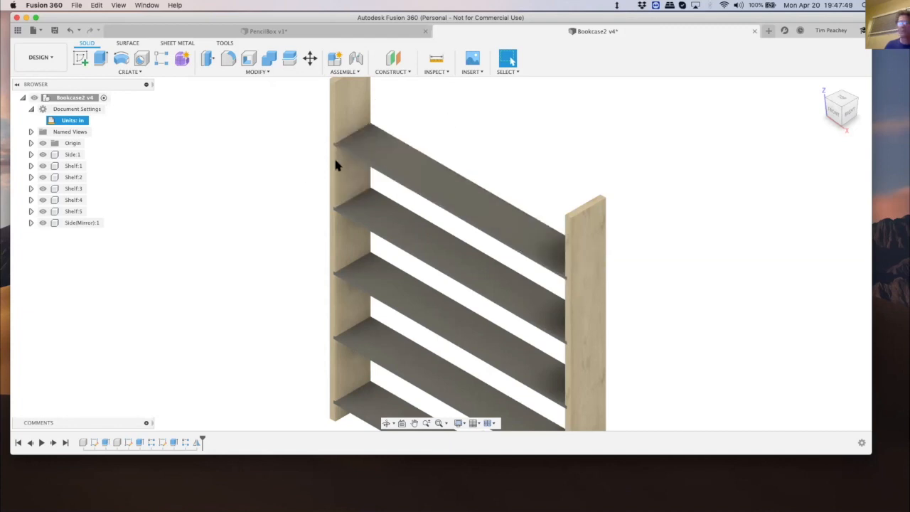
pyautogui.scroll(-2, 261, 165)
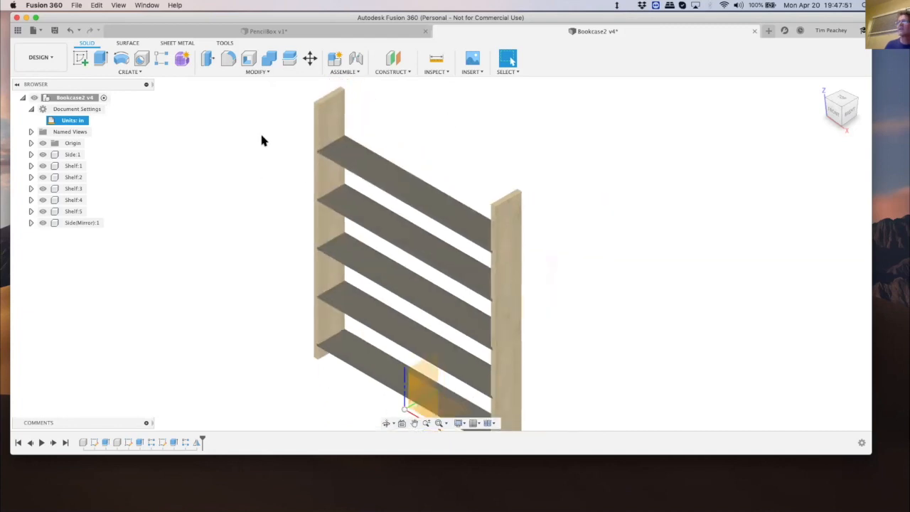
pyautogui.click(256, 72)
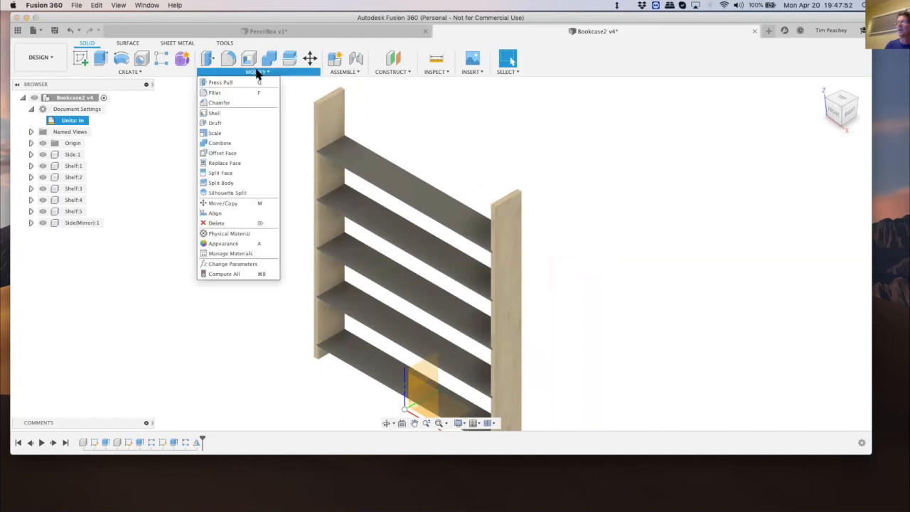
pyautogui.click(217, 266)
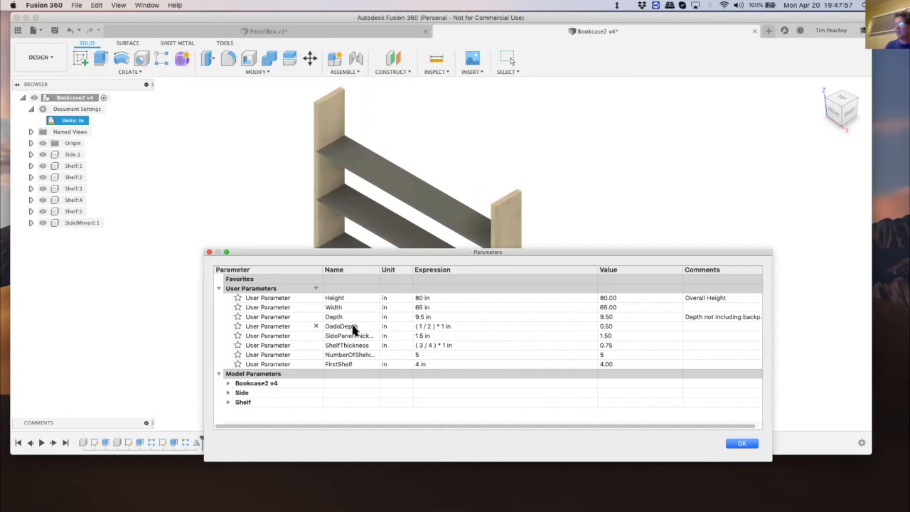
pyautogui.click(423, 354)
pyautogui.write('8')
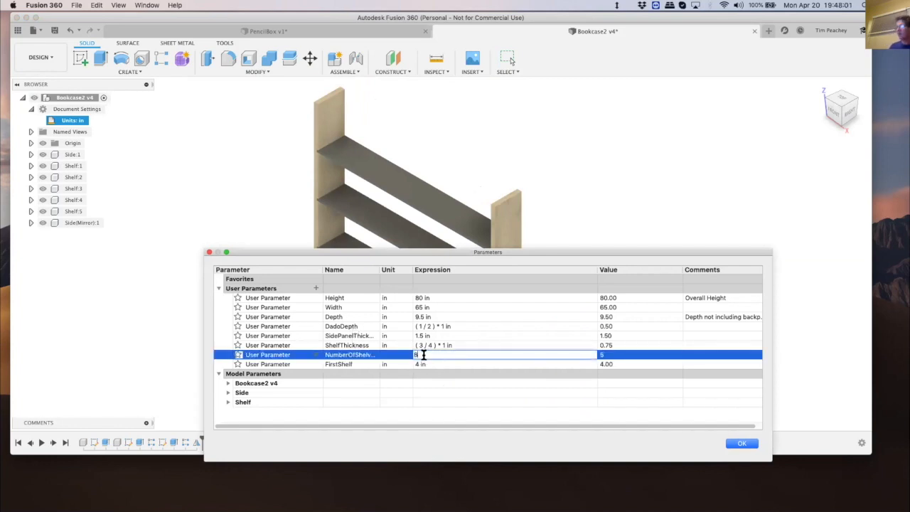
pyautogui.click(738, 443)
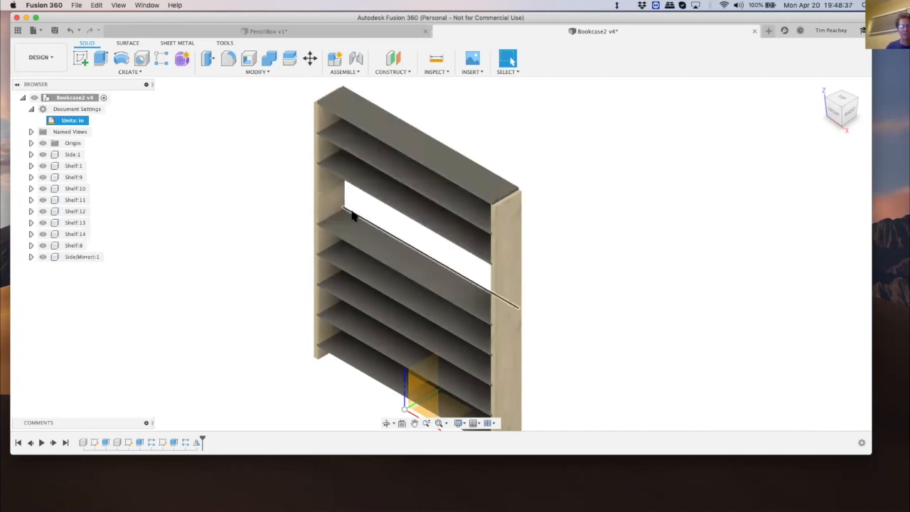
# Examine the gap between the shelves and the side panel's dados, temporarily moving that panel aside and reverting its position
pyautogui.moveTo(349, 206); pyautogui.dragTo(321, 150)
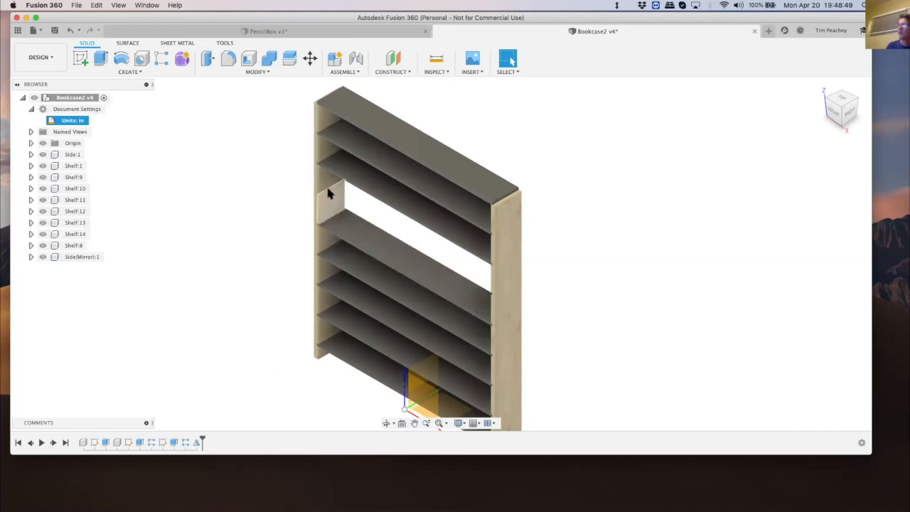
pyautogui.scroll(5, 321, 183)
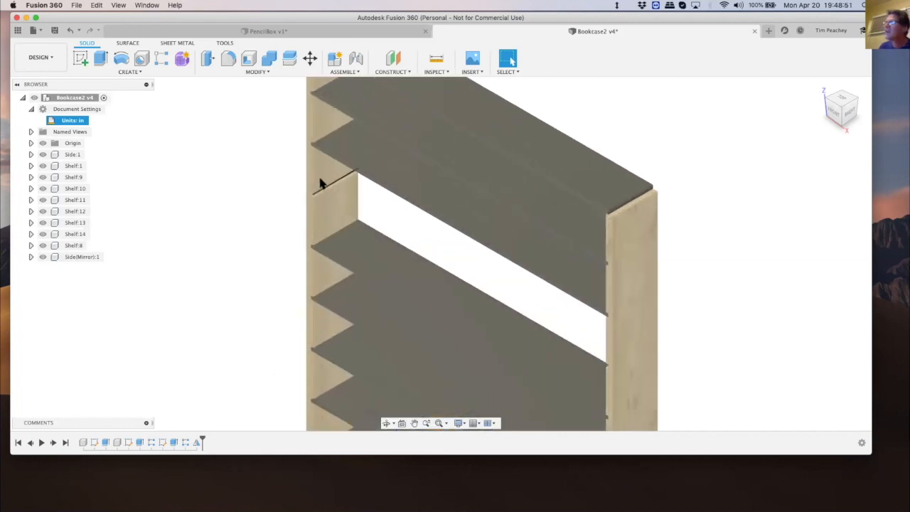
pyautogui.scroll(3, 320, 183)
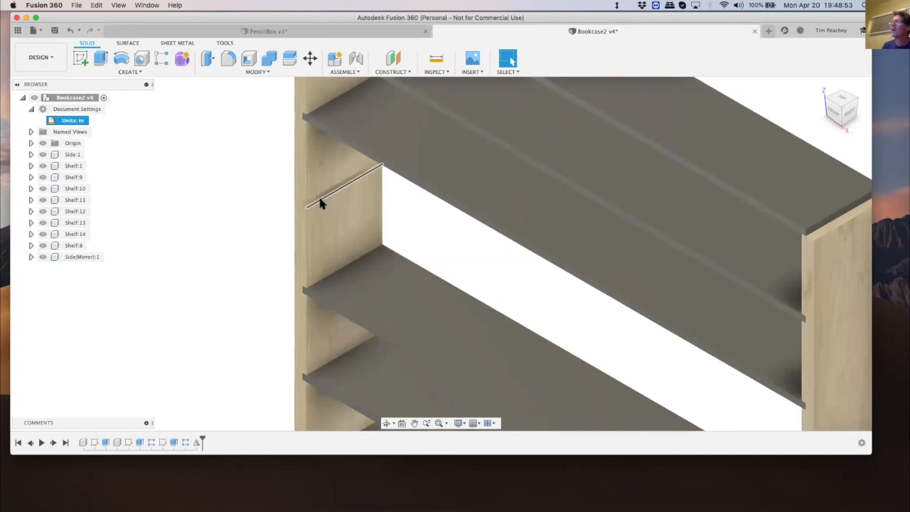
pyautogui.scroll(-3, 320, 204)
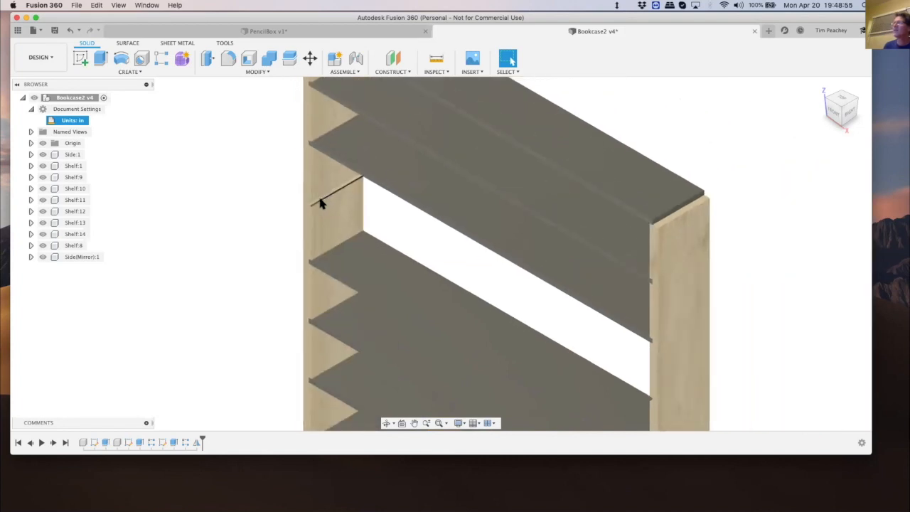
pyautogui.scroll(-3, 320, 203)
pyautogui.scroll(3, 332, 174)
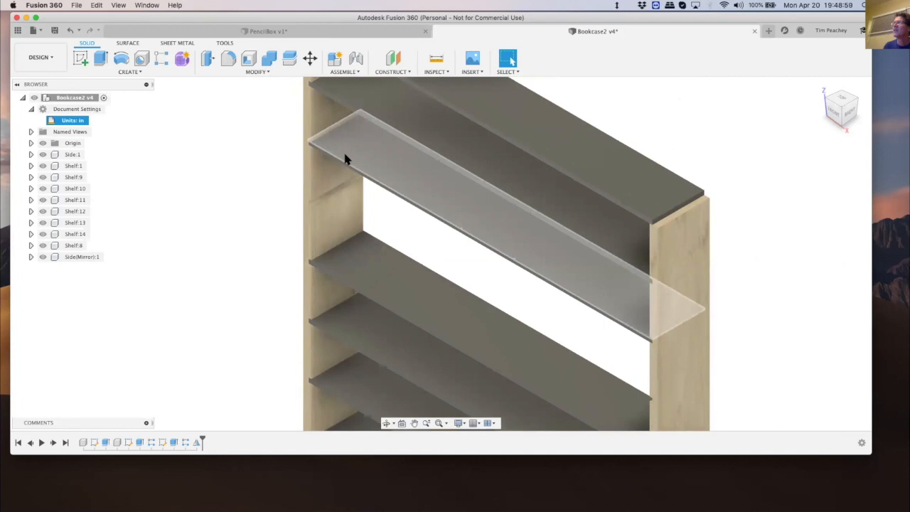
pyautogui.moveTo(316, 168); pyautogui.dragTo(258, 160)
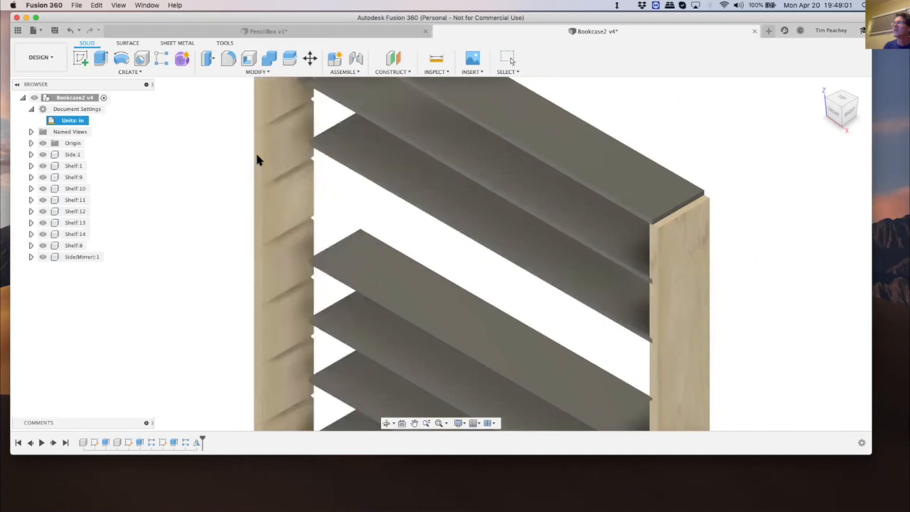
pyautogui.scroll(-3, 268, 242)
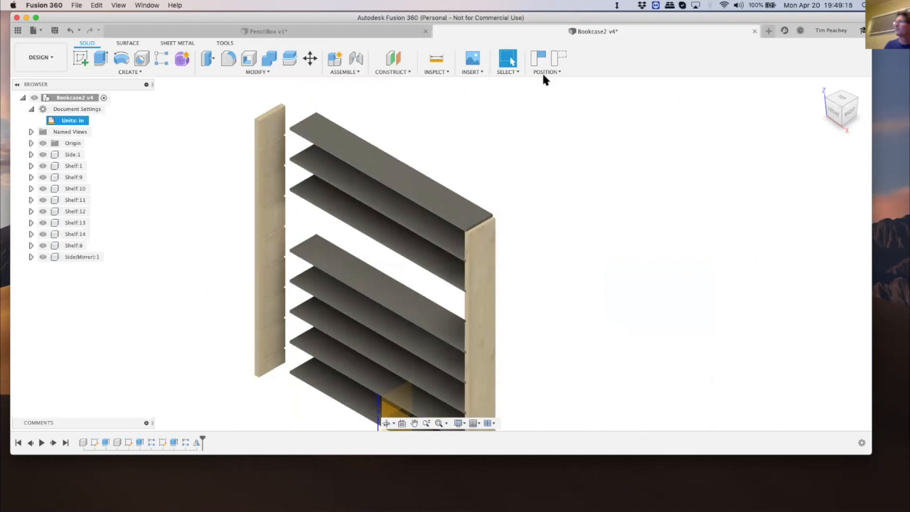
pyautogui.click(559, 58)
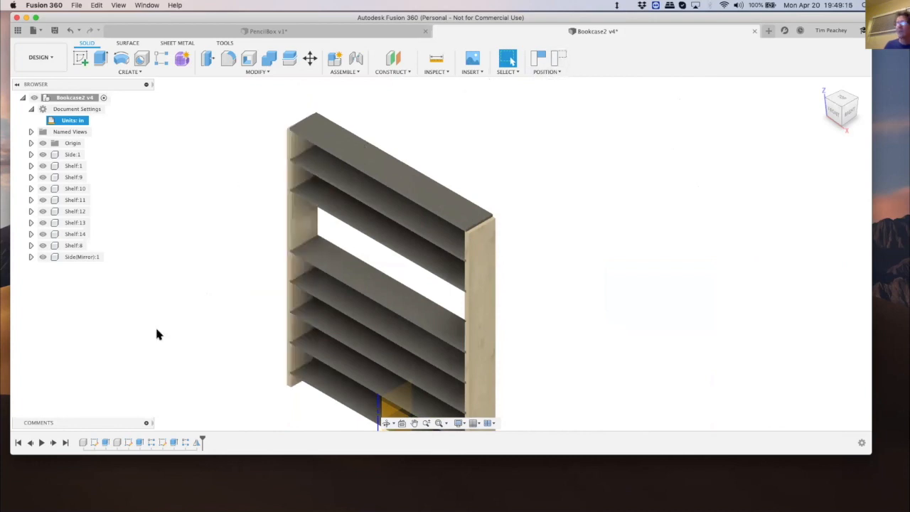
# Edit the rectangular pattern of the shelves to restore the suppressed middle shelf and suppress the topmost one
pyautogui.rightClick(149, 443)
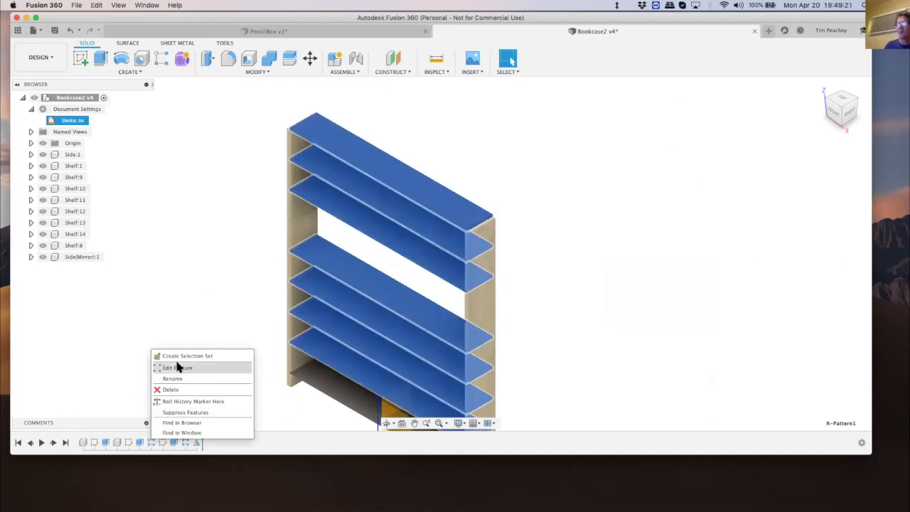
pyautogui.click(177, 367)
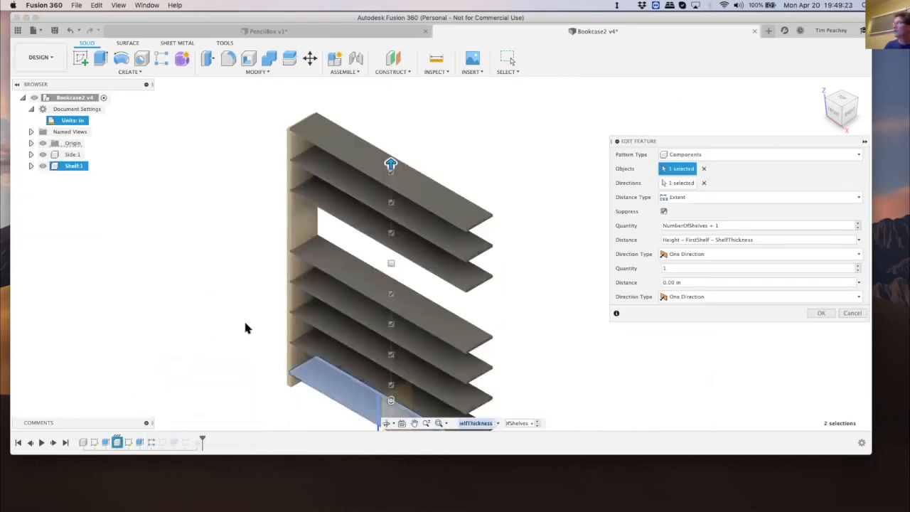
pyautogui.click(391, 264)
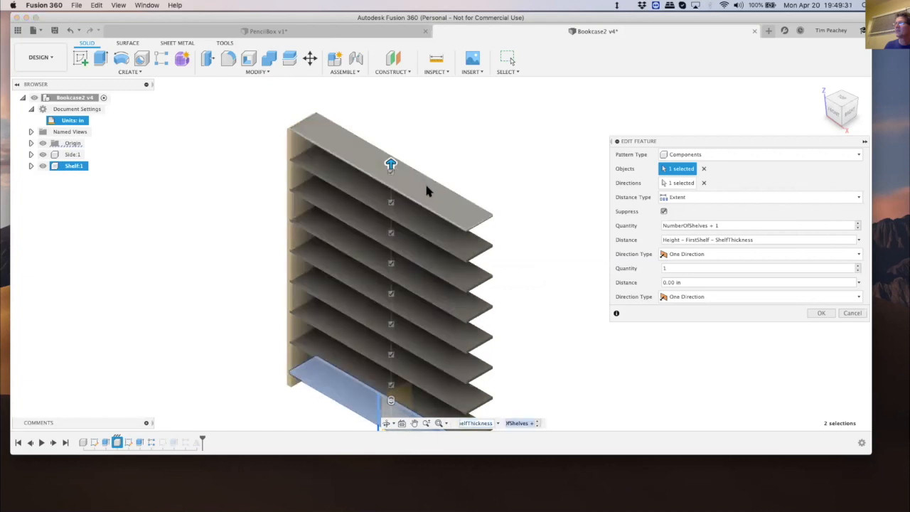
pyautogui.click(390, 171)
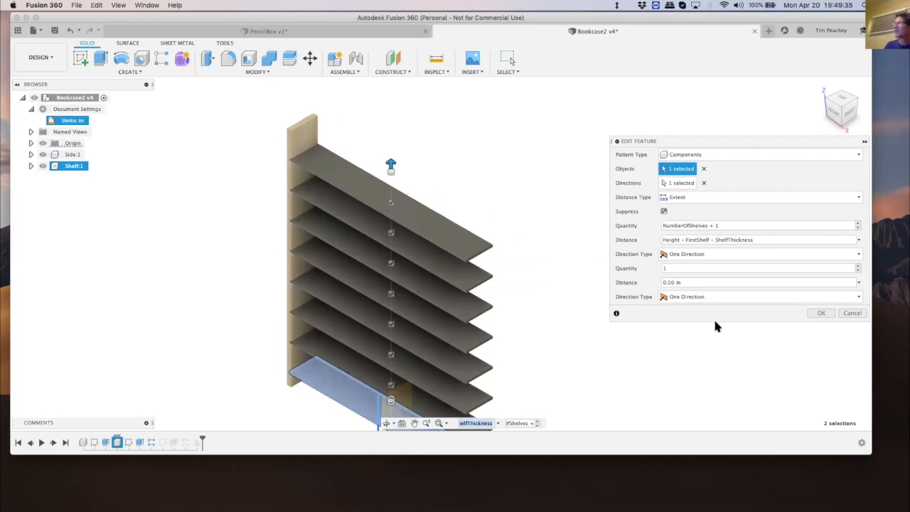
pyautogui.click(821, 313)
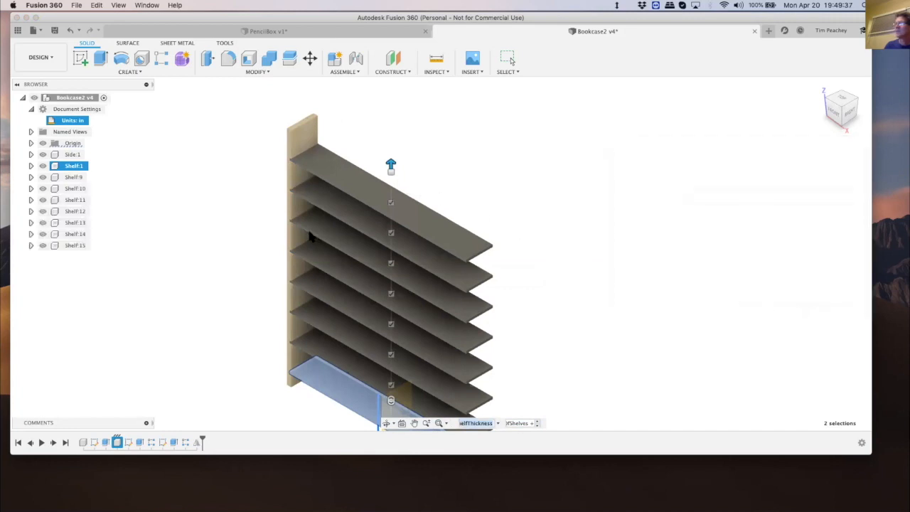
# Compare the shelf ends with the side panel's dados, temporarily pulling the panel aside and reverting its position
pyautogui.moveTo(295, 231); pyautogui.dragTo(257, 213)
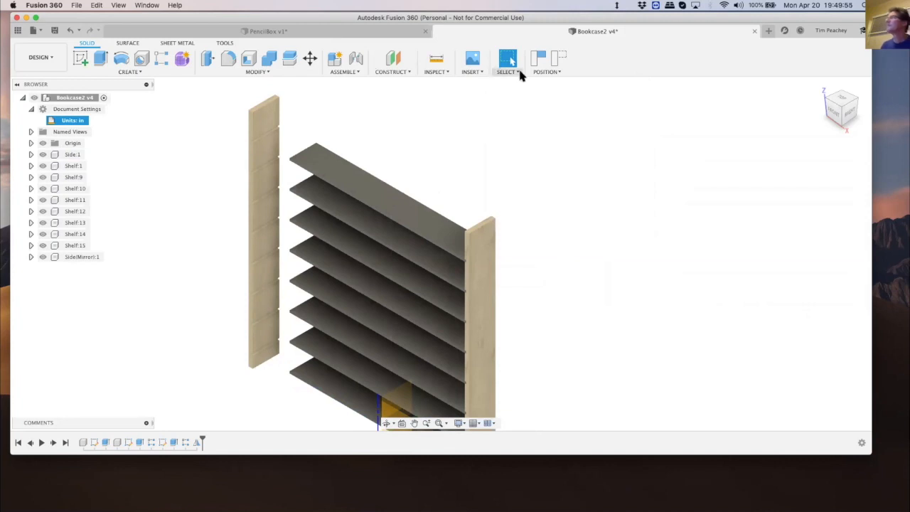
pyautogui.click(557, 59)
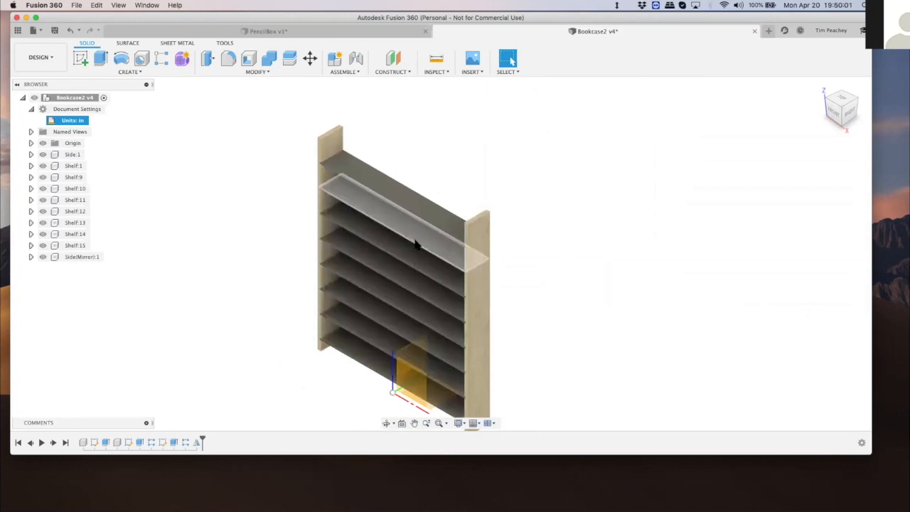
pyautogui.scroll(2, 416, 245)
pyautogui.click(411, 239)
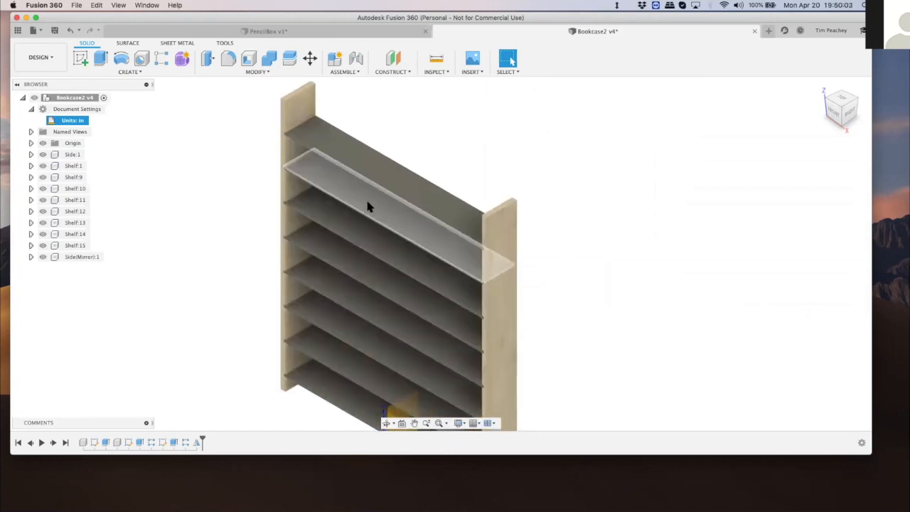
pyautogui.click(187, 237)
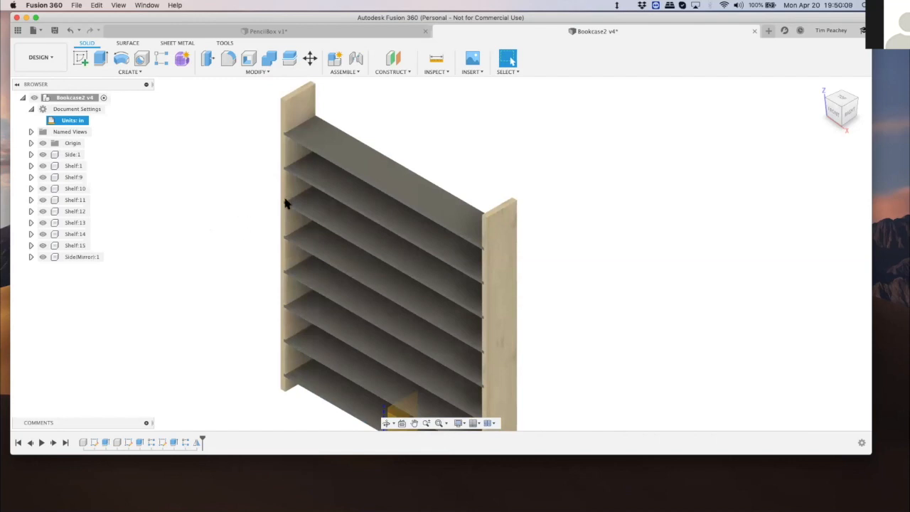
pyautogui.click(353, 151)
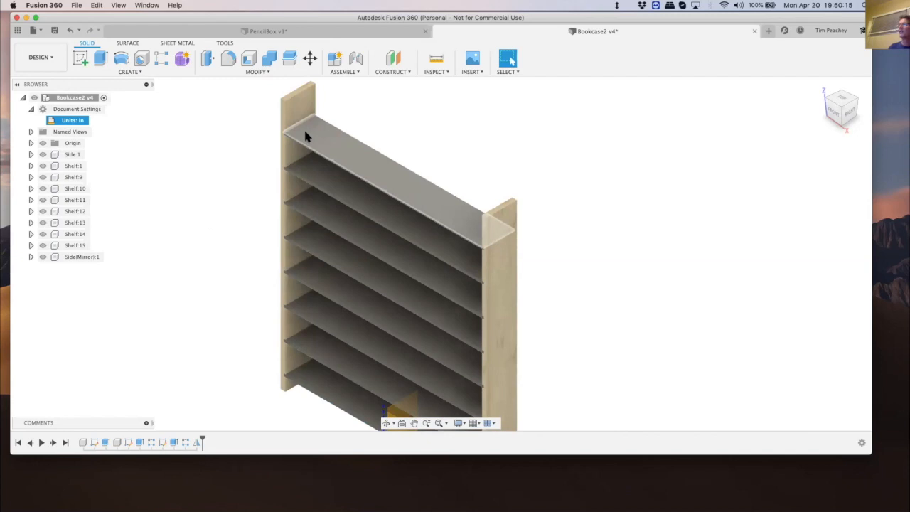
pyautogui.scroll(-3, 305, 131)
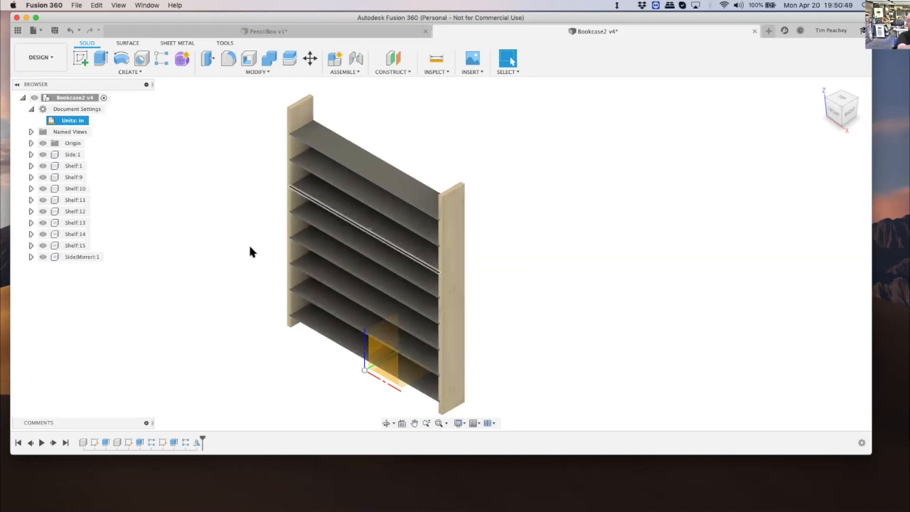
pyautogui.moveTo(292, 279); pyautogui.dragTo(207, 253)
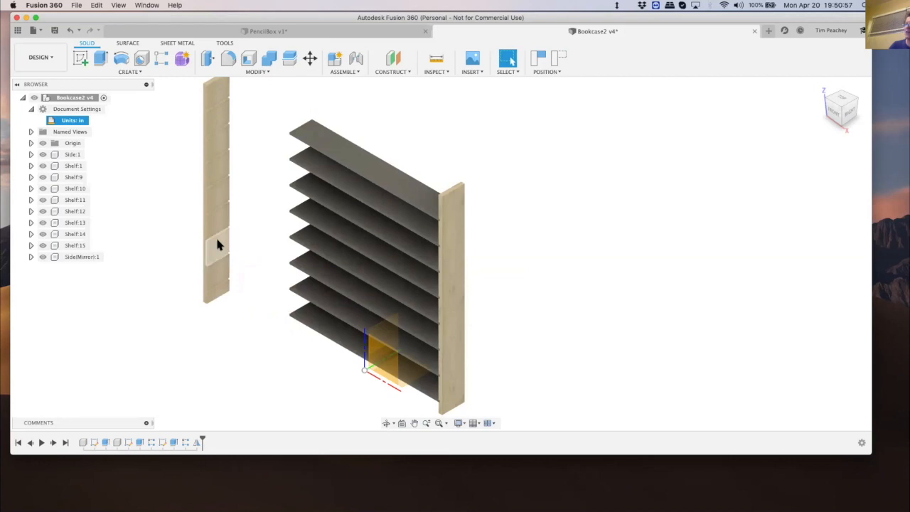
pyautogui.click(217, 244)
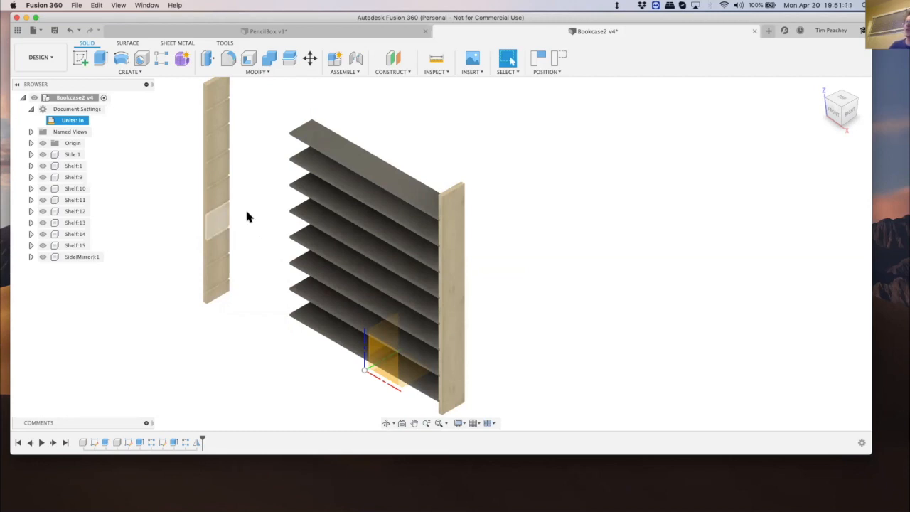
pyautogui.click(558, 57)
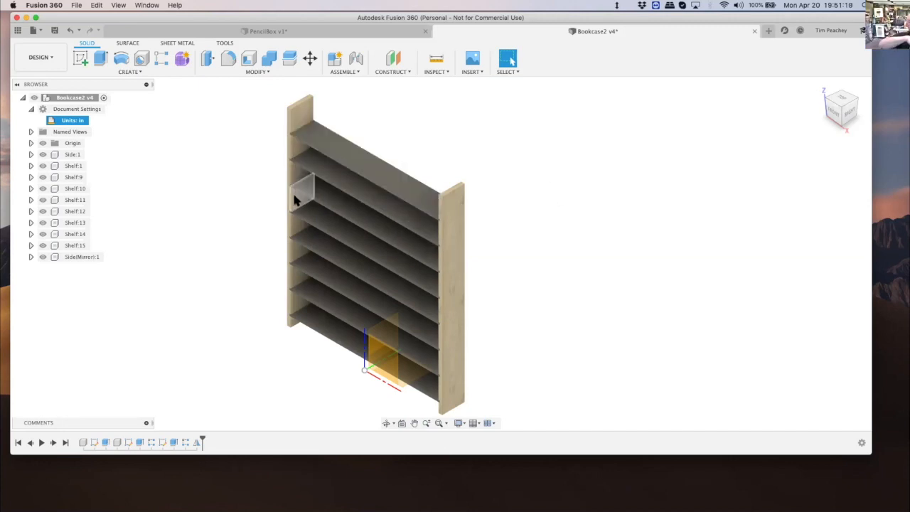
# Inspect the side panel's dados up close with the panel pulled away from the shelves, and revert its position
pyautogui.moveTo(301, 192); pyautogui.dragTo(193, 162)
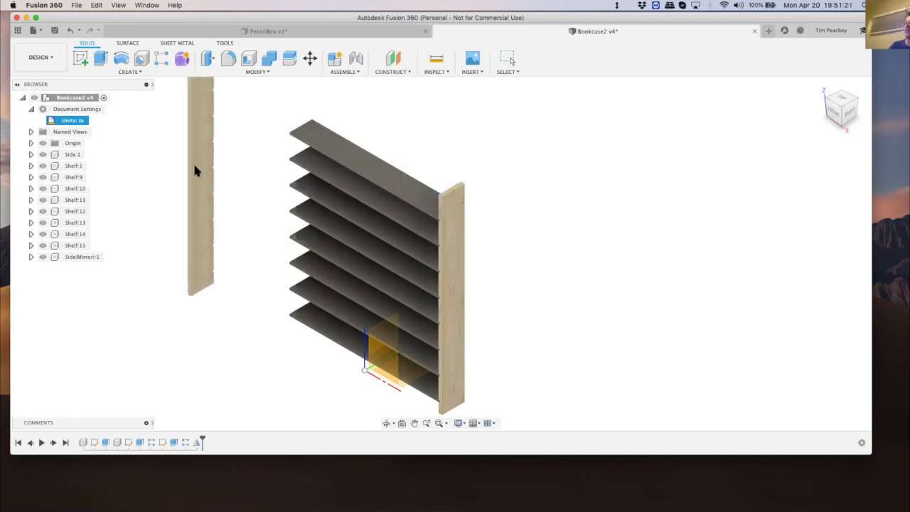
pyautogui.scroll(5, 205, 124)
pyautogui.scroll(3, 205, 126)
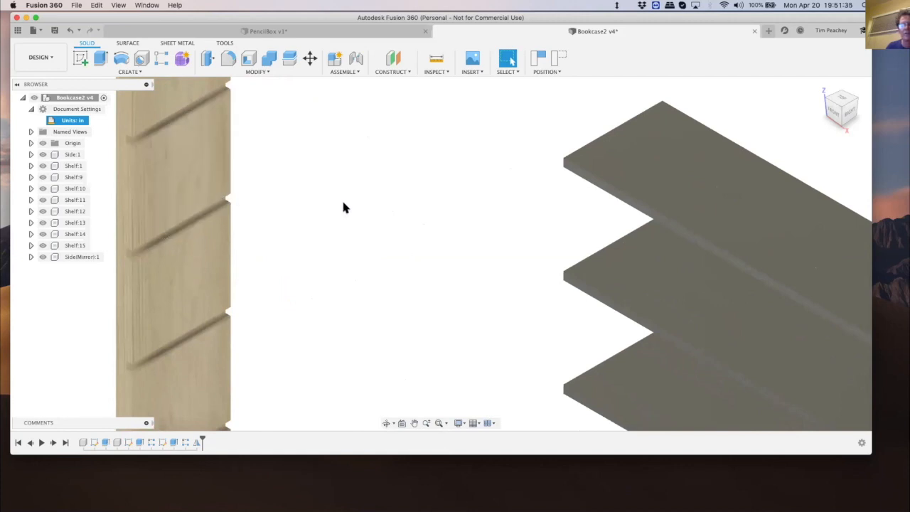
pyautogui.scroll(-5, 341, 202)
pyautogui.scroll(-2, 348, 150)
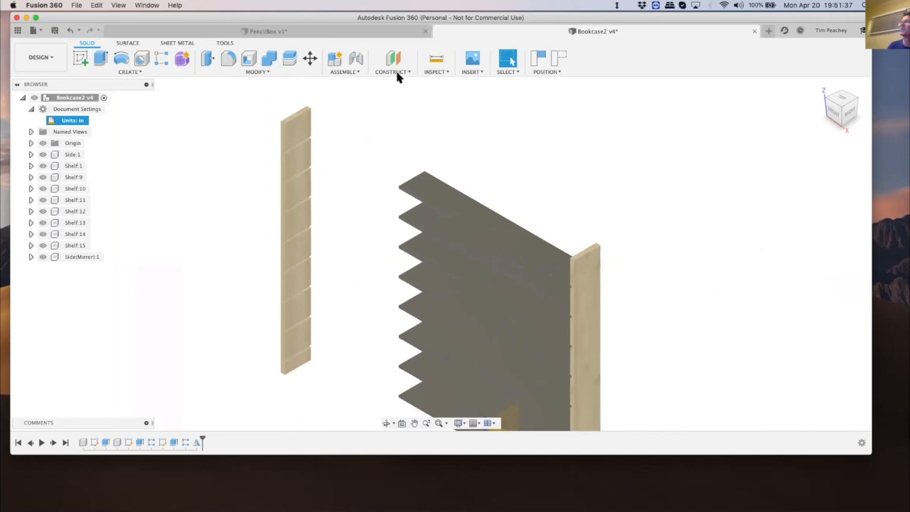
pyautogui.click(558, 56)
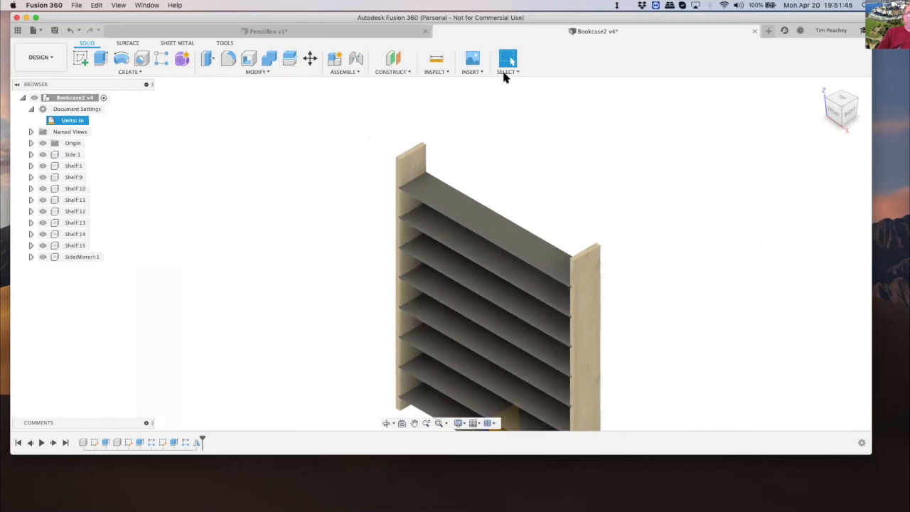
# Move the side panel and one middle shelf away from the bookcase to show the joint from the front
pyautogui.moveTo(404, 236); pyautogui.dragTo(339, 186)
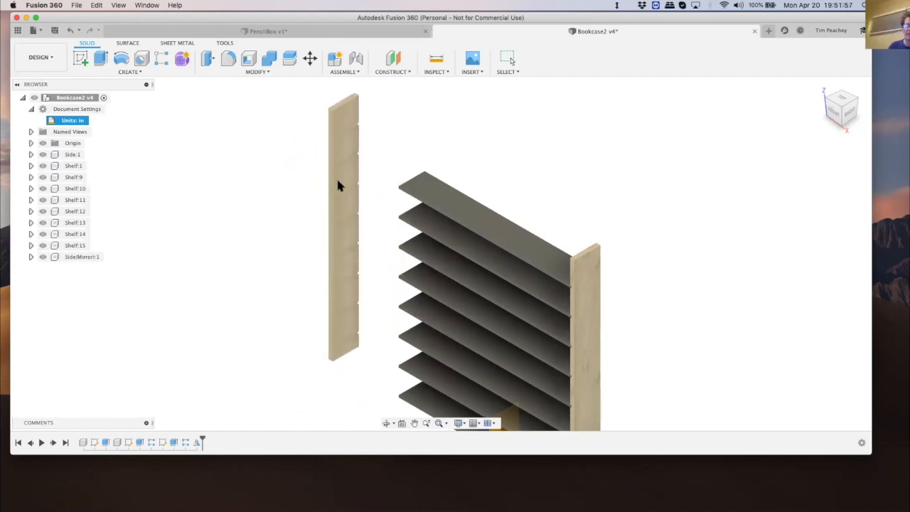
pyautogui.moveTo(339, 185)
pyautogui.mouseDown()
pyautogui.moveTo(331, 199)
pyautogui.moveTo(337, 191)
pyautogui.mouseUp()
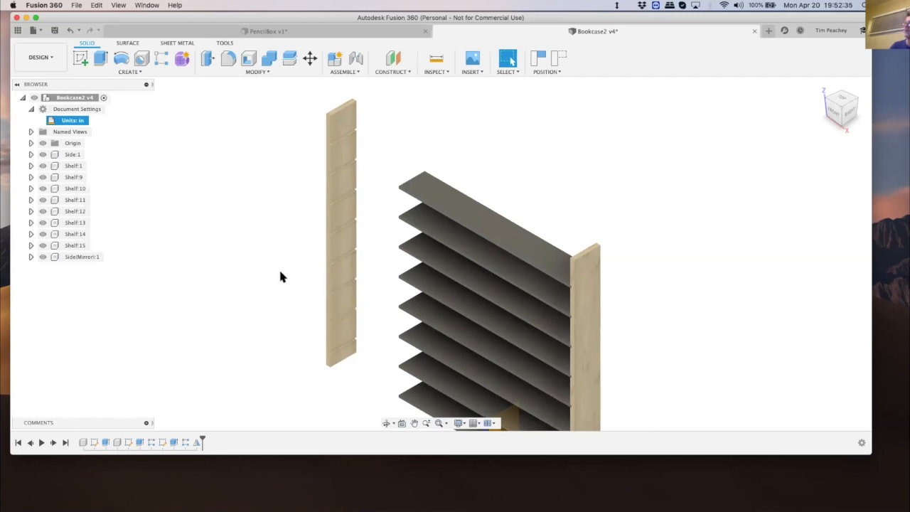
pyautogui.scroll(-3, 280, 277)
pyautogui.scroll(-1, 279, 277)
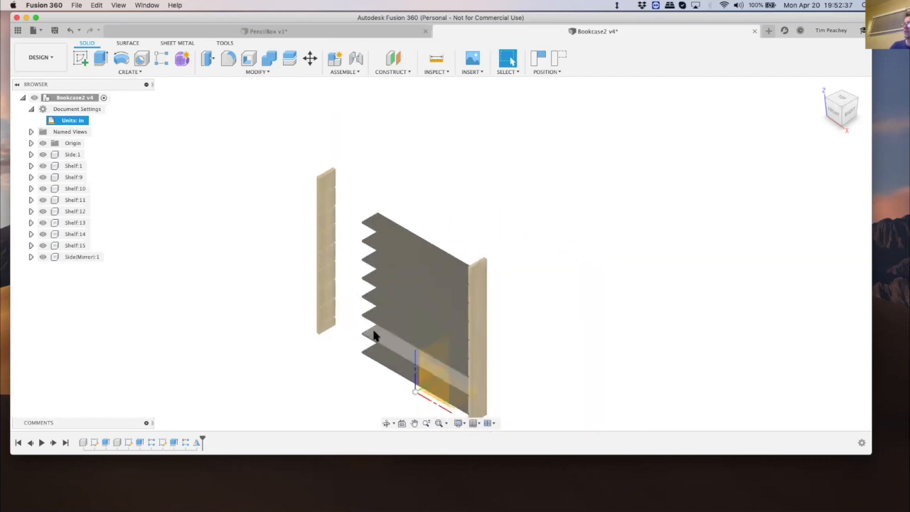
pyautogui.scroll(3, 374, 335)
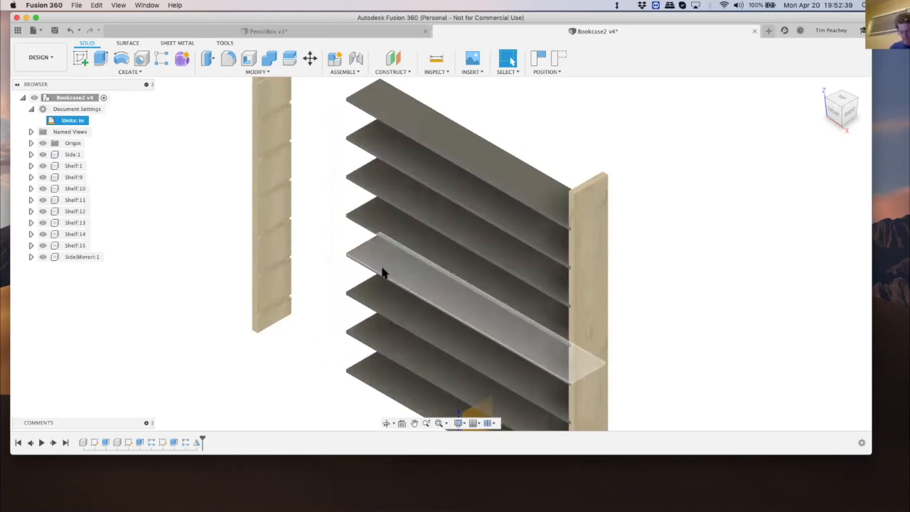
pyautogui.keyDown('shift'); pyautogui.moveTo(366, 311); pyautogui.dragTo(431, 280, button='middle'); pyautogui.keyUp('shift')
pyautogui.moveTo(481, 196); pyautogui.dragTo(186, 337)
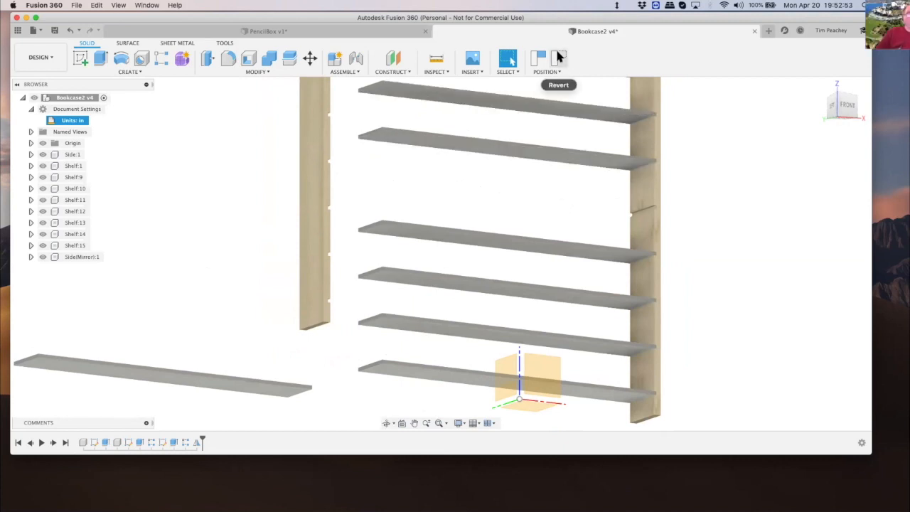
# Hide and show Shelf:10 and Shelf:11 again, and revert the moved components to their original positions in the home view
pyautogui.click(39, 187)
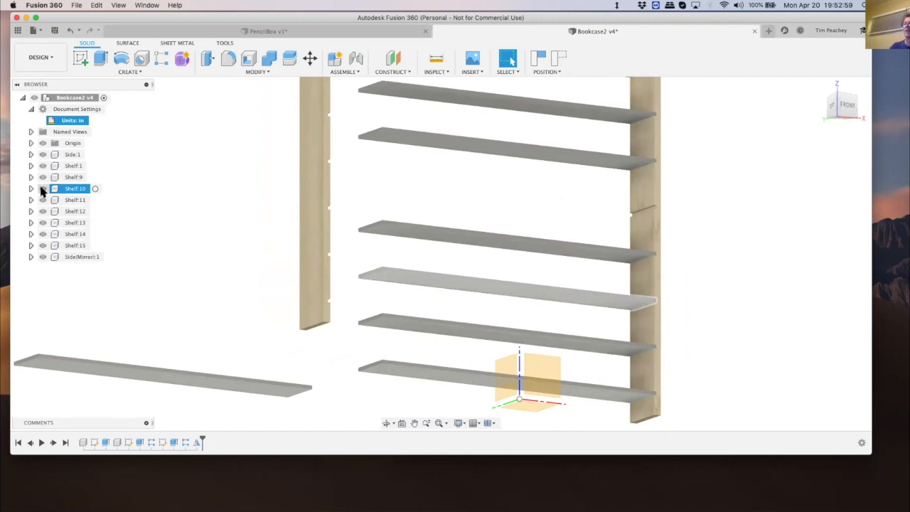
pyautogui.click(42, 188)
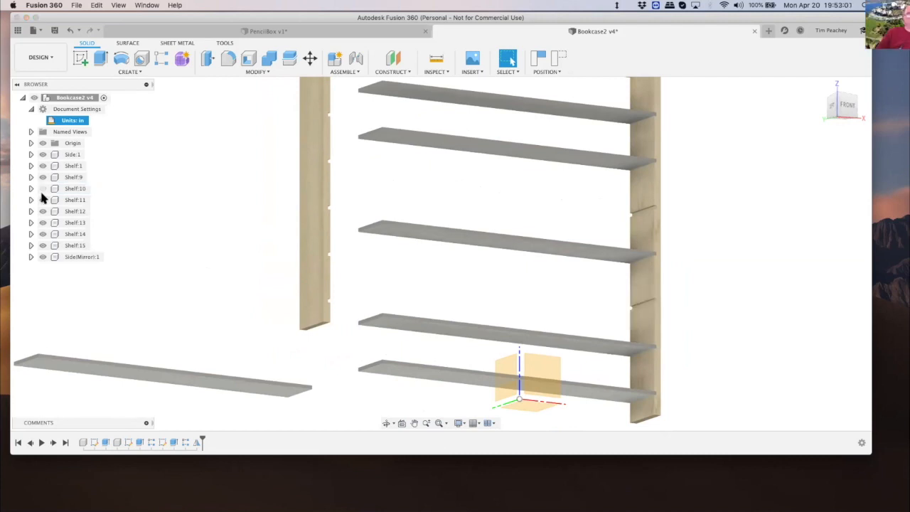
pyautogui.click(42, 200)
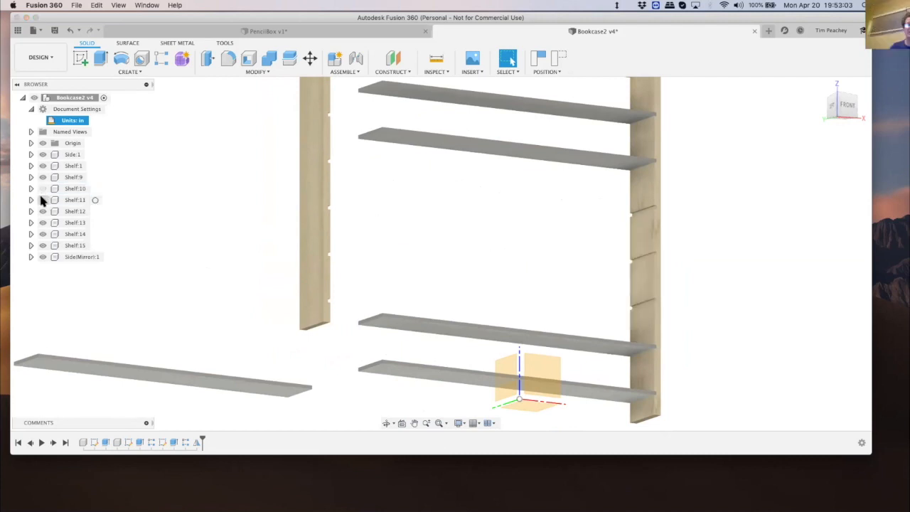
pyautogui.click(42, 201)
pyautogui.click(42, 188)
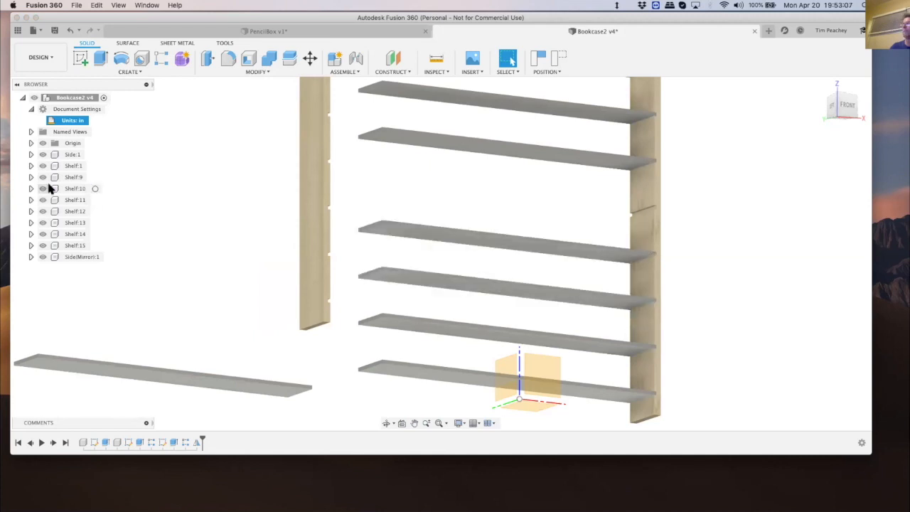
pyautogui.click(561, 61)
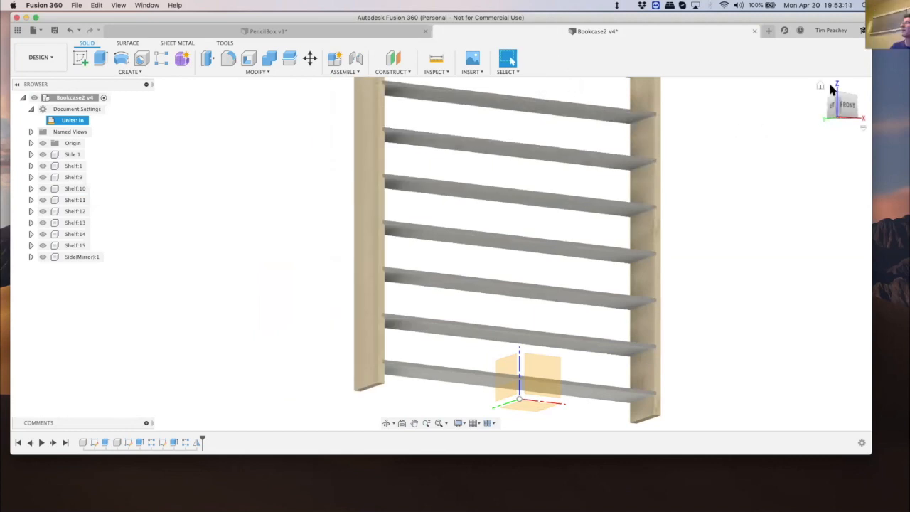
pyautogui.click(821, 86)
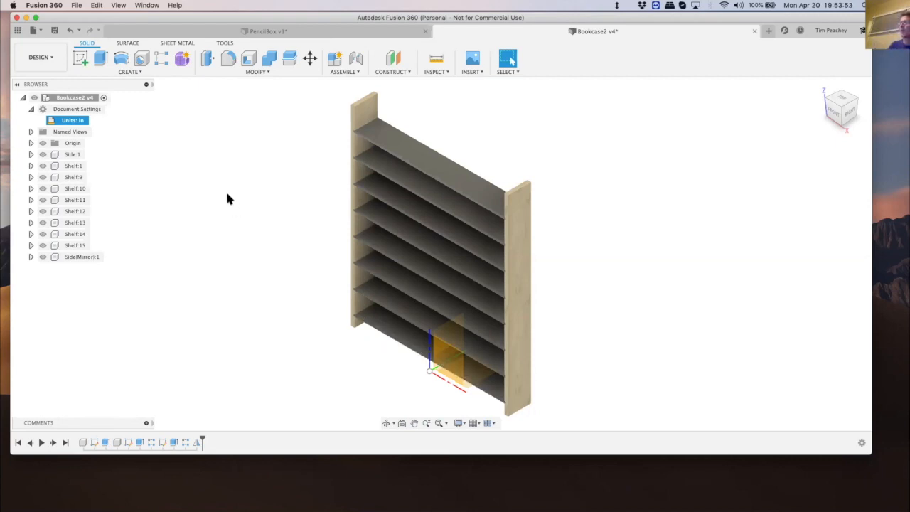
# Create an empty, active component named KickBoard under the bookcase assembly
pyautogui.click(126, 72)
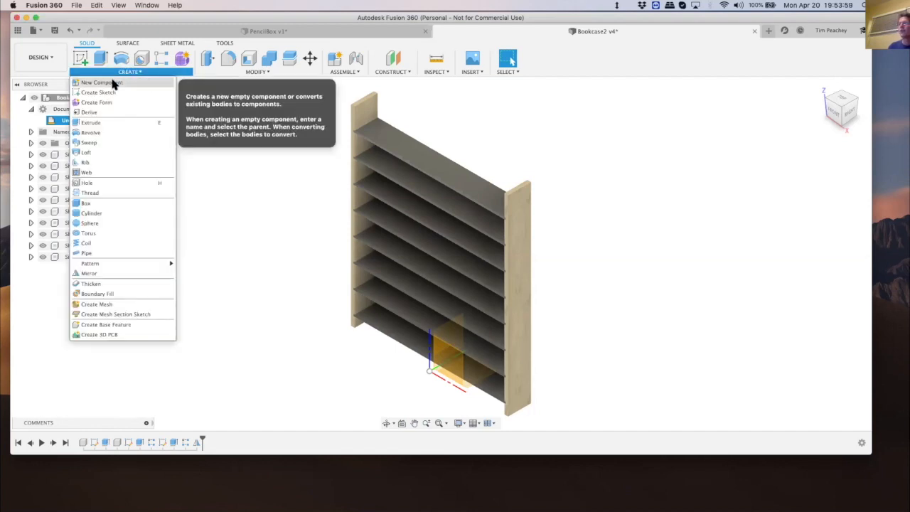
pyautogui.click(112, 82)
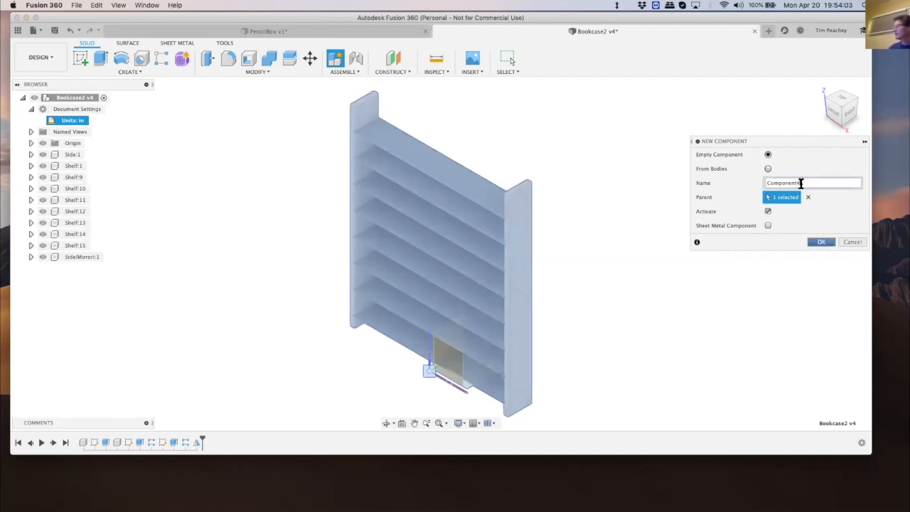
pyautogui.moveTo(801, 184); pyautogui.dragTo(737, 185)
pyautogui.write('KickBoard')
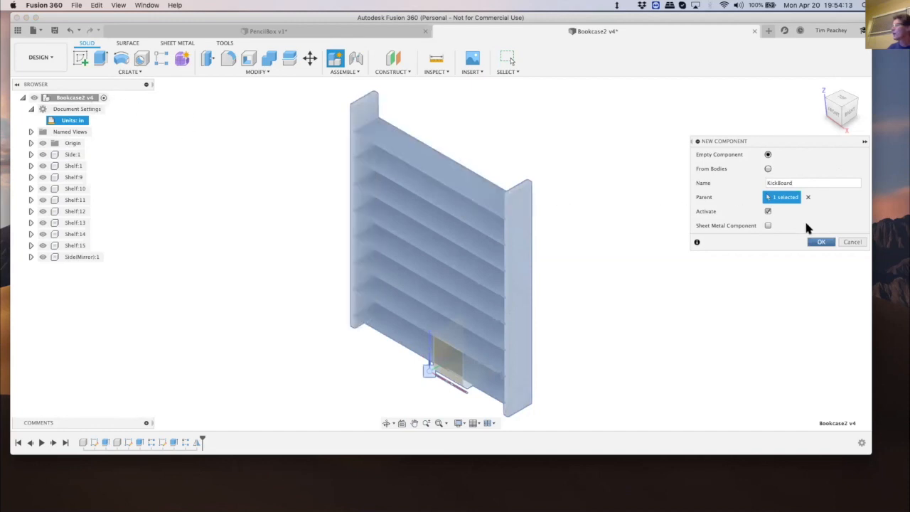
pyautogui.click(818, 243)
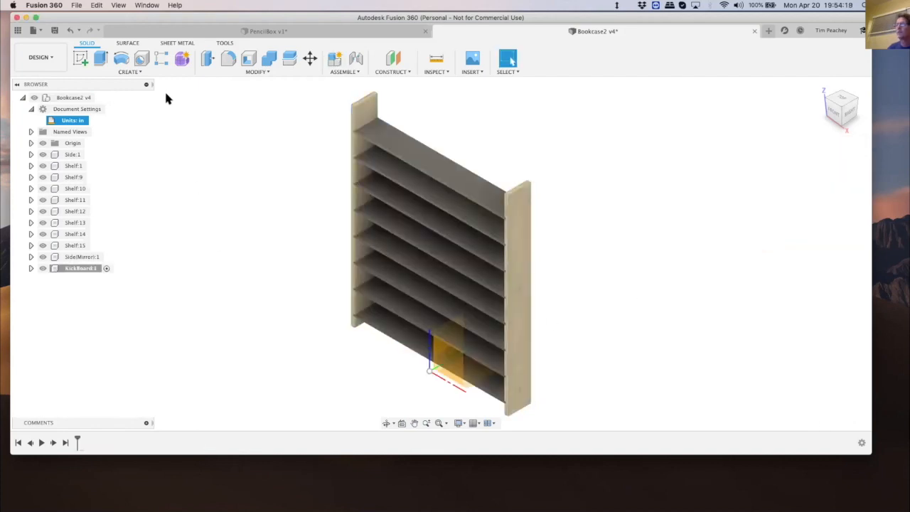
# Start a sketch for the kickboard on the front (XZ) origin plane
pyautogui.click(80, 59)
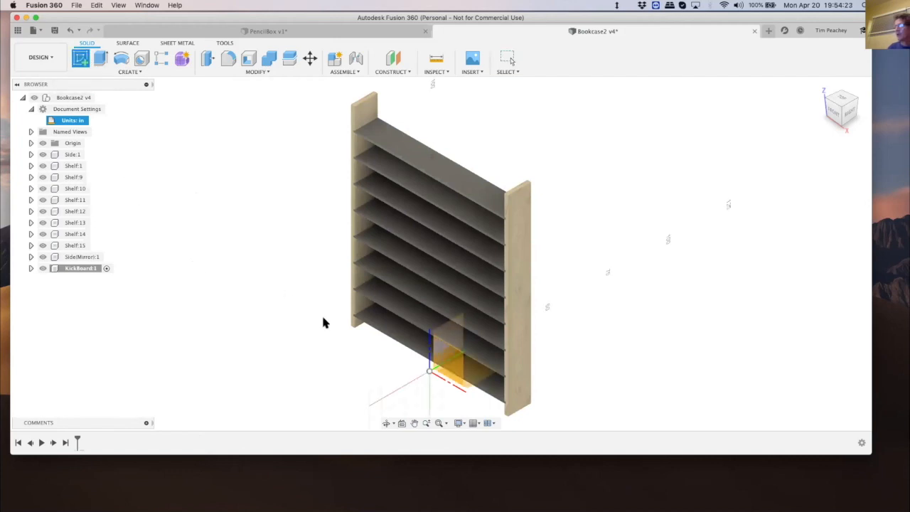
pyautogui.scroll(5, 323, 323)
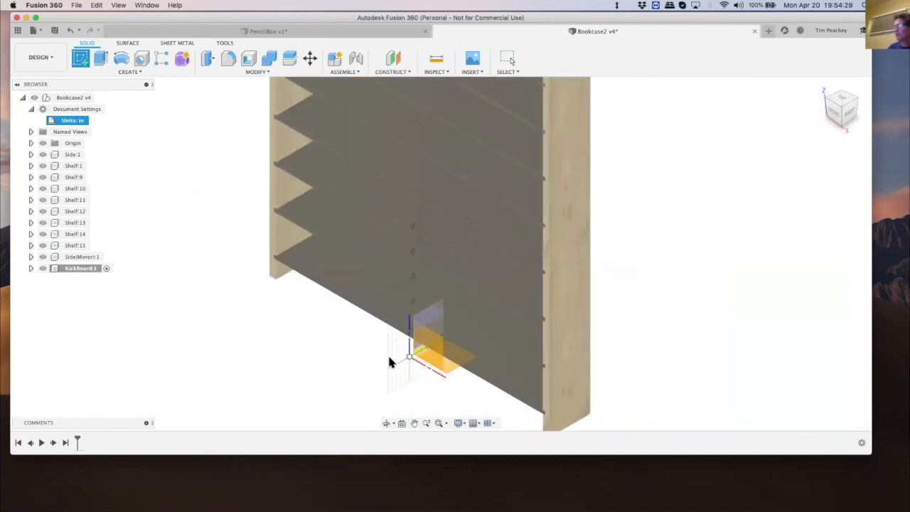
pyautogui.click(431, 348)
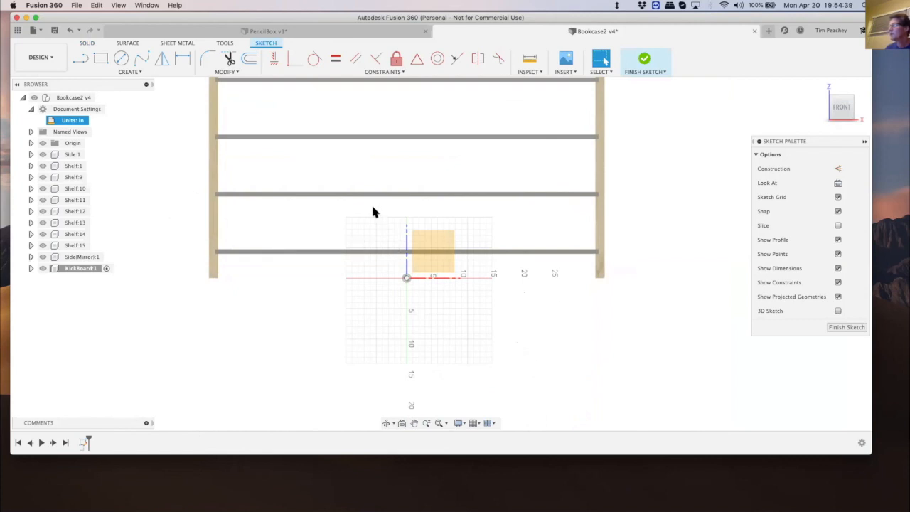
# Project the lowest shelf's bottom edge and the inner edges of both side panels into the kickboard sketch
pyautogui.click(126, 73)
pyautogui.moveTo(128, 233)
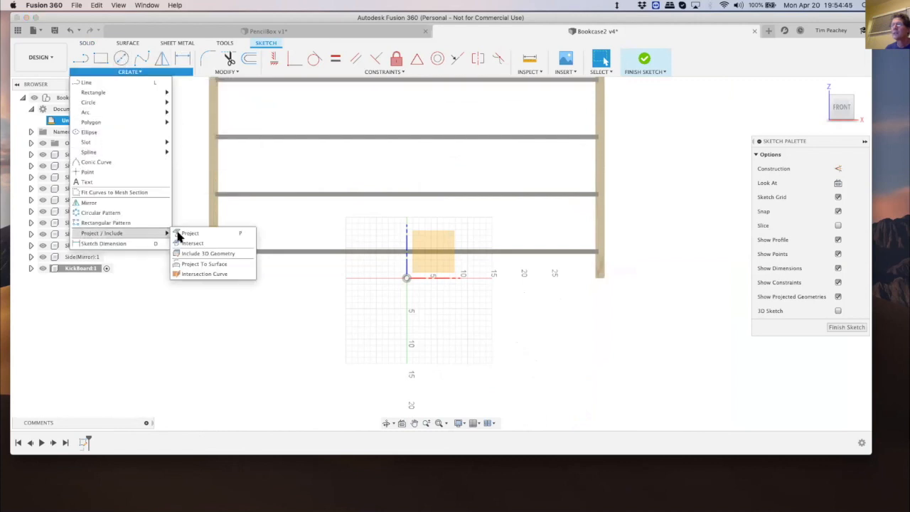
pyautogui.click(186, 232)
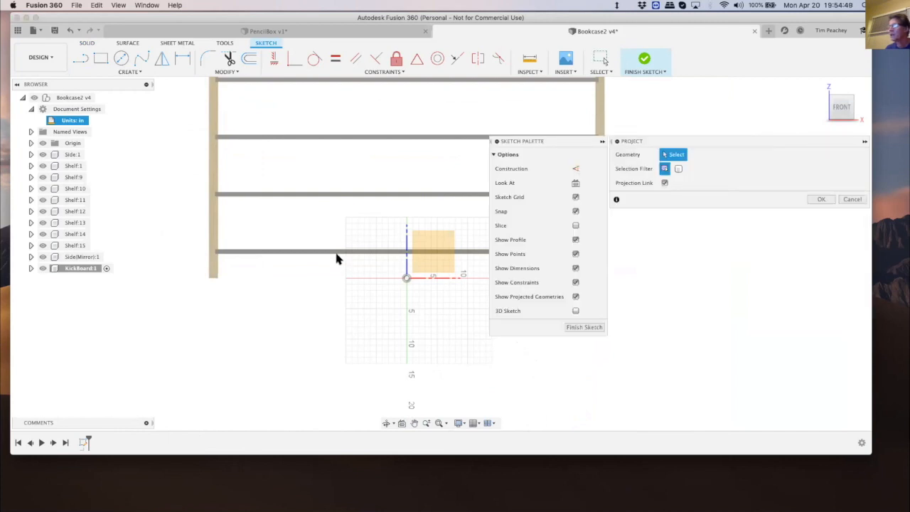
pyautogui.scroll(4, 332, 257)
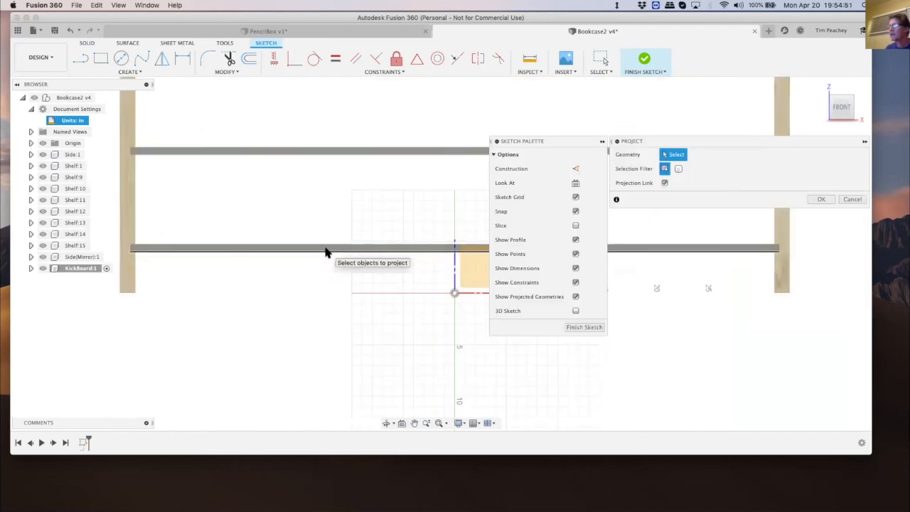
pyautogui.click(325, 249)
pyautogui.click(575, 168)
pyautogui.click(323, 250)
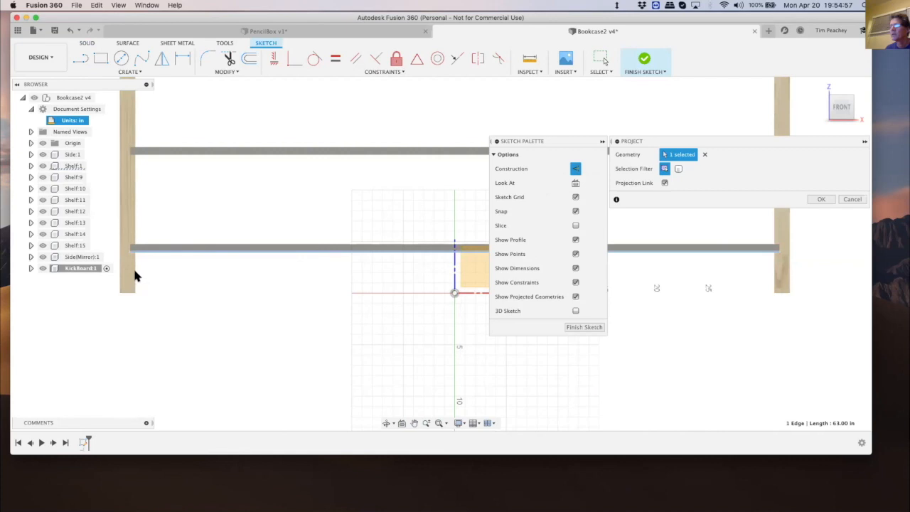
pyautogui.click(576, 169)
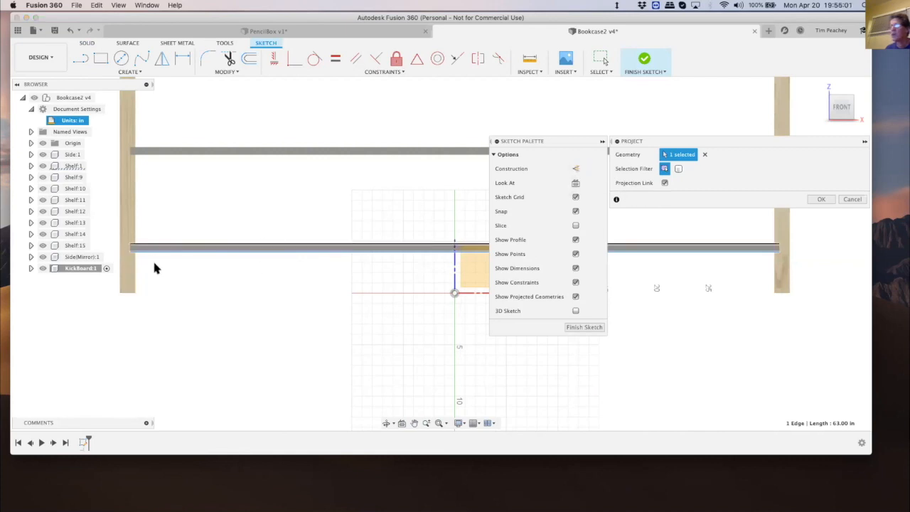
pyautogui.click(620, 249)
pyautogui.click(772, 276)
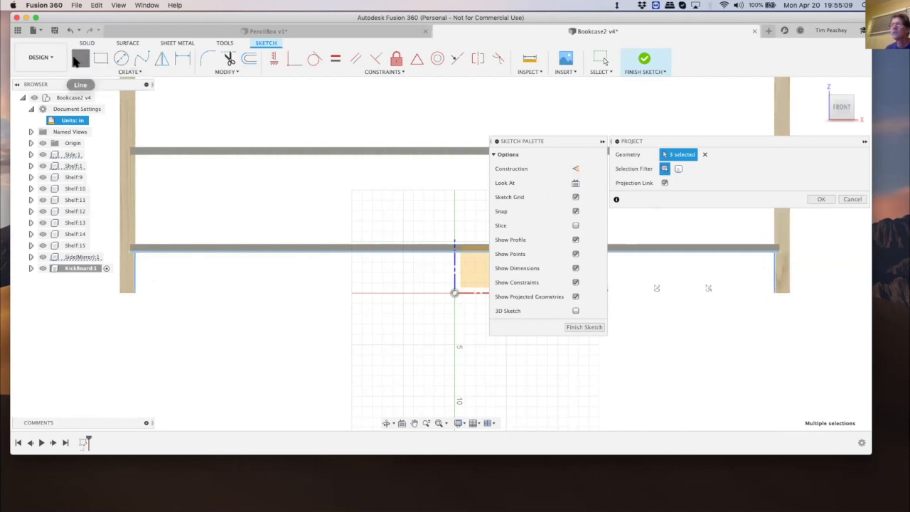
# Draw 62 in lines between the side panels' inner edges, along the lowest shelf's underside and across the panels' feet, and finish the sketch
pyautogui.click(79, 59)
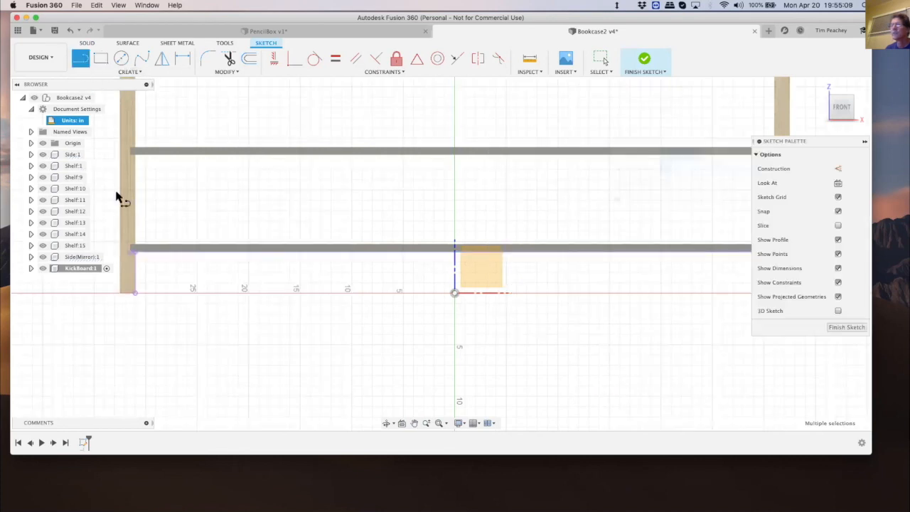
pyautogui.click(133, 251)
pyautogui.scroll(-4, 455, 256)
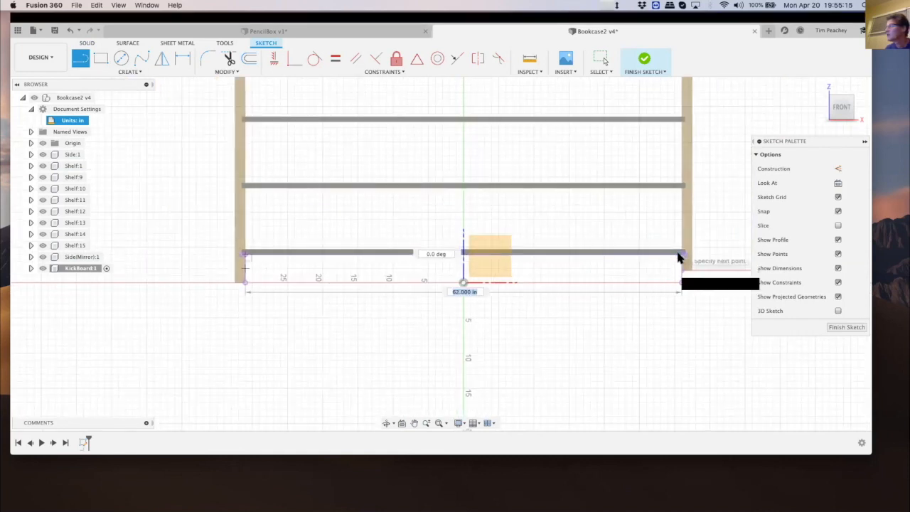
pyautogui.doubleClick(680, 255)
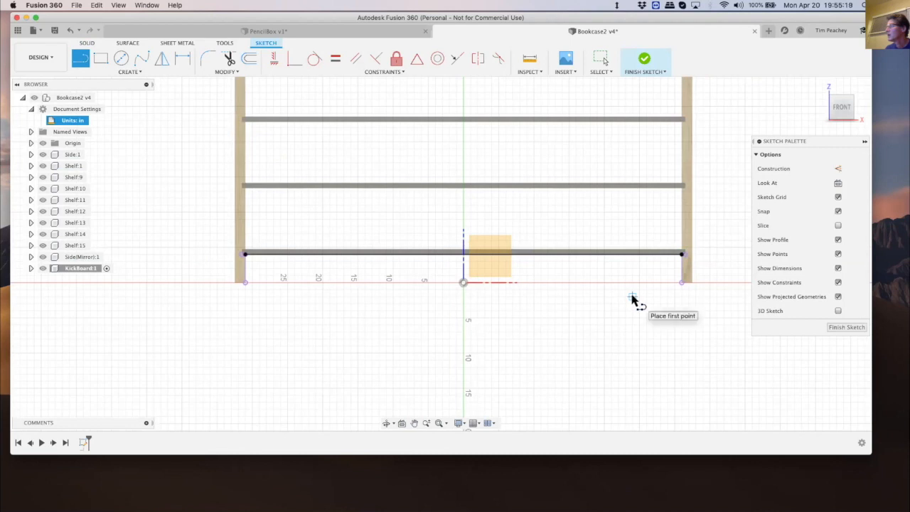
pyautogui.rightClick(632, 299)
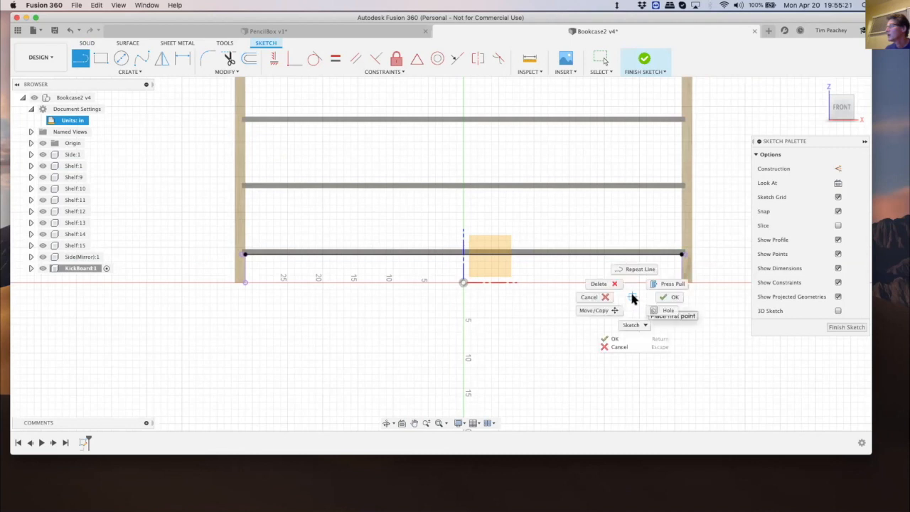
pyautogui.click(631, 268)
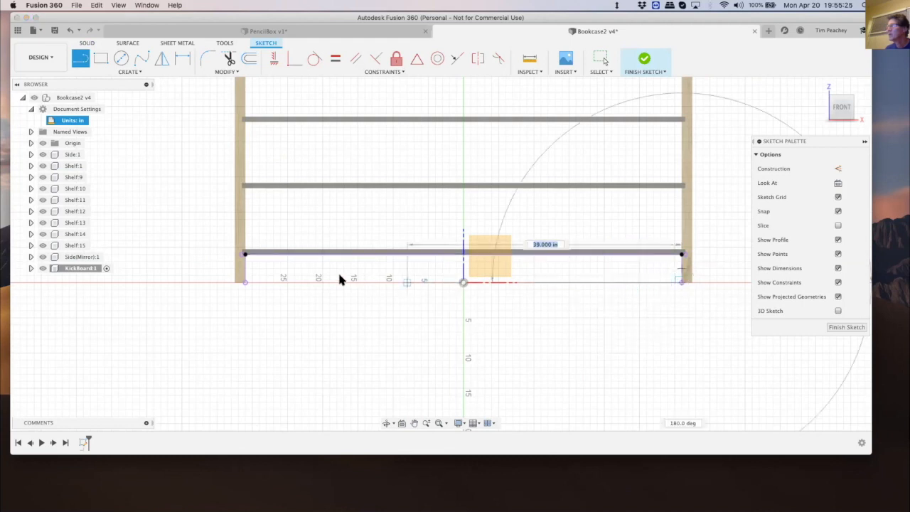
pyautogui.click(246, 285)
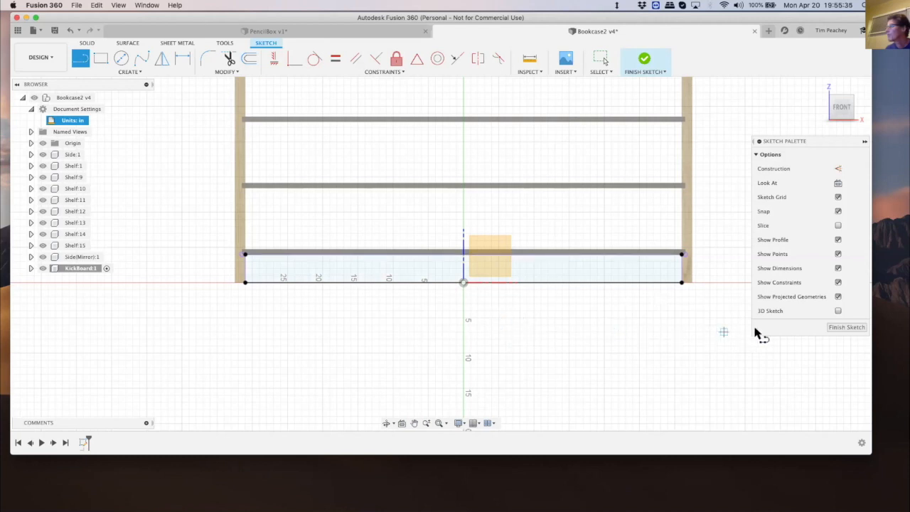
pyautogui.click(846, 328)
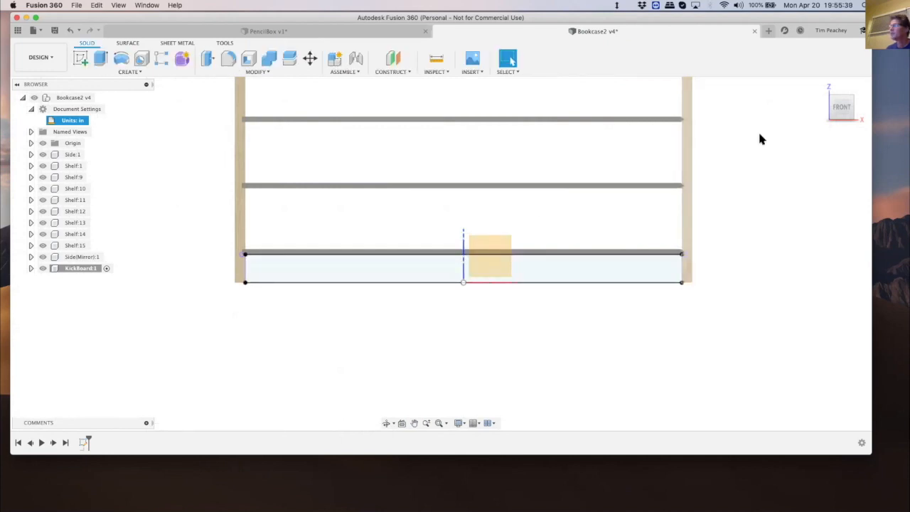
# Extrude the kickboard profile as a new body from an offset plane of 1 in, with its distance set to ShelfThickness
pyautogui.click(100, 58)
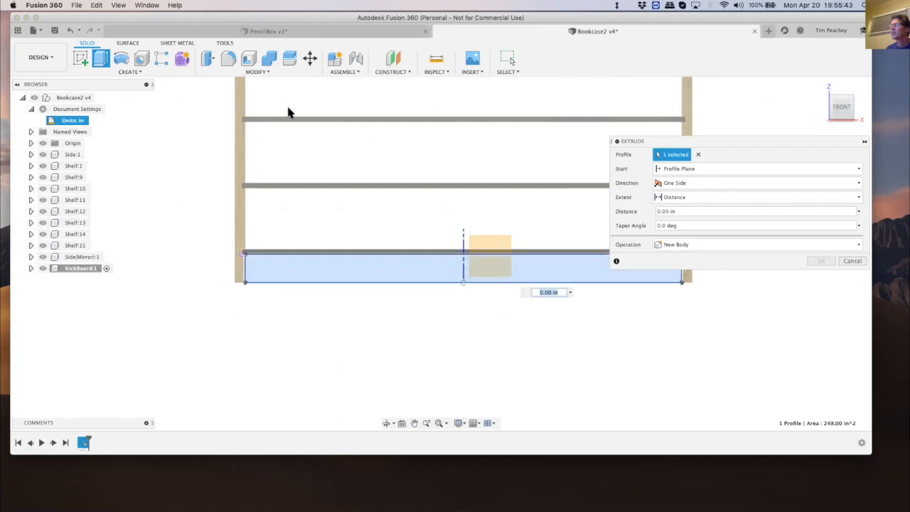
pyautogui.click(821, 86)
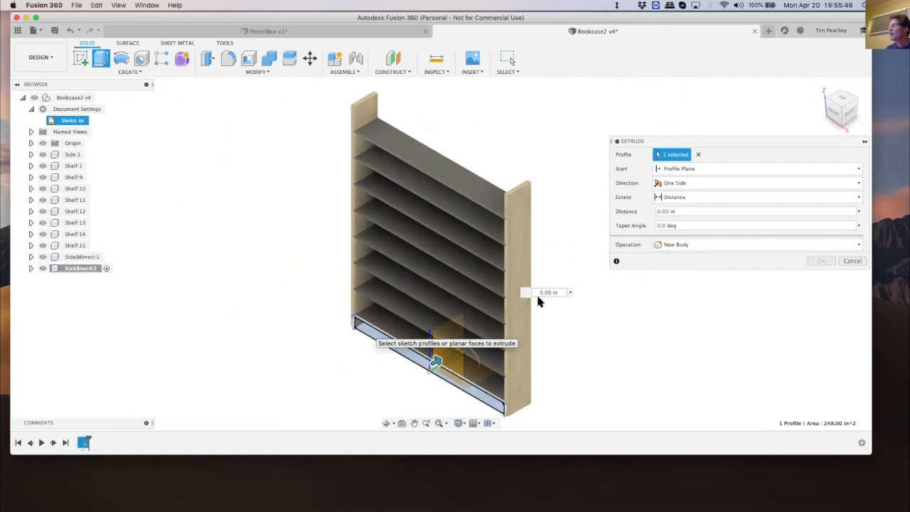
pyautogui.click(679, 169)
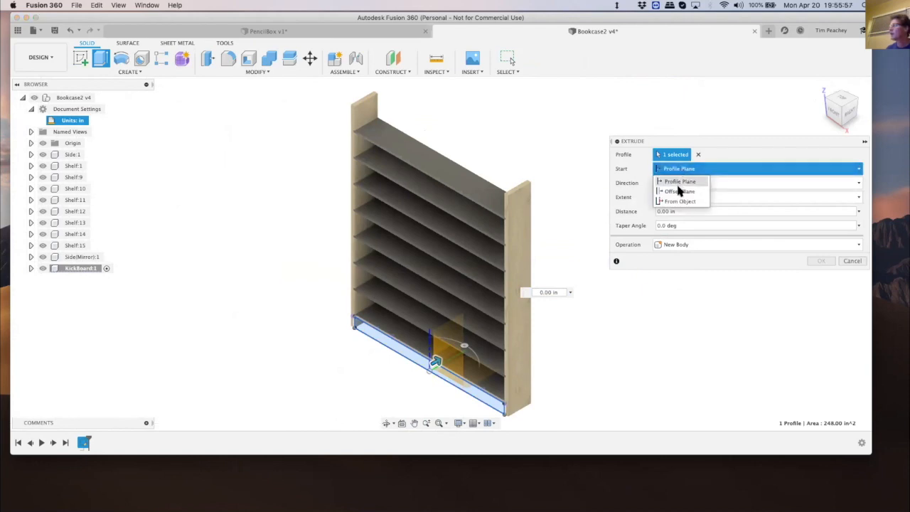
pyautogui.click(678, 191)
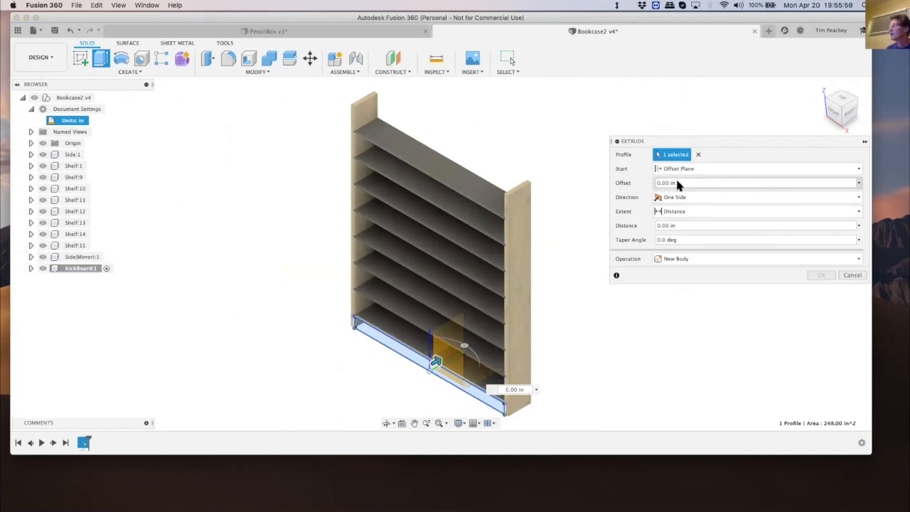
pyautogui.moveTo(676, 182); pyautogui.dragTo(649, 186)
pyautogui.write('1')
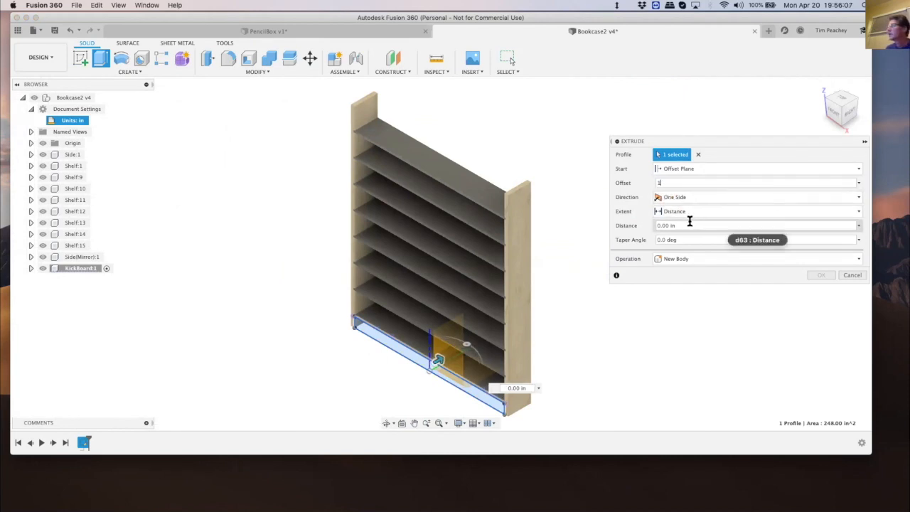
pyautogui.moveTo(681, 226); pyautogui.dragTo(649, 225)
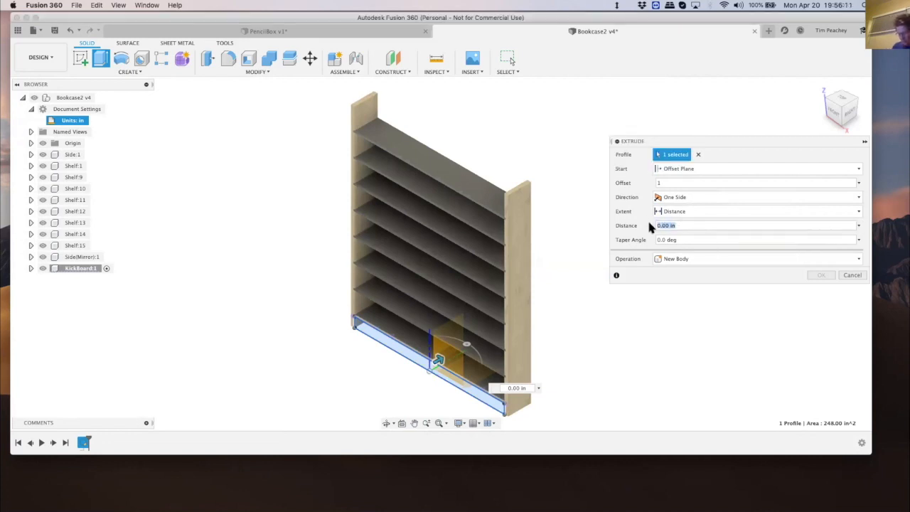
pyautogui.write('sh')
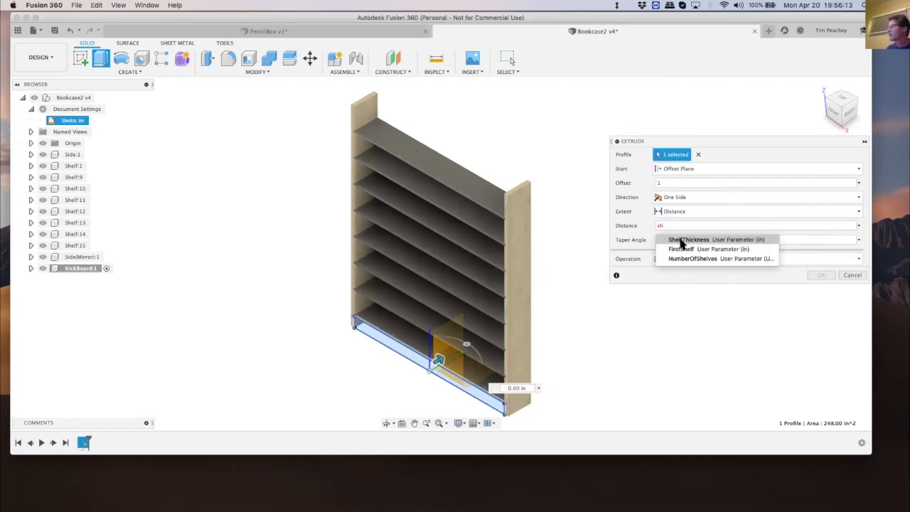
pyautogui.click(675, 239)
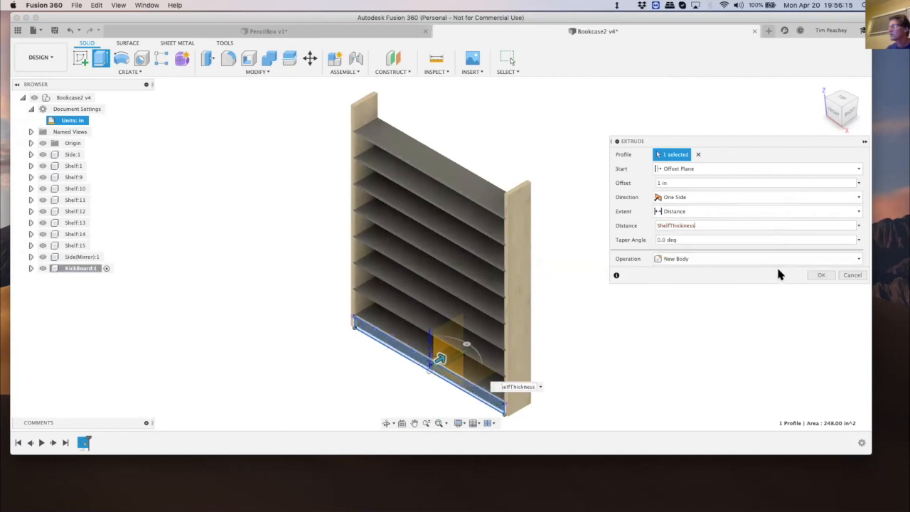
pyautogui.click(820, 275)
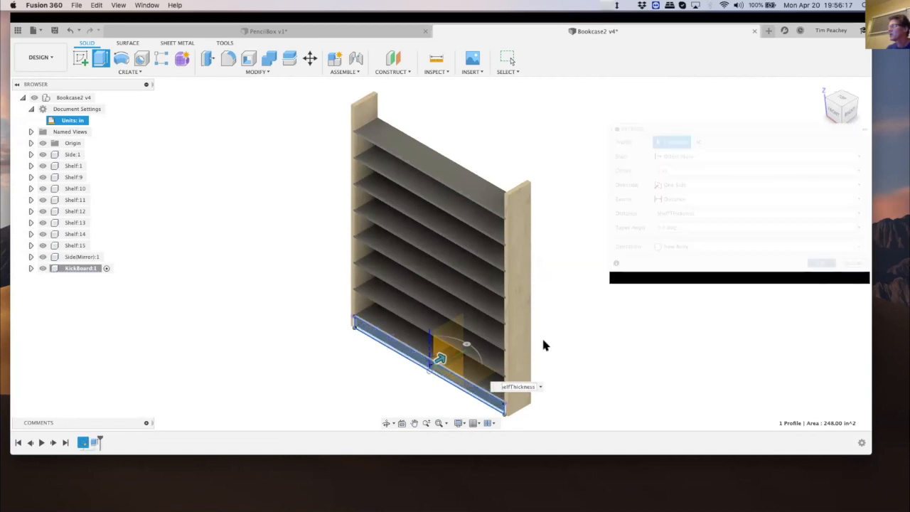
pyautogui.scroll(10, 352, 322)
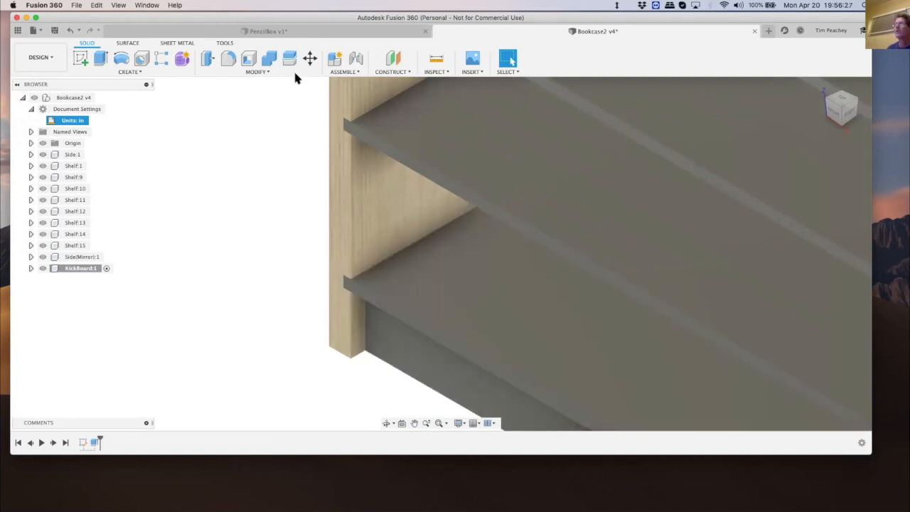
# Open the design's parameters and examine the expressions of the bookcase's R-Pattern1 shelf pattern
pyautogui.click(258, 71)
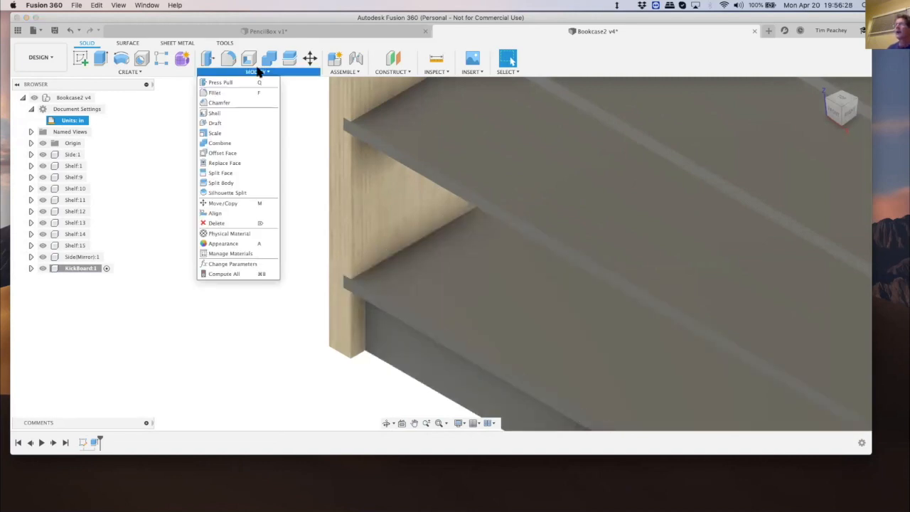
pyautogui.click(224, 264)
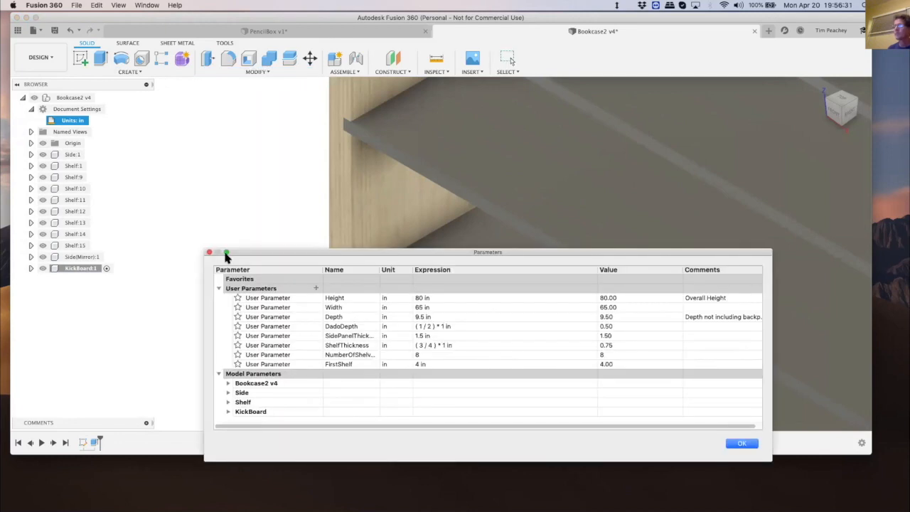
pyautogui.moveTo(267, 247); pyautogui.dragTo(244, 117)
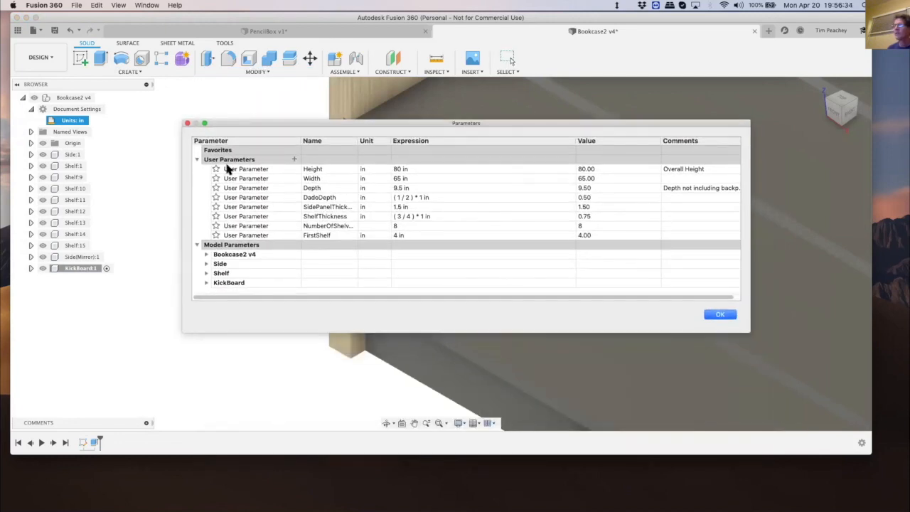
pyautogui.click(207, 254)
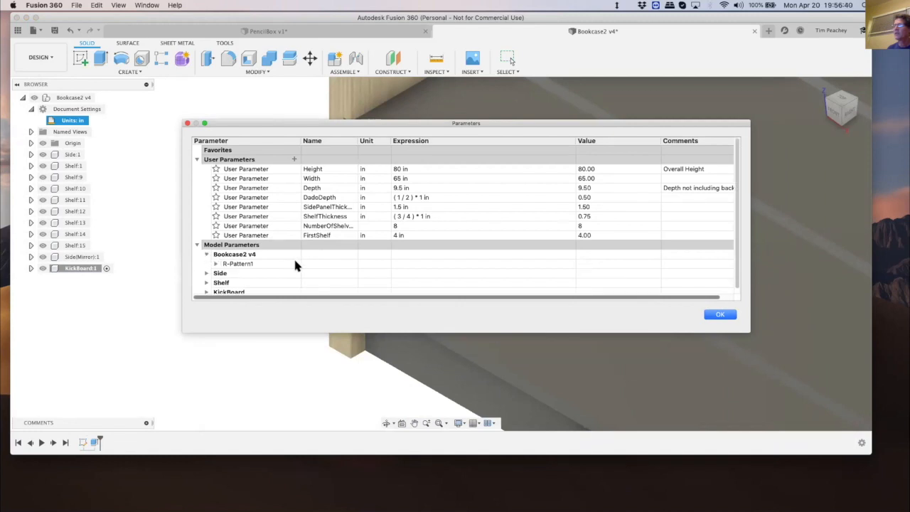
pyautogui.click(216, 264)
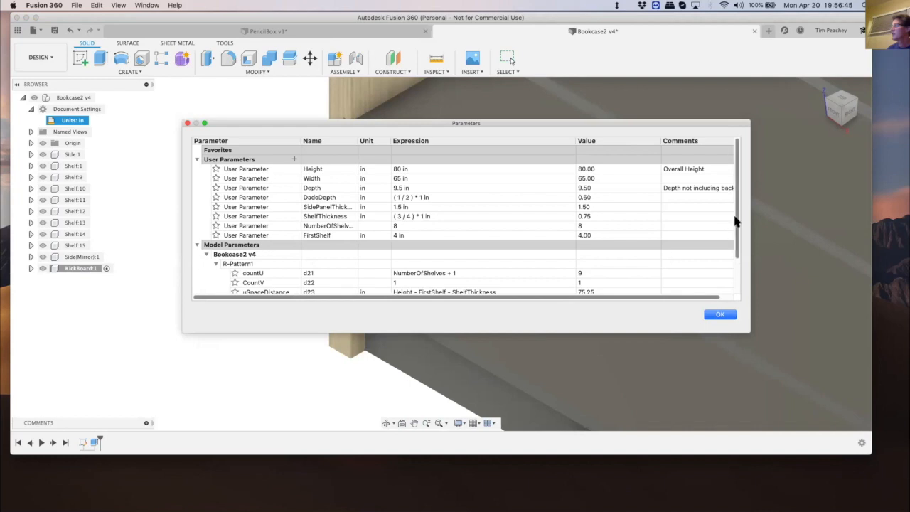
pyautogui.scroll(-3, 732, 228)
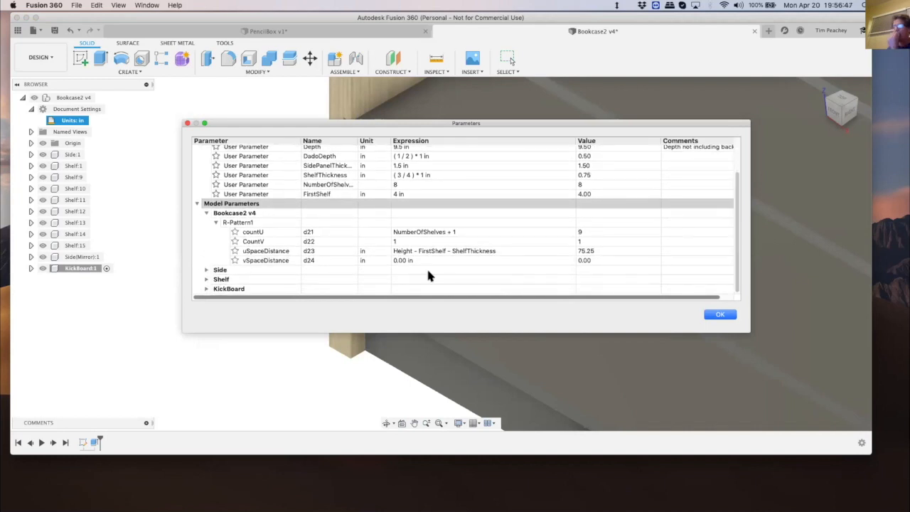
# Rename the ProfileOffset parameter of the KickBoard's Extrude1 to KickOffset and accept the parameter changes
pyautogui.click(206, 289)
pyautogui.scroll(-1, 735, 258)
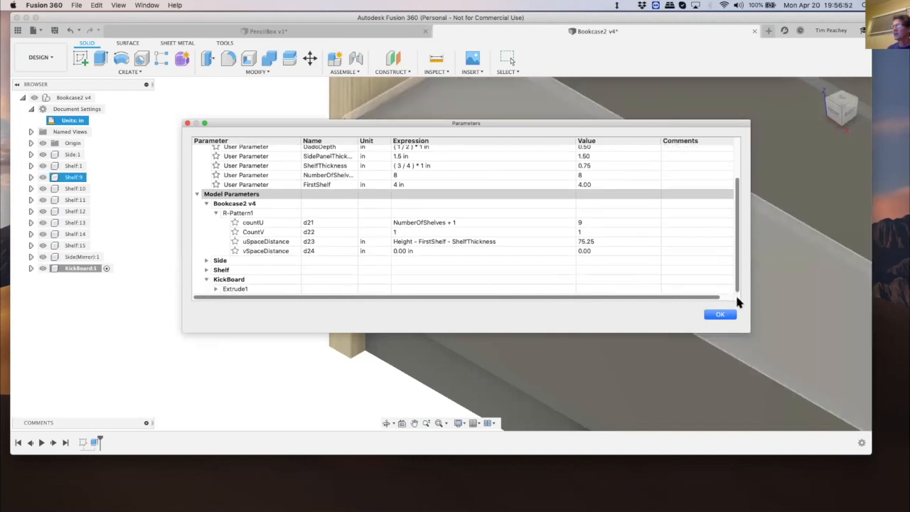
pyautogui.click(214, 287)
pyautogui.moveTo(737, 213); pyautogui.dragTo(735, 278)
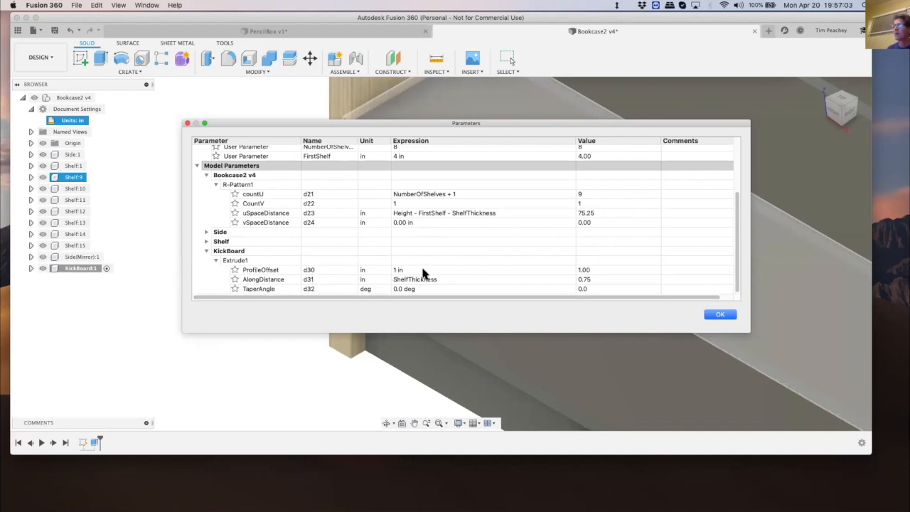
pyautogui.doubleClick(308, 270)
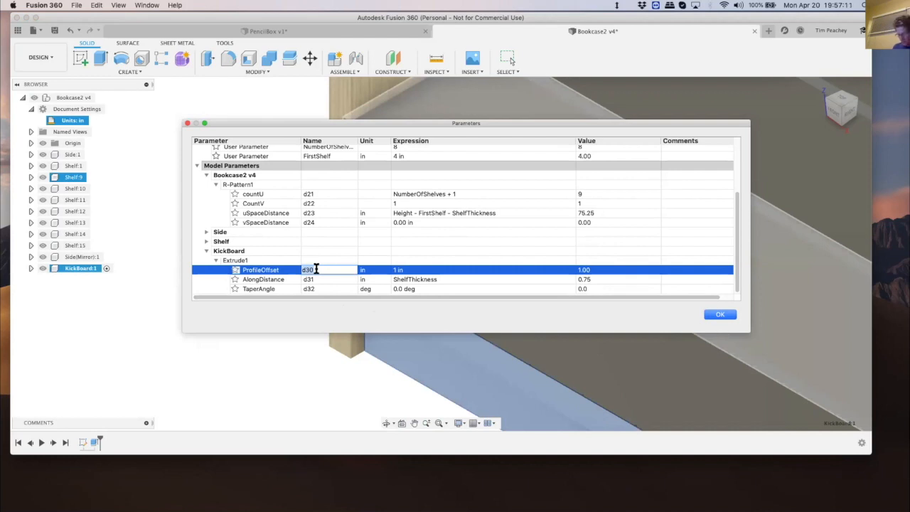
pyautogui.write('KickOffset')
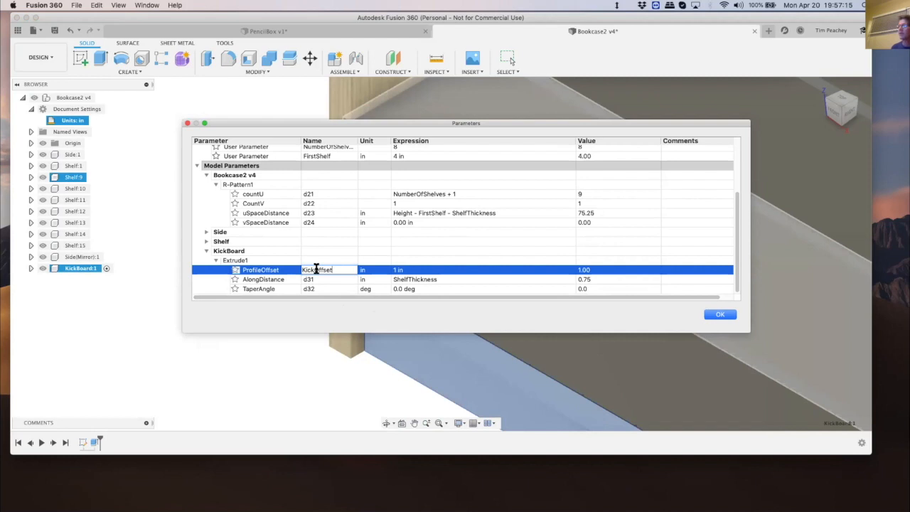
pyautogui.click(720, 314)
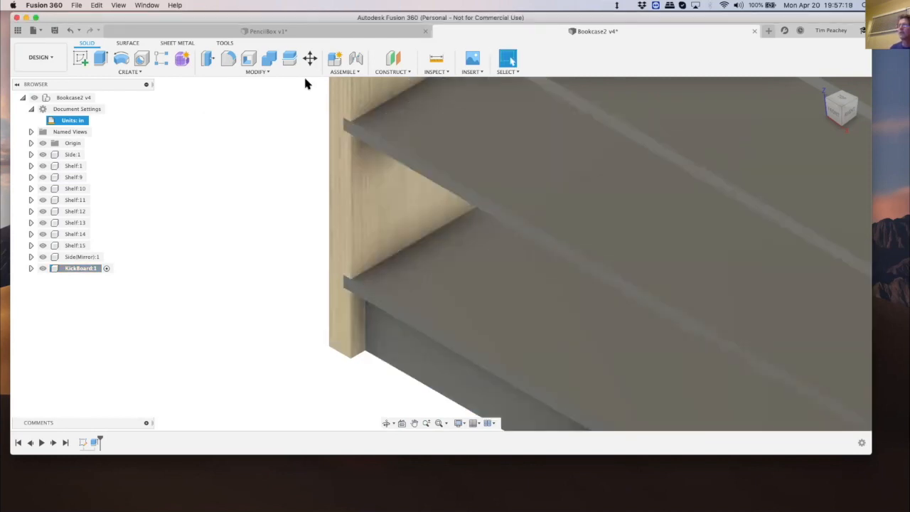
# Open the design's parameters and examine the KickBoard's ProfileOffset name against the list of user parameters
pyautogui.click(268, 73)
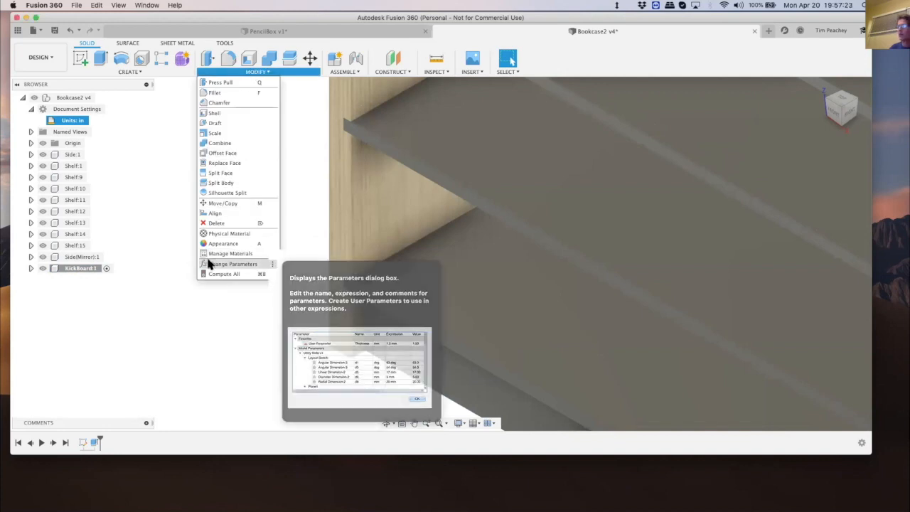
pyautogui.click(211, 264)
pyautogui.scroll(-4, 333, 262)
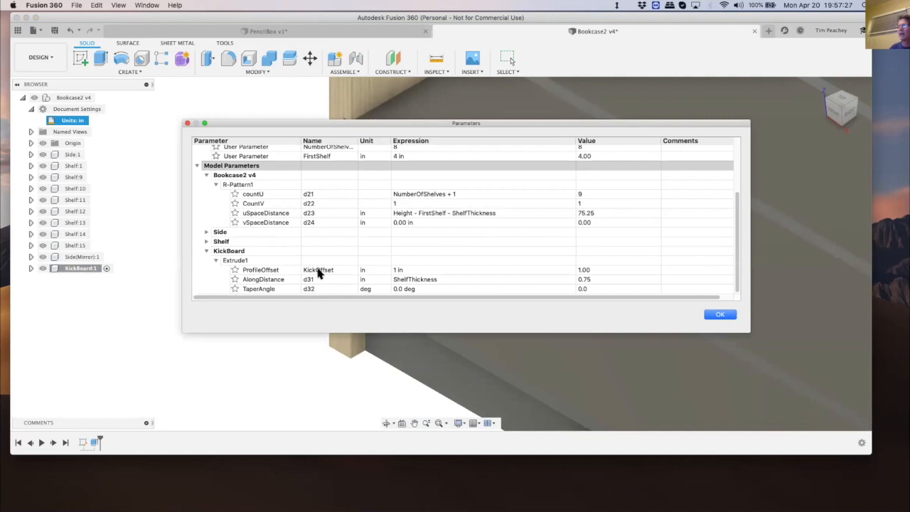
pyautogui.doubleClick(318, 270)
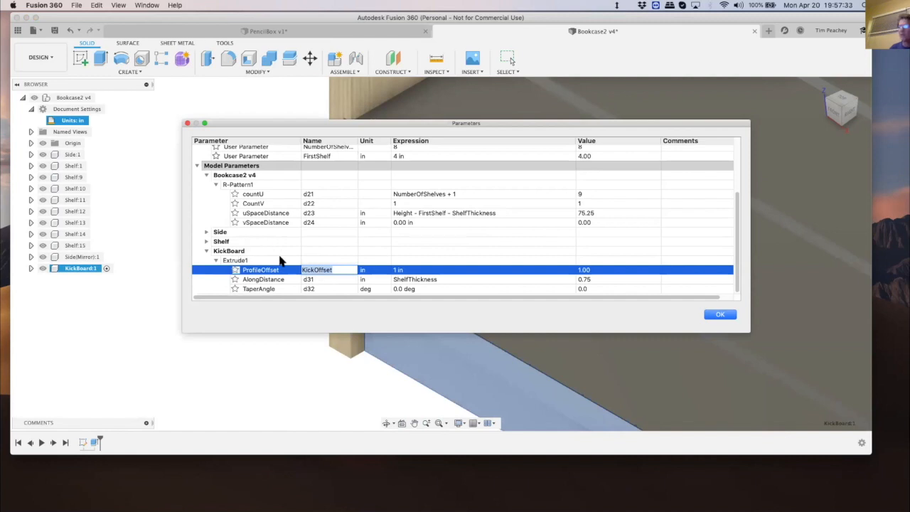
pyautogui.click(340, 269)
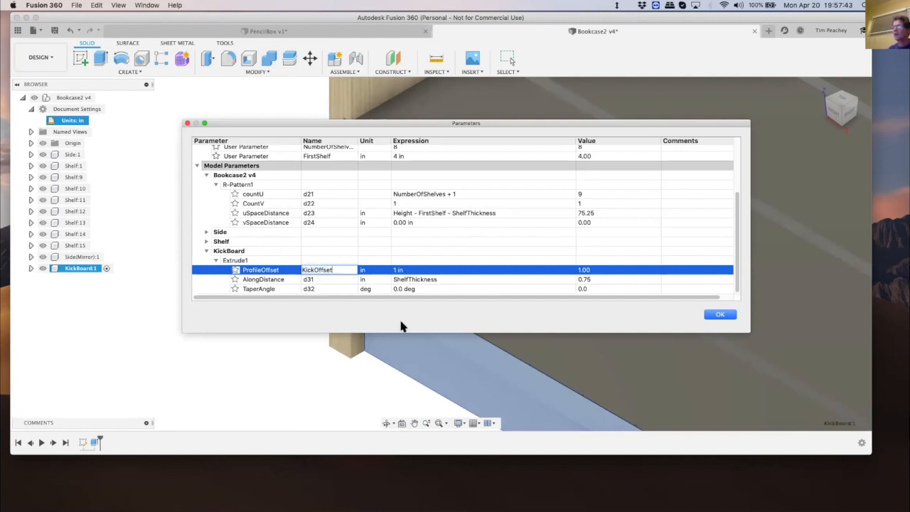
pyautogui.click(396, 96)
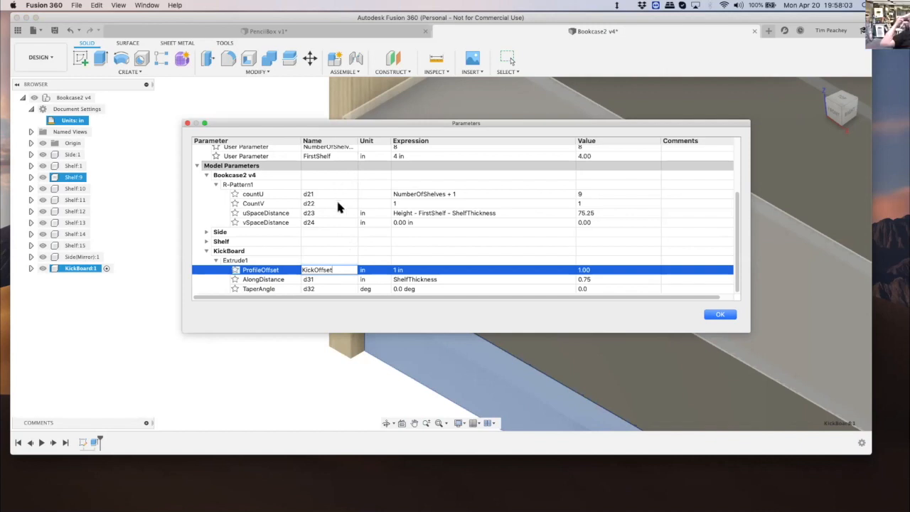
pyautogui.scroll(2, 352, 213)
pyautogui.scroll(4, 359, 223)
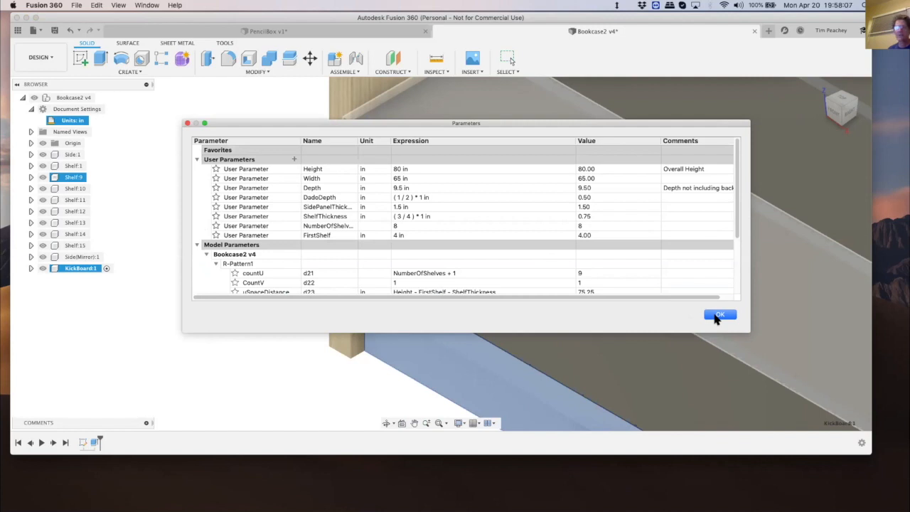
pyautogui.scroll(-4, 406, 212)
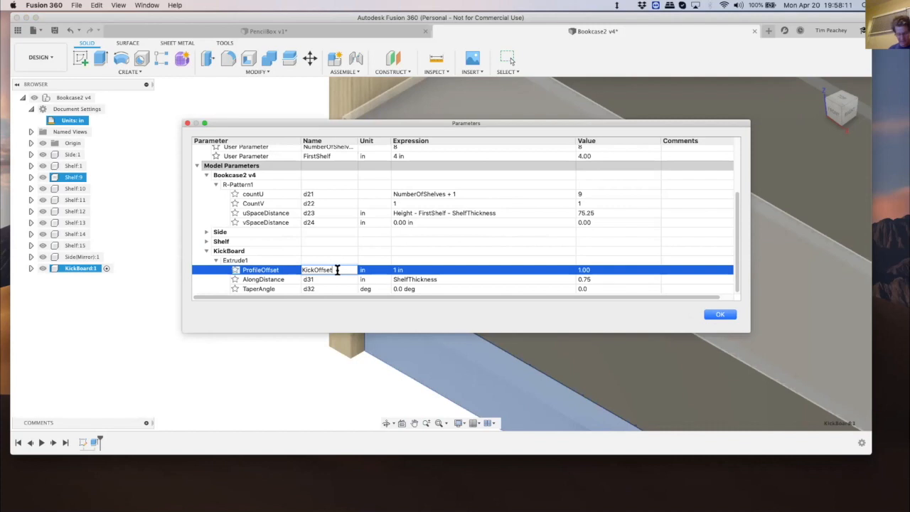
# Rename the ProfileOffset parameter of the KickBoard's Extrude1 to d30
pyautogui.press('Return')
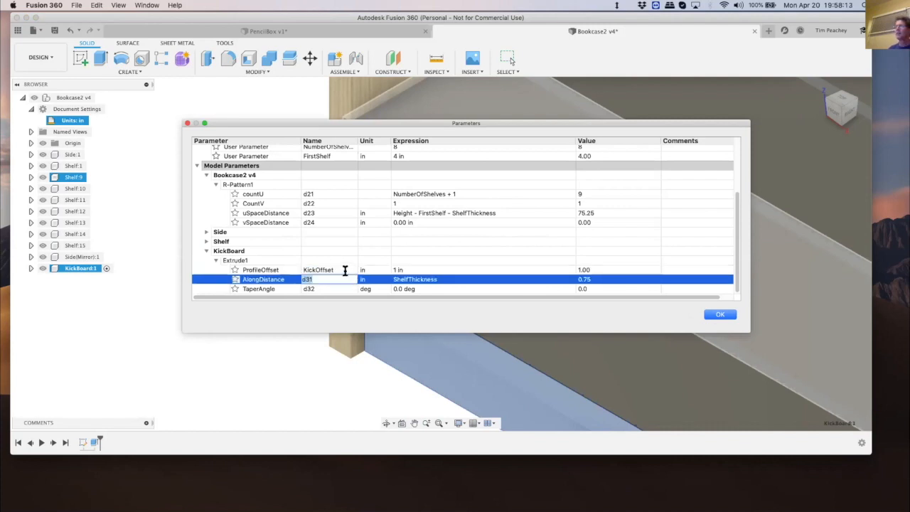
pyautogui.click(338, 269)
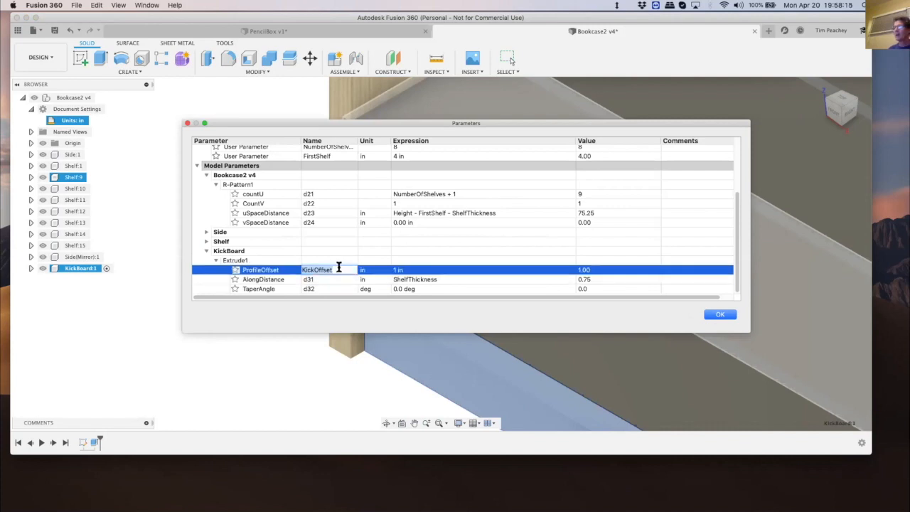
pyautogui.press('BackSpace')
pyautogui.write('d30')
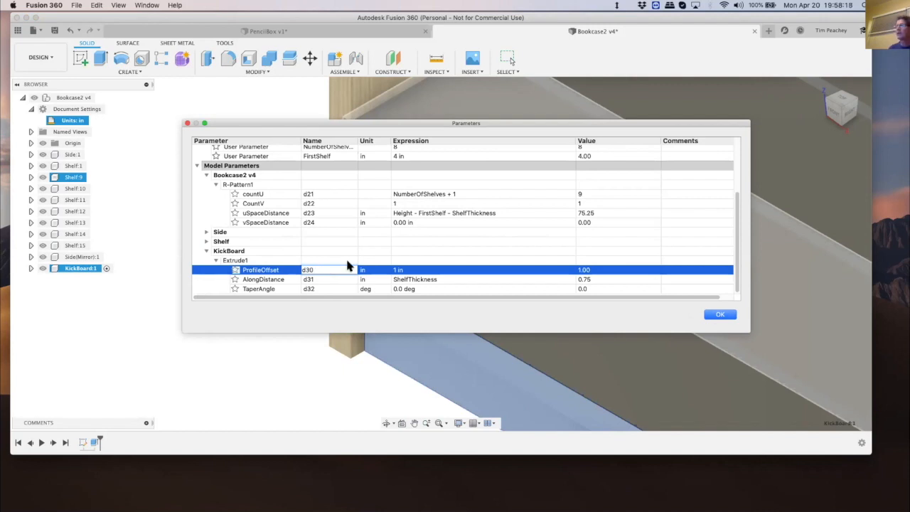
# Add a user parameter named KickRecess in inches with the expression 2
pyautogui.scroll(5, 341, 250)
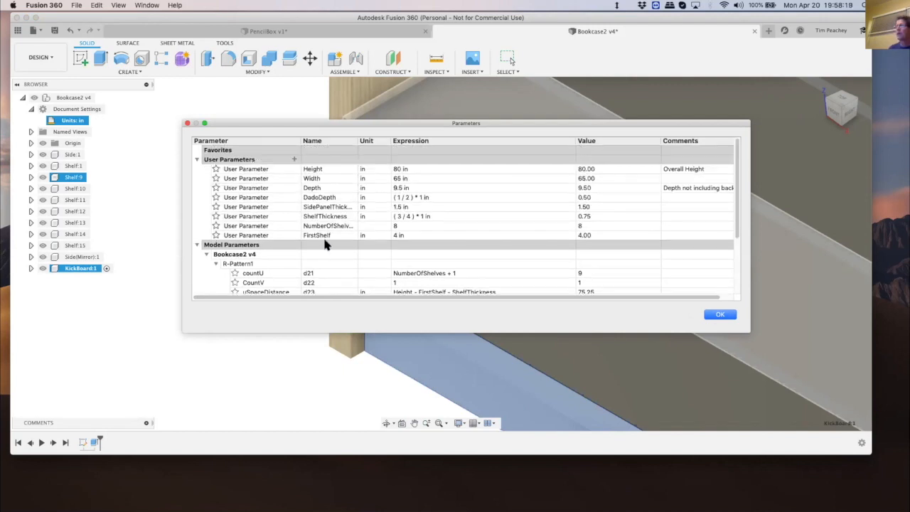
pyautogui.click(292, 159)
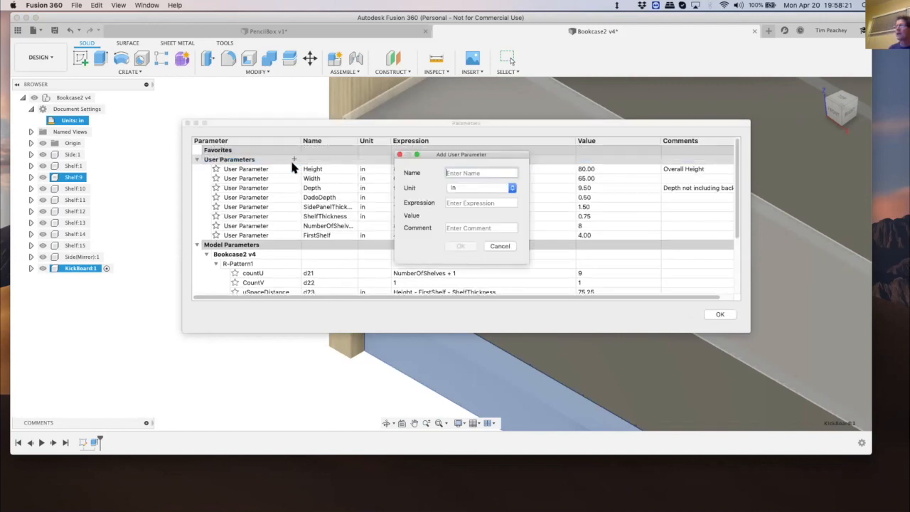
pyautogui.write('K')
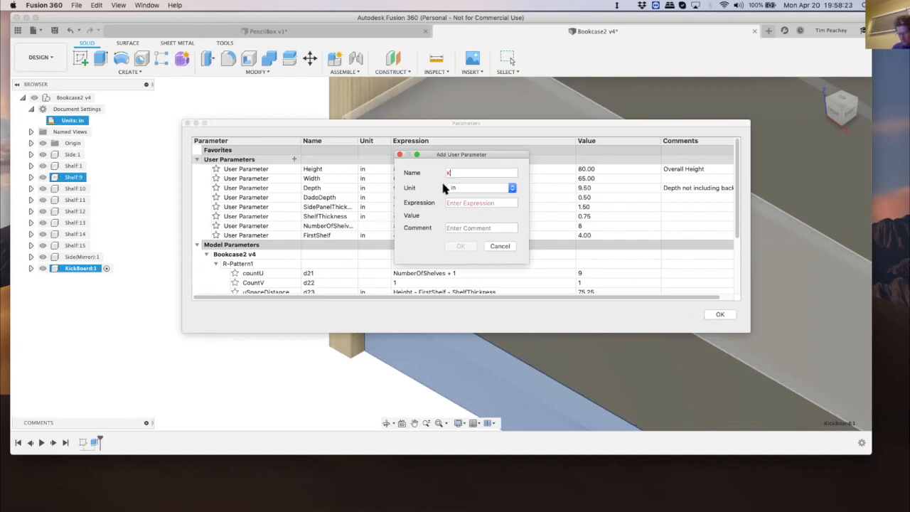
pyautogui.write('ickRecess')
pyautogui.click(462, 201)
pyautogui.write('2')
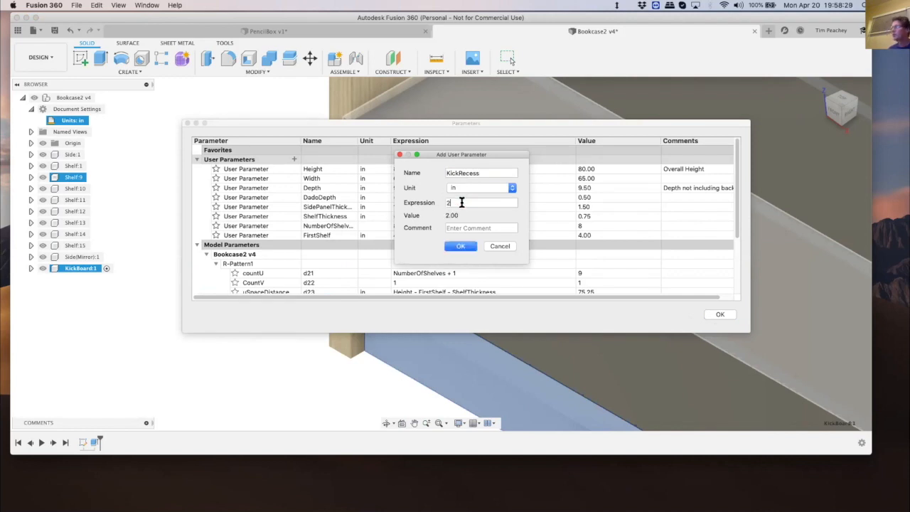
pyautogui.click(460, 246)
# Set the ProfileOffset expression of the KickBoard's Extrude1 to KickRecess and accept the parameter changes
pyautogui.scroll(-5, 432, 245)
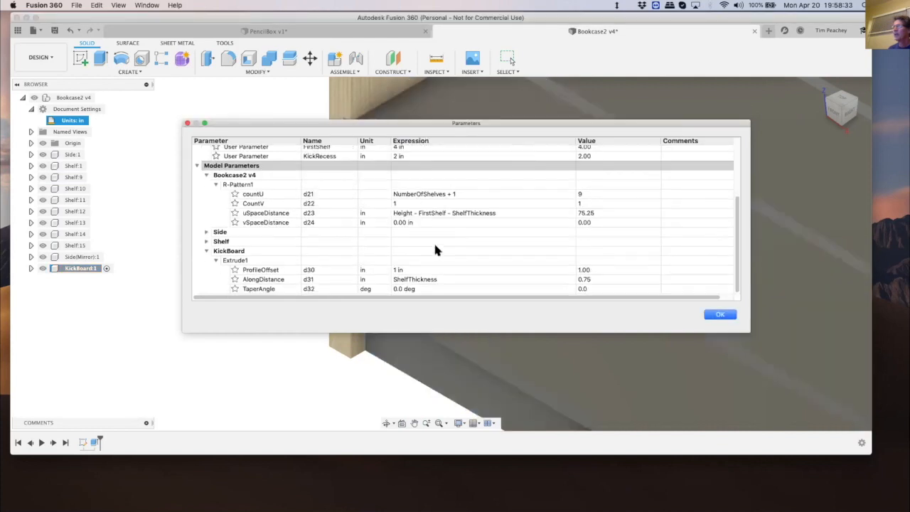
pyautogui.click(412, 270)
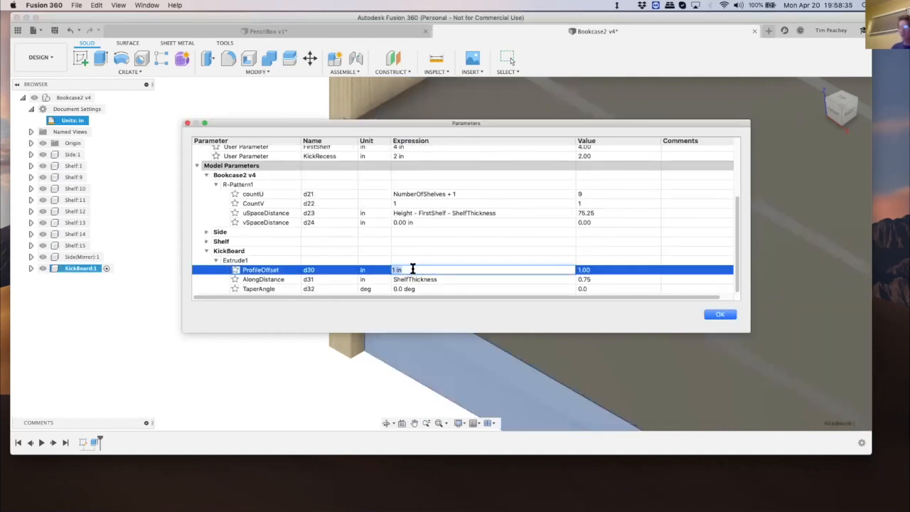
pyautogui.write('Ki')
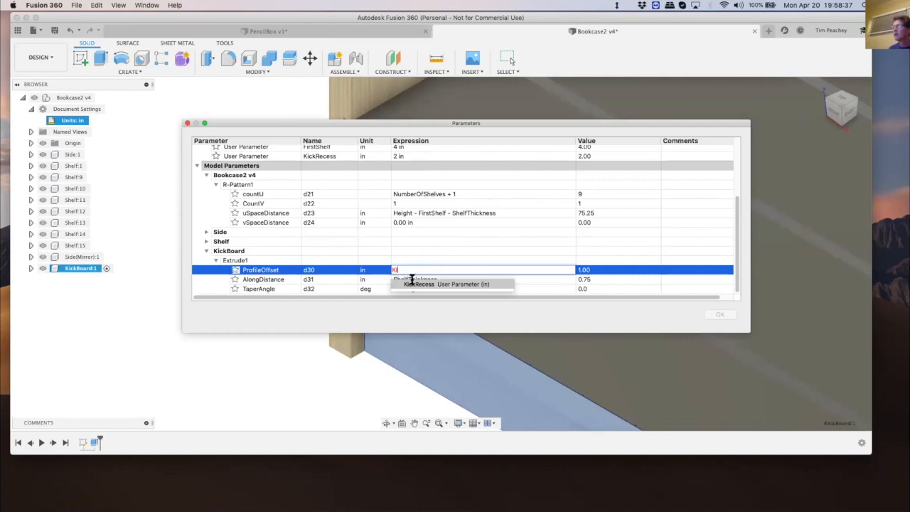
pyautogui.click(421, 283)
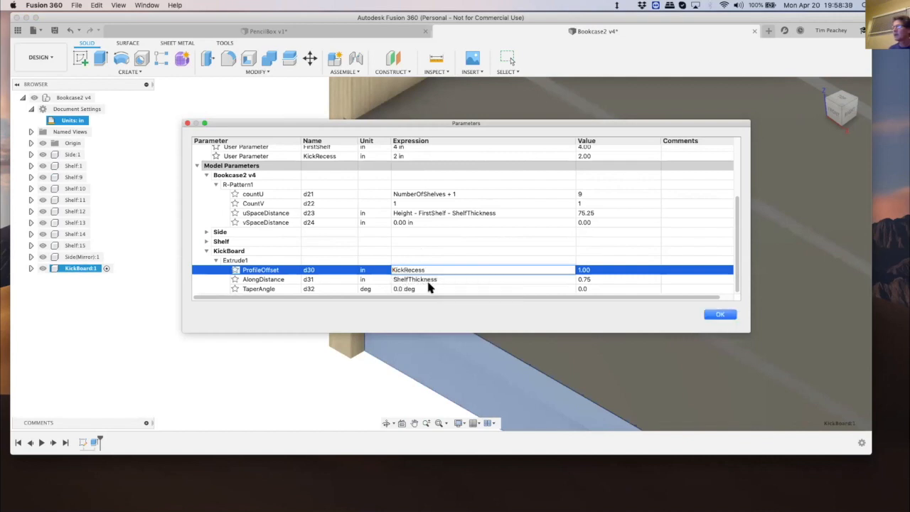
pyautogui.click(718, 316)
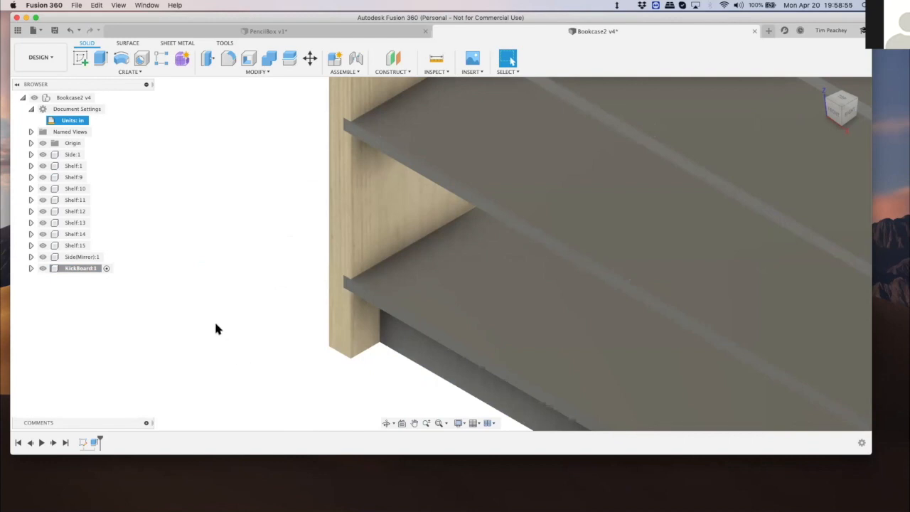
# Reopen the design's parameters and review the user parameters and the model parameters of the Side, Shelf and KickBoard components
pyautogui.scroll(-5, 208, 314)
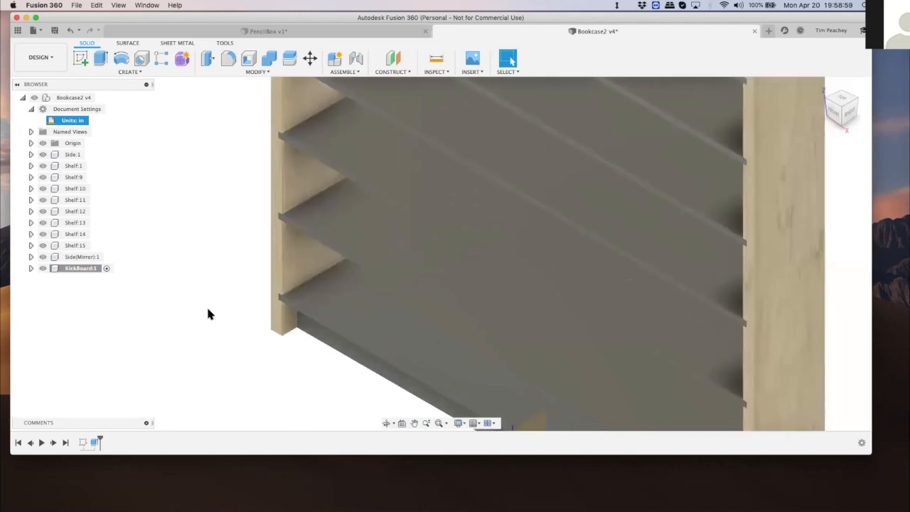
pyautogui.click(258, 70)
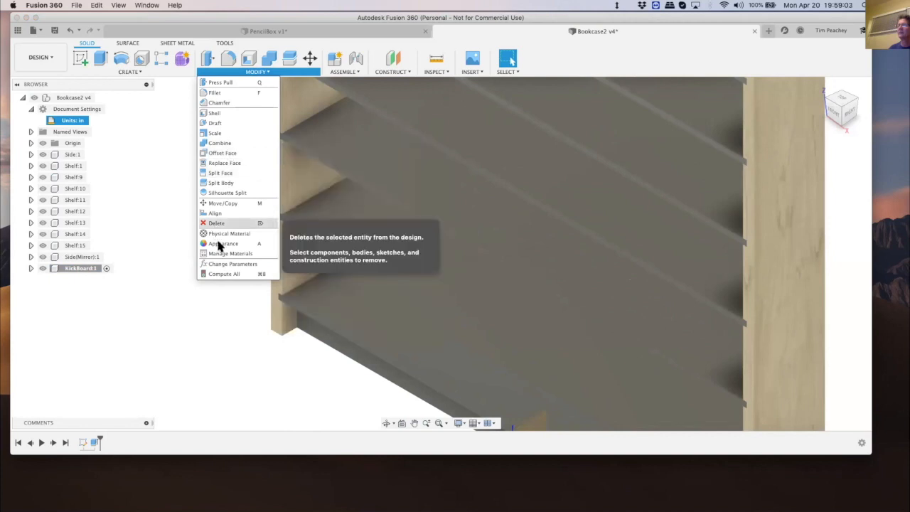
pyautogui.click(220, 264)
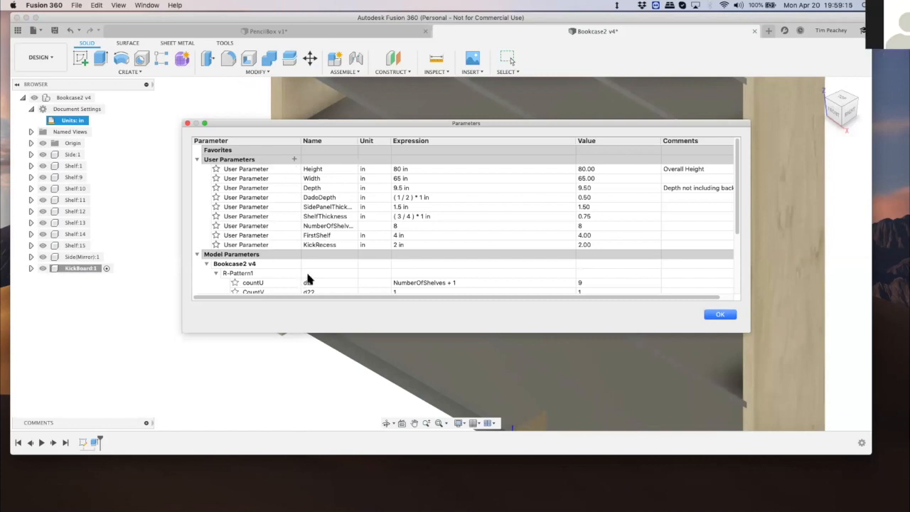
pyautogui.scroll(-5, 306, 274)
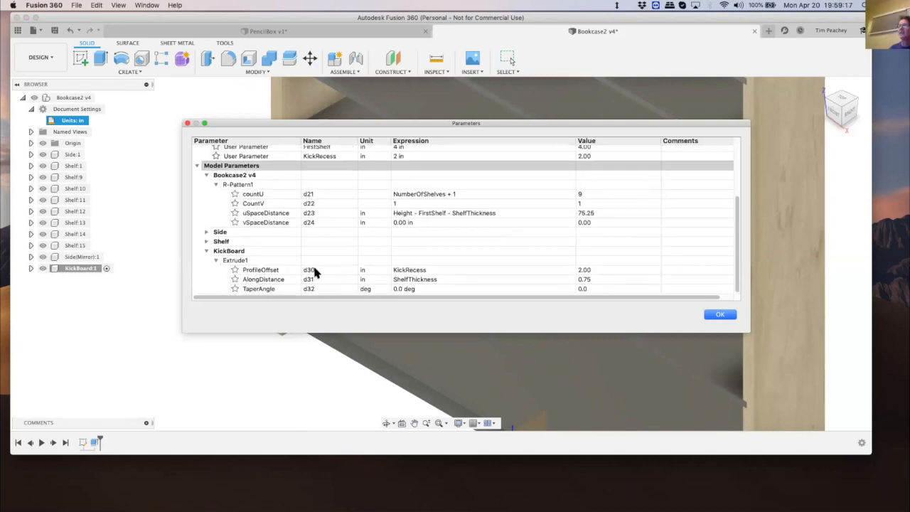
pyautogui.click(311, 272)
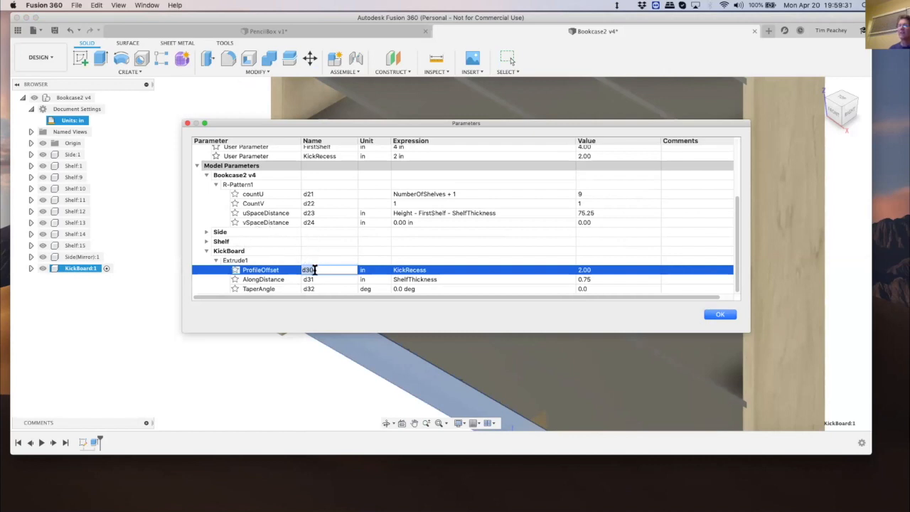
pyautogui.click(239, 232)
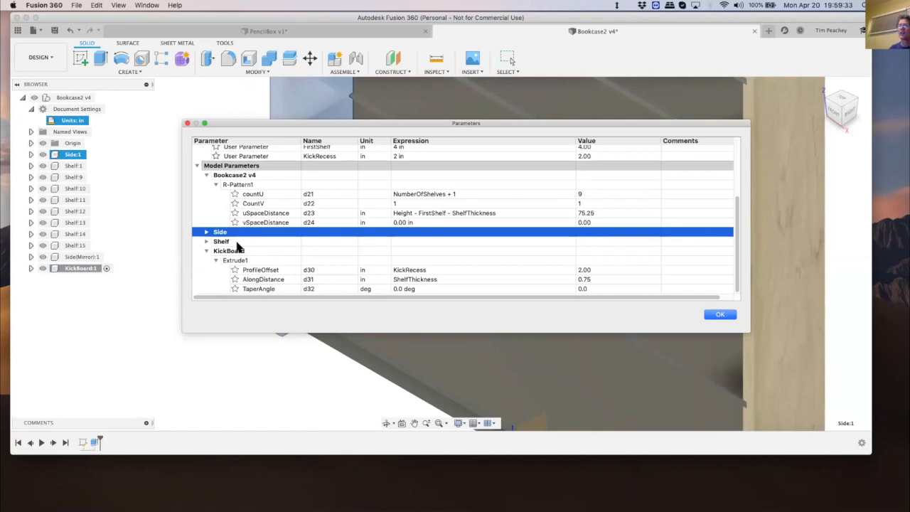
pyautogui.click(242, 241)
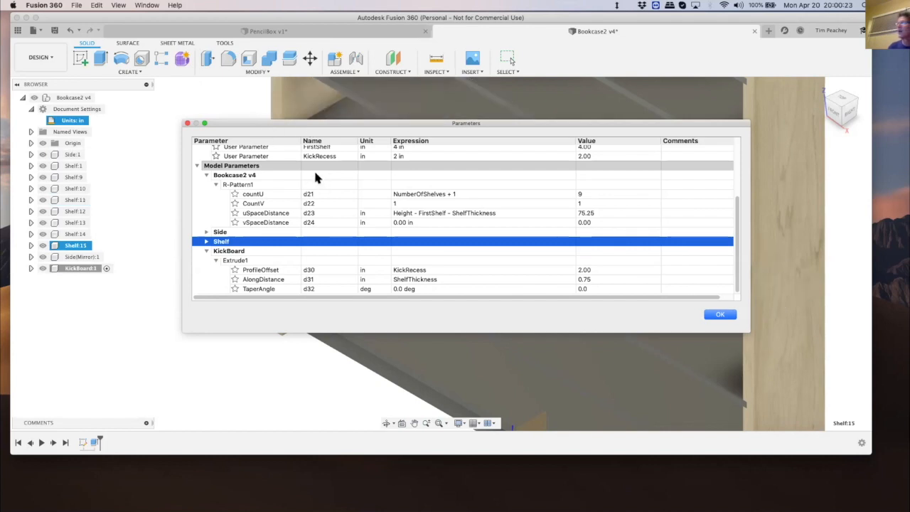
pyautogui.scroll(5, 316, 178)
pyautogui.scroll(-5, 360, 235)
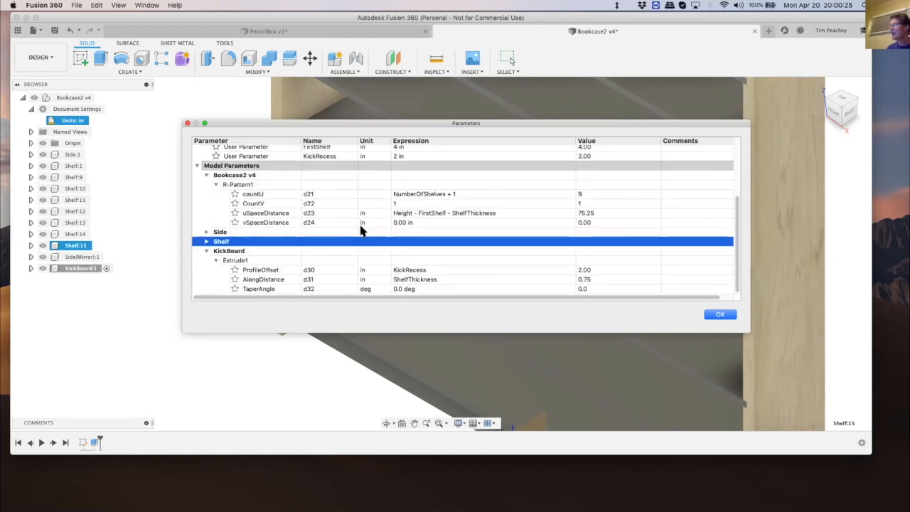
pyautogui.scroll(5, 263, 145)
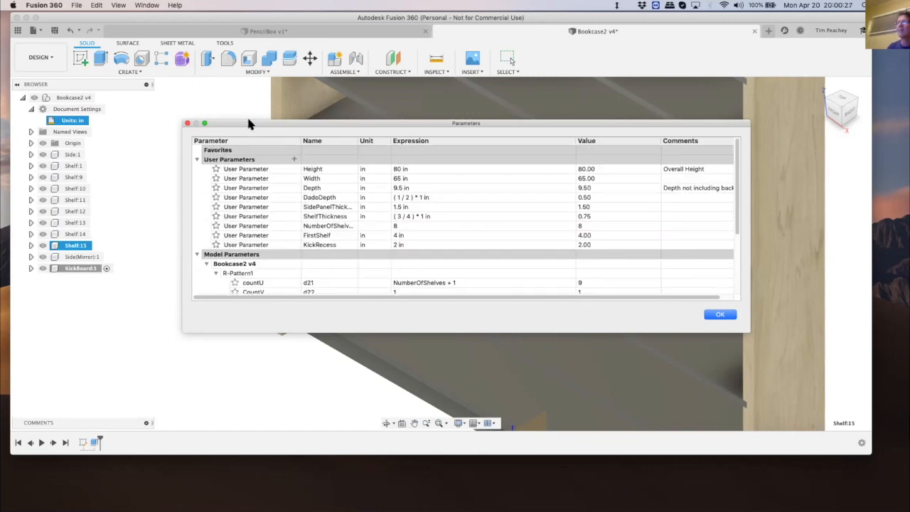
pyautogui.click(256, 71)
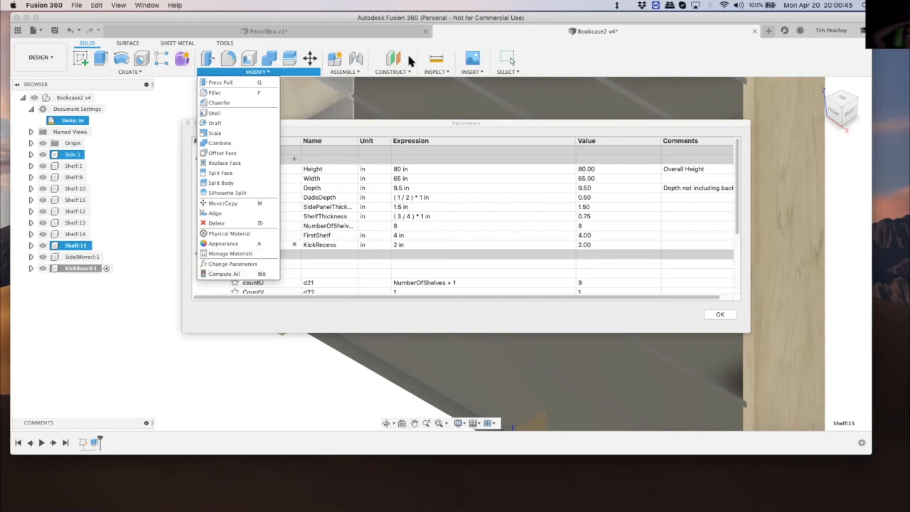
pyautogui.click(391, 72)
pyautogui.click(231, 150)
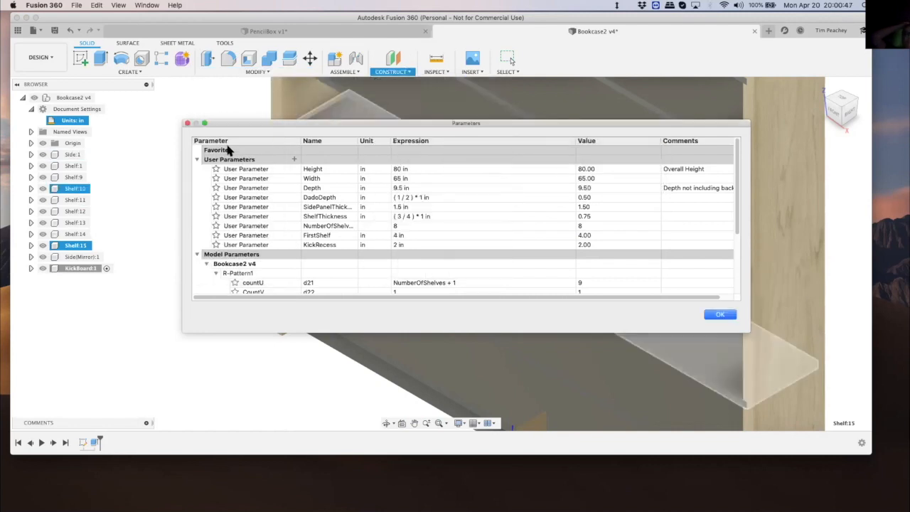
# Try marking the Height and Width user parameters as favorites, and remove both from the favorites
pyautogui.click(226, 151)
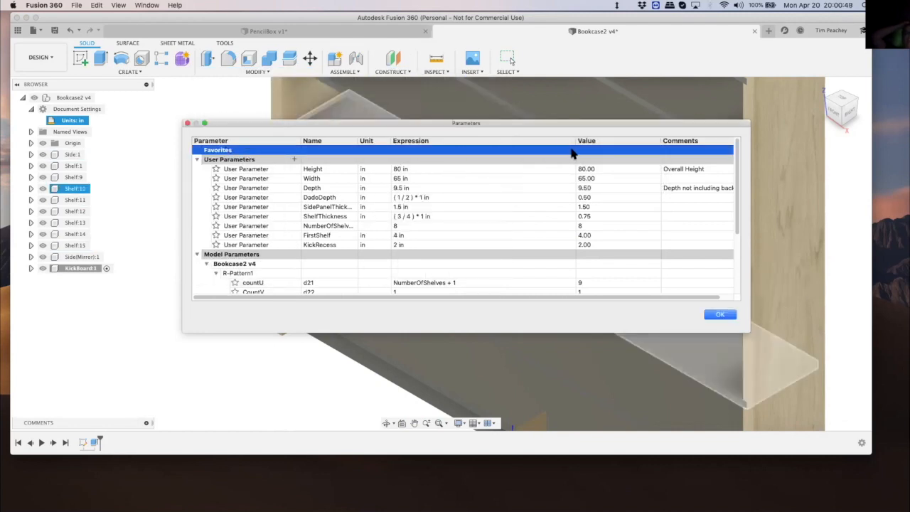
pyautogui.click(216, 169)
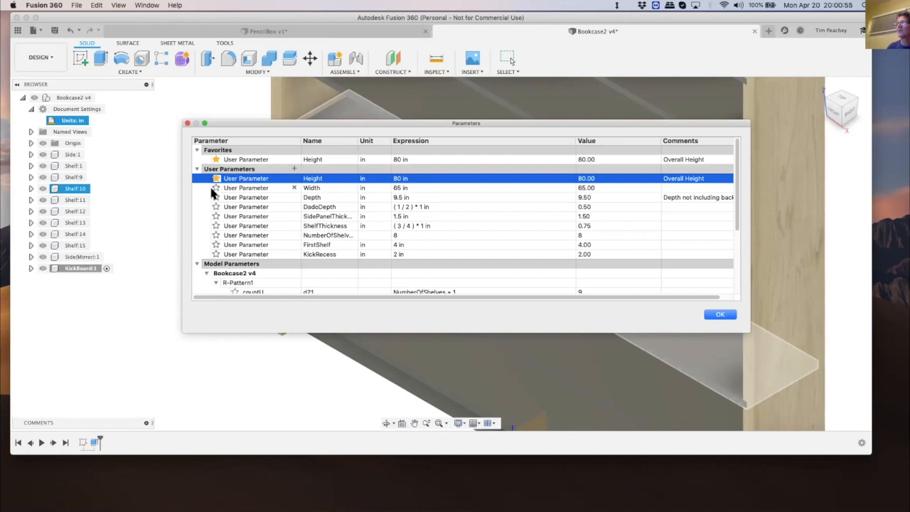
pyautogui.click(216, 188)
pyautogui.click(216, 187)
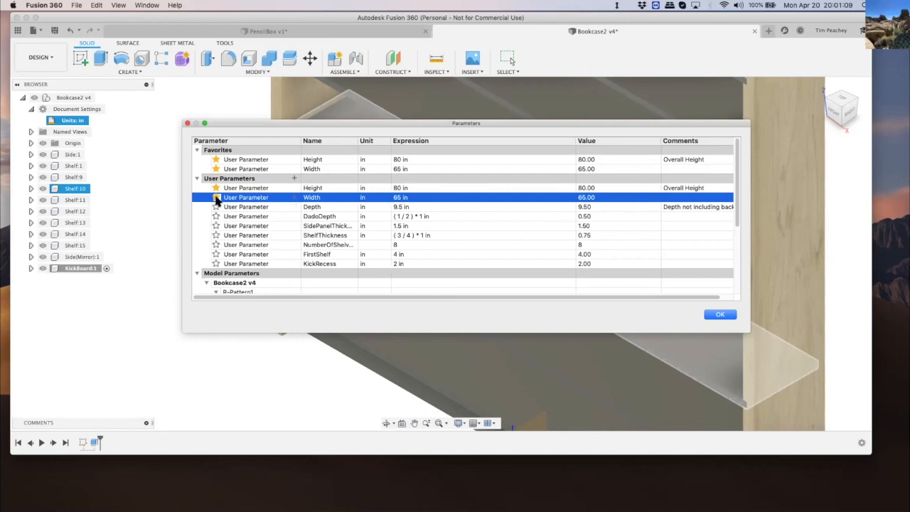
pyautogui.click(216, 198)
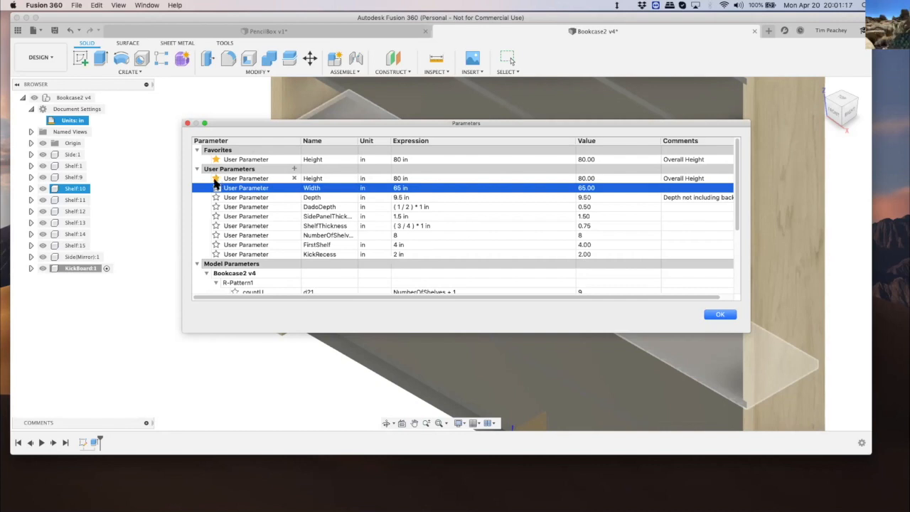
pyautogui.click(215, 179)
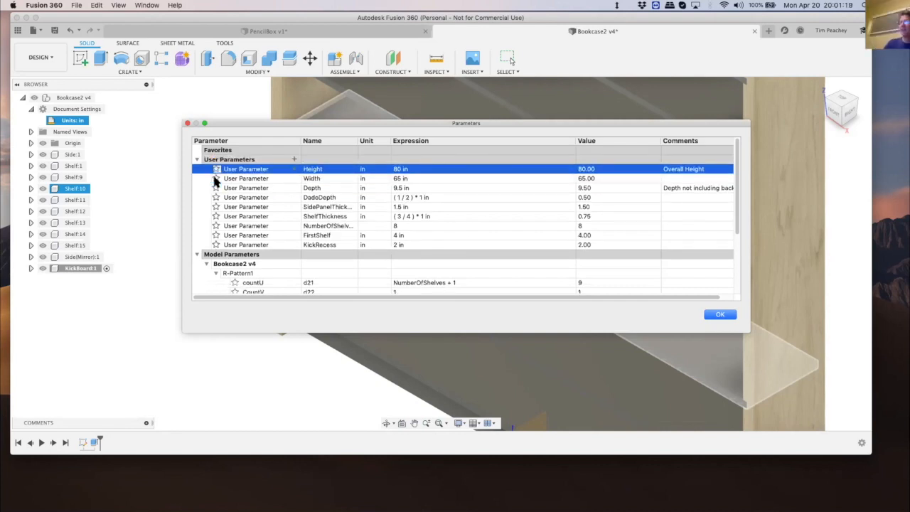
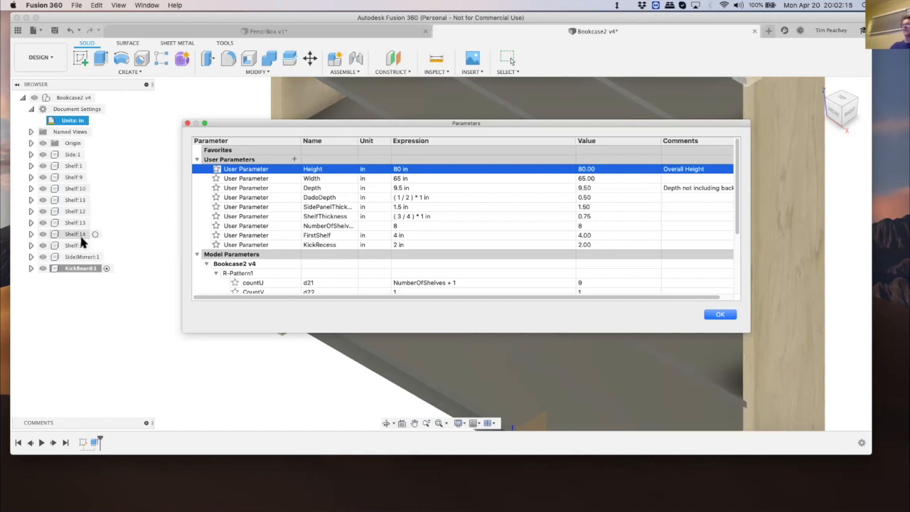
# Set the NumberOfShelves user parameter's expression to 3 and accept the parameter changes
pyautogui.click(402, 225)
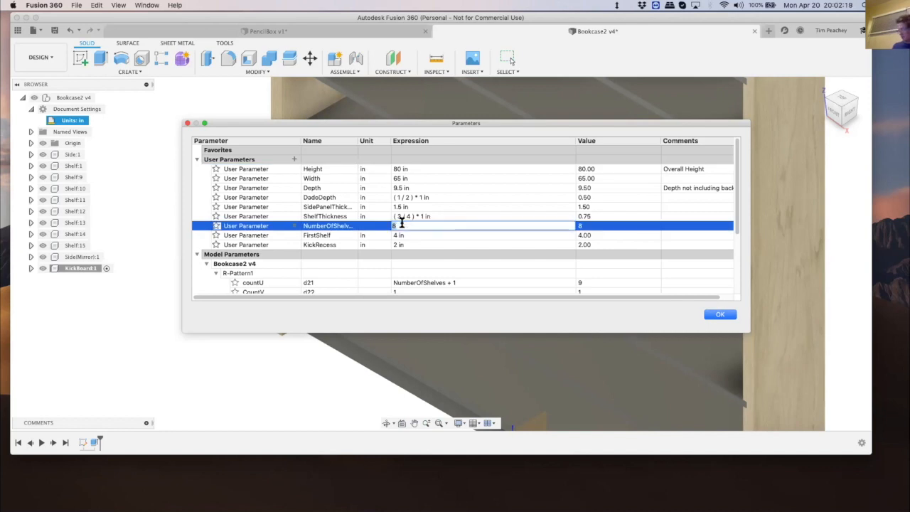
pyautogui.write('3')
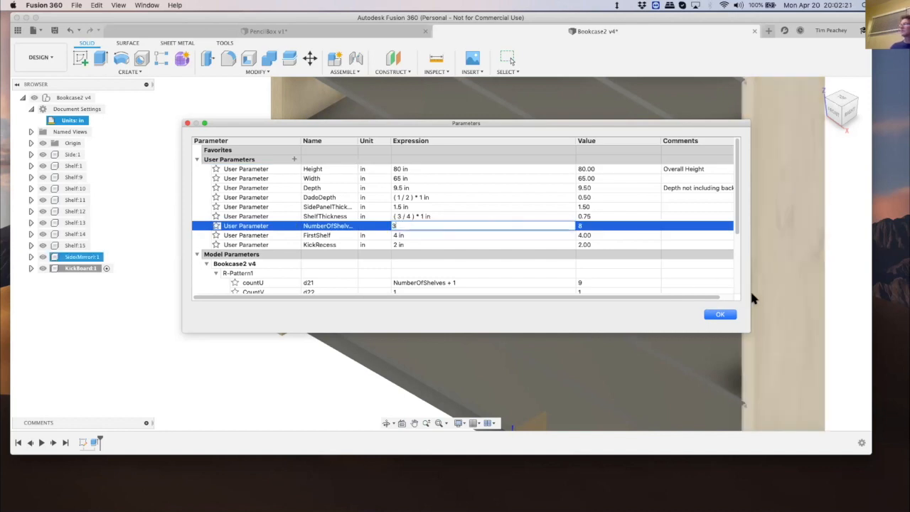
pyautogui.click(720, 316)
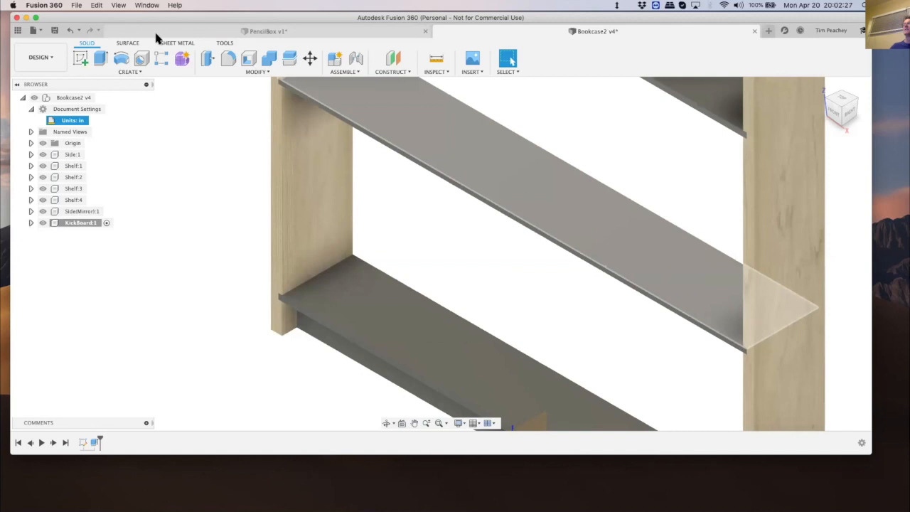
# Reopen the design's parameters, set the NumberOfShelves expression to 12 and accept the changes
pyautogui.click(256, 71)
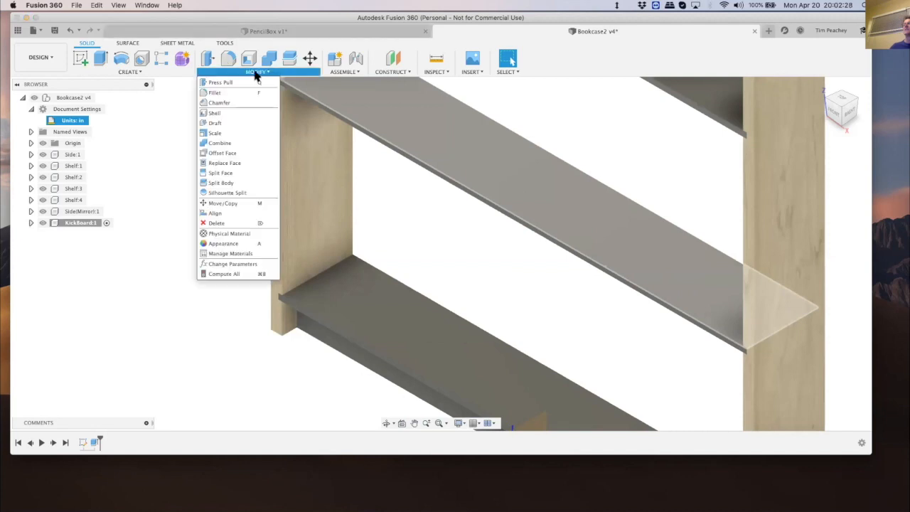
pyautogui.click(231, 263)
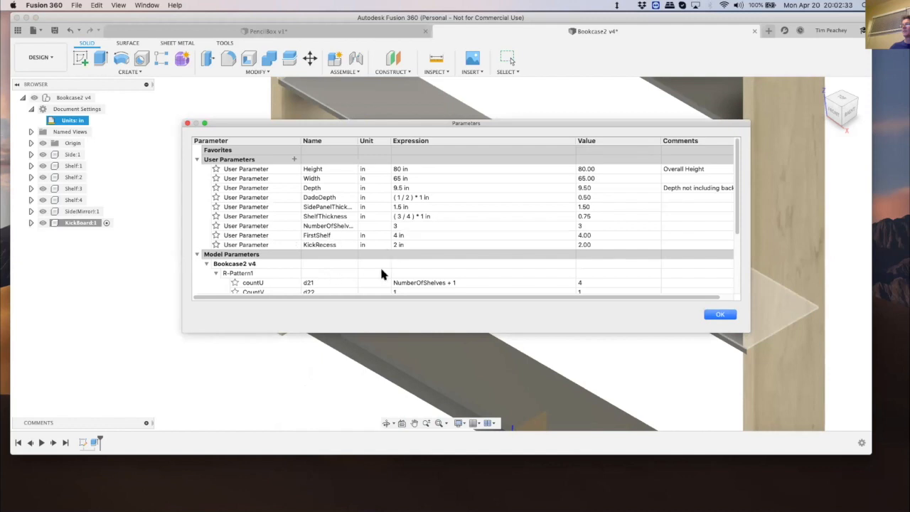
pyautogui.click(582, 283)
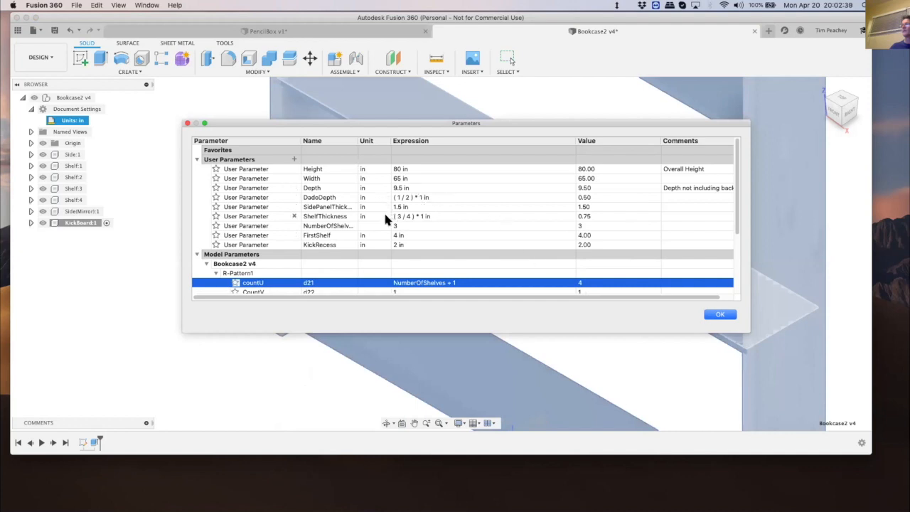
pyautogui.click(397, 226)
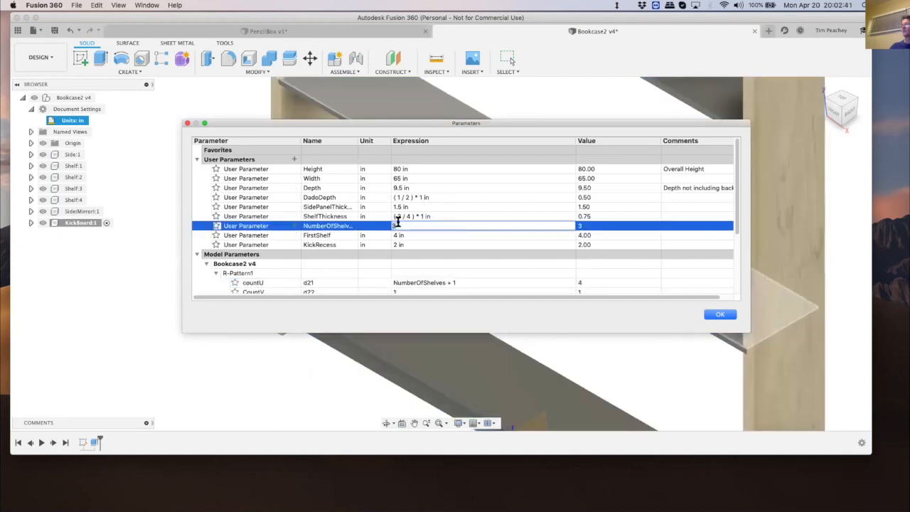
pyautogui.write('10')
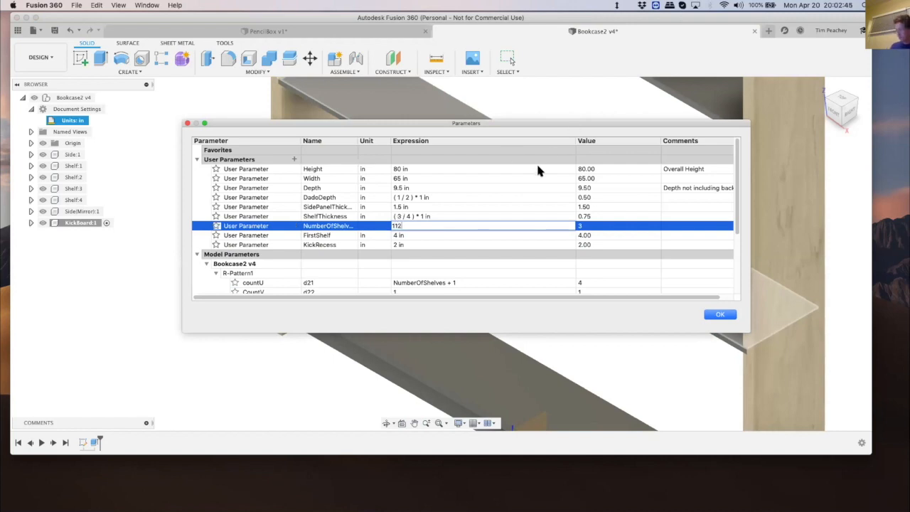
pyautogui.write('2')
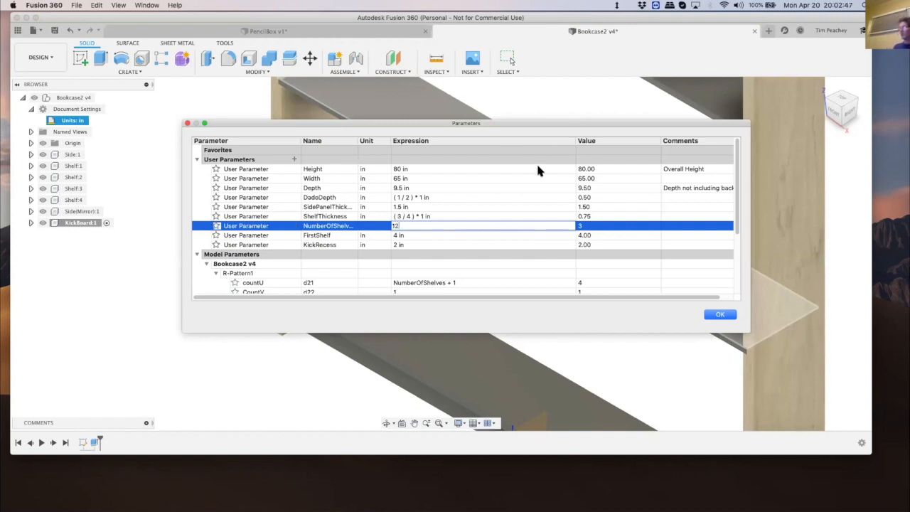
pyautogui.click(719, 317)
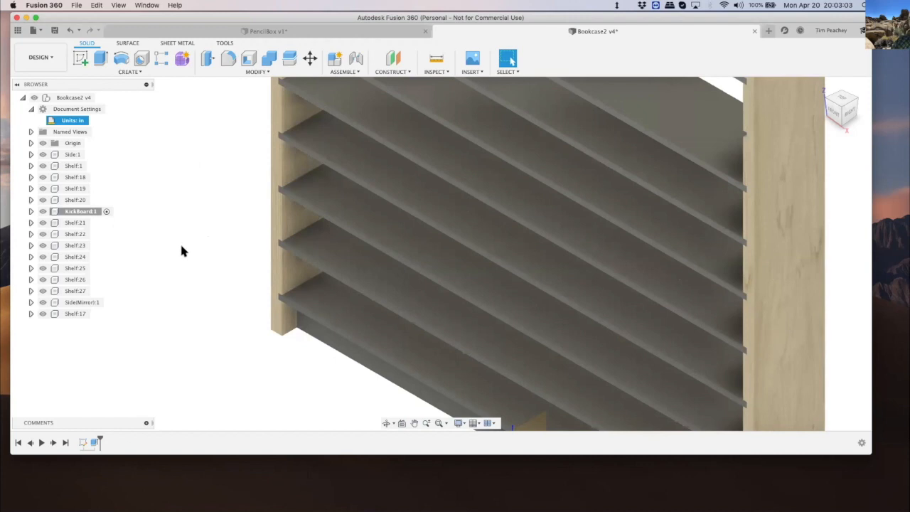
# Change the NumberOfShelves user parameter's expression to 10 and apply it to the bookcase
pyautogui.scroll(-5, 167, 232)
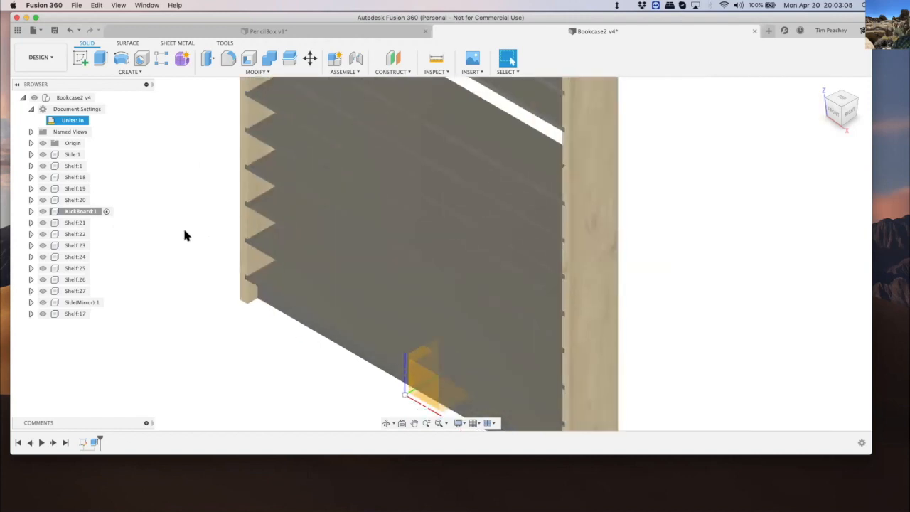
pyautogui.scroll(-2, 193, 234)
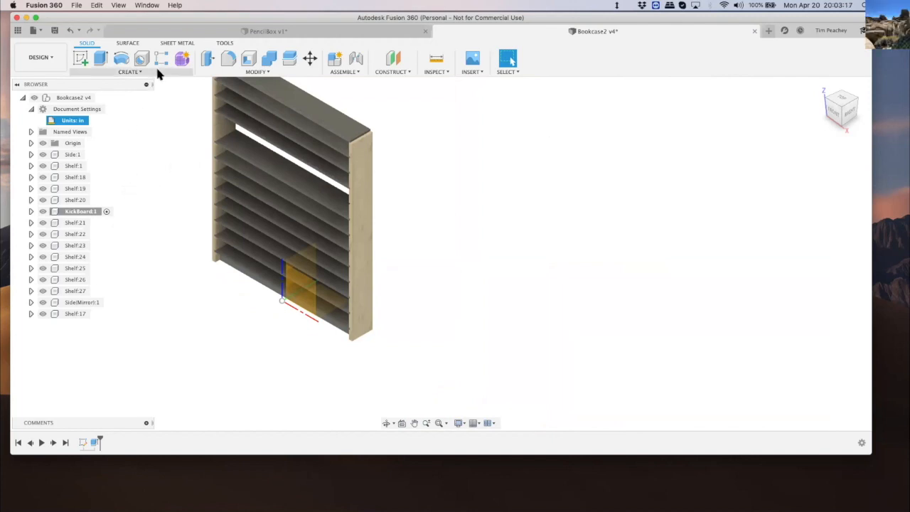
pyautogui.click(256, 72)
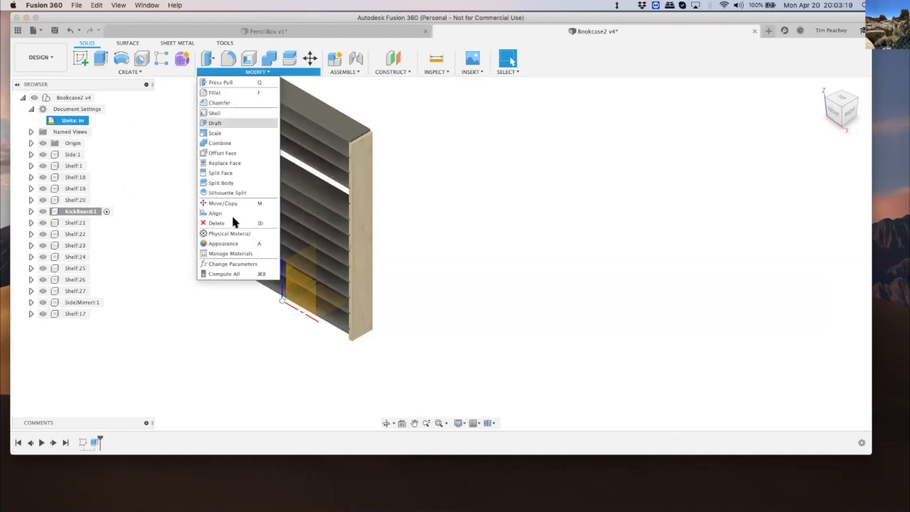
pyautogui.click(234, 264)
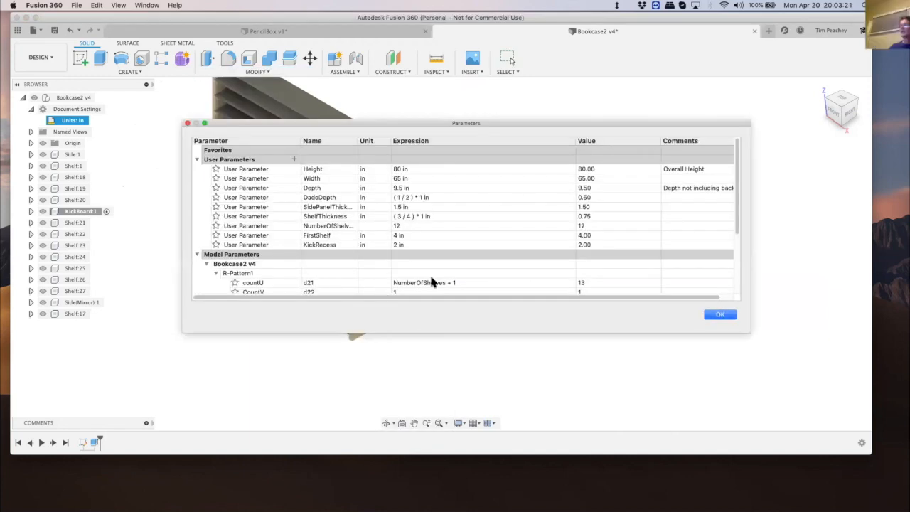
pyautogui.click(400, 225)
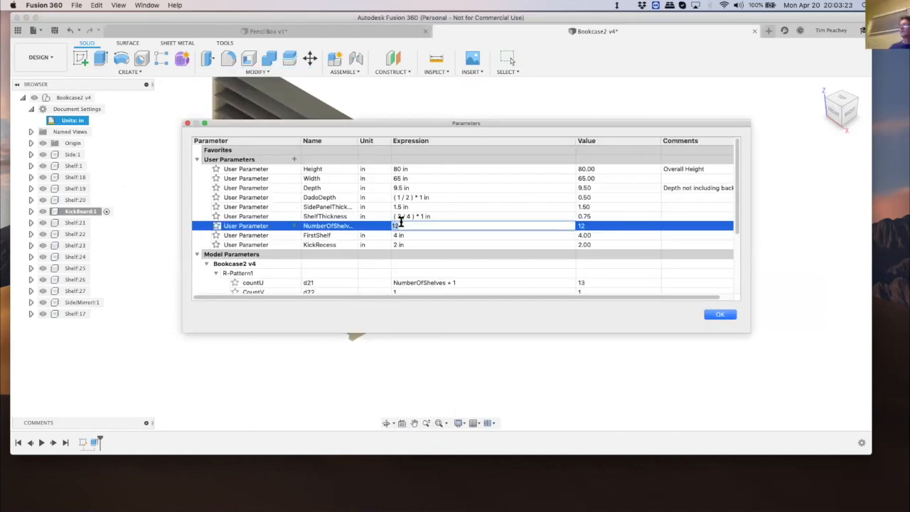
pyautogui.write('10')
pyautogui.click(722, 314)
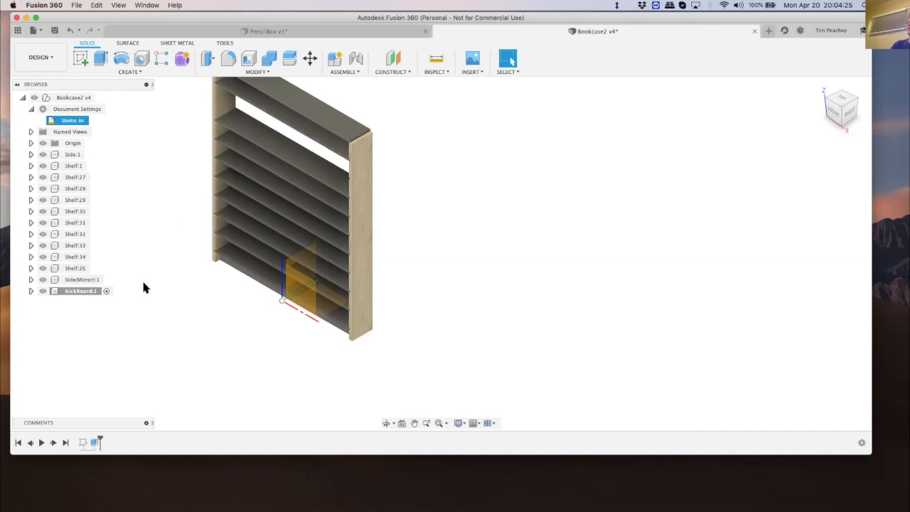
# Create a new drawing from the full bookcase assembly, from scratch, with the ASME standard, inches and sheet size B (17in x 11in)
pyautogui.scroll(-2, 143, 303)
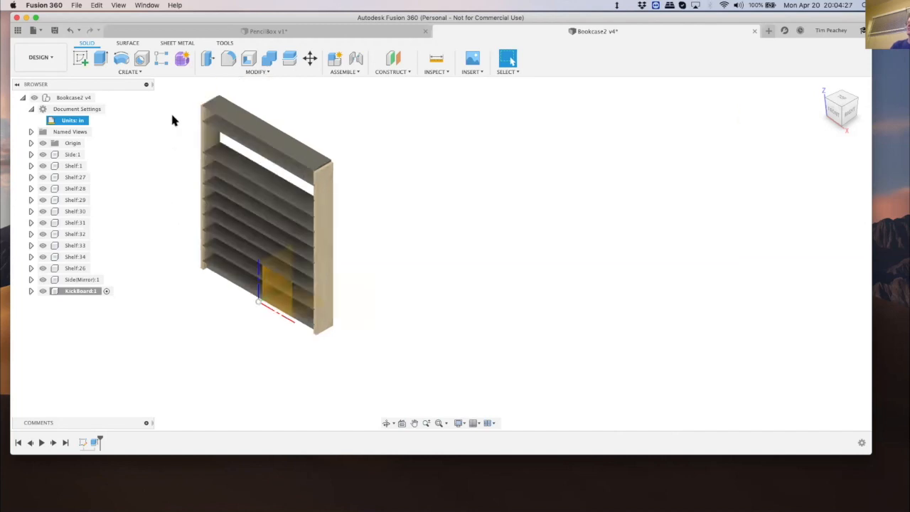
pyautogui.scroll(2, 172, 121)
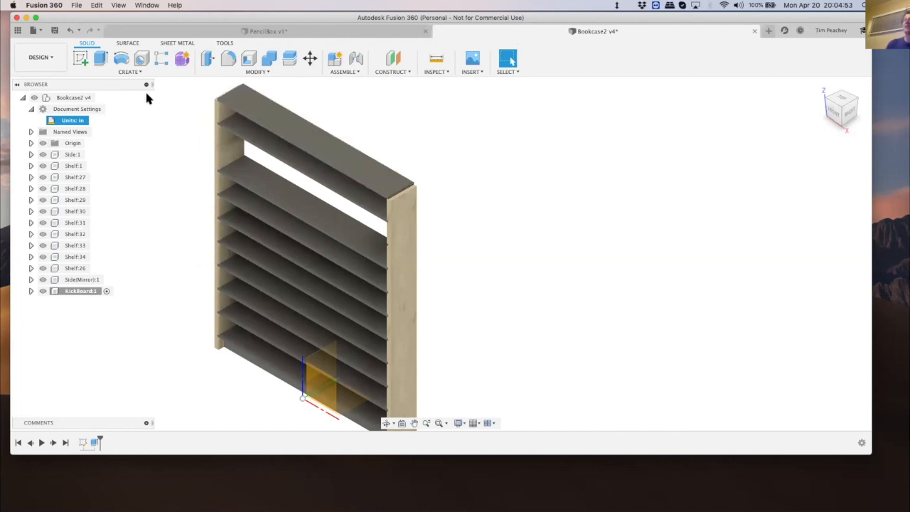
pyautogui.click(50, 57)
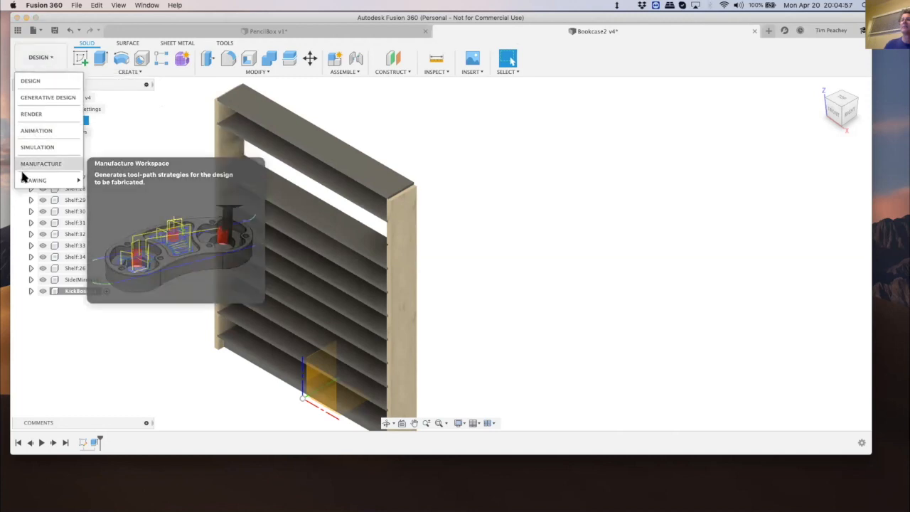
pyautogui.moveTo(37, 179)
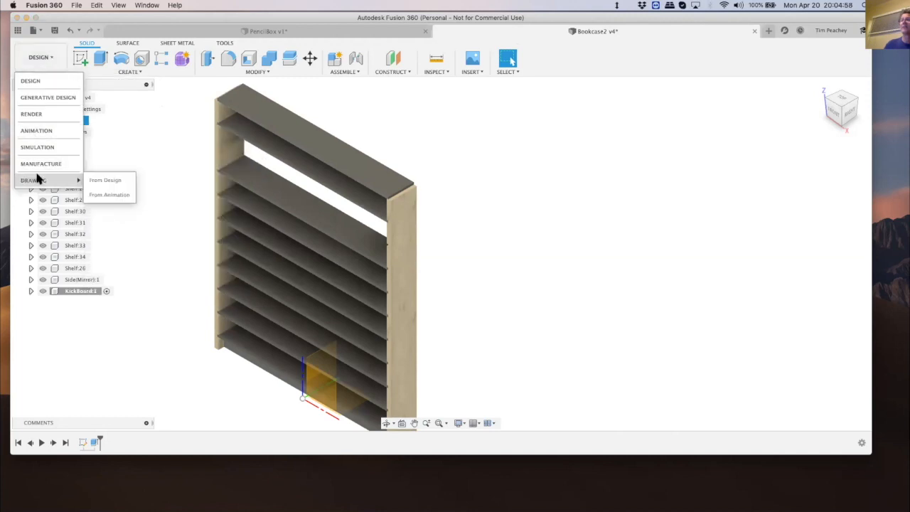
pyautogui.click(104, 182)
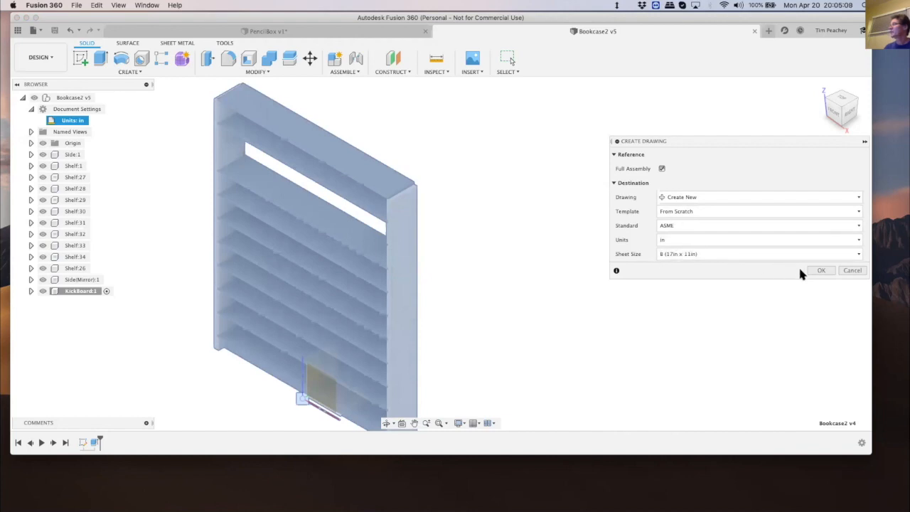
pyautogui.click(819, 272)
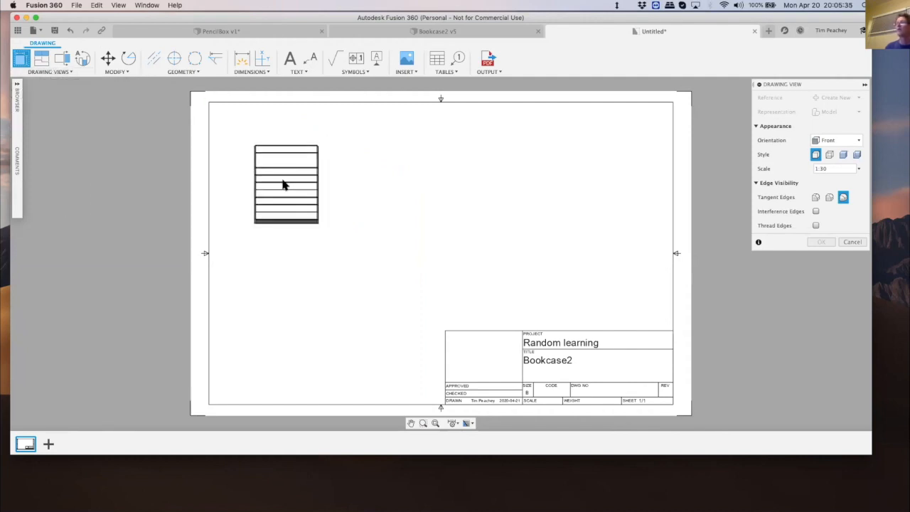
# Place the bookcase's front base view in the sheet's upper-left area at a scale of 1:20
pyautogui.click(288, 179)
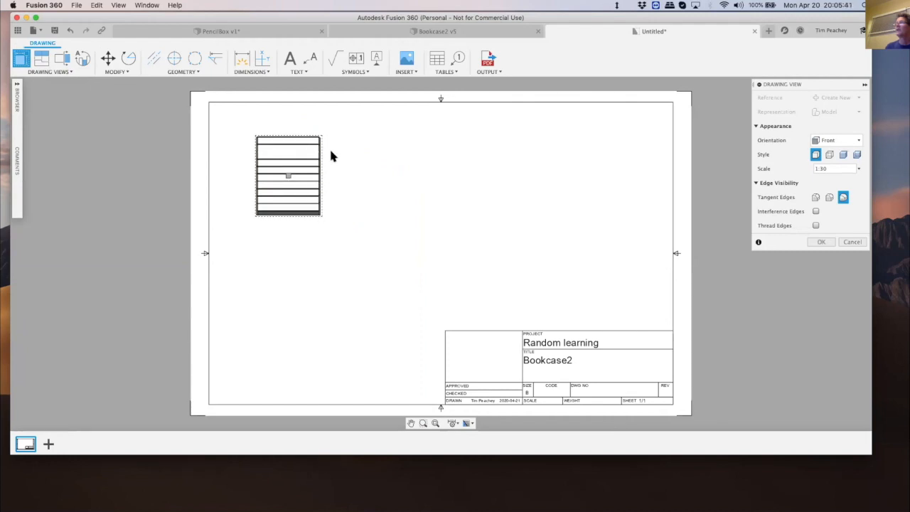
pyautogui.click(818, 242)
pyautogui.click(857, 169)
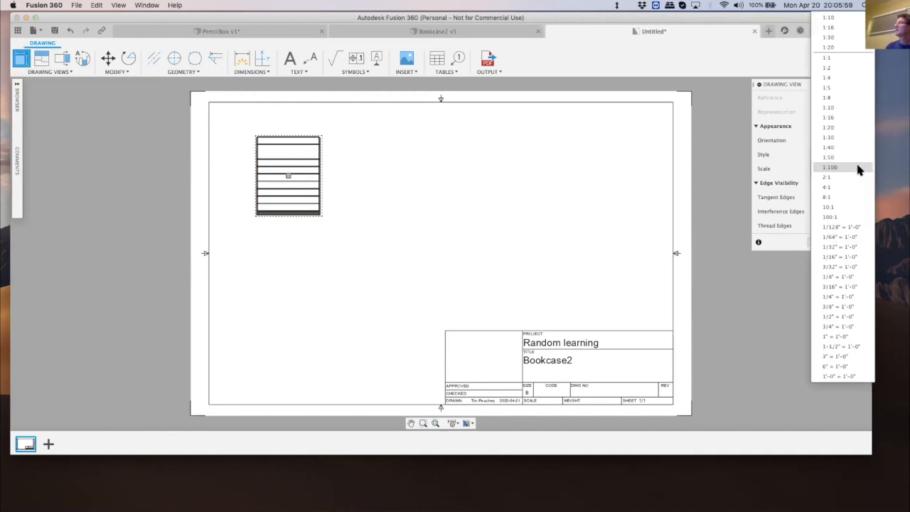
pyautogui.click(836, 130)
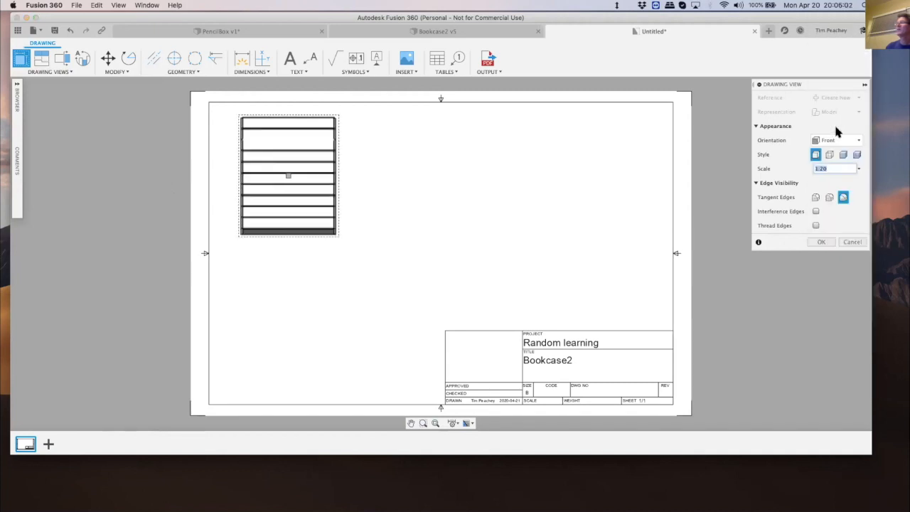
pyautogui.click(821, 242)
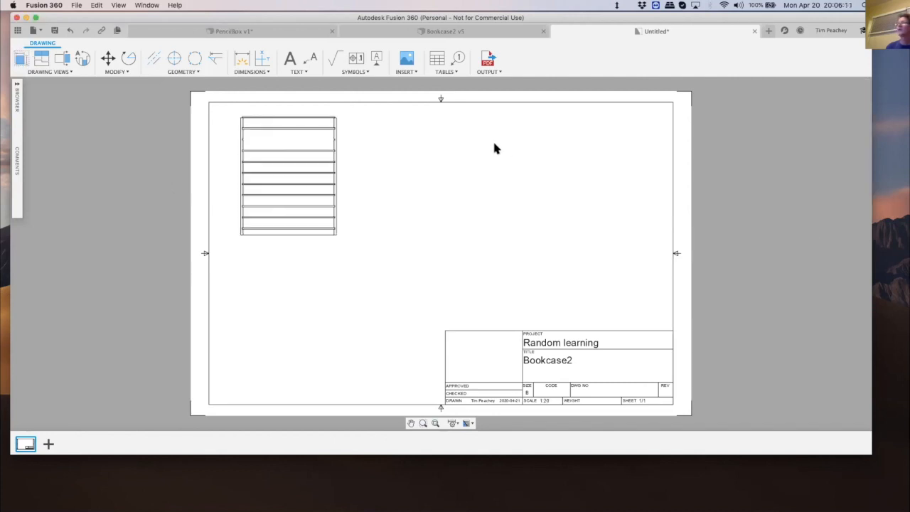
# Add a projected side view of the bookcase to the right of the front view
pyautogui.click(43, 59)
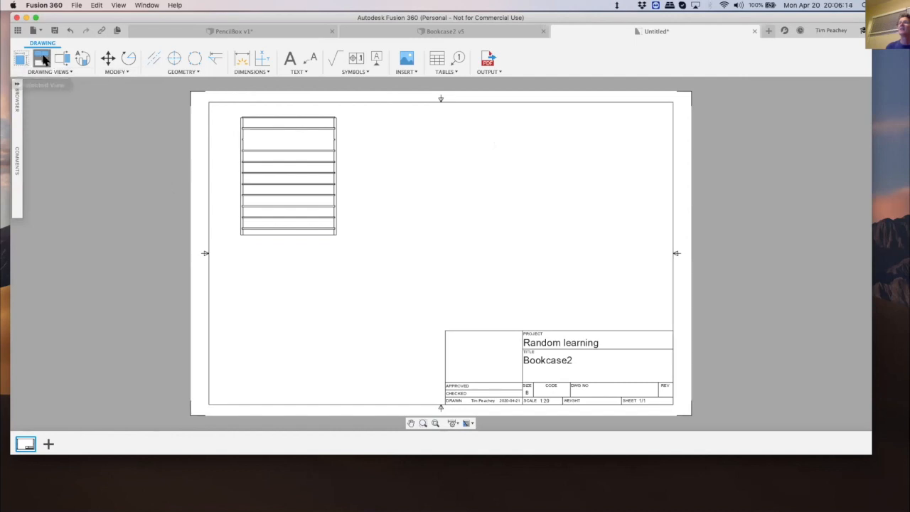
pyautogui.click(307, 170)
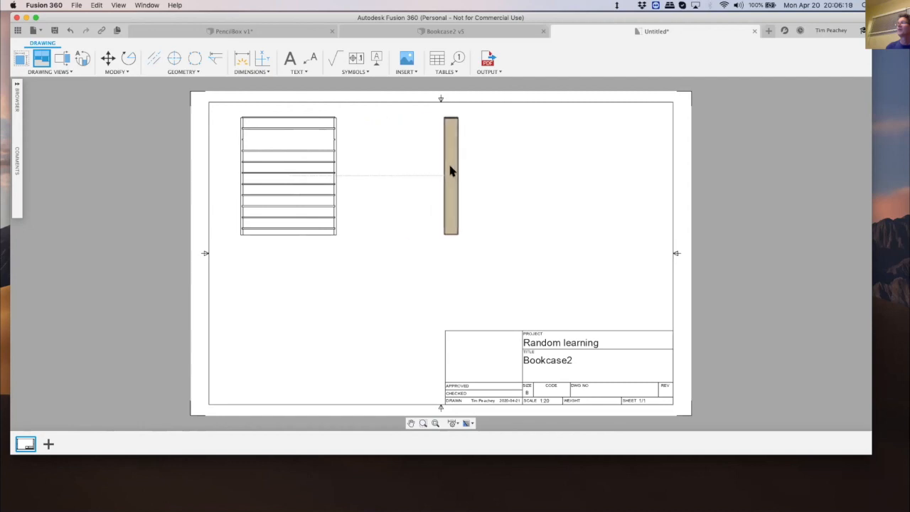
pyautogui.click(451, 169)
pyautogui.click(532, 194)
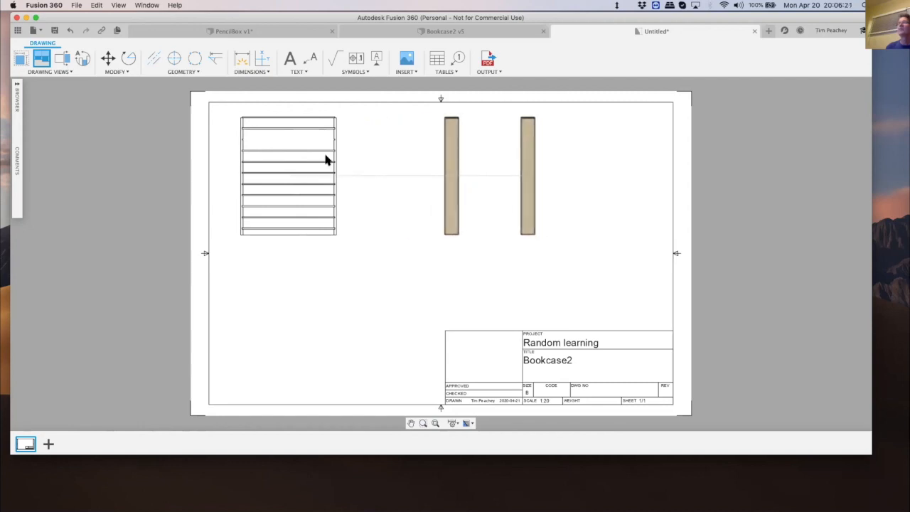
# Add another base view below the front view with NE Isometric orientation and a scale of 1:30
pyautogui.click(23, 61)
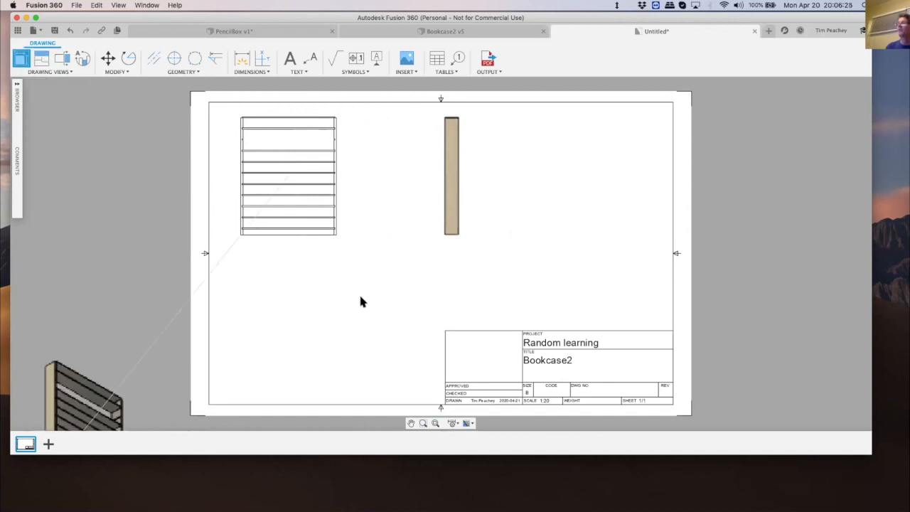
pyautogui.click(334, 327)
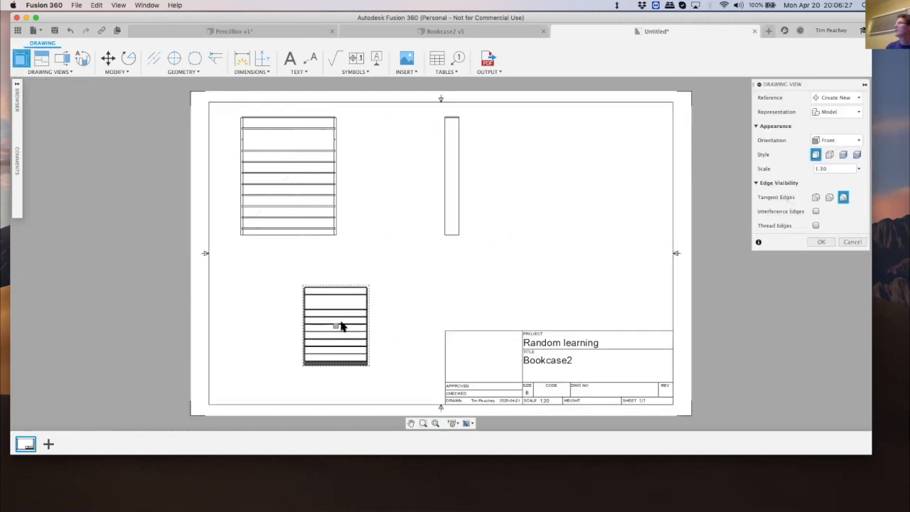
pyautogui.click(853, 137)
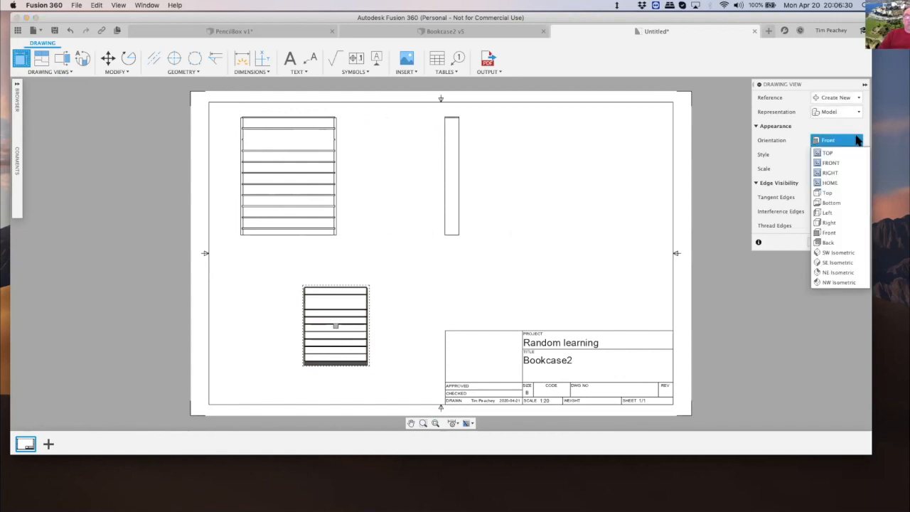
pyautogui.click(838, 273)
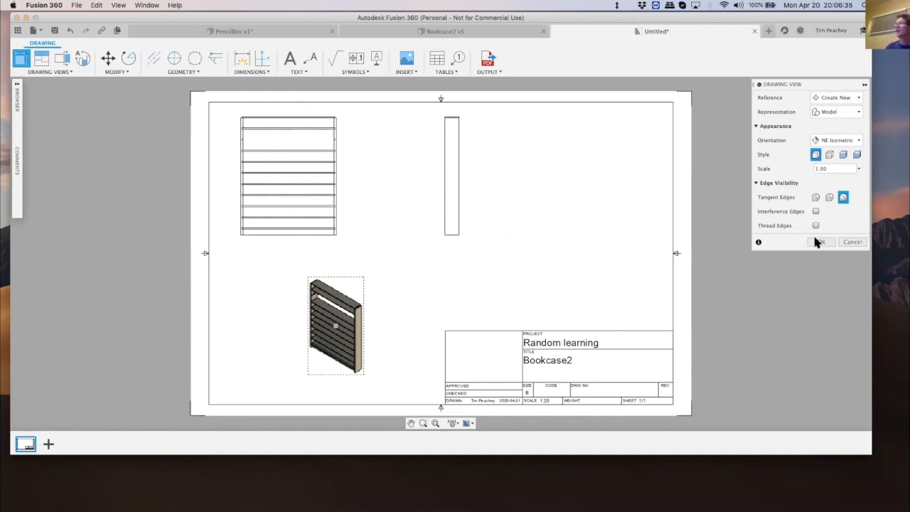
pyautogui.click(818, 241)
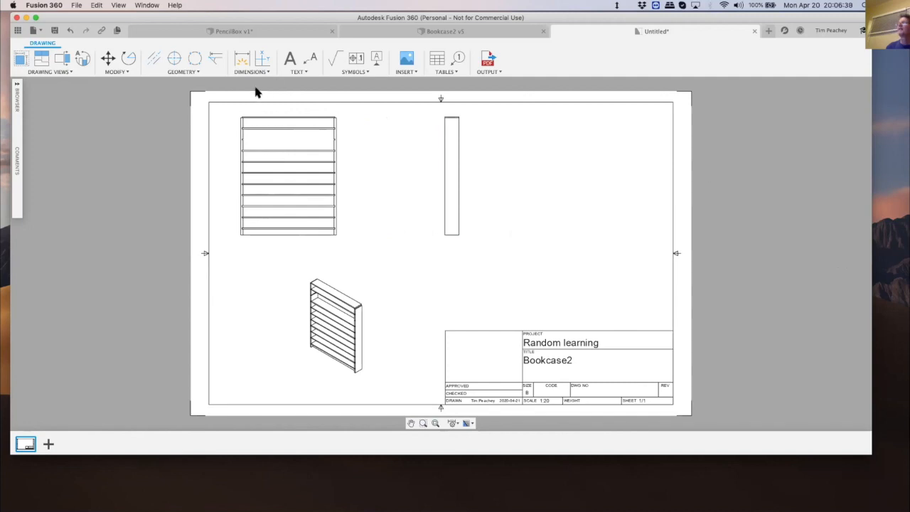
# Dimension the overall width of the bookcase's front view, placing the dimension below the view
pyautogui.click(243, 63)
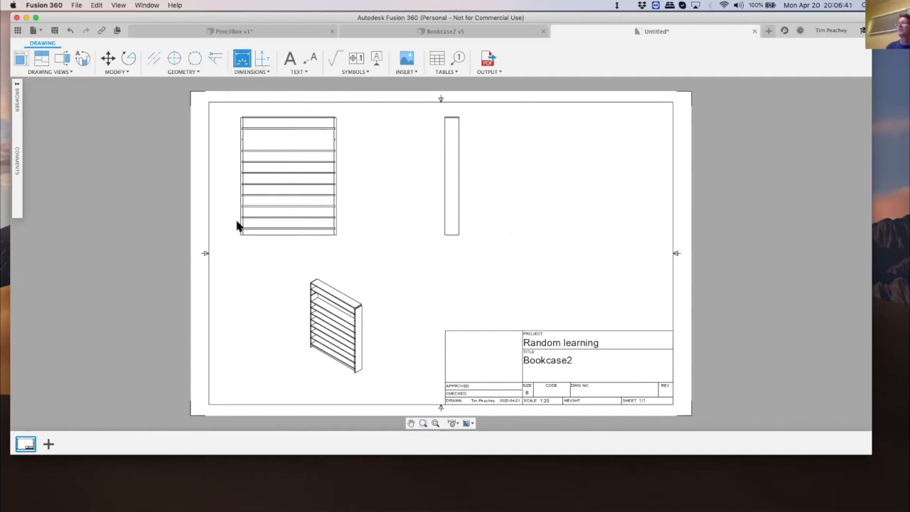
pyautogui.click(336, 223)
pyautogui.click(297, 248)
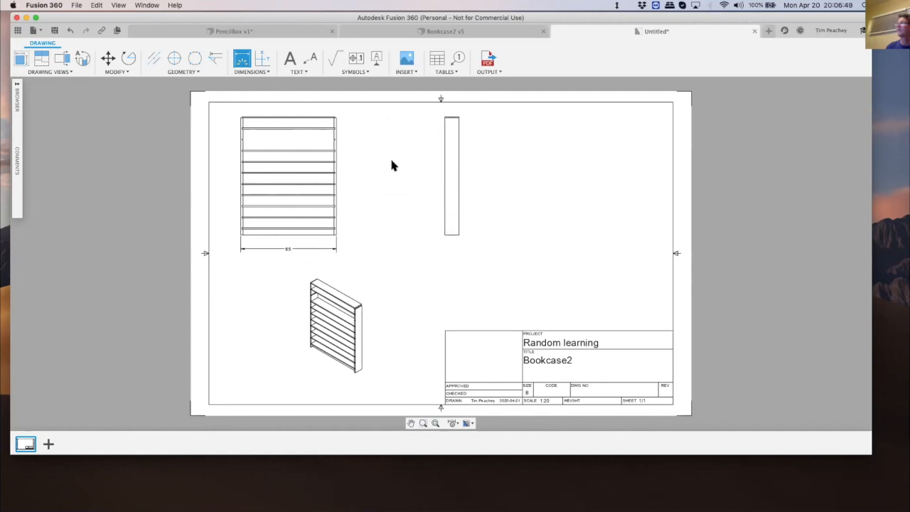
# Insert a parts list table referencing the isometric view and place it directly above the title block
pyautogui.click(437, 61)
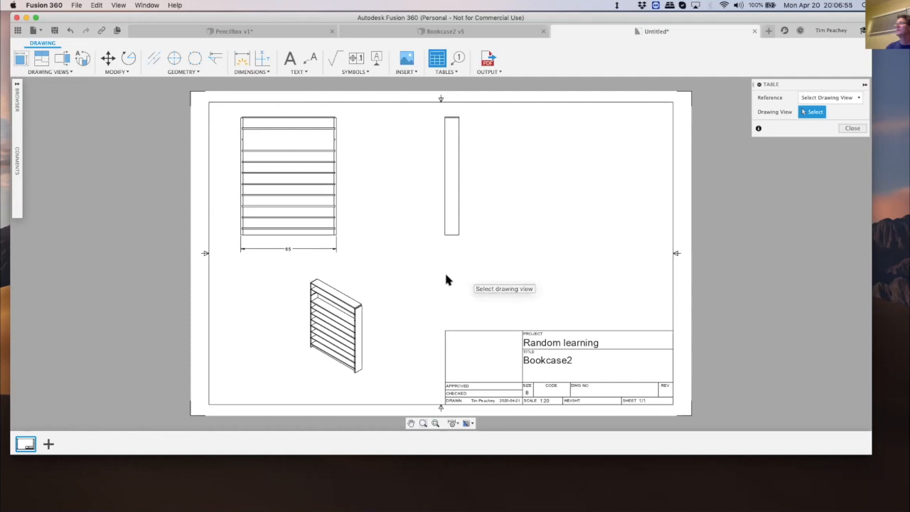
pyautogui.click(332, 341)
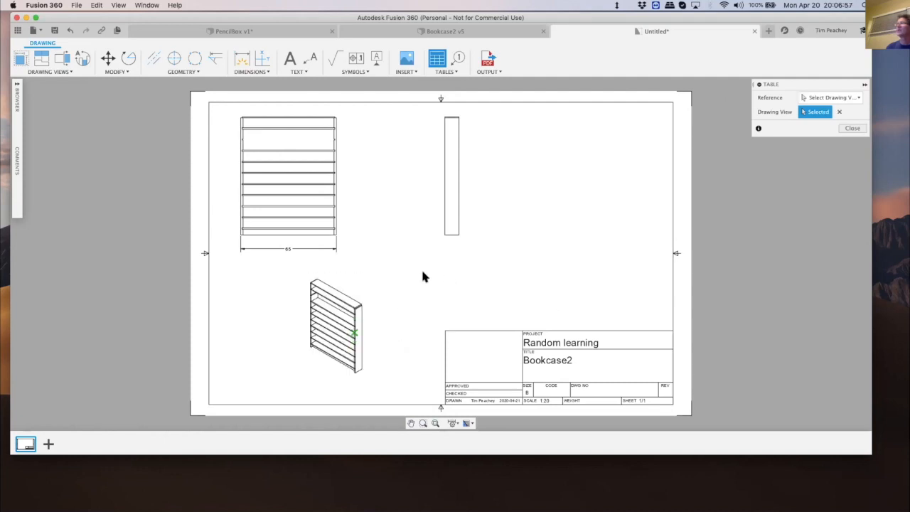
pyautogui.press('shift')
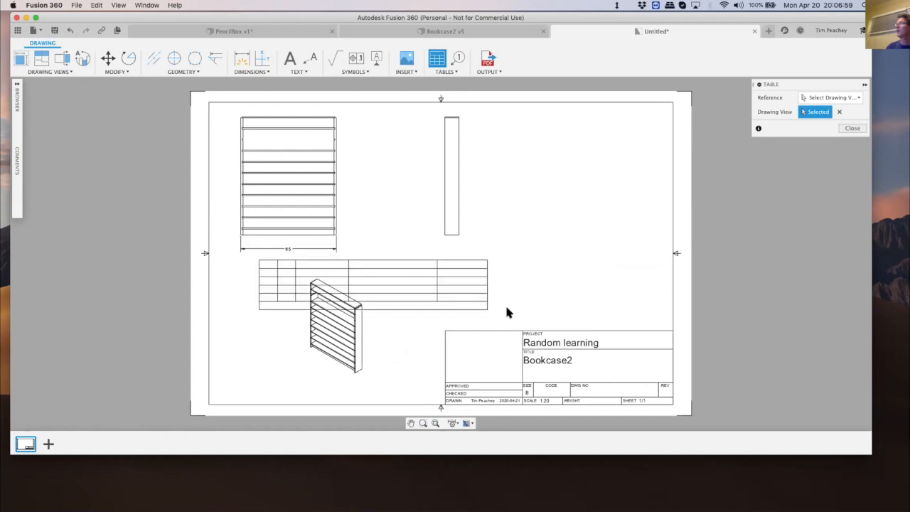
pyautogui.click(672, 334)
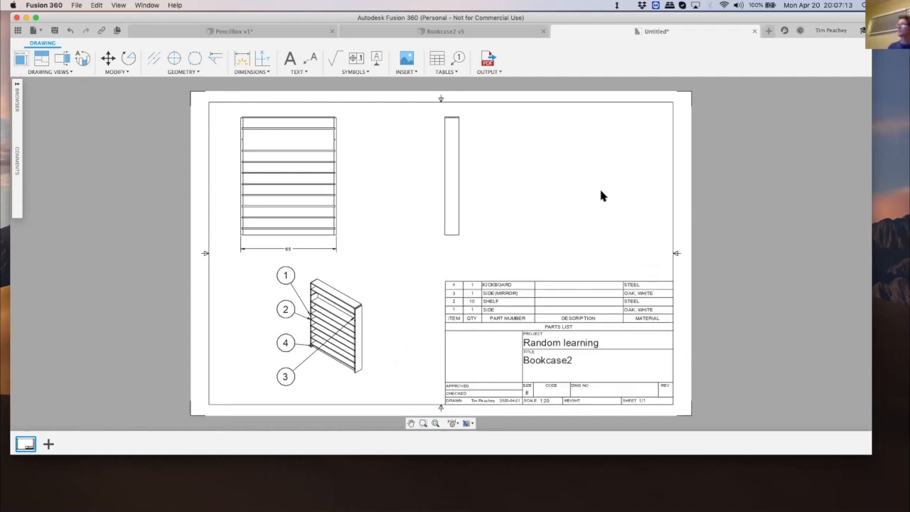
# Move balloon 3 to the right of the isometric view so its leader no longer crosses the bookcase
pyautogui.click(283, 377)
pyautogui.click(399, 370)
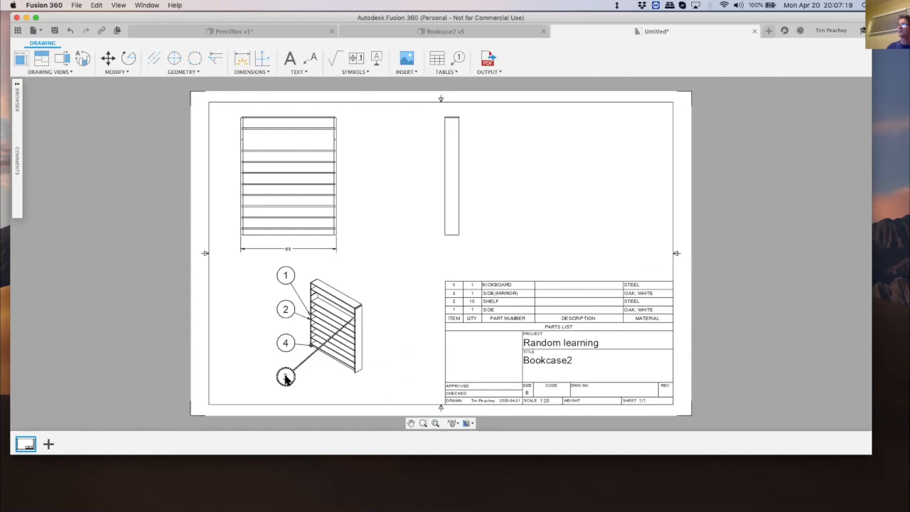
pyautogui.click(284, 378)
pyautogui.moveTo(284, 378); pyautogui.dragTo(390, 313)
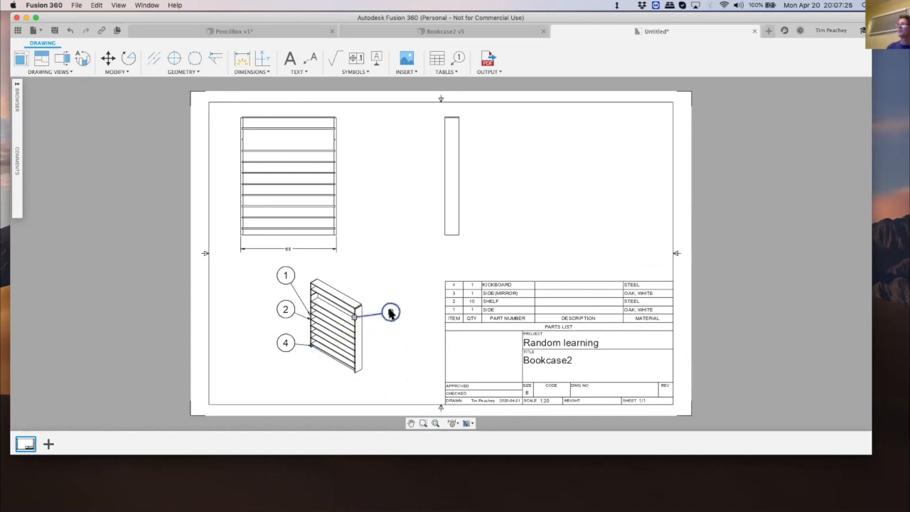
pyautogui.click(396, 365)
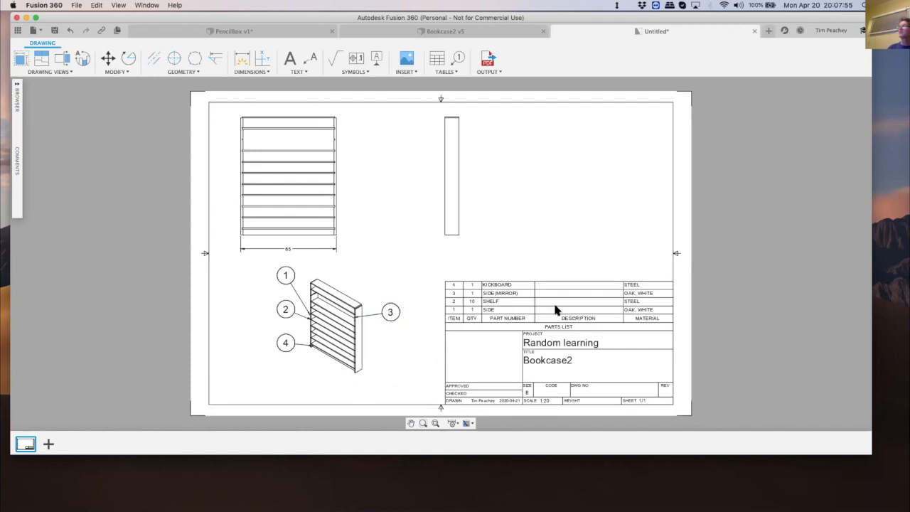
pyautogui.click(494, 296)
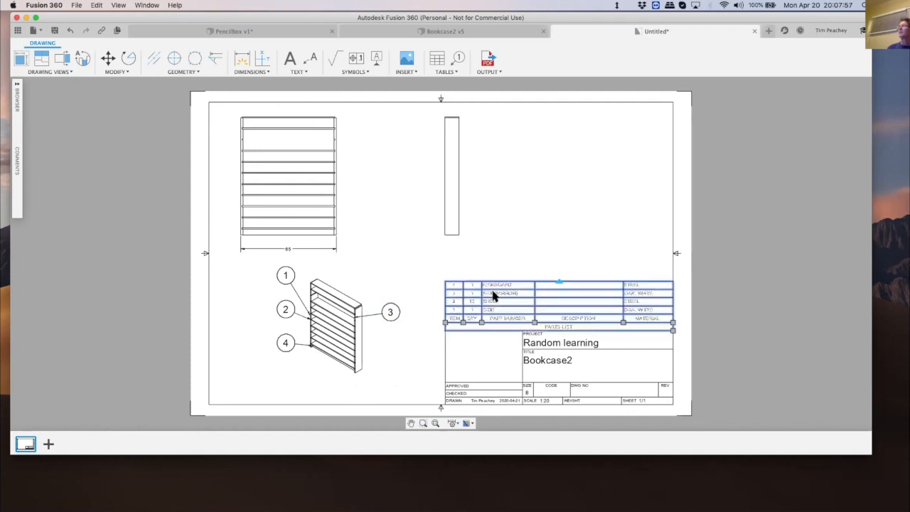
pyautogui.rightClick(494, 296)
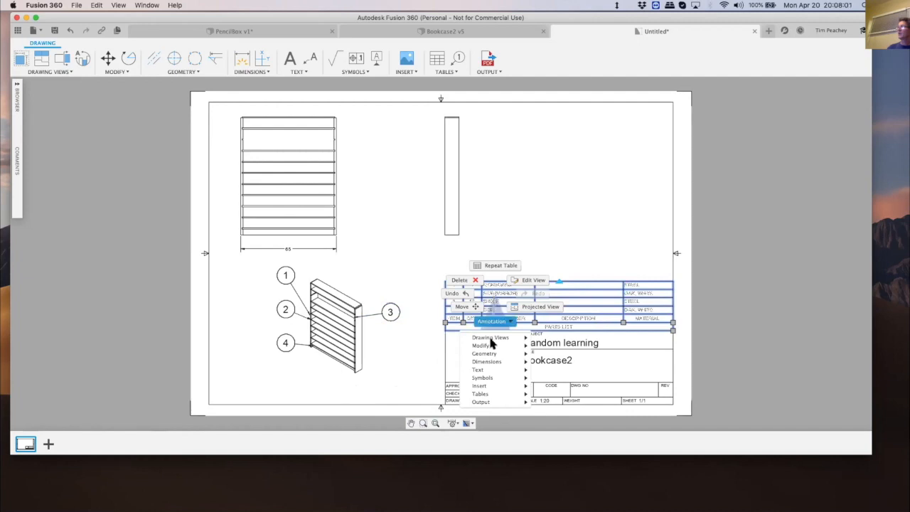
pyautogui.moveTo(490, 346)
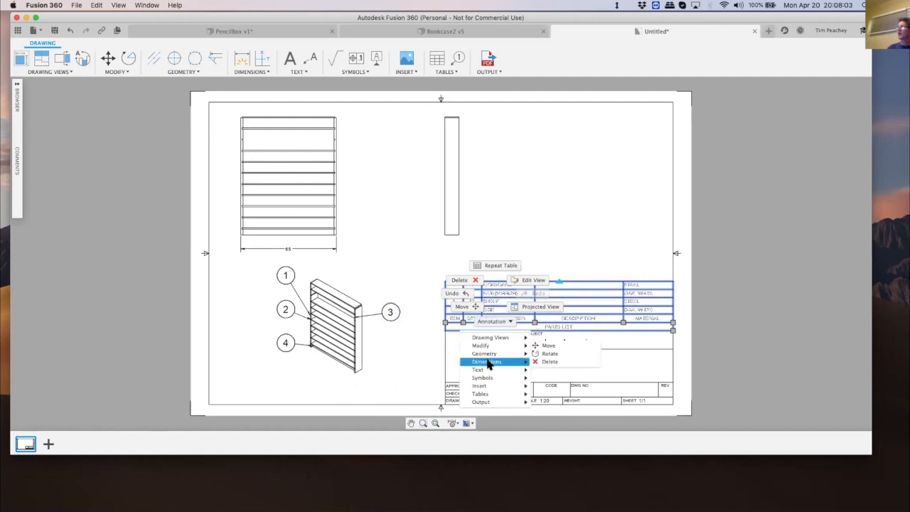
pyautogui.click(543, 206)
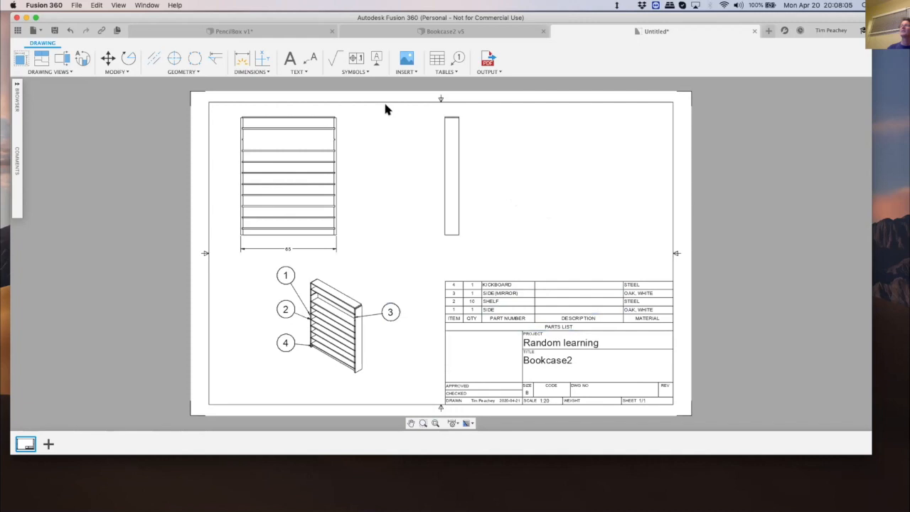
# In the Bookcase2 model, set the Side component's description property to 2x10x60
pyautogui.click(403, 31)
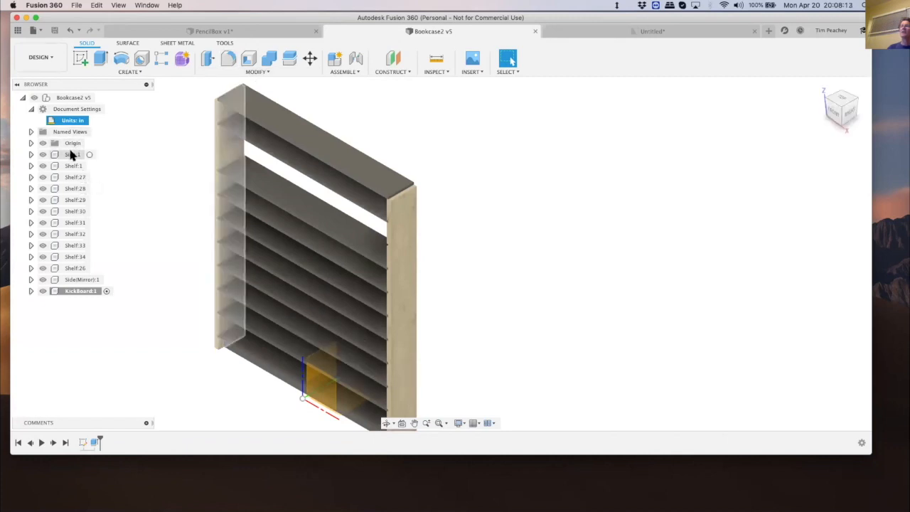
pyautogui.click(71, 156)
pyautogui.rightClick(73, 155)
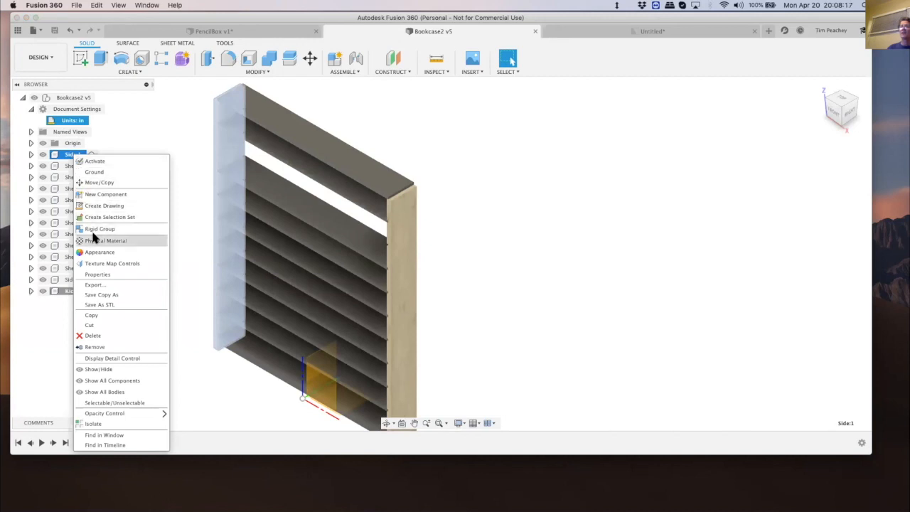
pyautogui.click(95, 275)
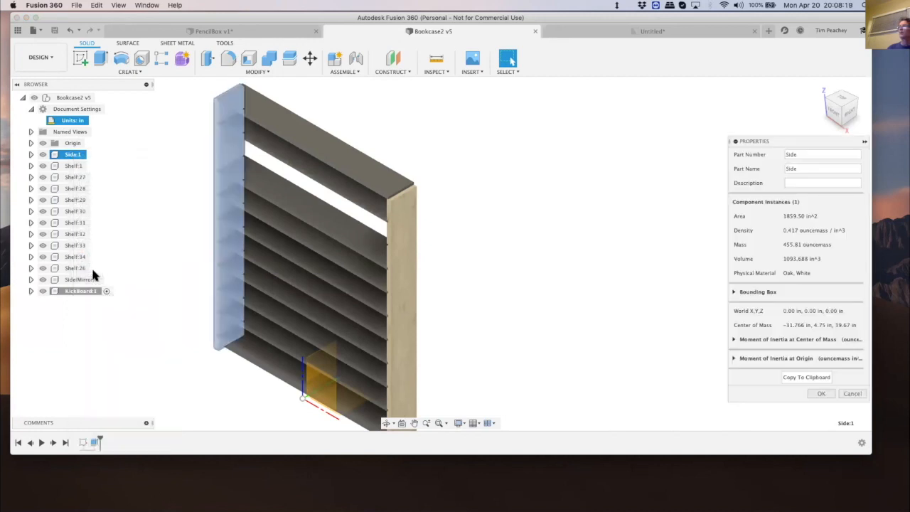
pyautogui.click(795, 183)
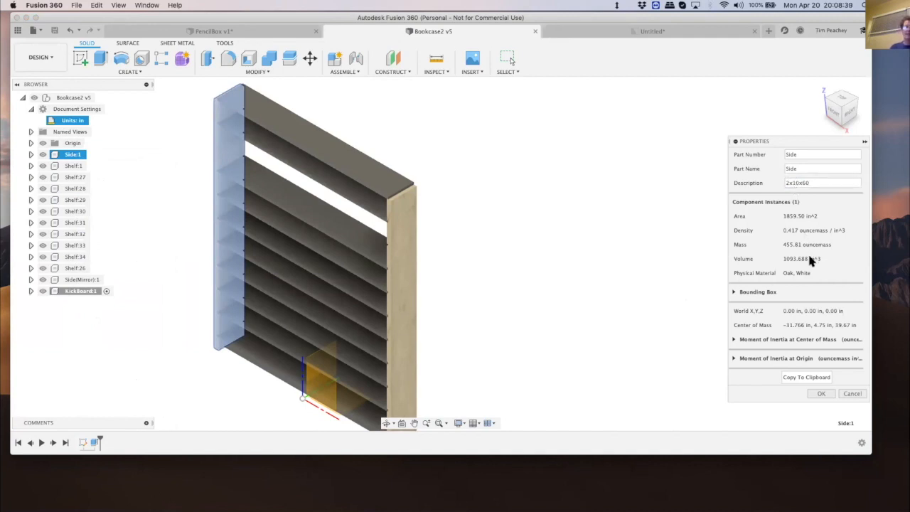
pyautogui.click(822, 394)
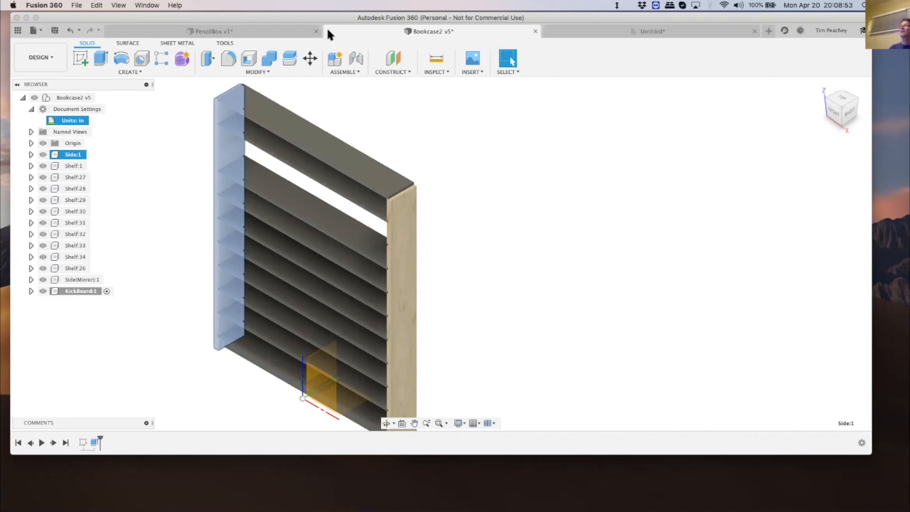
pyautogui.click(693, 31)
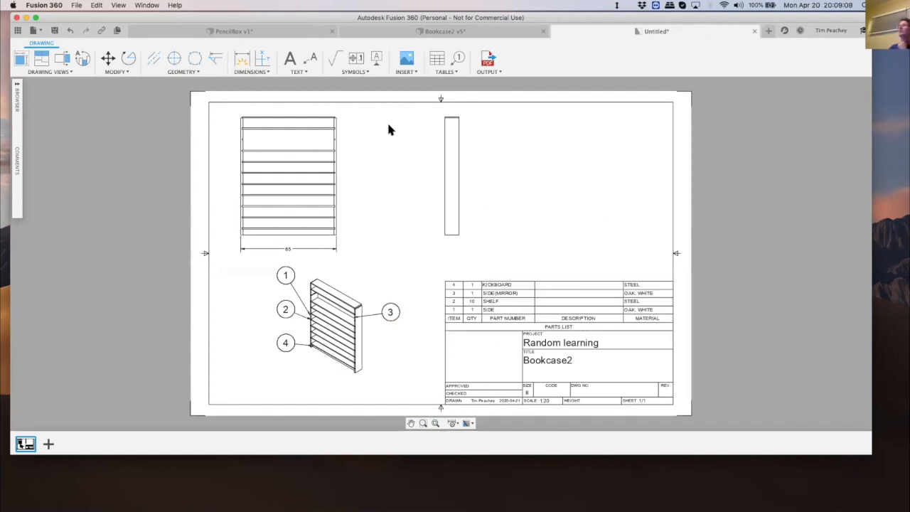
pyautogui.click(115, 32)
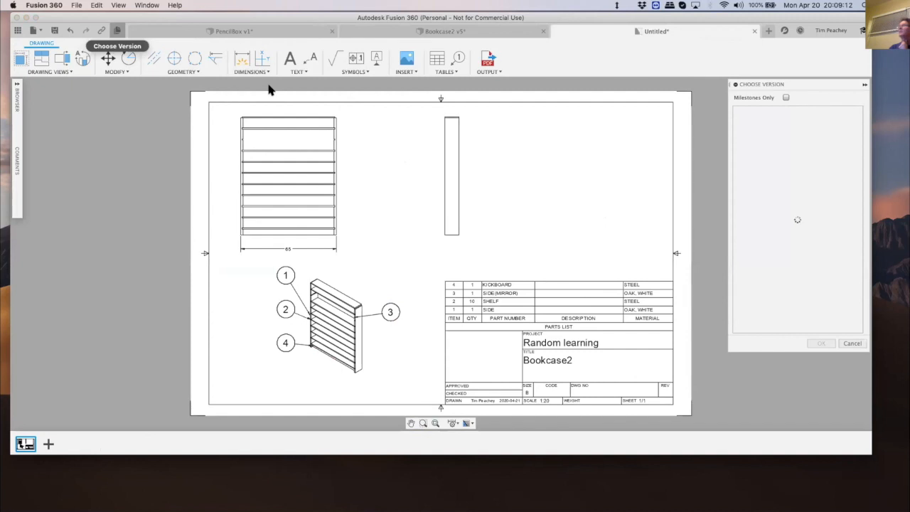
pyautogui.click(851, 344)
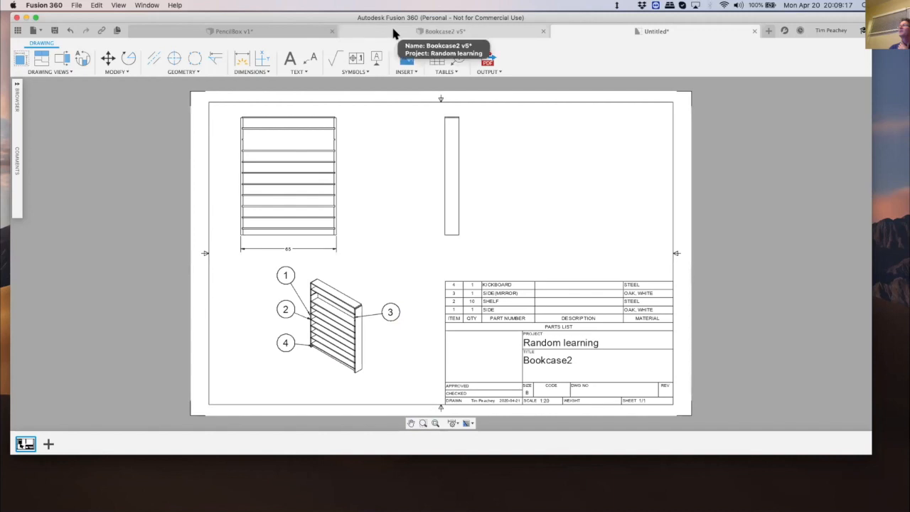
pyautogui.click(391, 30)
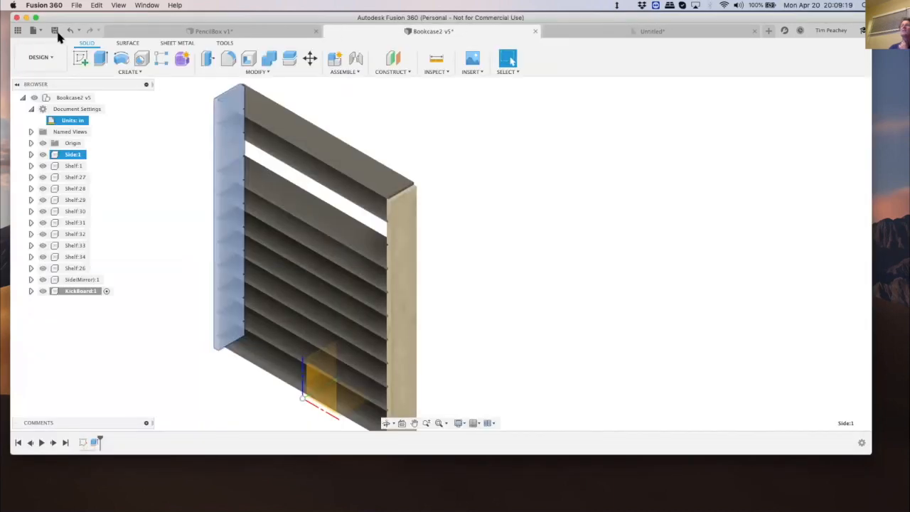
# Save the bookcase model with the version description User Saved and update the drawing from the changed design
pyautogui.click(56, 31)
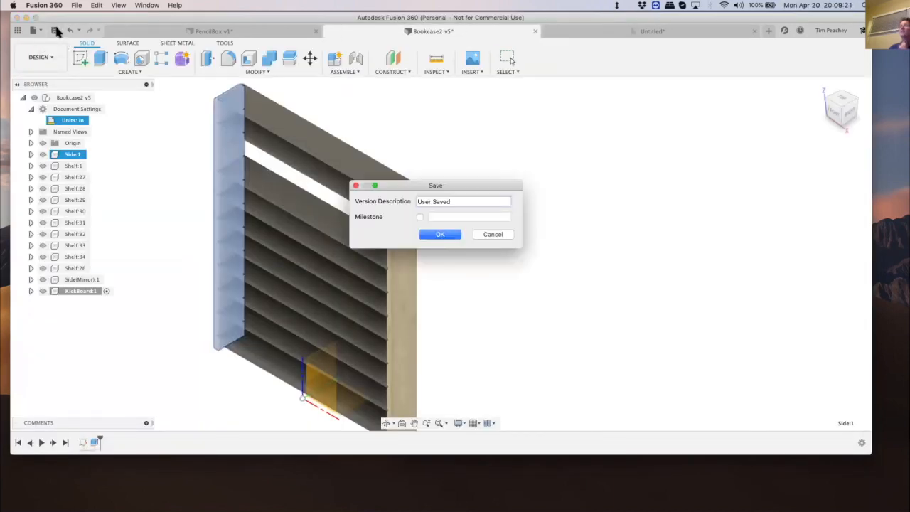
pyautogui.click(436, 234)
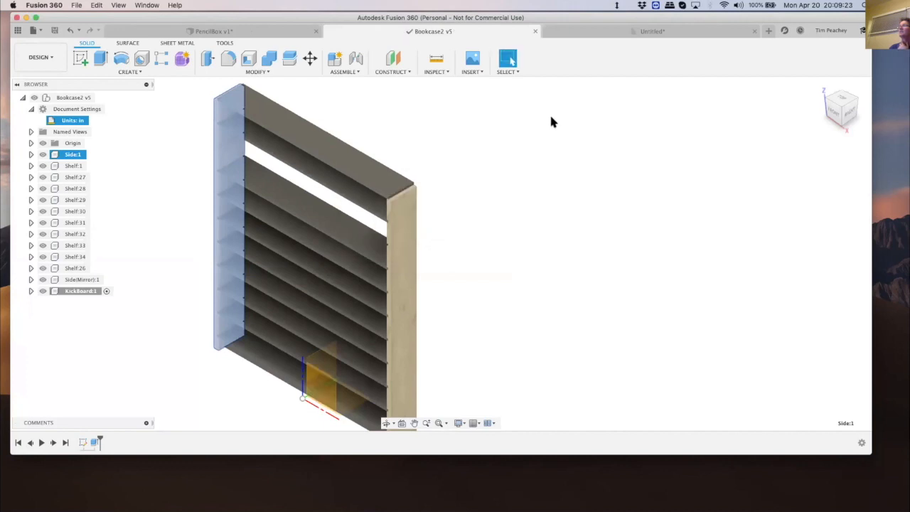
pyautogui.click(686, 32)
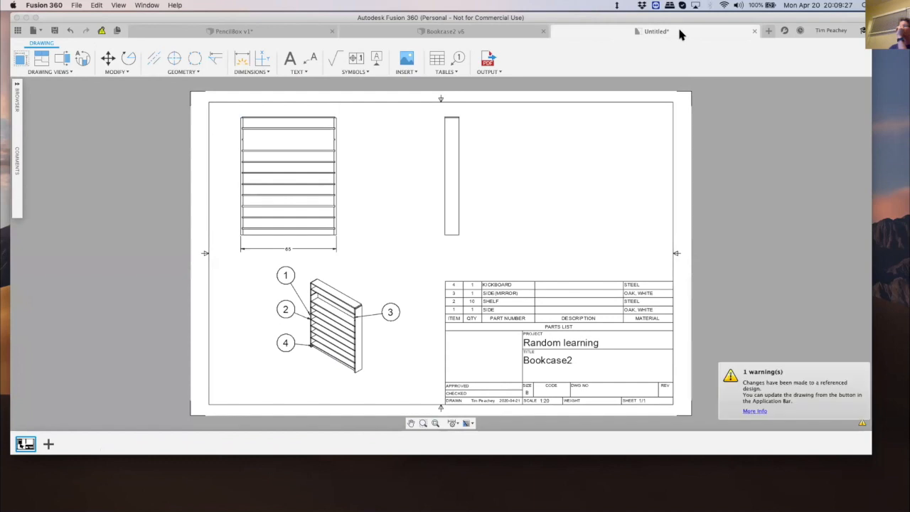
pyautogui.click(100, 31)
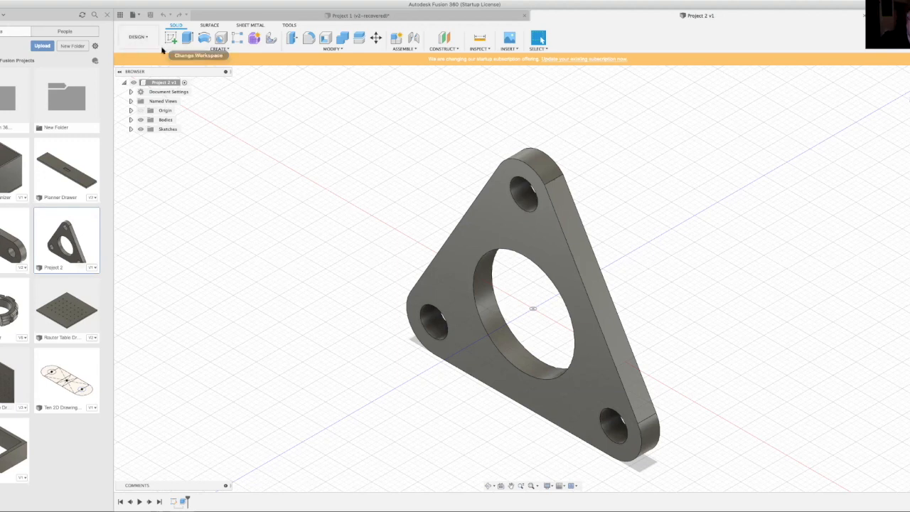
# Expand the Bodies folder of Project 2 and examine the commands offered for Origin, Bodies and Body1
pyautogui.rightClick(162, 111)
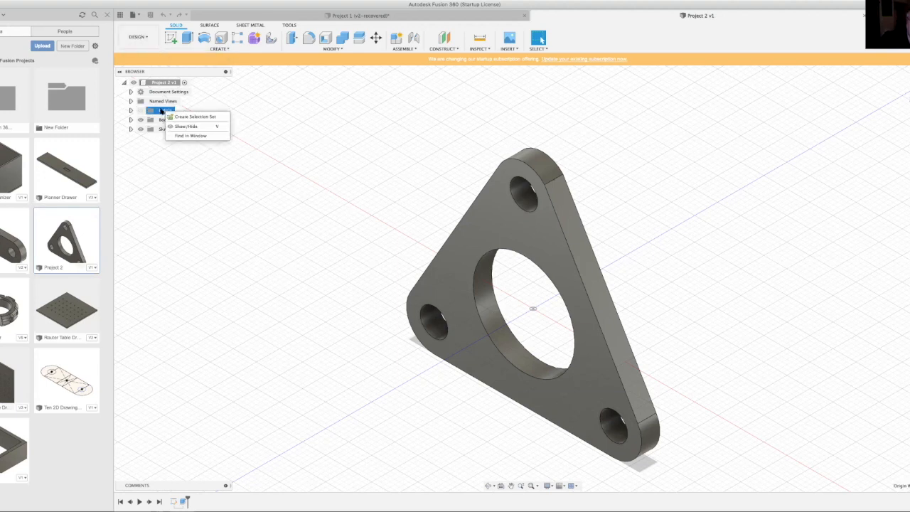
pyautogui.click(131, 110)
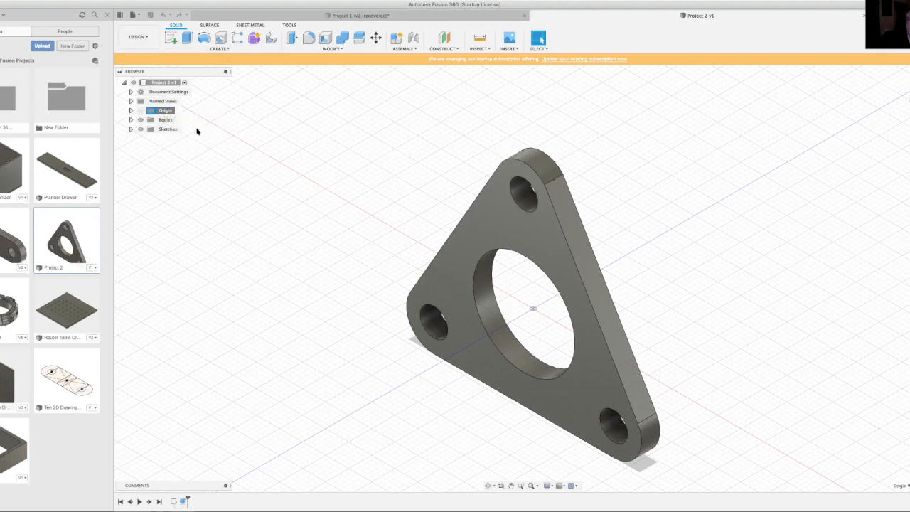
pyautogui.rightClick(166, 120)
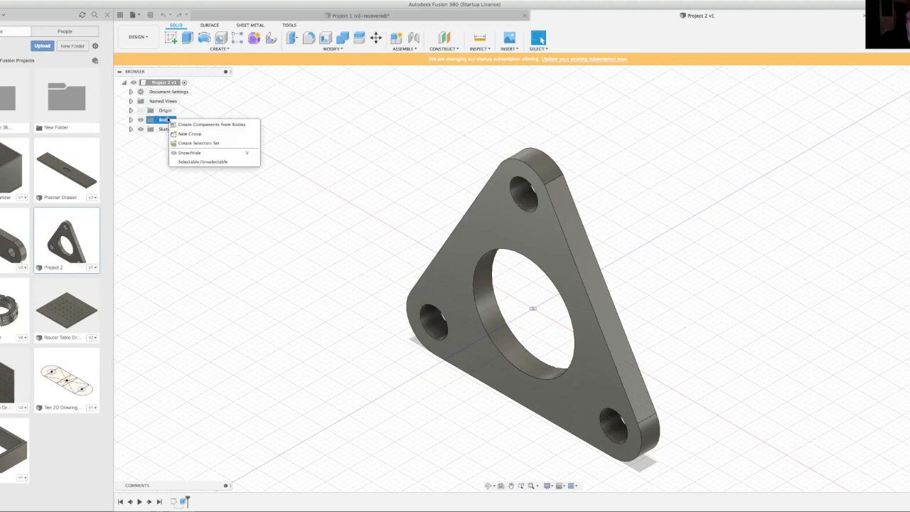
pyautogui.click(132, 120)
pyautogui.click(132, 120)
pyautogui.click(171, 129)
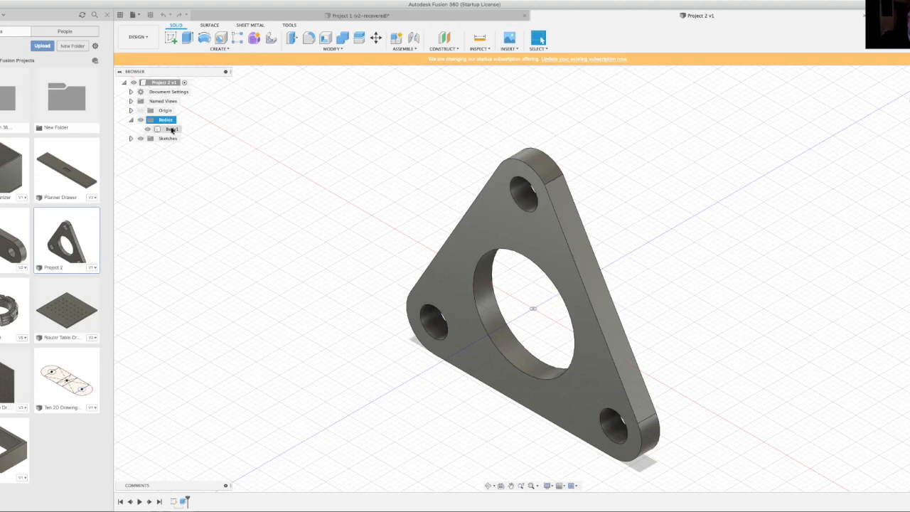
pyautogui.rightClick(172, 128)
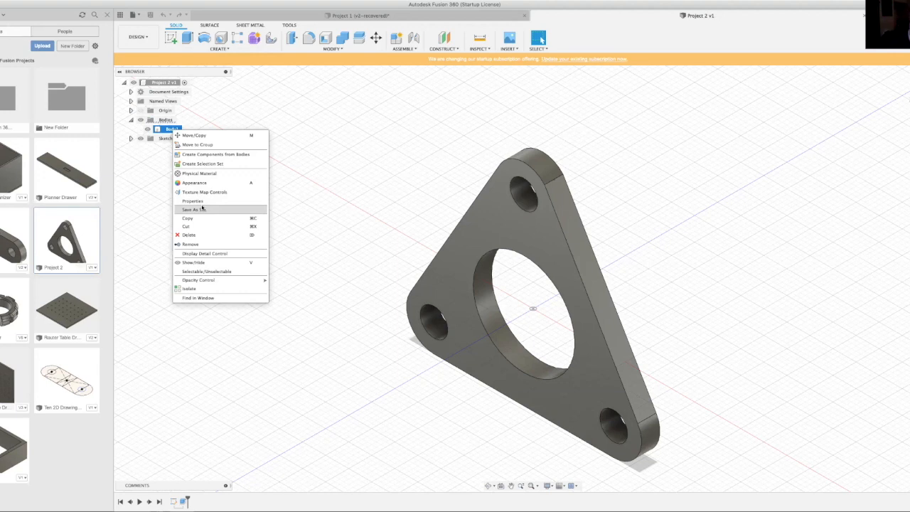
pyautogui.click(345, 166)
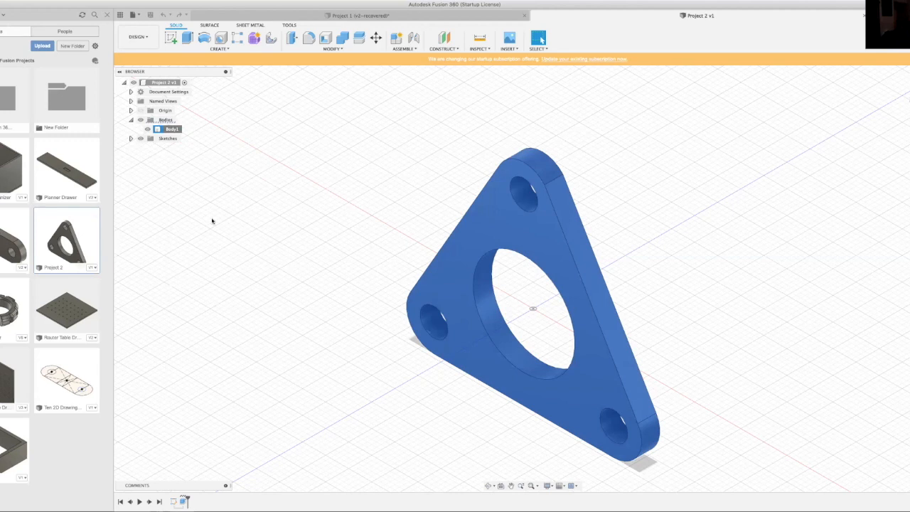
# Switch the Project 2 plate to the Manufacture workspace
pyautogui.click(147, 38)
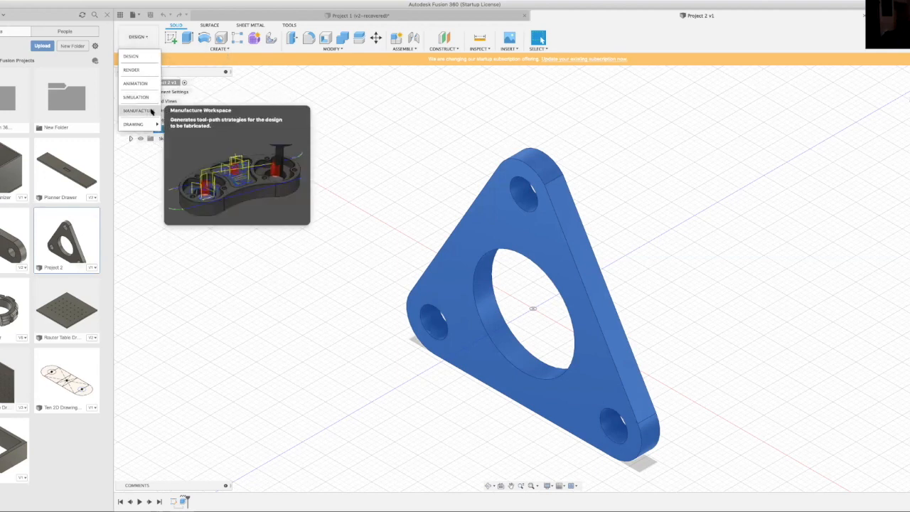
pyautogui.click(144, 112)
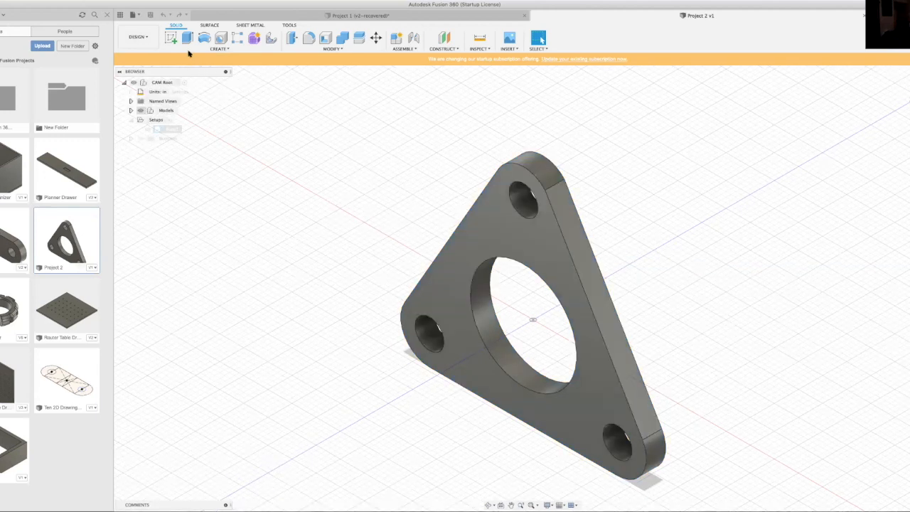
pyautogui.click(184, 49)
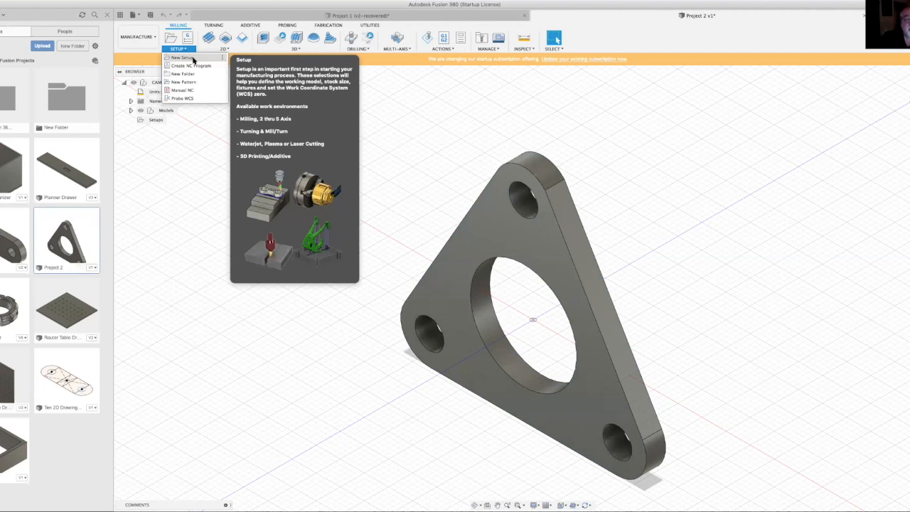
pyautogui.click(192, 60)
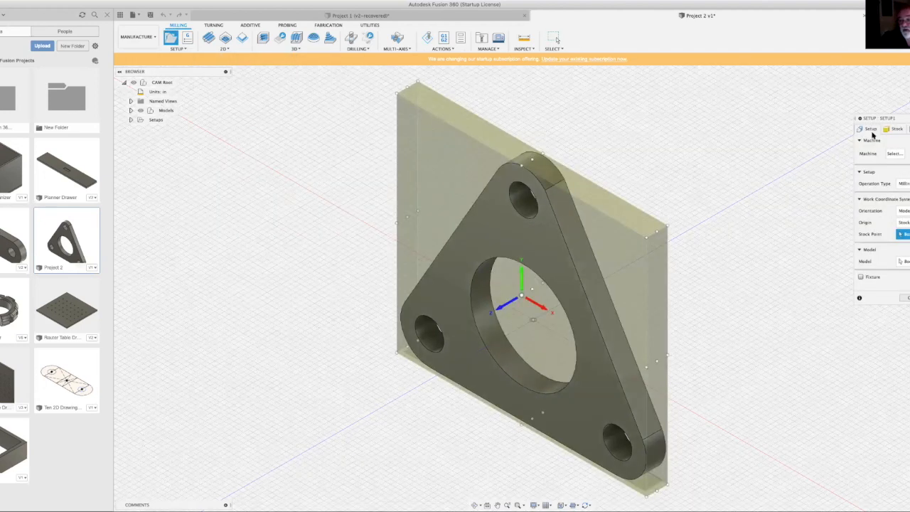
pyautogui.click(861, 141)
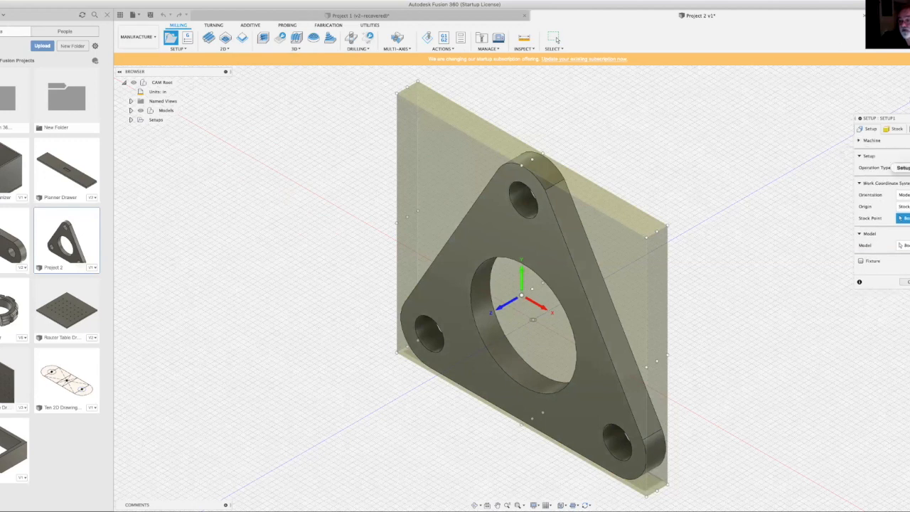
pyautogui.click(903, 167)
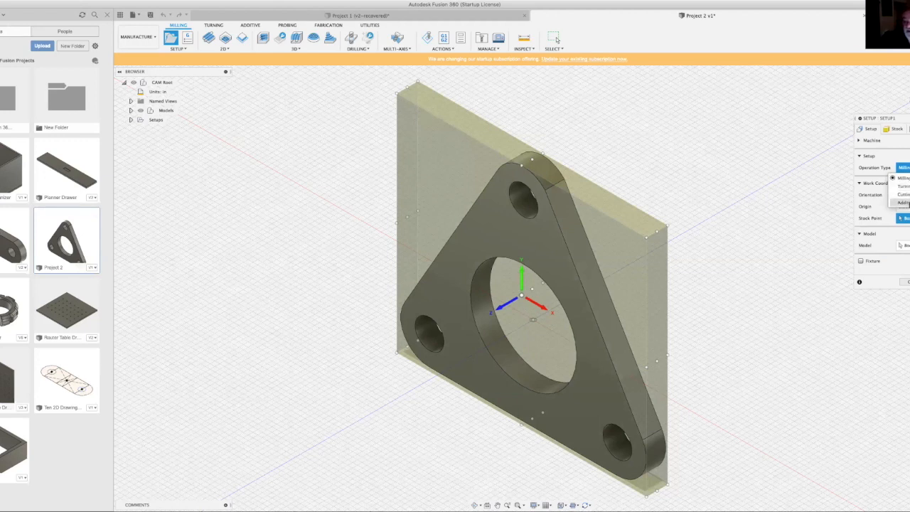
pyautogui.click(904, 203)
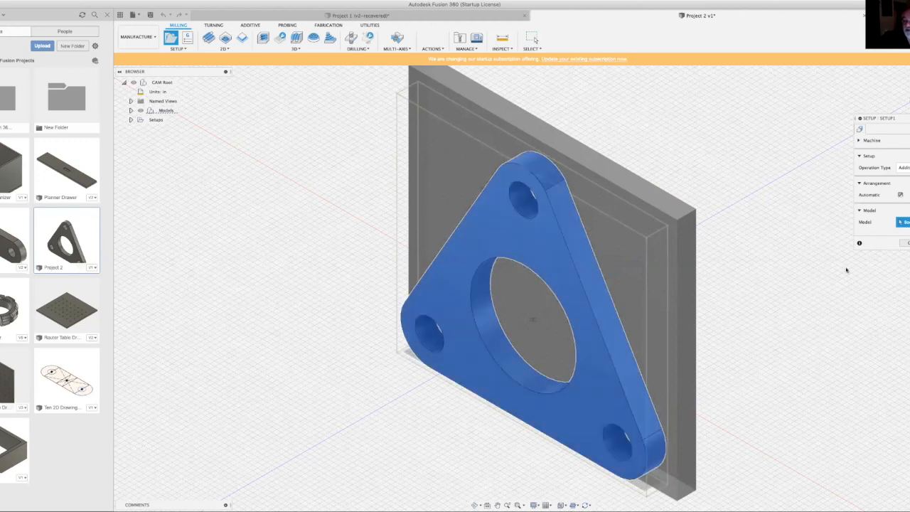
pyautogui.click(907, 243)
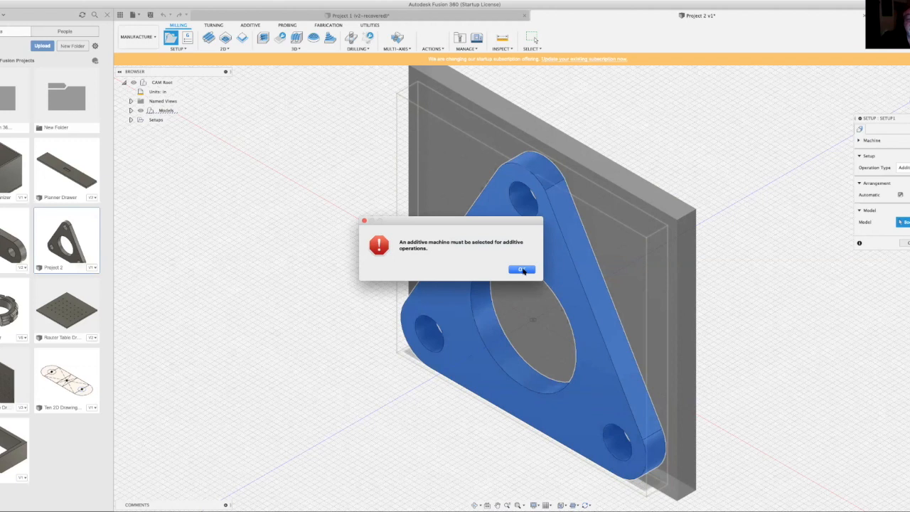
pyautogui.click(526, 271)
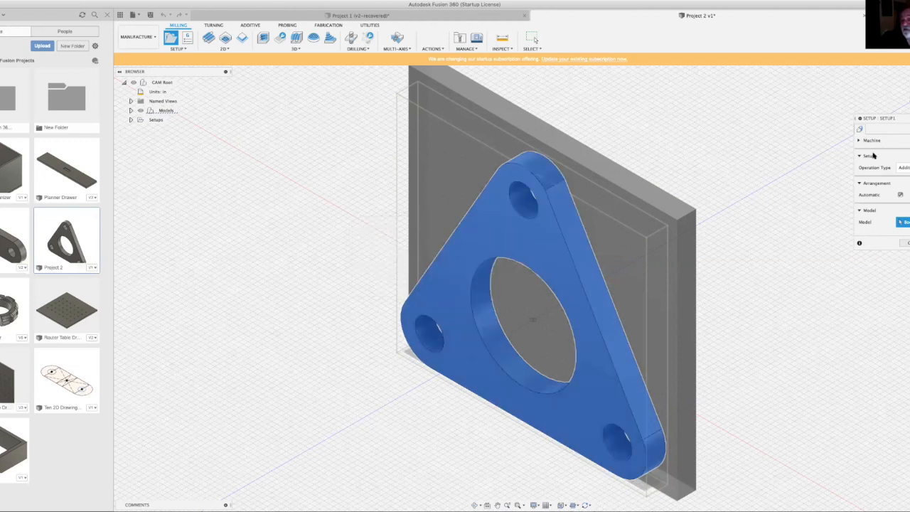
pyautogui.click(909, 243)
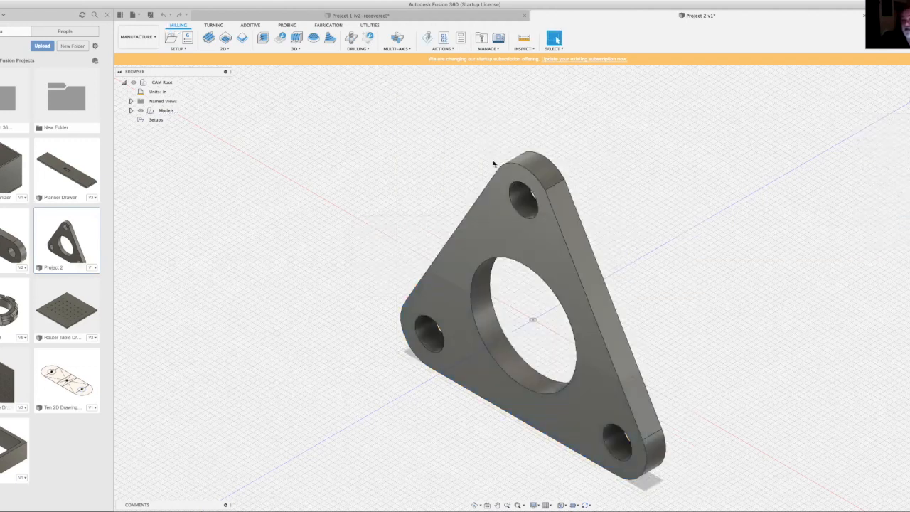
# Start a new setup with the Prusa i3 MK3S from the machine library and accept its machine configuration
pyautogui.rightClick(156, 121)
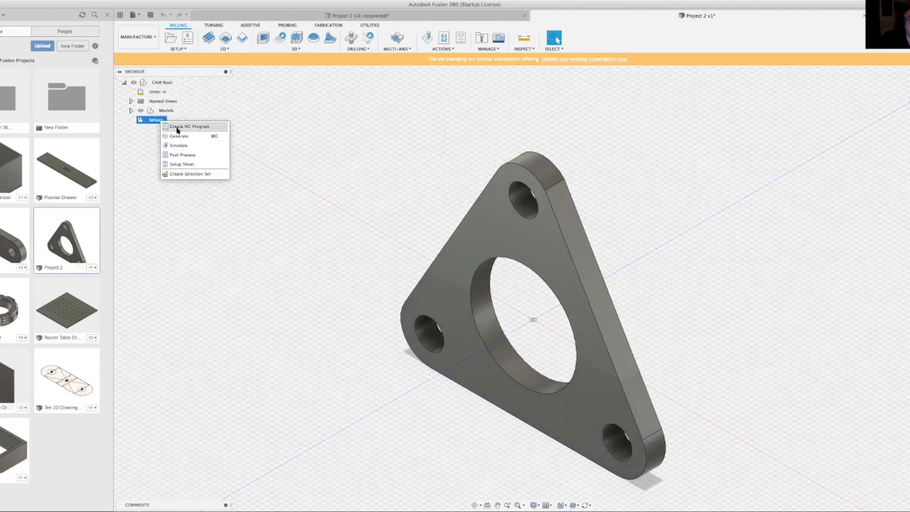
pyautogui.click(170, 49)
pyautogui.click(174, 50)
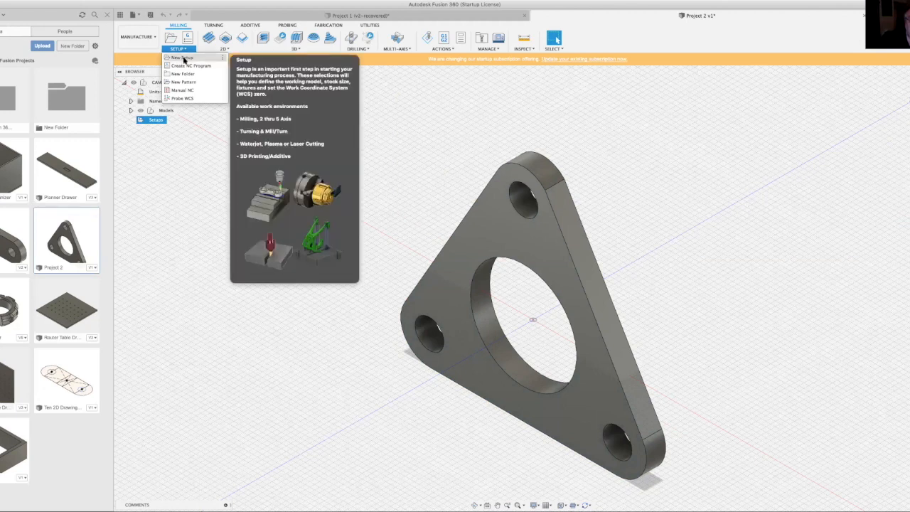
pyautogui.click(181, 60)
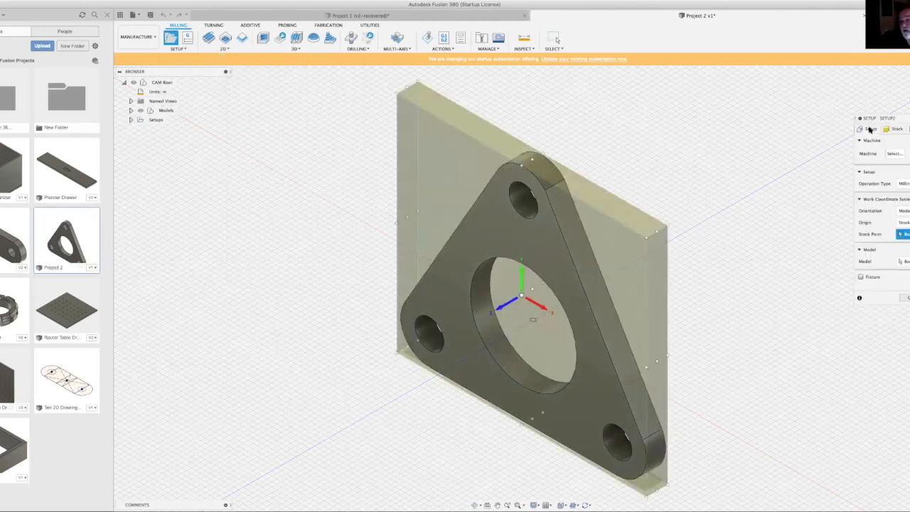
pyautogui.click(897, 154)
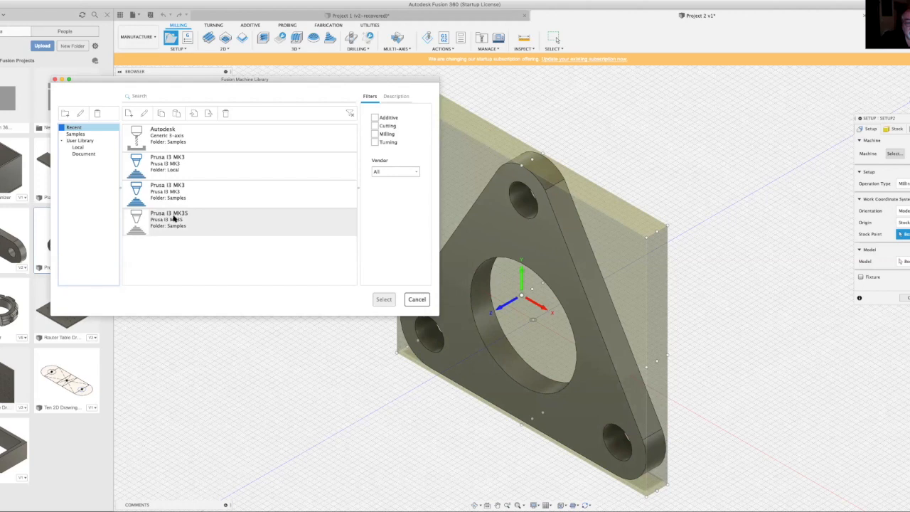
pyautogui.click(172, 219)
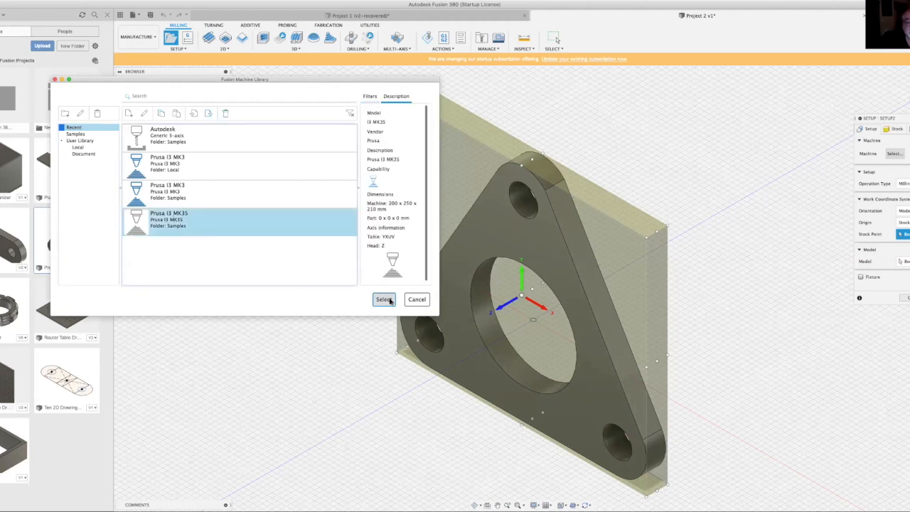
pyautogui.click(388, 301)
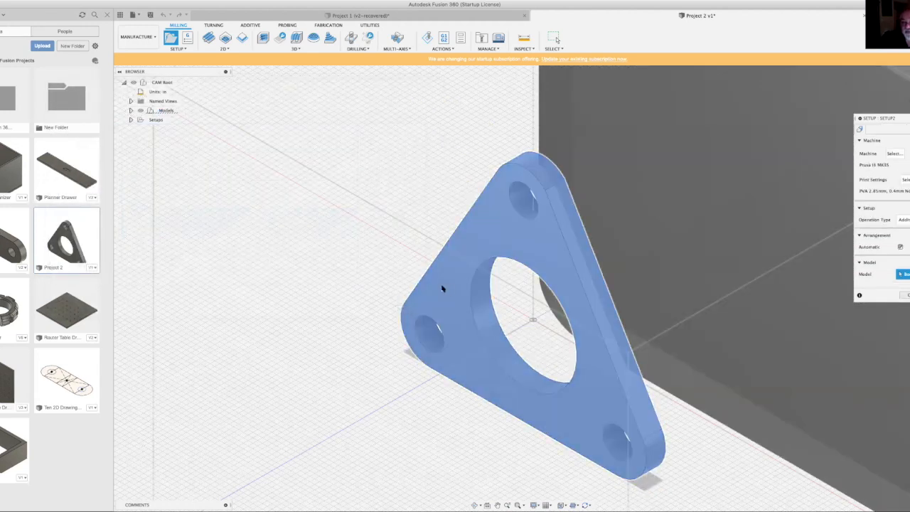
pyautogui.scroll(-5, 442, 288)
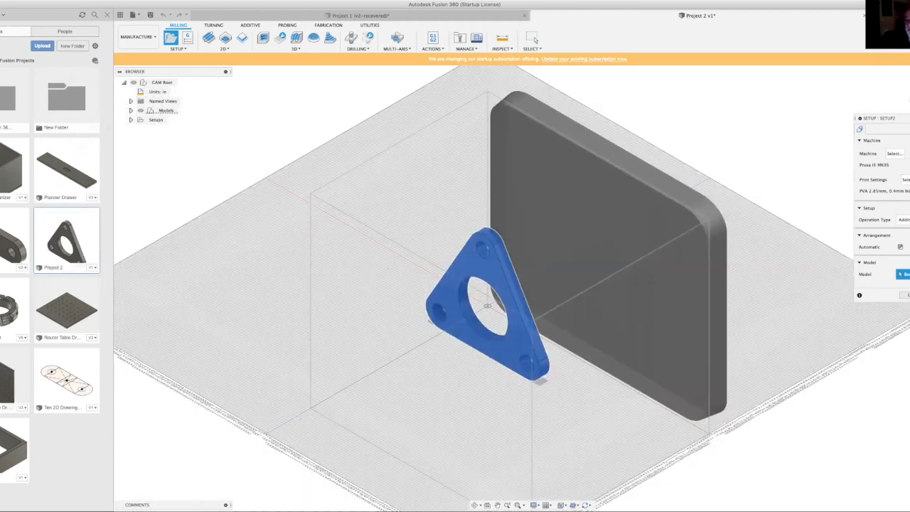
pyautogui.click(895, 155)
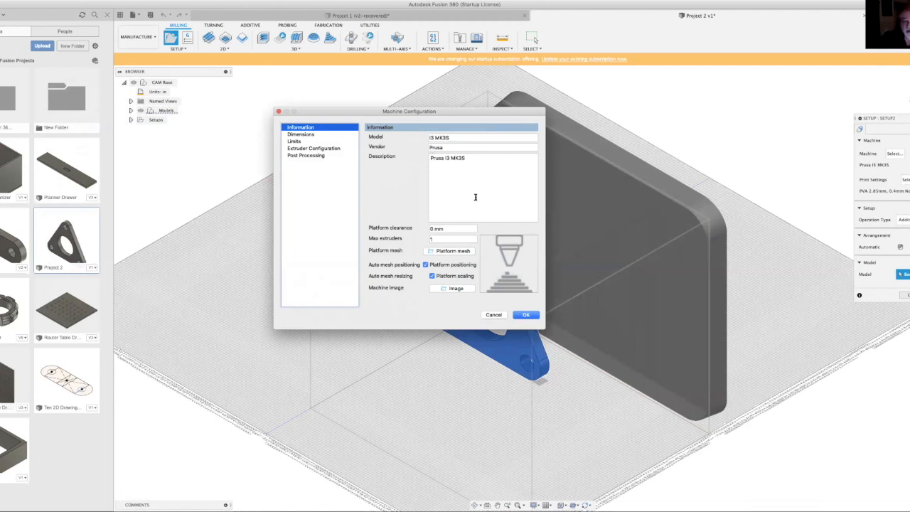
pyautogui.click(528, 315)
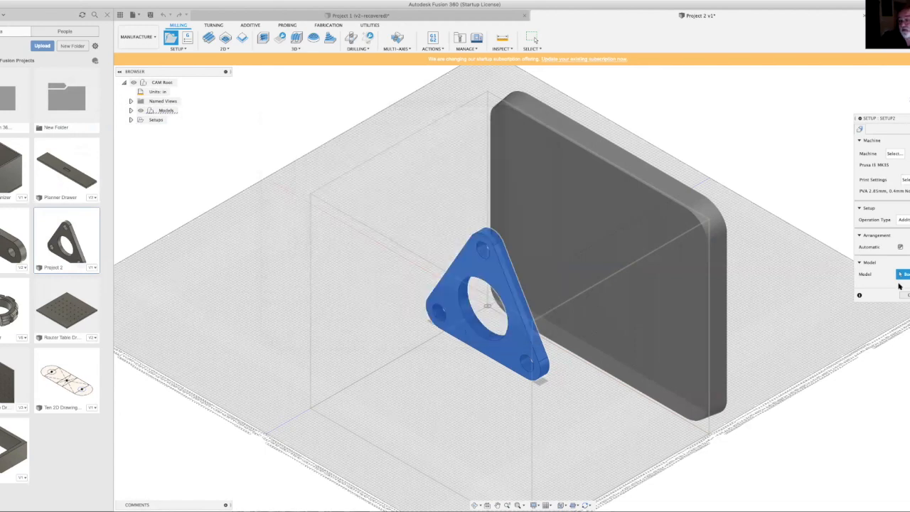
# Reselect the triangular plate as the setup's model and choose the PLA 1.75mm, 0.4mm Nozzle print settings
pyautogui.click(487, 268)
pyautogui.click(909, 274)
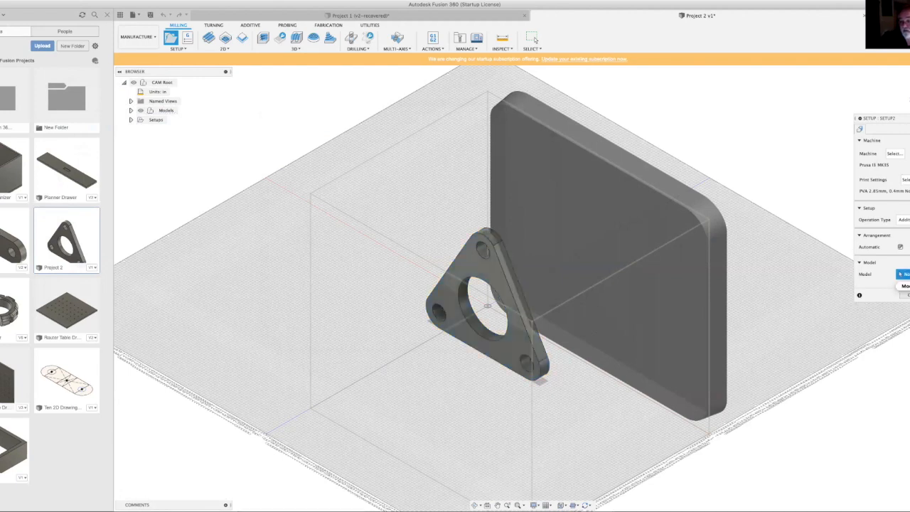
pyautogui.click(500, 283)
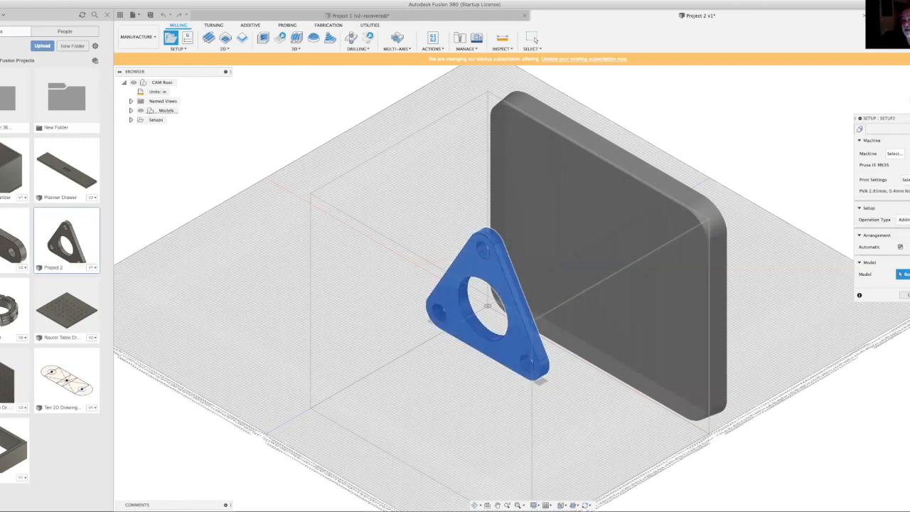
pyautogui.click(905, 179)
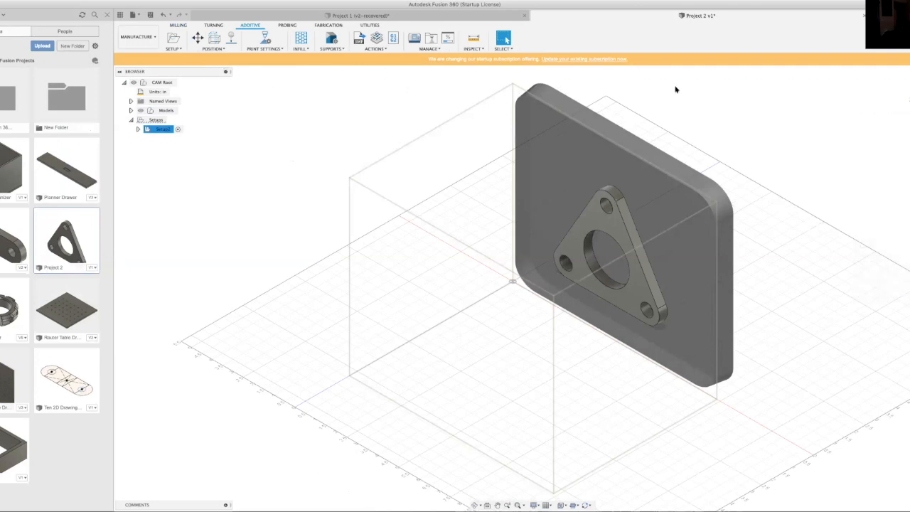
# Examine the setup's print settings, including the sparse infill patterns and the skirt/brim, raft and support values
pyautogui.click(227, 50)
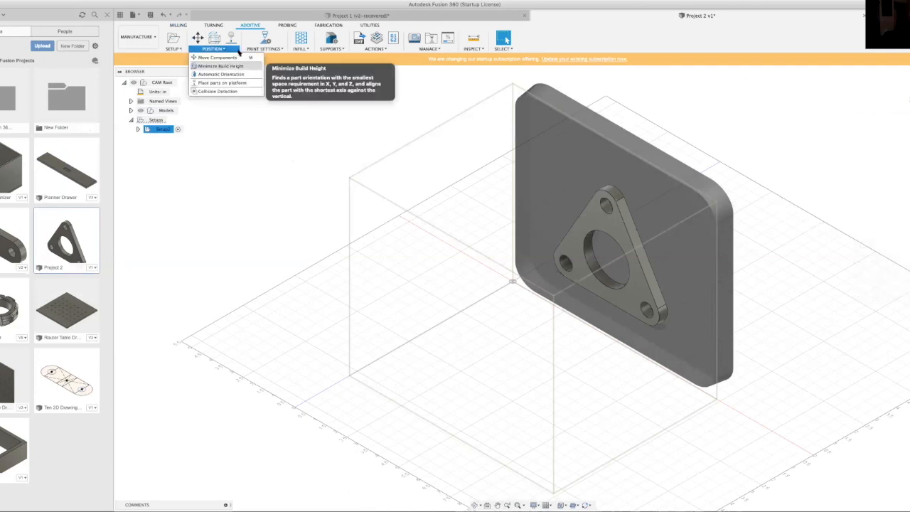
pyautogui.click(276, 49)
pyautogui.click(273, 50)
pyautogui.click(257, 58)
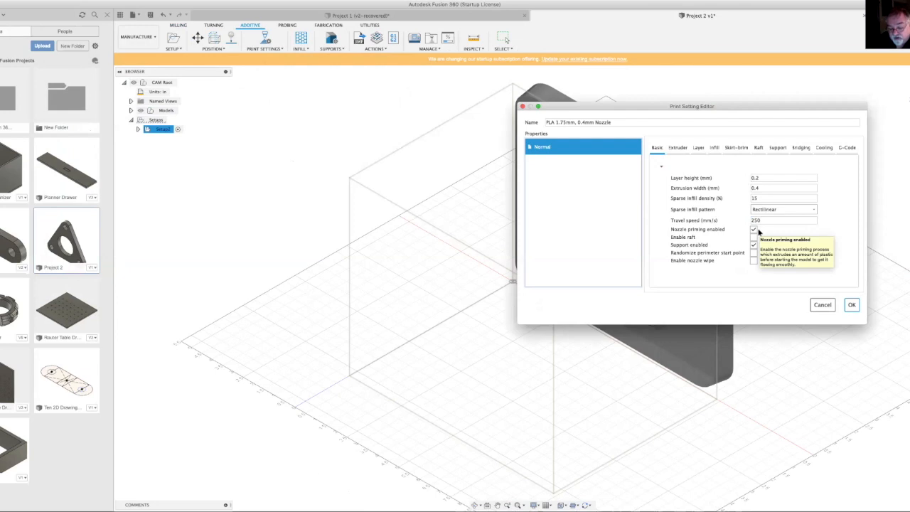
pyautogui.click(813, 210)
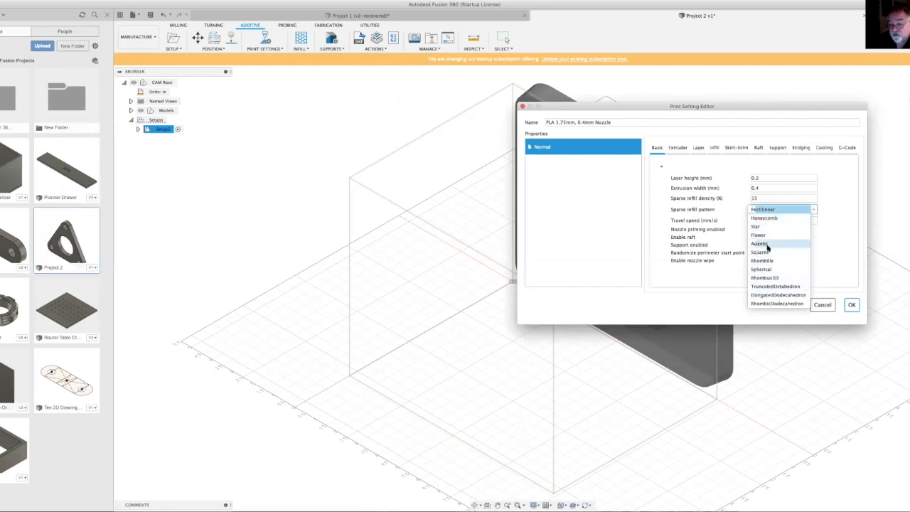
pyautogui.click(828, 258)
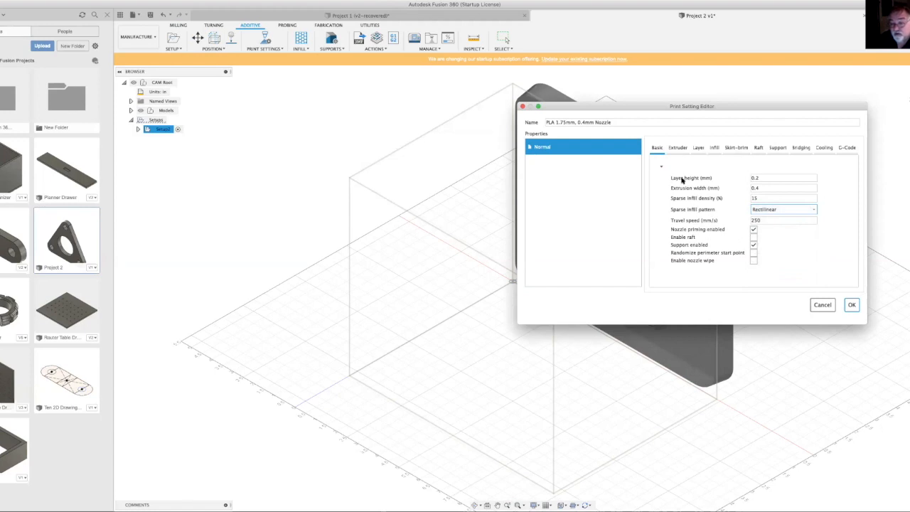
pyautogui.click(714, 148)
pyautogui.click(728, 150)
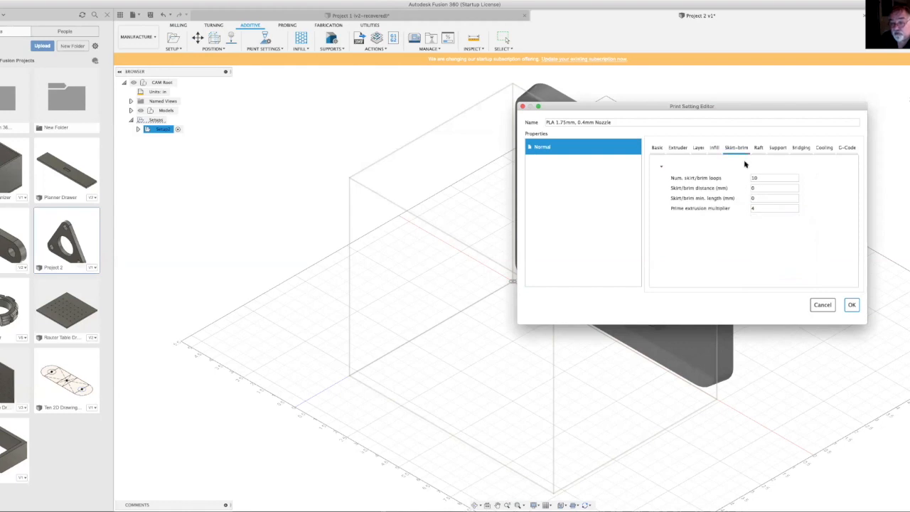
pyautogui.click(758, 148)
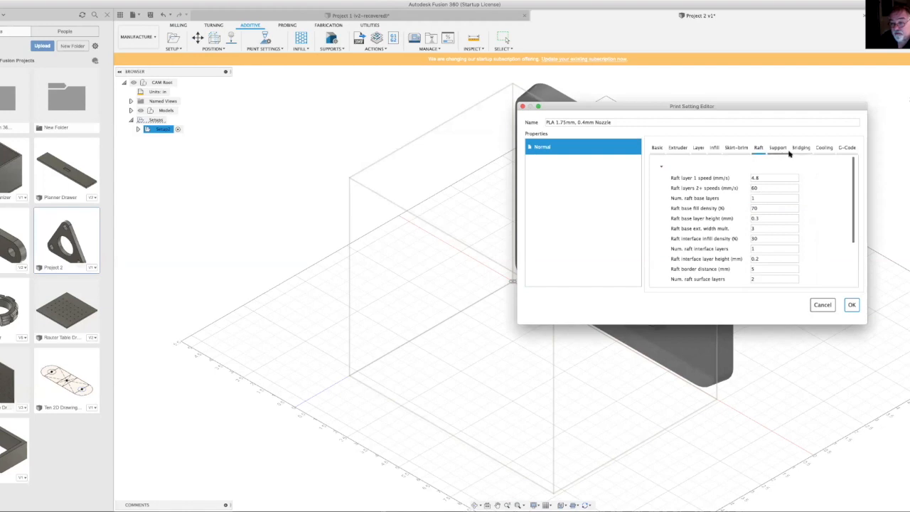
pyautogui.click(779, 150)
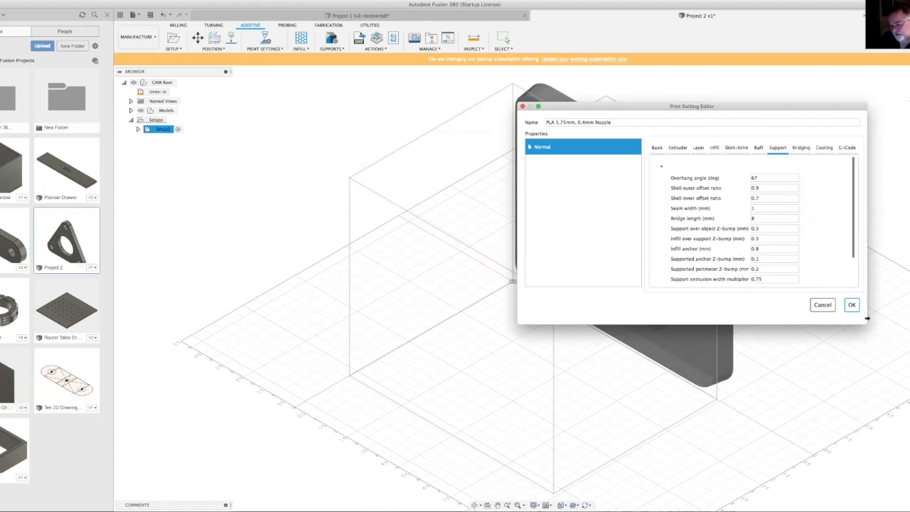
pyautogui.click(852, 306)
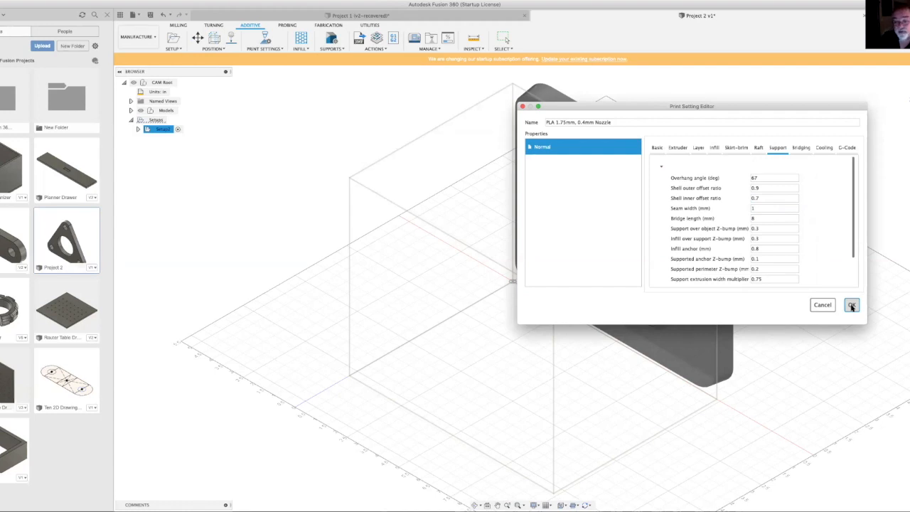
pyautogui.click(852, 306)
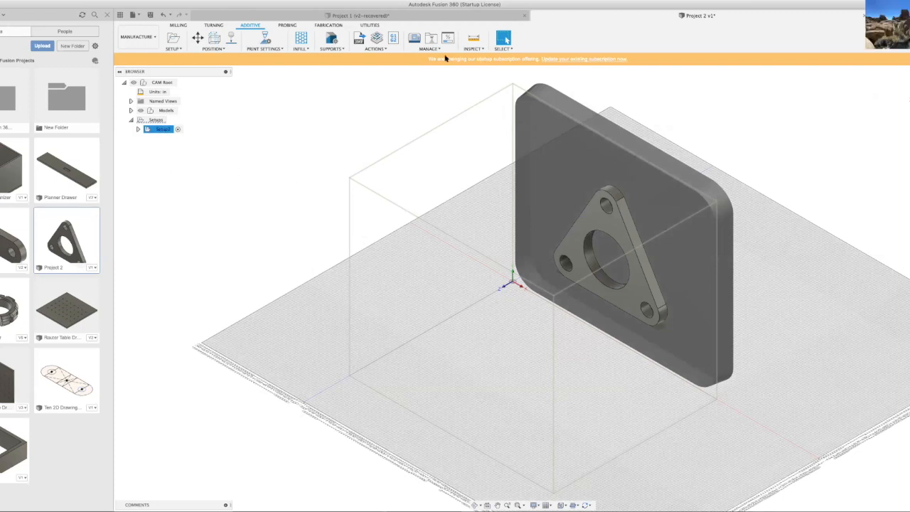
pyautogui.rightClick(163, 129)
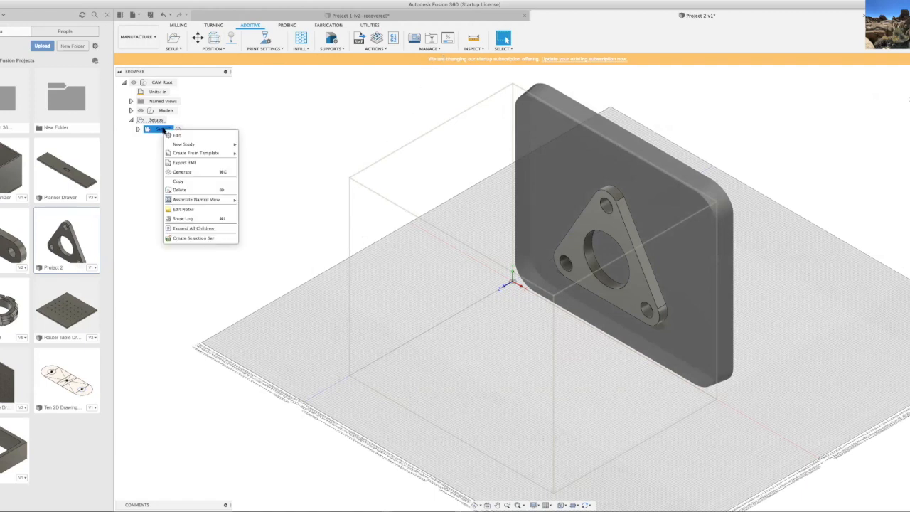
pyautogui.click(275, 109)
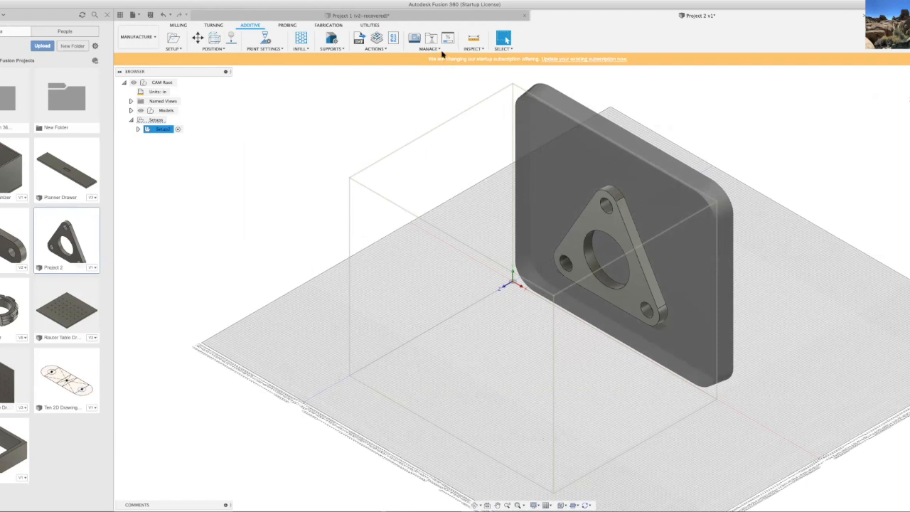
pyautogui.click(440, 49)
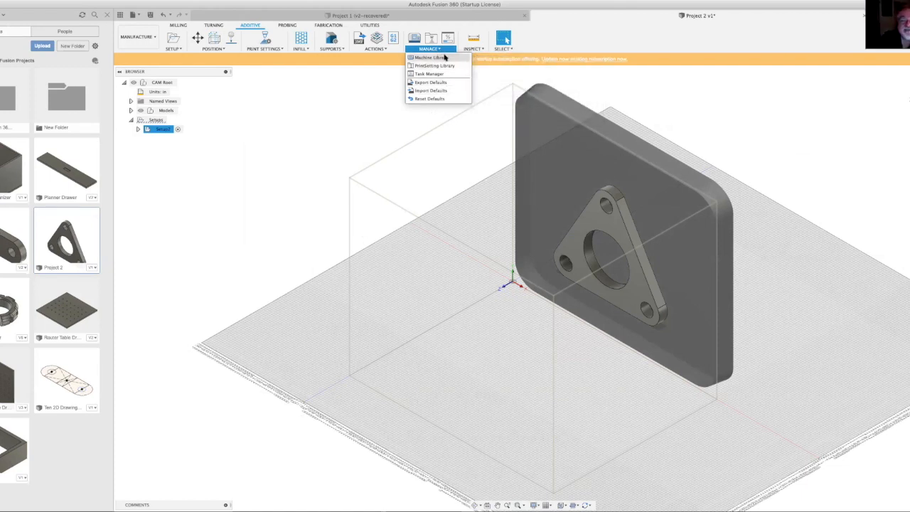
pyautogui.moveTo(522, 50)
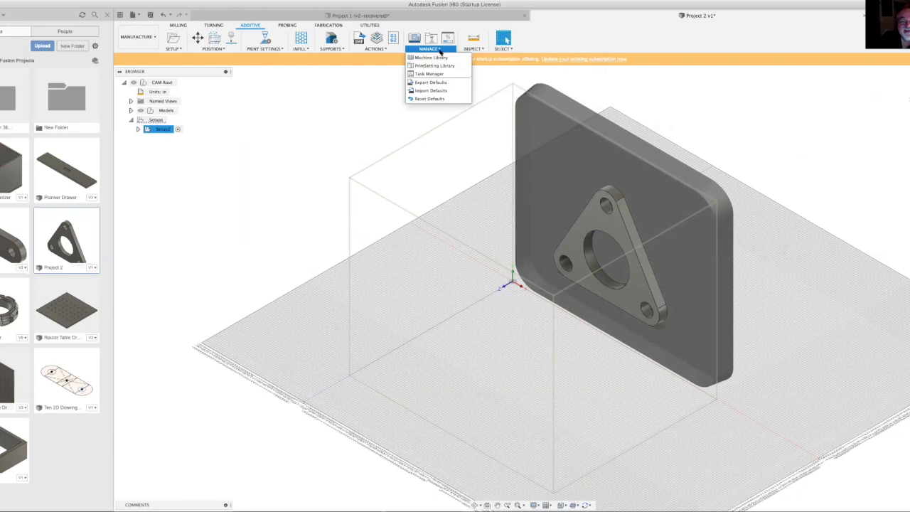
# Generate the additive toolpath for the Project 2 setup
pyautogui.click(382, 51)
pyautogui.click(380, 51)
pyautogui.click(375, 59)
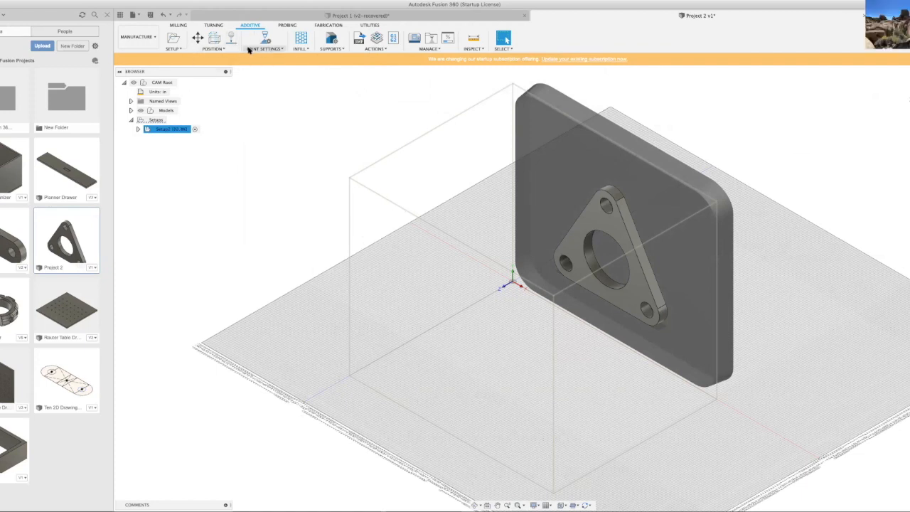
# Run Automatic Orientation on the triangular plate, keeping the default parameters and ranking options
pyautogui.click(225, 50)
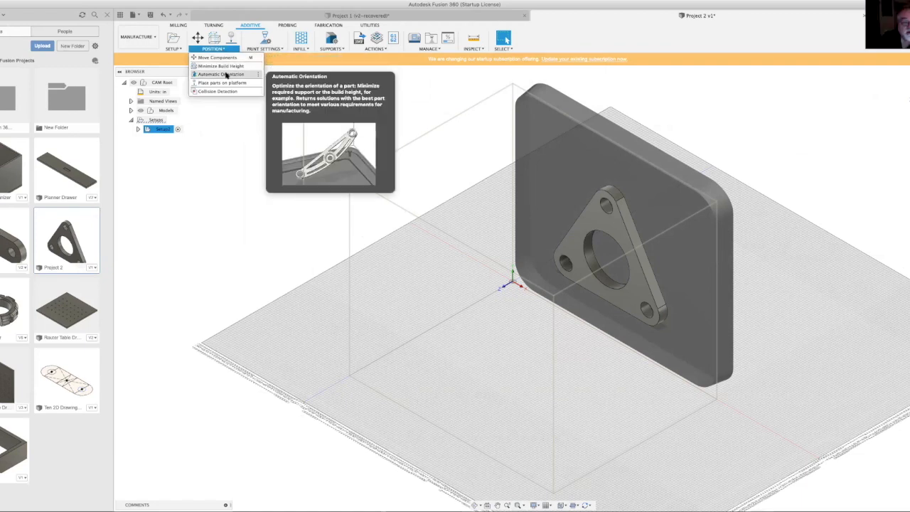
pyautogui.click(226, 75)
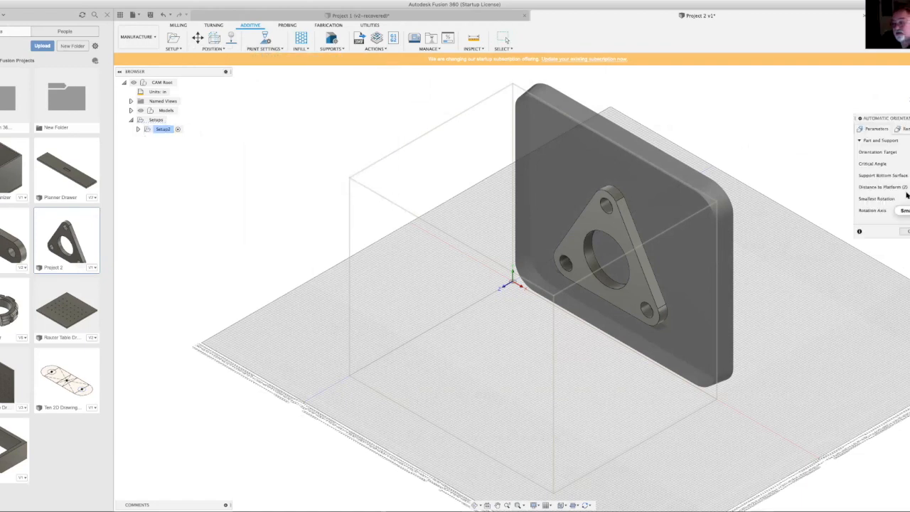
pyautogui.click(903, 129)
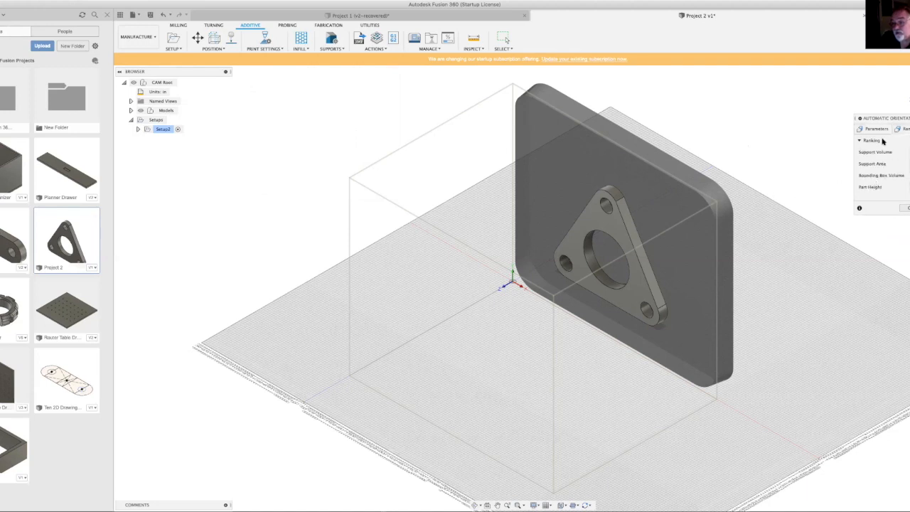
pyautogui.click(904, 209)
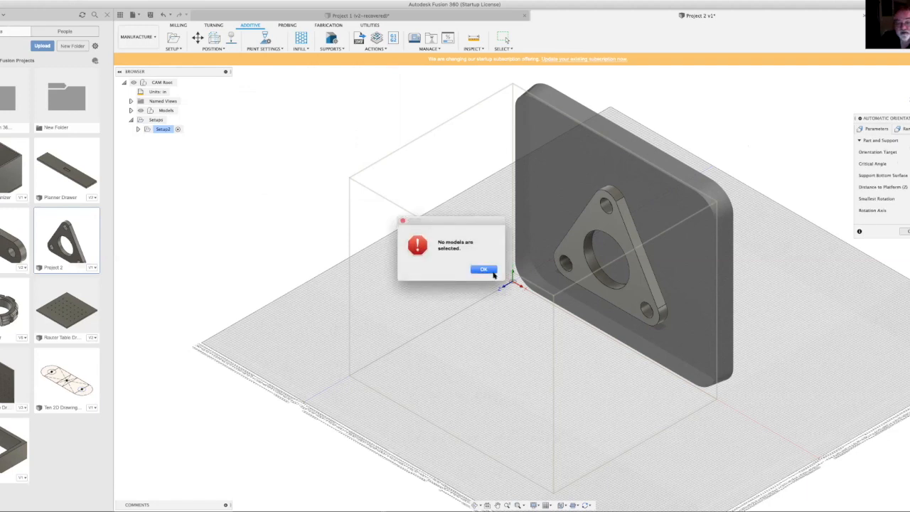
pyautogui.click(483, 270)
pyautogui.click(601, 227)
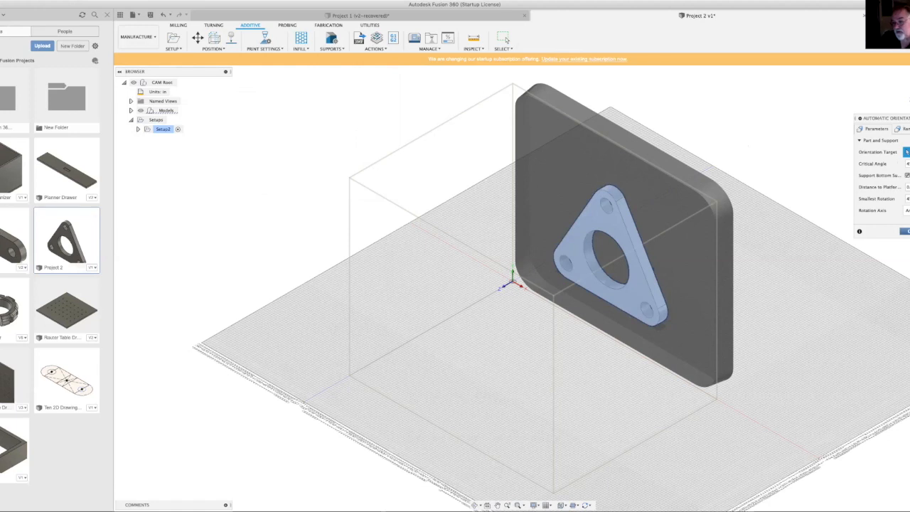
pyautogui.press('Return')
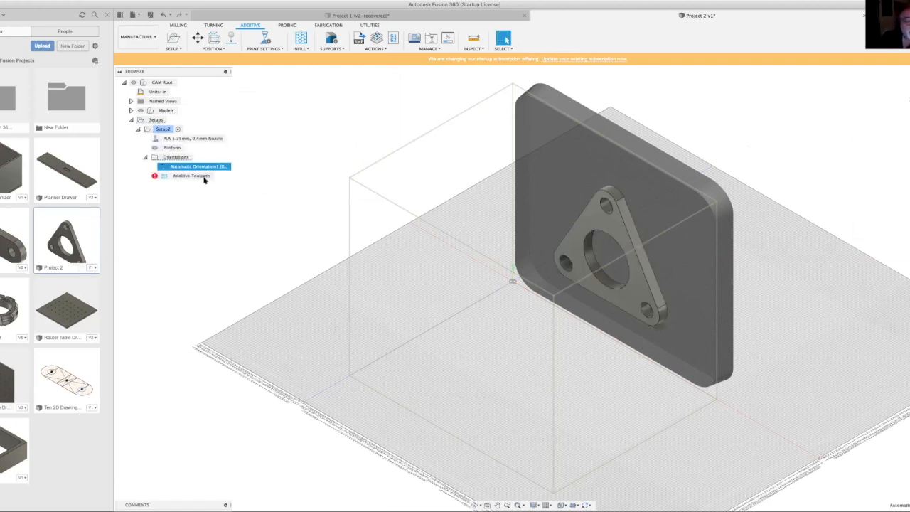
# Open the automatic orientation's results and compare how the different ranked solutions place the triangular plate
pyautogui.rightClick(188, 176)
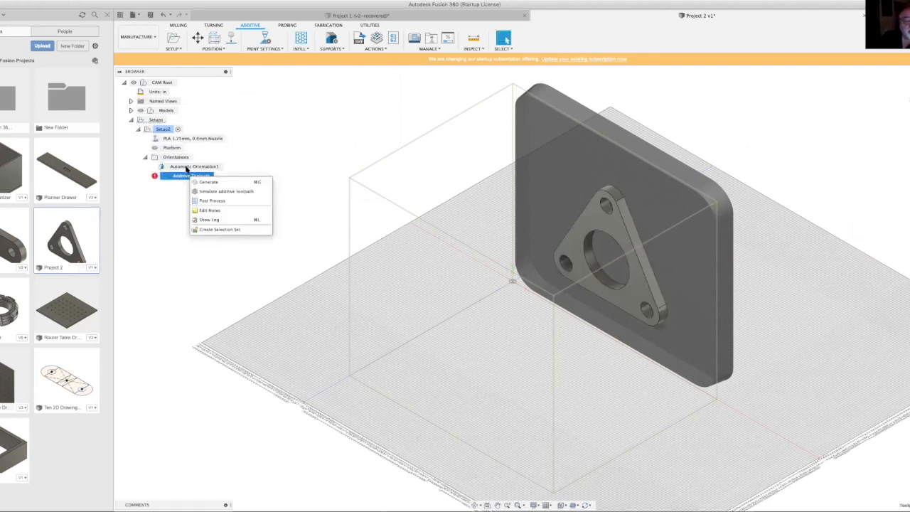
pyautogui.rightClick(186, 167)
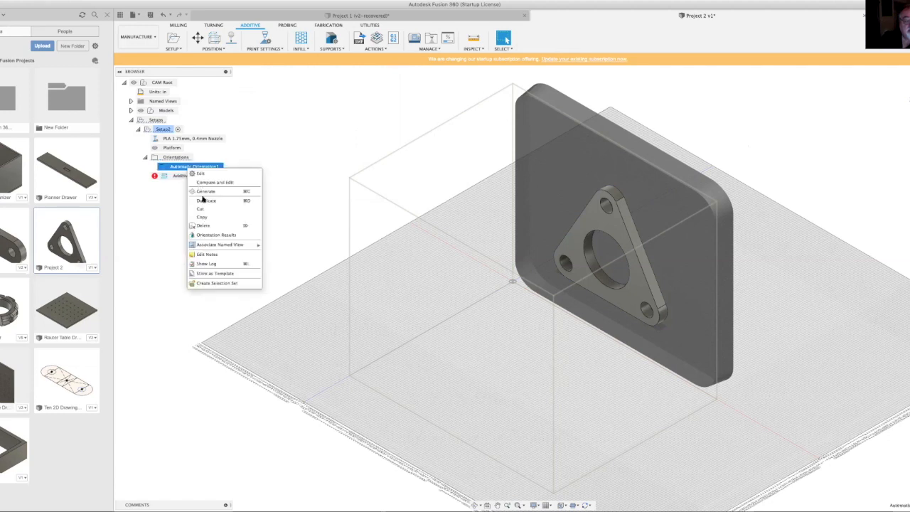
pyautogui.click(214, 236)
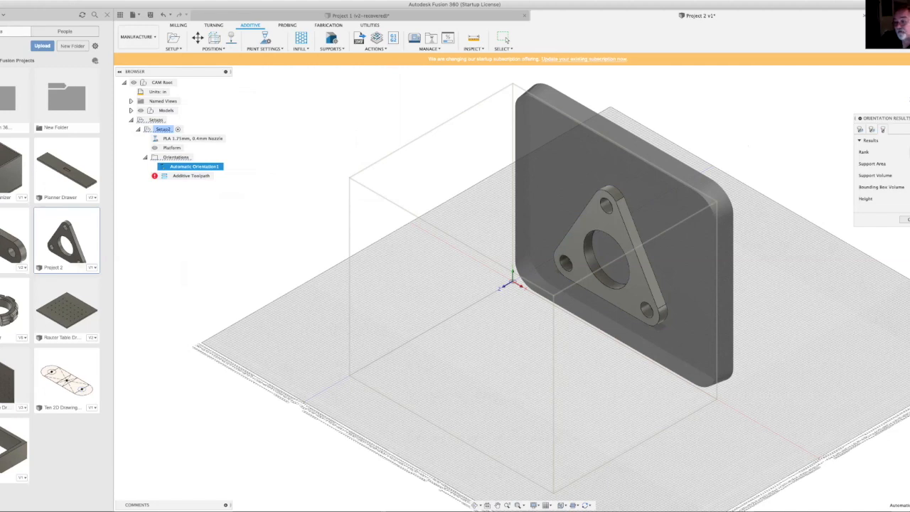
pyautogui.click(909, 174)
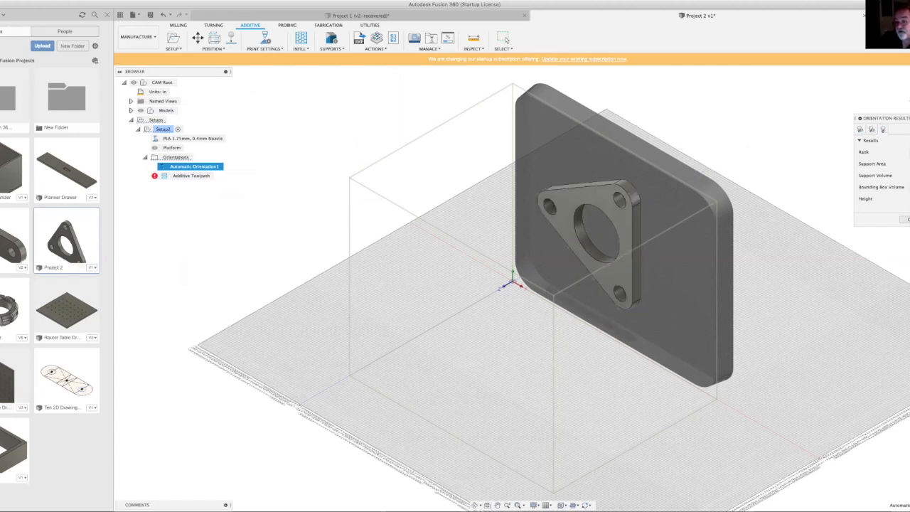
pyautogui.click(908, 153)
pyautogui.click(909, 185)
pyautogui.click(909, 152)
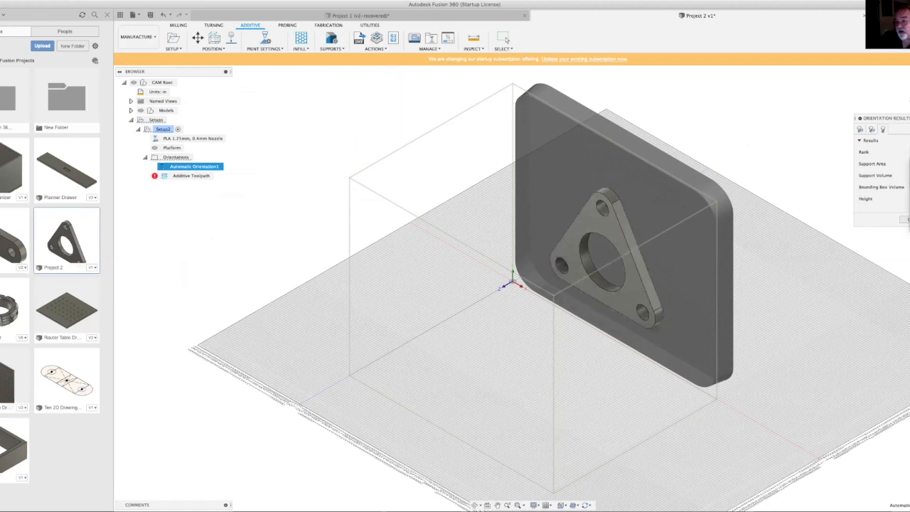
pyautogui.click(908, 193)
pyautogui.click(909, 152)
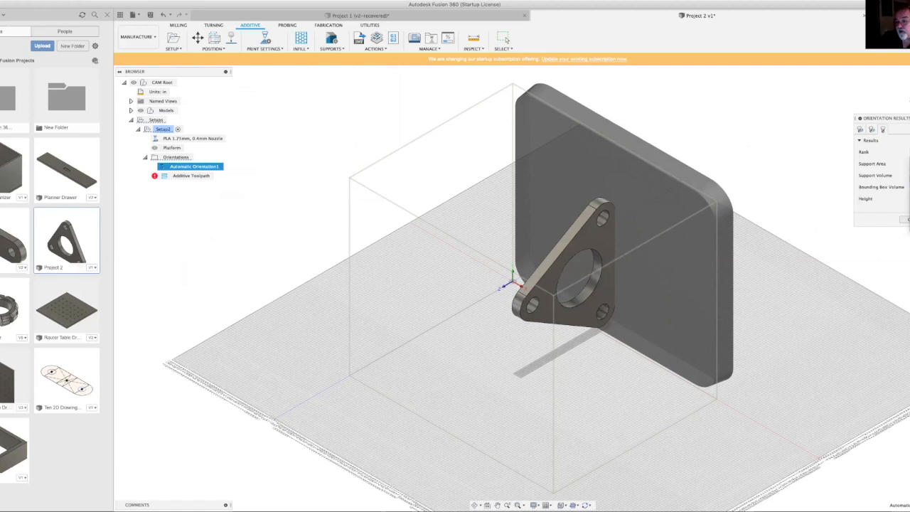
pyautogui.click(908, 186)
pyautogui.click(909, 152)
pyautogui.click(909, 186)
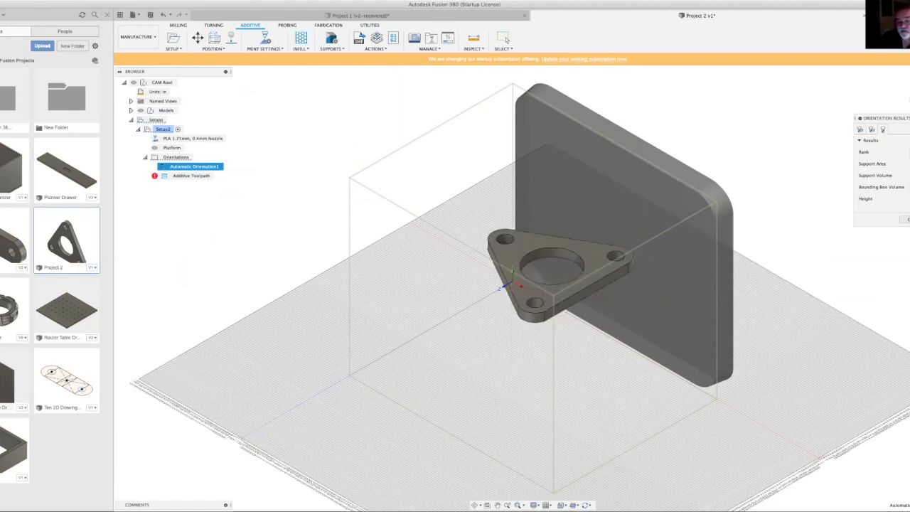
pyautogui.click(909, 152)
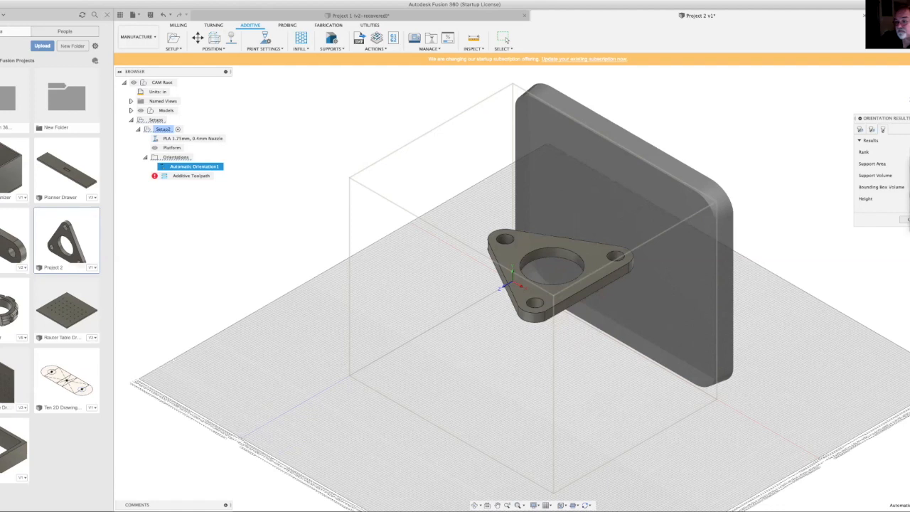
pyautogui.click(908, 189)
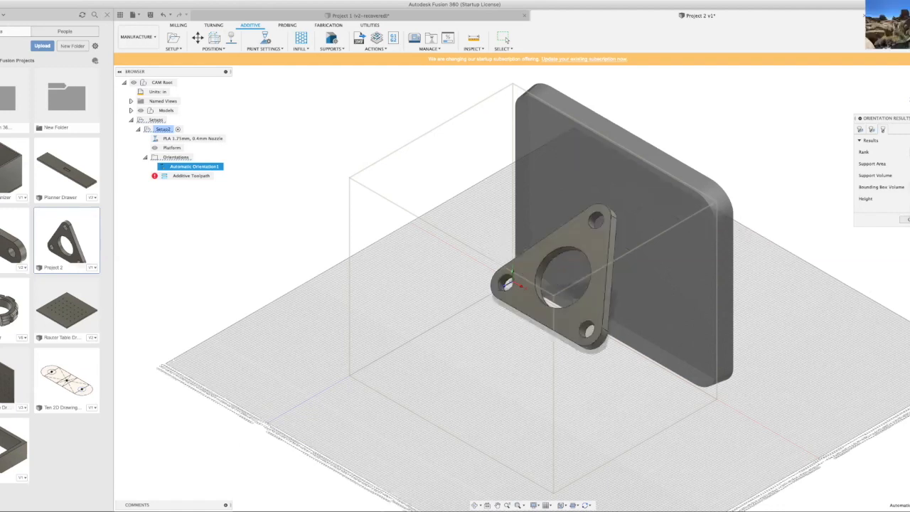
pyautogui.click(908, 152)
pyautogui.click(909, 196)
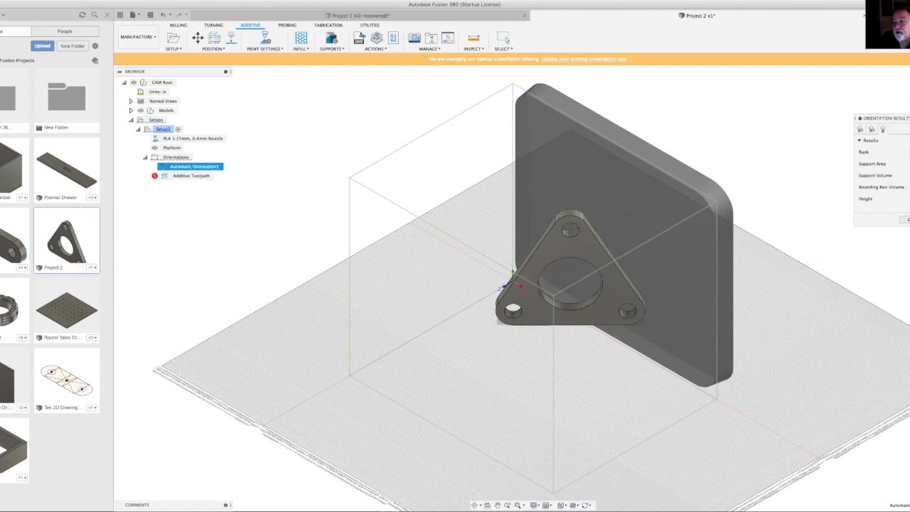
# Choose a ranked orientation that lays the triangular plate flat on the build platform and close the orientation results
pyautogui.keyDown('shift'); pyautogui.moveTo(502, 287); pyautogui.dragTo(492, 246, button='middle'); pyautogui.keyUp('shift')
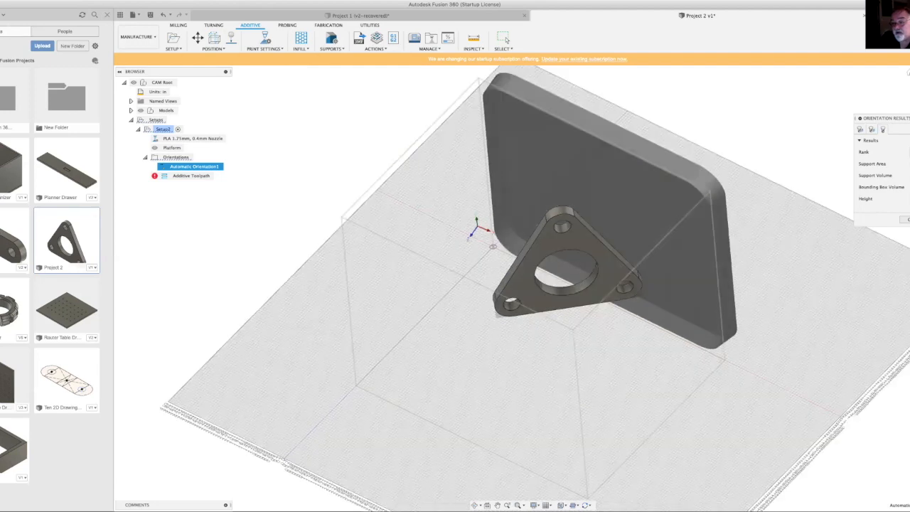
pyautogui.moveTo(909, 93); pyautogui.dragTo(909, 165)
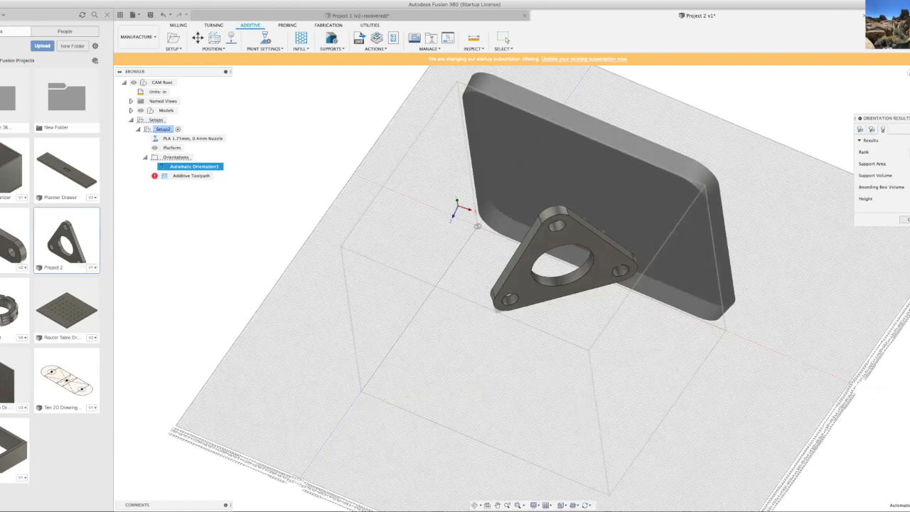
pyautogui.moveTo(909, 89); pyautogui.dragTo(901, 106)
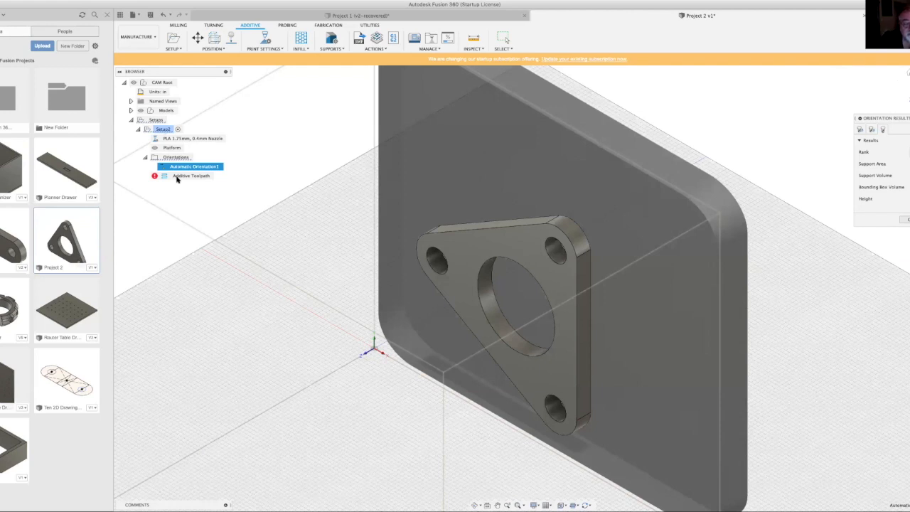
pyautogui.press('Escape')
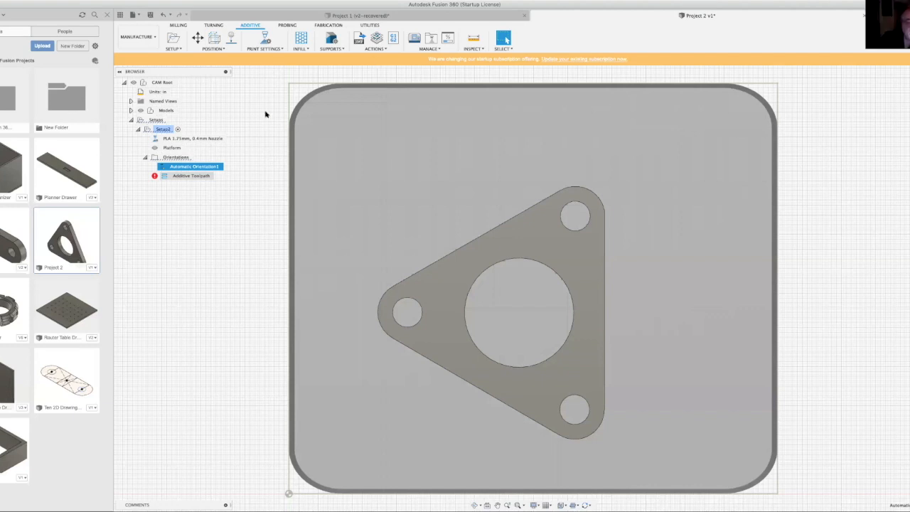
# Generate the plate's additive toolpath and play its layer simulation, pausing partway through
pyautogui.rightClick(209, 179)
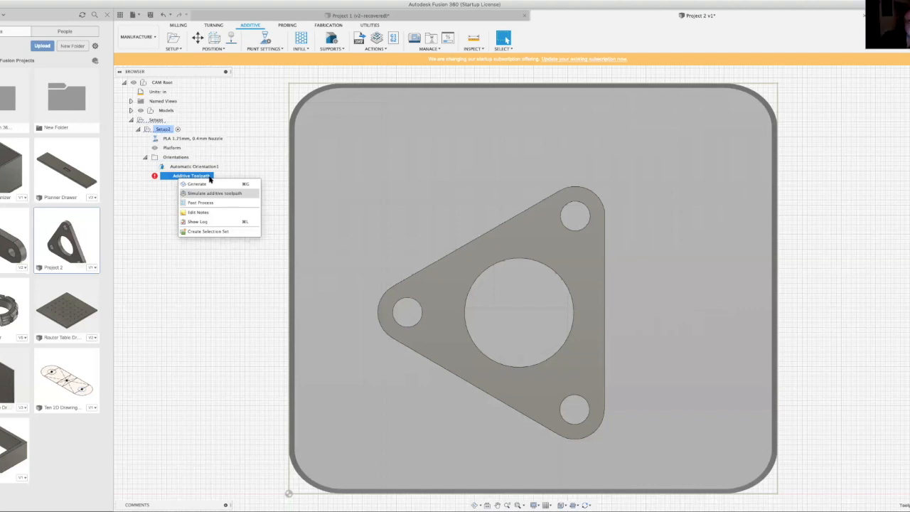
pyautogui.click(211, 224)
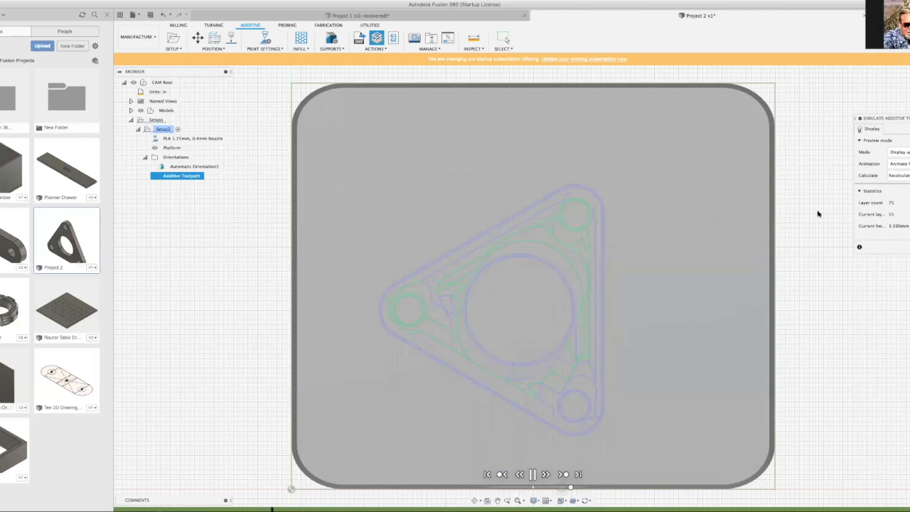
pyautogui.press('space')
pyautogui.press('Escape')
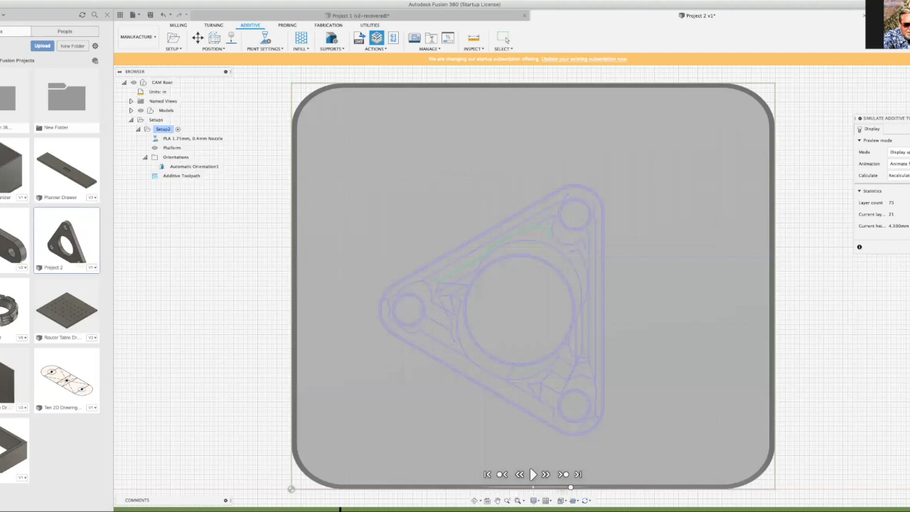
pyautogui.scroll(-3, 533, 286)
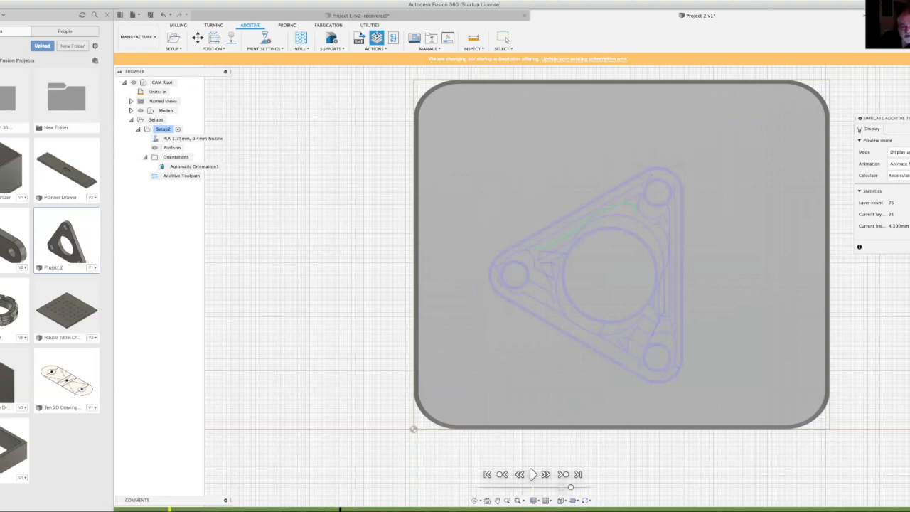
# Create a milling setup with box stock around the Project 1 link and bring up the 2D milling operations
pyautogui.press('super+Tab')
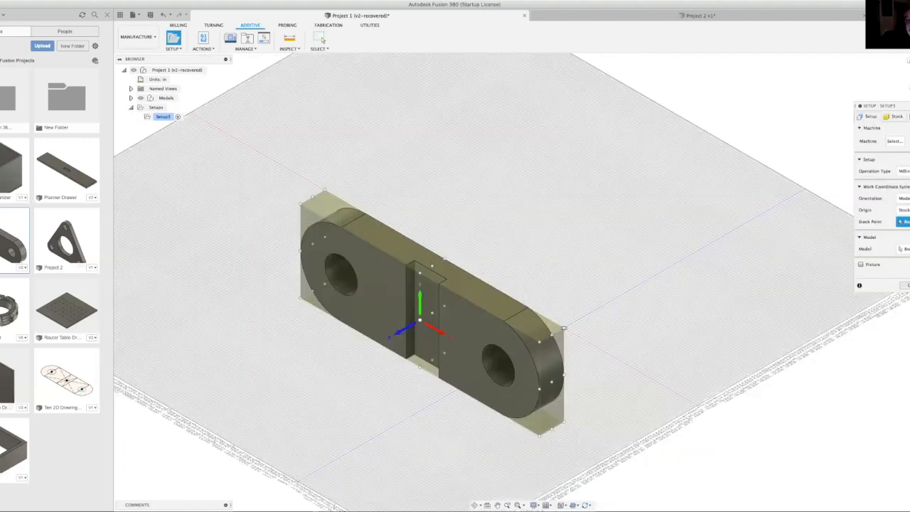
pyautogui.click(894, 116)
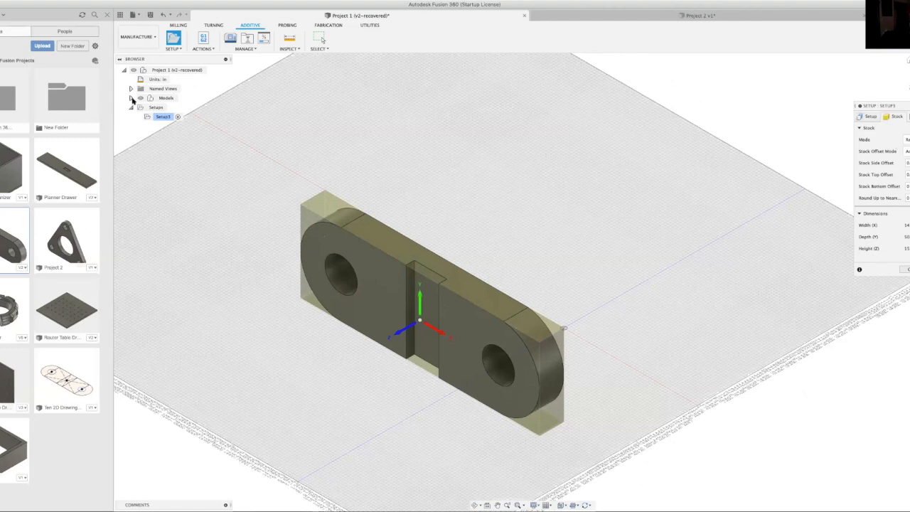
pyautogui.press('Return')
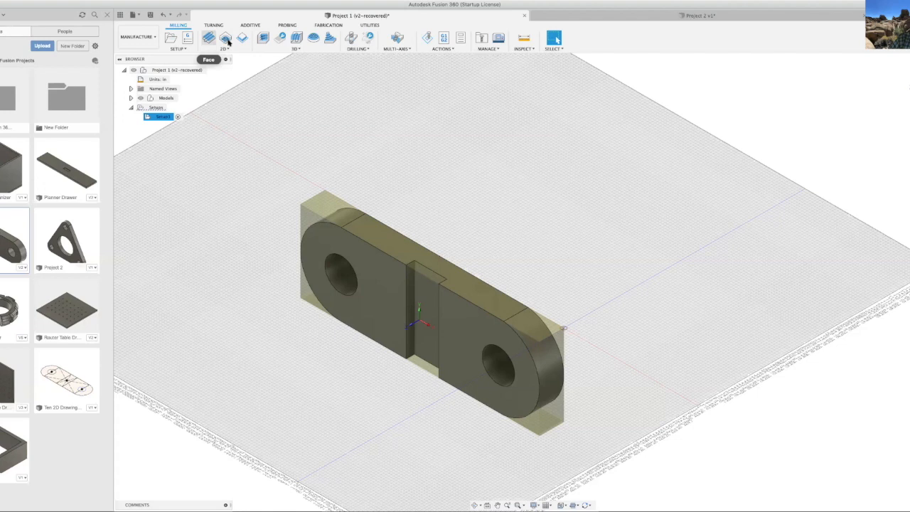
pyautogui.click(232, 49)
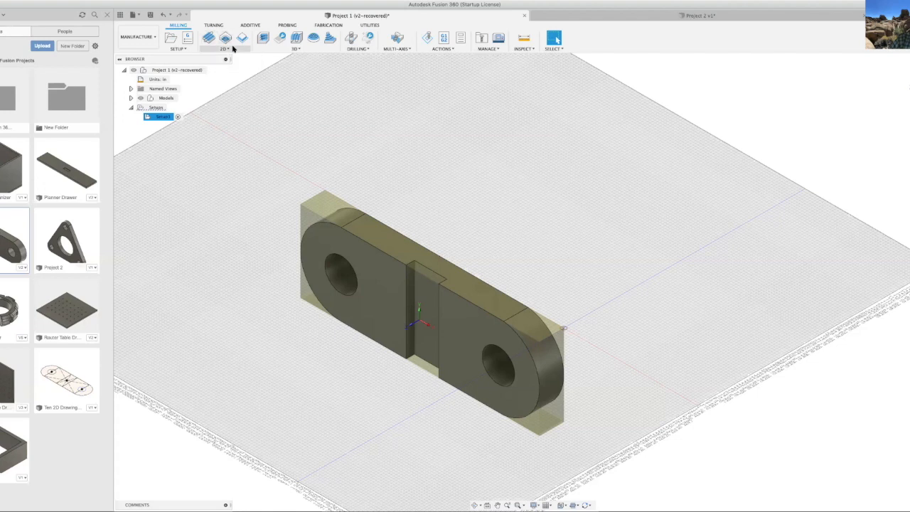
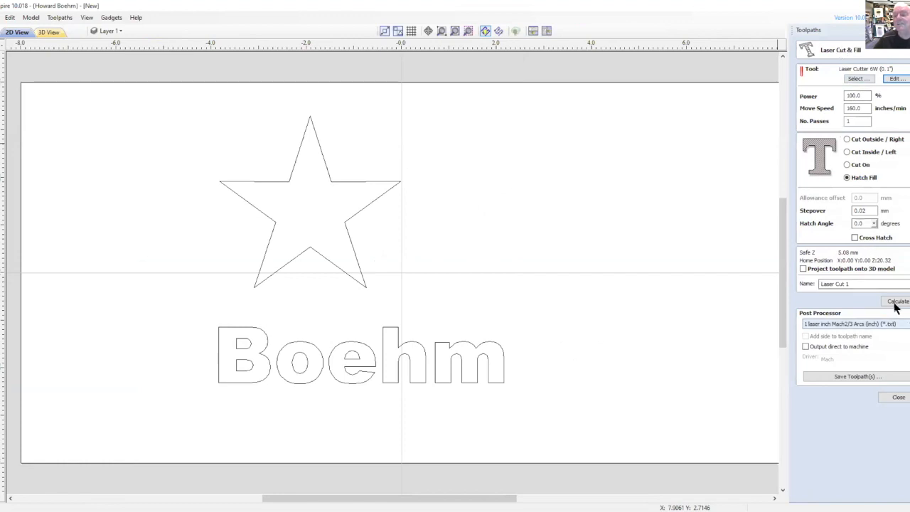
# Switch to Aspire and examine the Laser Cut & Fill toolpath settings, including power, move speed, hatch fill and post processor
pyautogui.click(899, 397)
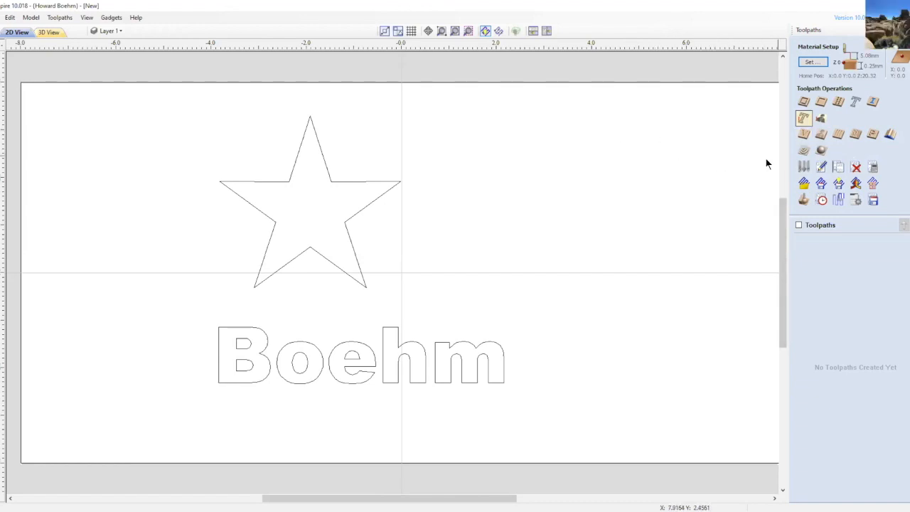
pyautogui.click(803, 118)
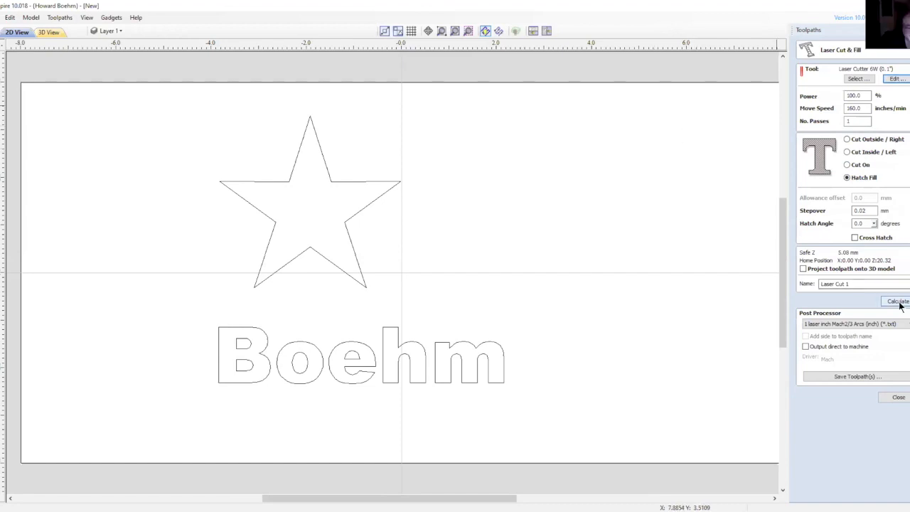
pyautogui.click(897, 397)
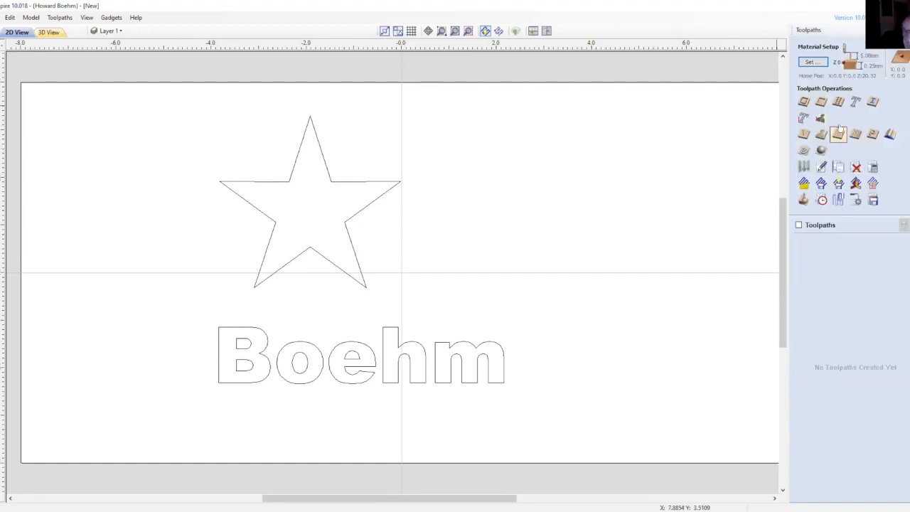
pyautogui.click(804, 119)
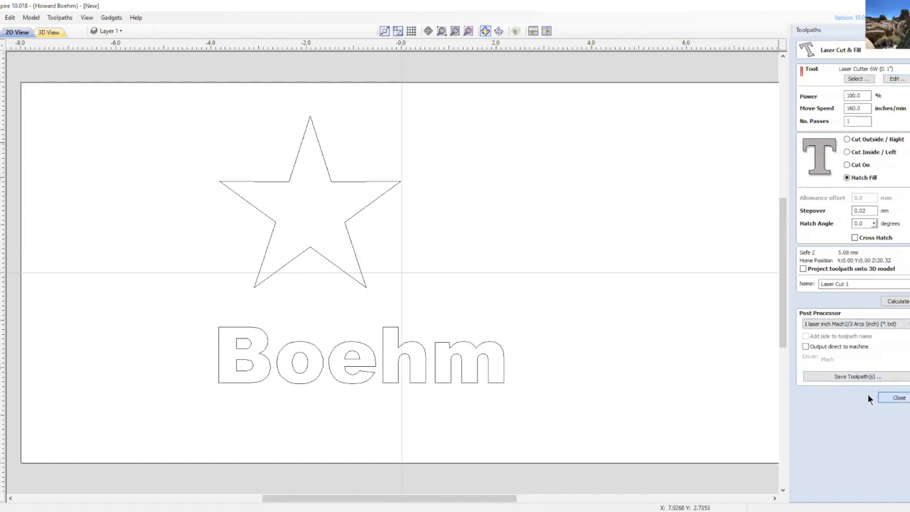
pyautogui.click(897, 398)
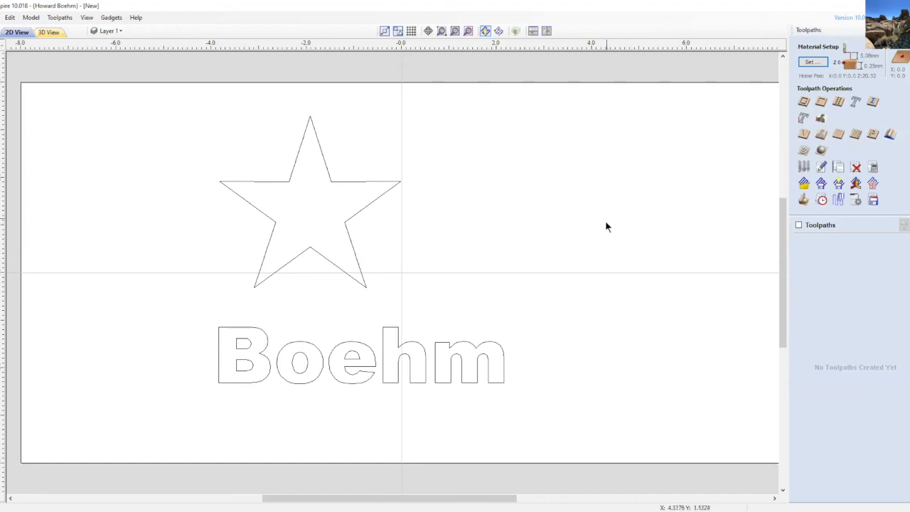